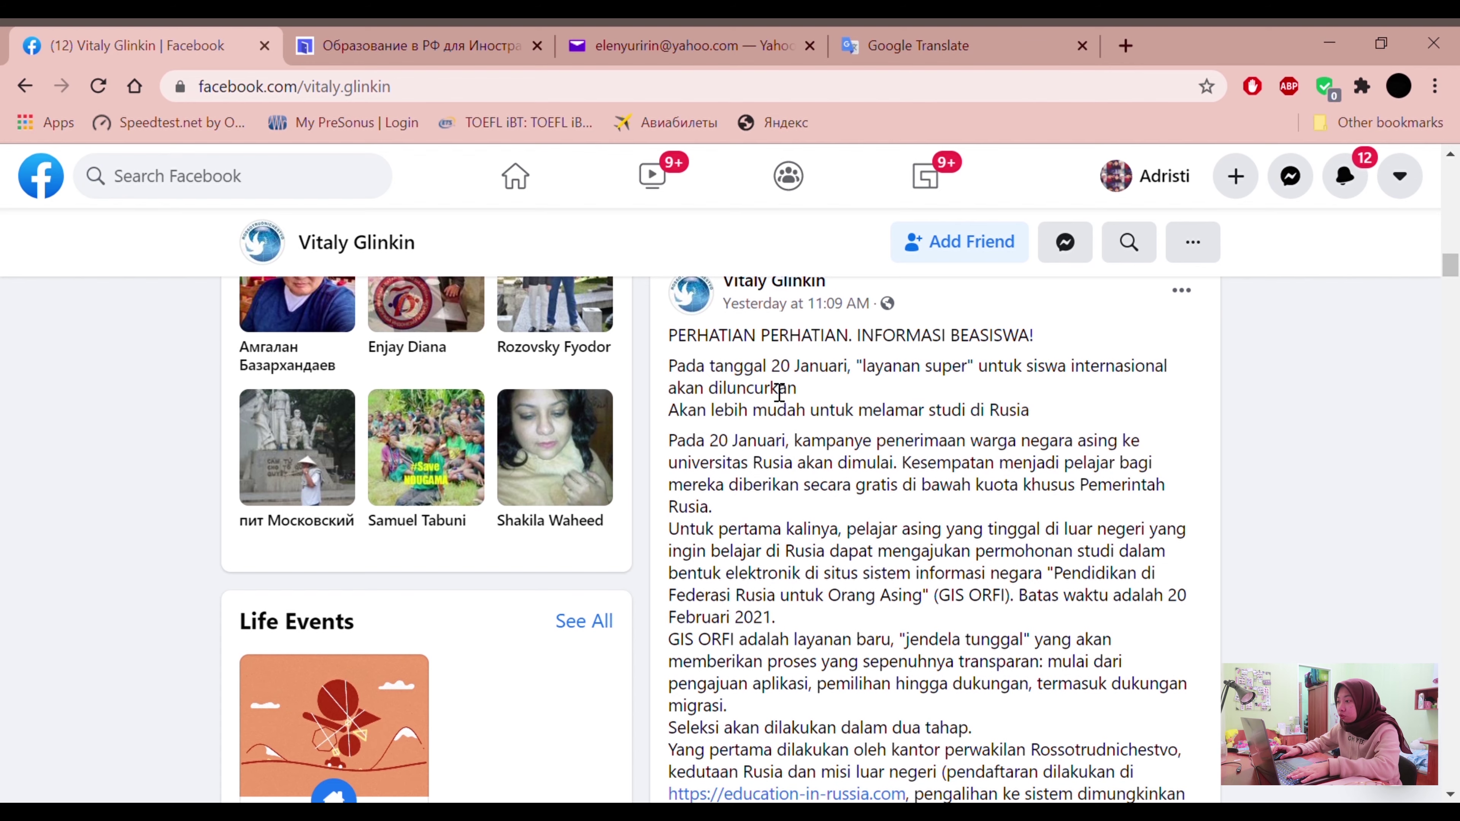
# View the scholarship announcement poster on the profile page, then close it
pyautogui.scroll(15, 825, 546)
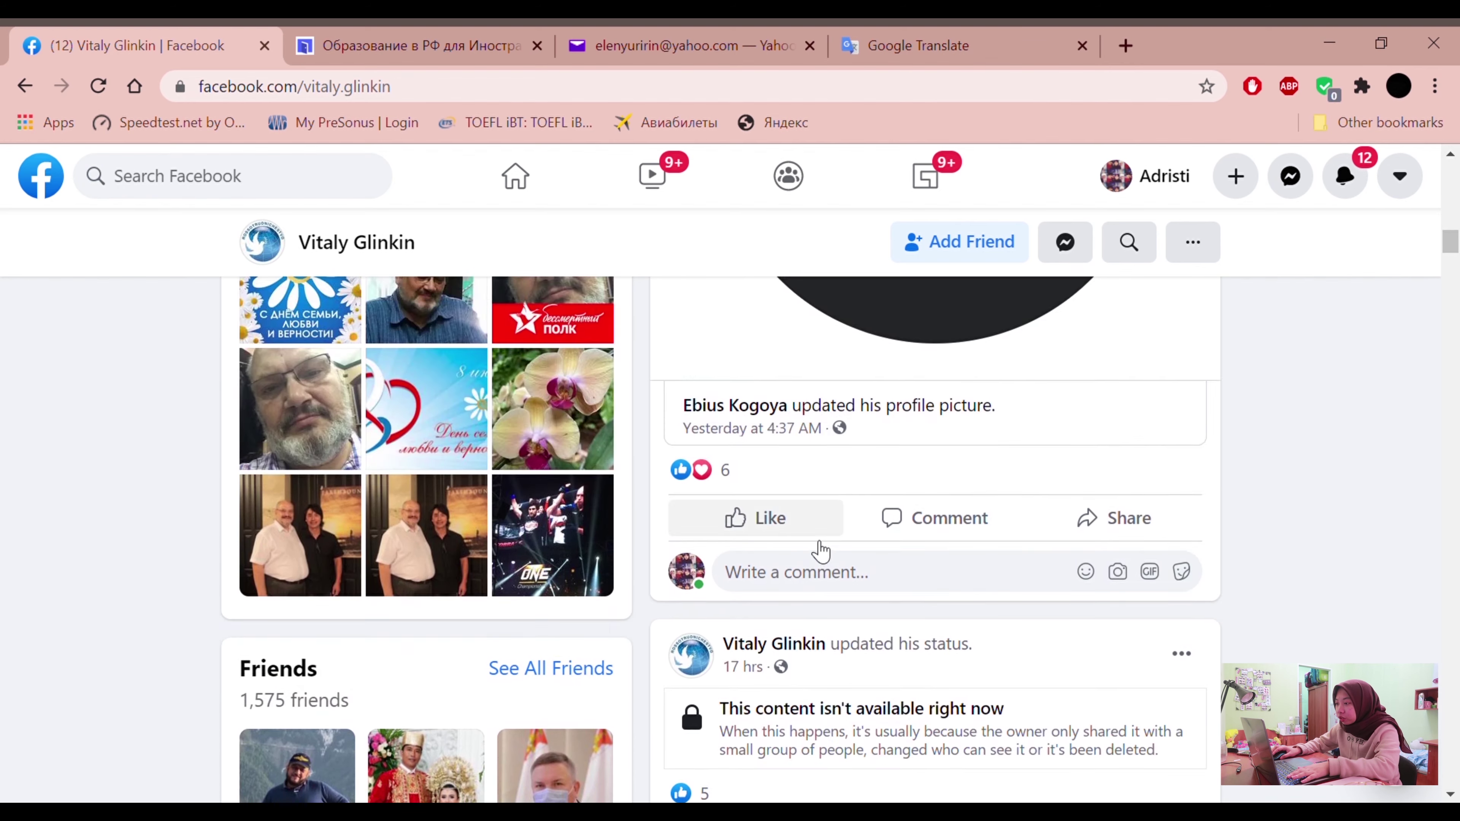
pyautogui.scroll(10, 821, 552)
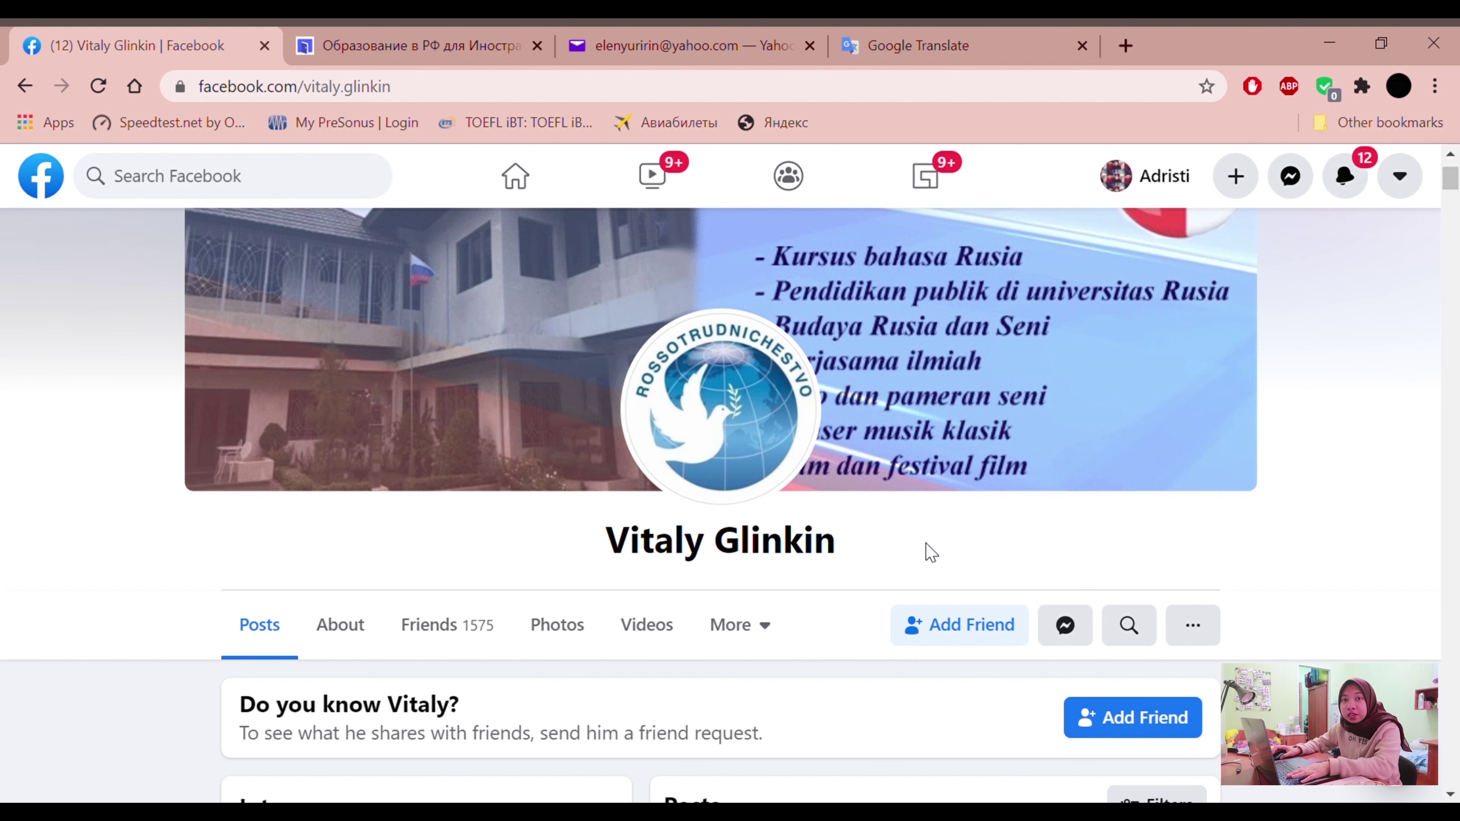
pyautogui.scroll(-10, 931, 550)
pyautogui.scroll(3, 904, 537)
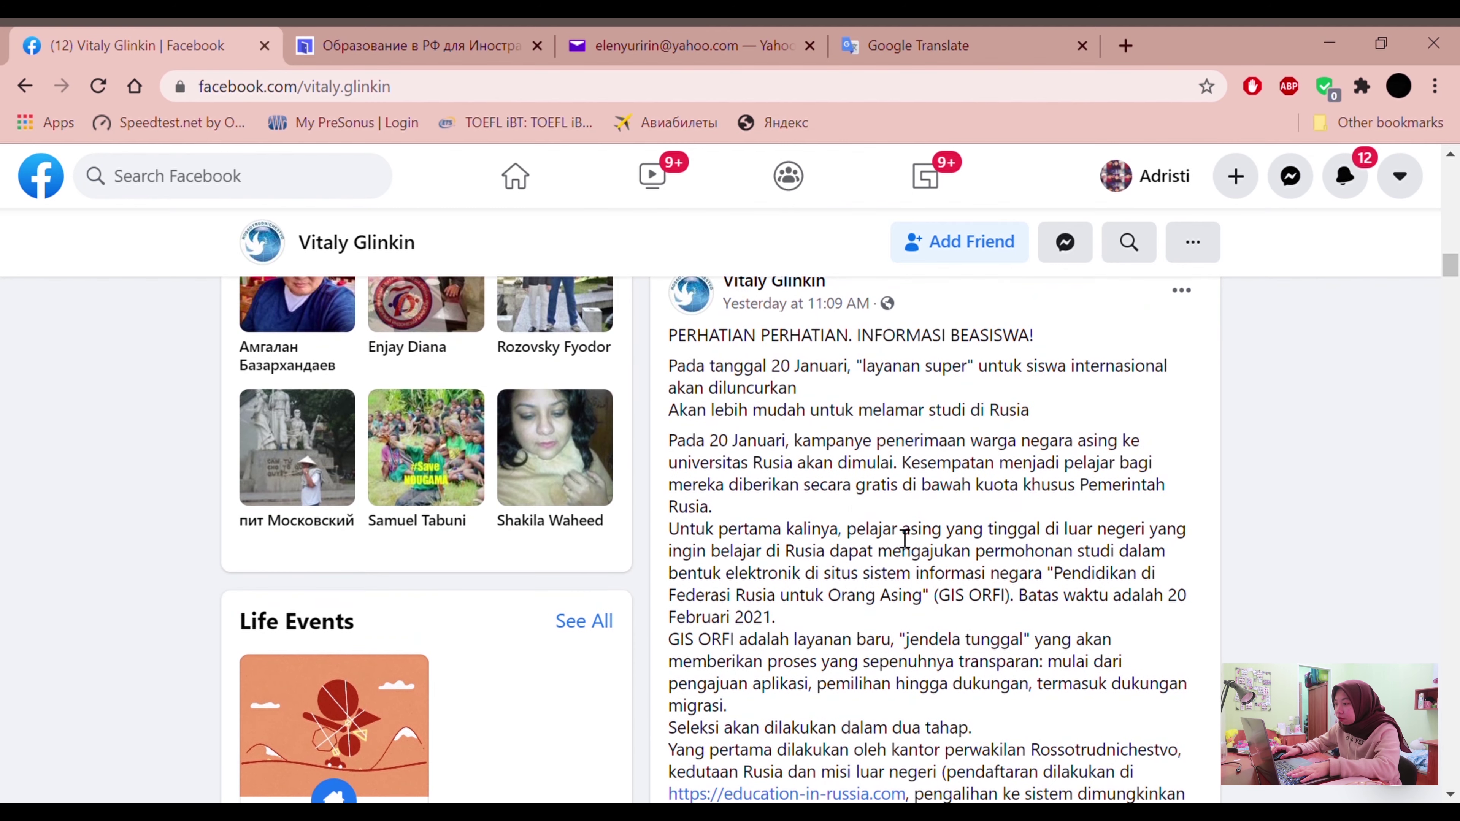
pyautogui.scroll(6, 988, 516)
pyautogui.scroll(-2, 986, 517)
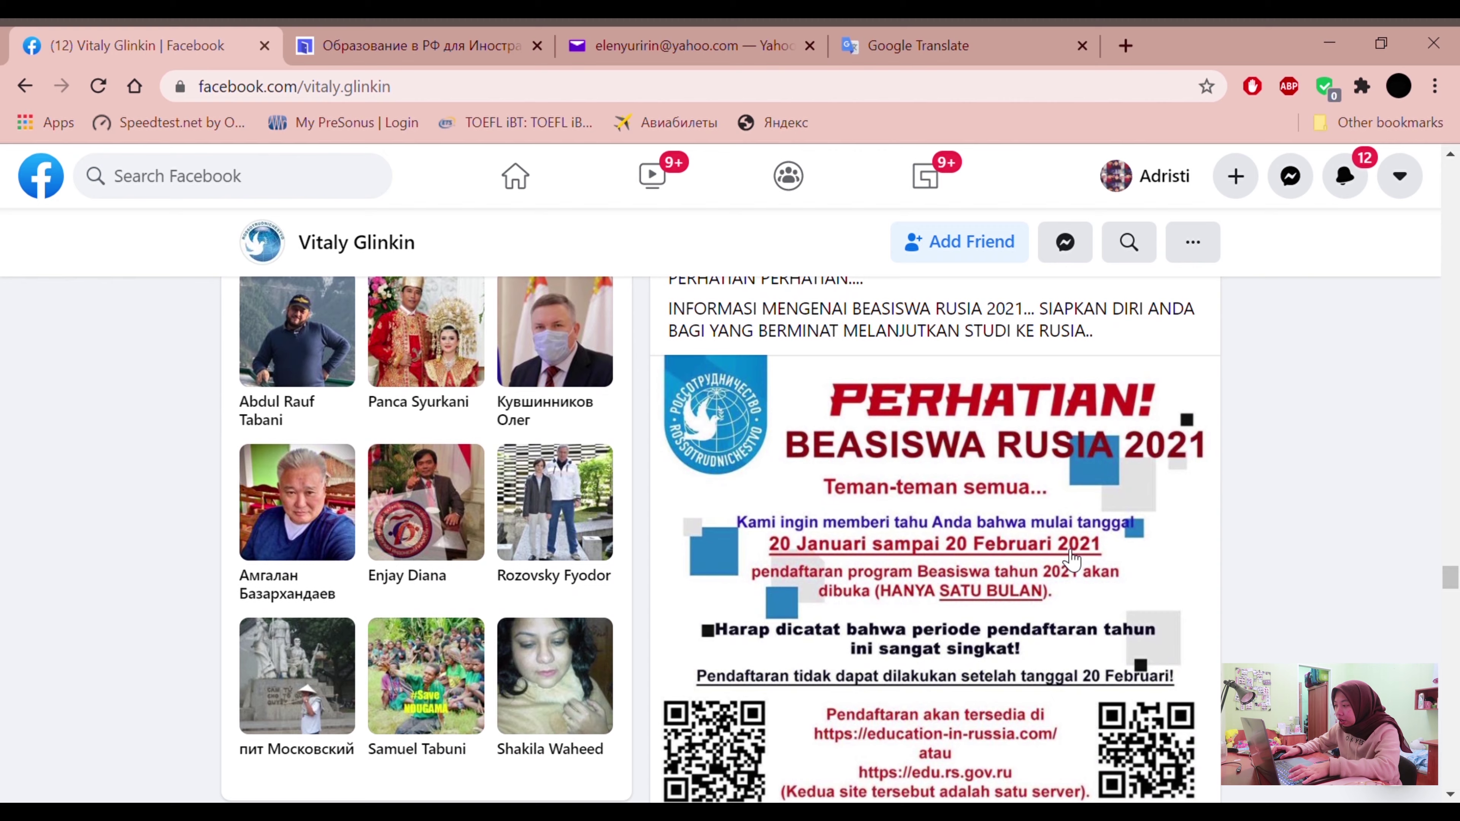
pyautogui.scroll(-2, 1073, 561)
pyautogui.scroll(2, 1073, 561)
pyautogui.click(1035, 538)
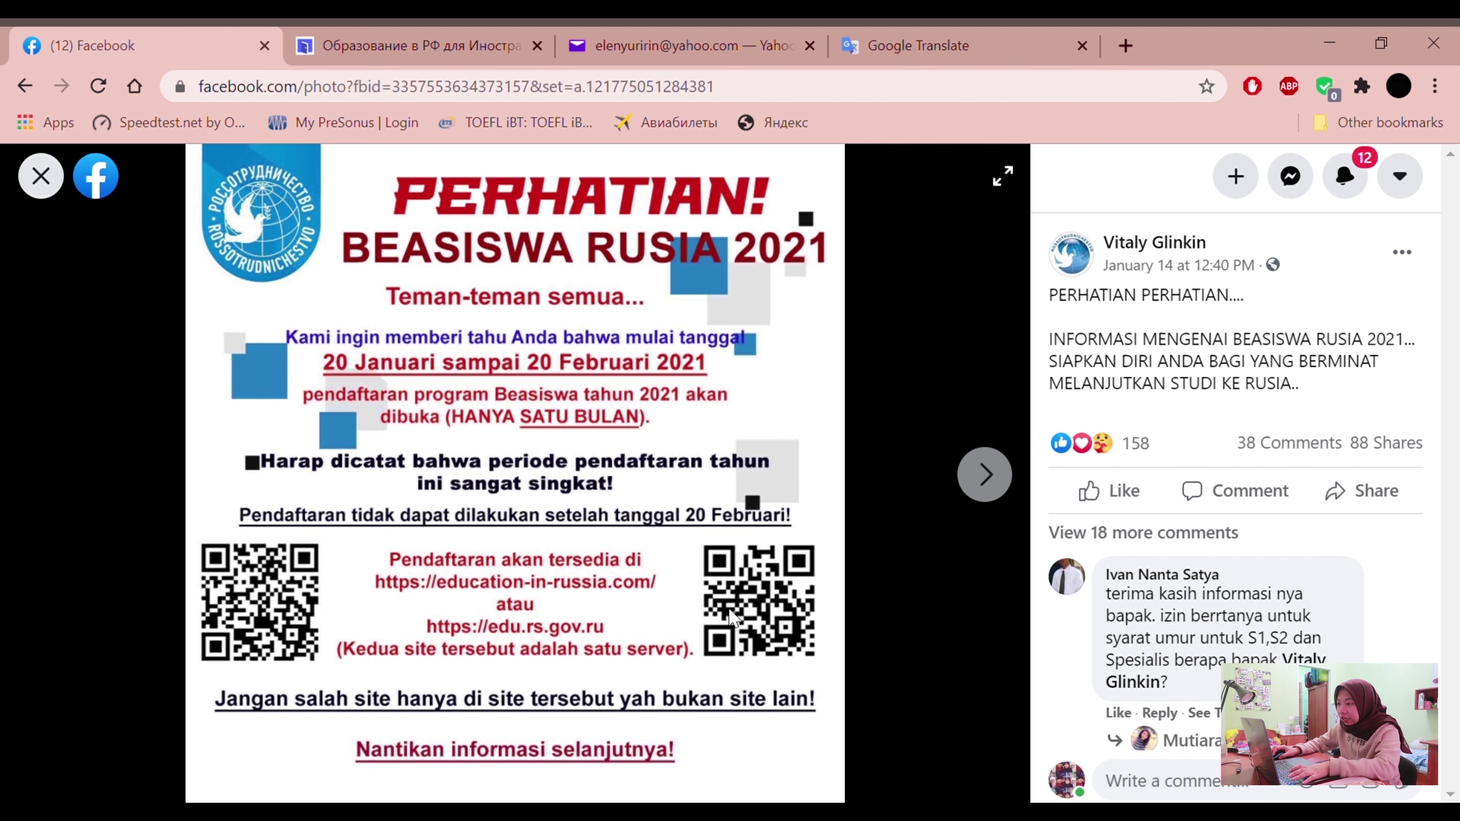
pyautogui.click(41, 176)
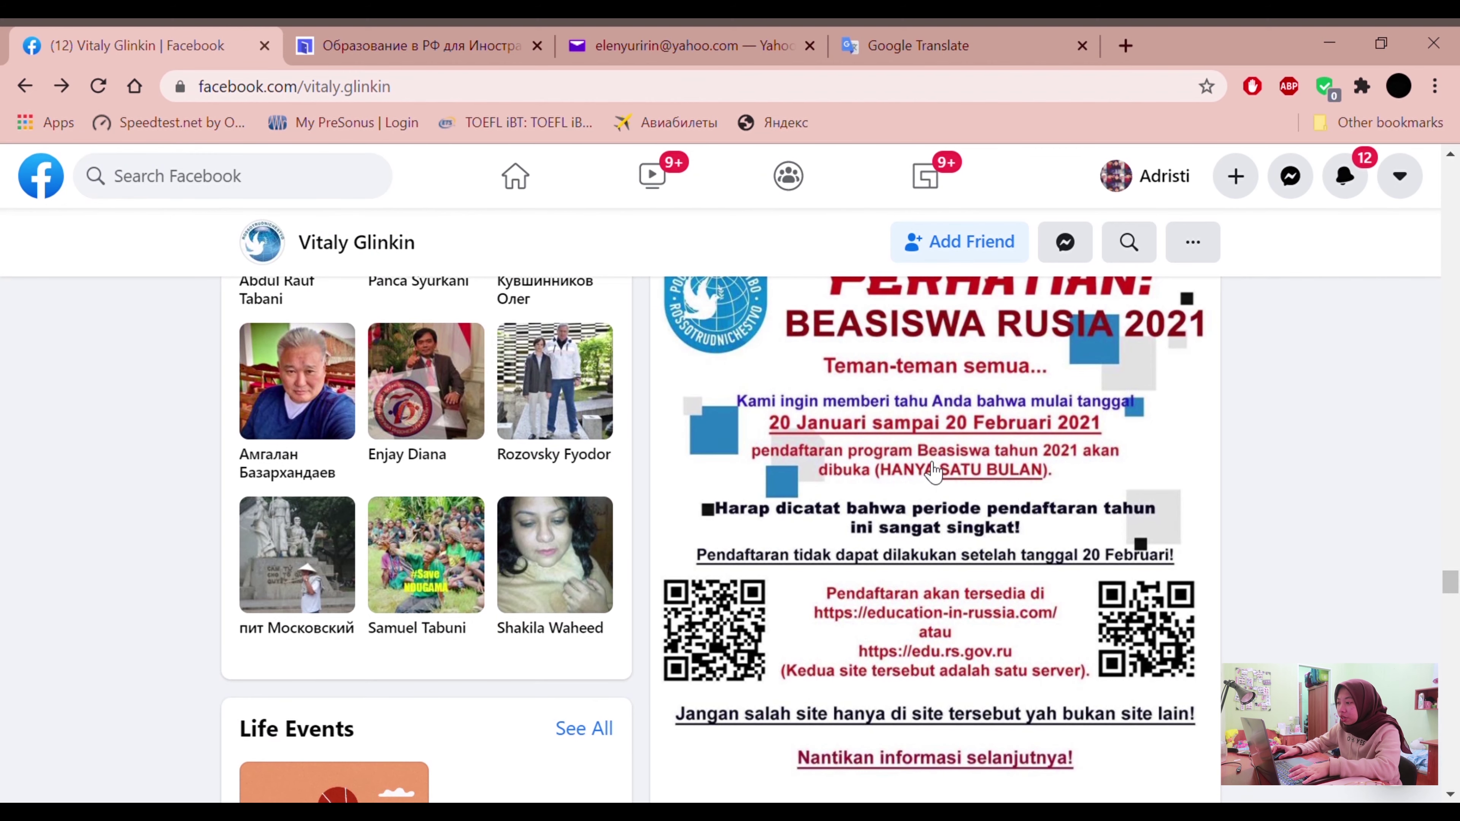
pyautogui.scroll(5, 943, 509)
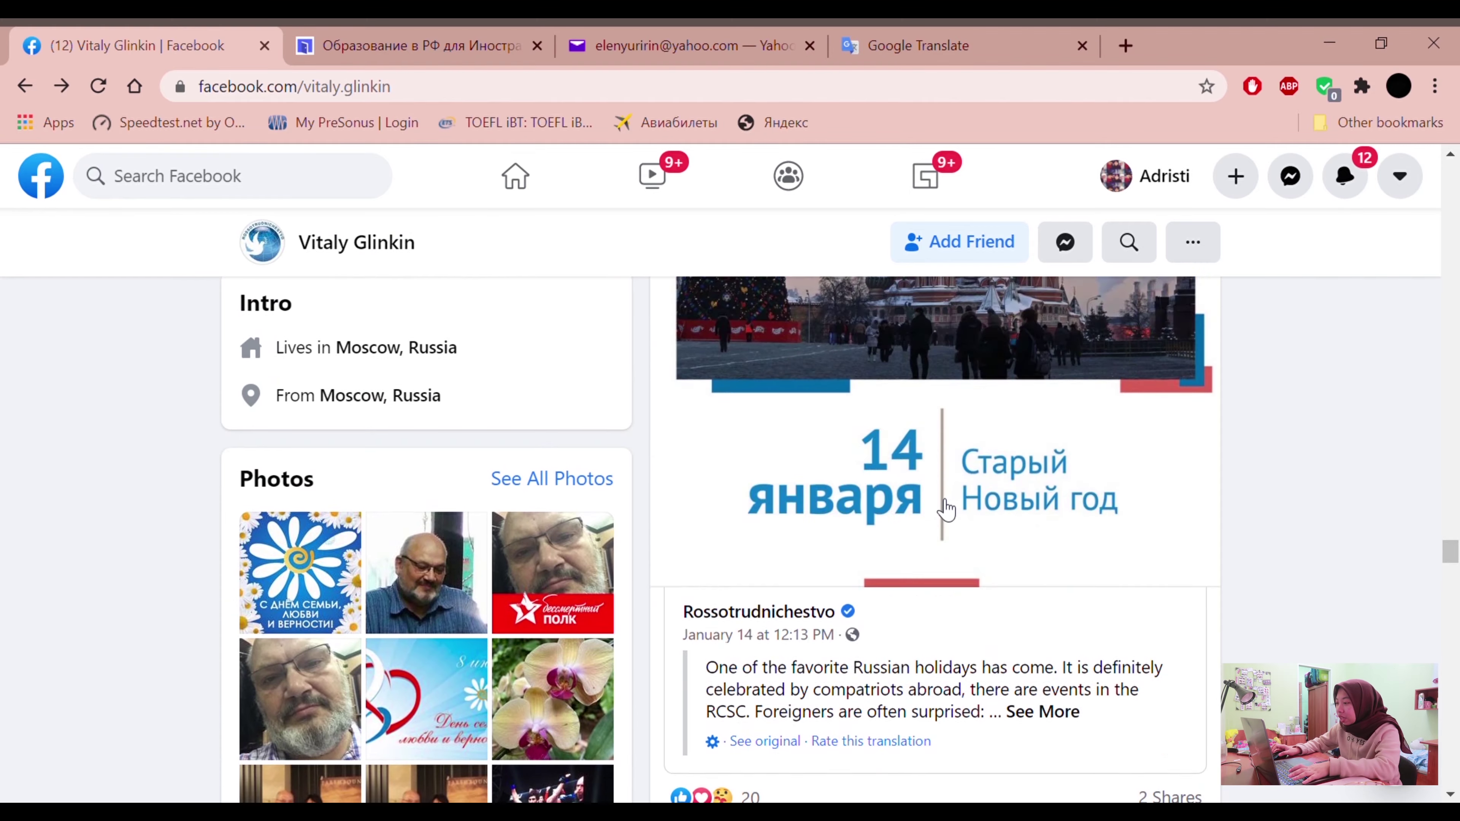
pyautogui.scroll(10, 945, 509)
pyautogui.scroll(10, 946, 510)
pyautogui.scroll(-5, 939, 507)
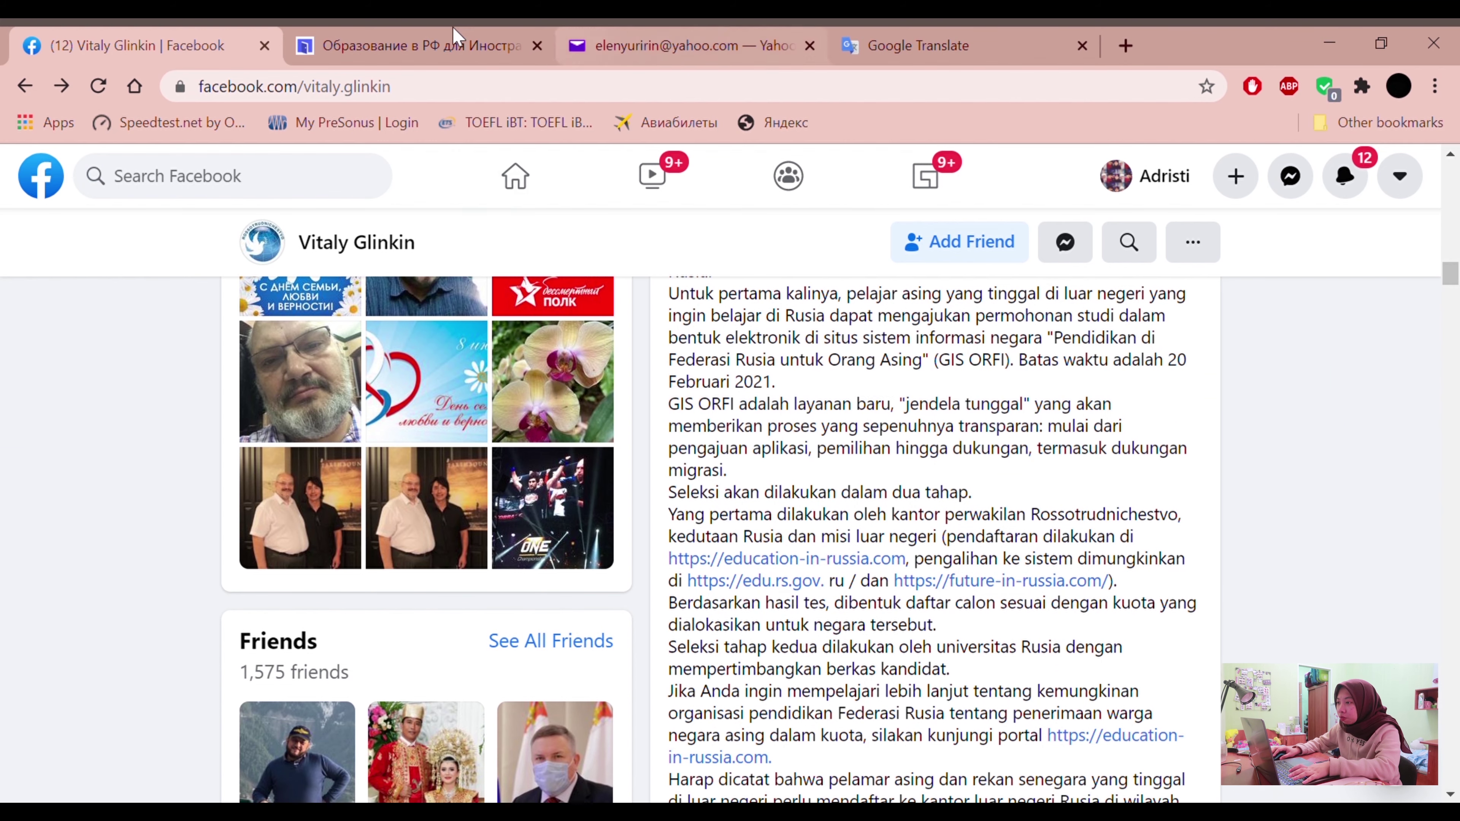
# Go to the Education in Russia site and browse its Russian homepage
pyautogui.click(425, 41)
pyautogui.scroll(2, 523, 493)
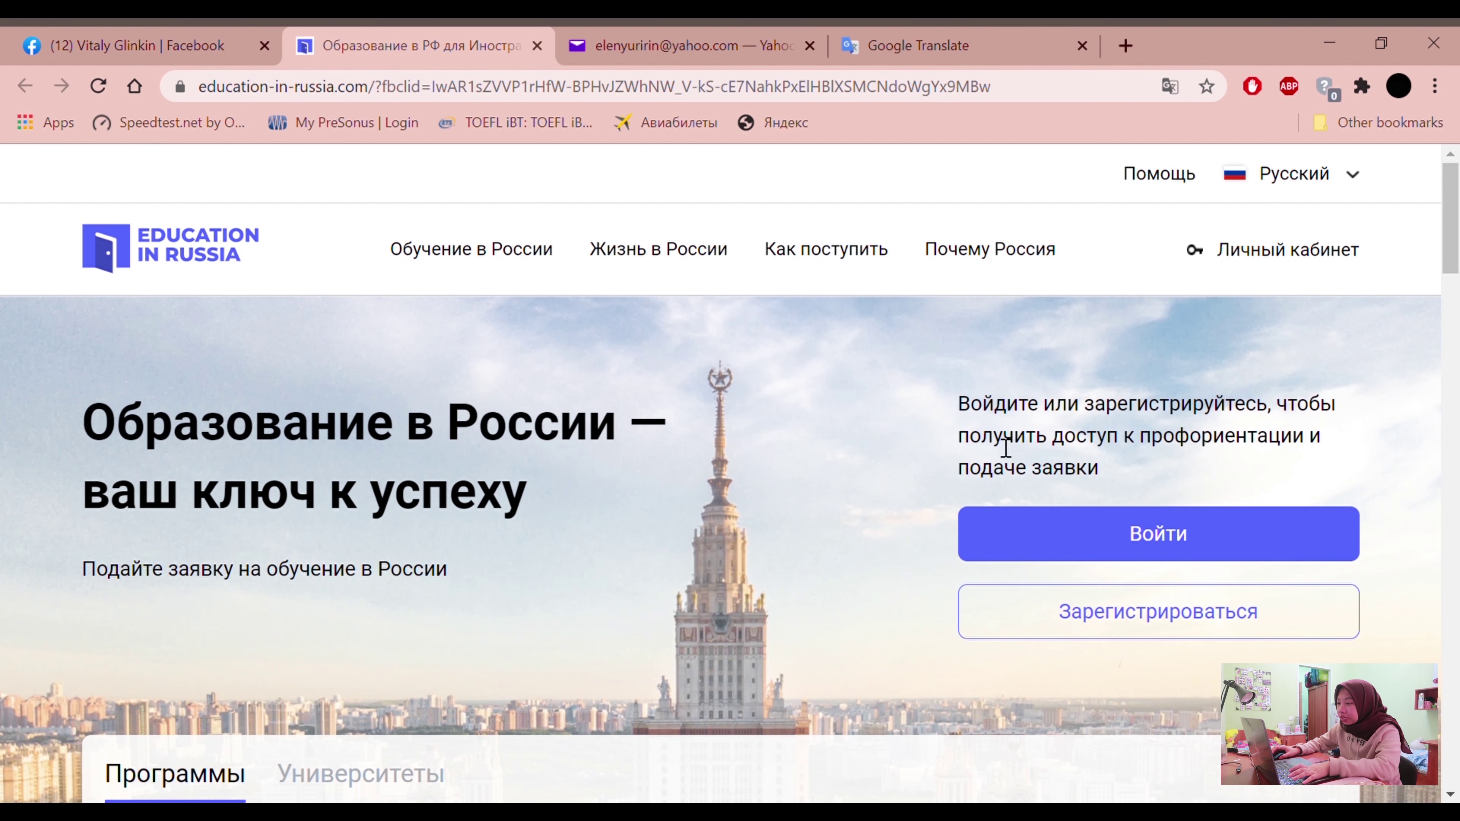
pyautogui.scroll(-2, 920, 477)
pyautogui.scroll(-4, 916, 488)
pyautogui.scroll(-15, 916, 489)
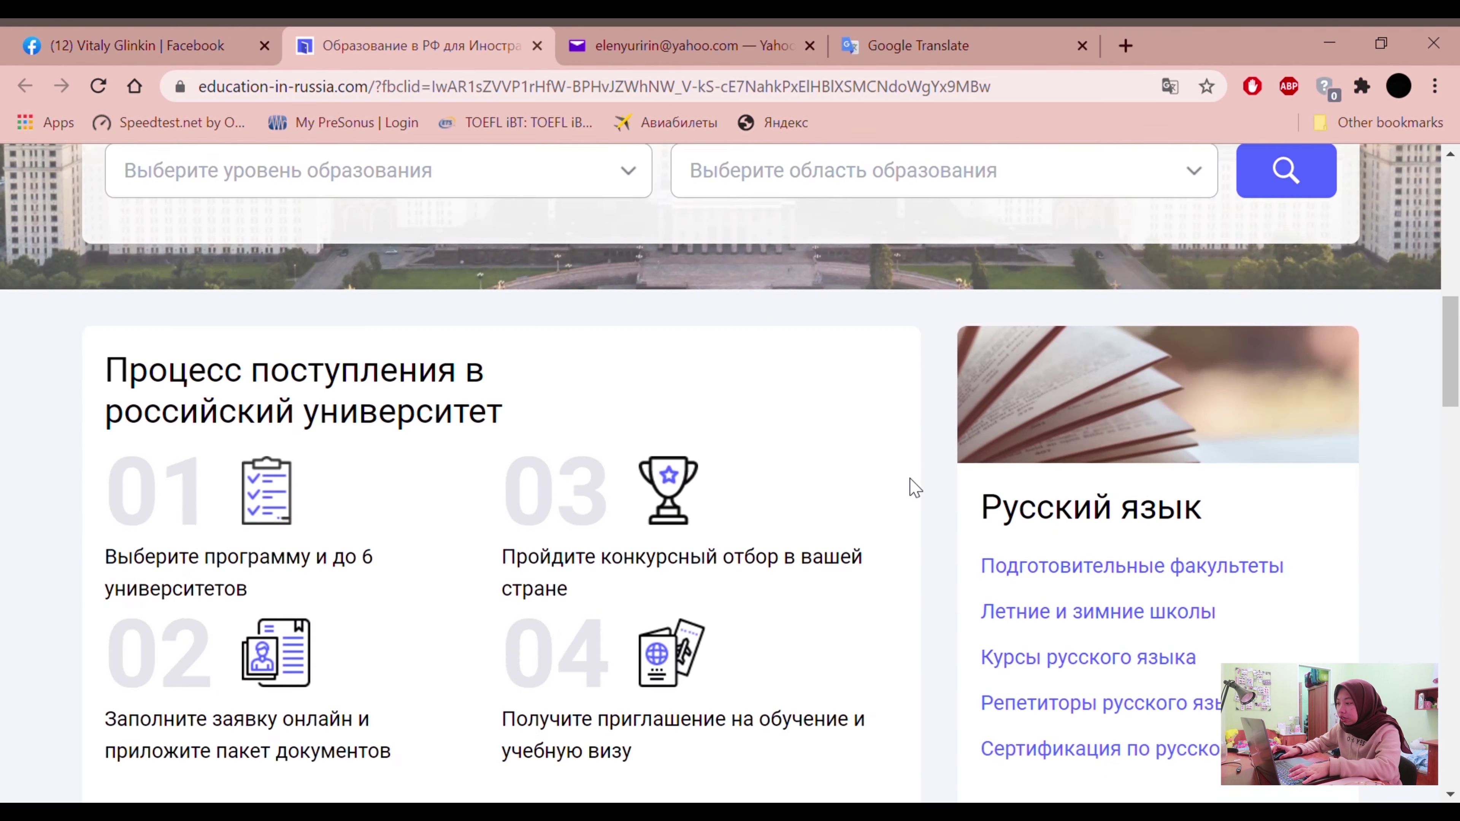
pyautogui.scroll(5, 916, 488)
pyautogui.scroll(15, 915, 488)
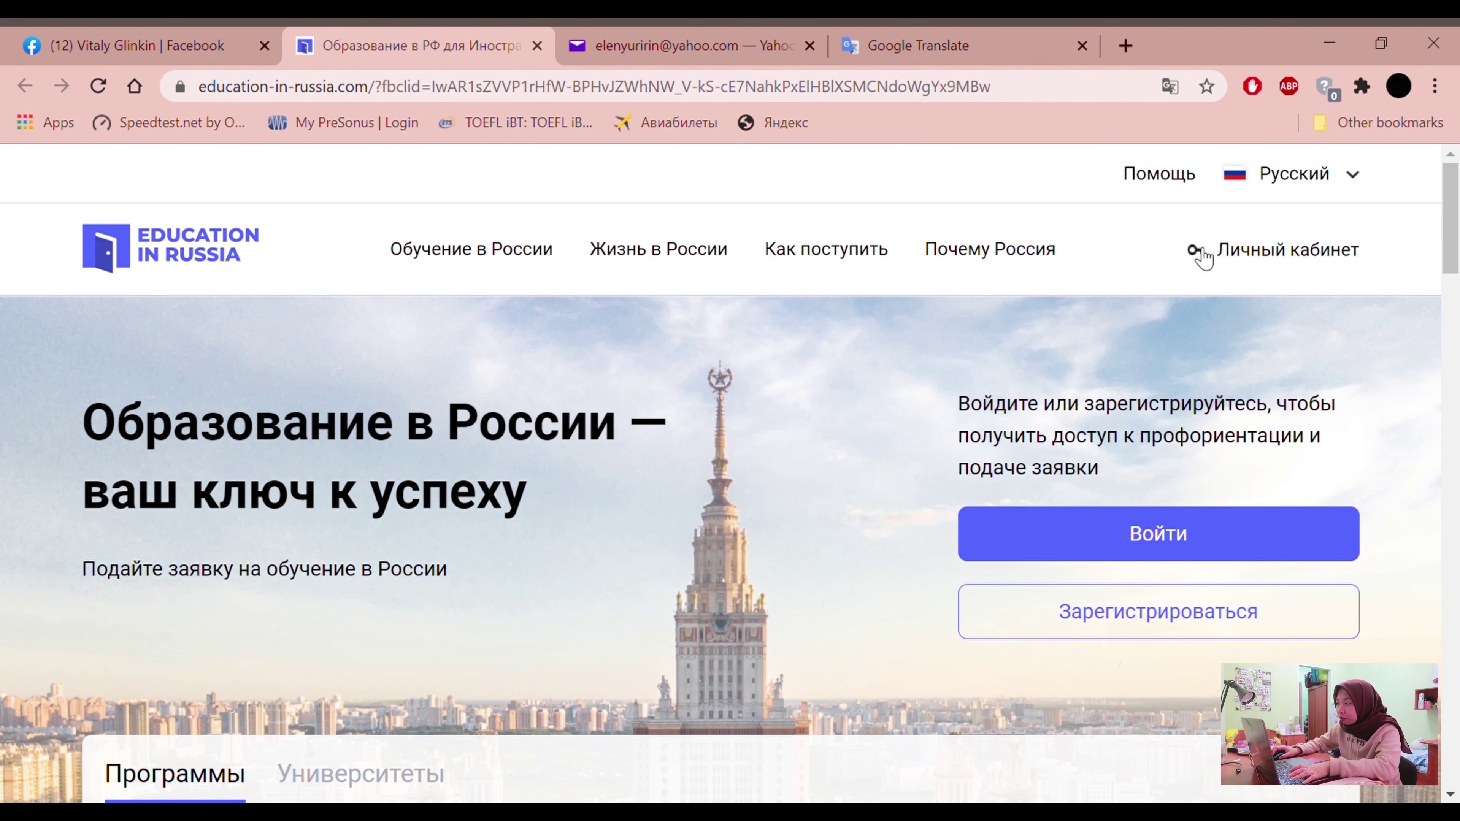
pyautogui.scroll(-2, 1117, 313)
pyautogui.scroll(2, 1119, 312)
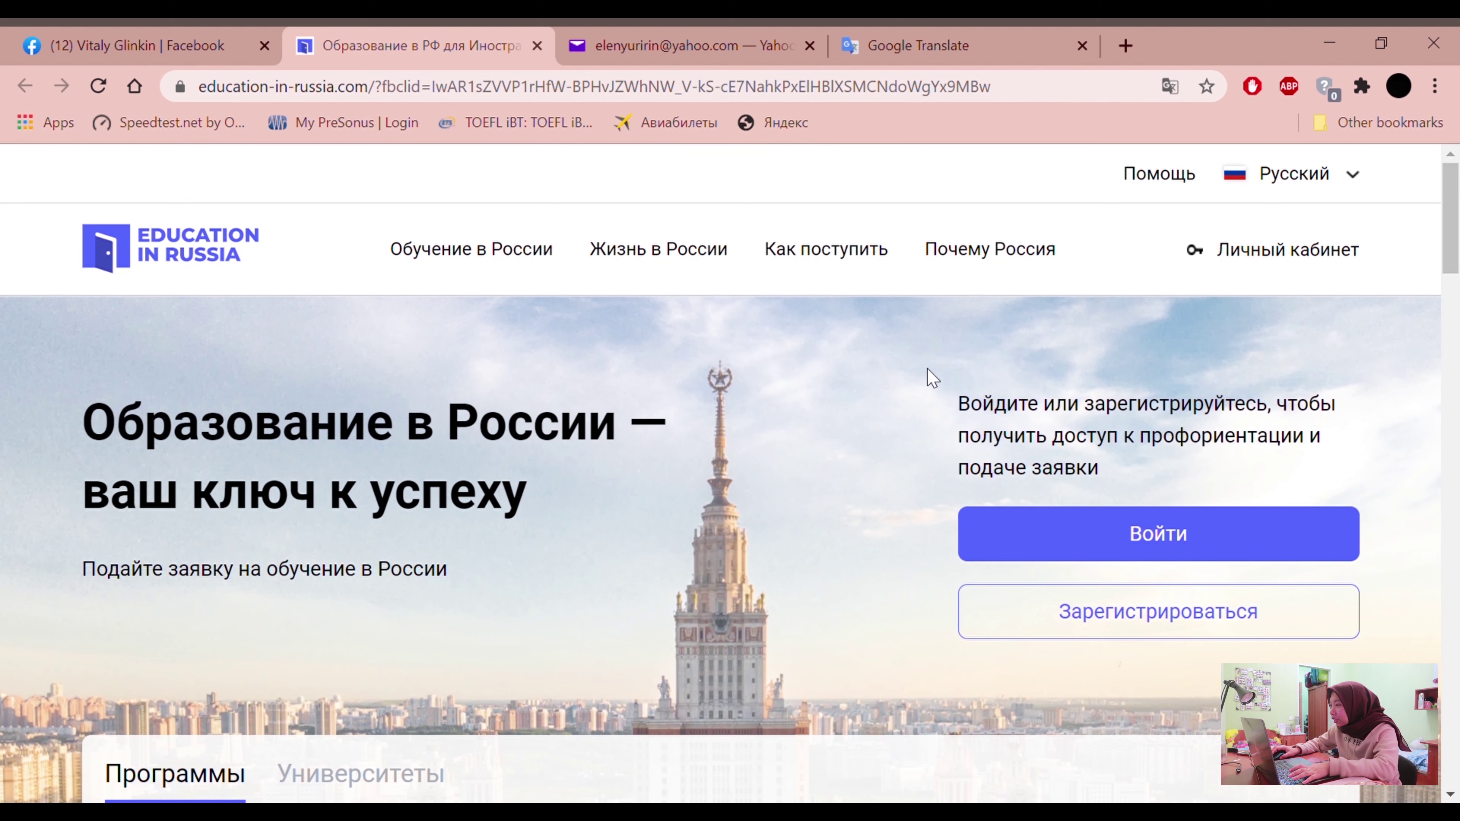
pyautogui.scroll(-2, 928, 372)
pyautogui.scroll(2, 929, 371)
pyautogui.scroll(-3, 955, 234)
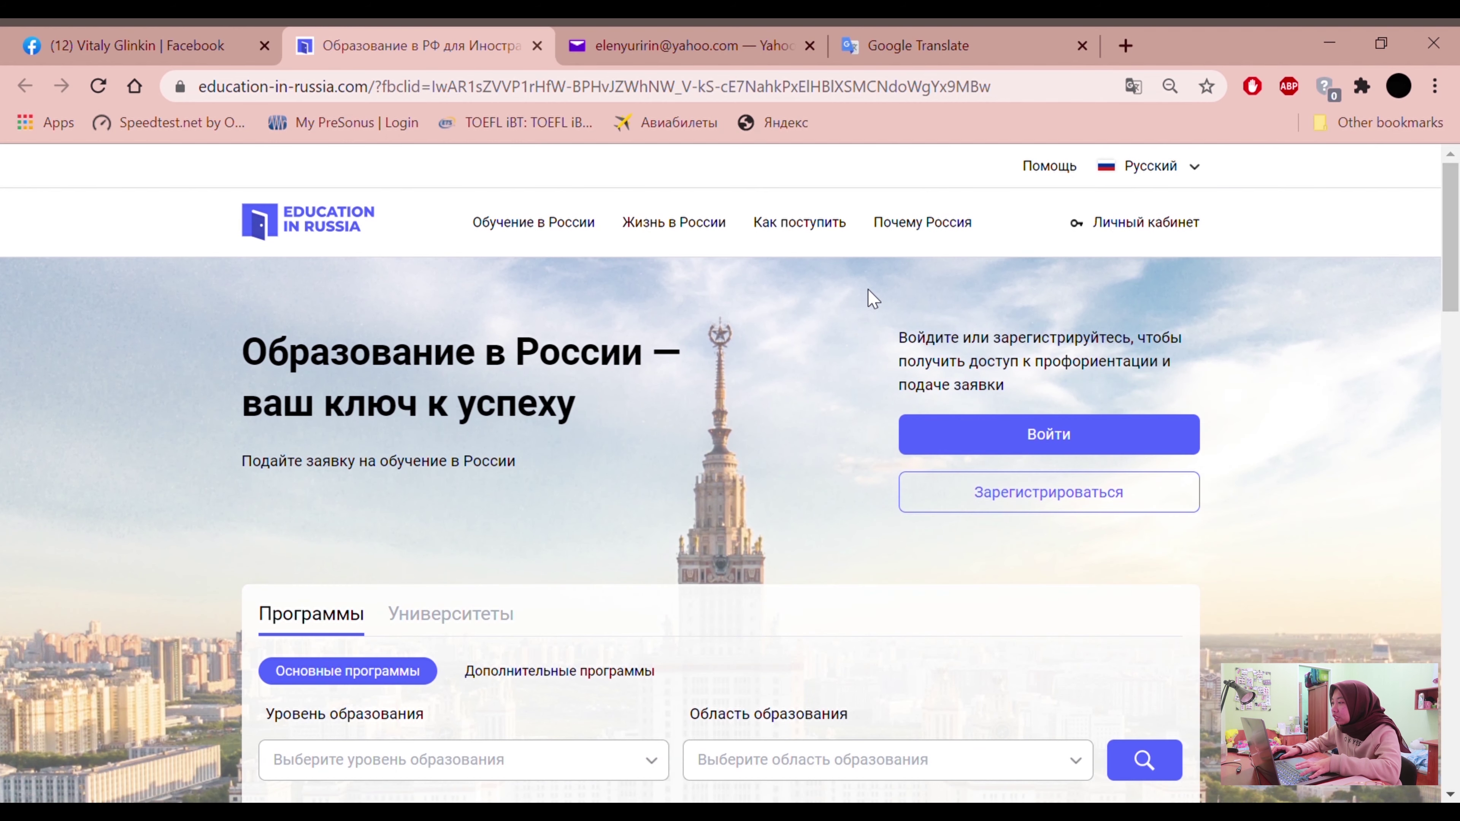
pyautogui.scroll(-1, 873, 298)
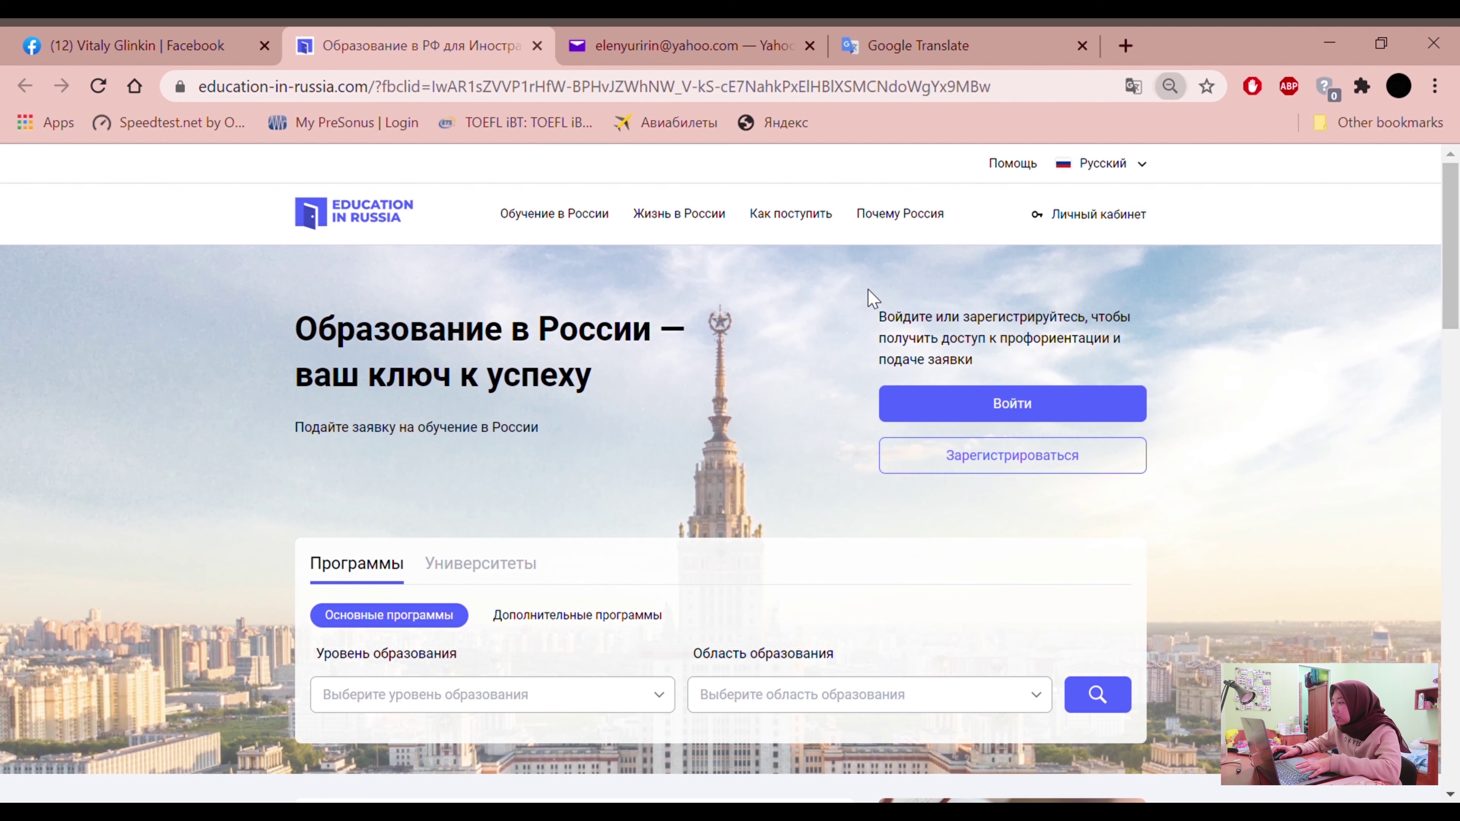
# Switch the site language from Русский to English and choose Sign up
pyautogui.click(1132, 170)
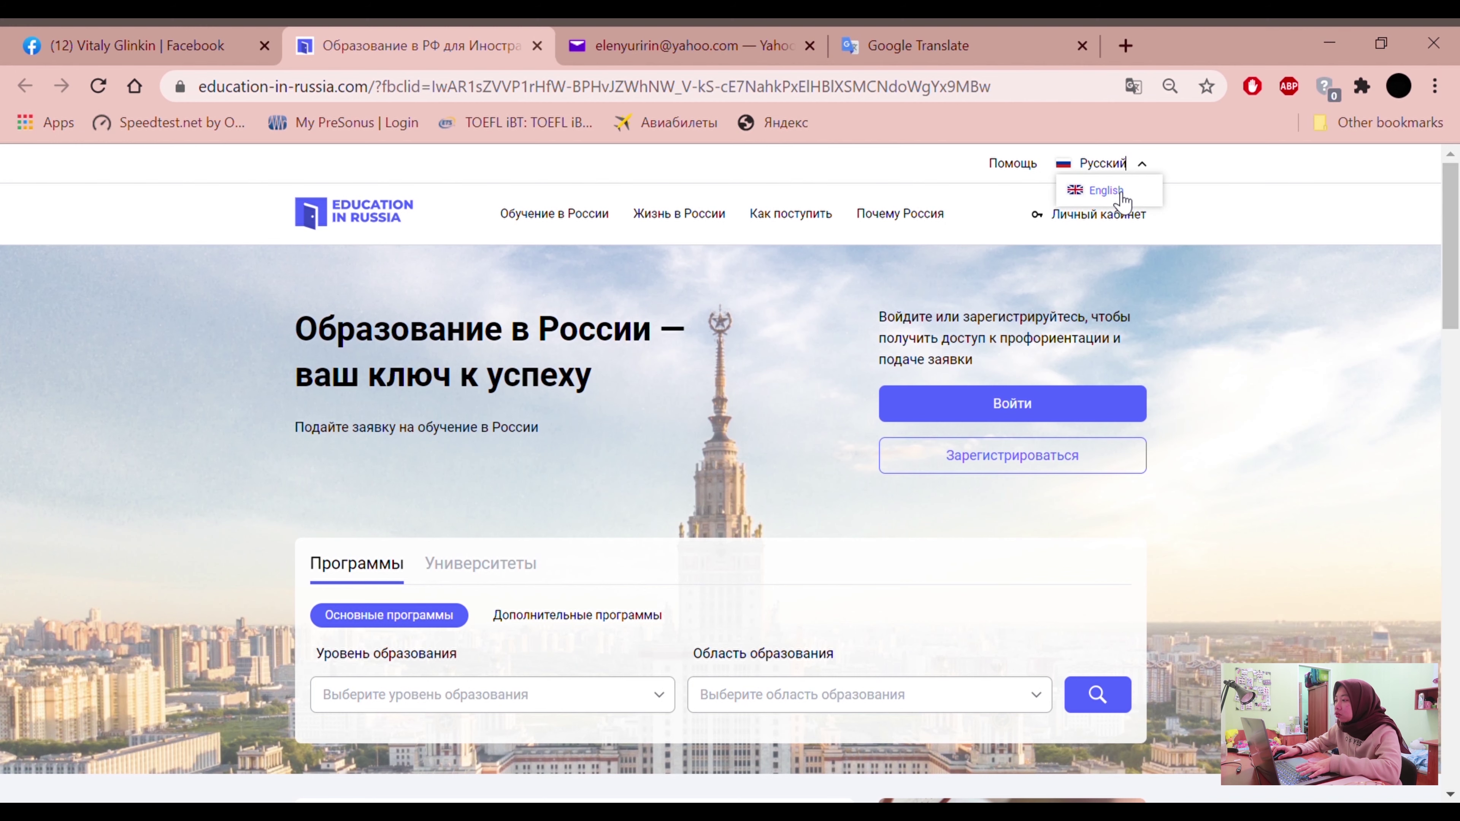
pyautogui.click(1110, 191)
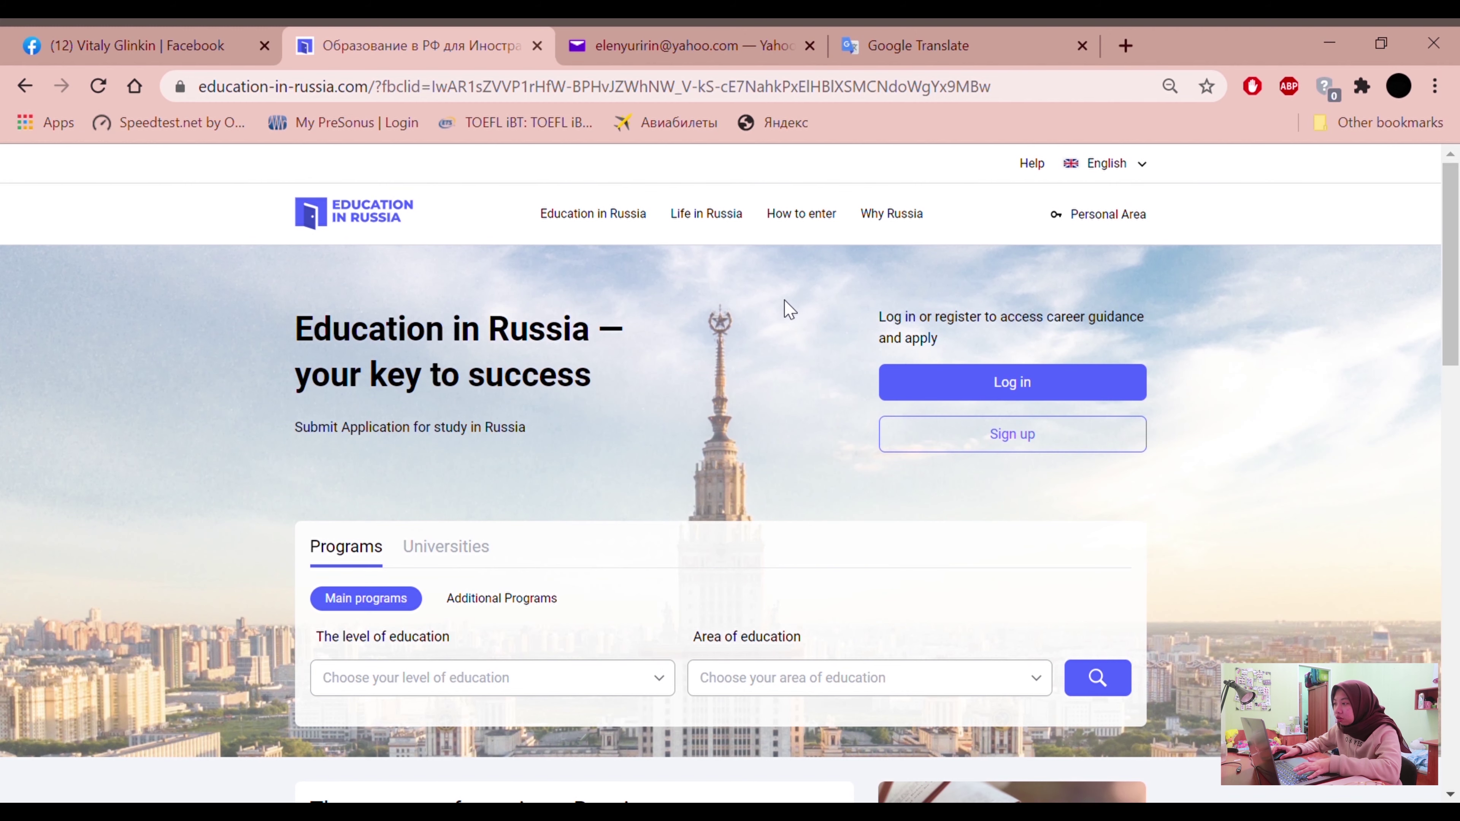
pyautogui.scroll(2, 784, 300)
pyautogui.scroll(1, 849, 312)
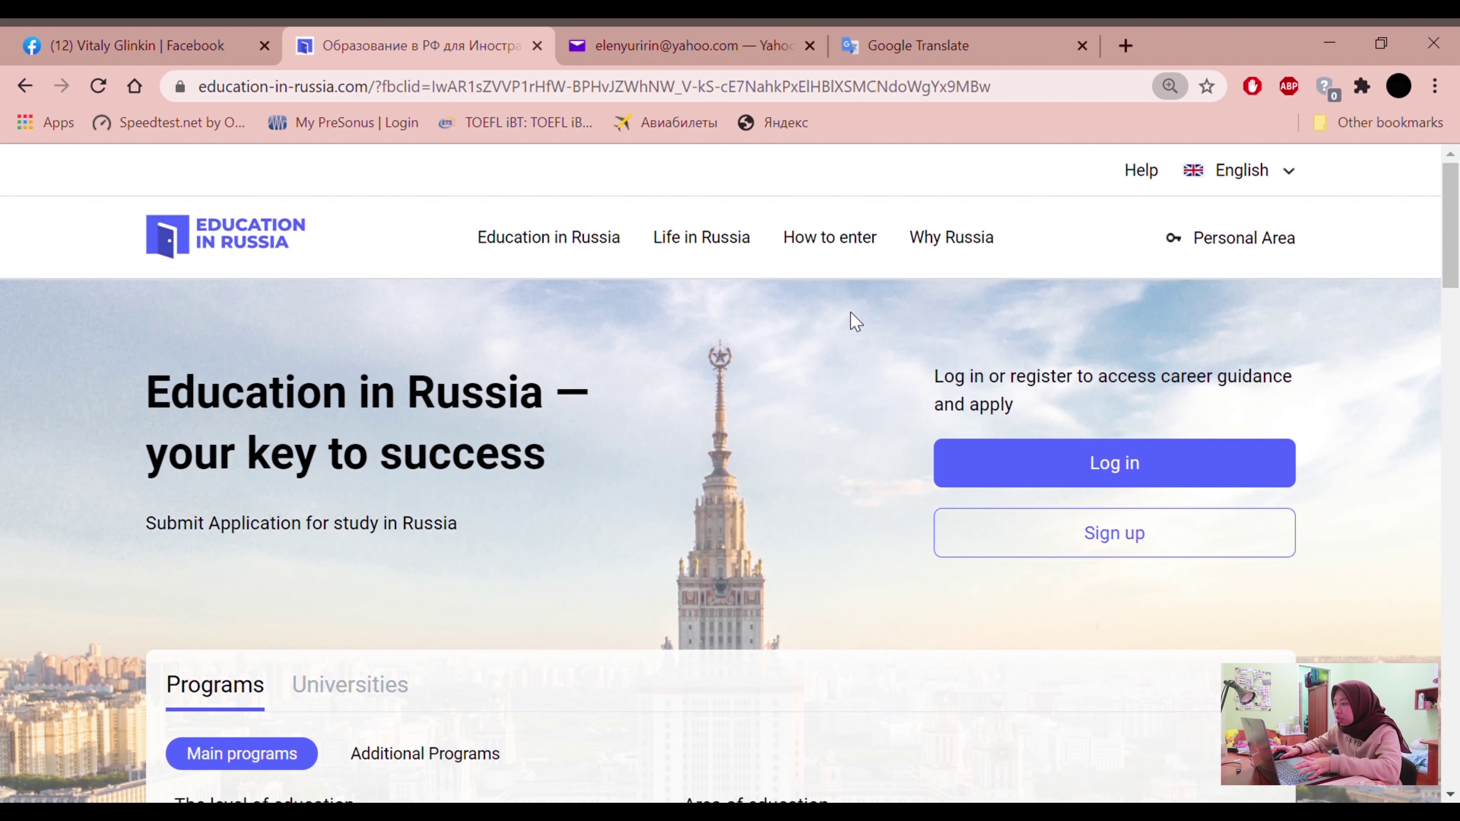
pyautogui.scroll(1, 849, 312)
pyautogui.scroll(-1, 849, 312)
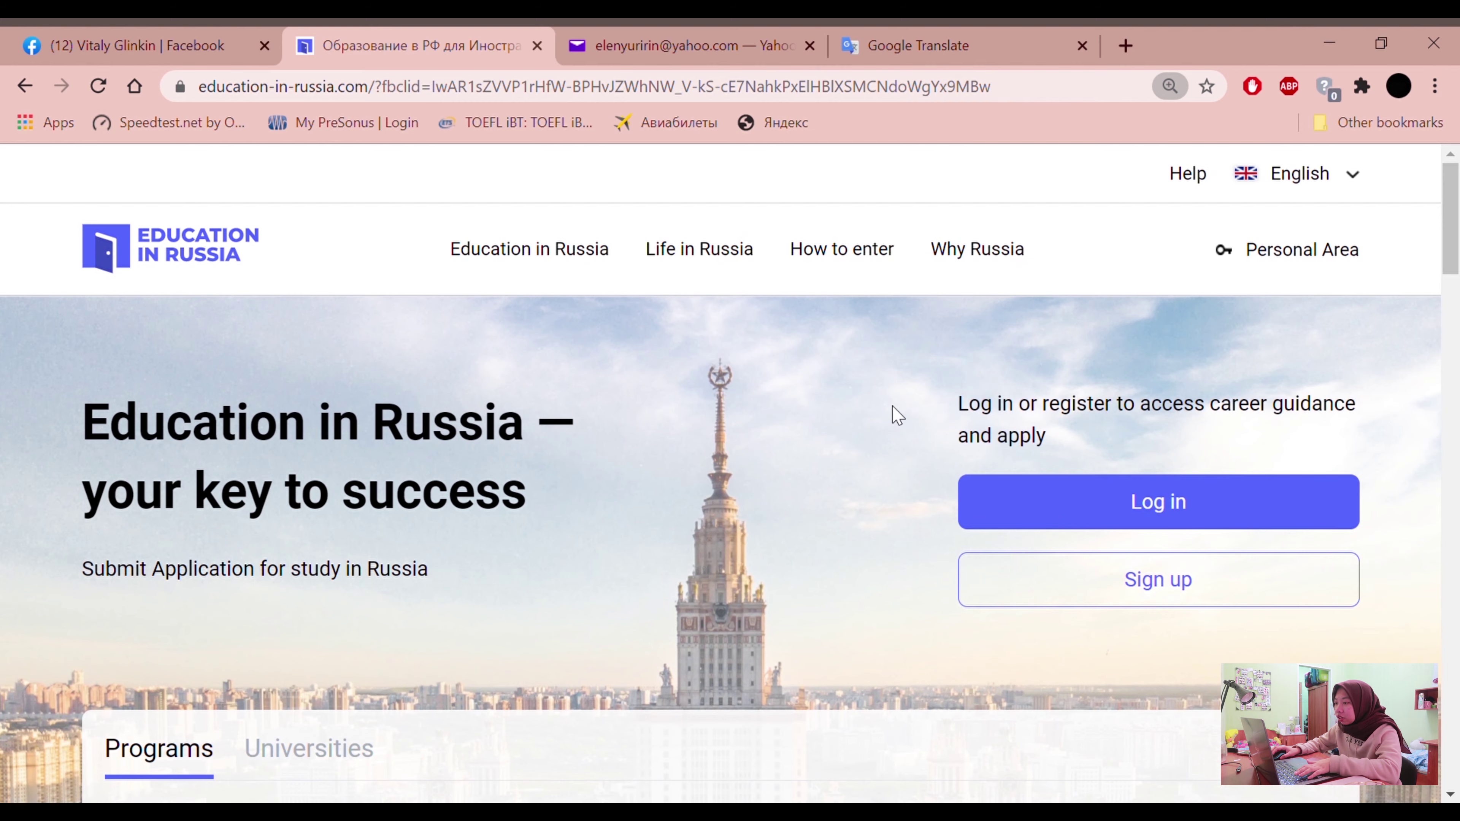
pyautogui.scroll(-2, 903, 421)
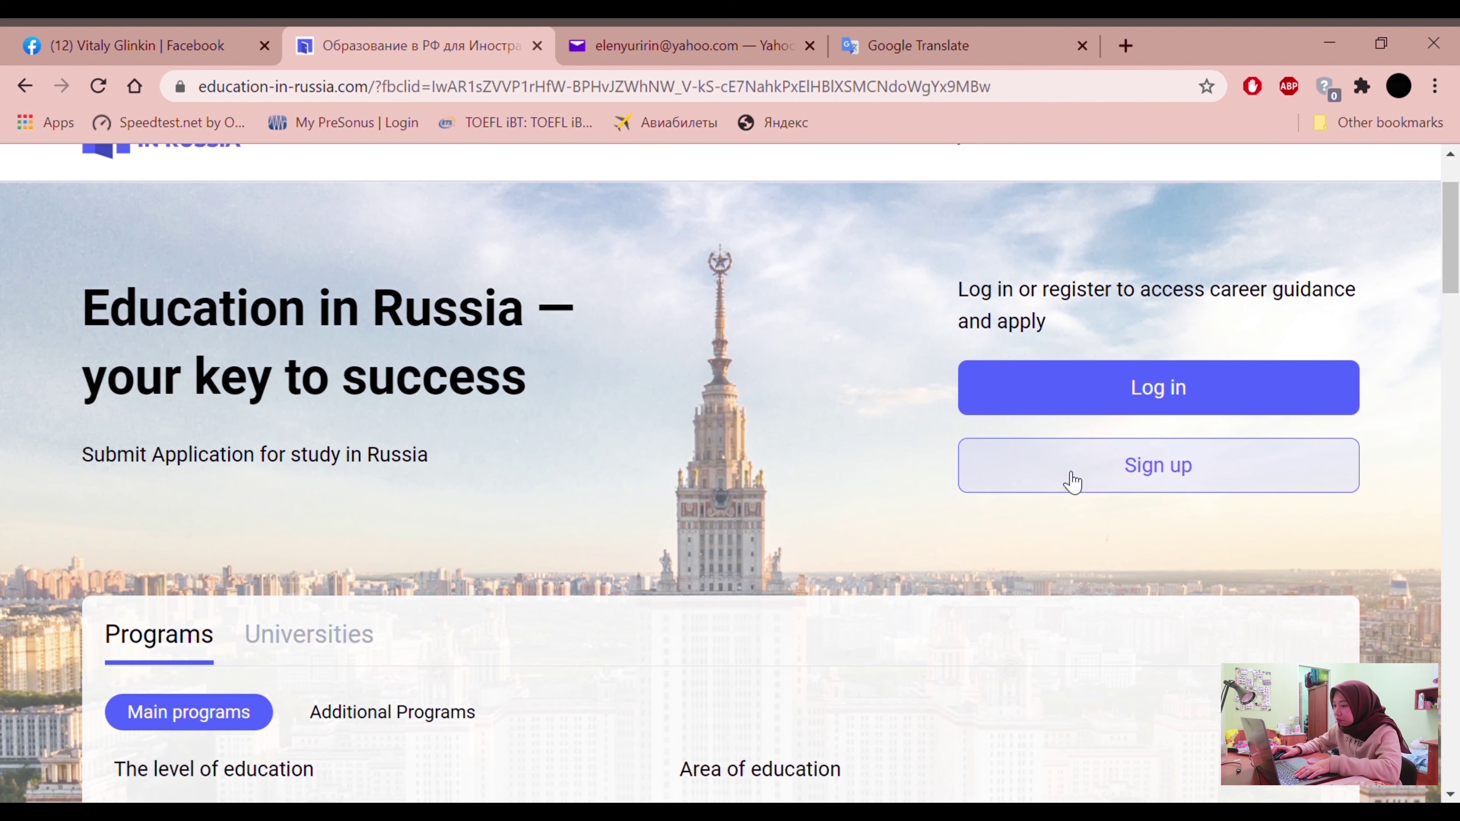
pyautogui.click(1101, 489)
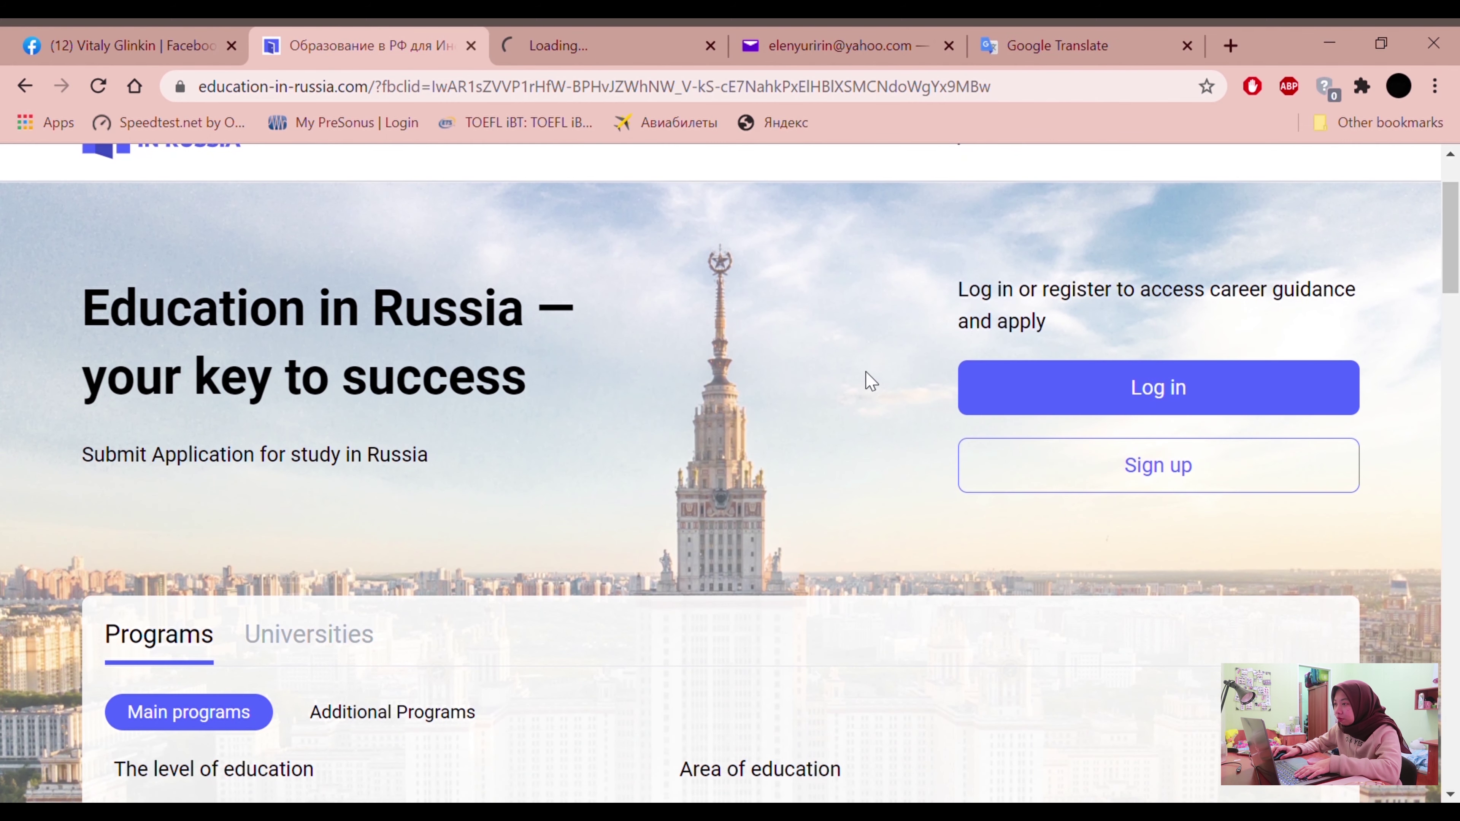
# Load the New user registration form, scroll its fields, and briefly check Yahoo Mail
pyautogui.click(606, 33)
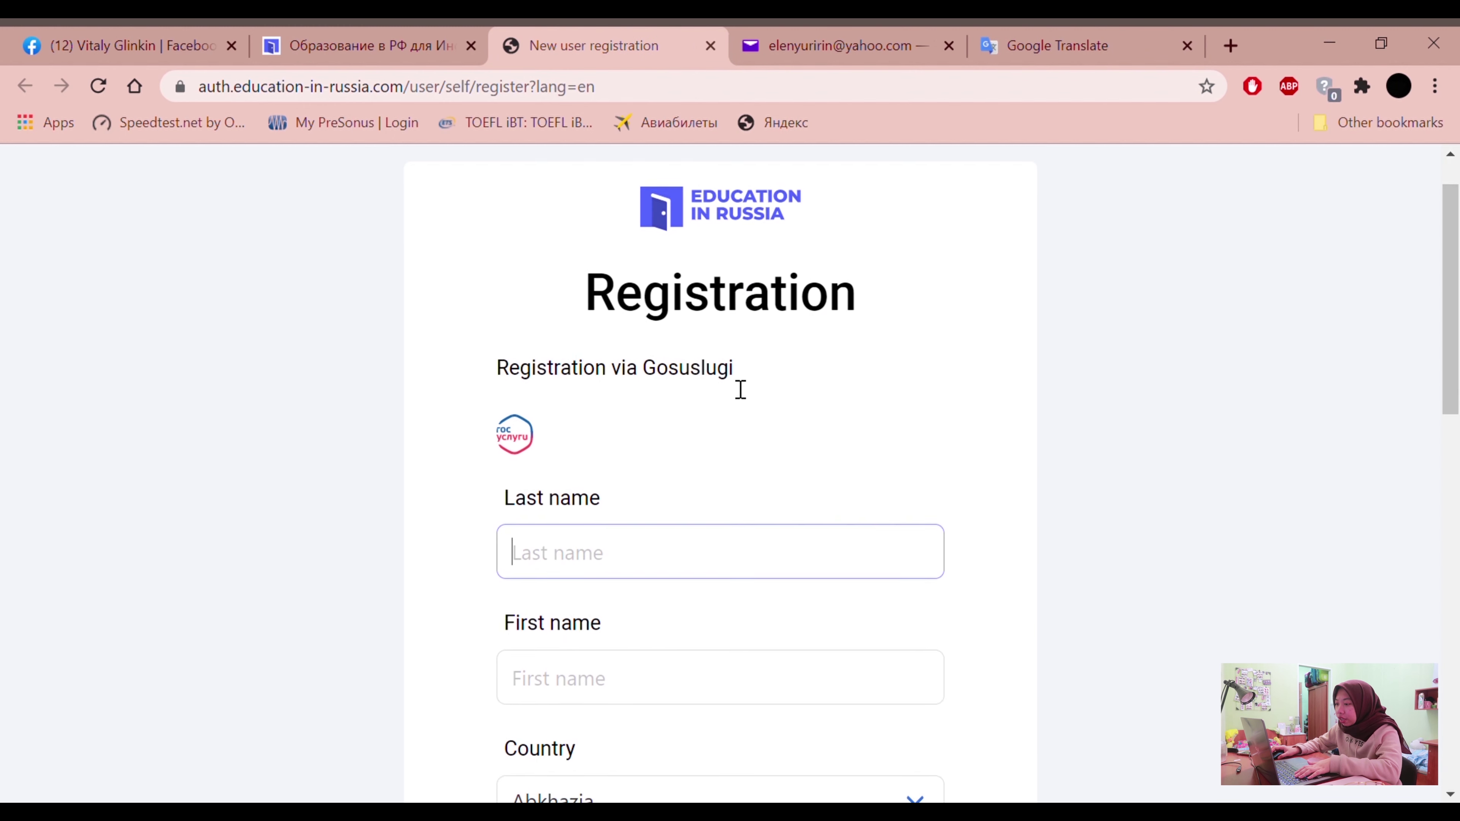
pyautogui.scroll(-6, 737, 389)
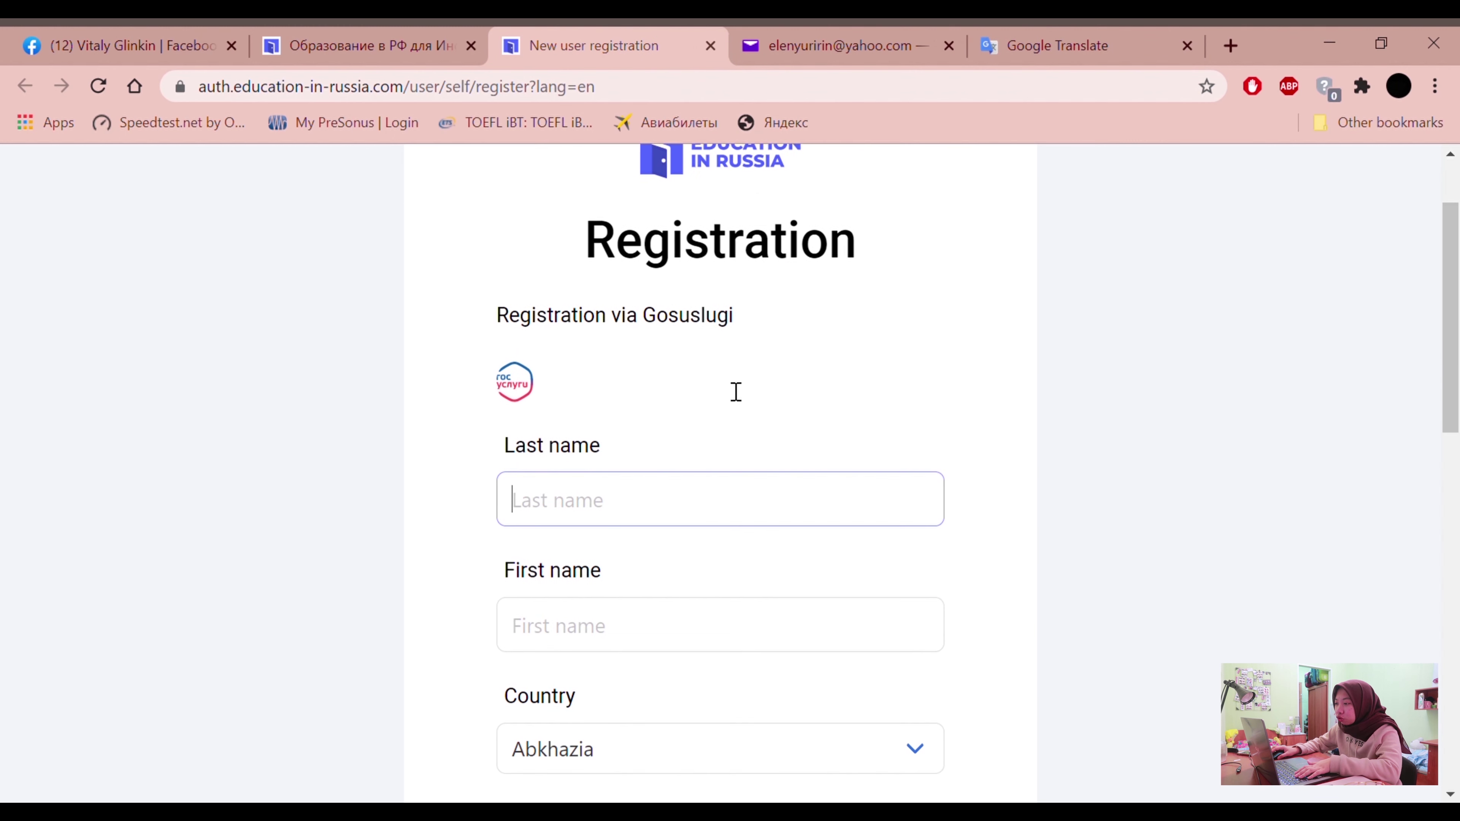
pyautogui.scroll(-11, 623, 421)
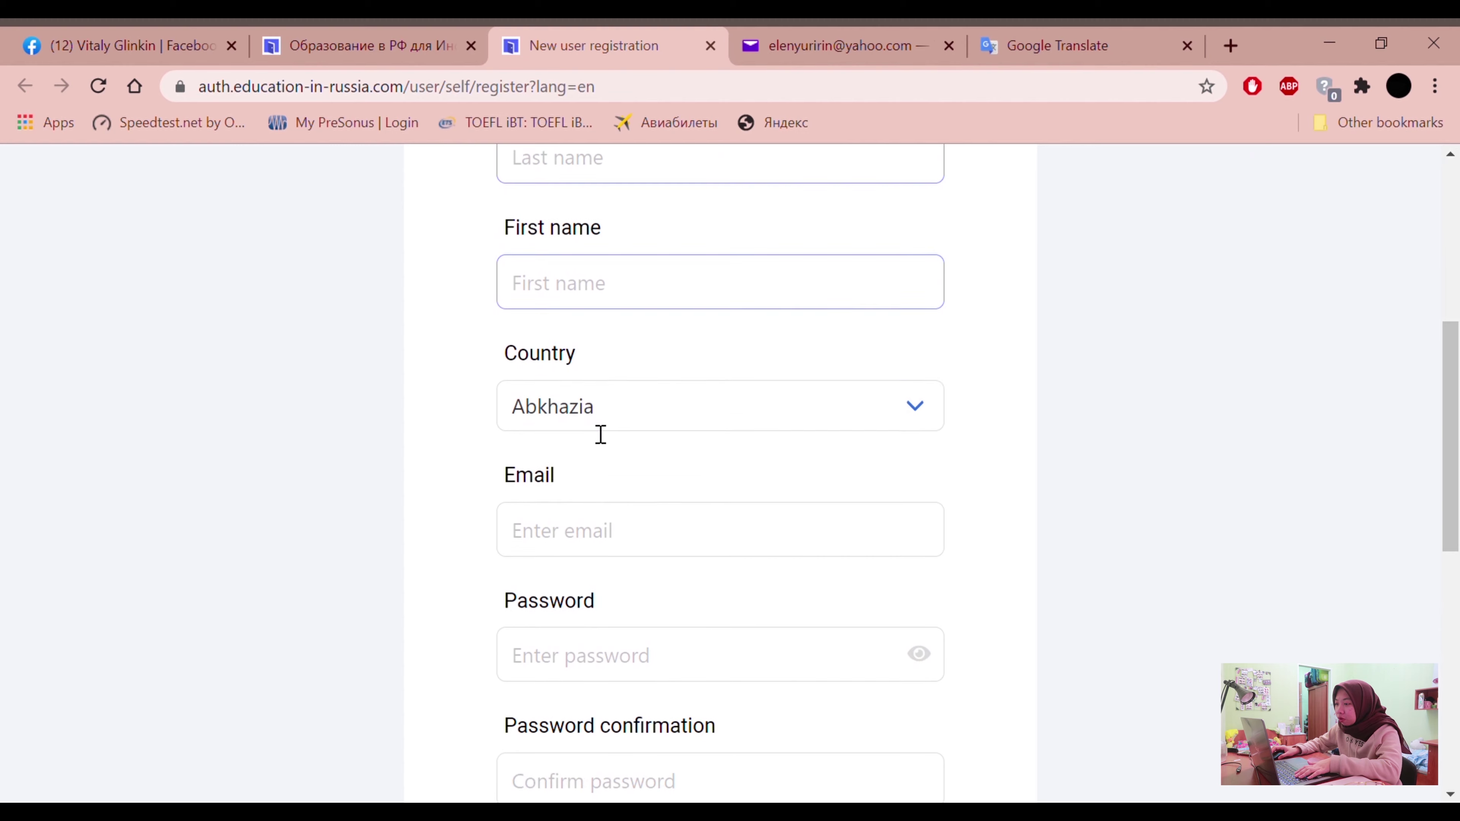
pyautogui.scroll(13, 580, 434)
pyautogui.scroll(4, 585, 443)
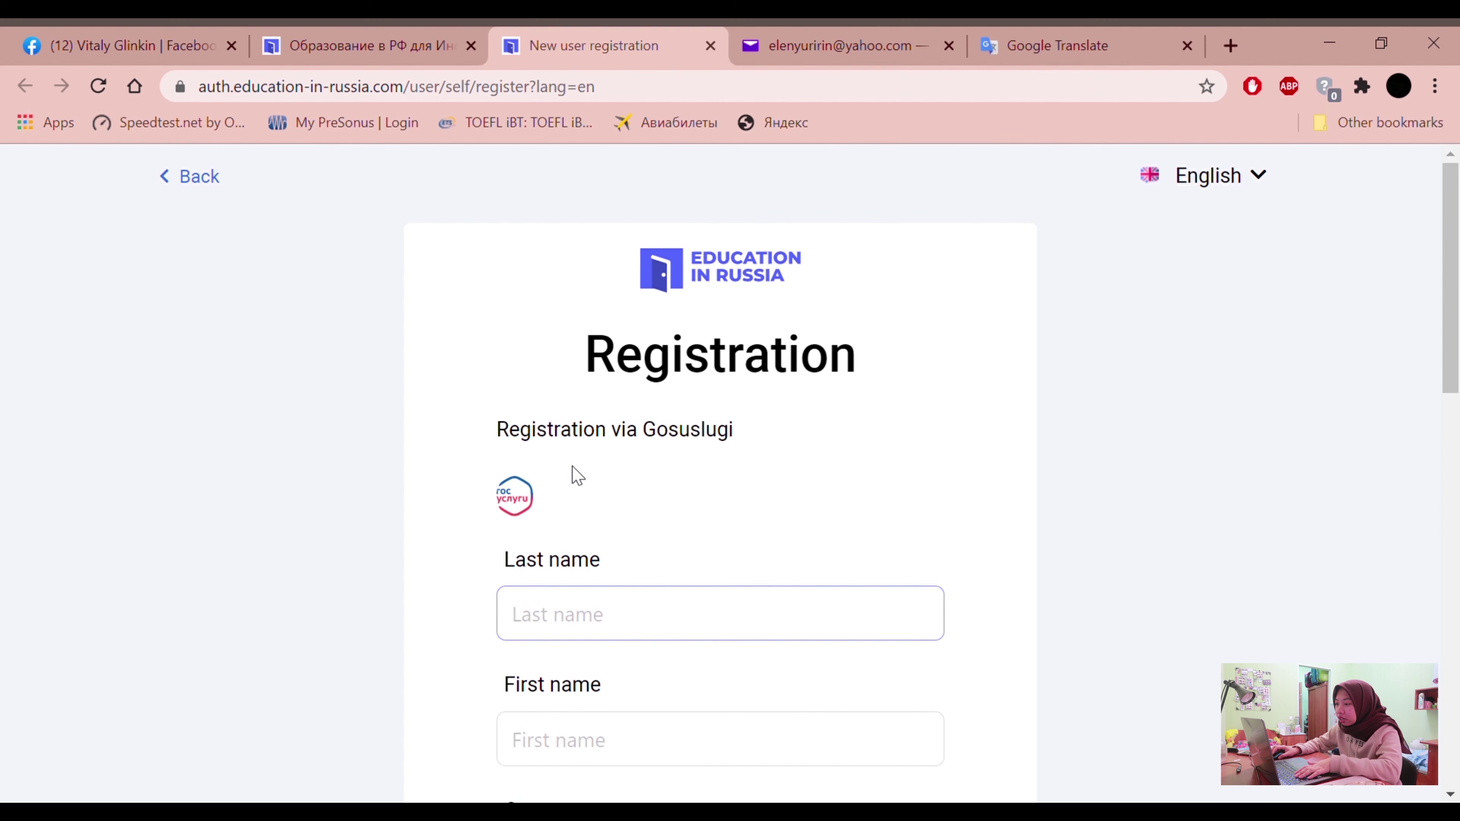
pyautogui.scroll(-2, 670, 583)
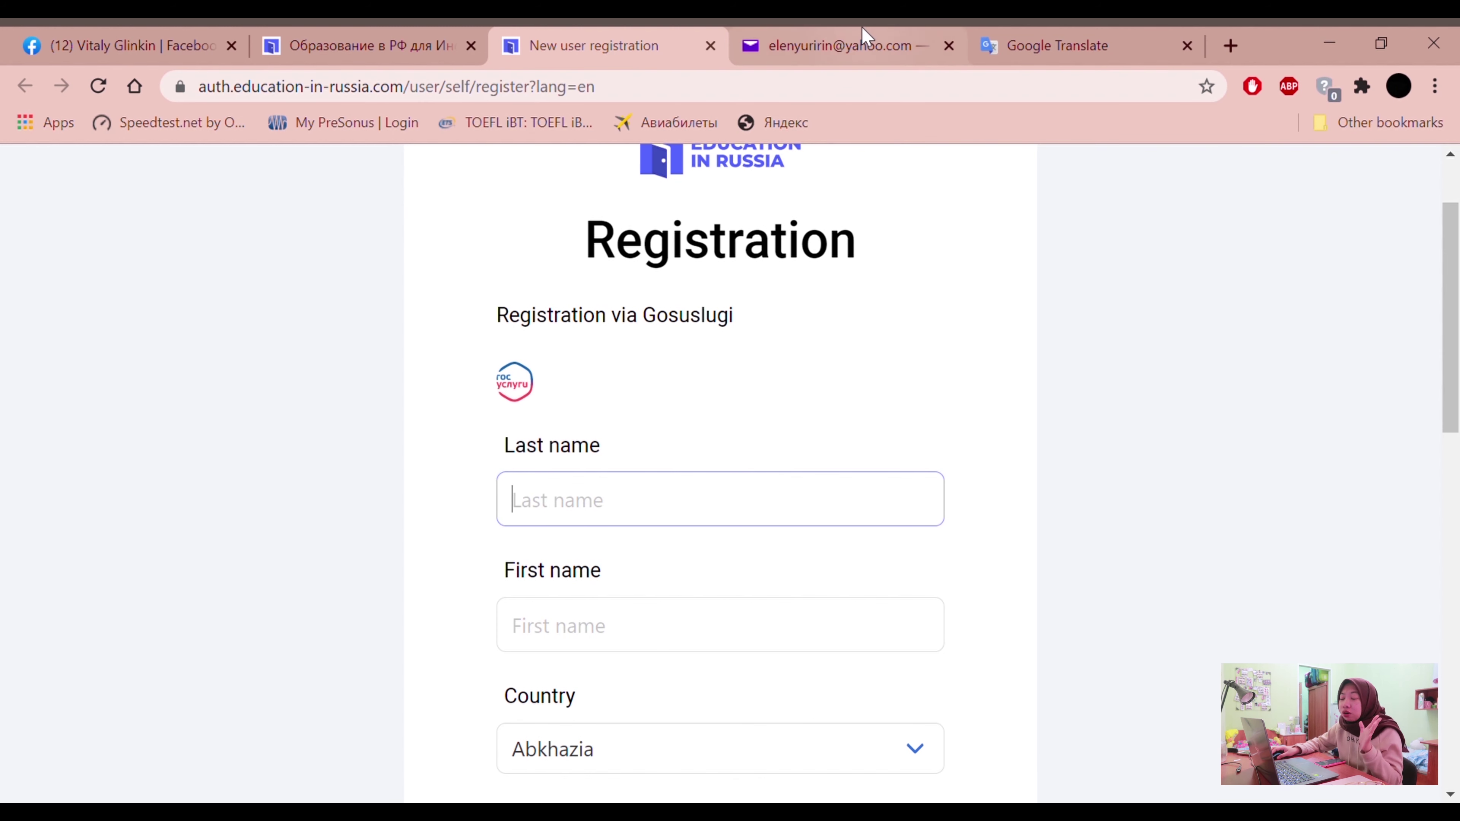
pyautogui.click(849, 36)
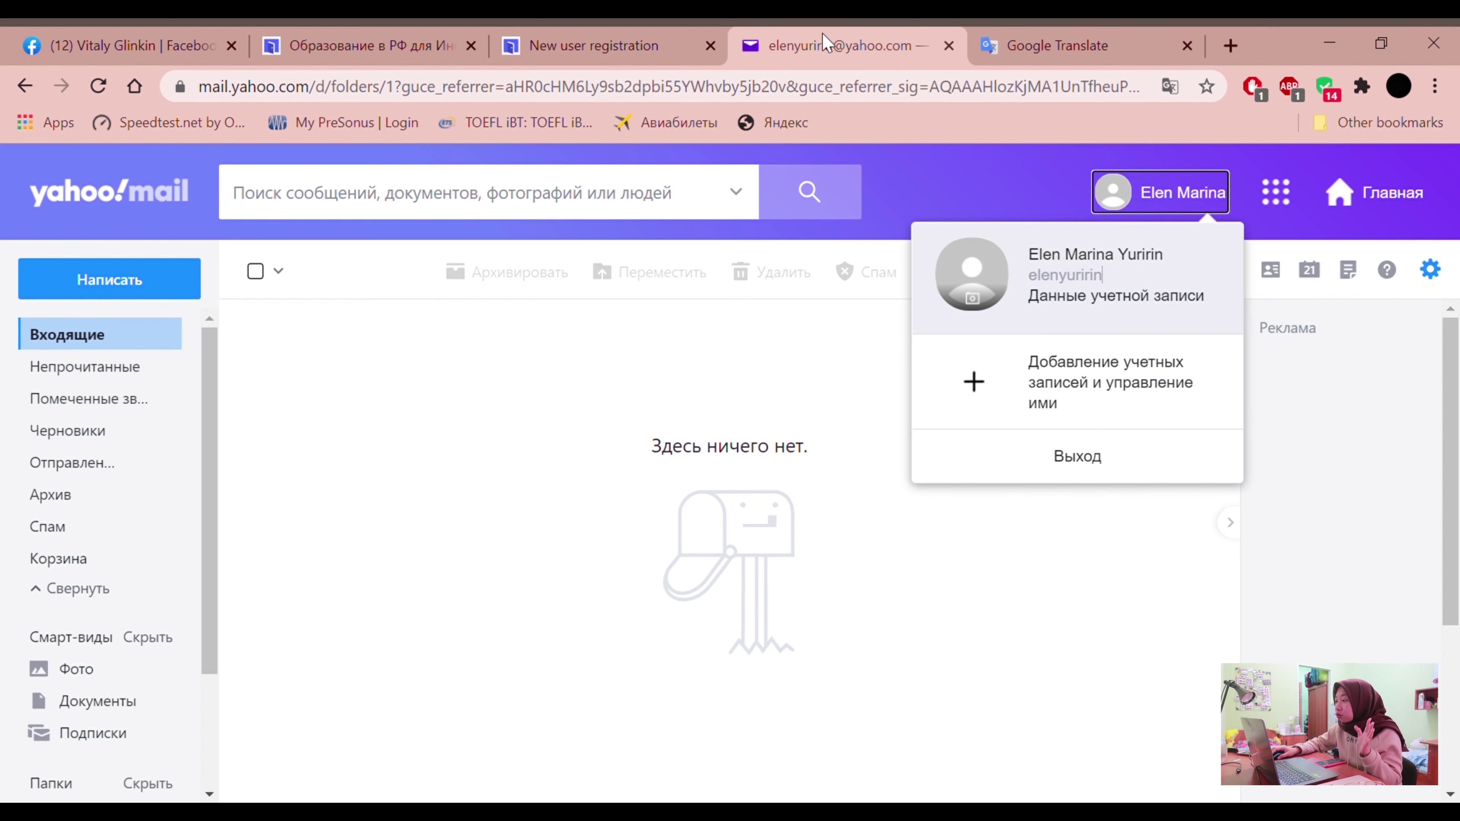
pyautogui.click(592, 38)
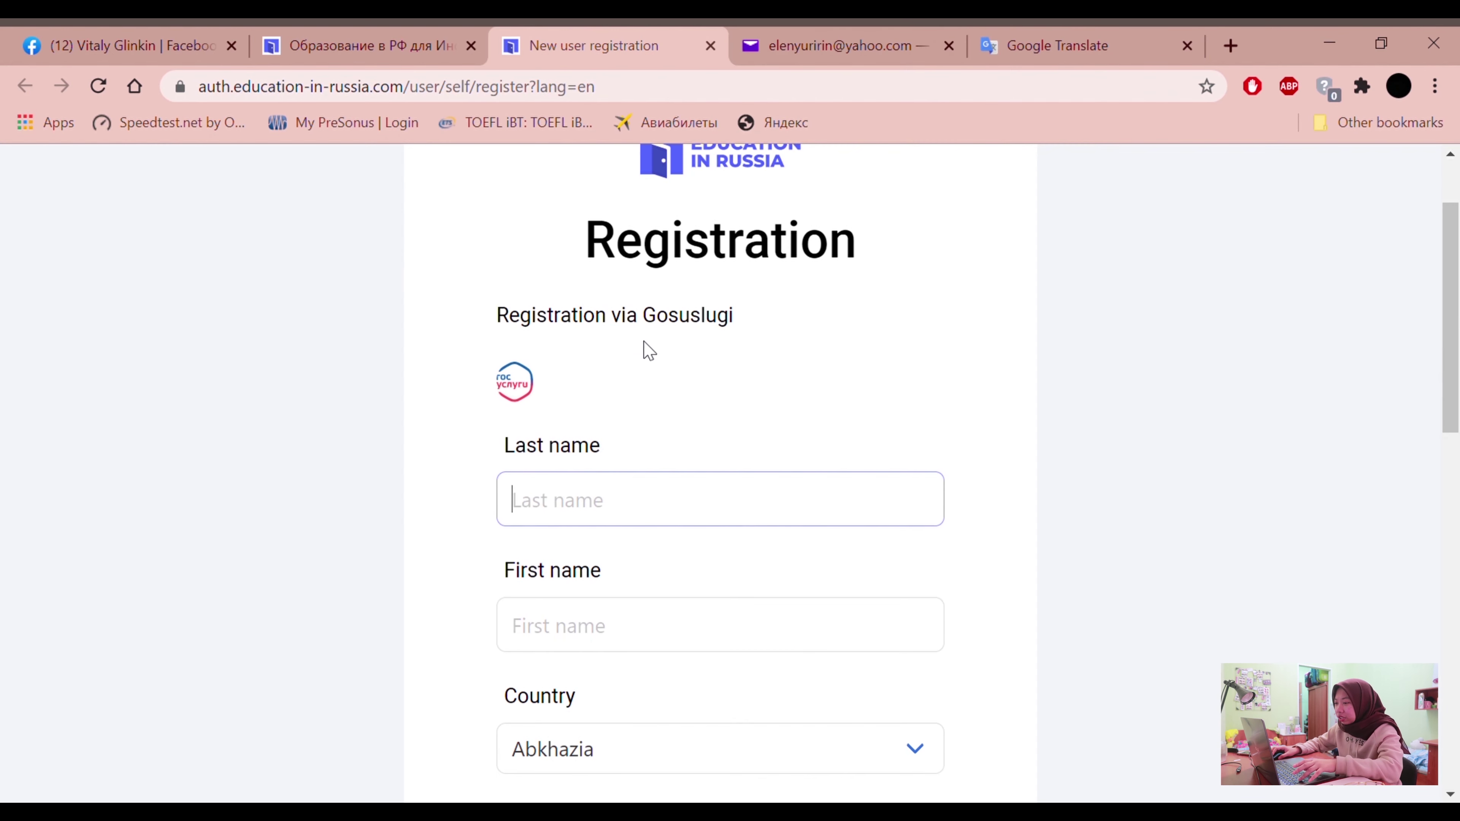
# Enter the applicant's last name and first name in the registration form
pyautogui.click(792, 35)
pyautogui.click(592, 38)
pyautogui.write('Y')
pyautogui.click(722, 637)
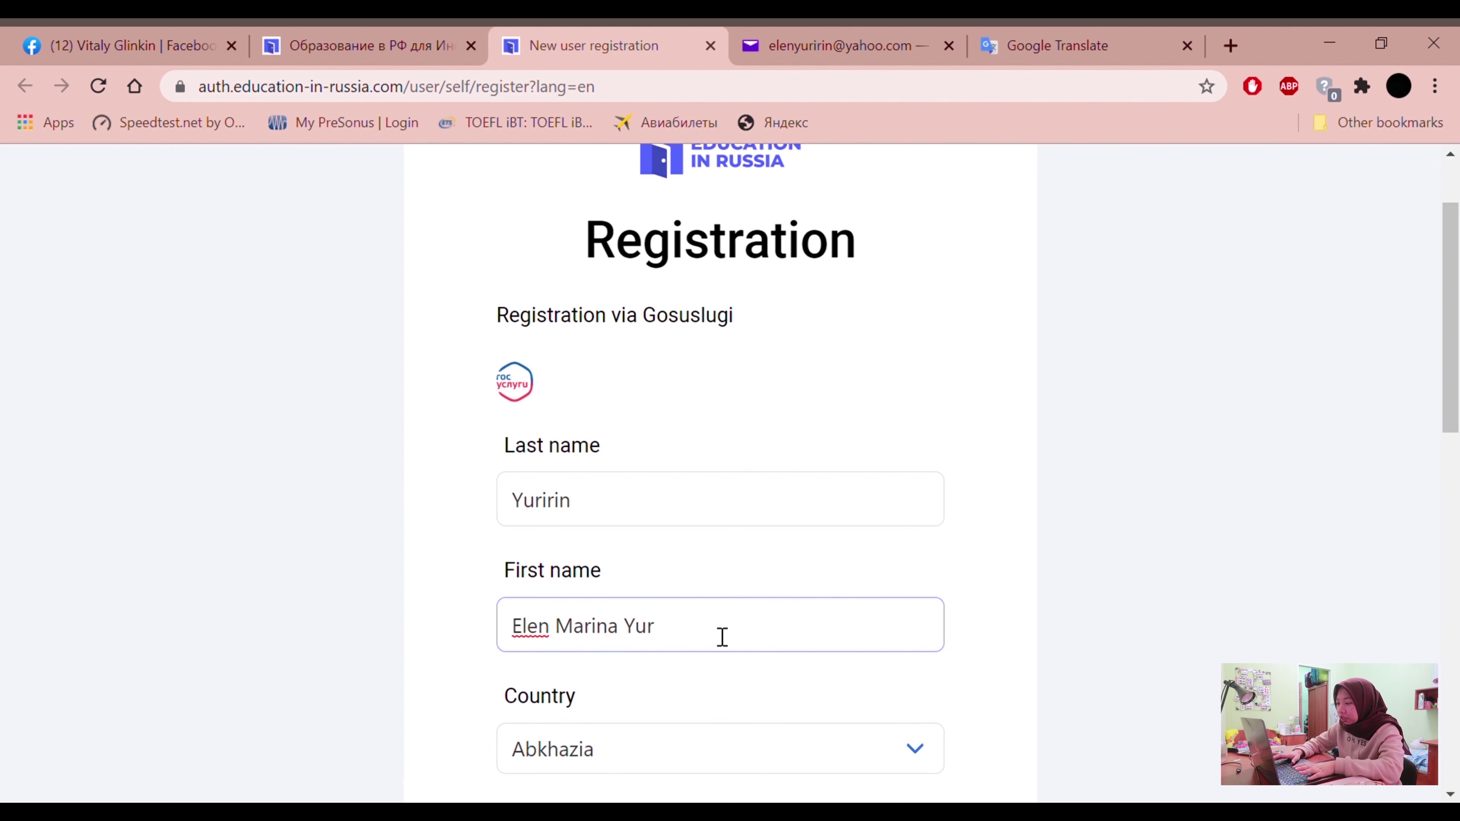
pyautogui.scroll(-2, 722, 637)
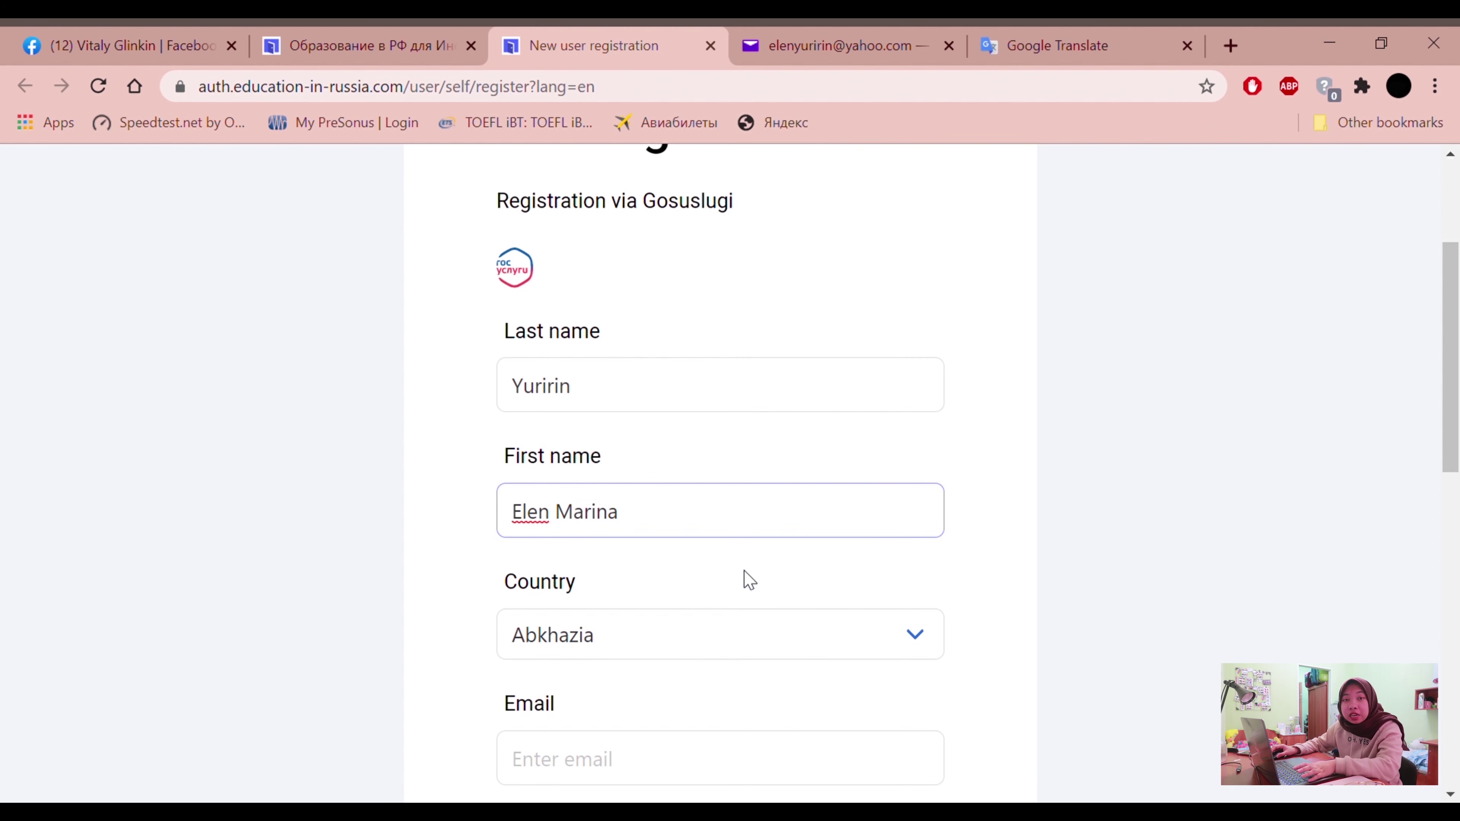
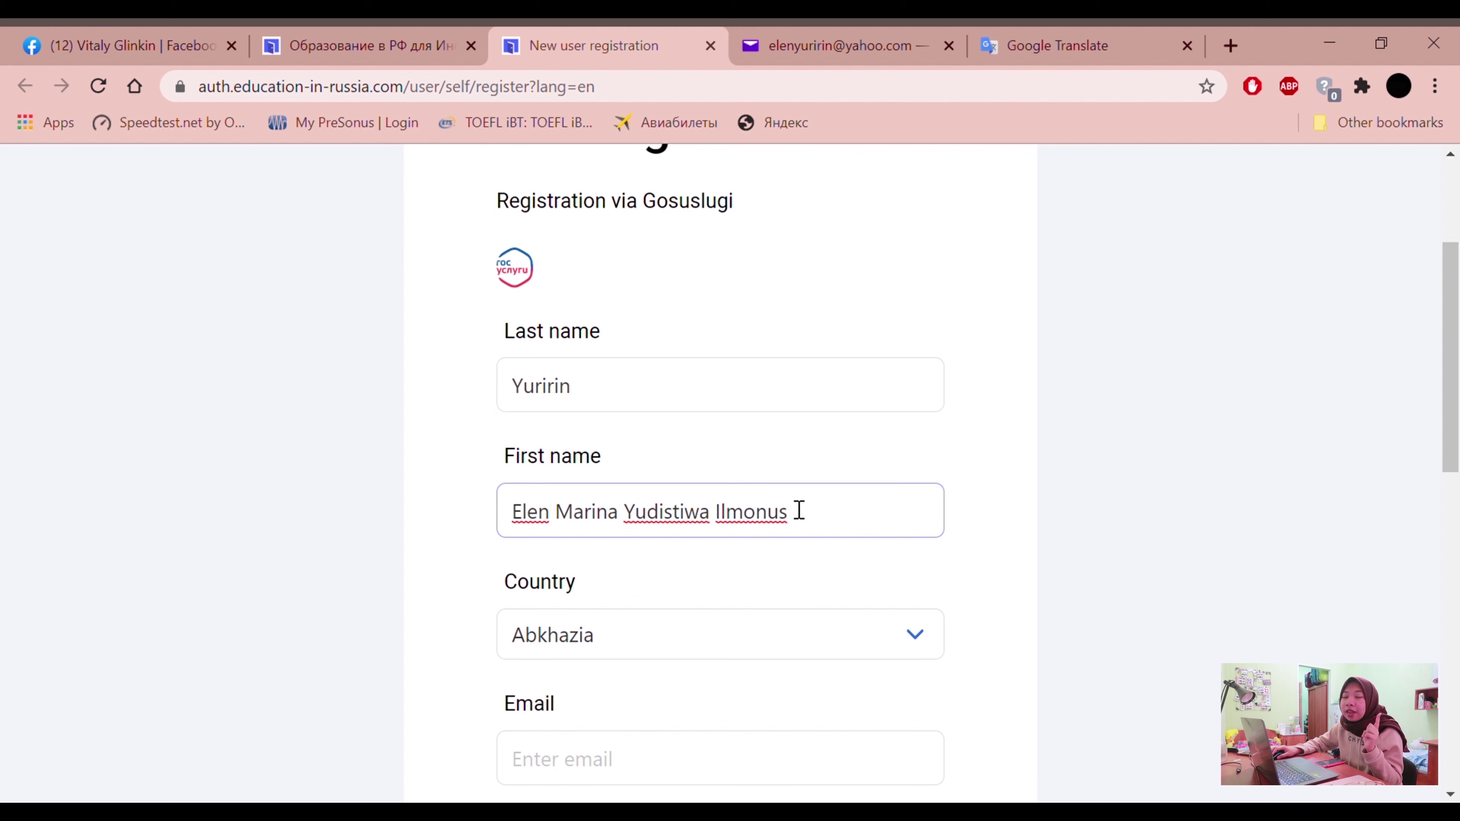
pyautogui.hotkey('shift', 'Tab')
pyautogui.write('El')
pyautogui.moveTo(793, 512); pyautogui.dragTo(521, 499)
pyautogui.write('E')
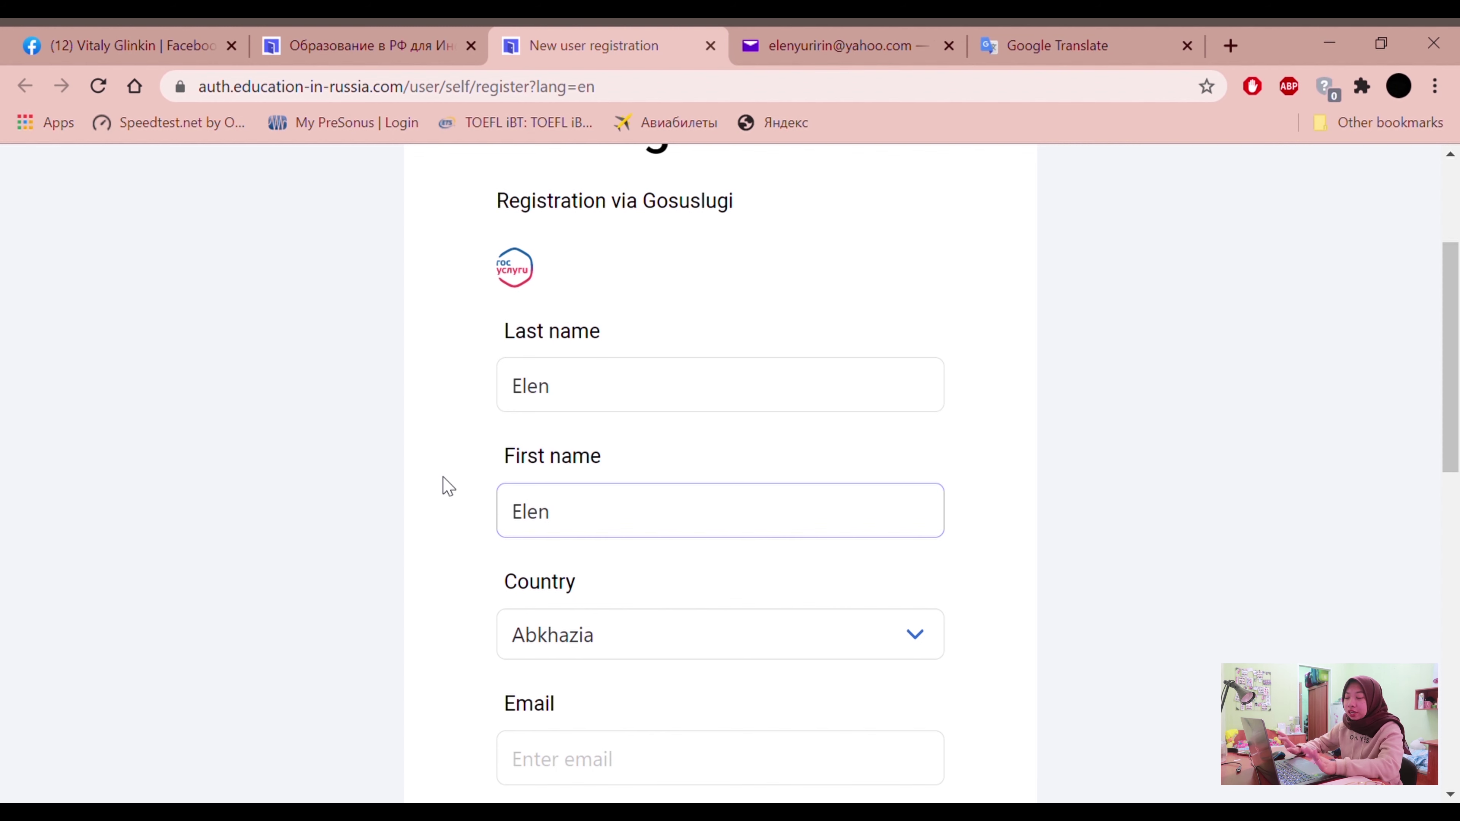
pyautogui.moveTo(583, 404); pyautogui.dragTo(404, 371)
pyautogui.write('Y')
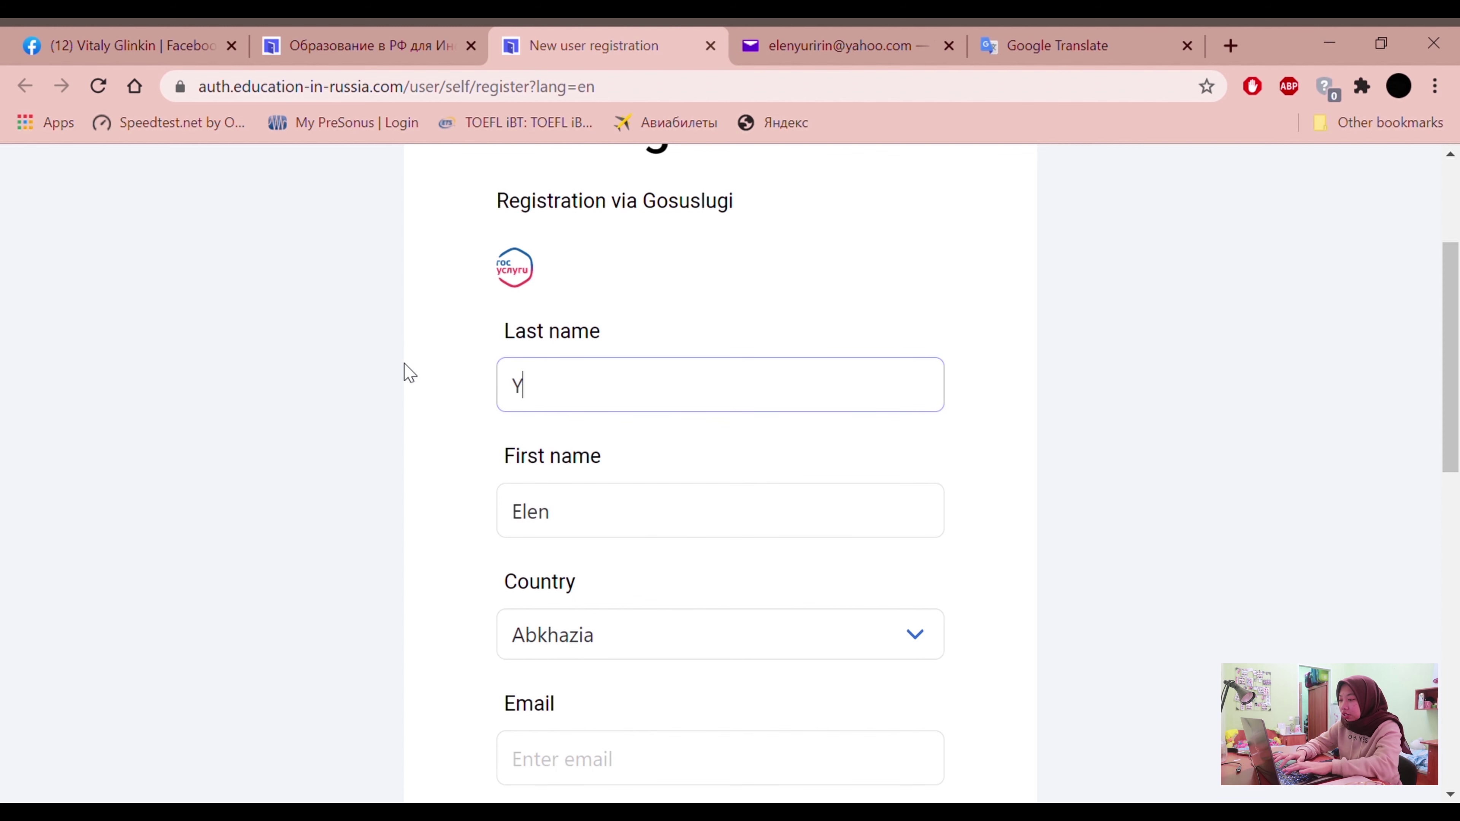
pyautogui.moveTo(551, 523); pyautogui.dragTo(401, 512)
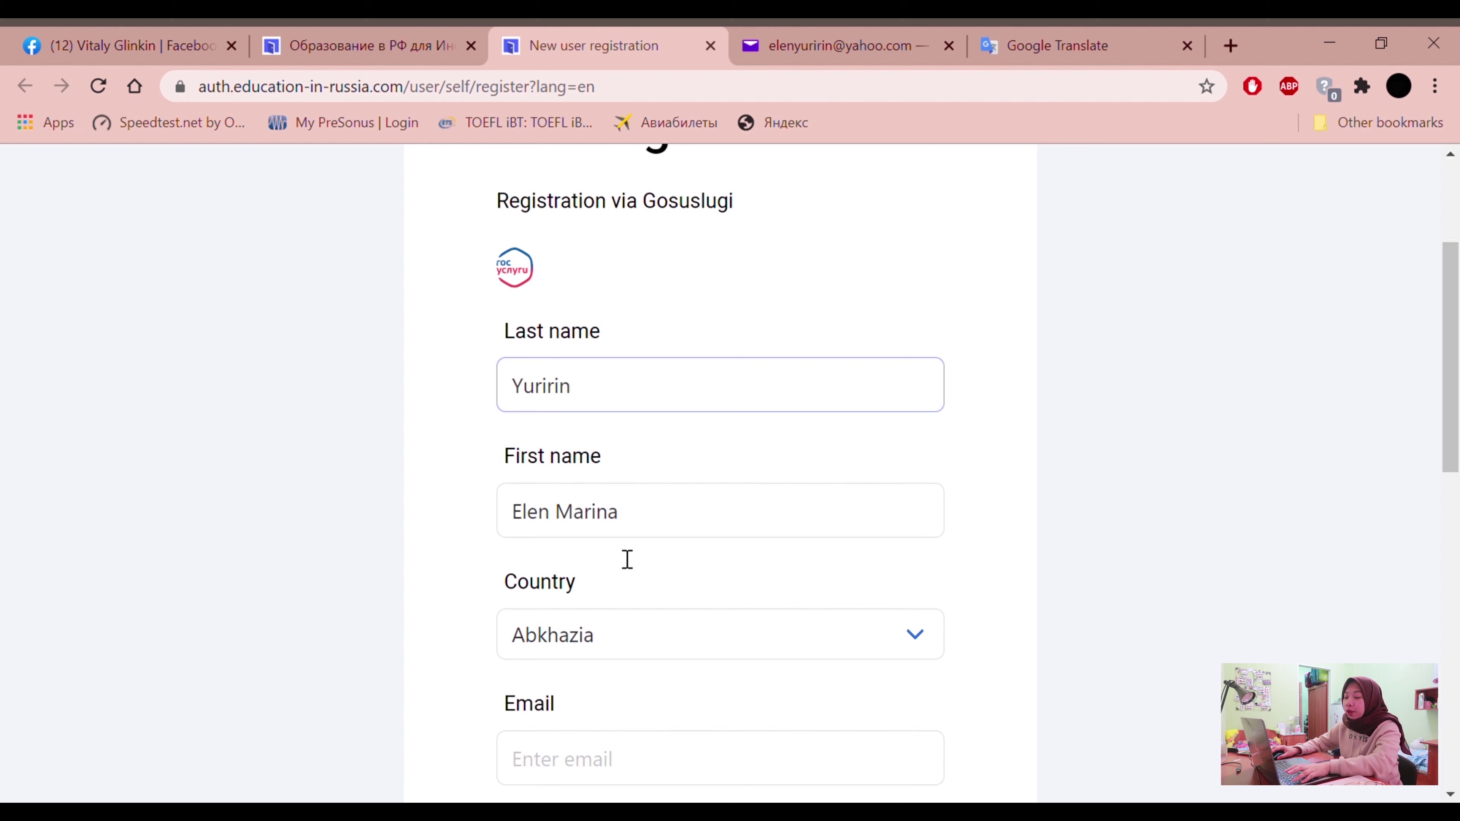
pyautogui.scroll(-4, 623, 587)
# Set Country to Indonesia and enter the applicant's Yahoo email address
pyautogui.click(804, 428)
pyautogui.press('i')
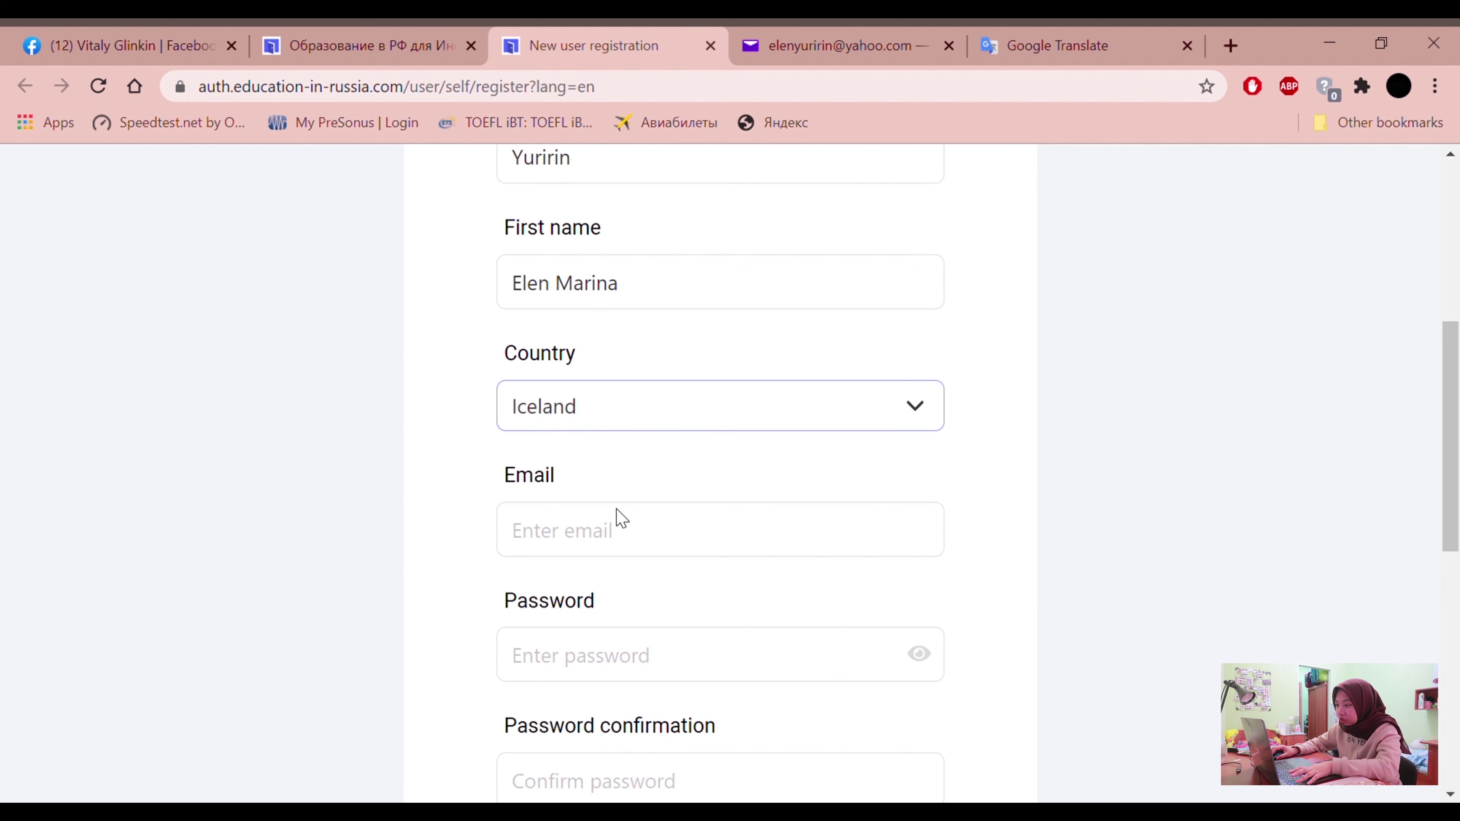
pyautogui.press('i')
pyautogui.press('i')
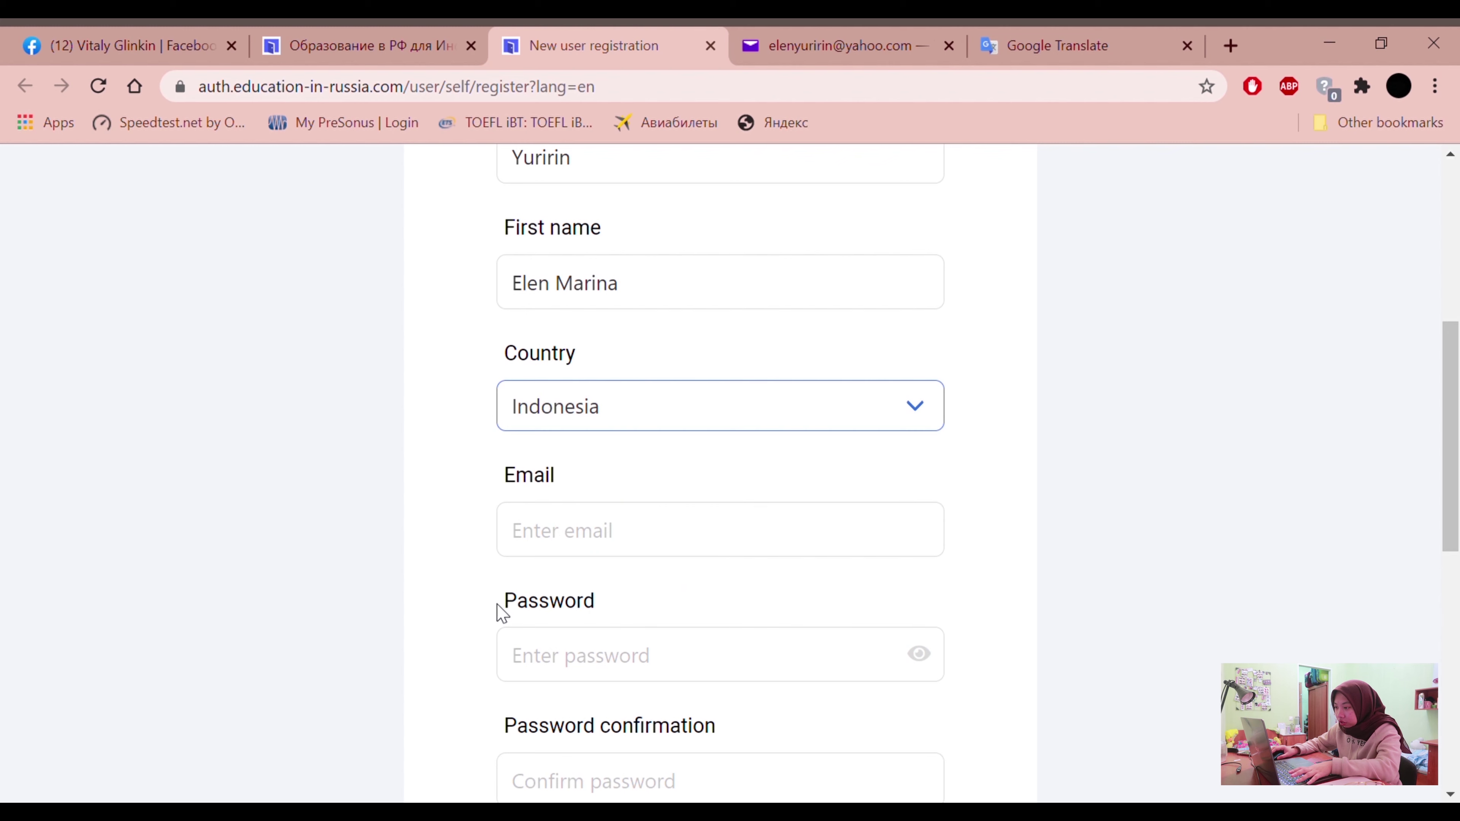
pyautogui.scroll(-2, 495, 610)
pyautogui.click(644, 442)
pyautogui.click(822, 36)
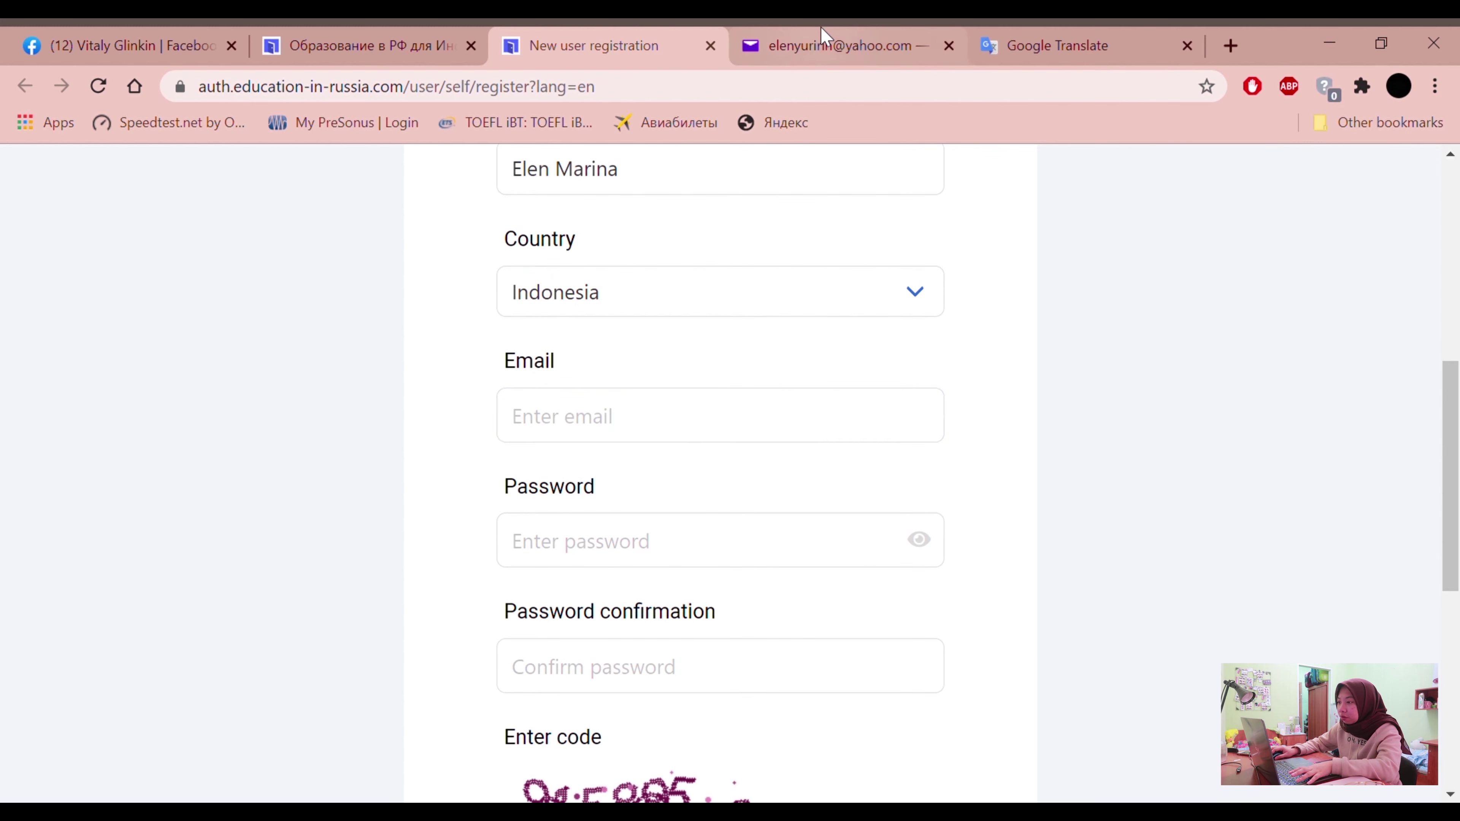
pyautogui.click(608, 45)
pyautogui.click(700, 434)
pyautogui.press('Tab')
# Enter and confirm the password, fill the captcha code, accept both agreements, and register
pyautogui.scroll(-2, 1150, 460)
pyautogui.write('**************')
pyautogui.click(808, 548)
pyautogui.write('**************')
pyautogui.scroll(-6, 748, 529)
pyautogui.click(730, 519)
pyautogui.write('915895')
pyautogui.click(513, 573)
pyautogui.click(512, 630)
pyautogui.scroll(-2, 632, 644)
pyautogui.click(678, 633)
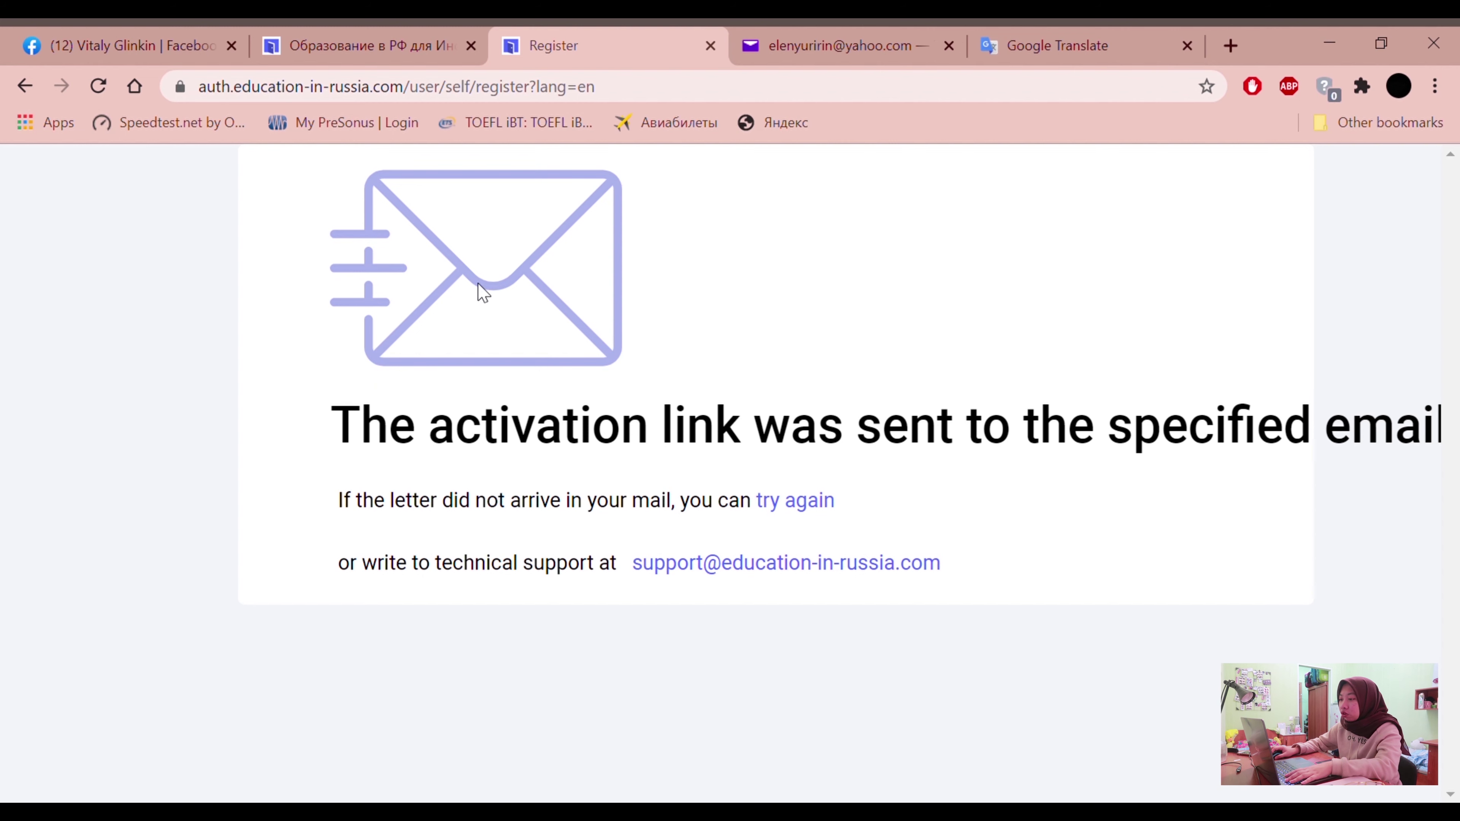
# Refresh the Yahoo inbox, confirm the account via the noreply email, and return to the main page
pyautogui.click(831, 48)
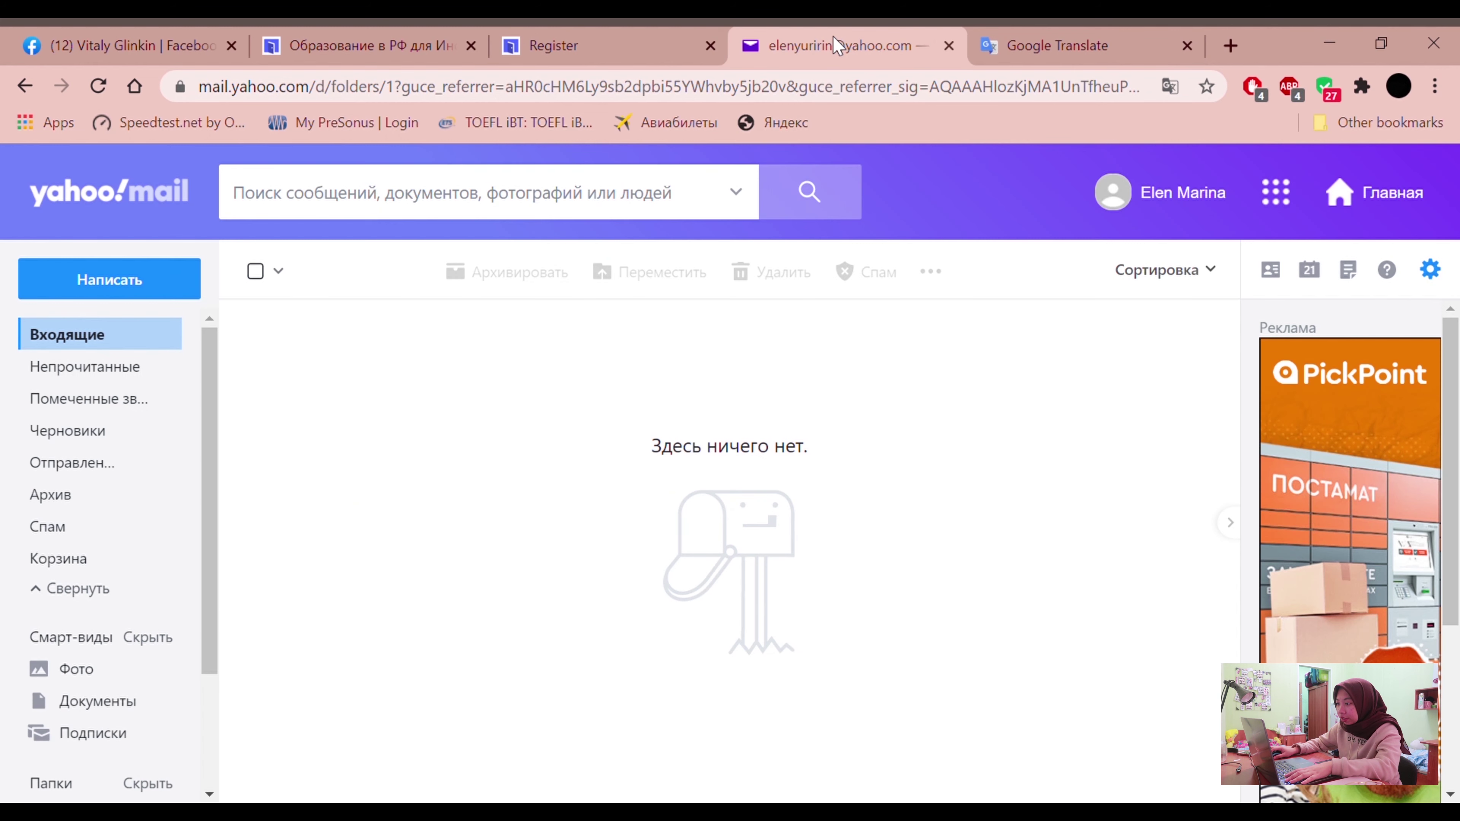
pyautogui.click(98, 86)
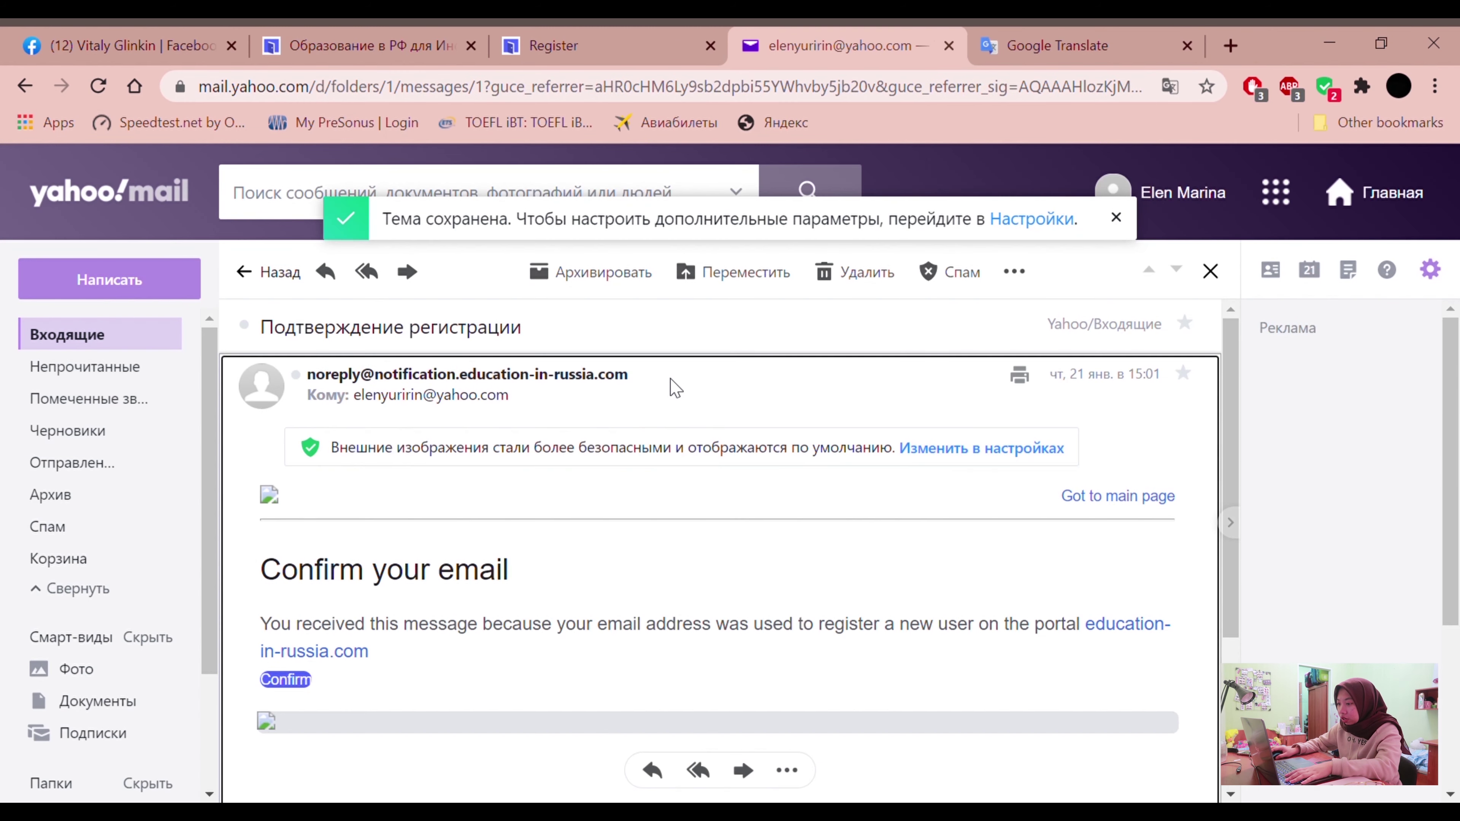
pyautogui.scroll(-1, 670, 378)
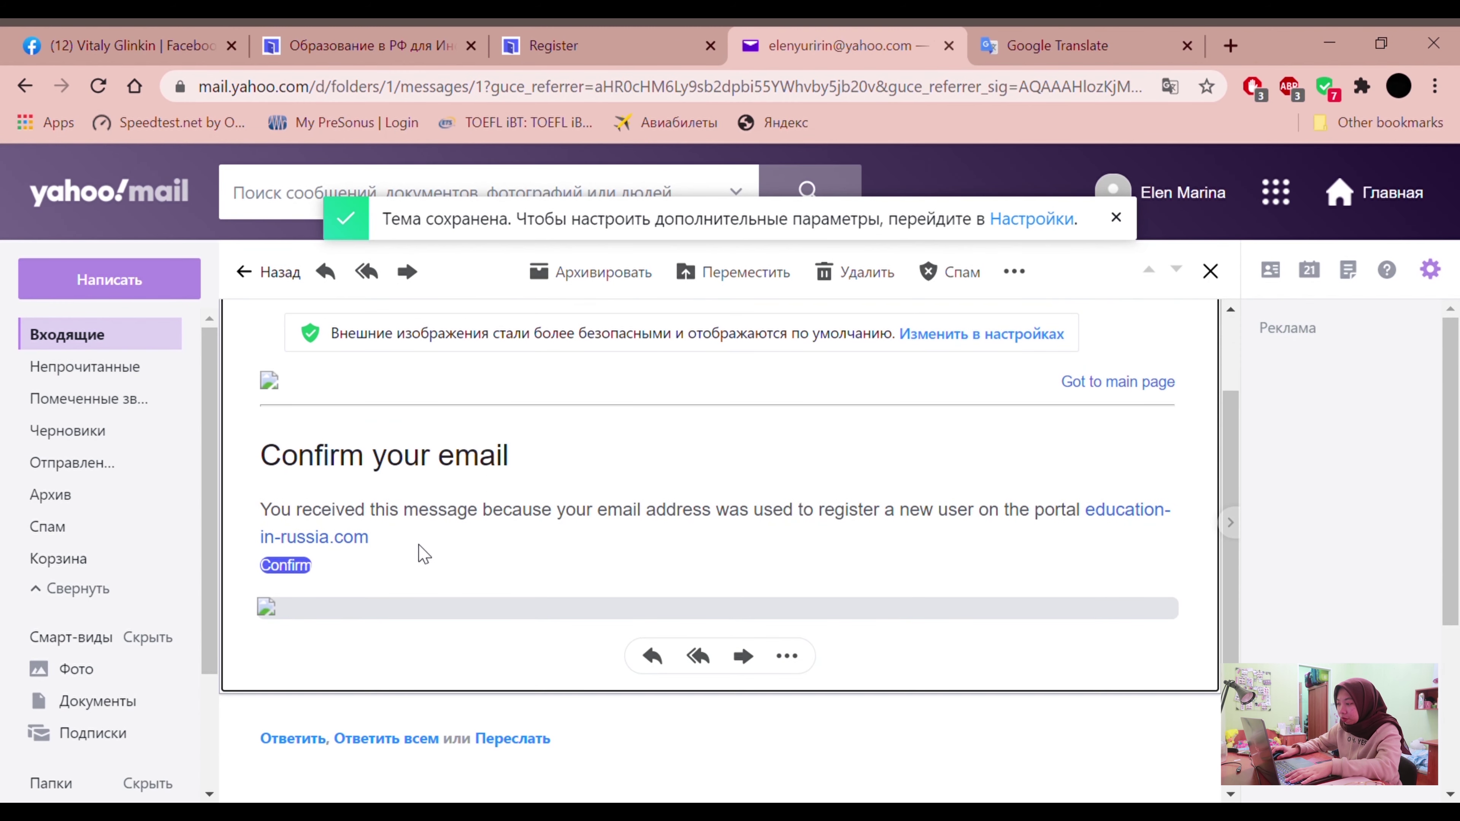
pyautogui.click(297, 568)
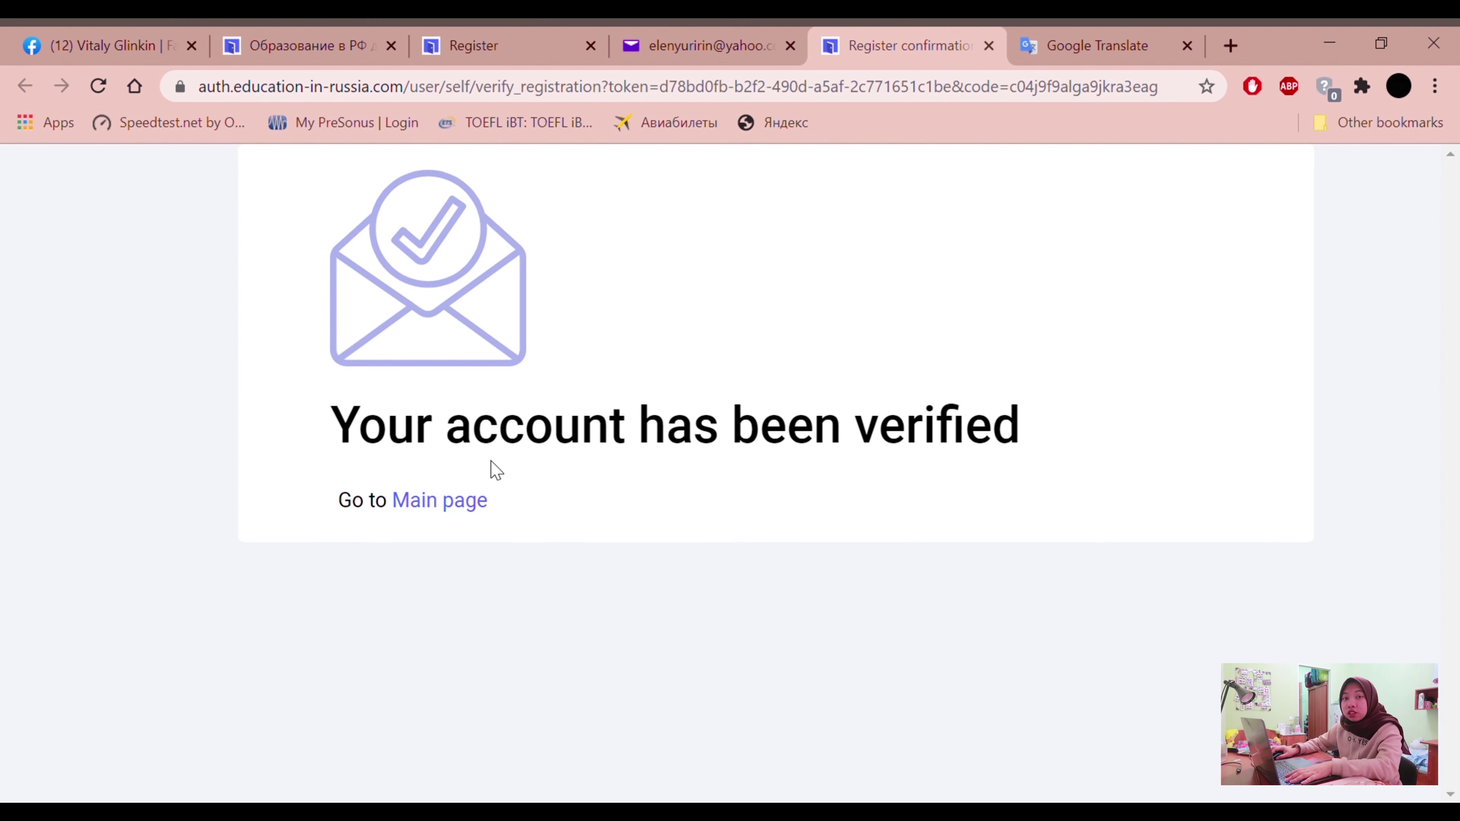
pyautogui.click(475, 514)
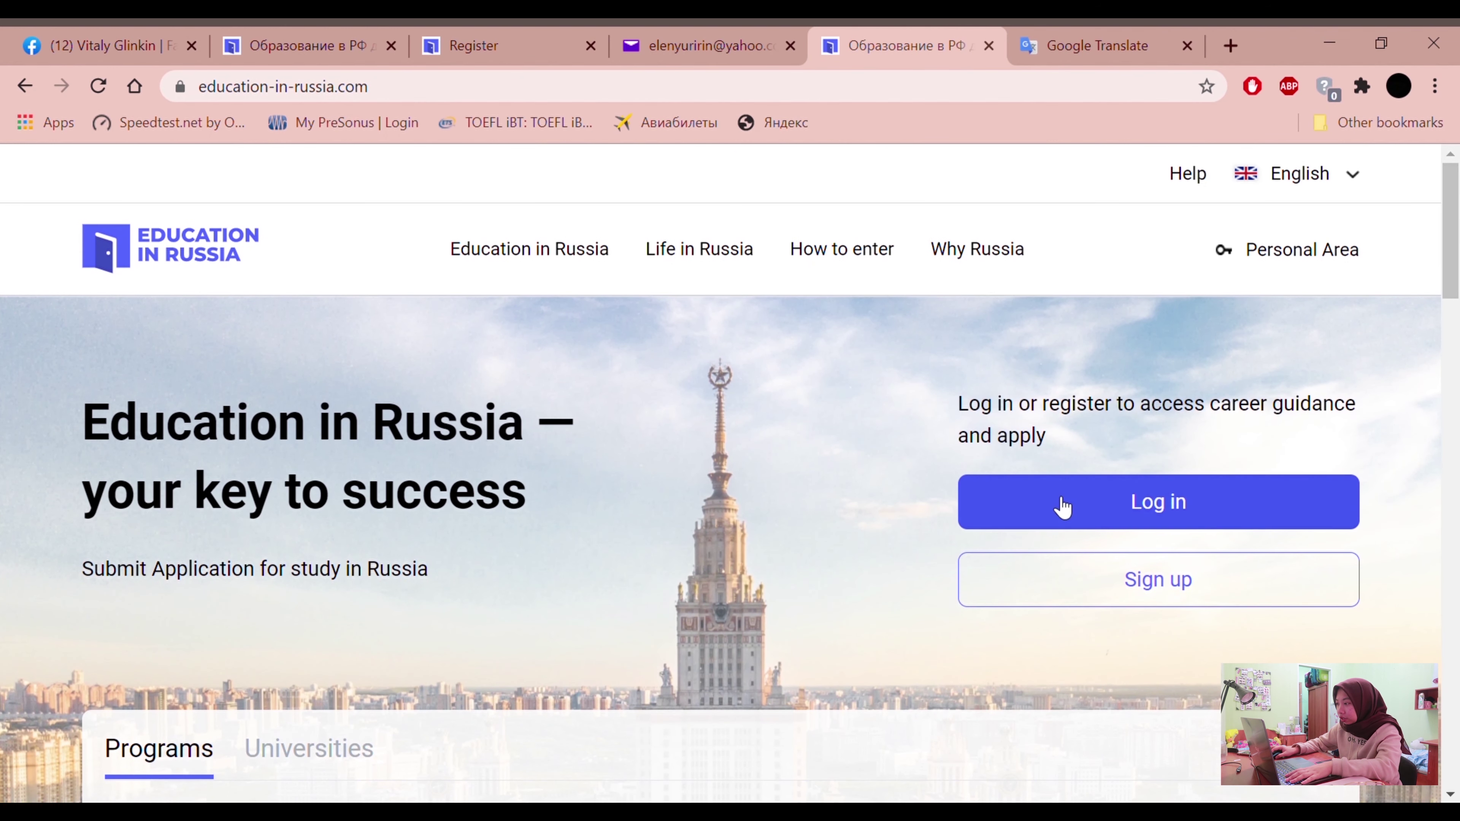
# Sign in with the registered email and password, with Remember Me ticked
pyautogui.click(1055, 506)
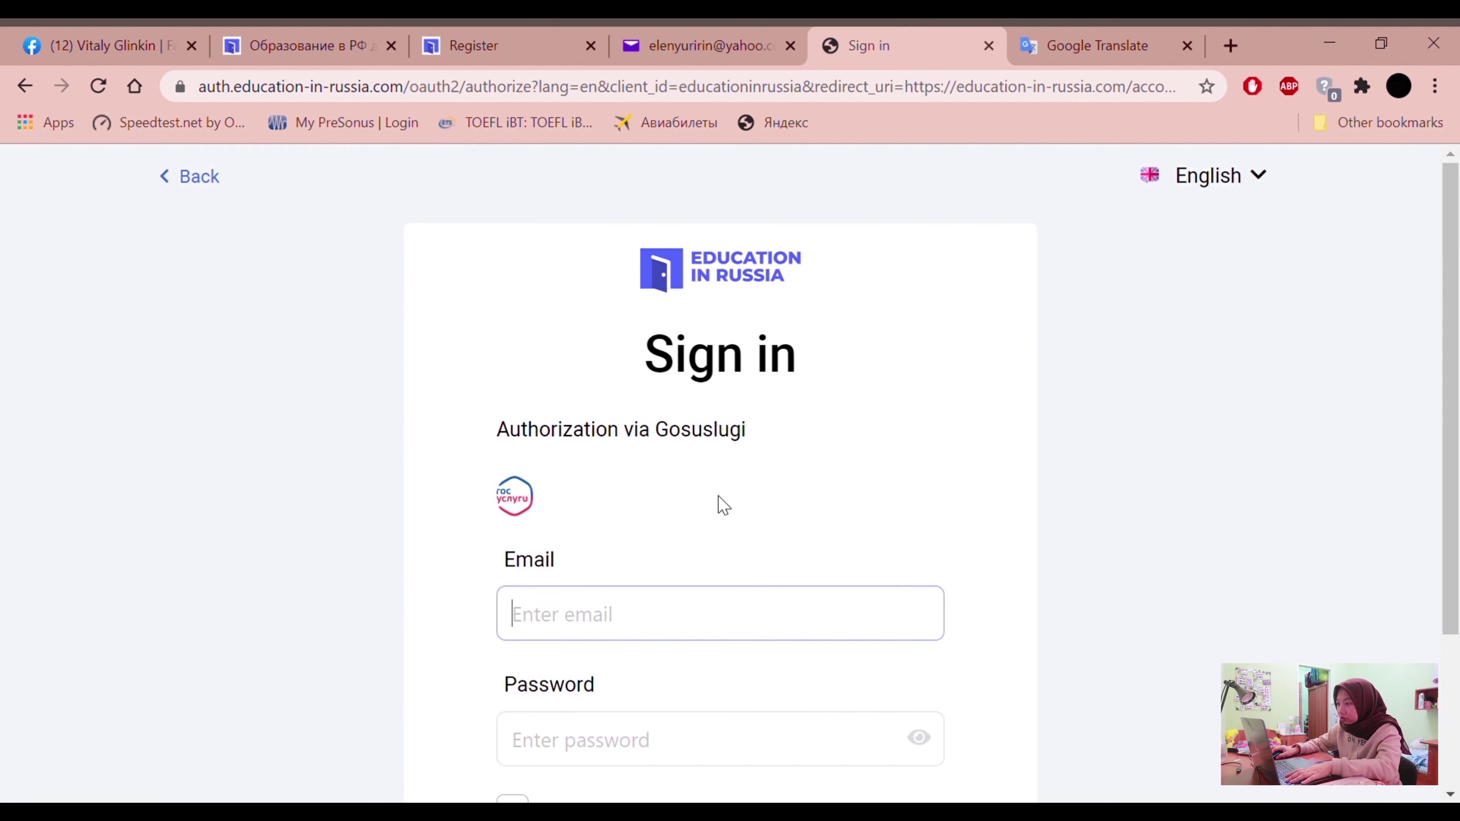
pyautogui.scroll(-2, 717, 506)
pyautogui.click(709, 626)
pyautogui.scroll(-2, 976, 531)
pyautogui.write('••••••••••••••')
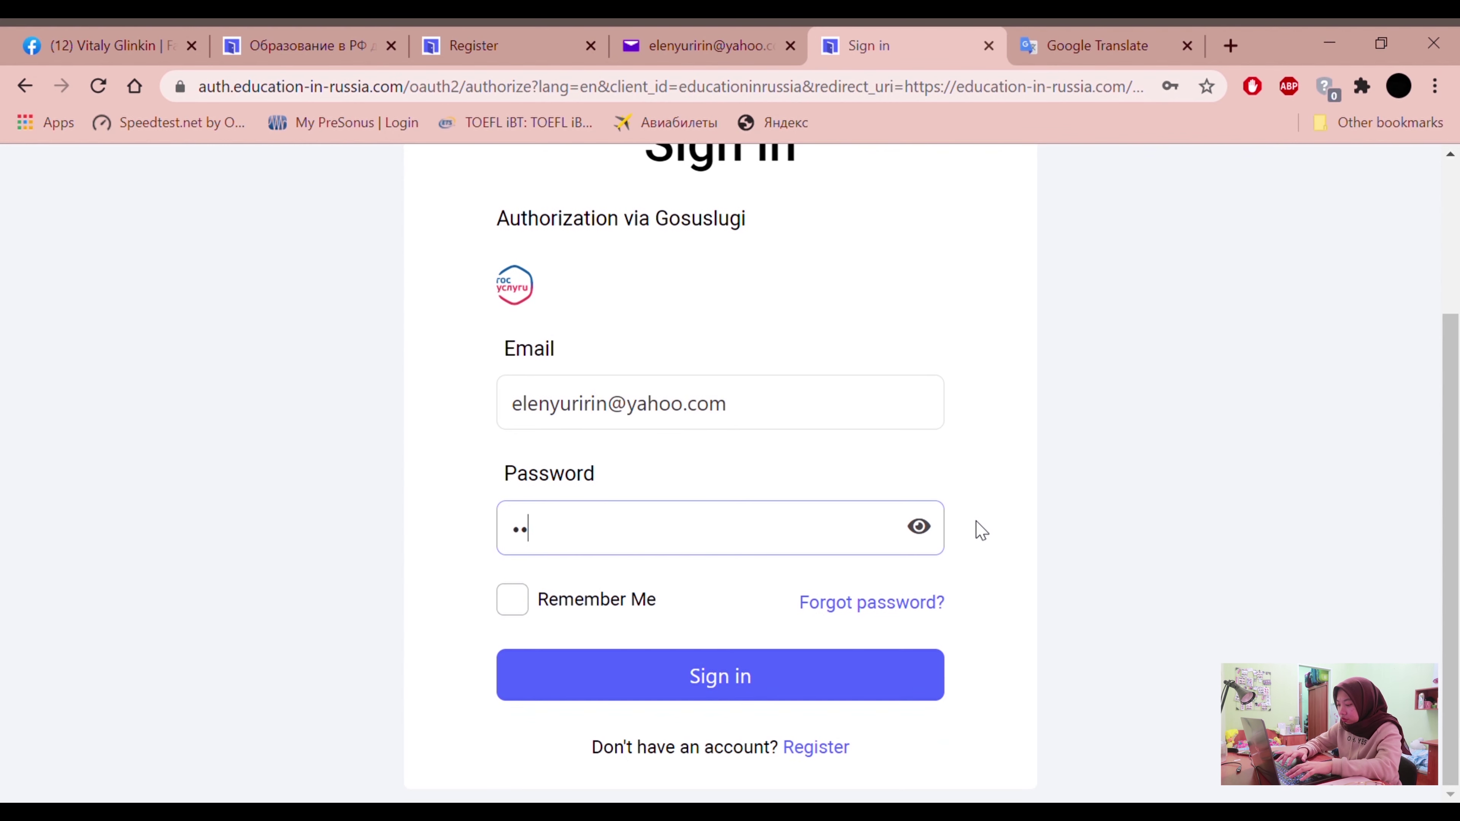
pyautogui.press('BackSpace')
pyautogui.press('BackSpace')
pyautogui.press('BackSpace')
pyautogui.write('•••••••')
pyautogui.click(512, 600)
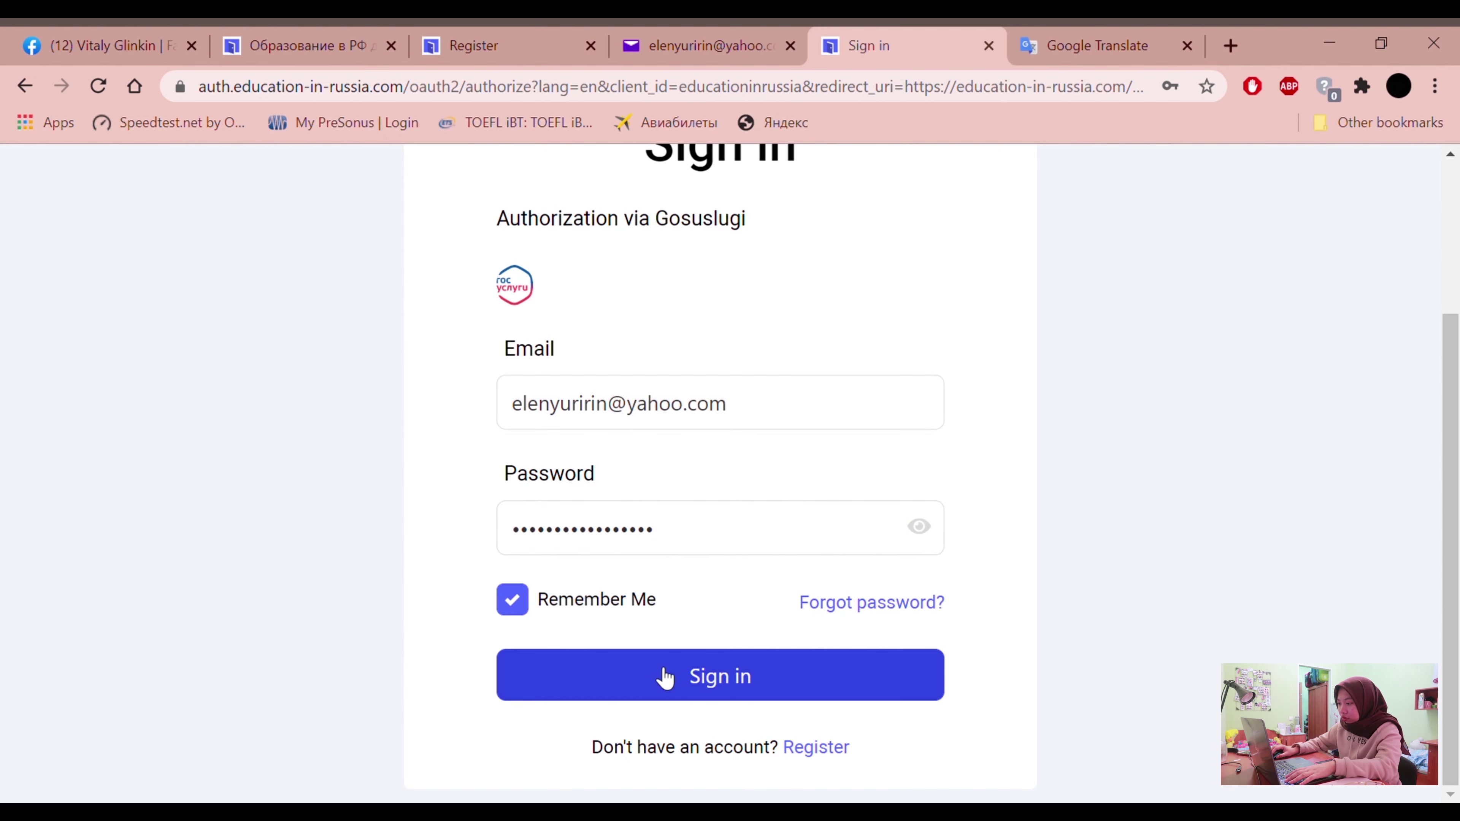
pyautogui.click(662, 675)
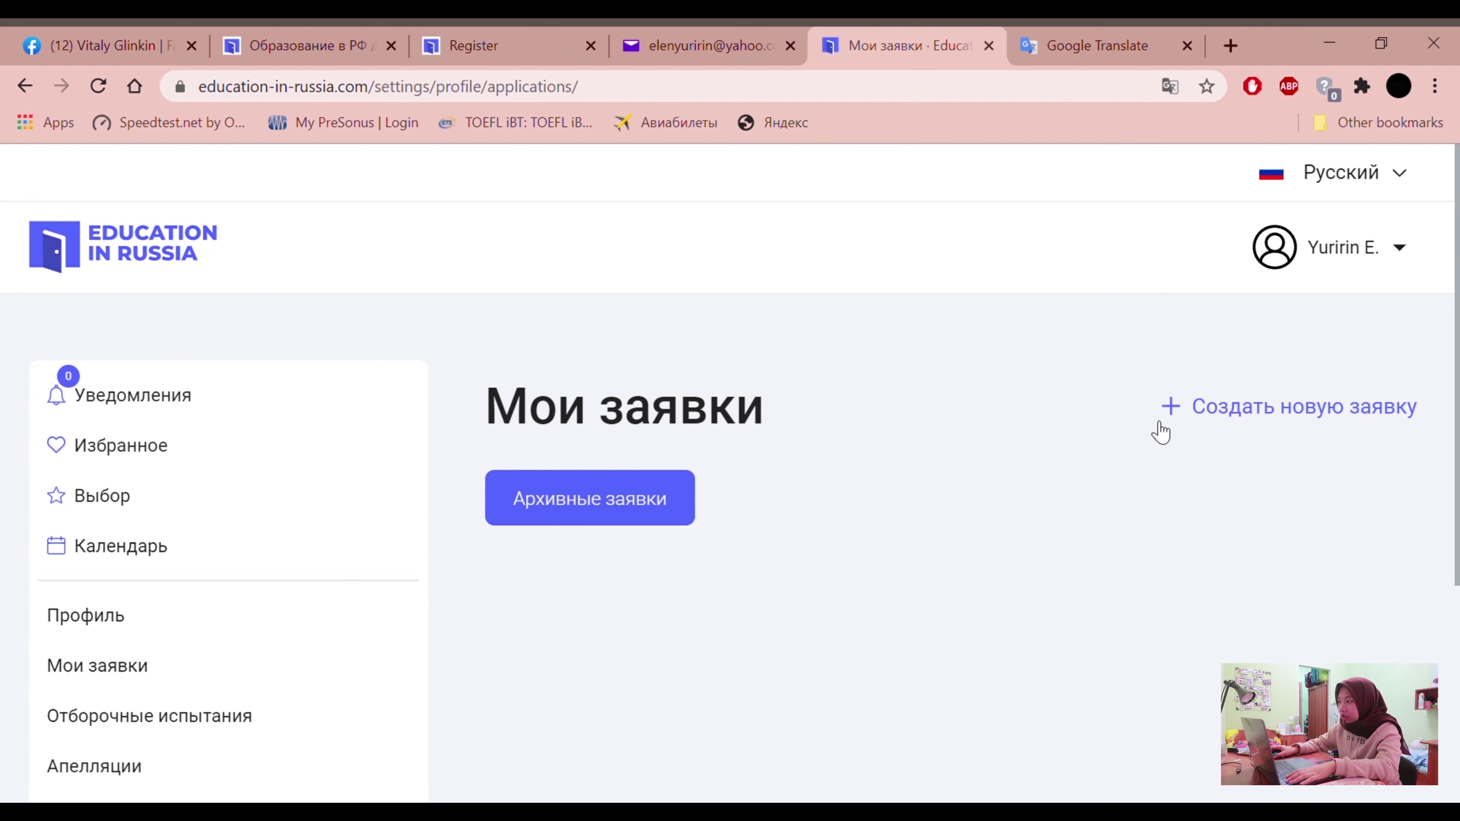
# Switch the signed-in site to English, zooming out to reach the selector, then start a new application
pyautogui.scroll(-1, 1162, 431)
pyautogui.scroll(1, 1162, 431)
pyautogui.hotkey('ctrl', '-')
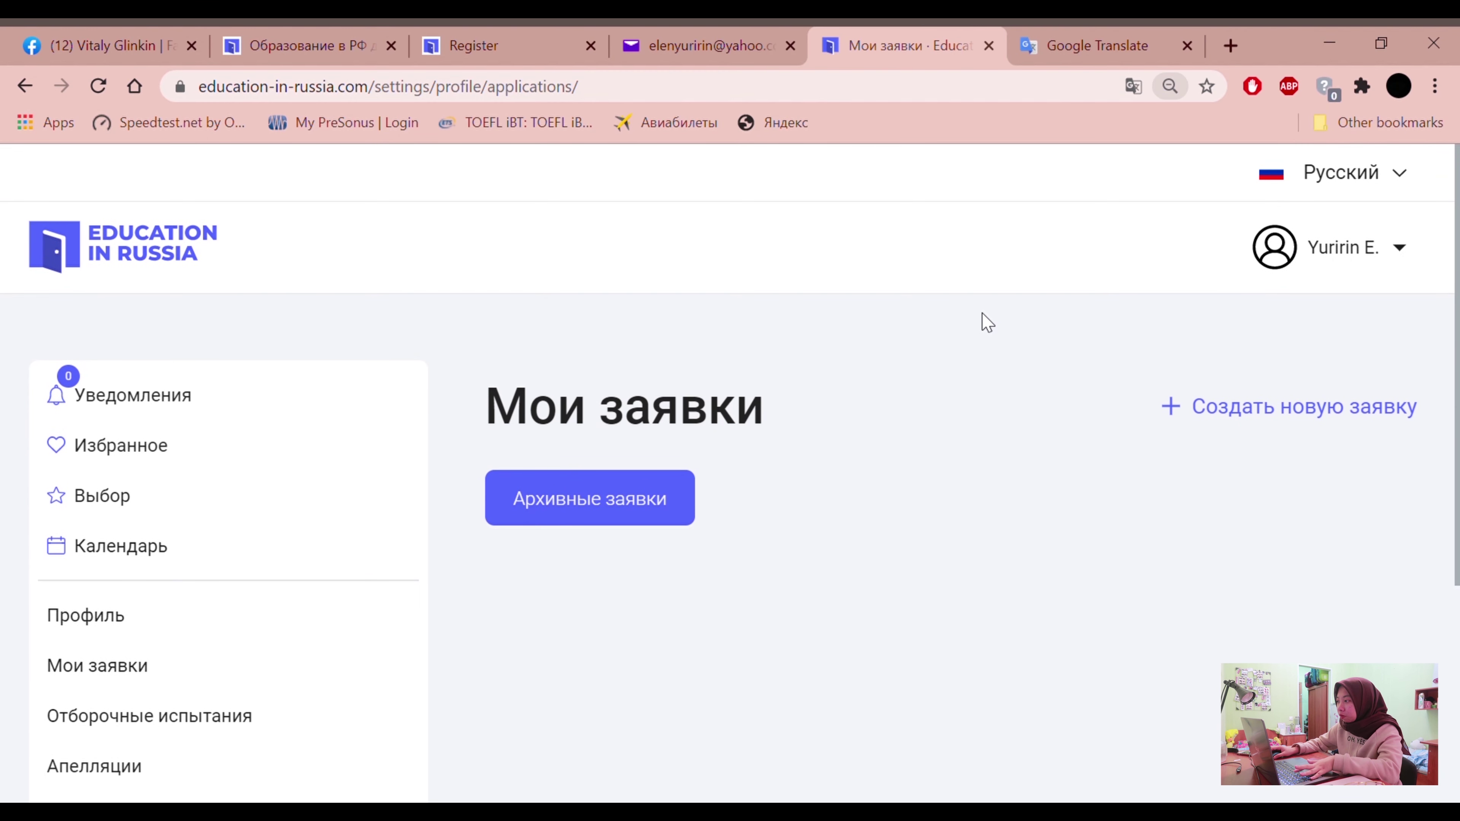
pyautogui.hotkey('ctrl', '-')
pyautogui.hotkey('ctrl', '-')
pyautogui.hotkey('ctrl', '-')
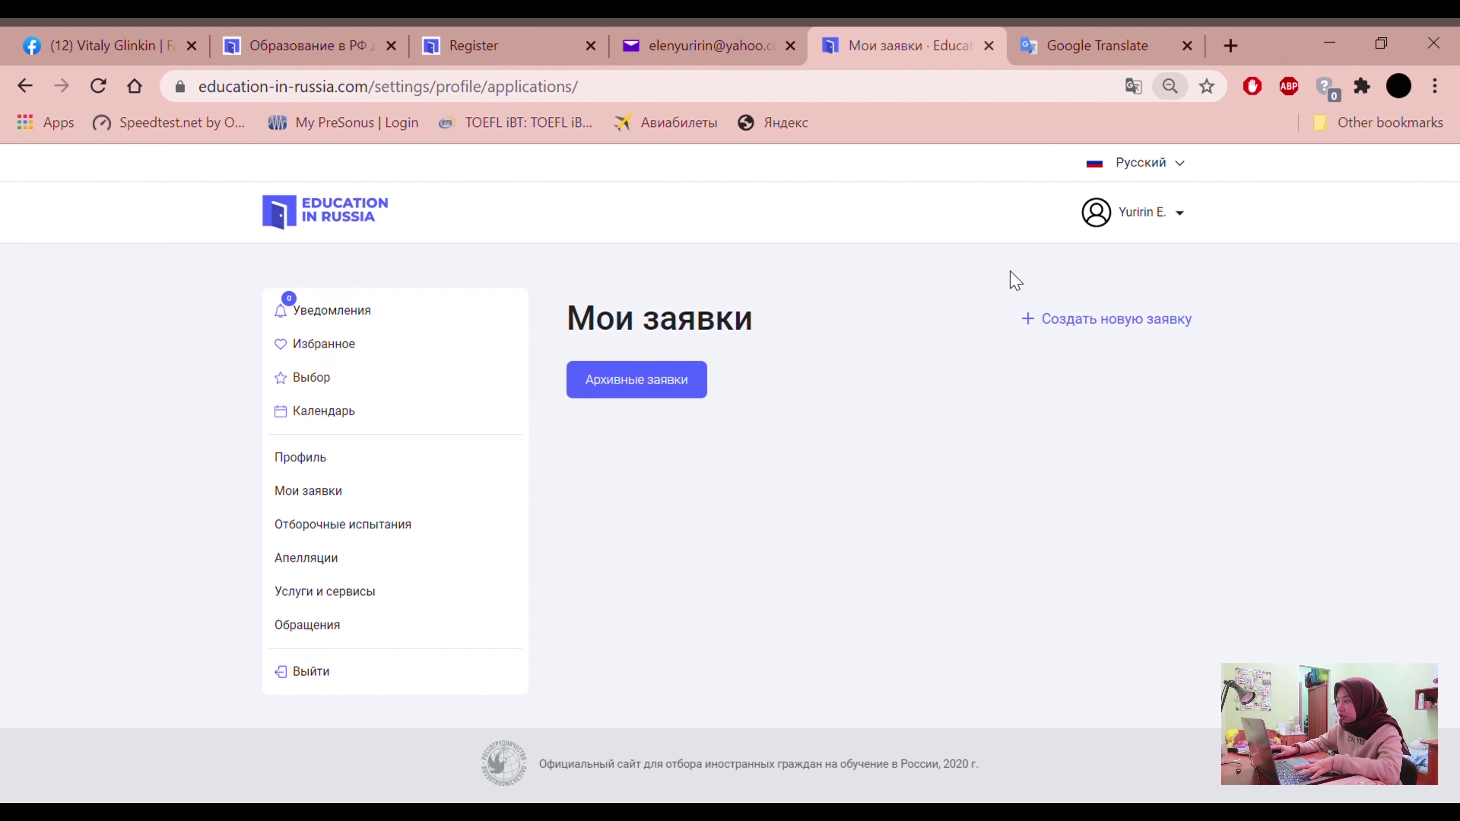
pyautogui.hotkey('ctrl', '-')
pyautogui.click(1061, 164)
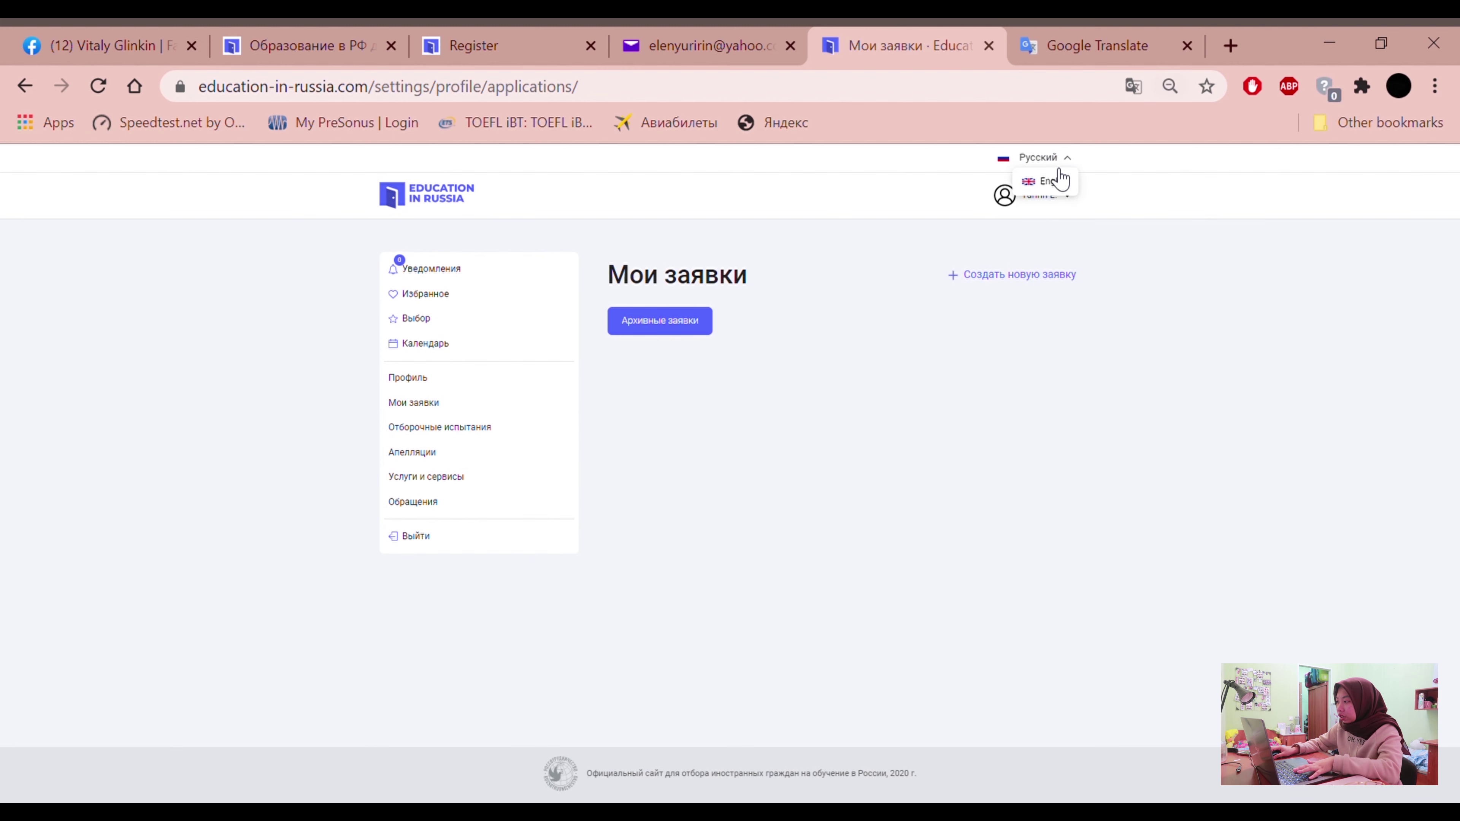
pyautogui.click(1057, 183)
pyautogui.hotkey('ctrl', '+')
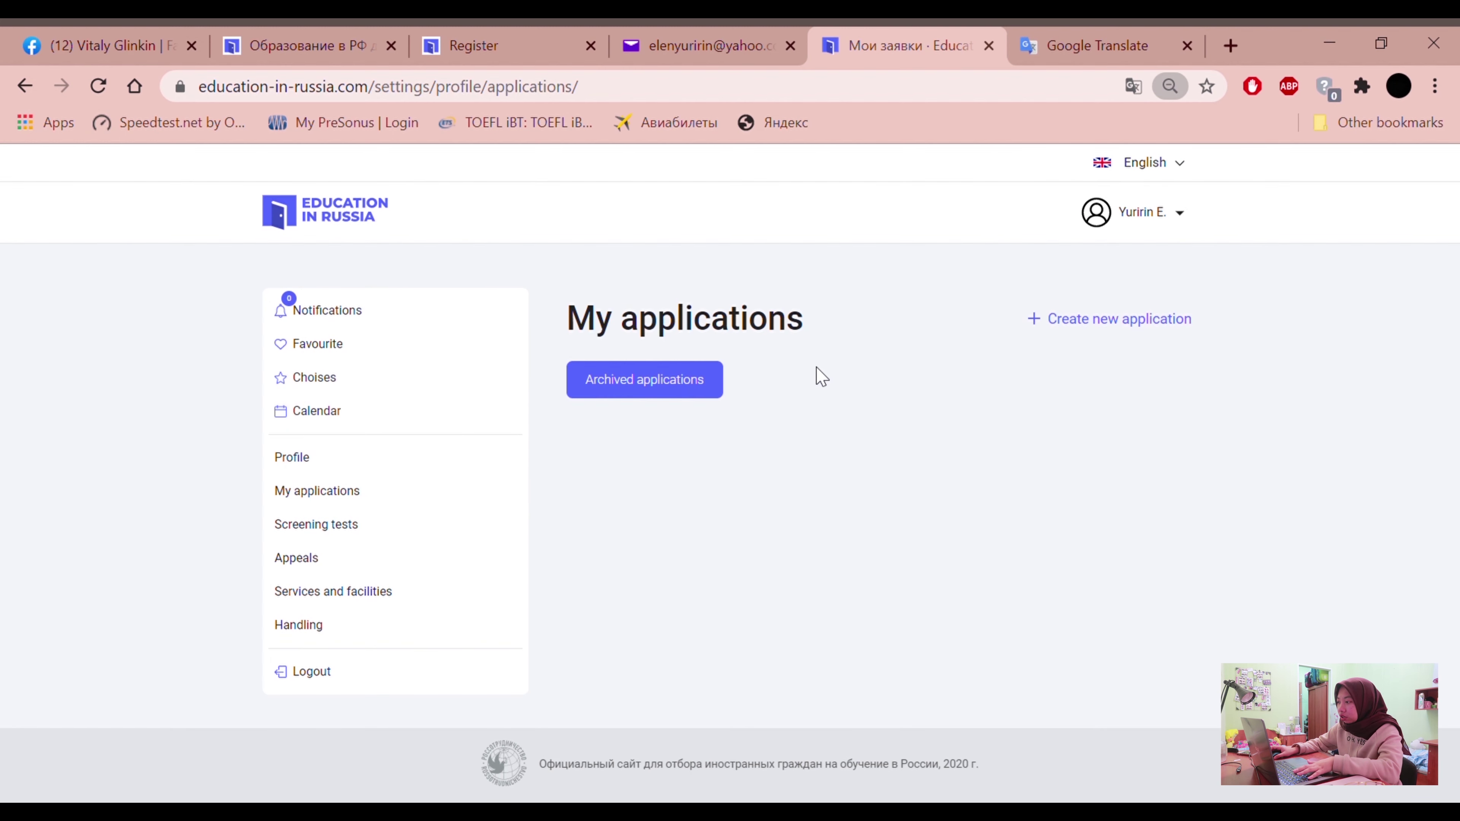
pyautogui.hotkey('ctrl', '+')
pyautogui.hotkey('ctrl', '+')
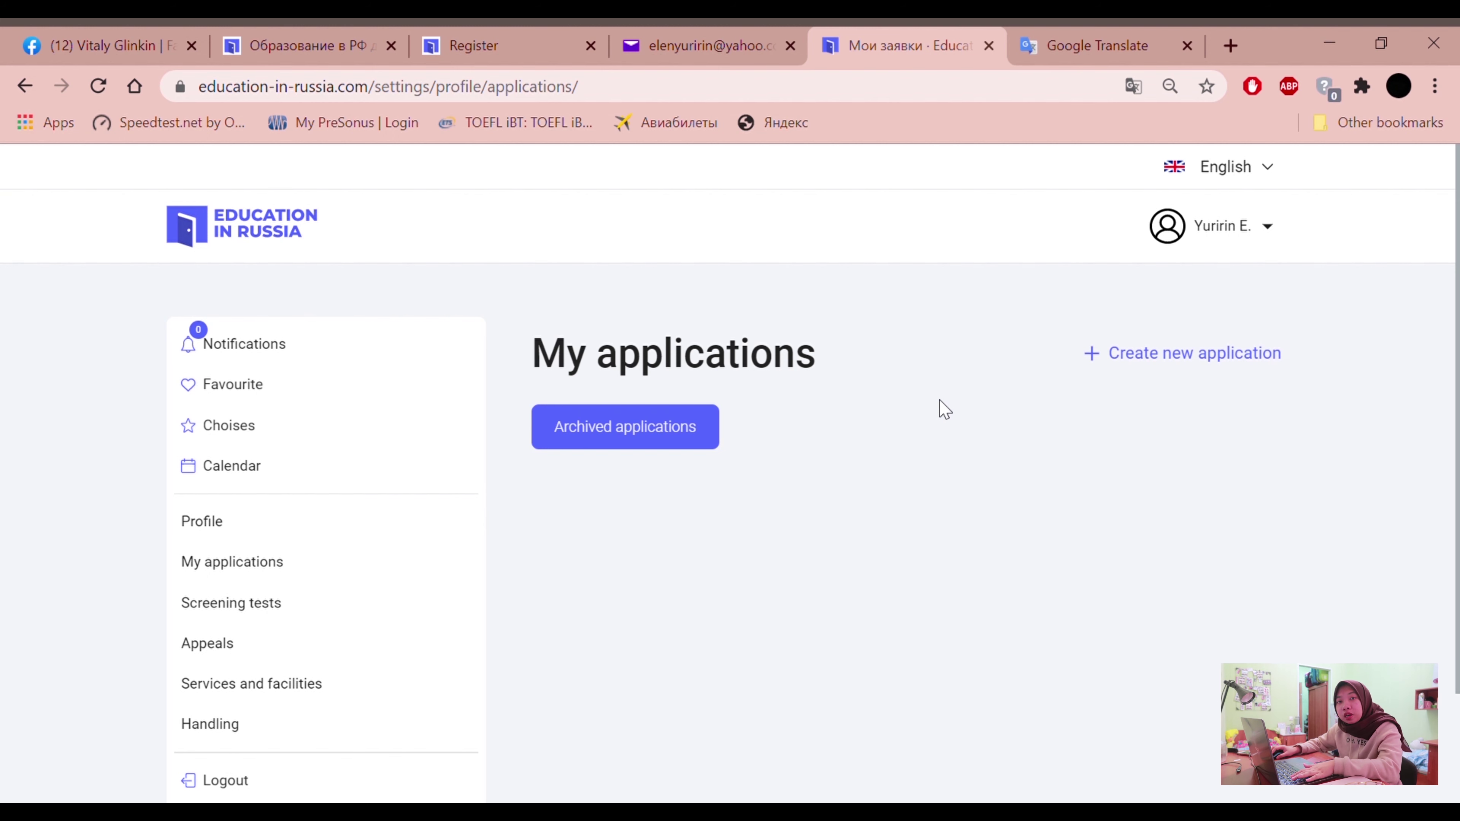
pyautogui.click(1194, 364)
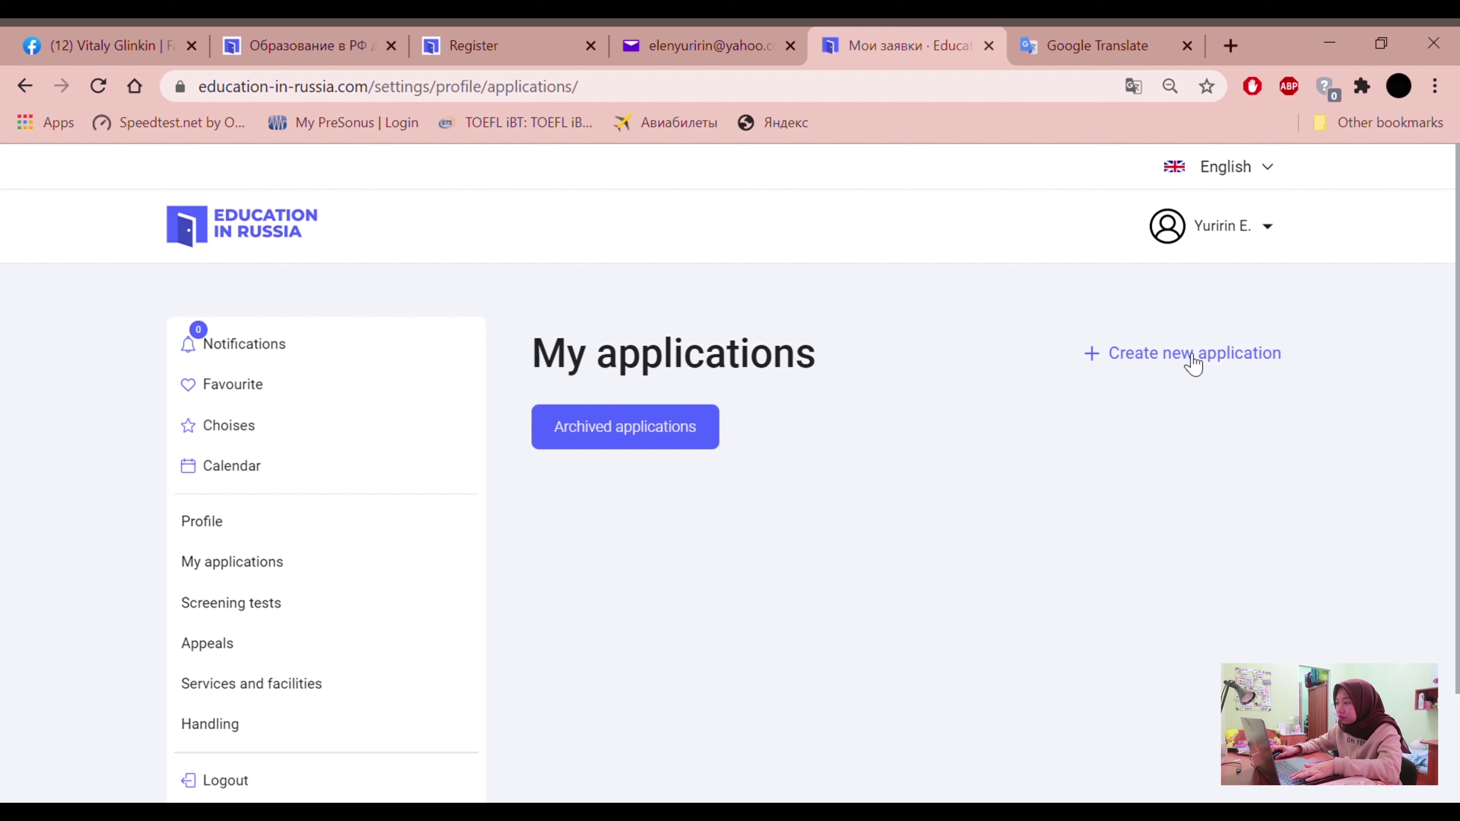
# Inspect the new draft application's title and number, then open its Worksheet
pyautogui.scroll(-2, 1012, 435)
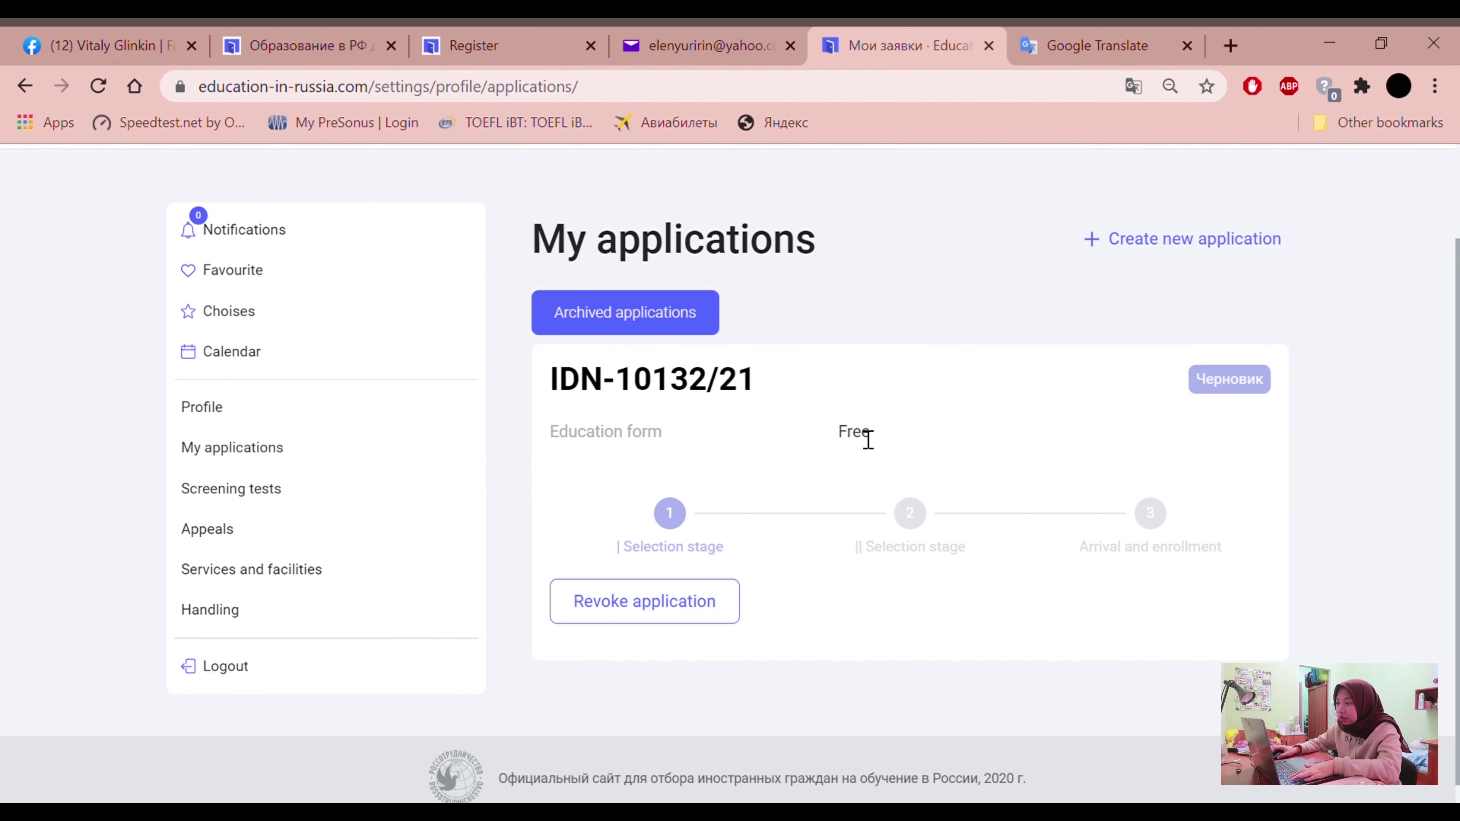
pyautogui.moveTo(550, 383); pyautogui.dragTo(732, 401)
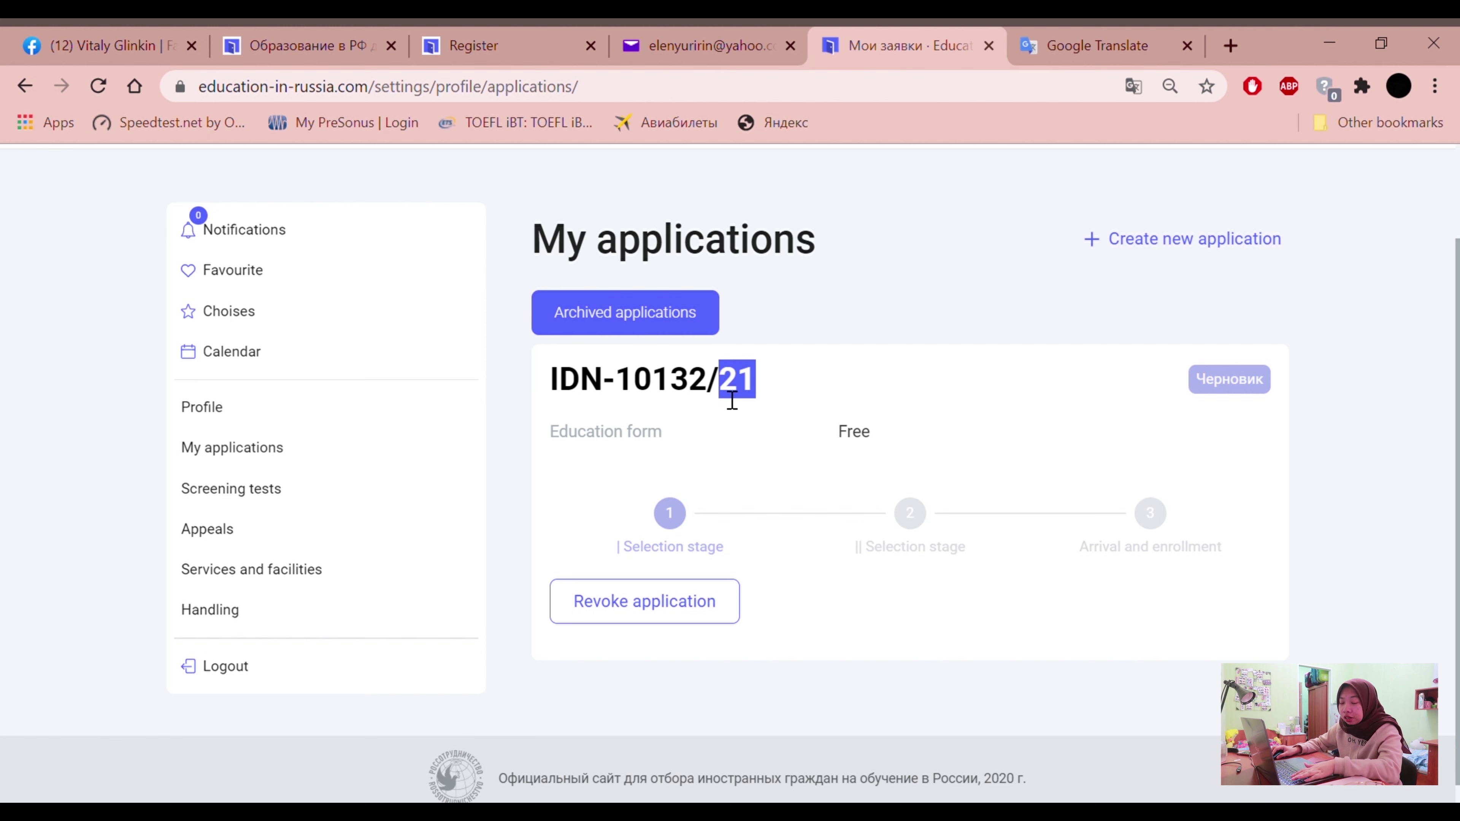
pyautogui.moveTo(732, 401); pyautogui.dragTo(785, 381)
pyautogui.doubleClick(743, 379)
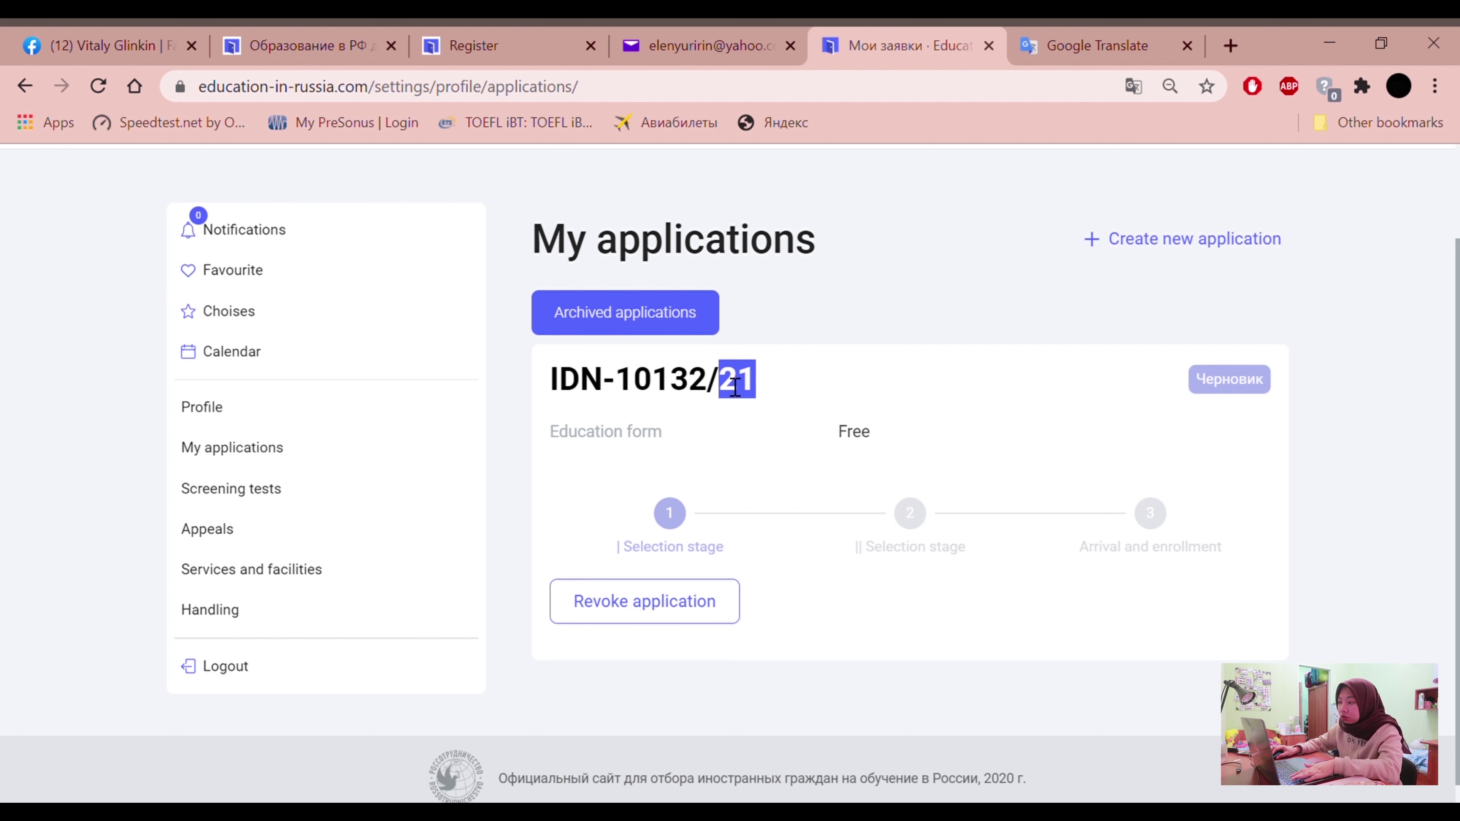
pyautogui.hotkey('alt', 'Left')
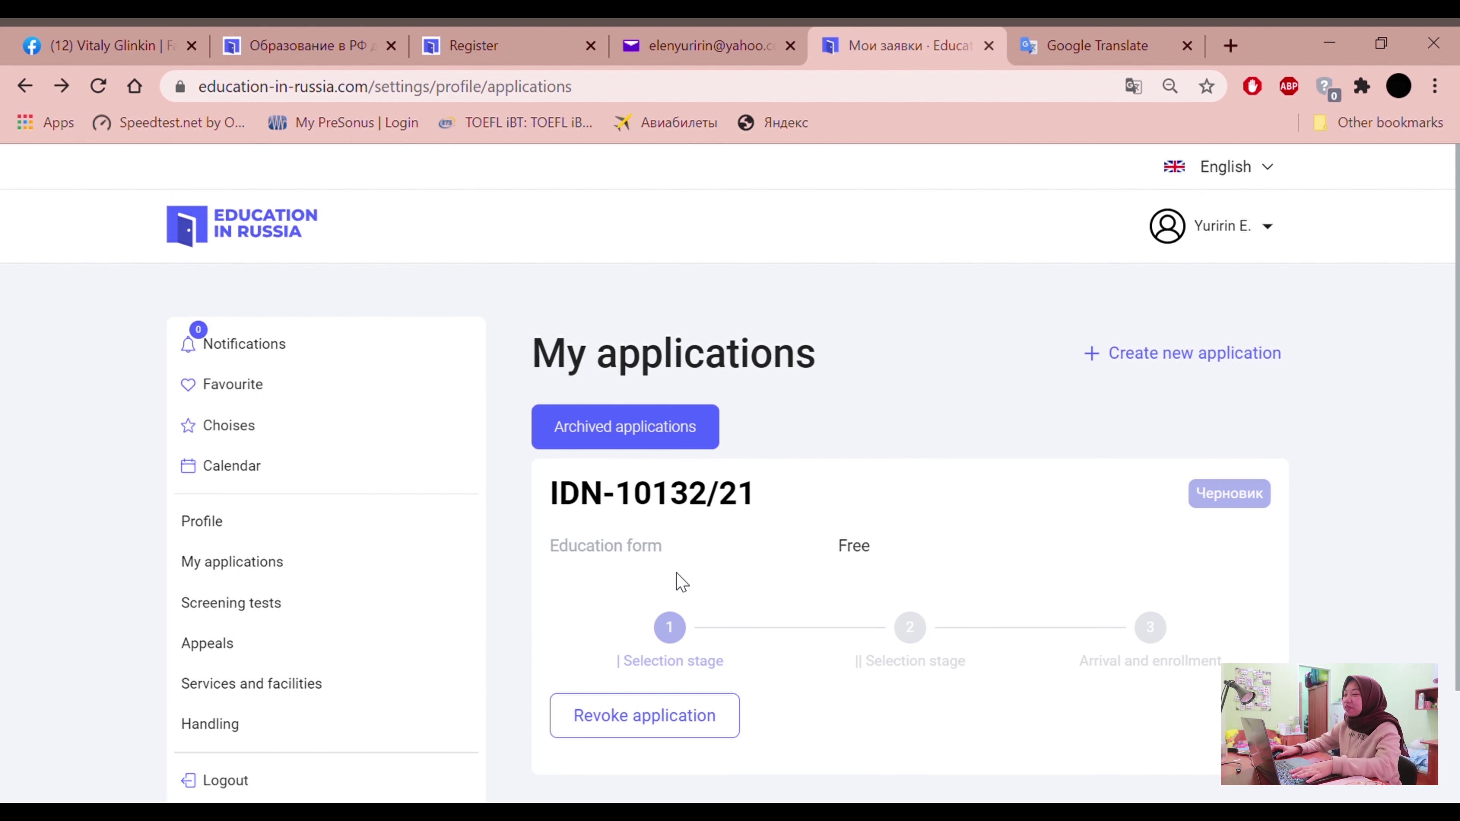
pyautogui.scroll(-2, 718, 506)
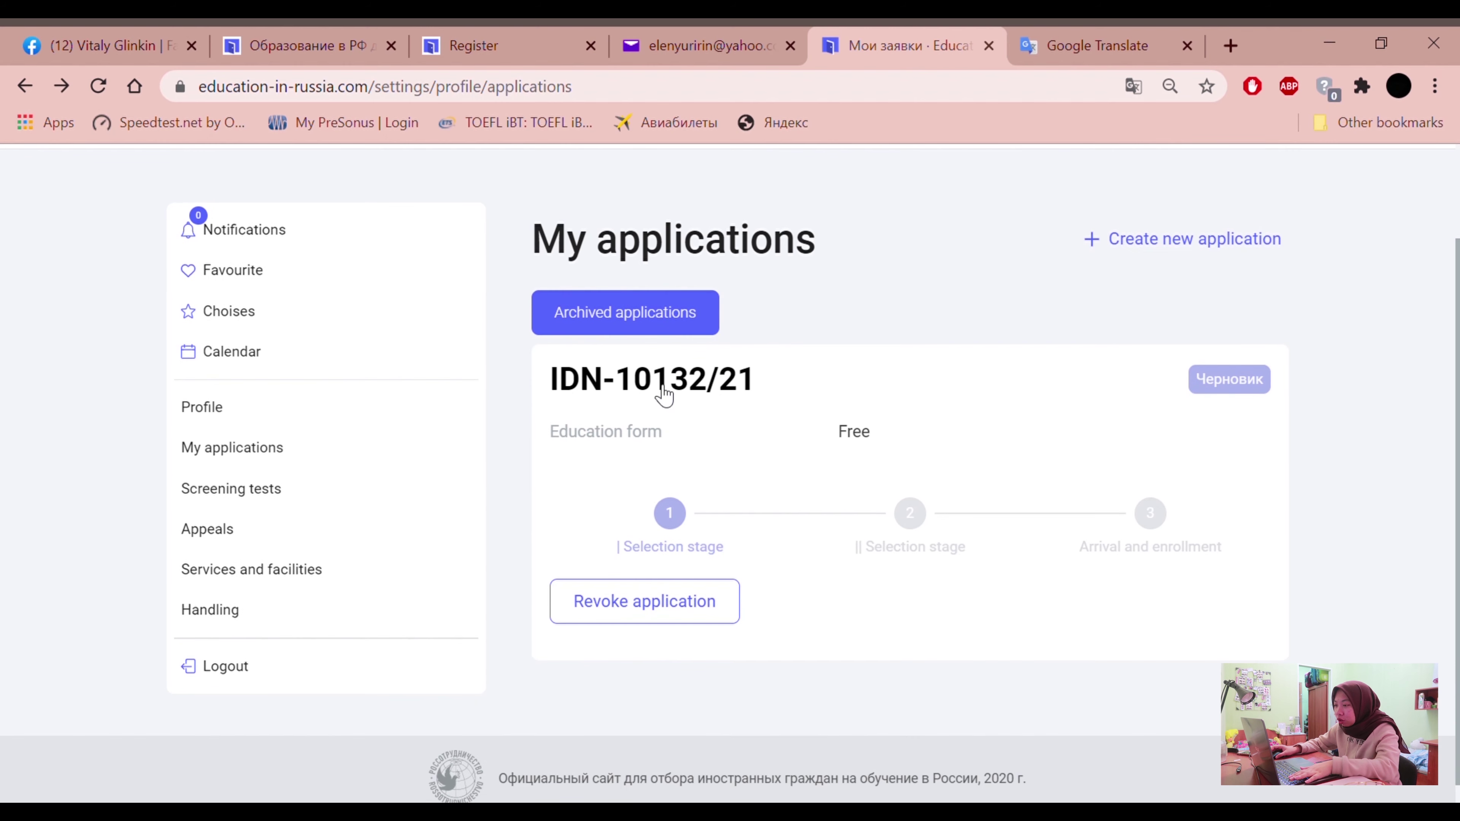
pyautogui.click(618, 380)
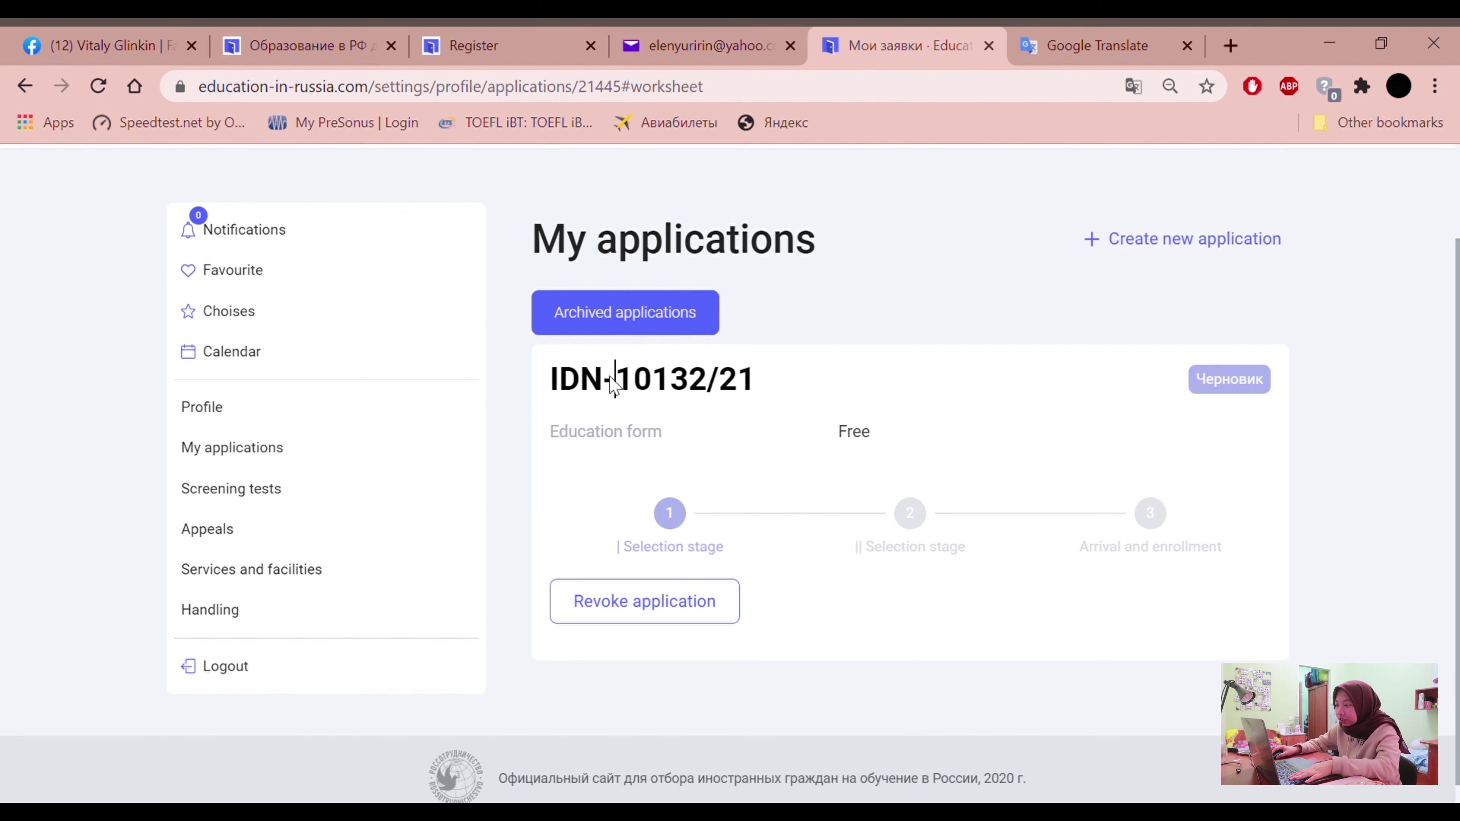
# Look over the Worksheet page and switch it into Edit mode
pyautogui.scroll(15, 621, 439)
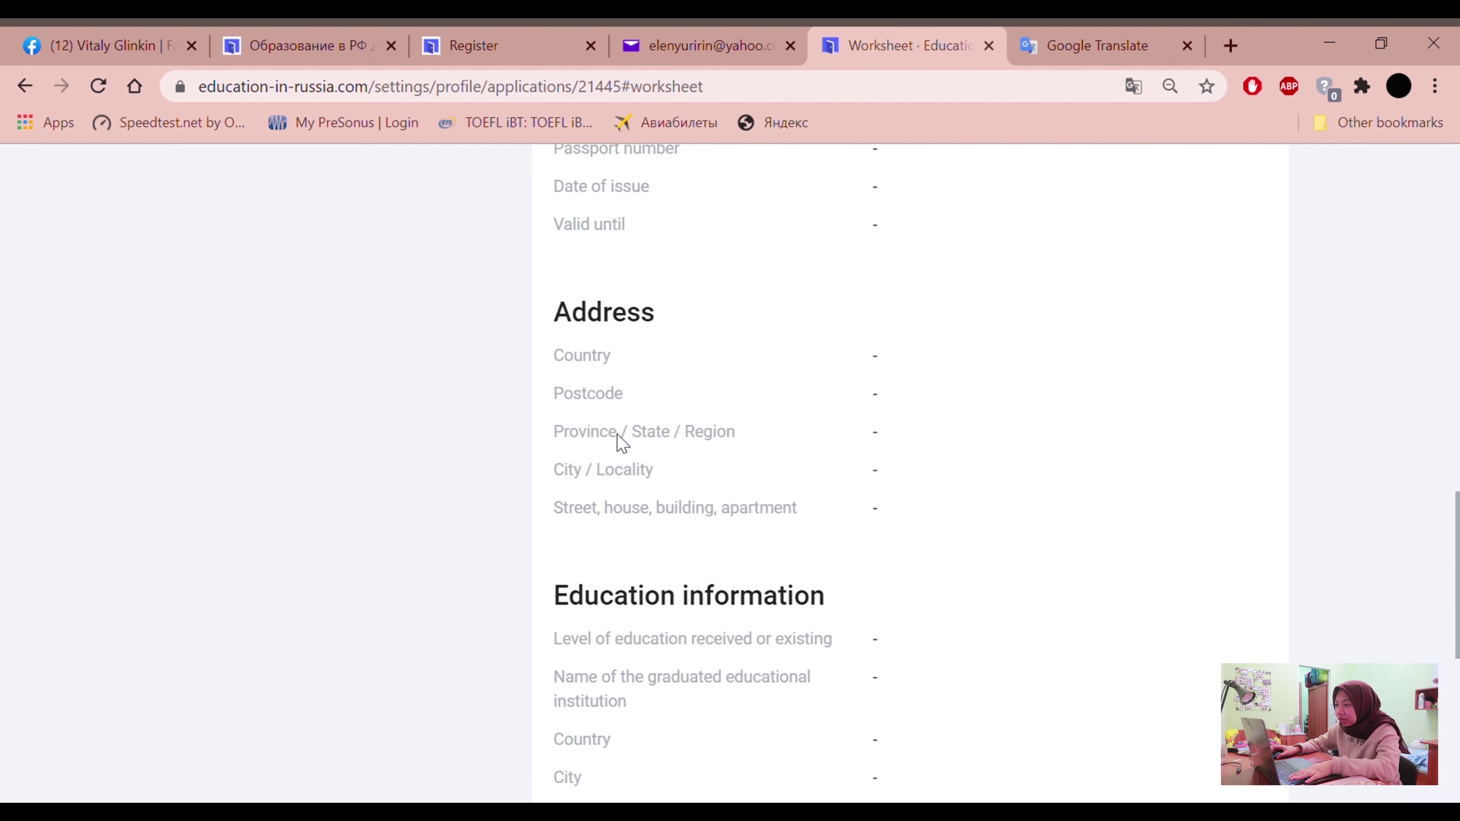
pyautogui.scroll(15, 621, 443)
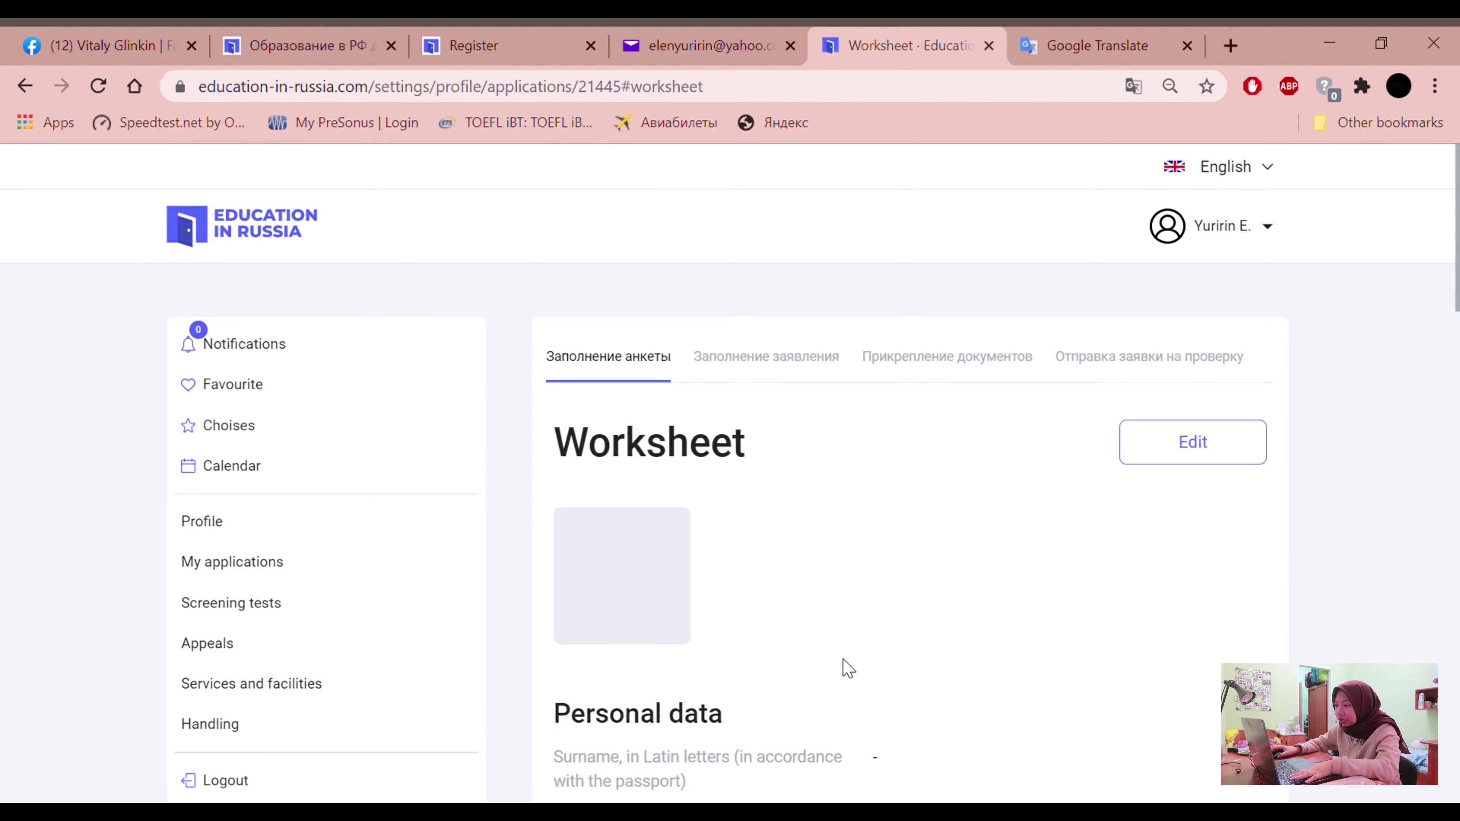
pyautogui.scroll(-5, 629, 514)
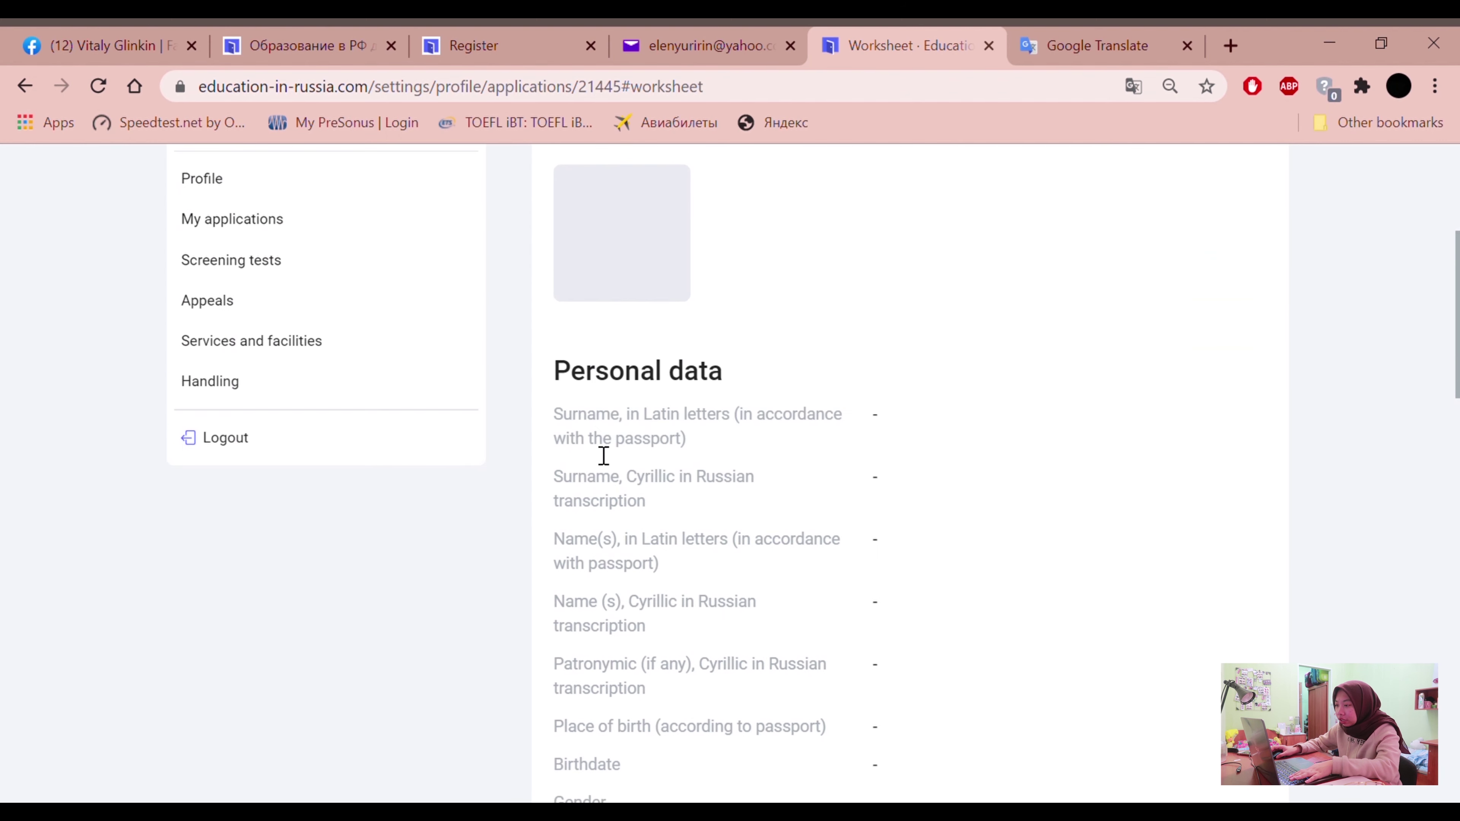
pyautogui.scroll(3, 687, 682)
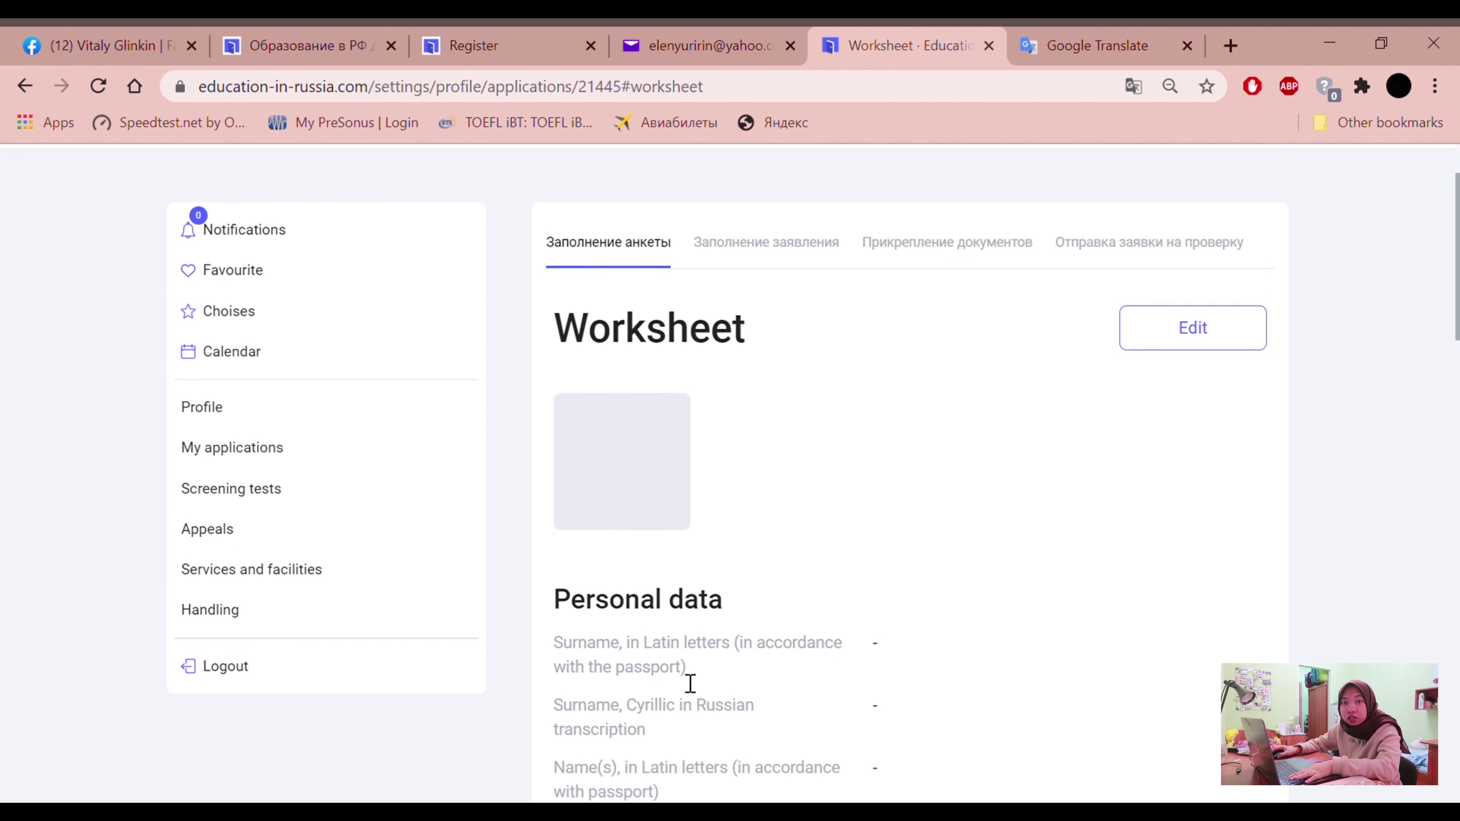
pyautogui.click(1215, 344)
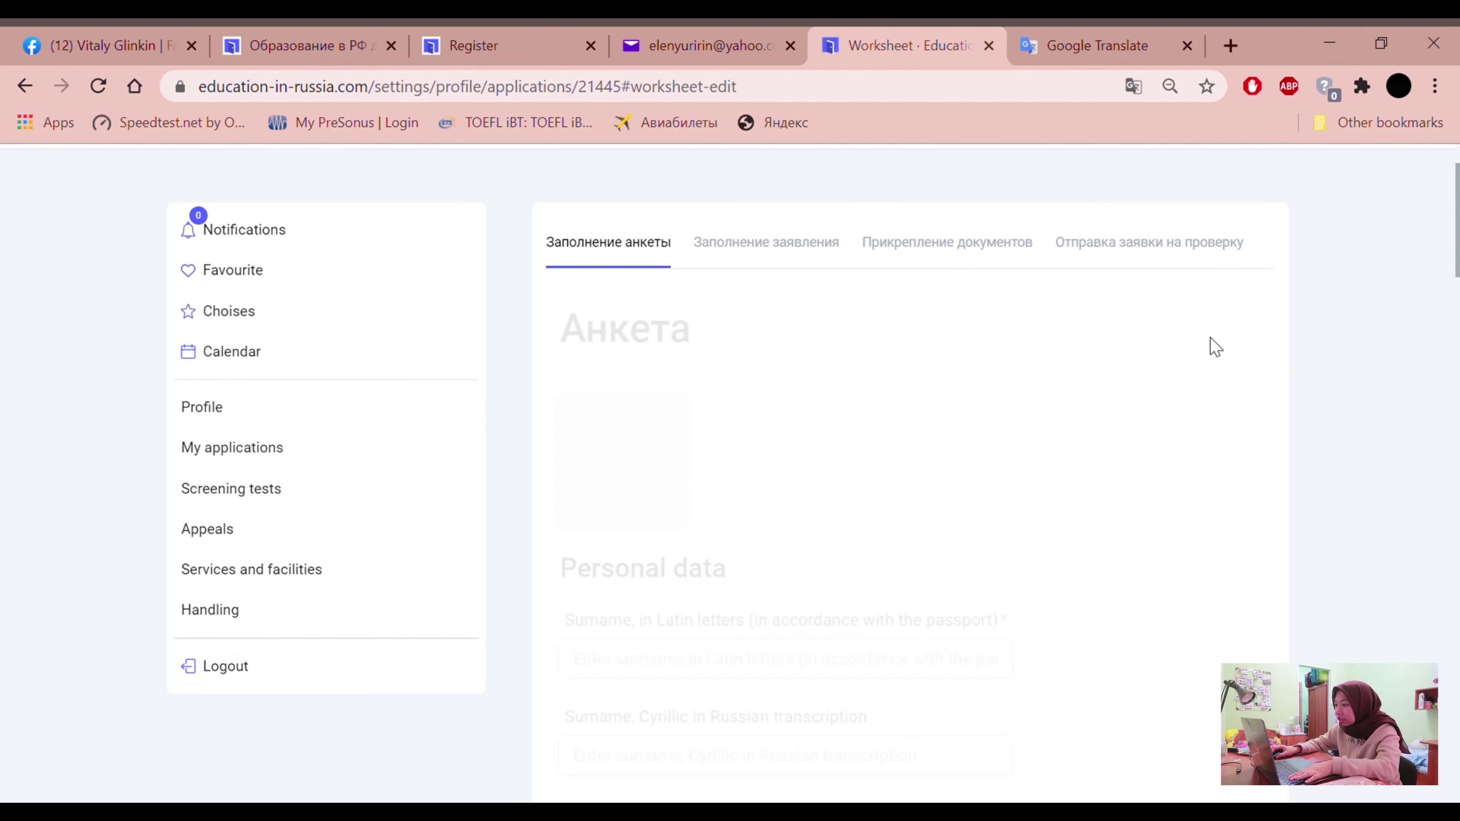
# Upload a profile photo through the empty photo box under the Анкета heading
pyautogui.scroll(-1, 792, 447)
pyautogui.scroll(1, 725, 427)
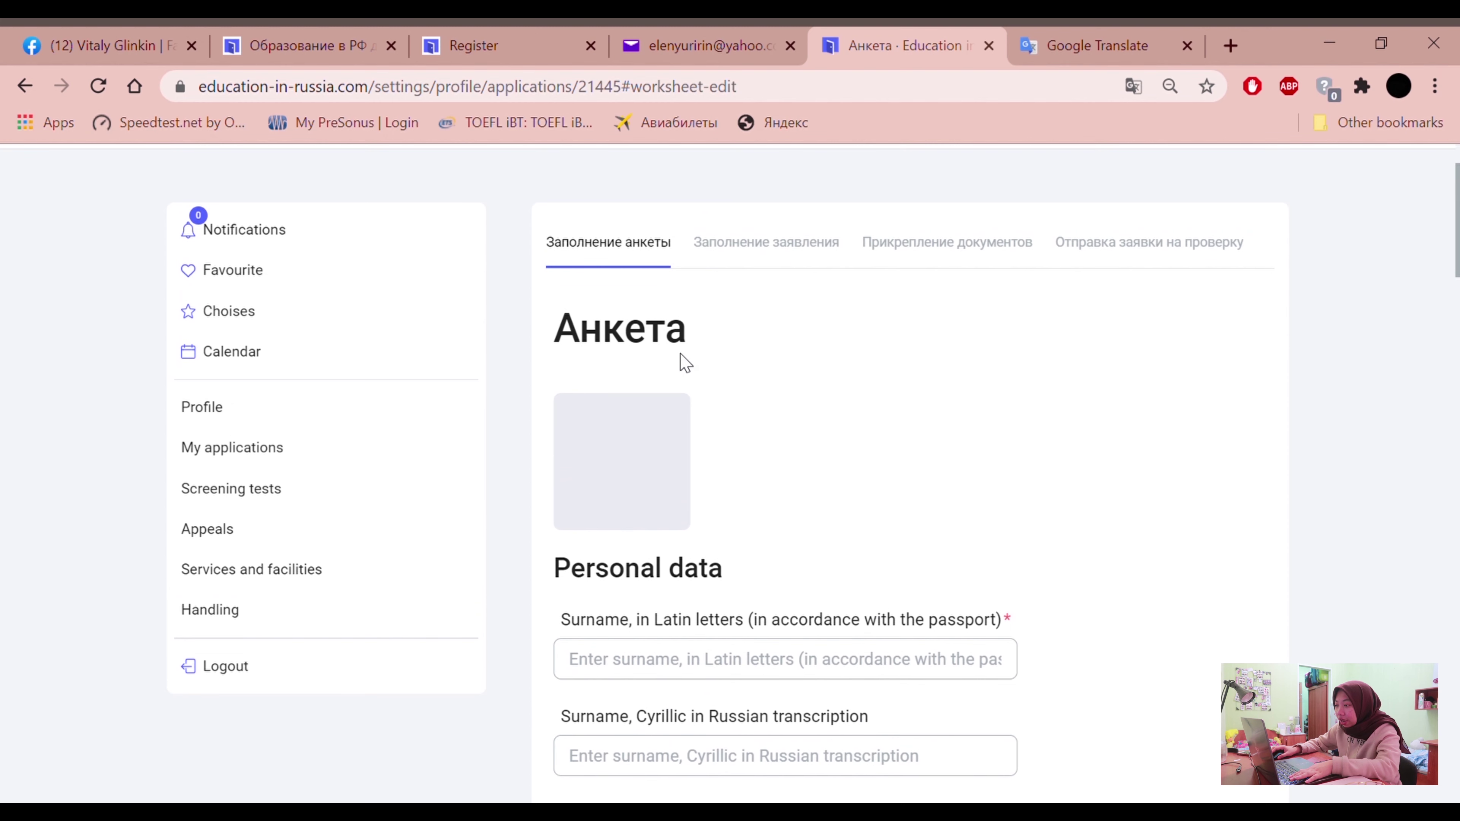
pyautogui.moveTo(583, 345); pyautogui.dragTo(669, 321)
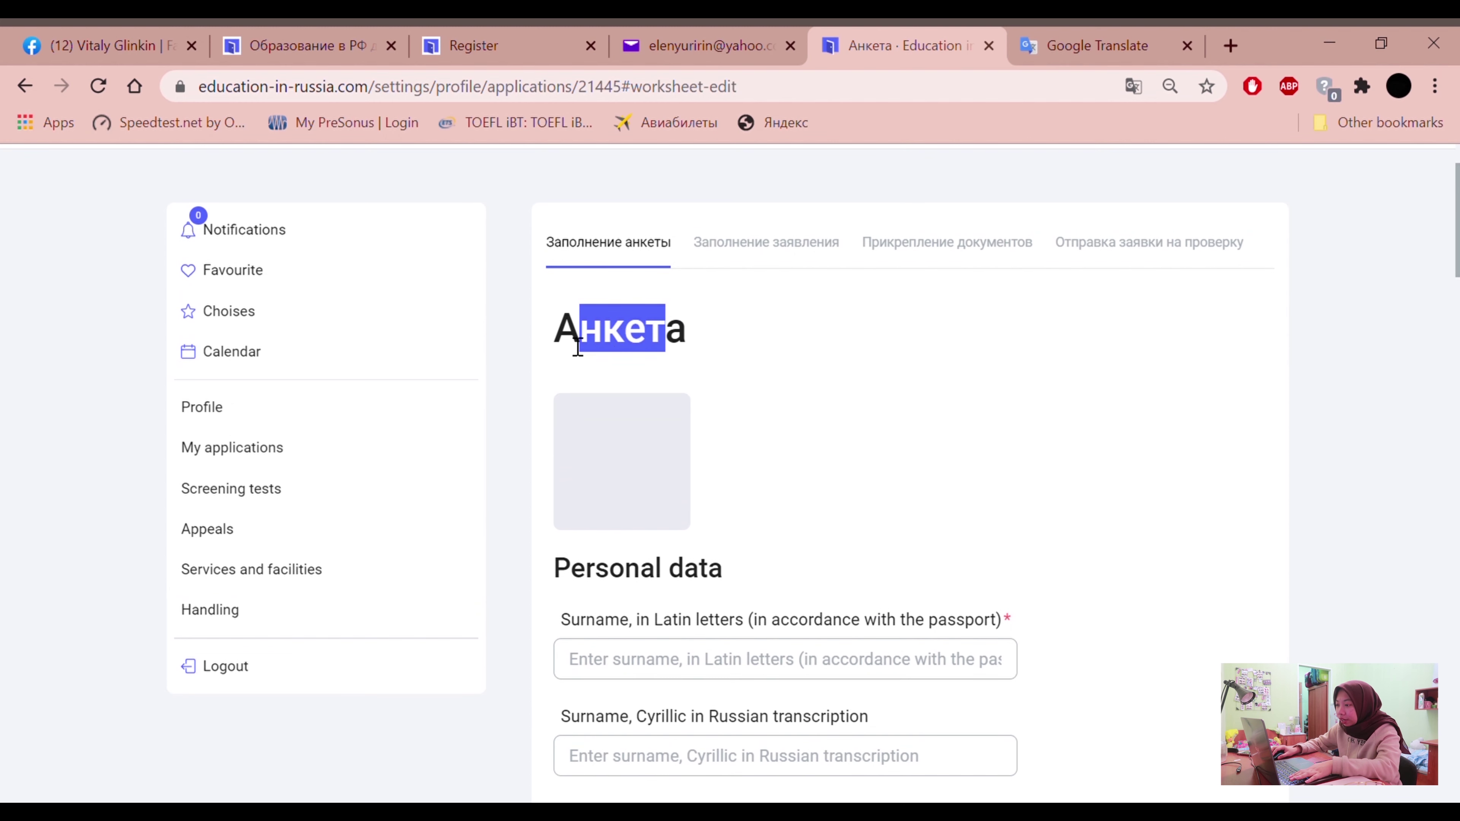
pyautogui.moveTo(559, 346); pyautogui.dragTo(713, 342)
pyautogui.click(628, 462)
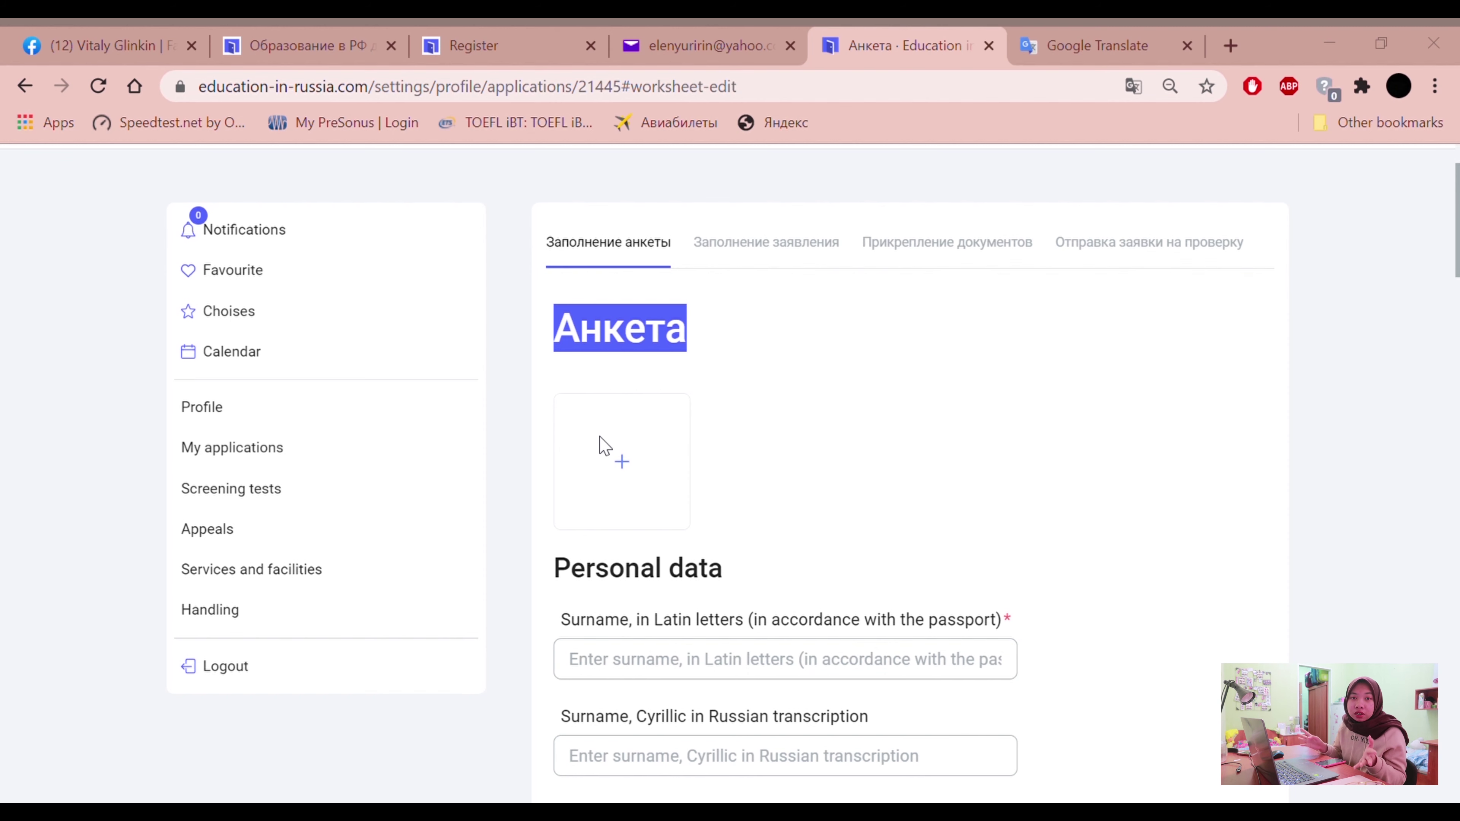
pyautogui.scroll(-8, 1218, 600)
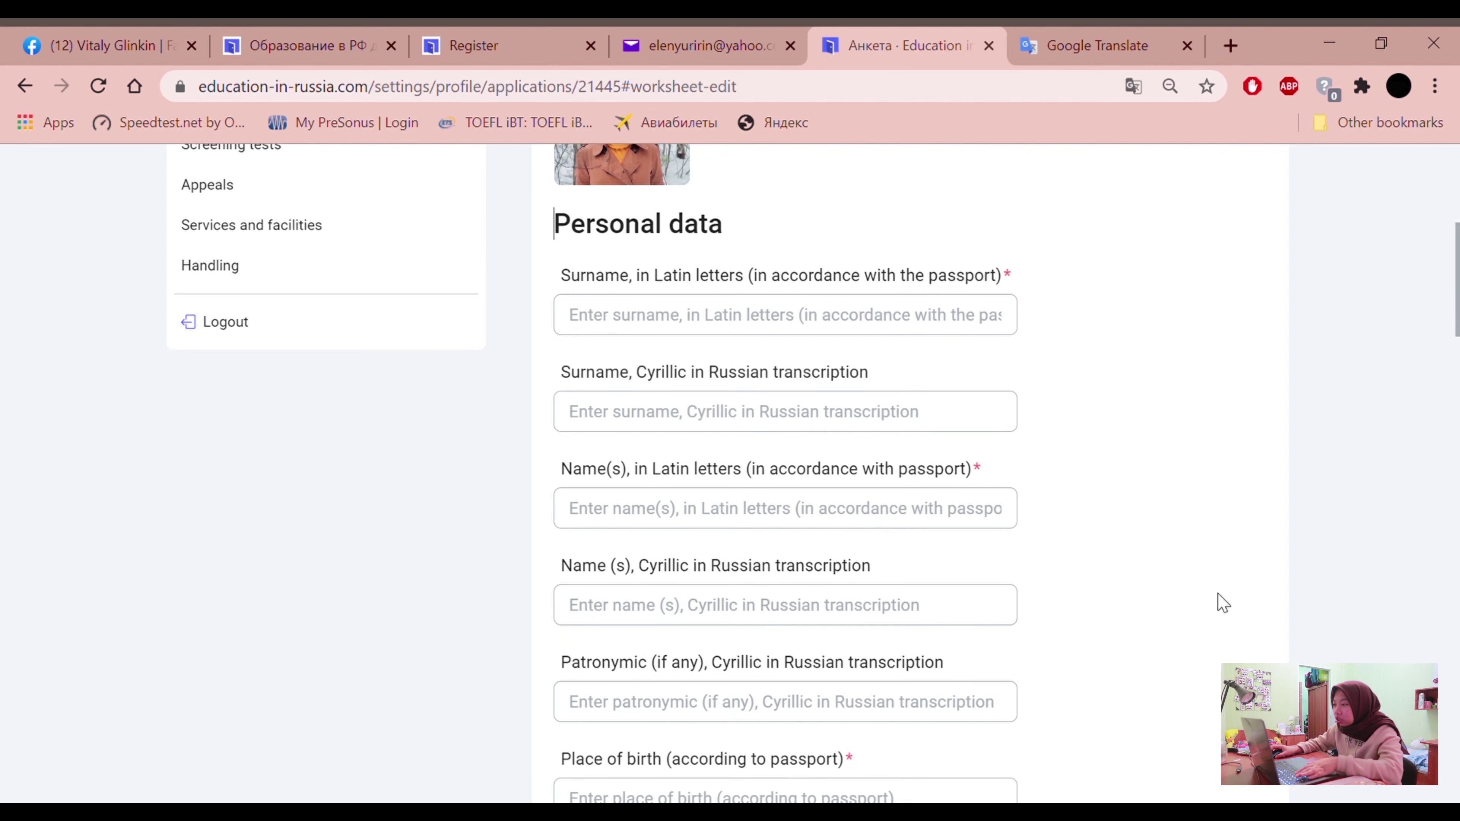
pyautogui.scroll(2, 1159, 575)
pyautogui.moveTo(568, 288); pyautogui.dragTo(640, 290)
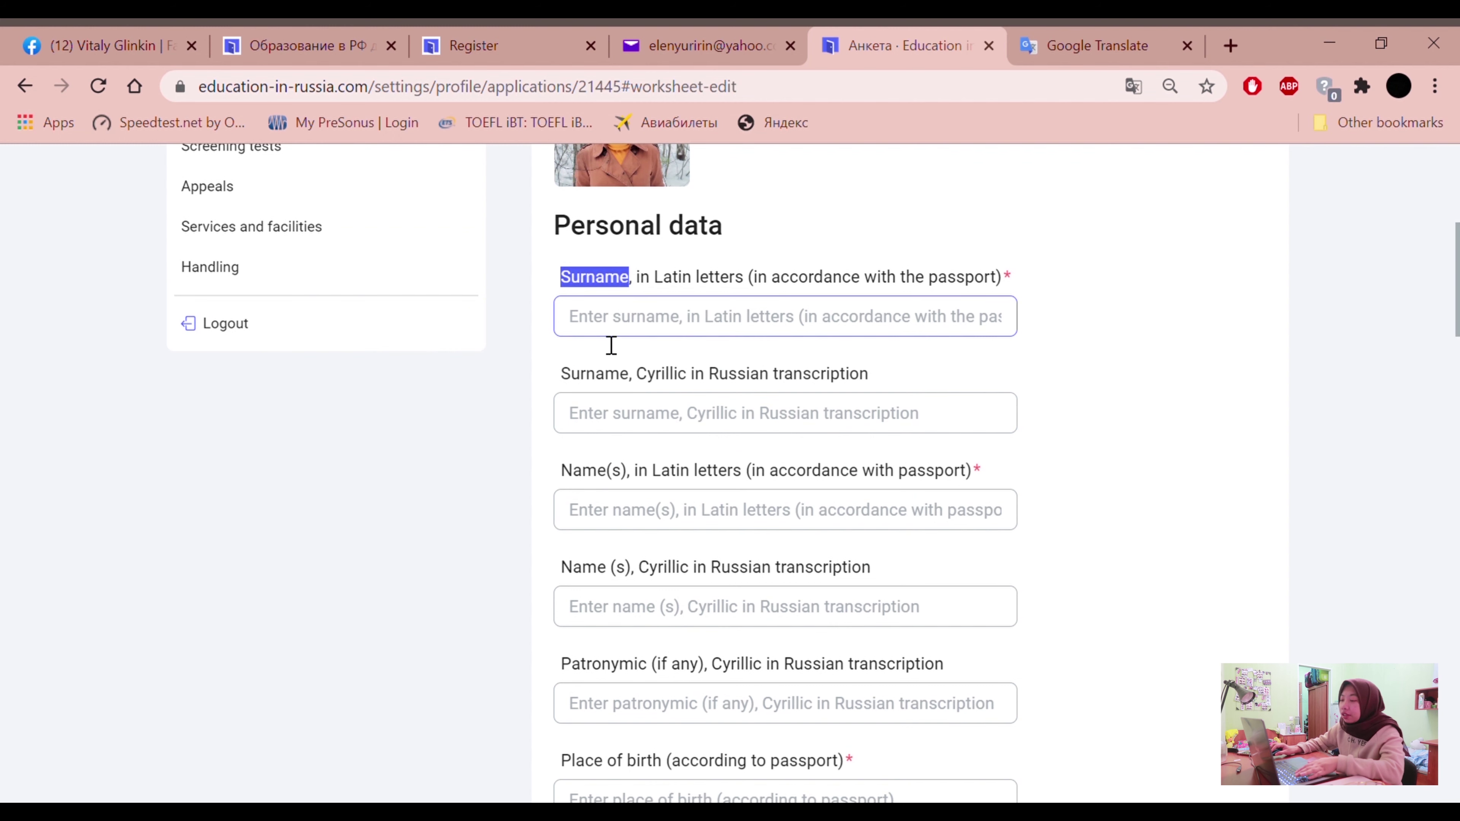
pyautogui.click(629, 335)
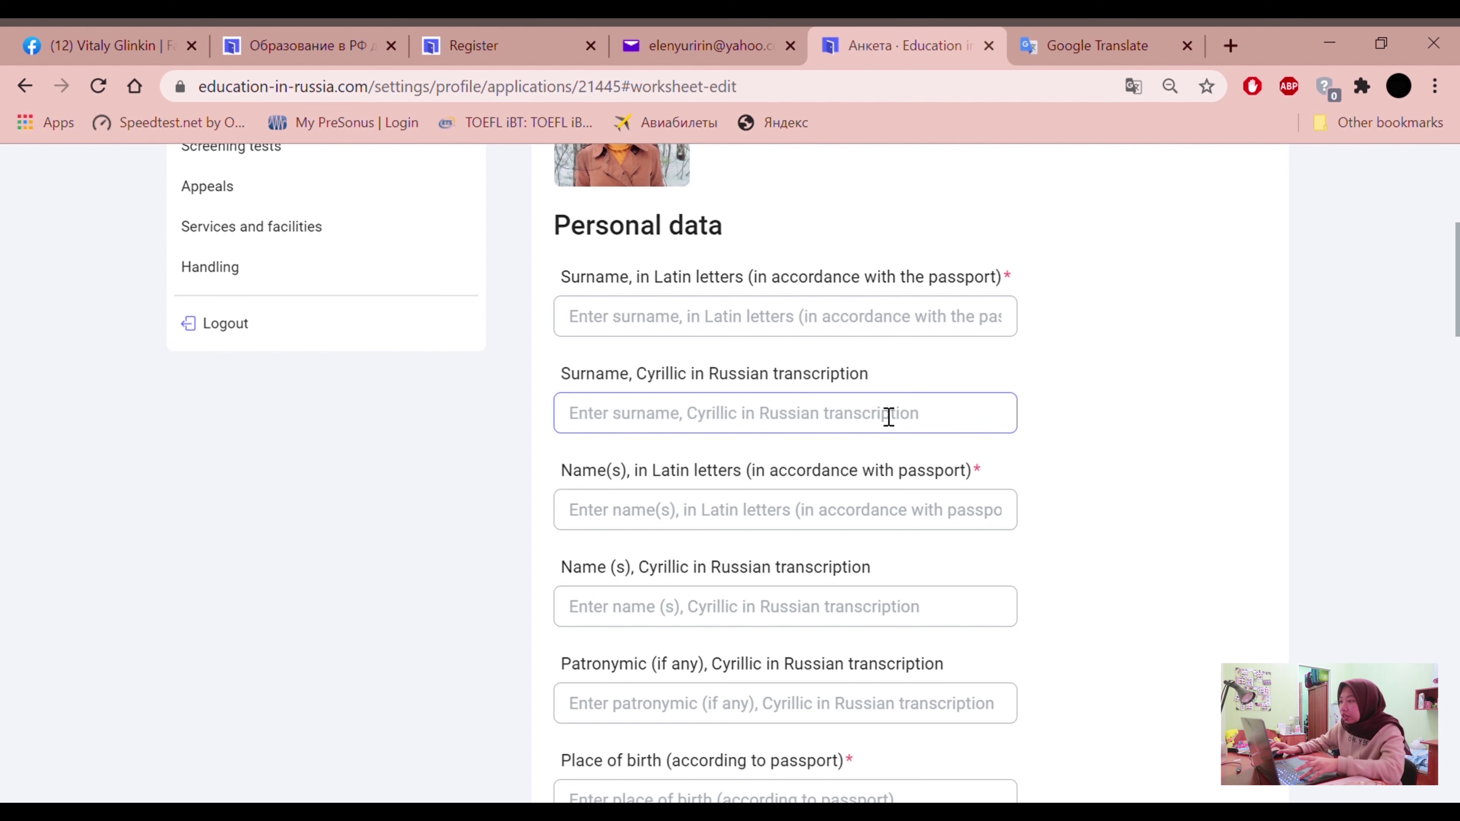
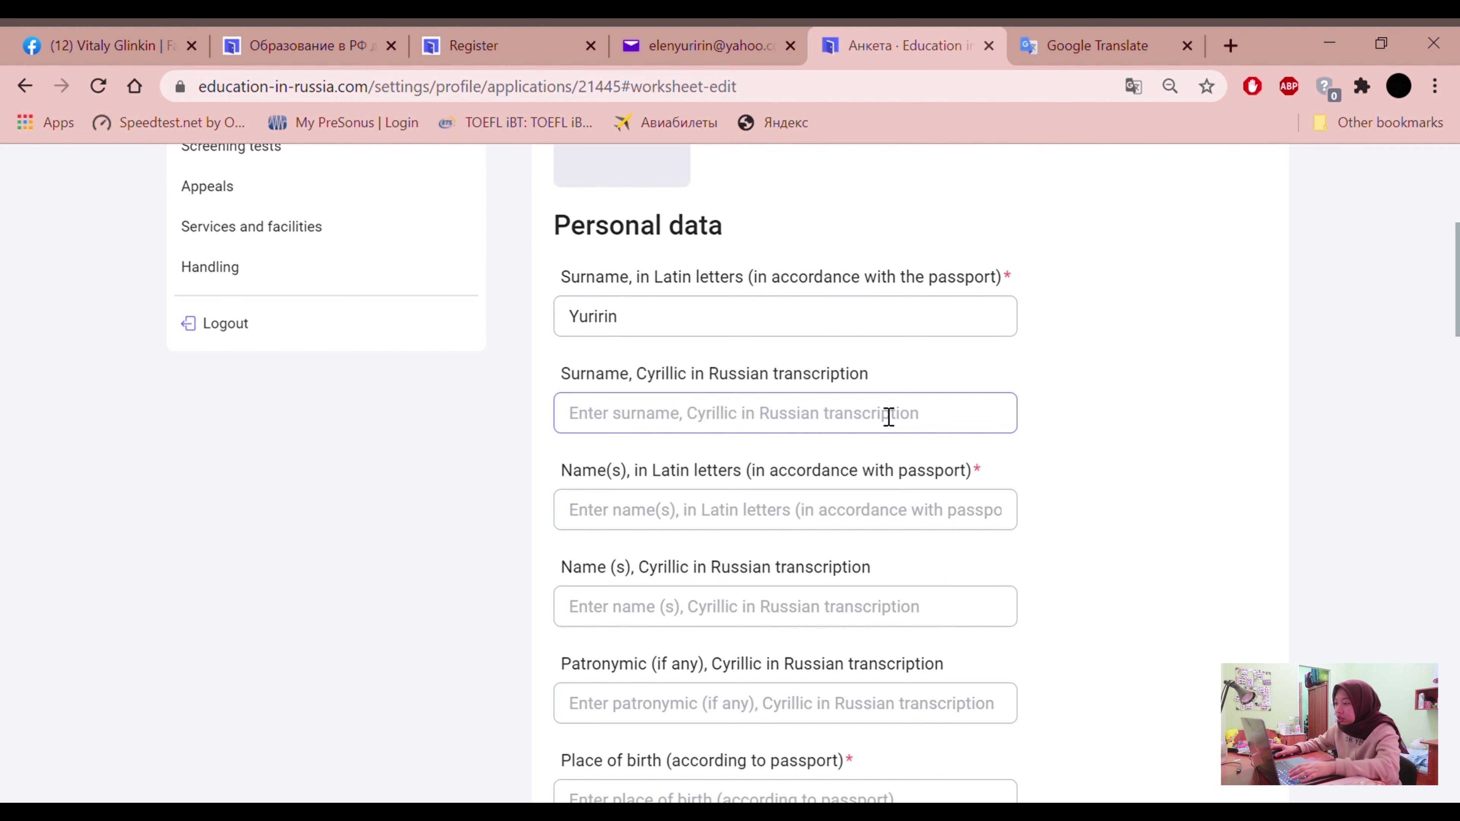
# Enter the applicant's surname in the Latin-letter Surname field
pyautogui.scroll(-2, 862, 397)
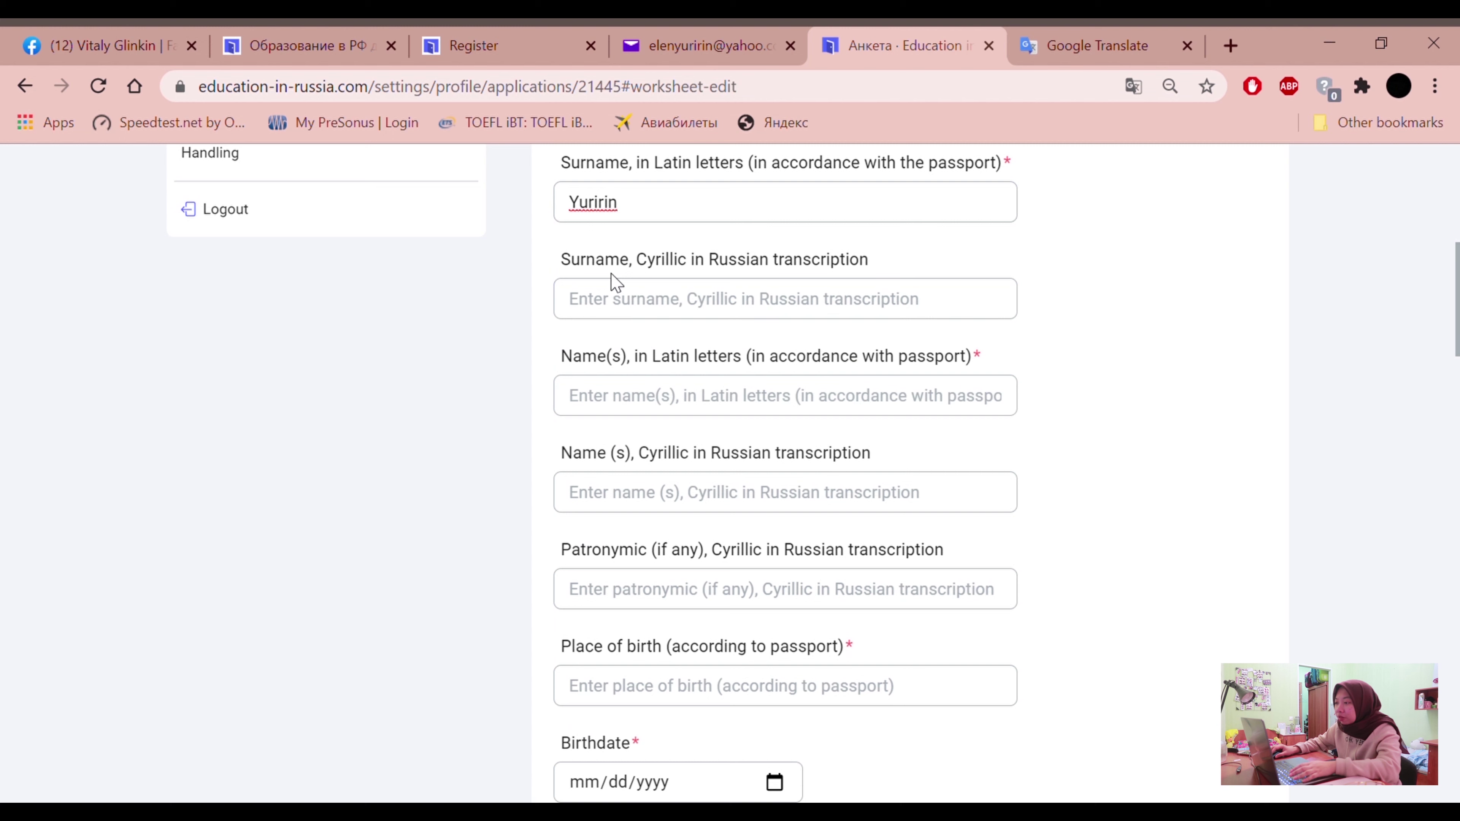
pyautogui.moveTo(634, 260); pyautogui.dragTo(698, 274)
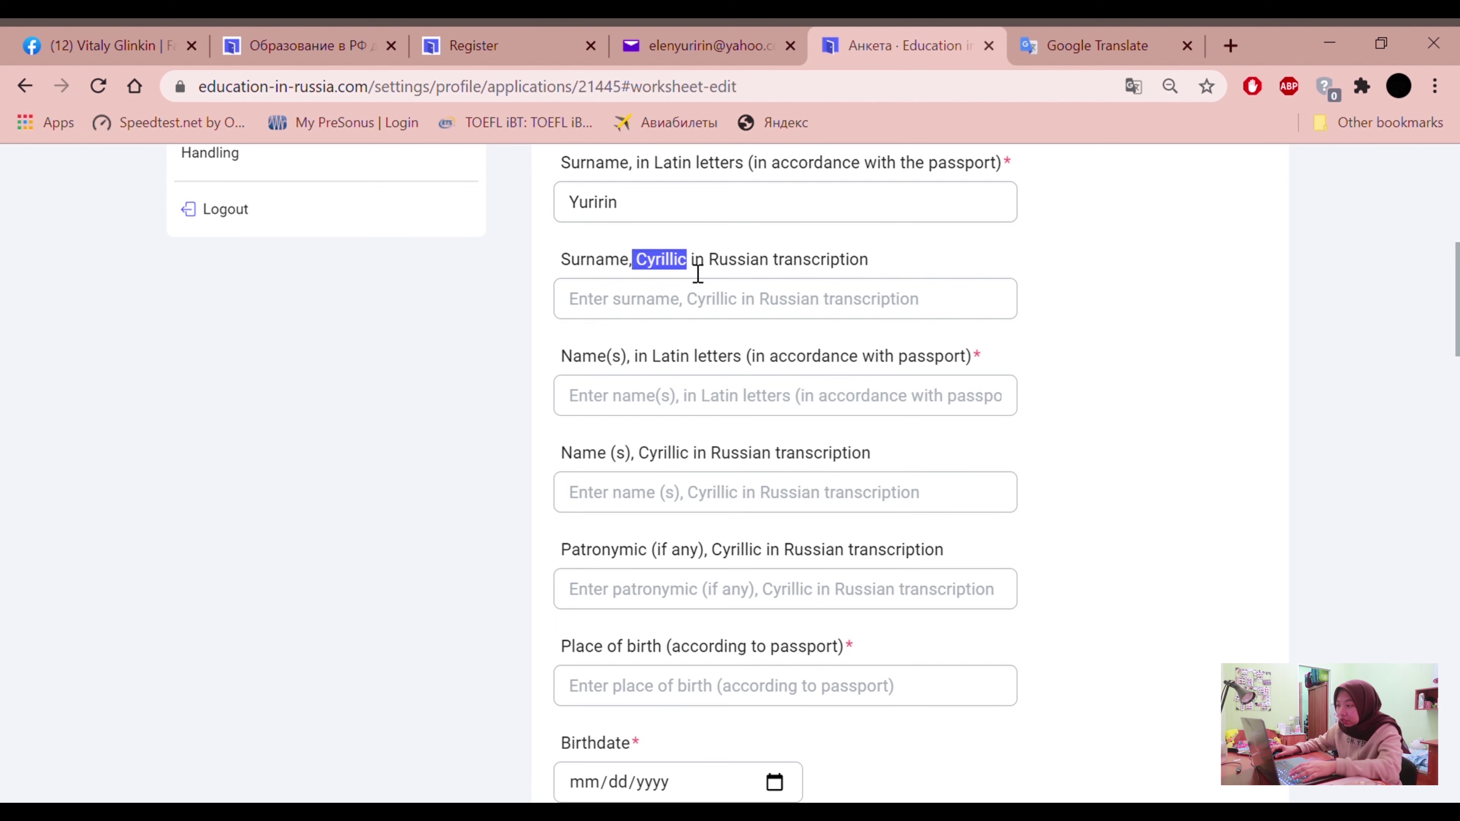
# Type the applicant's given names into the Latin-letter Name(s) field
pyautogui.click(484, 358)
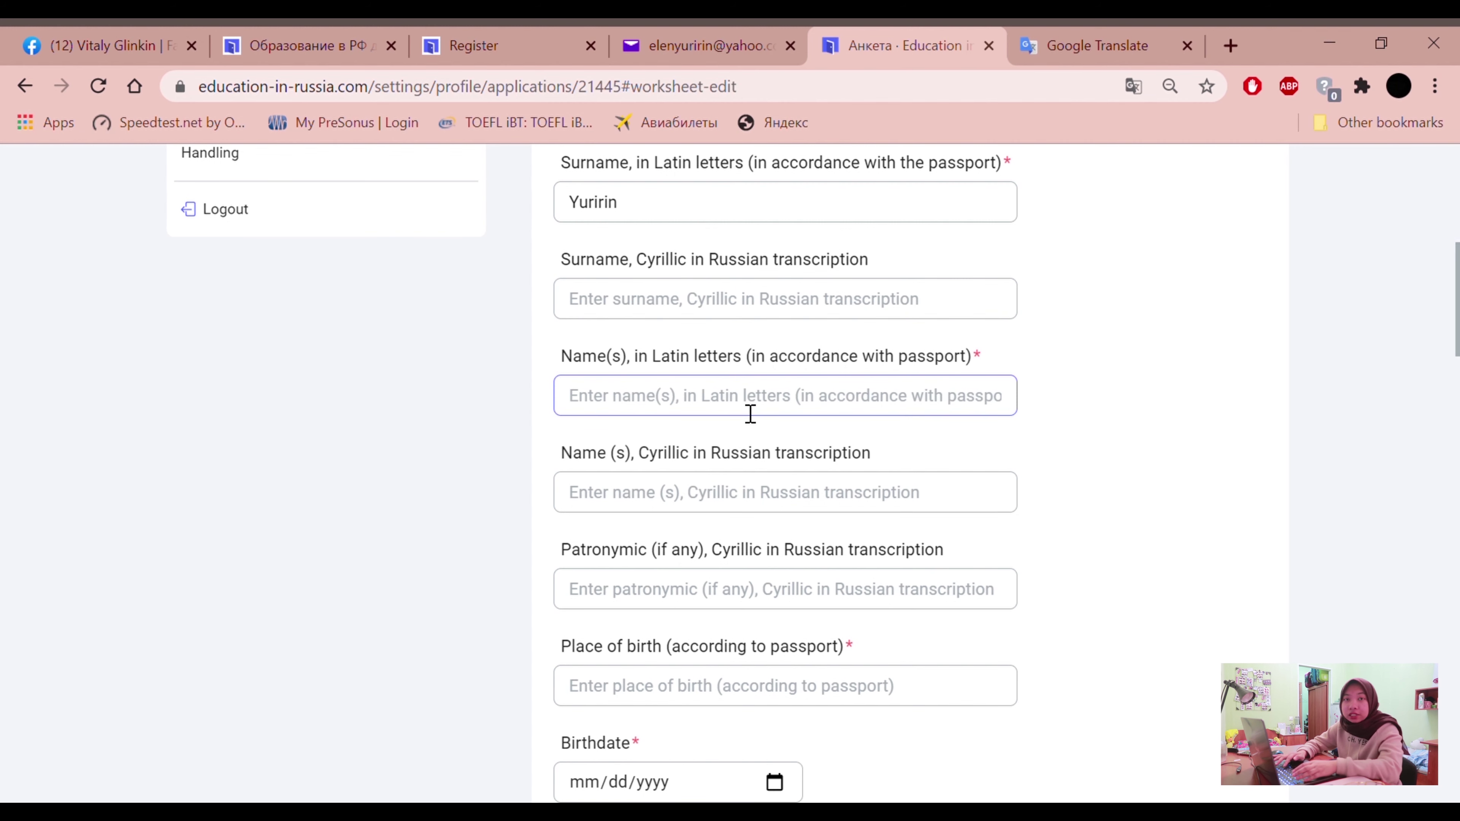
pyautogui.write('Elen')
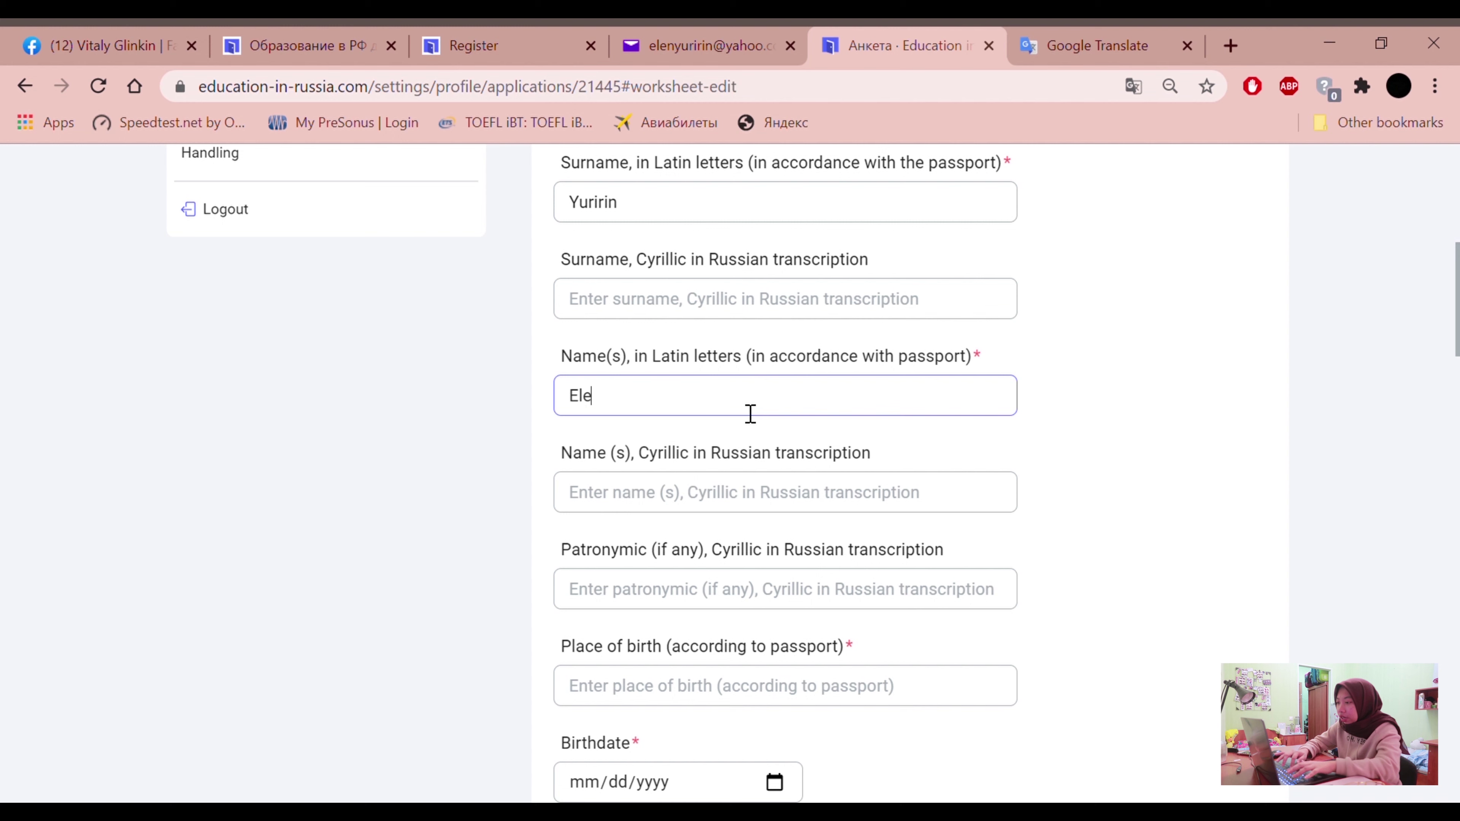
pyautogui.press('BackSpace')
pyautogui.press('BackSpace')
pyautogui.press('BackSpace')
pyautogui.press('BackSpace')
pyautogui.write('a')
pyautogui.click(629, 271)
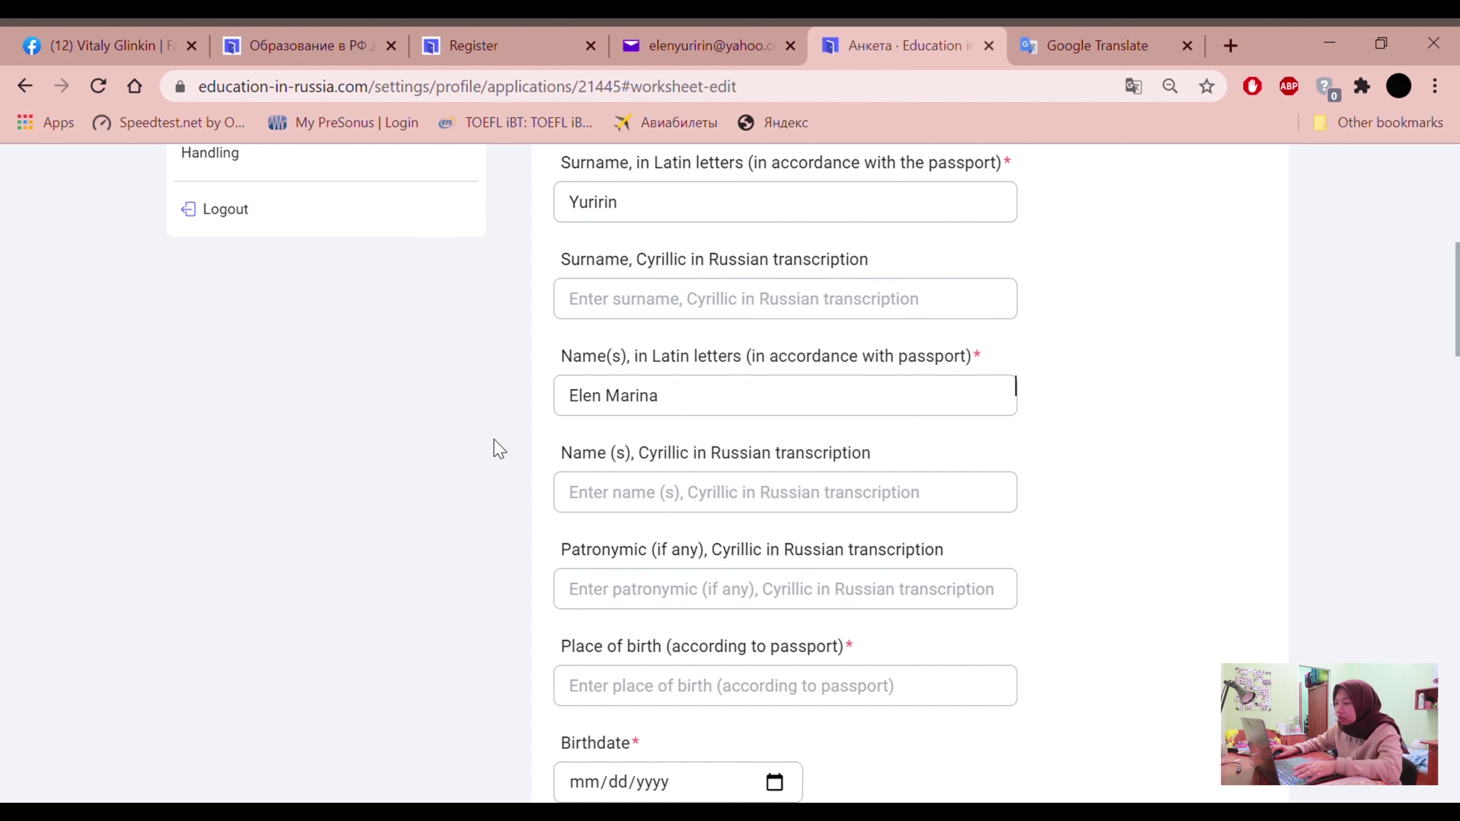
# Review the Cyrillic name and Patronymic labels further down the form
pyautogui.moveTo(573, 470); pyautogui.dragTo(707, 470)
pyautogui.click(480, 506)
pyautogui.scroll(-2, 603, 537)
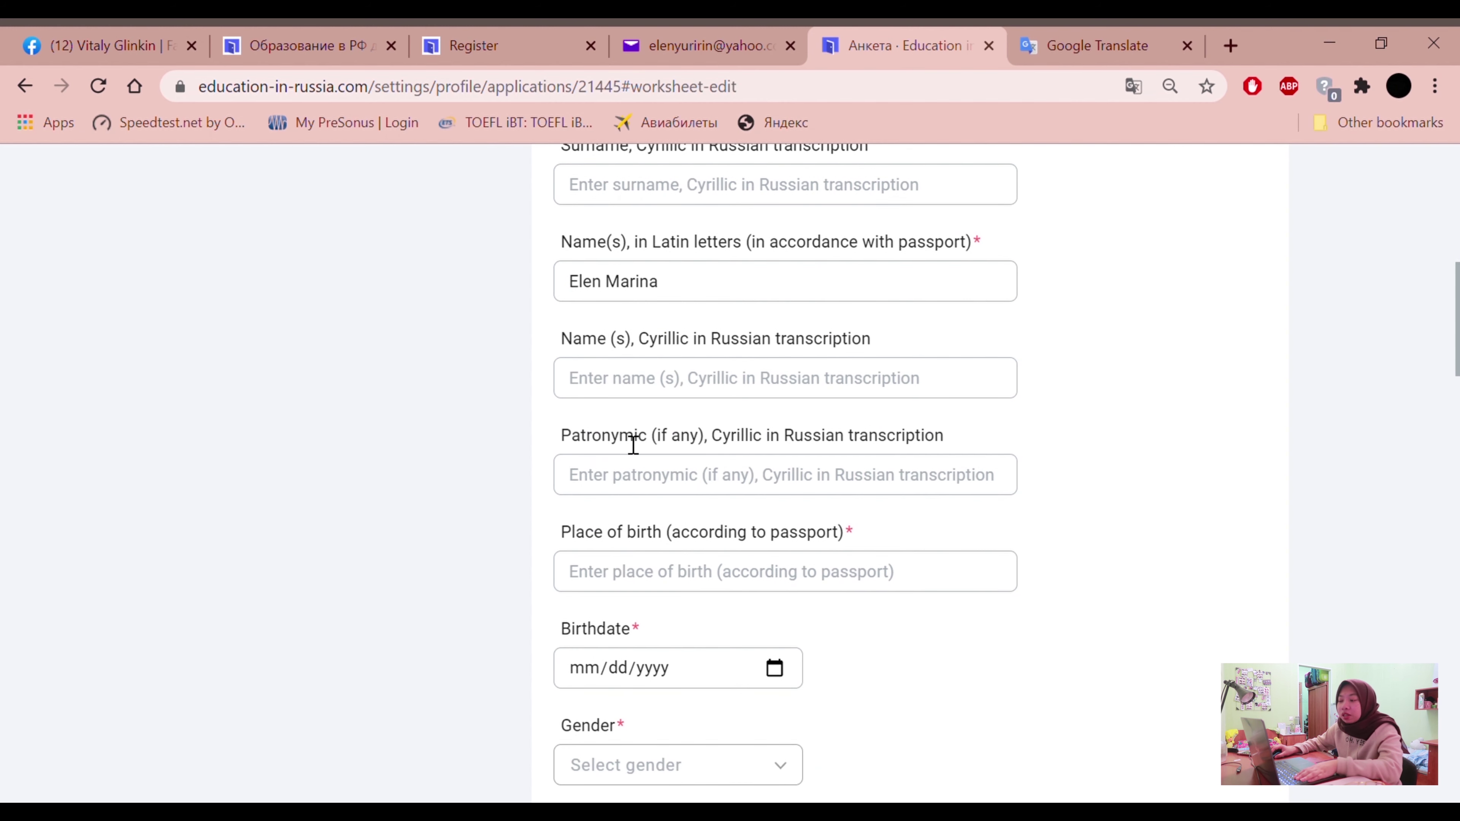
pyautogui.moveTo(562, 445); pyautogui.dragTo(707, 453)
pyautogui.click(543, 435)
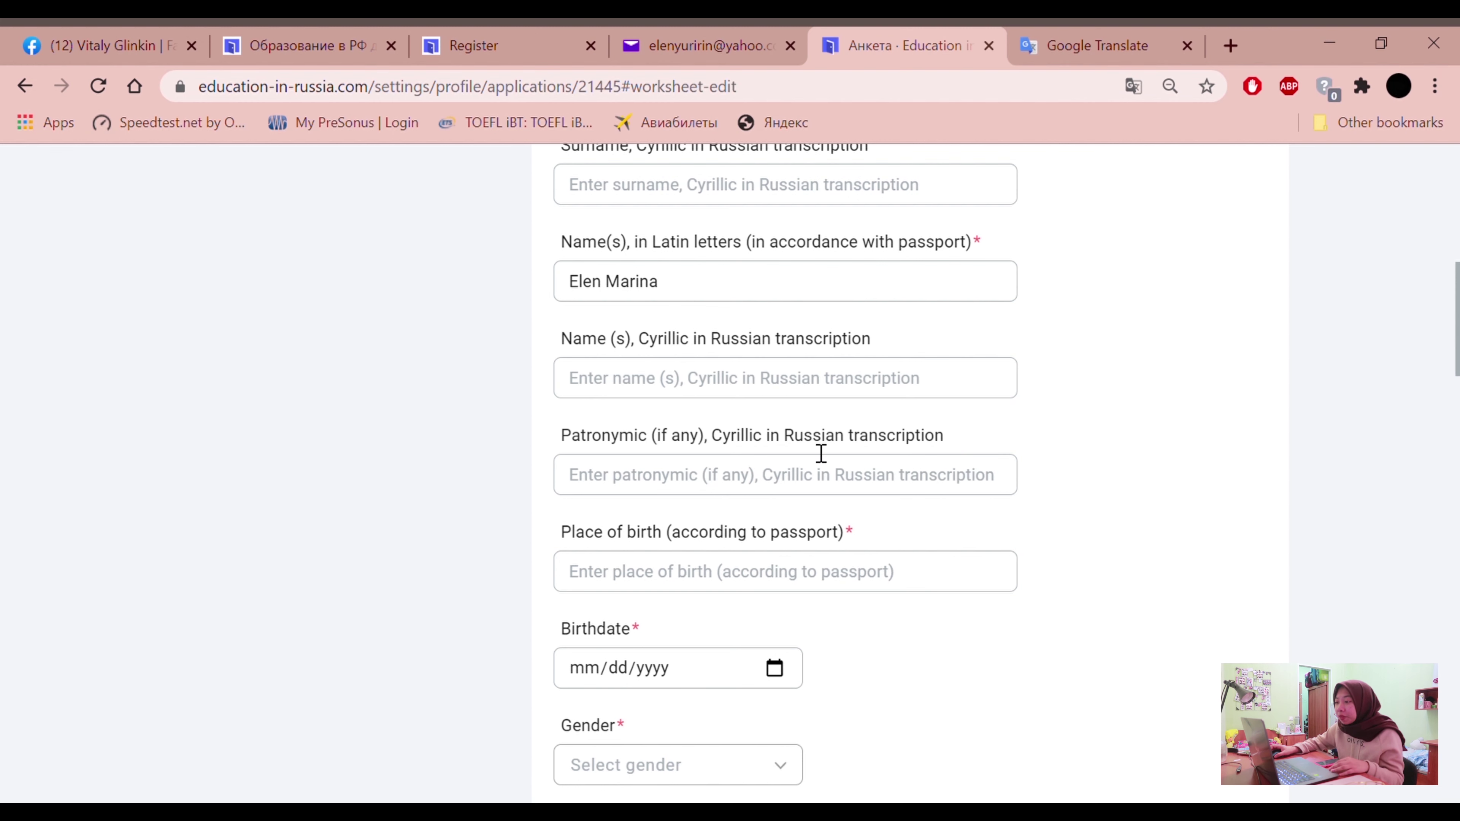
# Edit the Latin surname and given-names fields, adding another given name
pyautogui.scroll(2, 782, 443)
pyautogui.scroll(-1, 730, 437)
pyautogui.scroll(1, 715, 438)
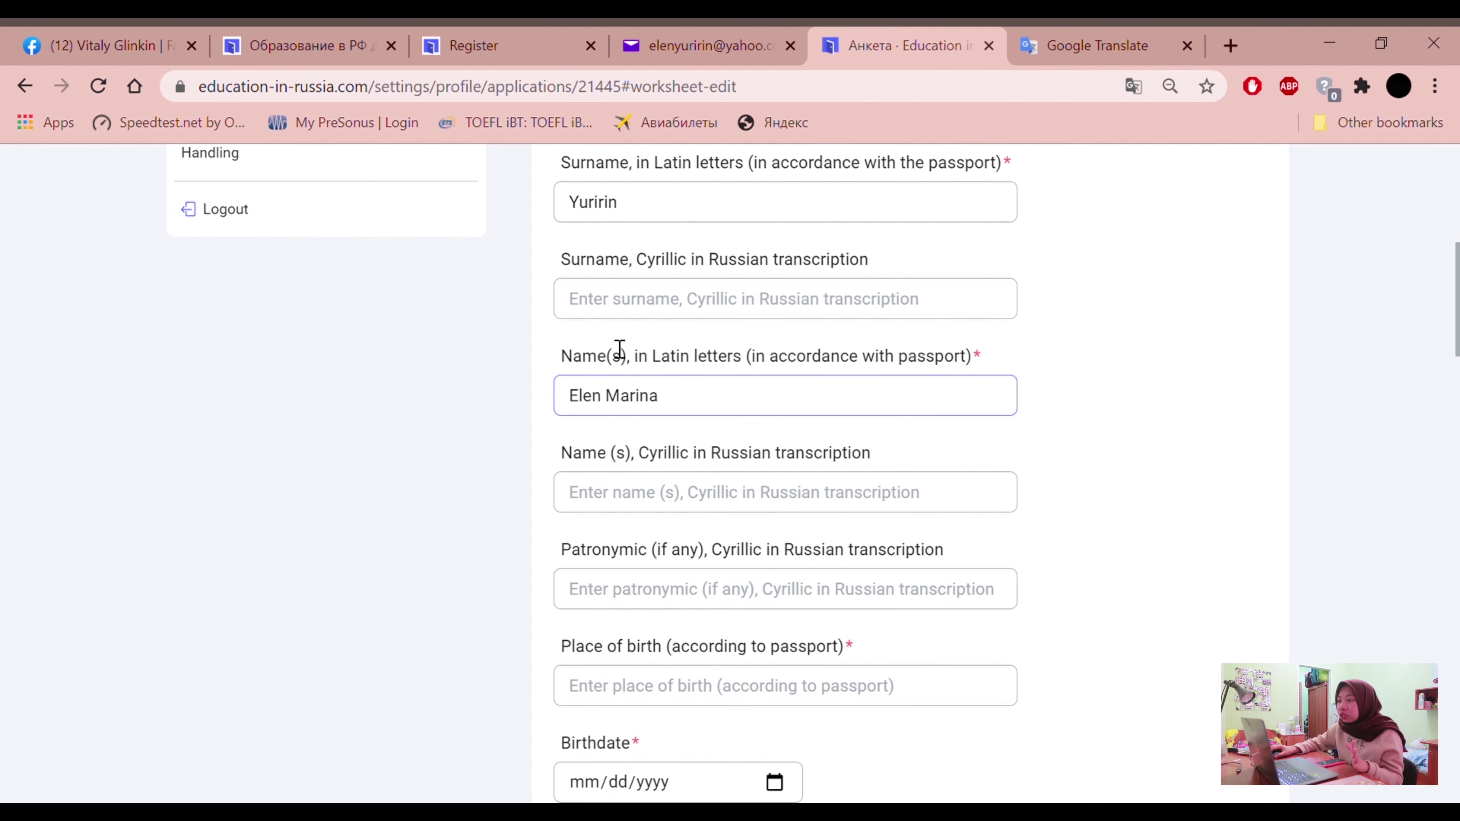
pyautogui.scroll(2, 620, 349)
pyautogui.scroll(4, 639, 338)
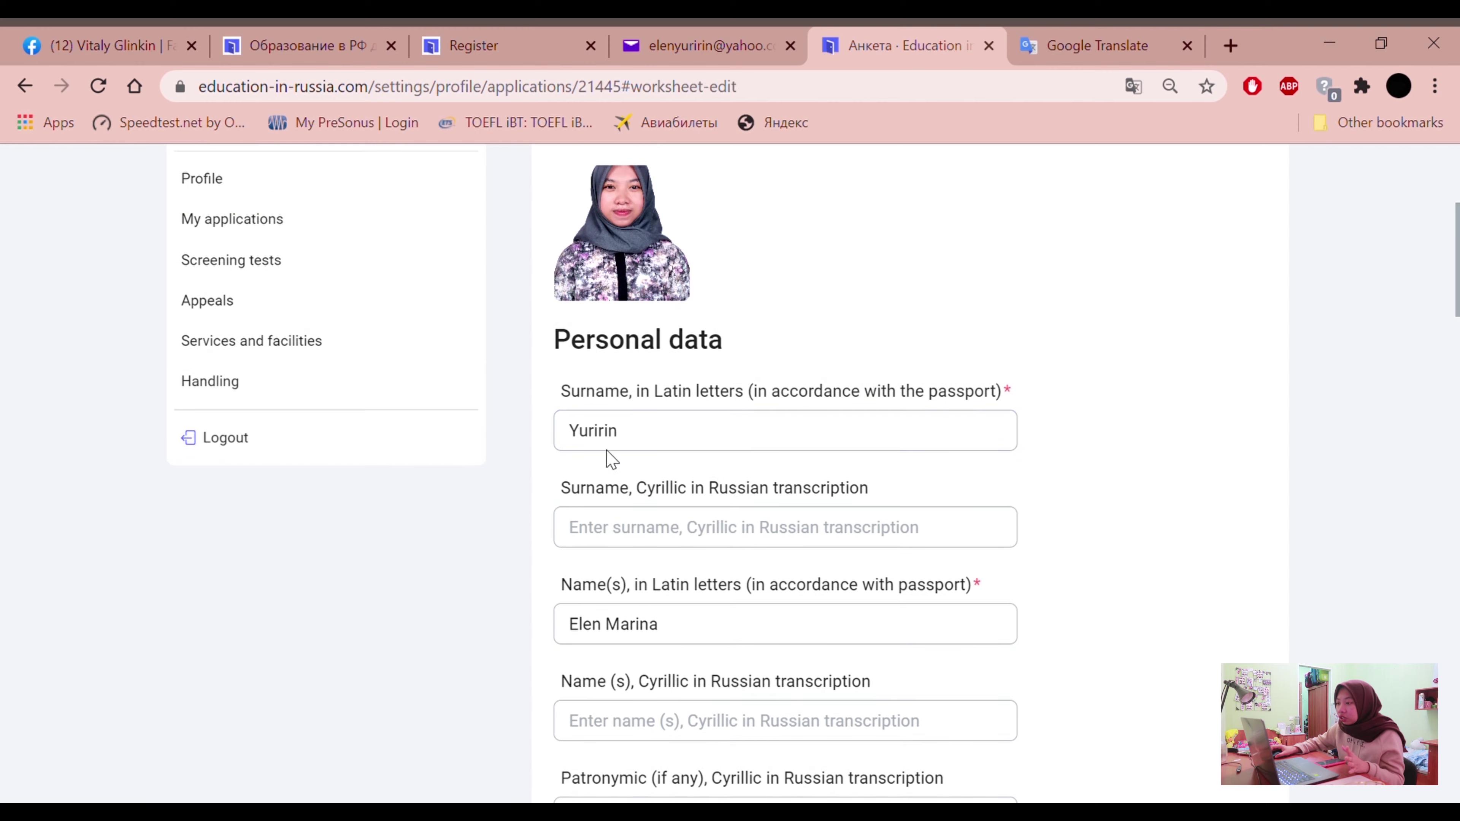
pyautogui.scroll(-2, 638, 532)
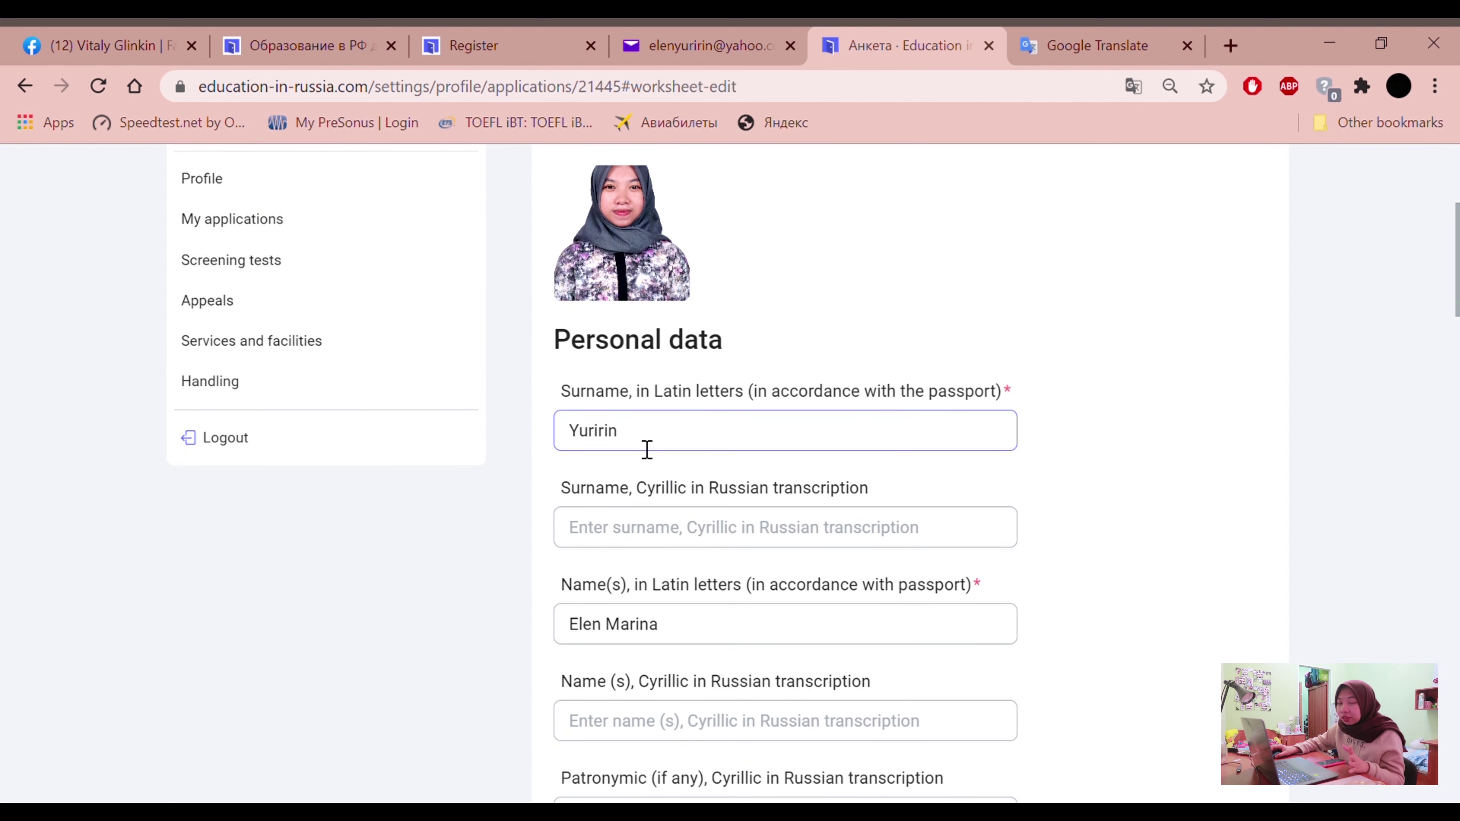
pyautogui.scroll(-2, 646, 483)
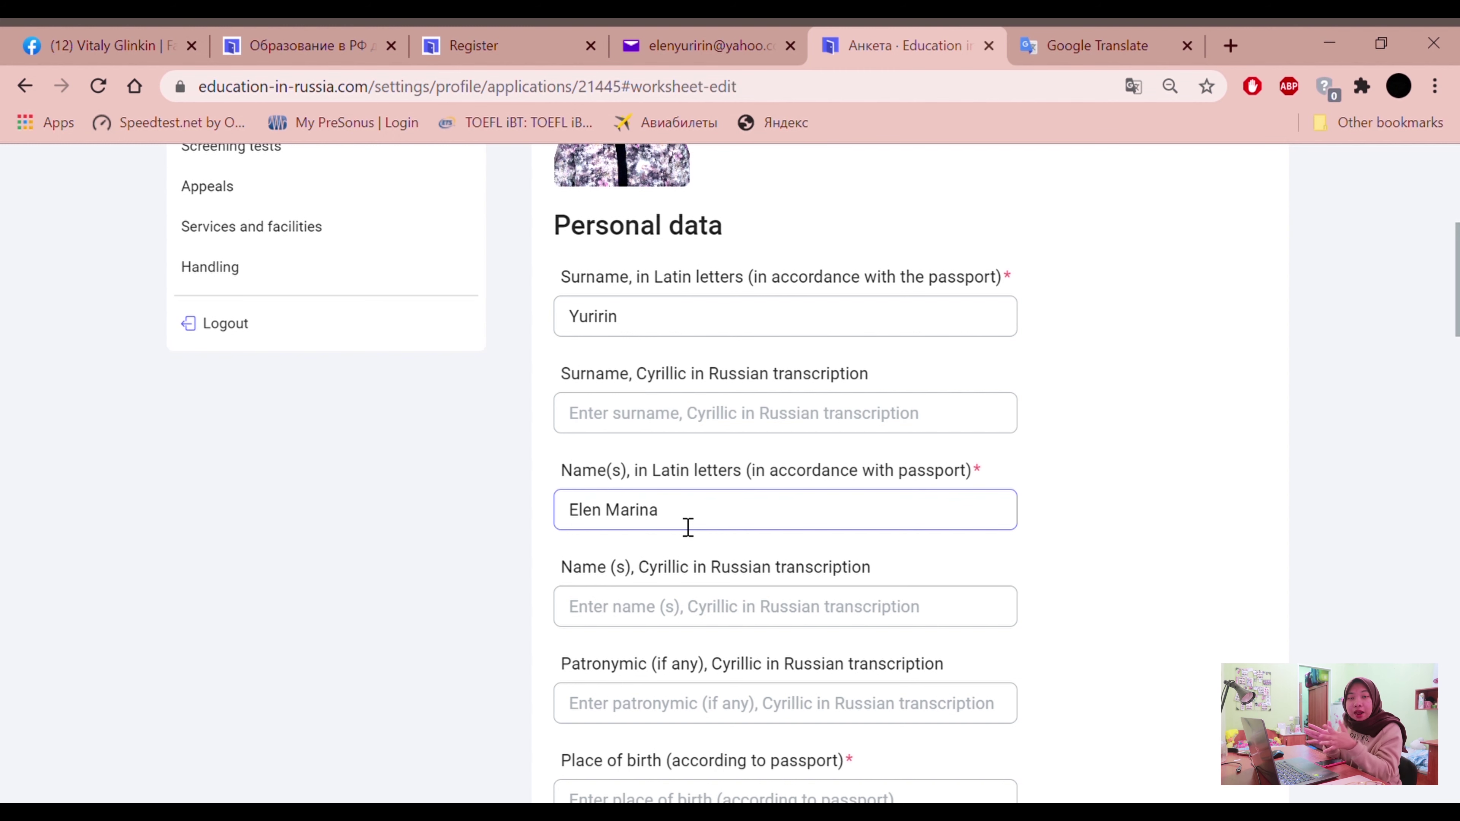
pyautogui.moveTo(621, 322); pyautogui.dragTo(574, 349)
pyautogui.moveTo(667, 511); pyautogui.dragTo(626, 414)
pyautogui.moveTo(650, 320); pyautogui.dragTo(571, 332)
pyautogui.write('Elen')
pyautogui.click(721, 511)
pyautogui.press('BackSpace')
pyautogui.press('BackSpace')
pyautogui.press('BackSpace')
pyautogui.write('Marina')
# Retype the Latin surname and append extra names to the given-names entry
pyautogui.click(660, 333)
pyautogui.hotkey('ctrl', 'a')
pyautogui.click(681, 513)
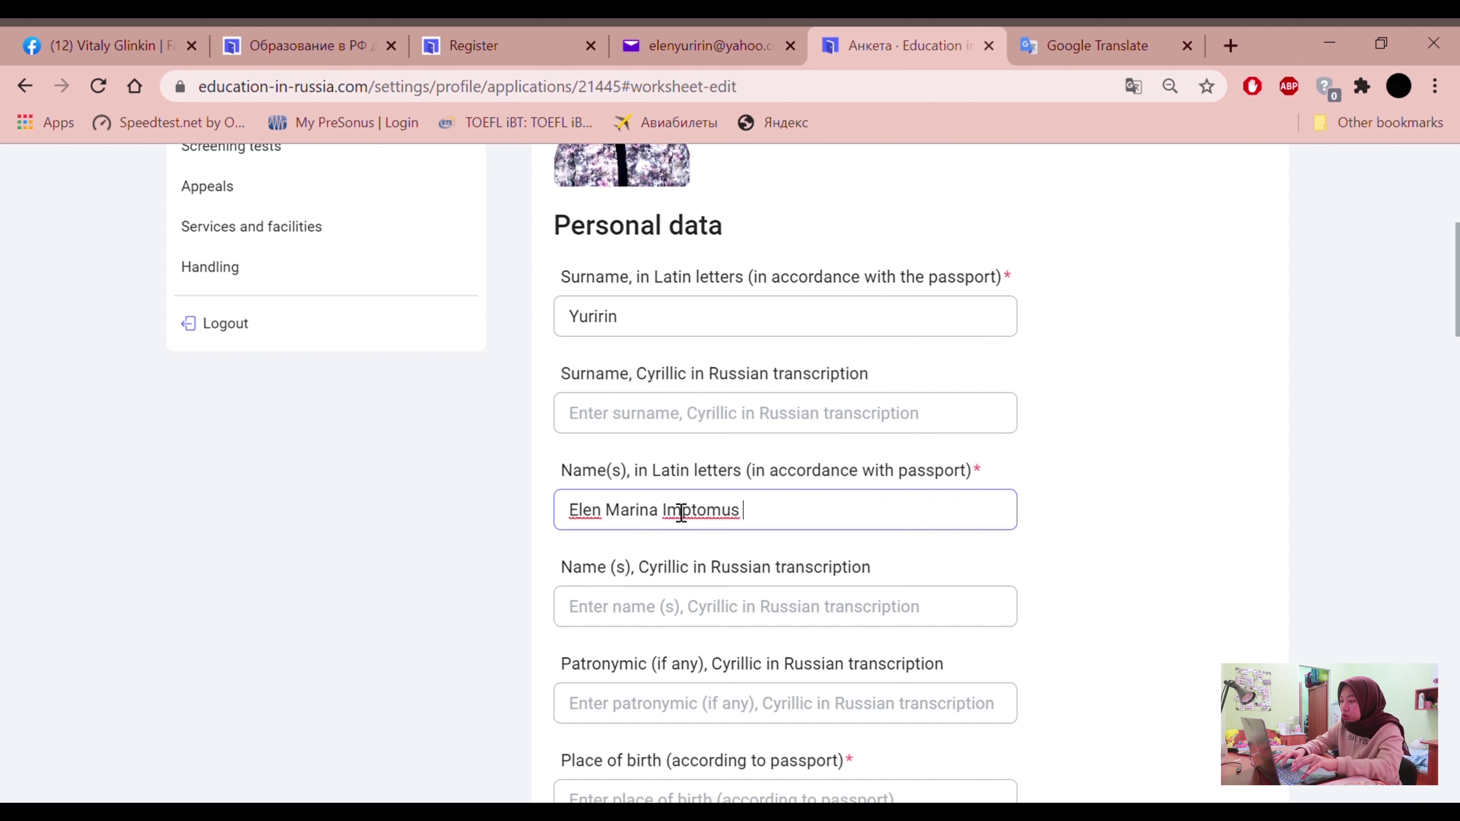
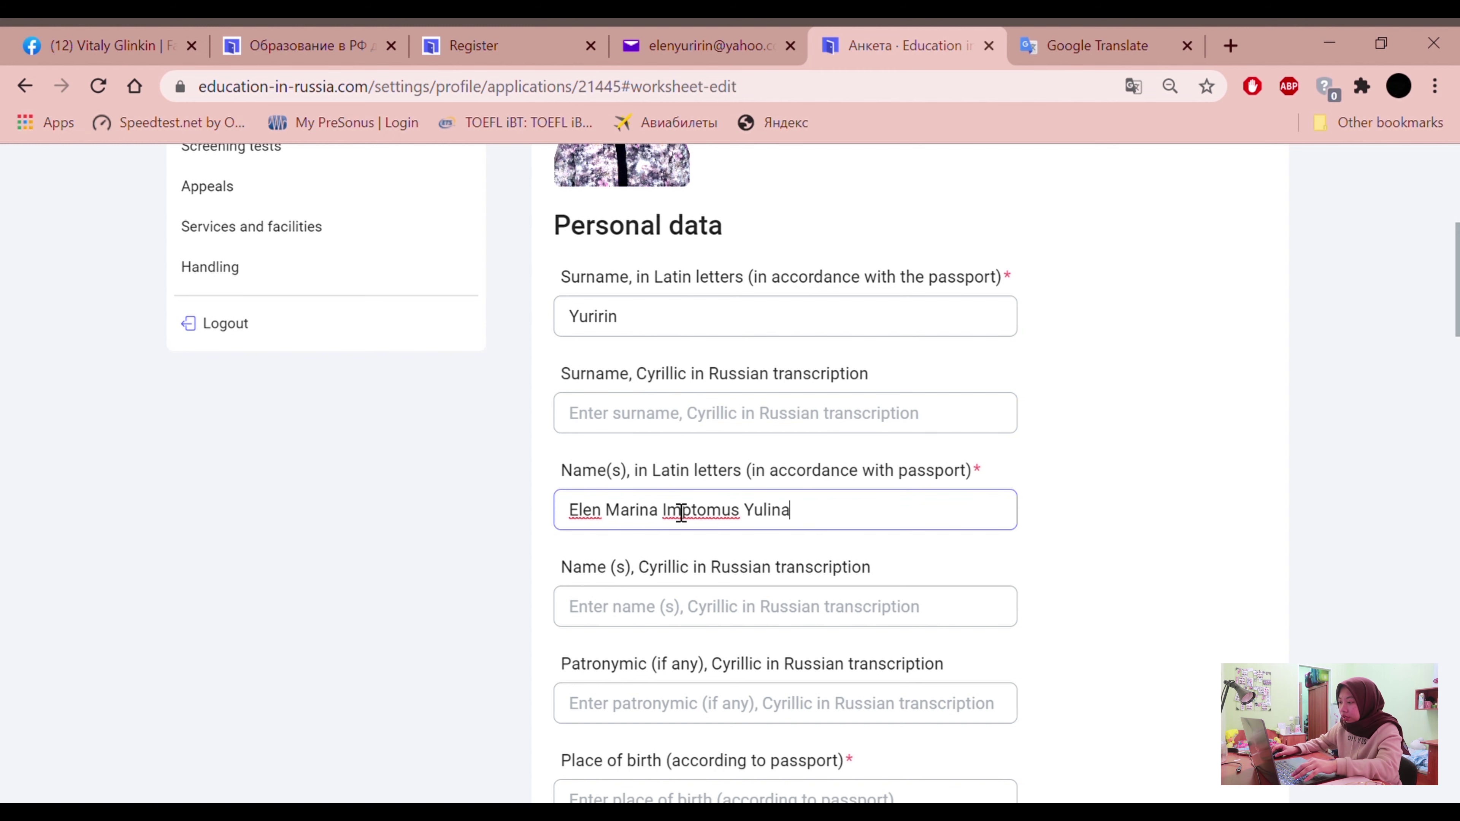
pyautogui.click(389, 524)
# Move the surname back into its own field and delete the extra appended names
pyautogui.moveTo(638, 320); pyautogui.dragTo(551, 325)
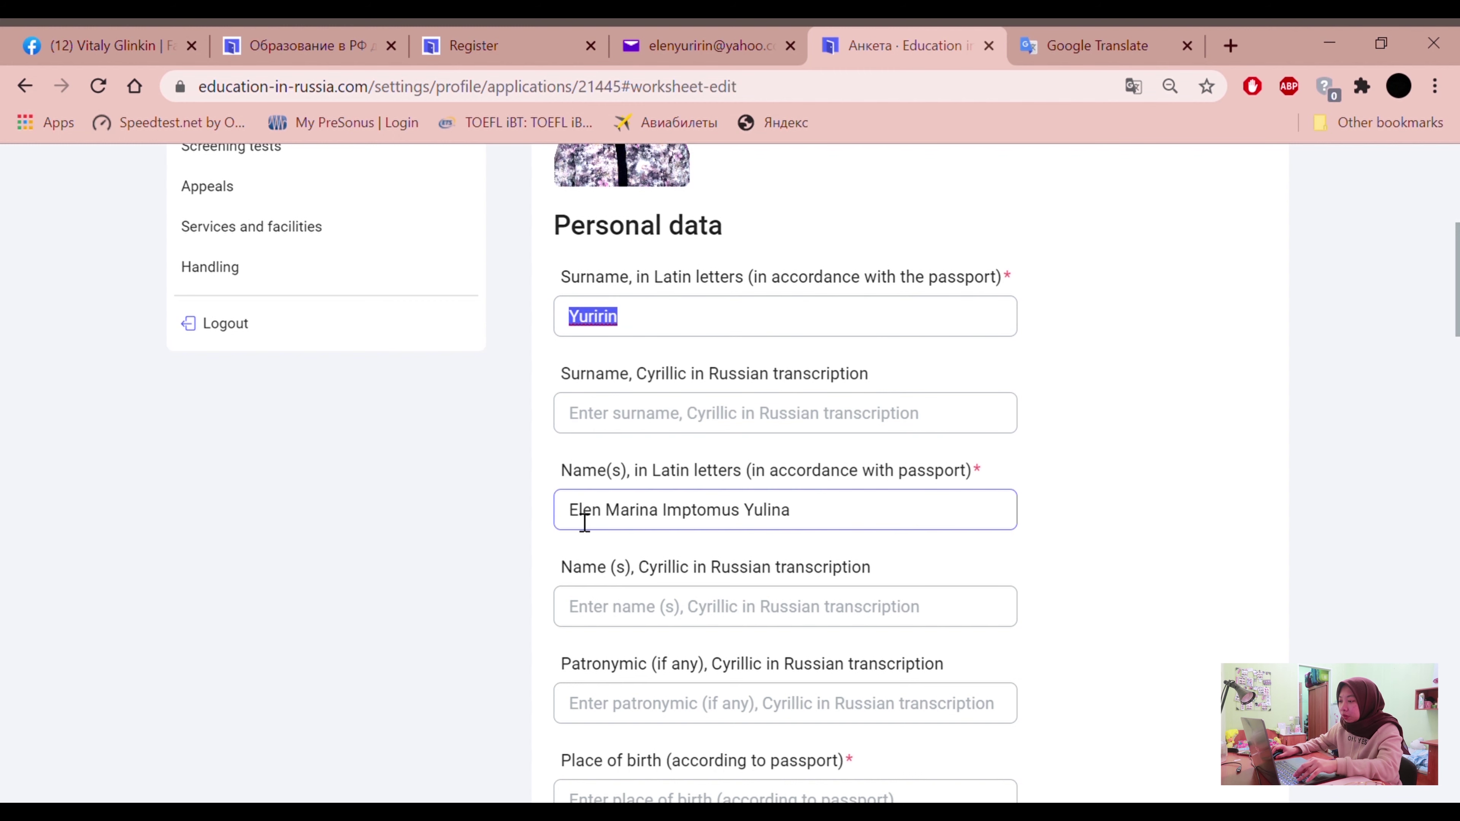
pyautogui.click(801, 525)
pyautogui.moveTo(655, 325); pyautogui.dragTo(574, 320)
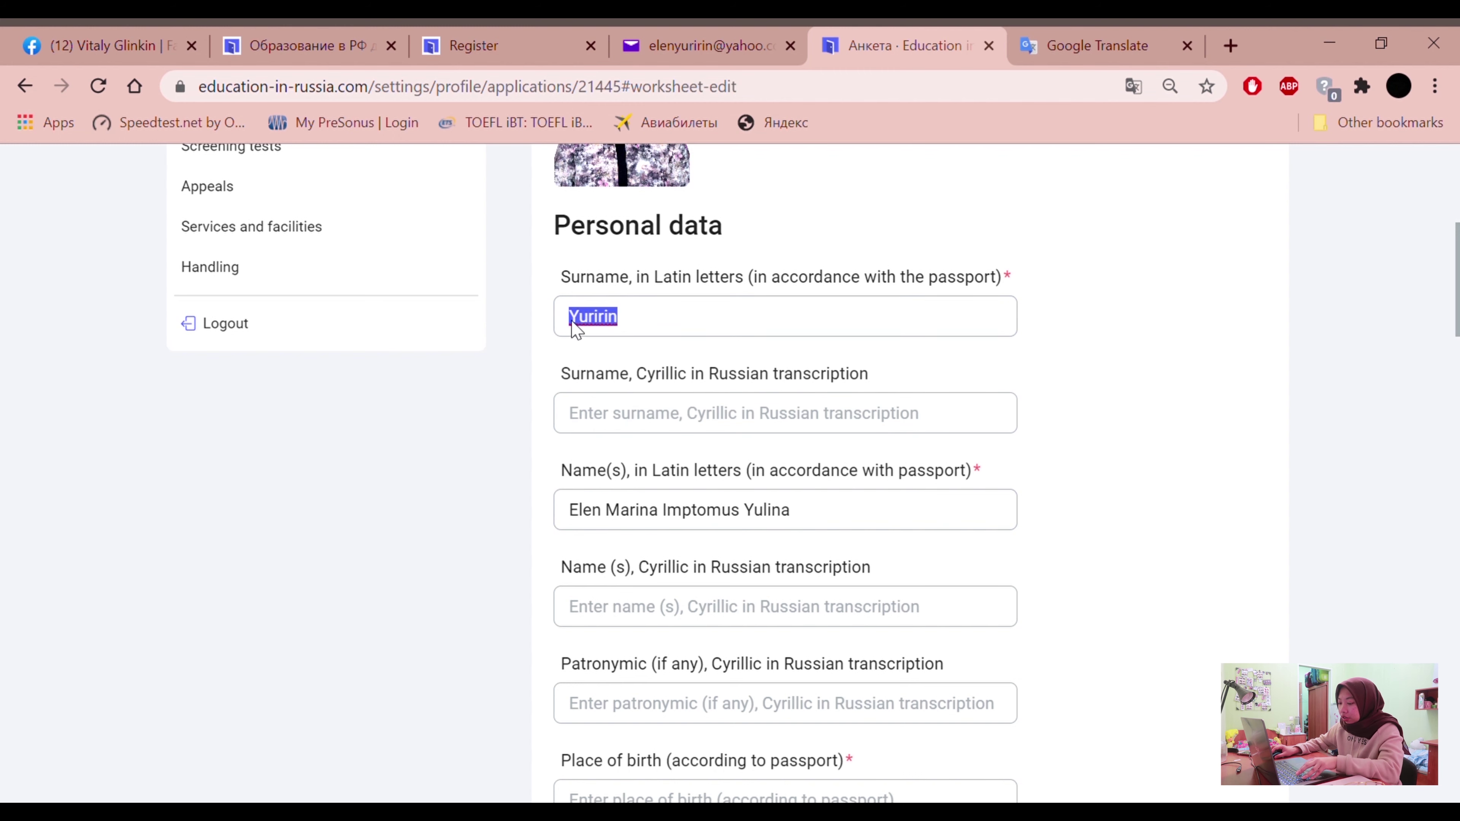
pyautogui.press('BackSpace')
pyautogui.click(850, 511)
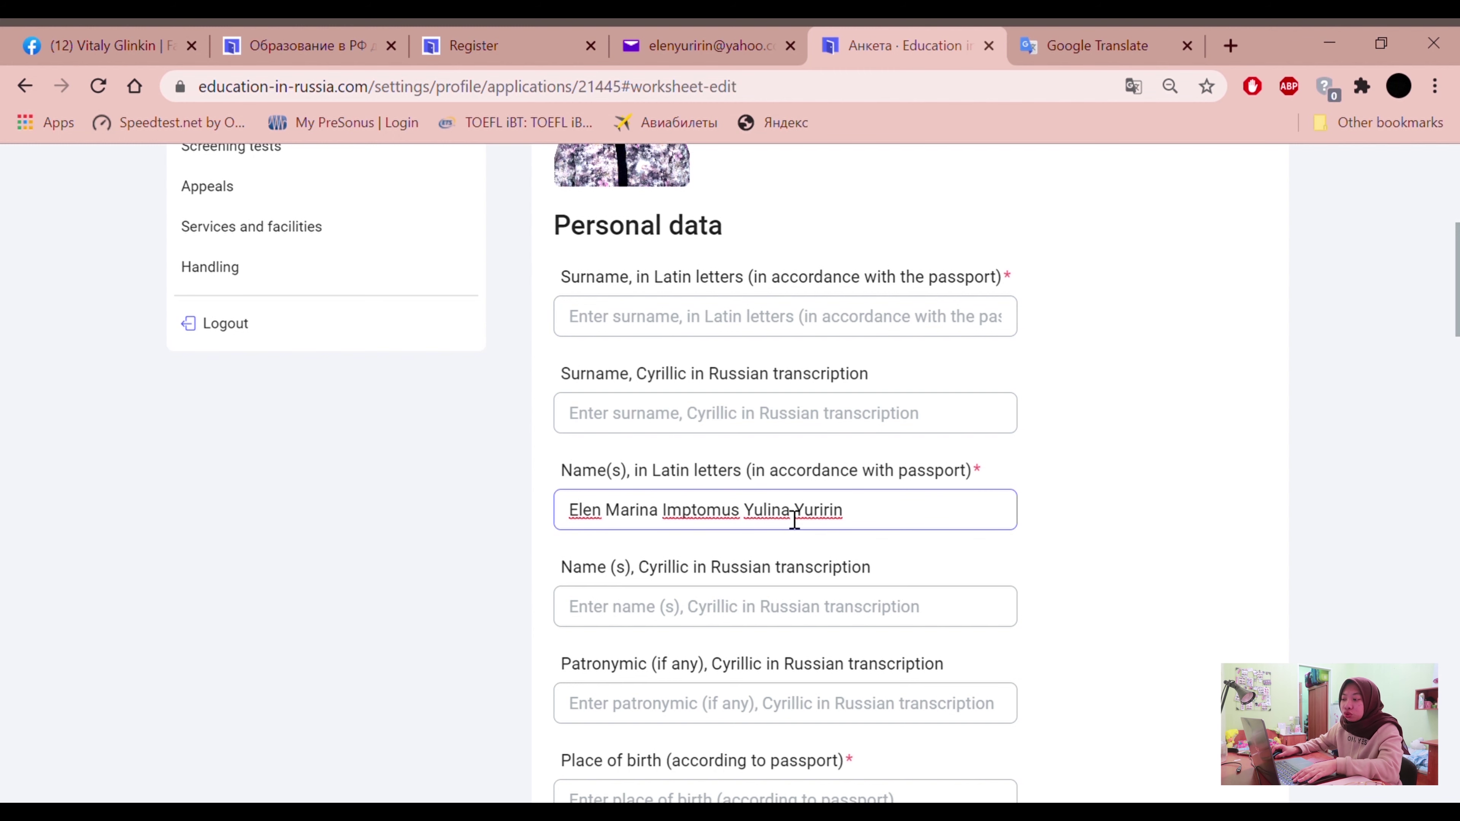
pyautogui.moveTo(842, 524); pyautogui.dragTo(810, 525)
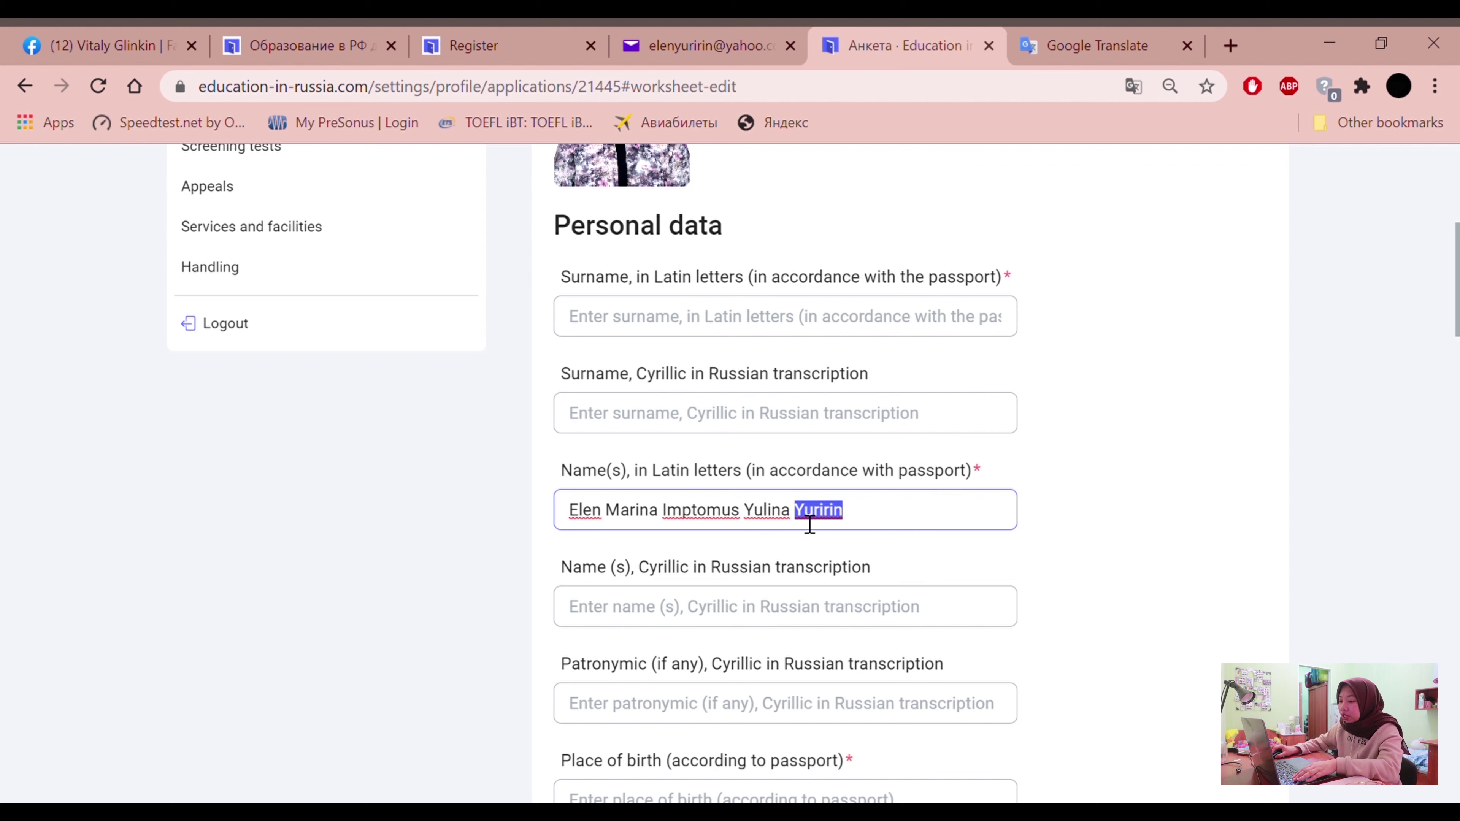
pyautogui.hotkey('ctrl', 'x')
pyautogui.click(684, 320)
pyautogui.hotkey('ctrl', 'v')
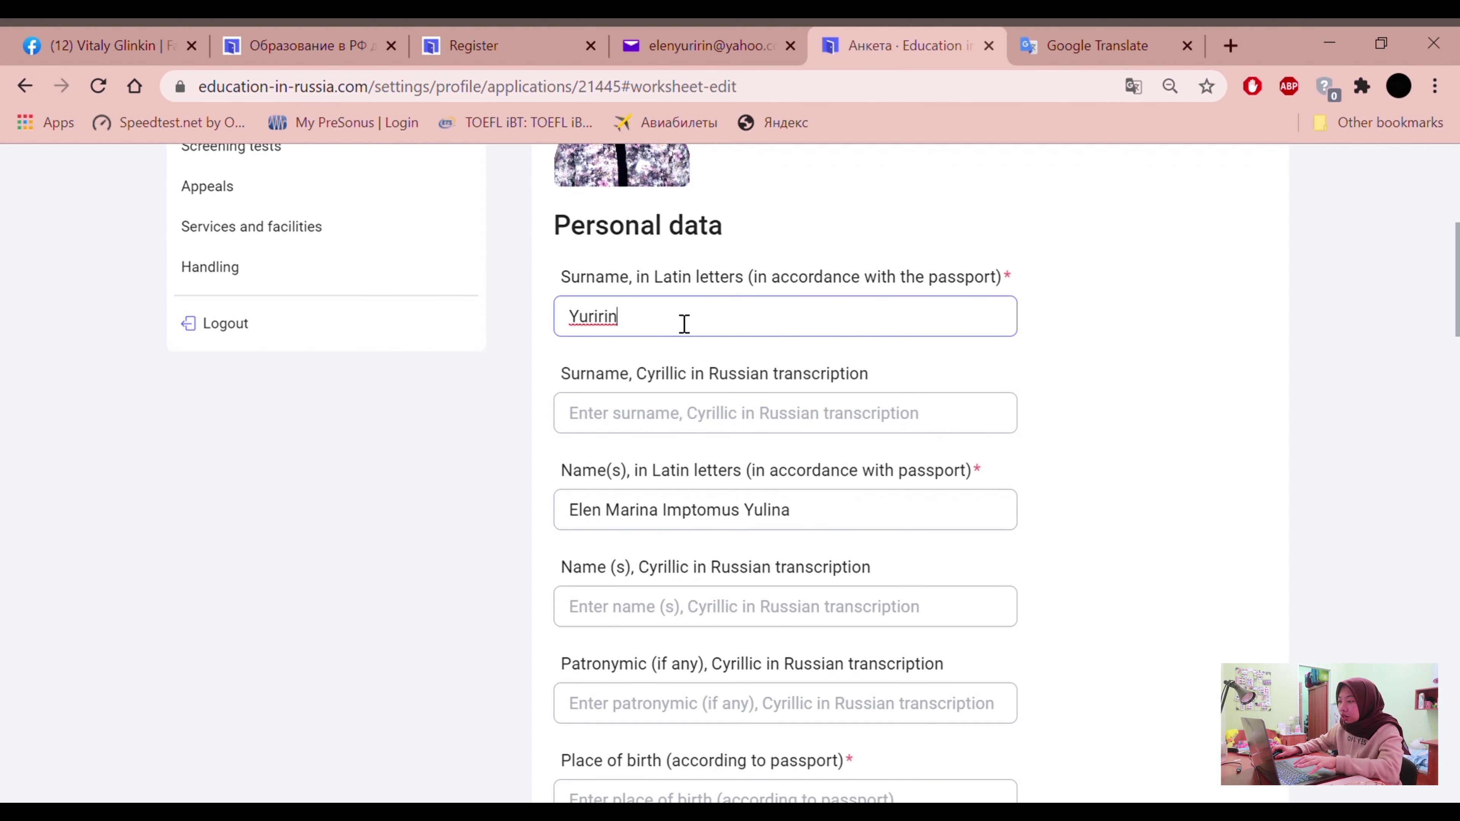
pyautogui.click(850, 522)
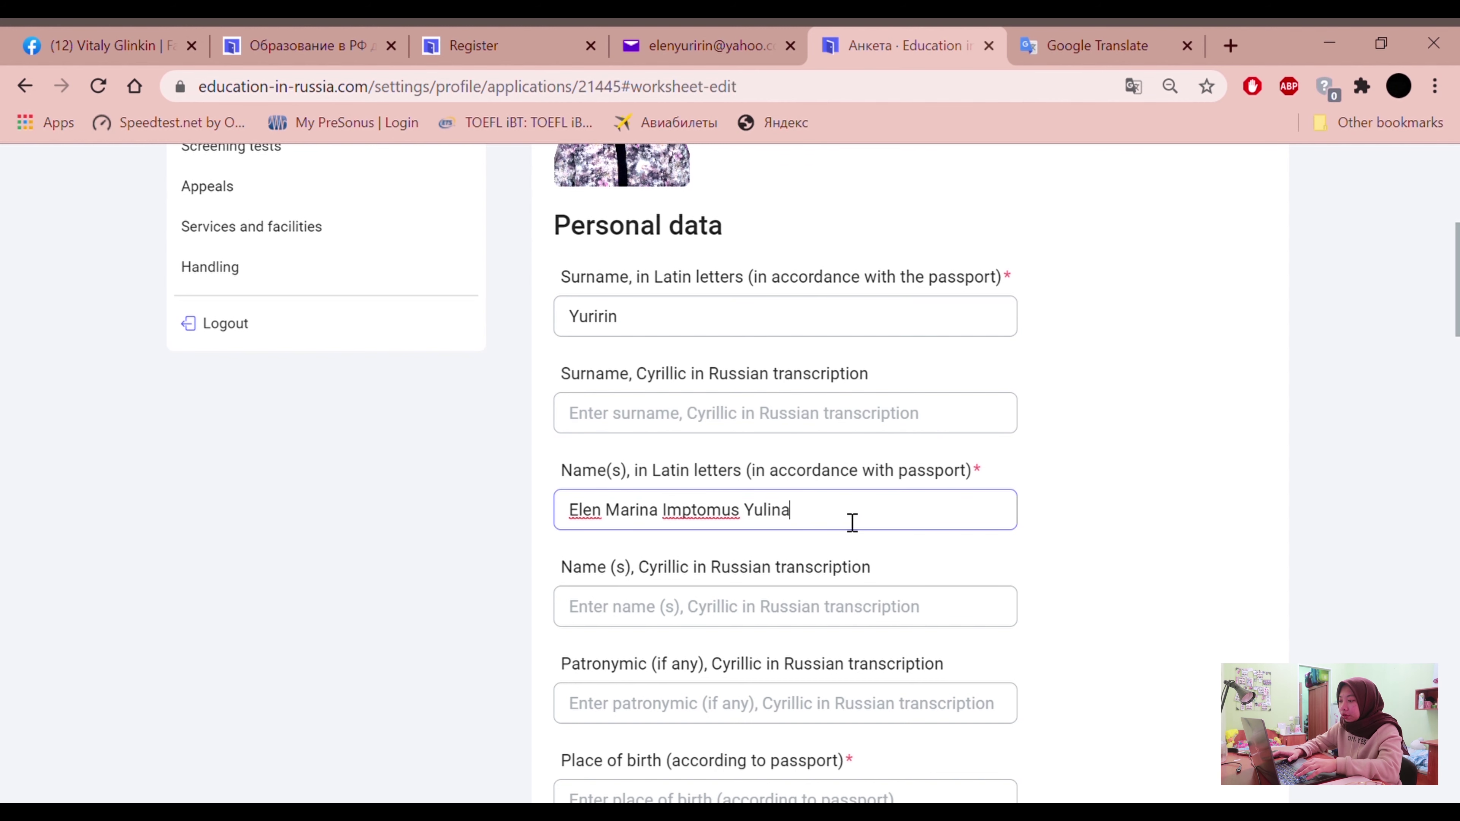
pyautogui.press('BackSpace')
pyautogui.press('BackSpace')
pyautogui.press('BackSpace')
pyautogui.press('BackSpace')
pyautogui.press('BackSpace')
pyautogui.press('BackSpace')
pyautogui.press('BackSpace')
pyautogui.press('BackSpace')
pyautogui.press('BackSpace')
pyautogui.press('BackSpace')
pyautogui.press('BackSpace')
pyautogui.press('BackSpace')
pyautogui.scroll(-6, 852, 522)
# Enter the applicant's place of birth and date of birth
pyautogui.click(783, 466)
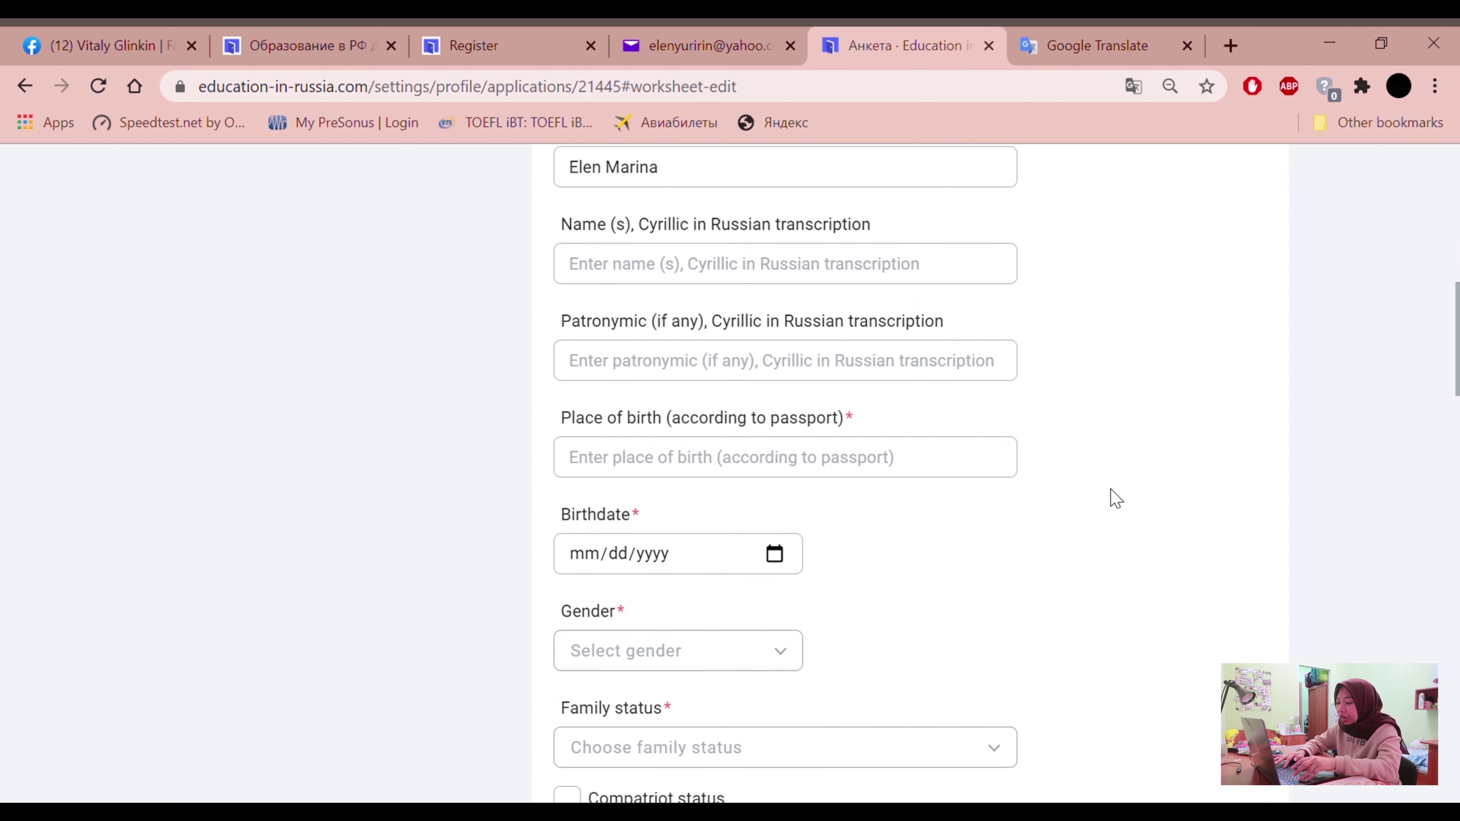
pyautogui.write('B')
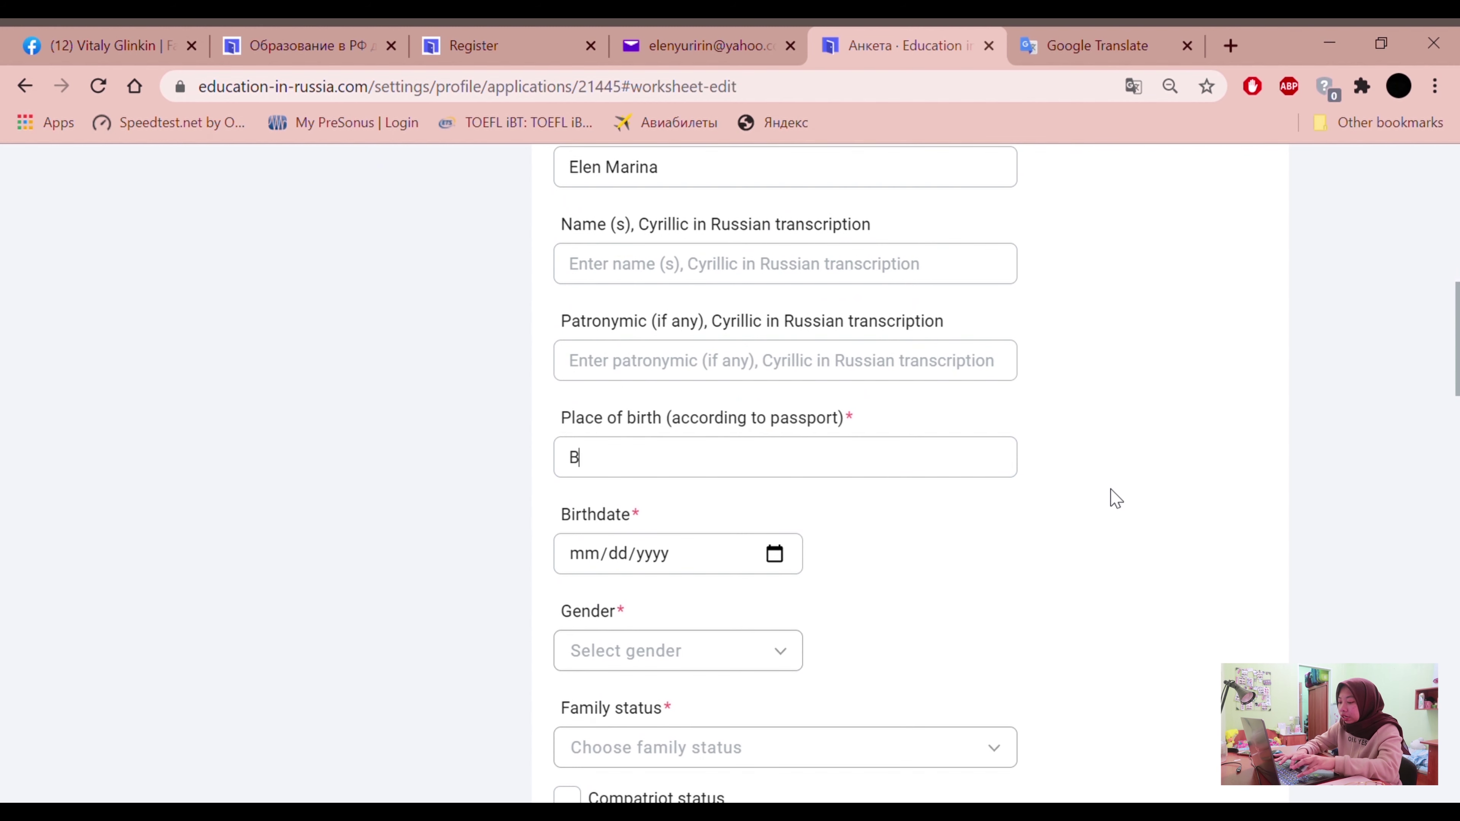
pyautogui.write('andung')
pyautogui.scroll(-2, 1063, 512)
pyautogui.click(592, 453)
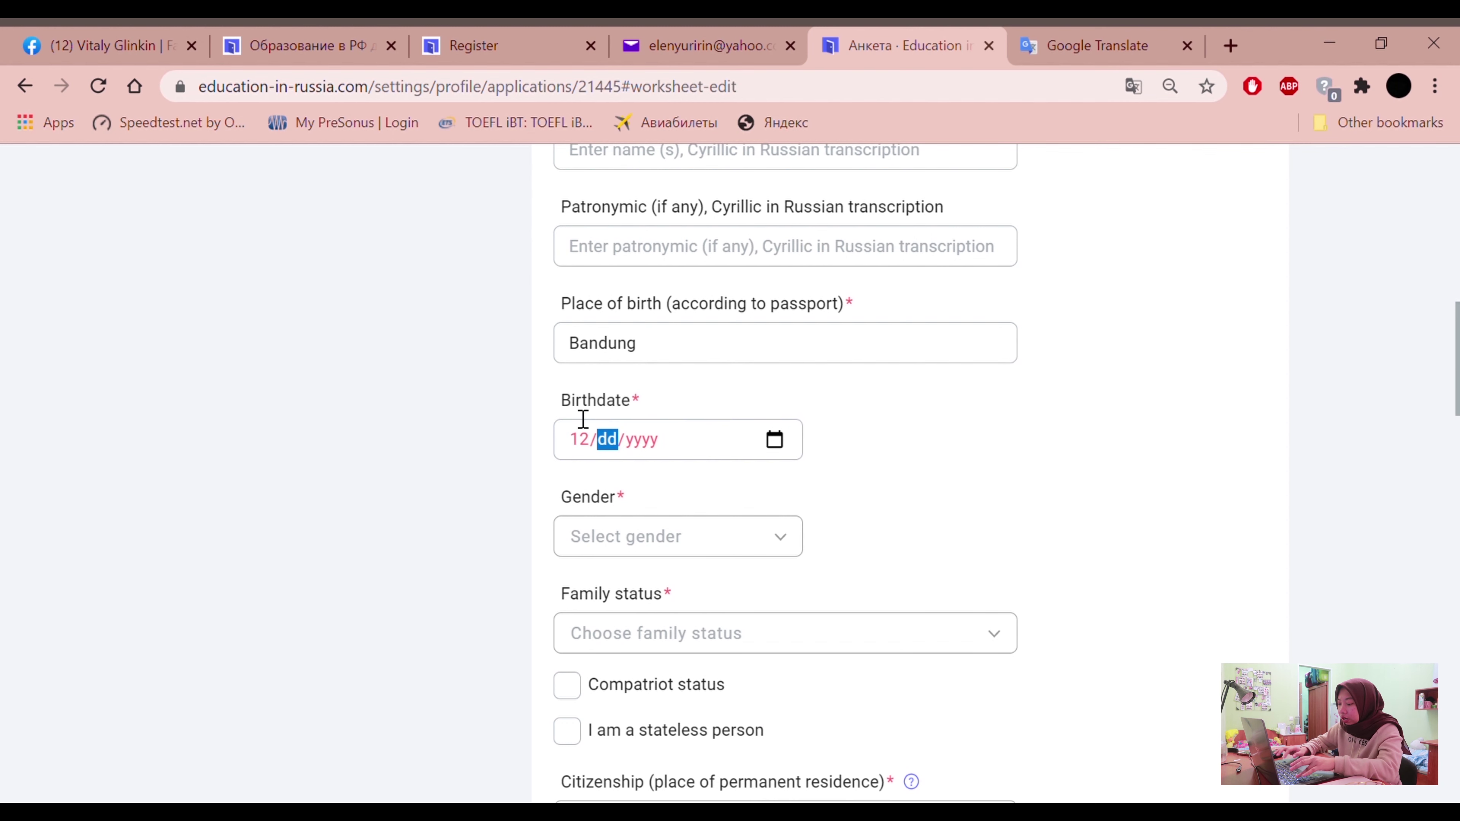
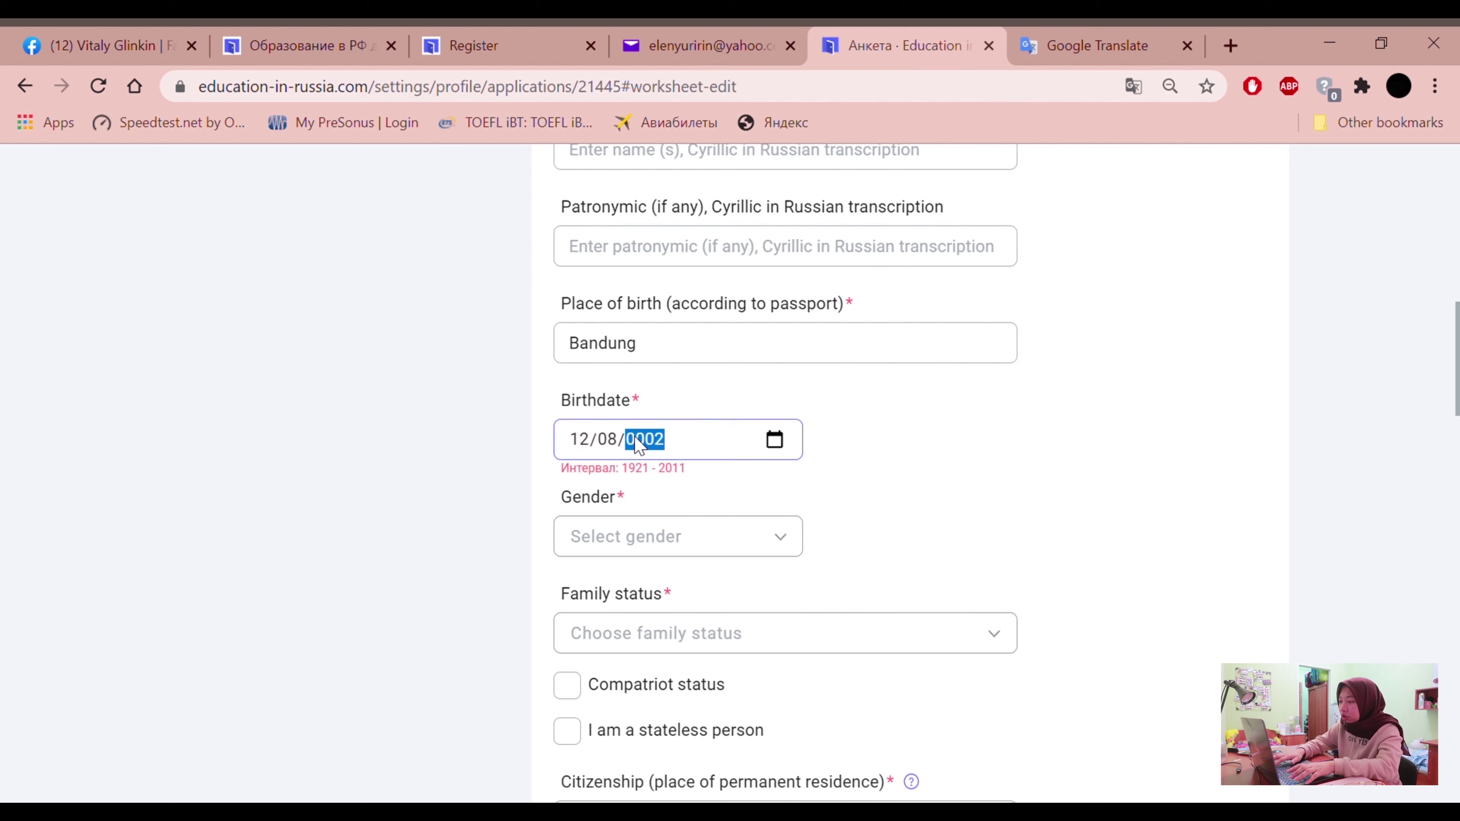
pyautogui.click(521, 443)
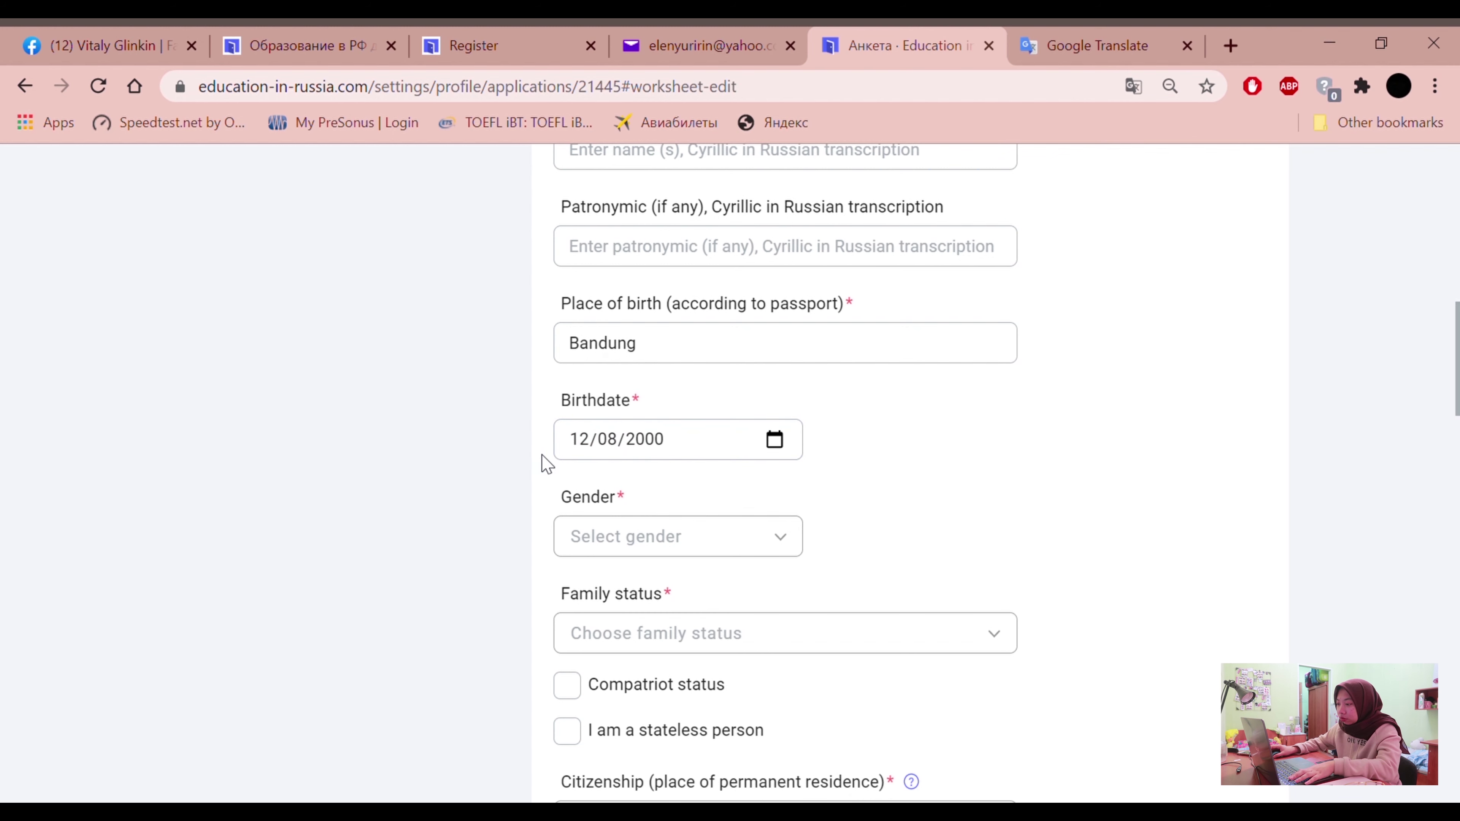
pyautogui.scroll(-2, 575, 449)
# Set gender to Женский and family status to Холост/Не замужем
pyautogui.click(647, 420)
pyautogui.click(652, 509)
pyautogui.click(864, 517)
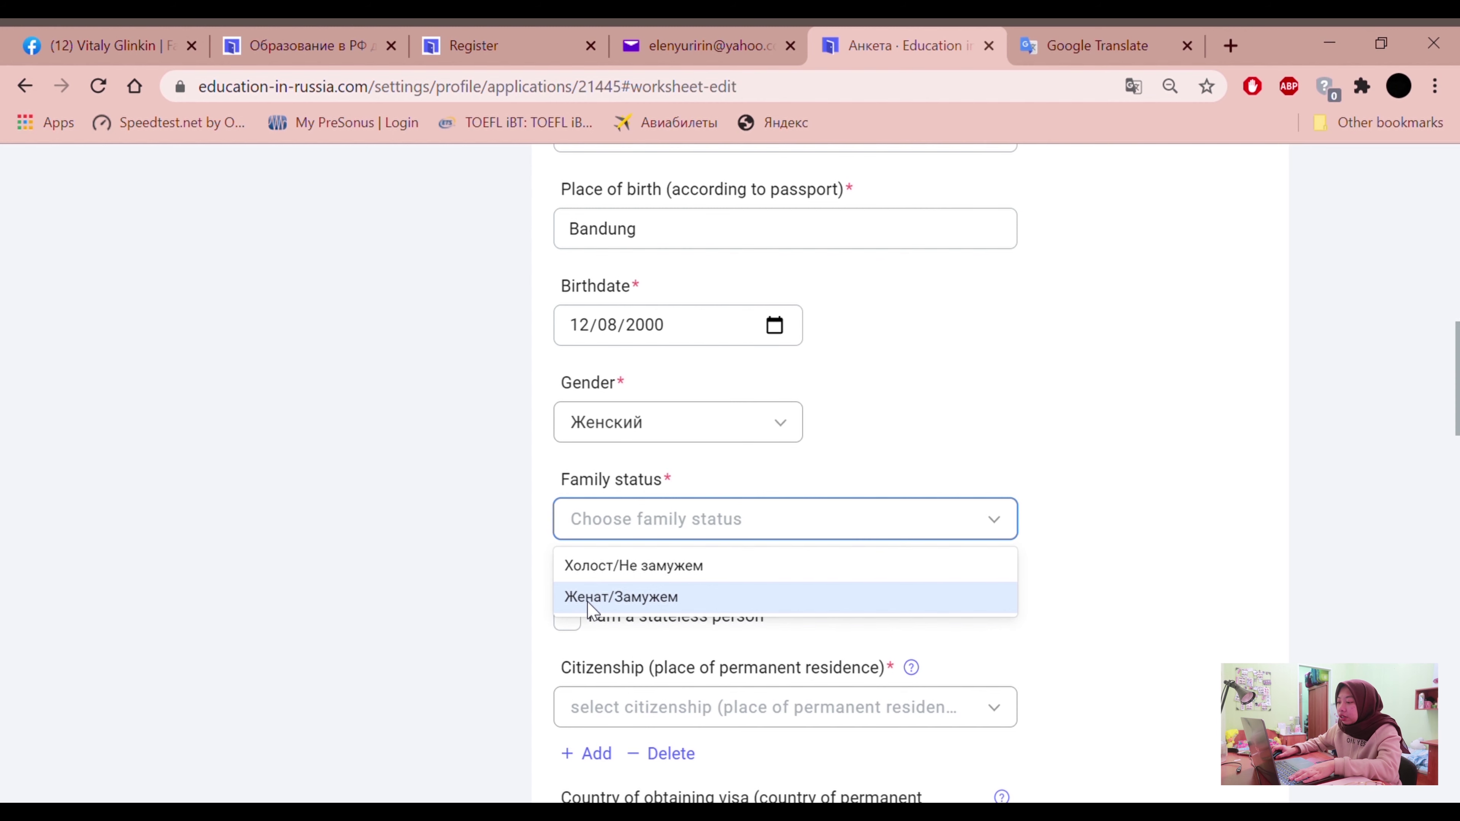
pyautogui.click(622, 567)
# Set Citizenship to Indonesia
pyautogui.click(426, 463)
pyautogui.scroll(-2, 427, 466)
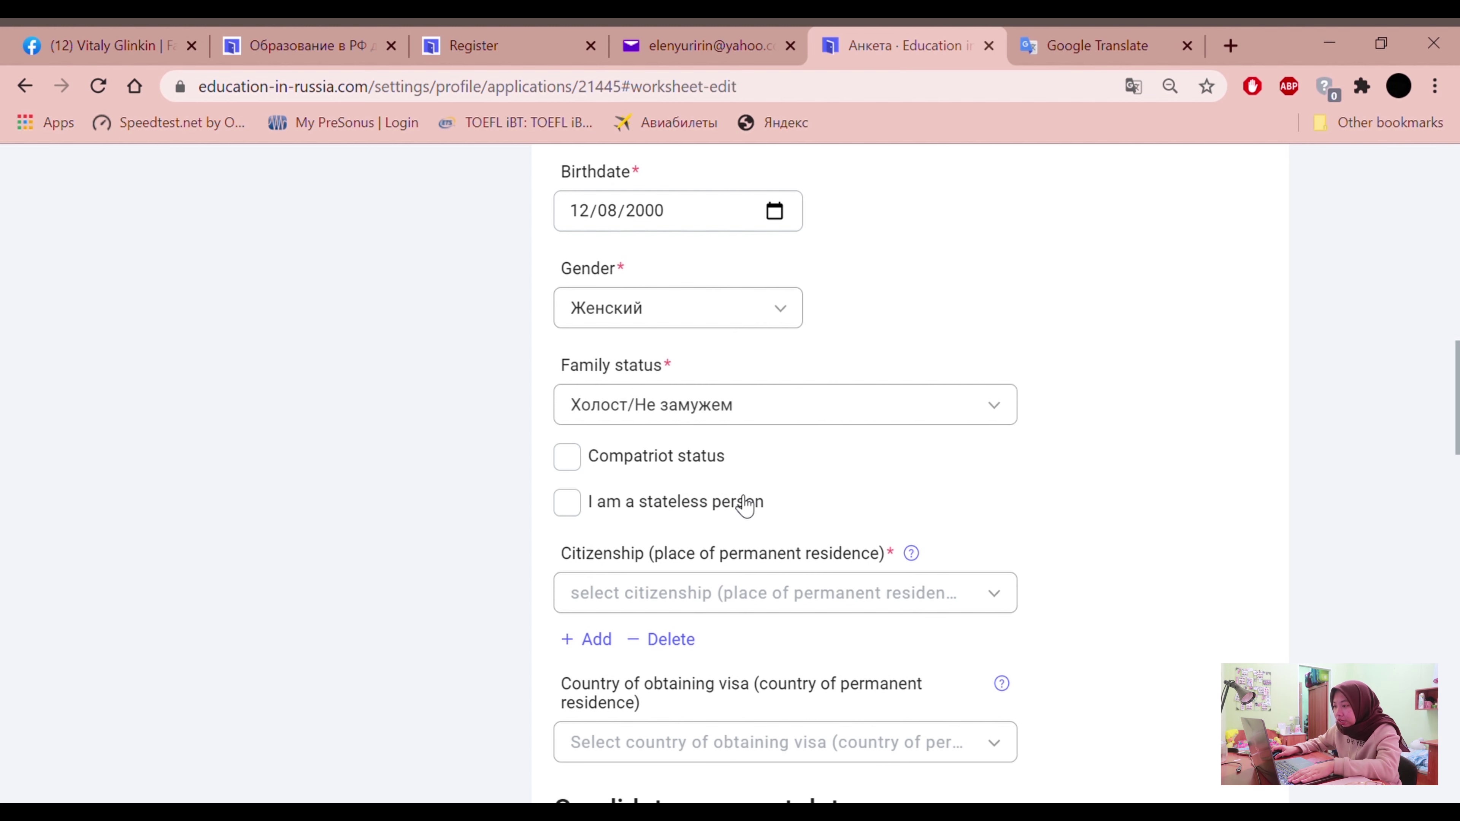
pyautogui.scroll(-2, 668, 522)
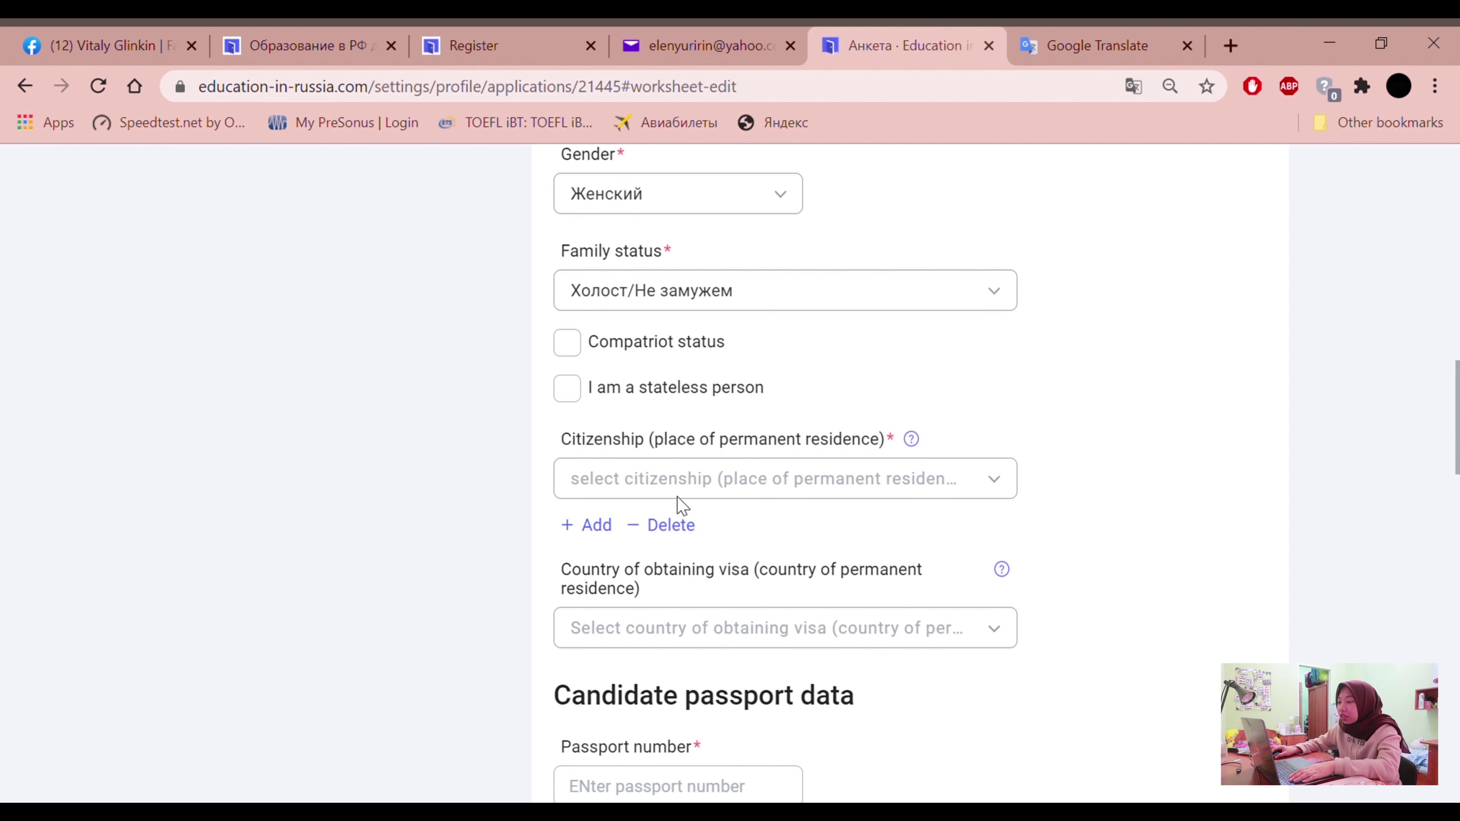
pyautogui.click(687, 482)
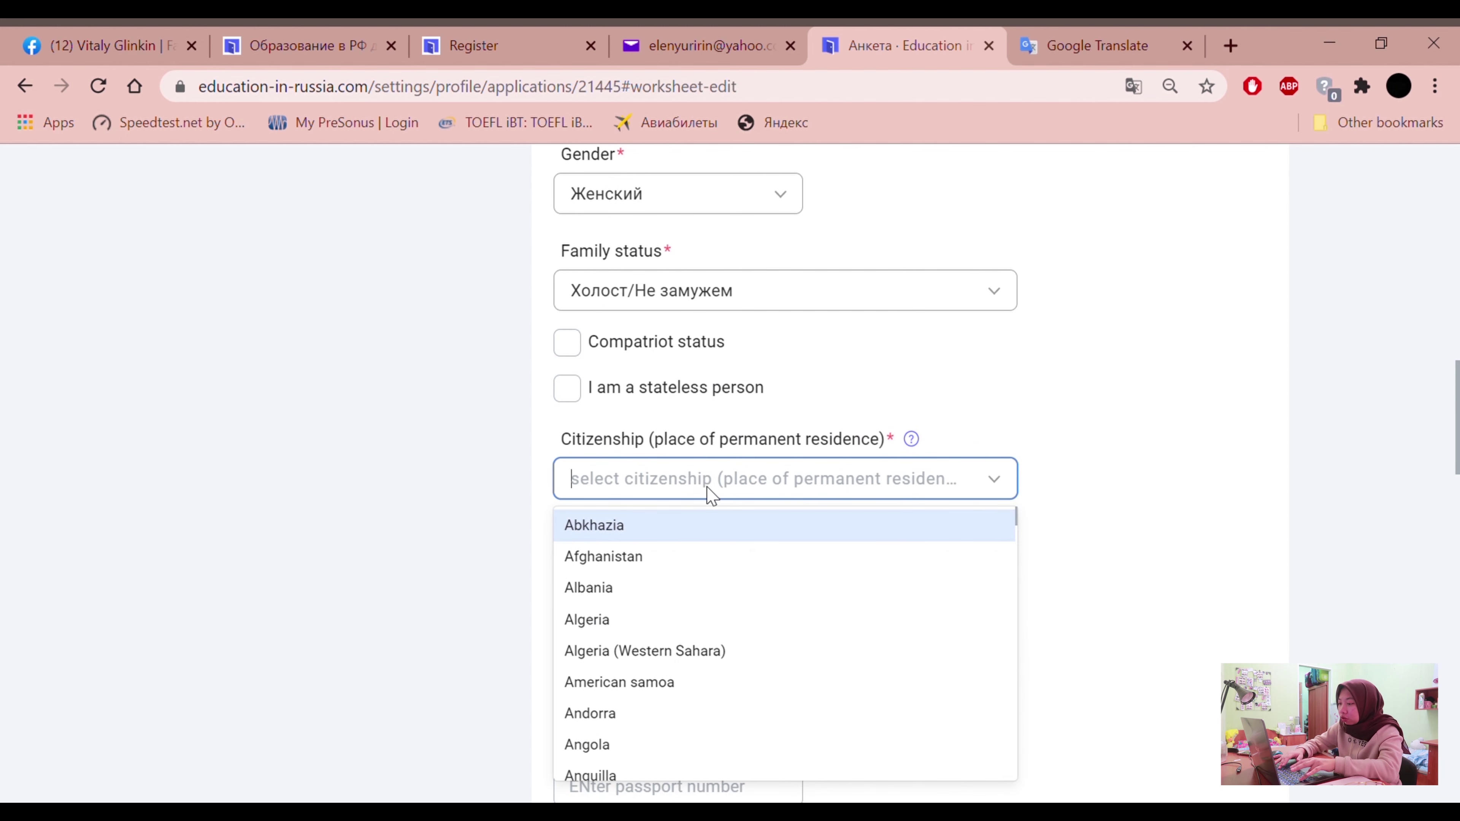
pyautogui.write('Indon')
pyautogui.click(686, 521)
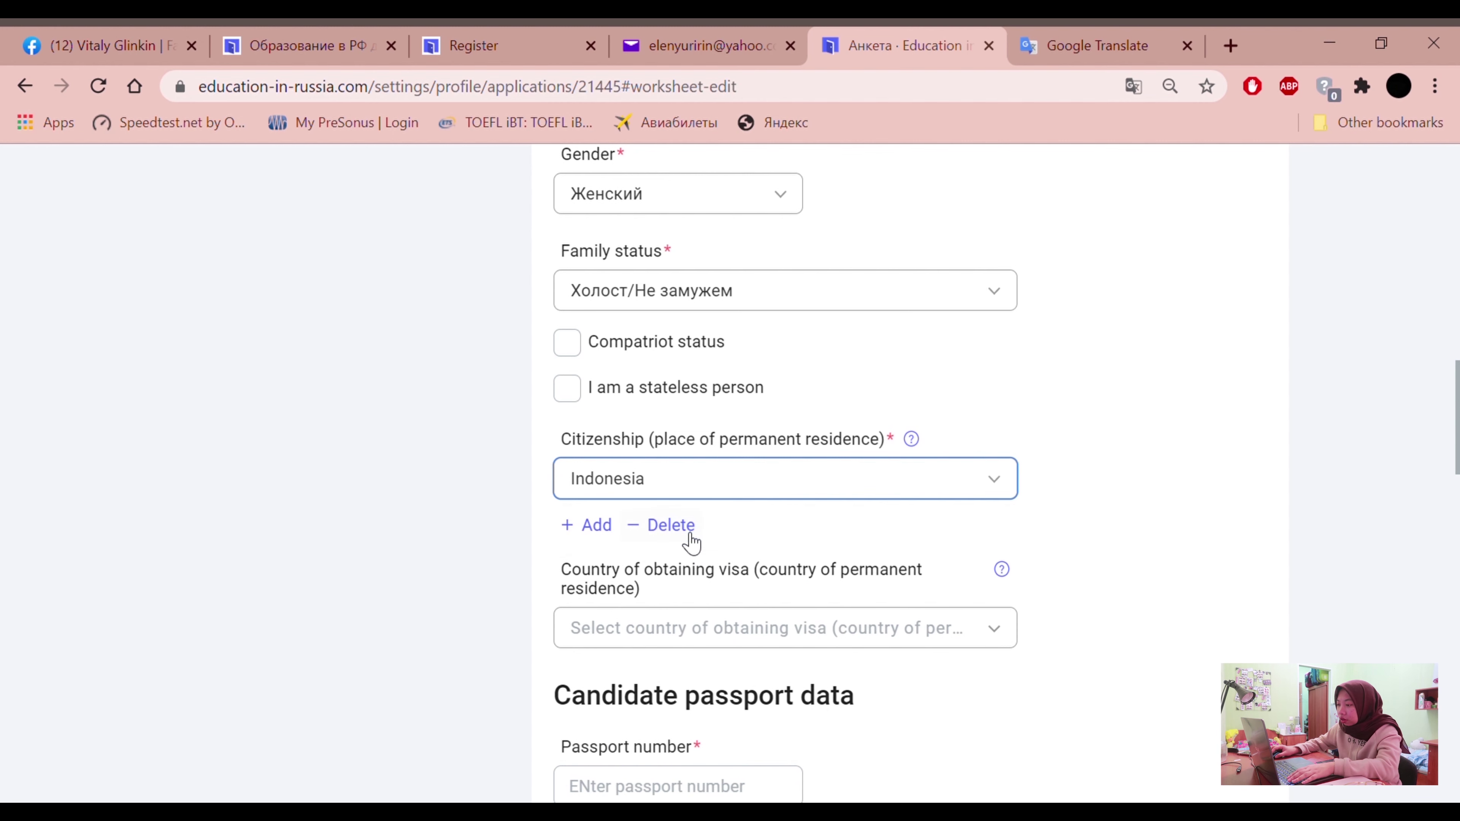
# Set Country of obtaining visa to Indonesia
pyautogui.scroll(-2, 672, 639)
pyautogui.moveTo(562, 456); pyautogui.dragTo(747, 458)
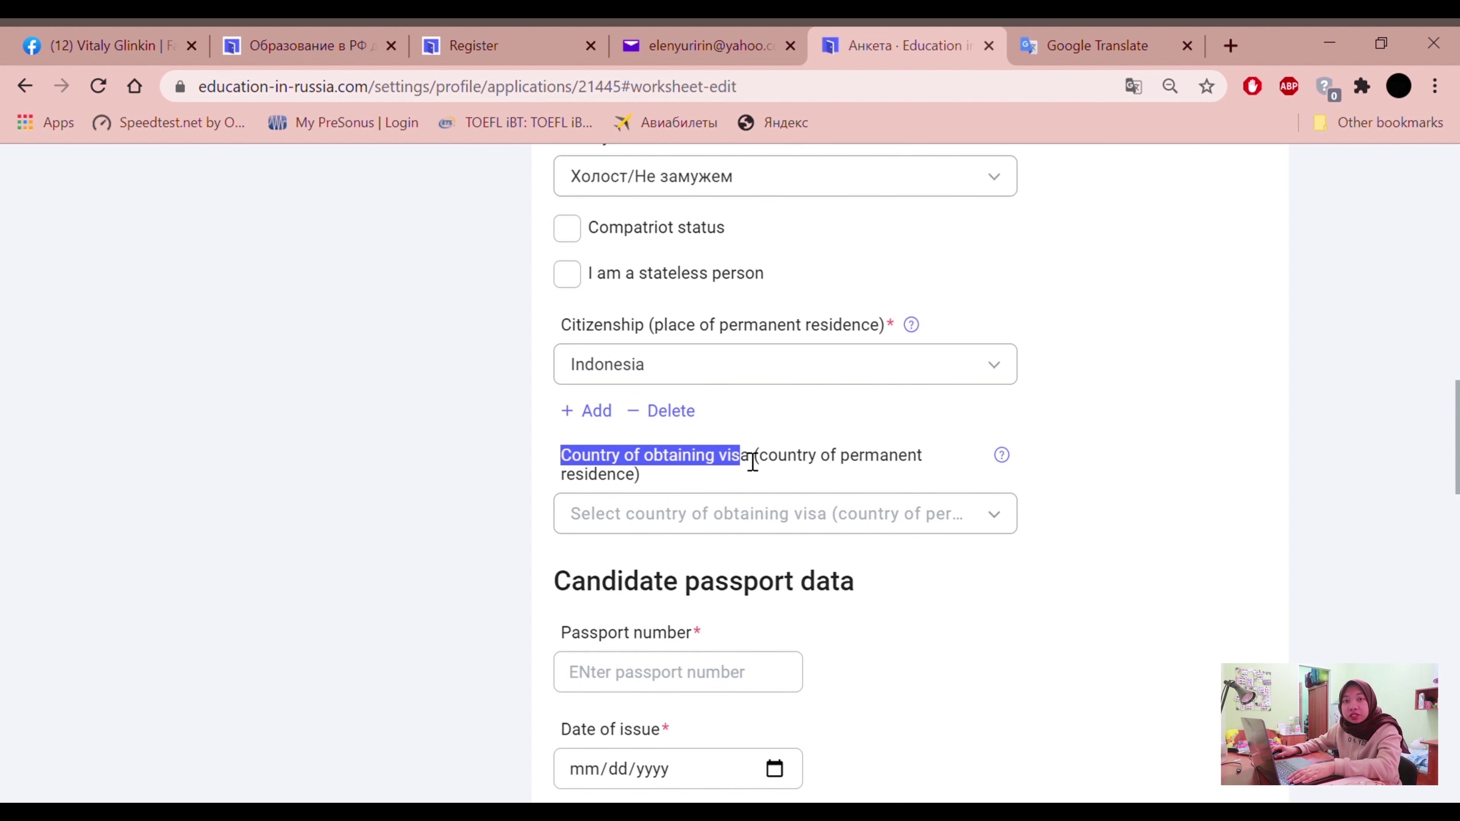
pyautogui.click(744, 515)
pyautogui.write('Indon')
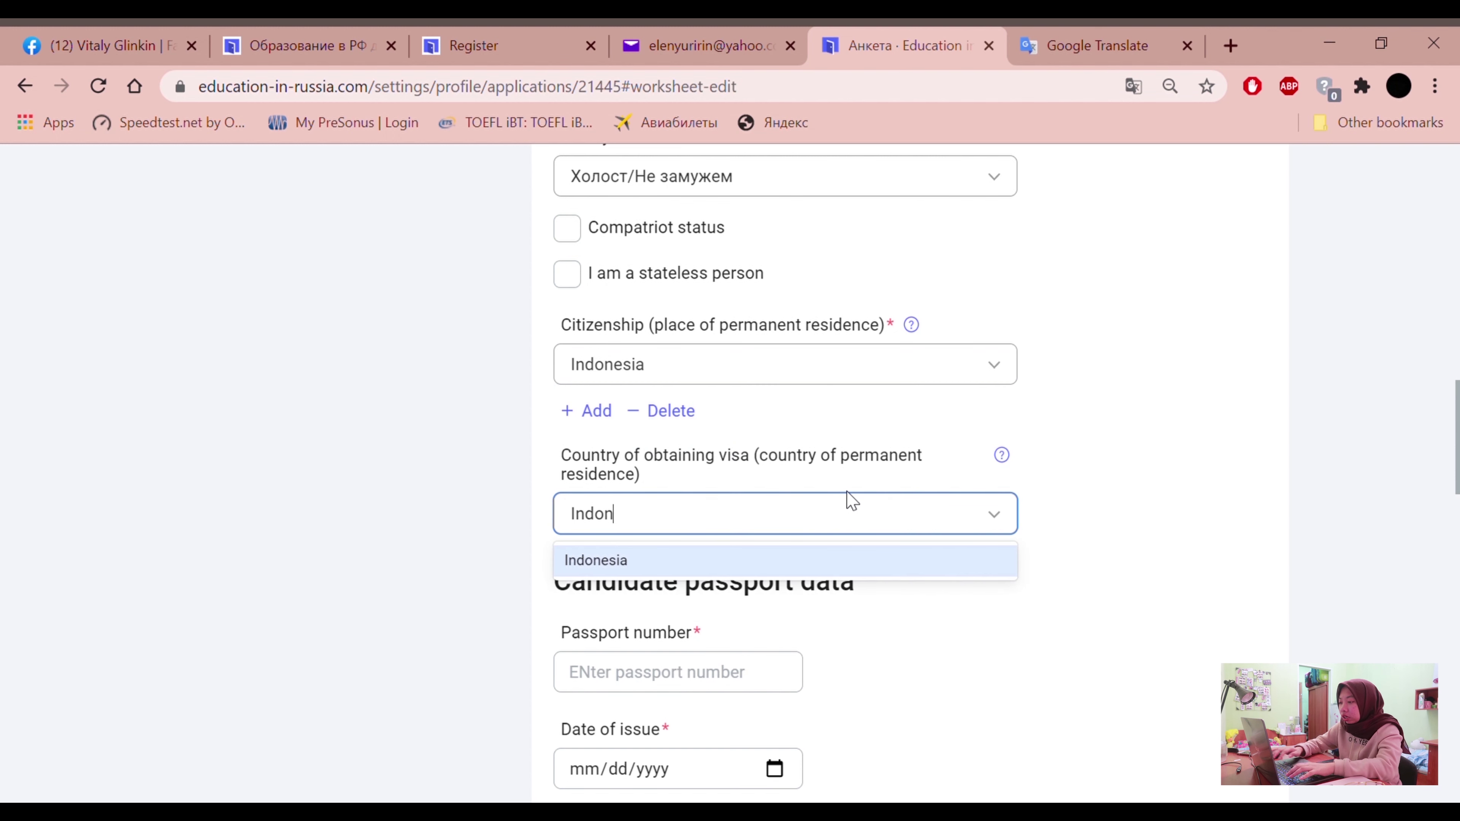
pyautogui.click(837, 558)
pyautogui.scroll(-2, 770, 561)
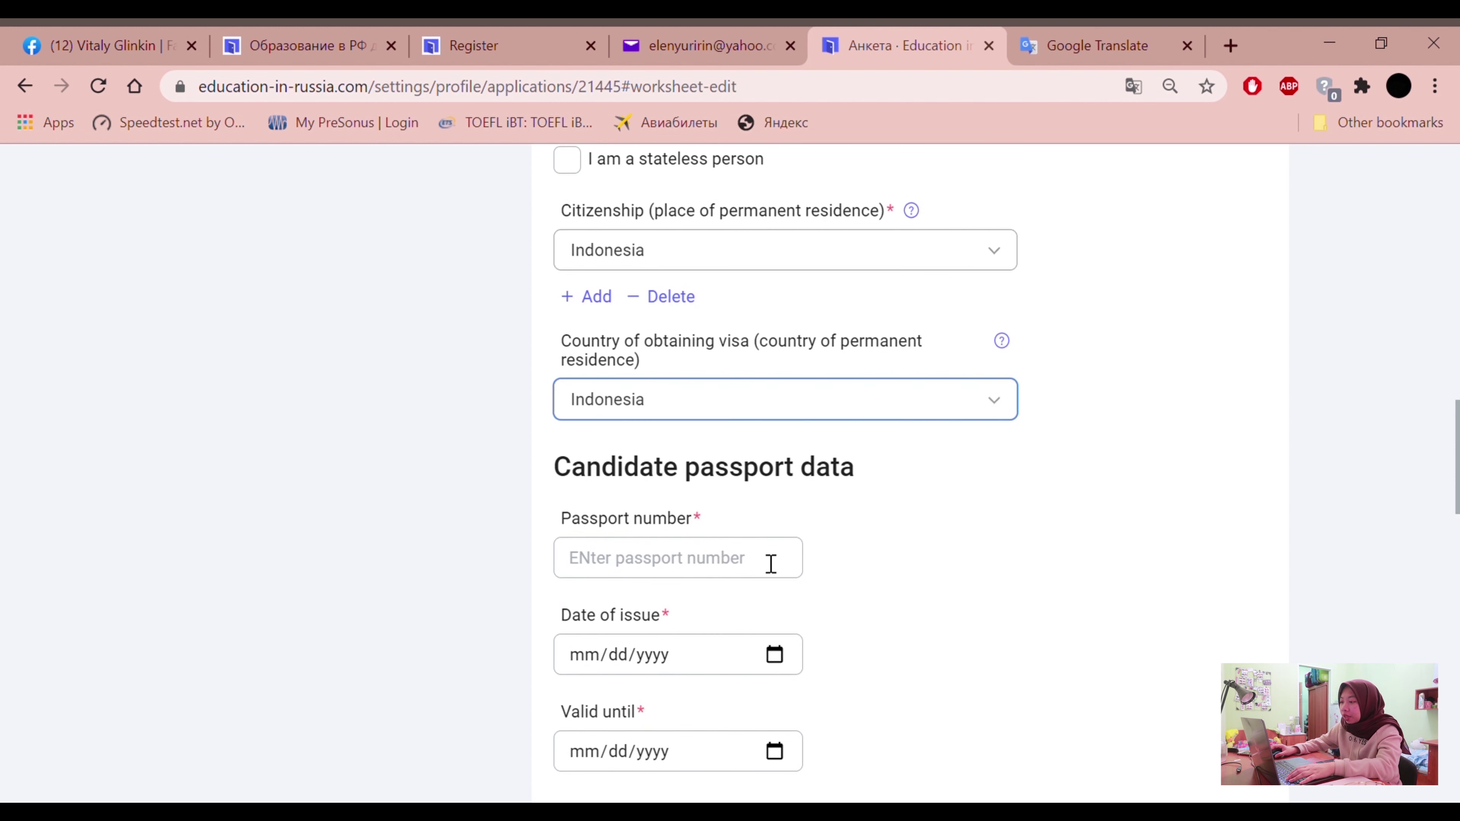
pyautogui.scroll(-2, 689, 541)
# Enter the applicant's passport number
pyautogui.click(701, 449)
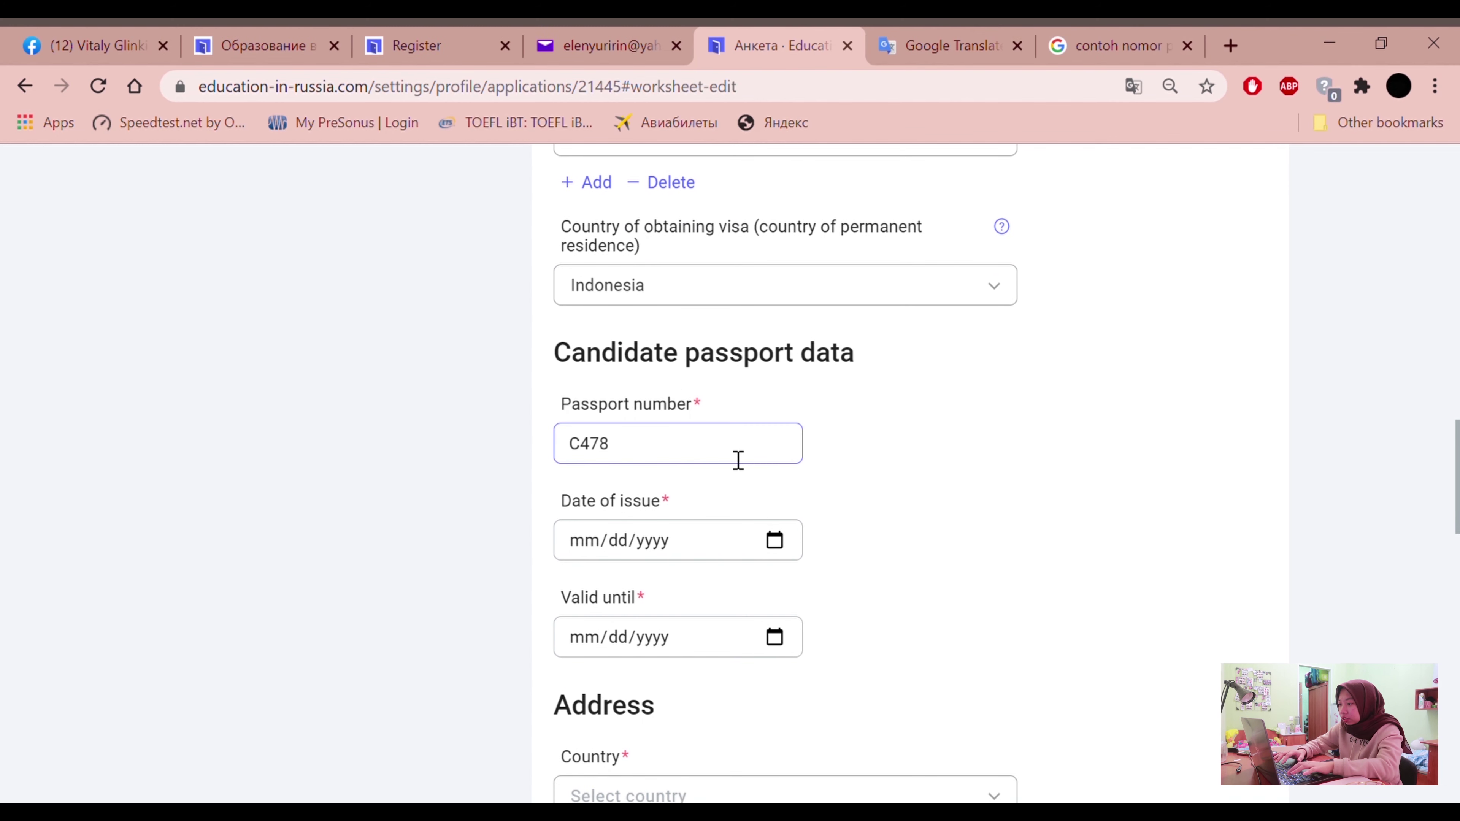
pyautogui.write('EKD')
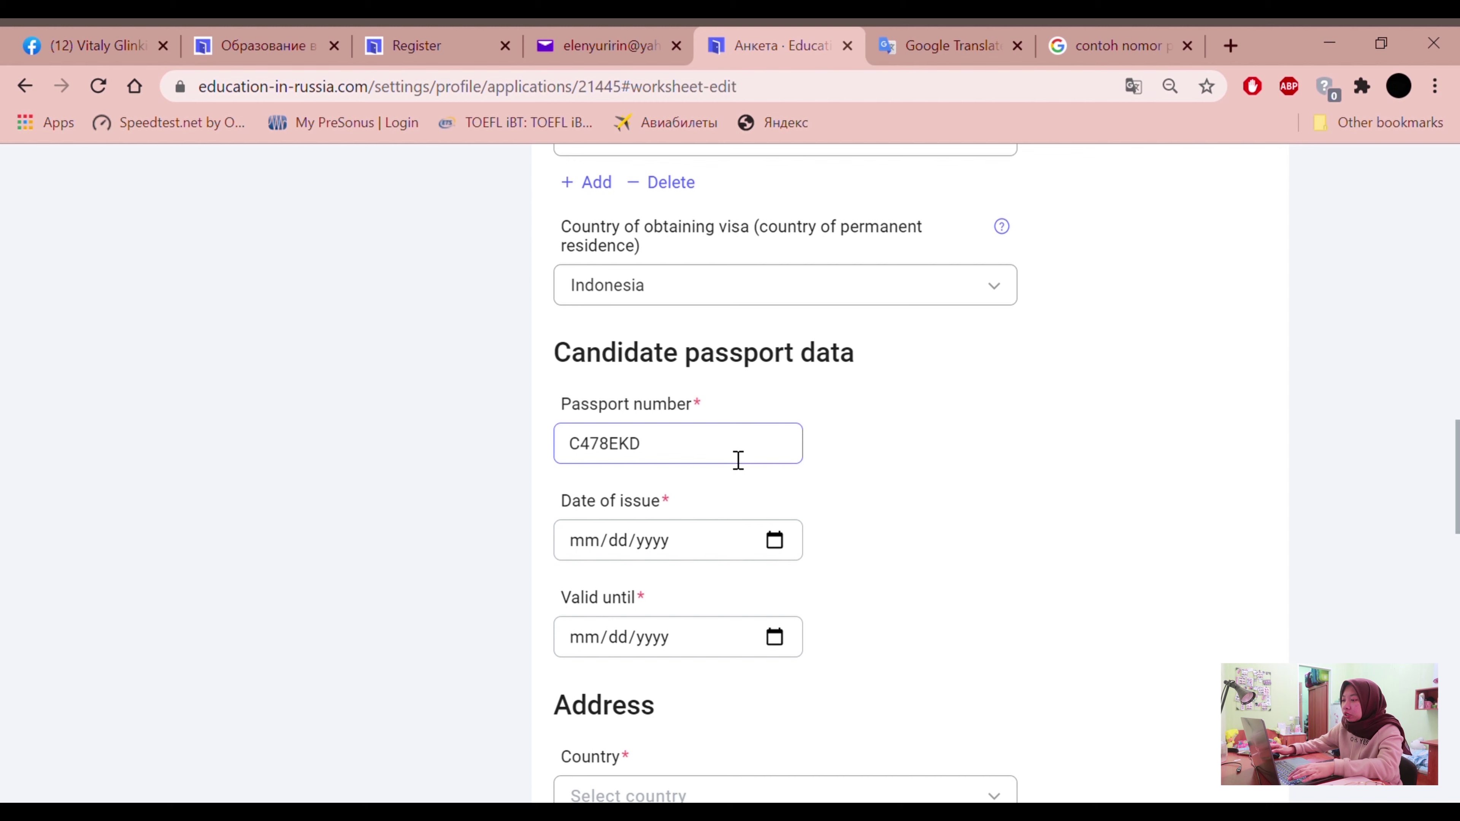
pyautogui.scroll(-2, 650, 460)
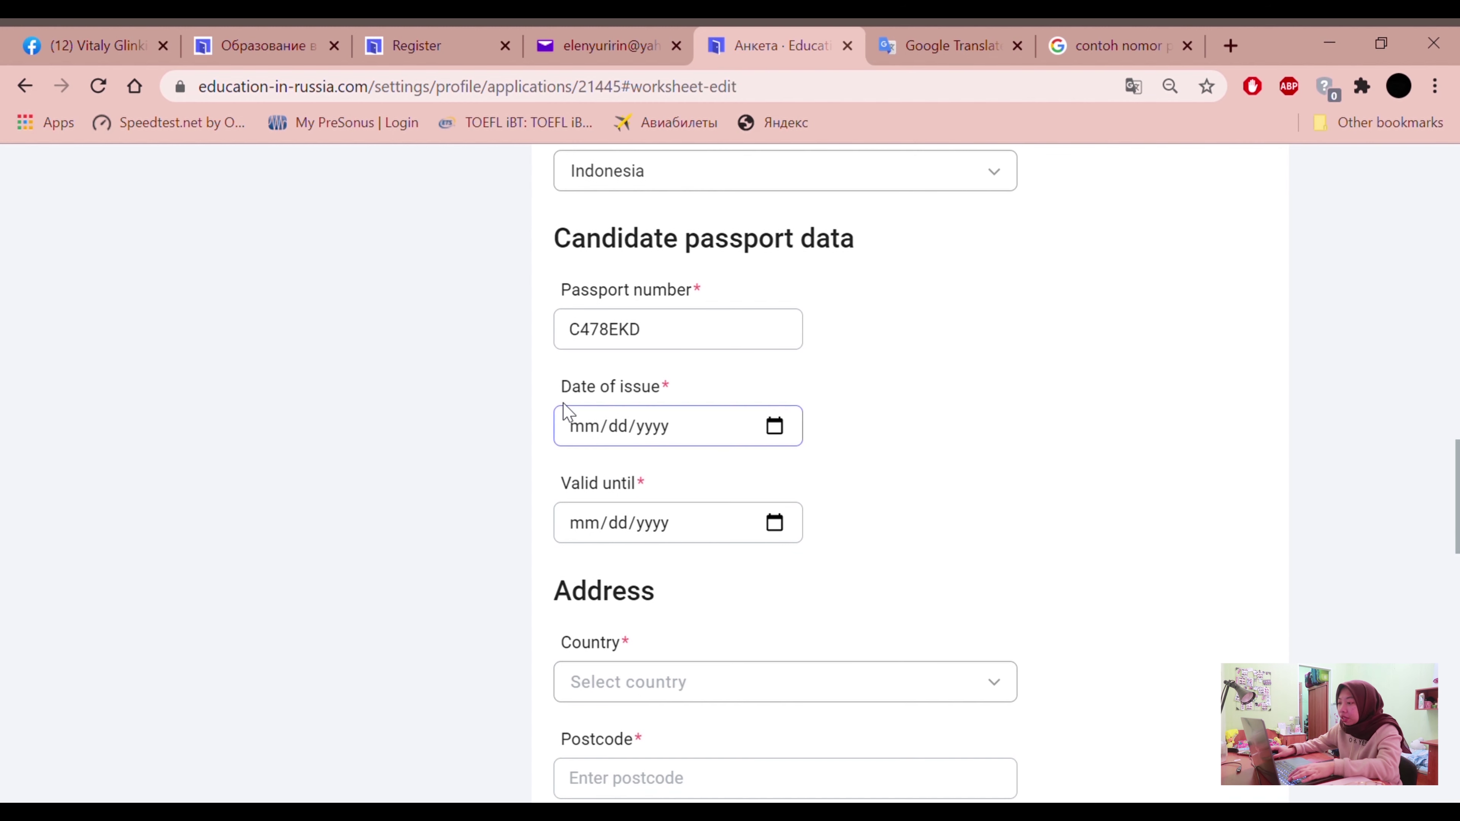
pyautogui.doubleClick(573, 389)
pyautogui.click(679, 386)
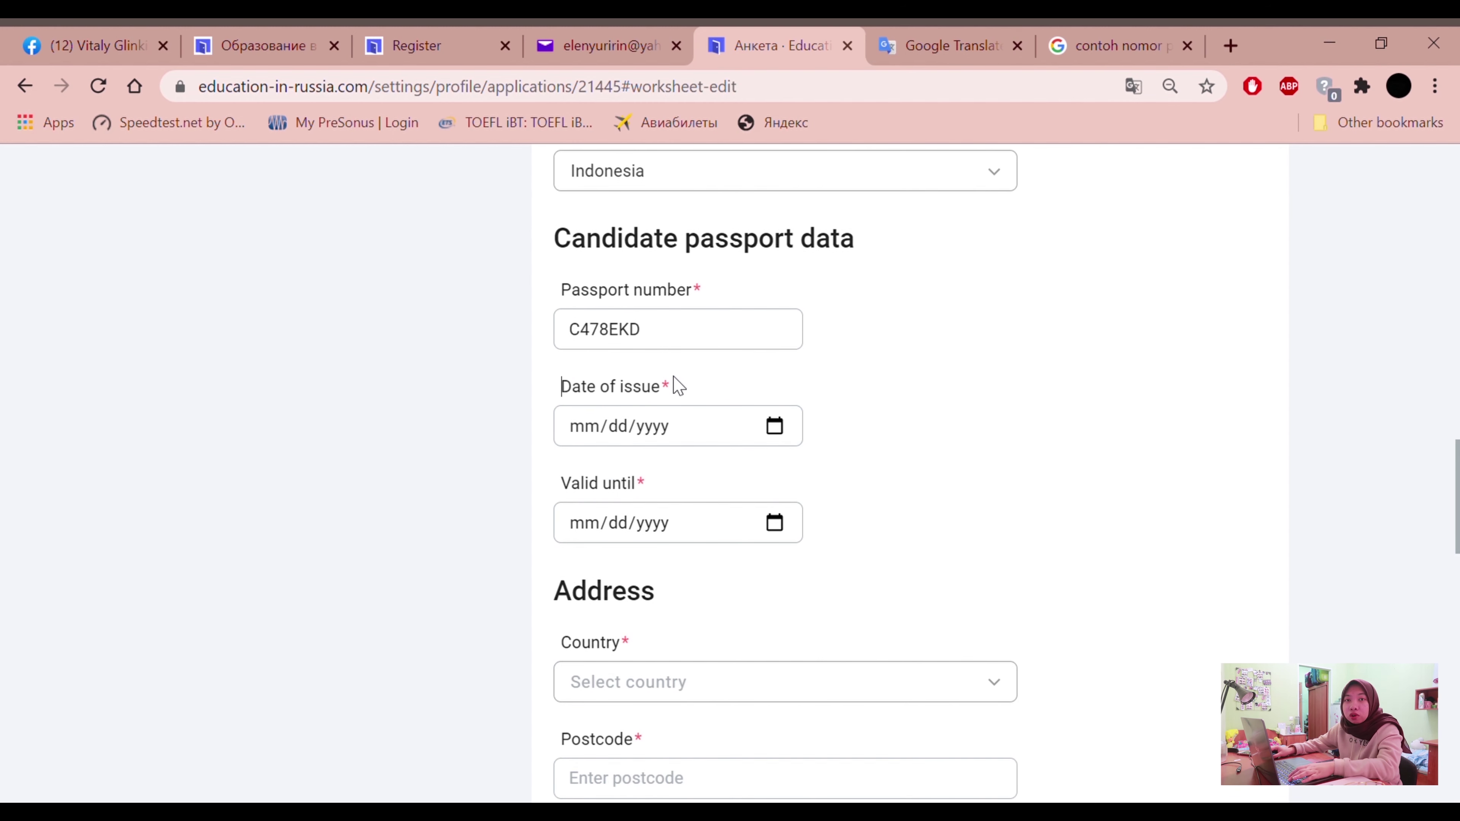
# Set passport issue date 12/01/2021 and Valid until date 12/01/2024
pyautogui.click(588, 434)
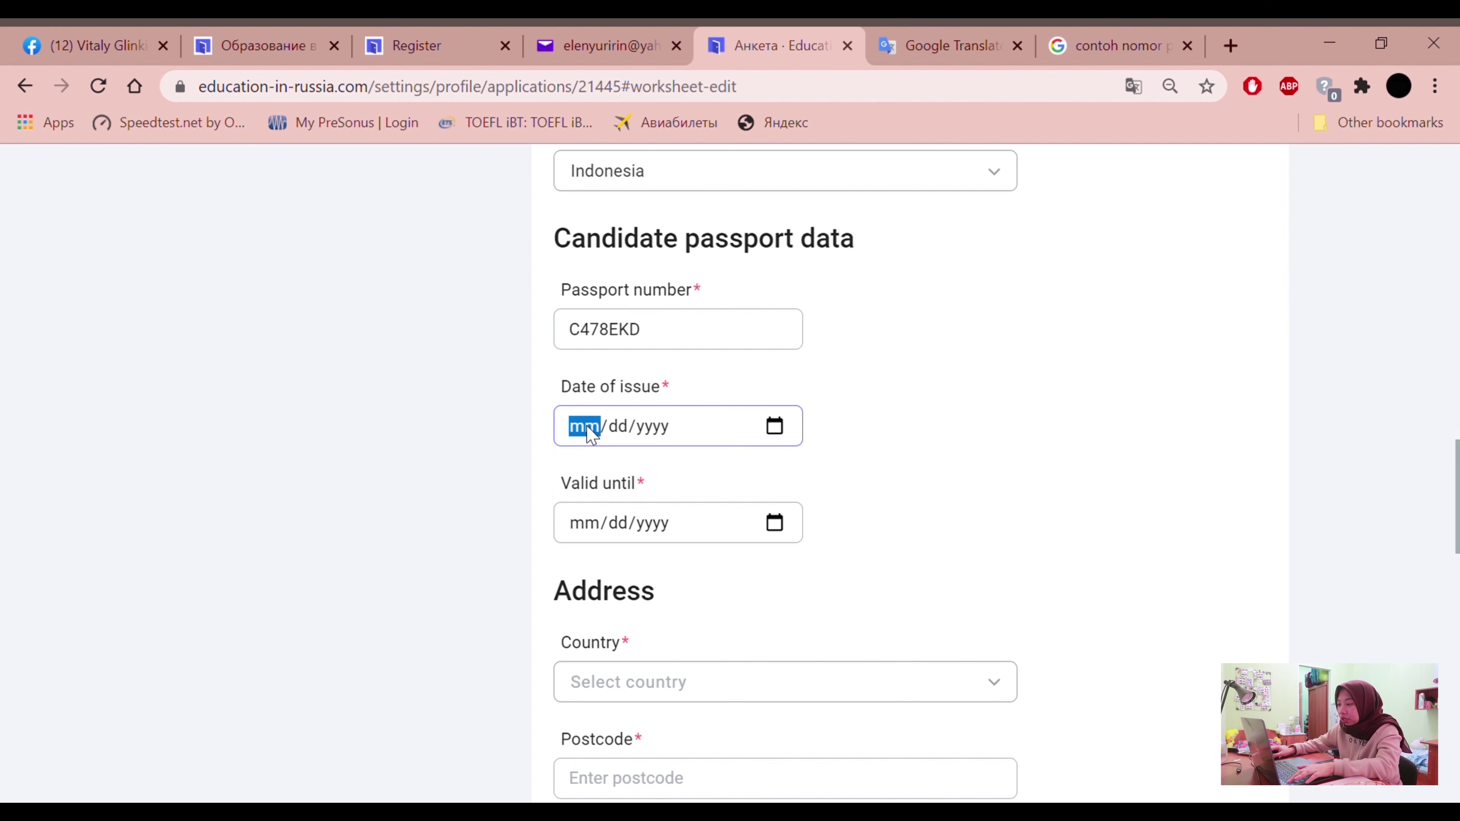
pyautogui.write('12/')
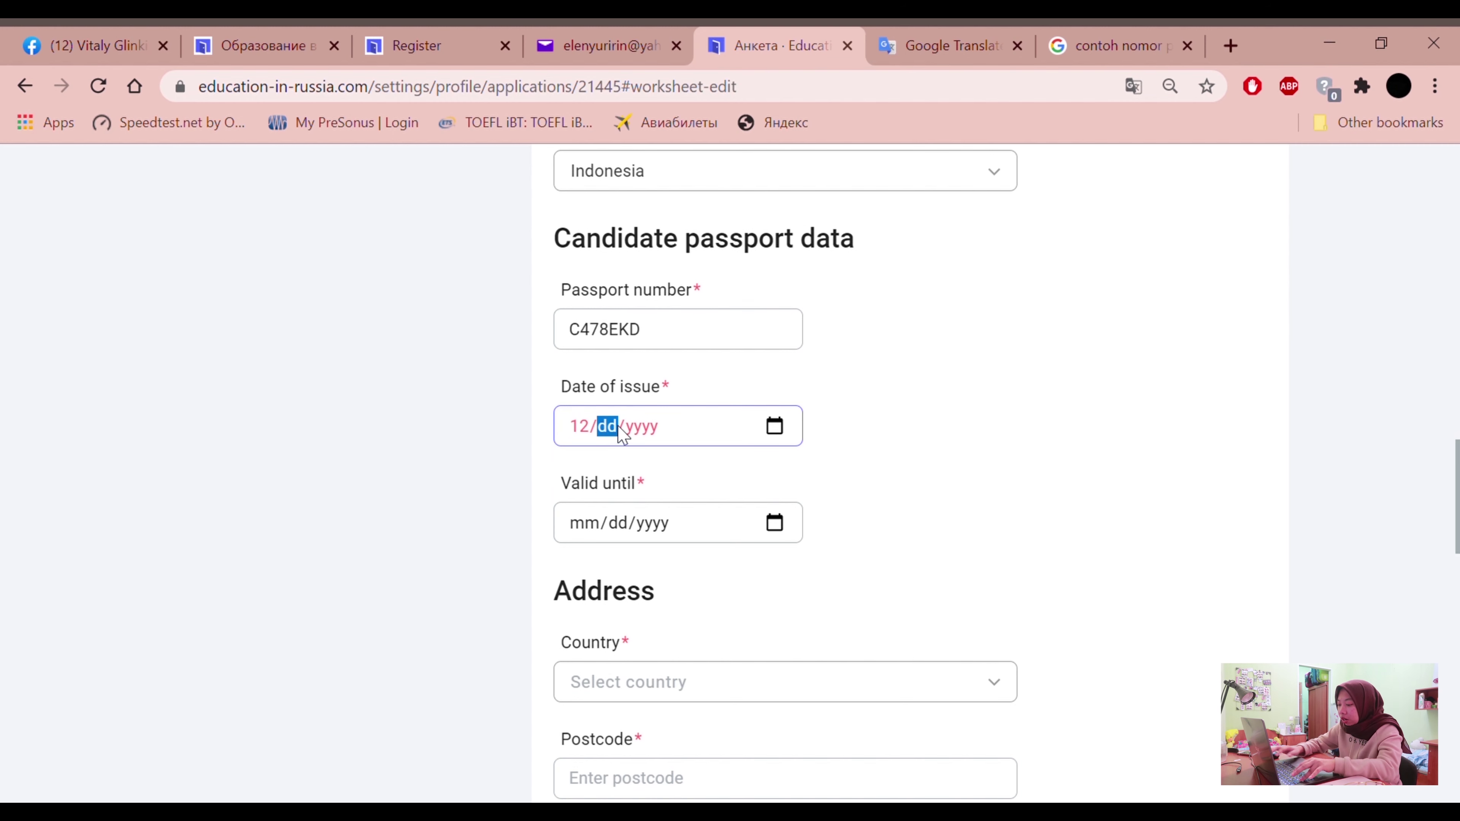
pyautogui.write('01/')
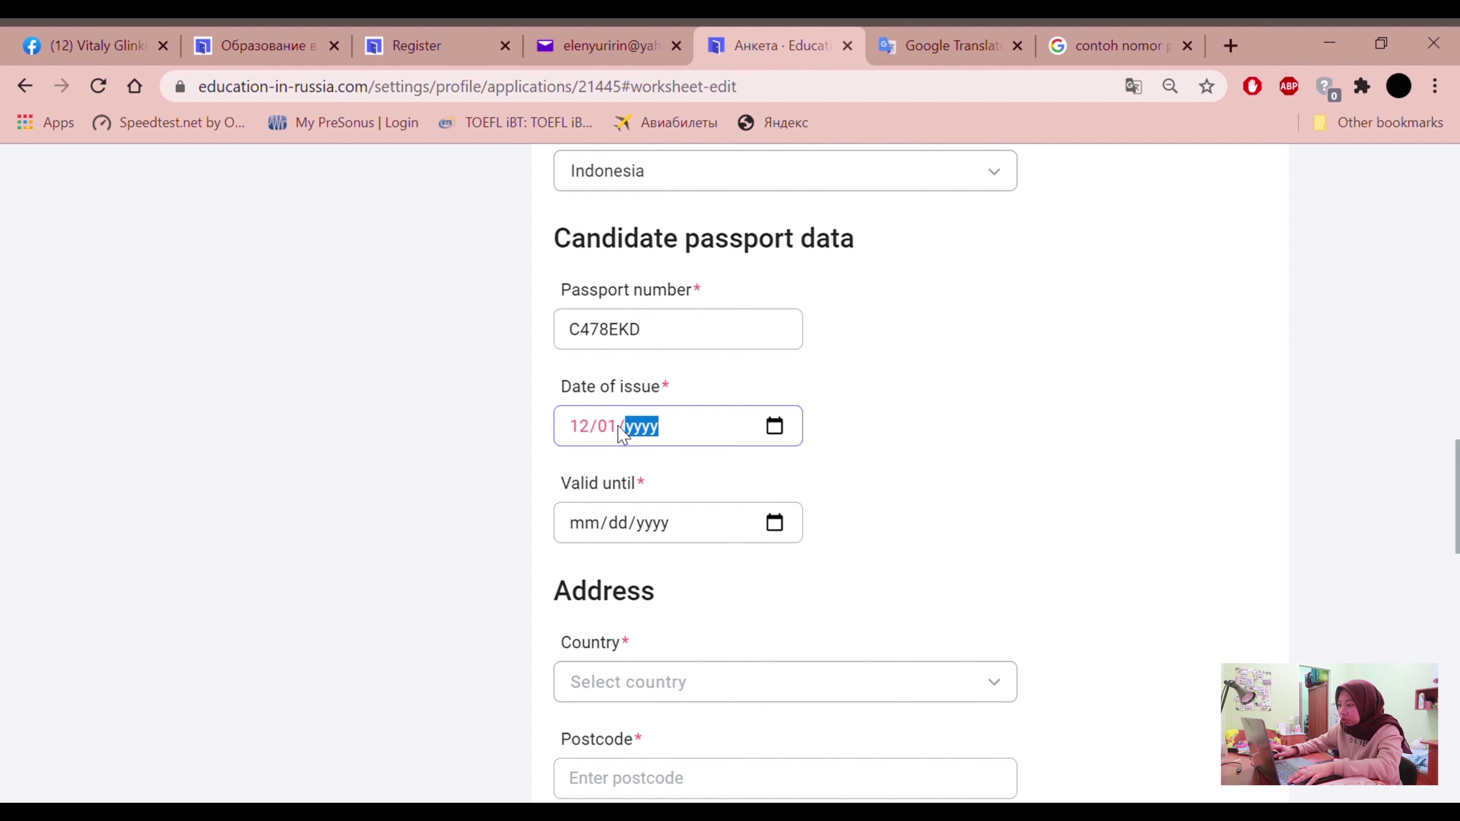
pyautogui.write('2021')
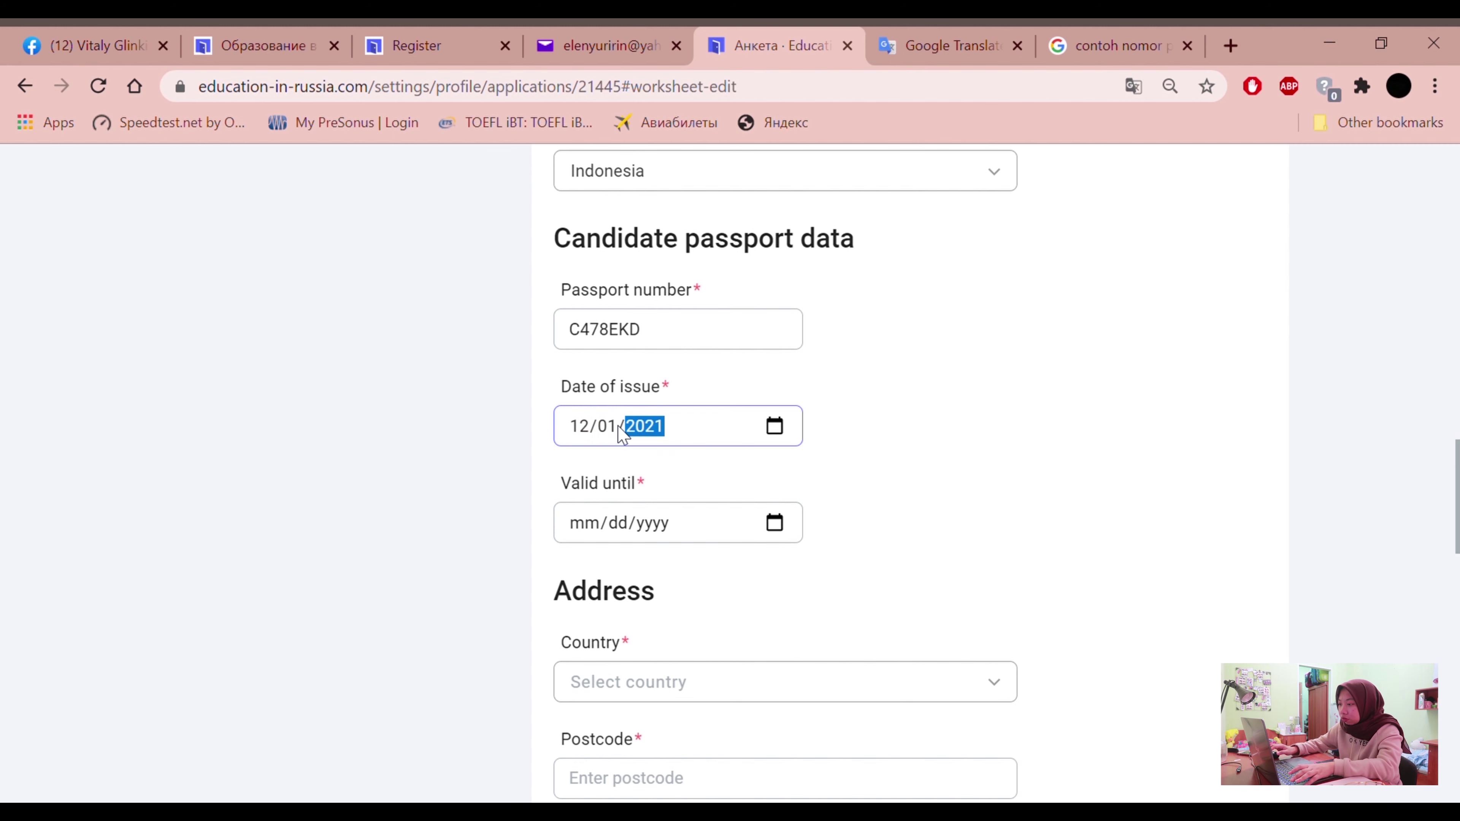
pyautogui.click(651, 529)
pyautogui.write('2024')
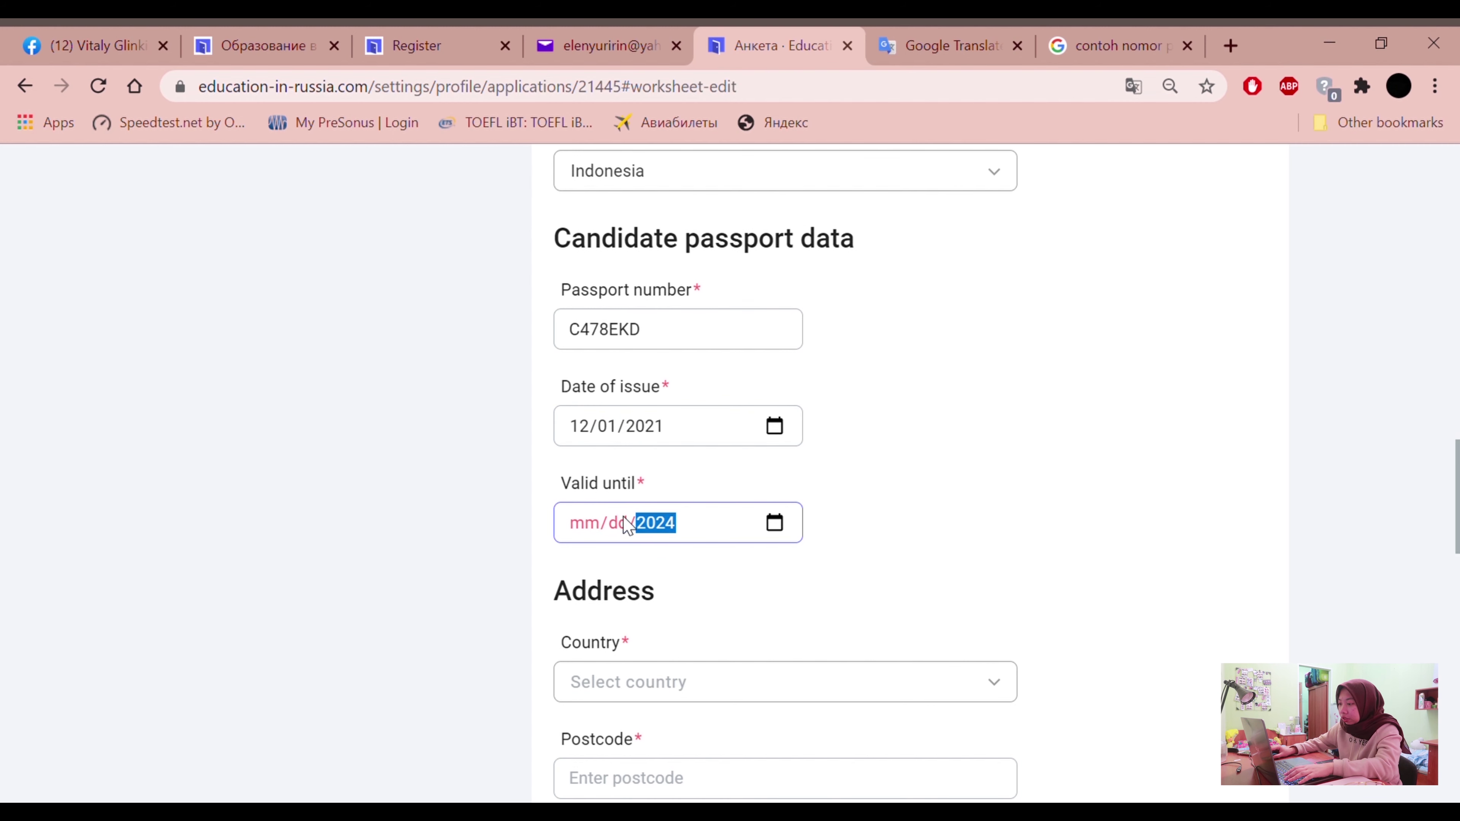
pyautogui.click(619, 524)
pyautogui.write('01')
pyautogui.click(584, 524)
pyautogui.write('12')
pyautogui.click(469, 499)
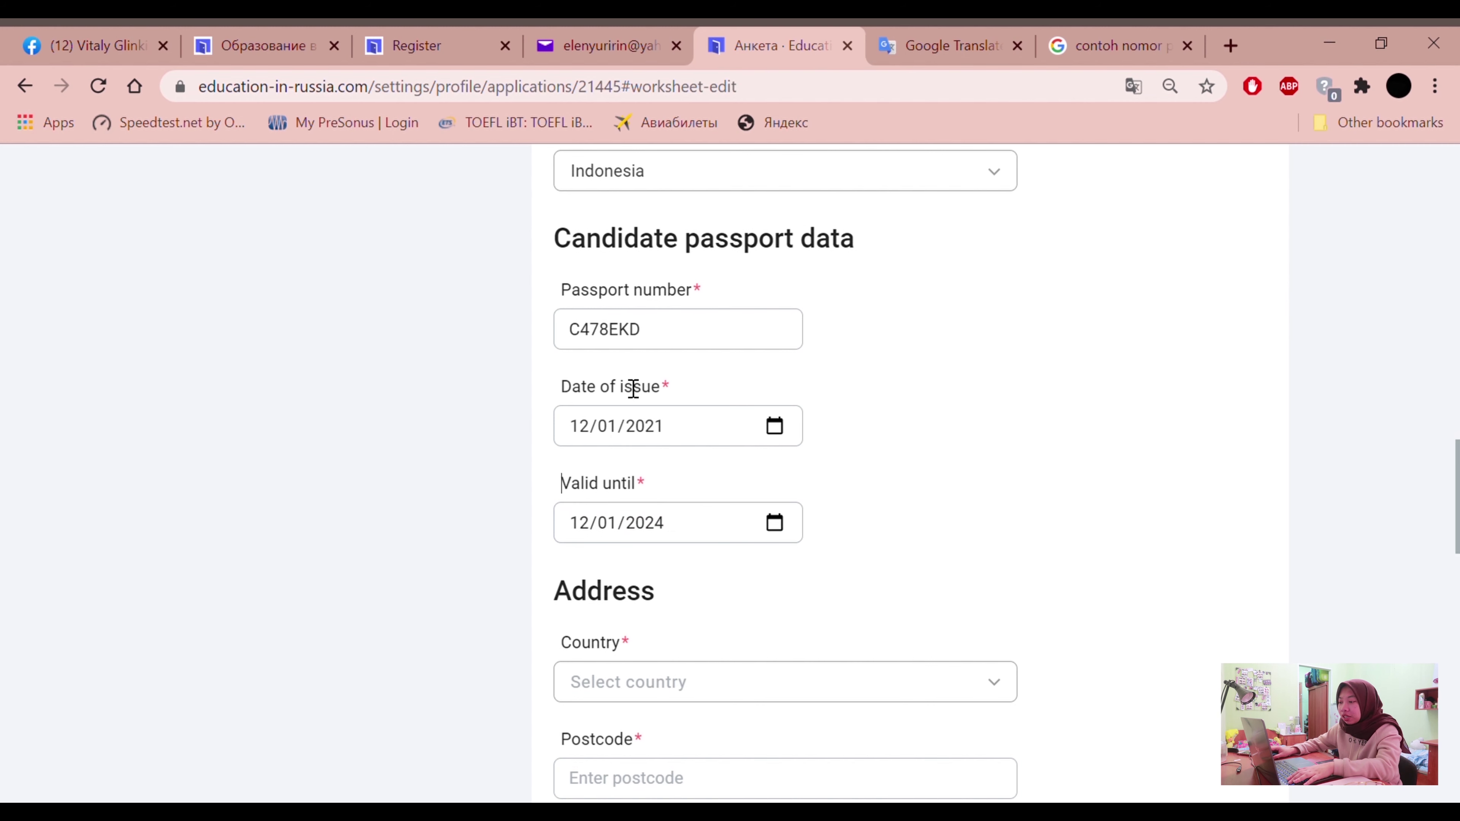
pyautogui.scroll(-4, 789, 525)
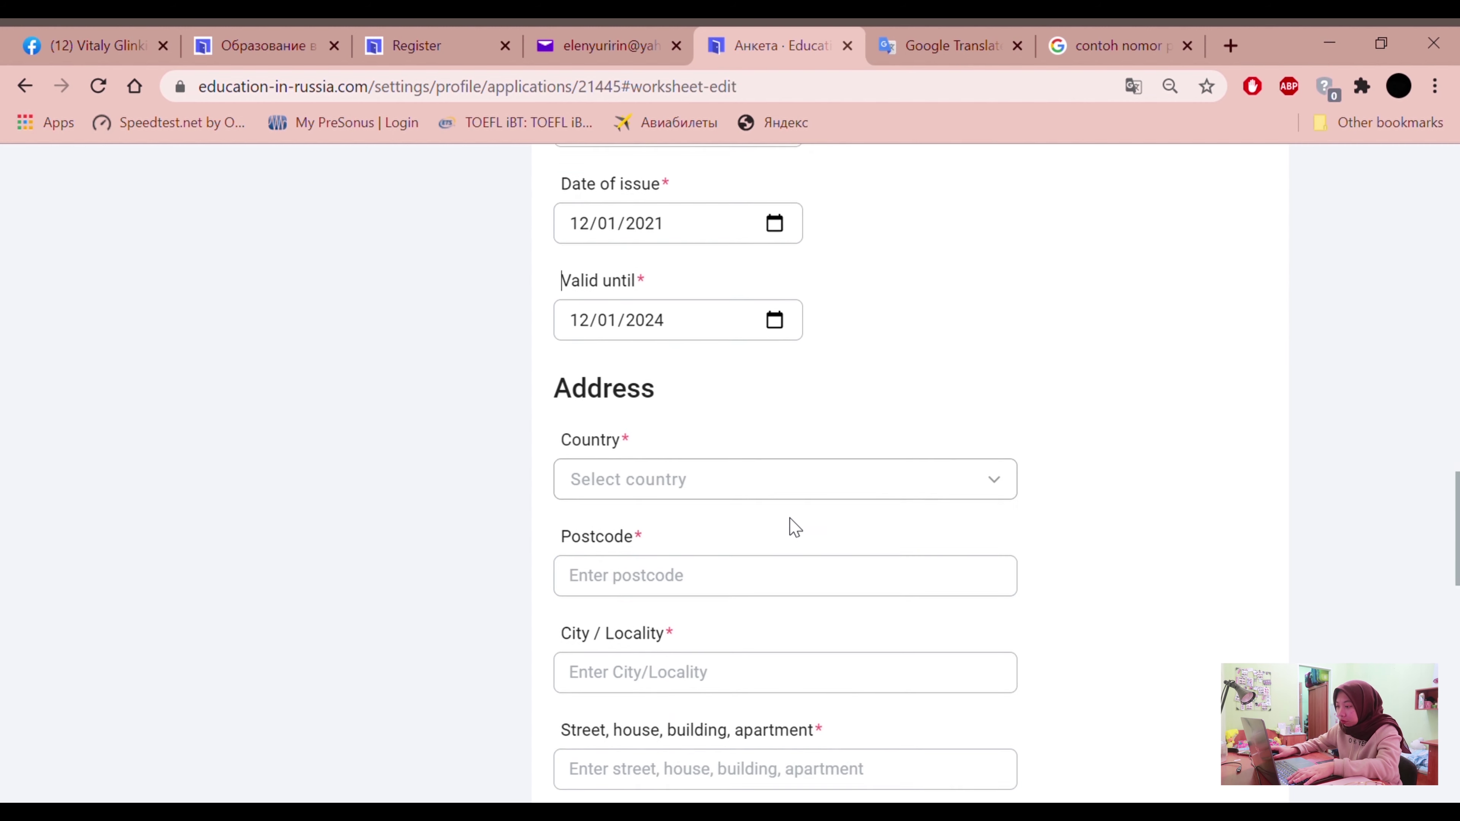
# Set the address country to Indonesia and enter the postcode
pyautogui.click(771, 454)
pyautogui.write('iNDONE')
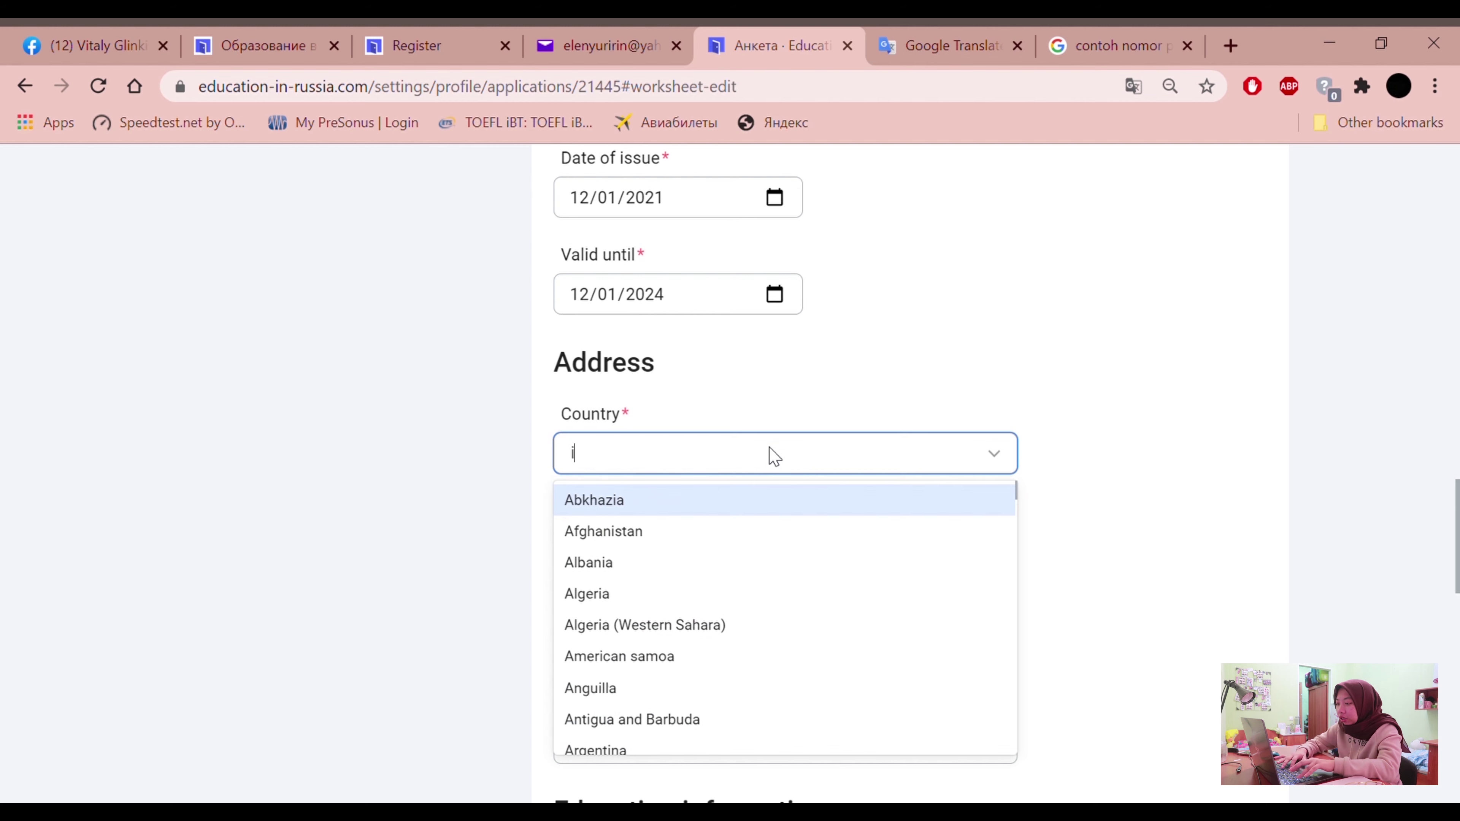
pyautogui.click(750, 501)
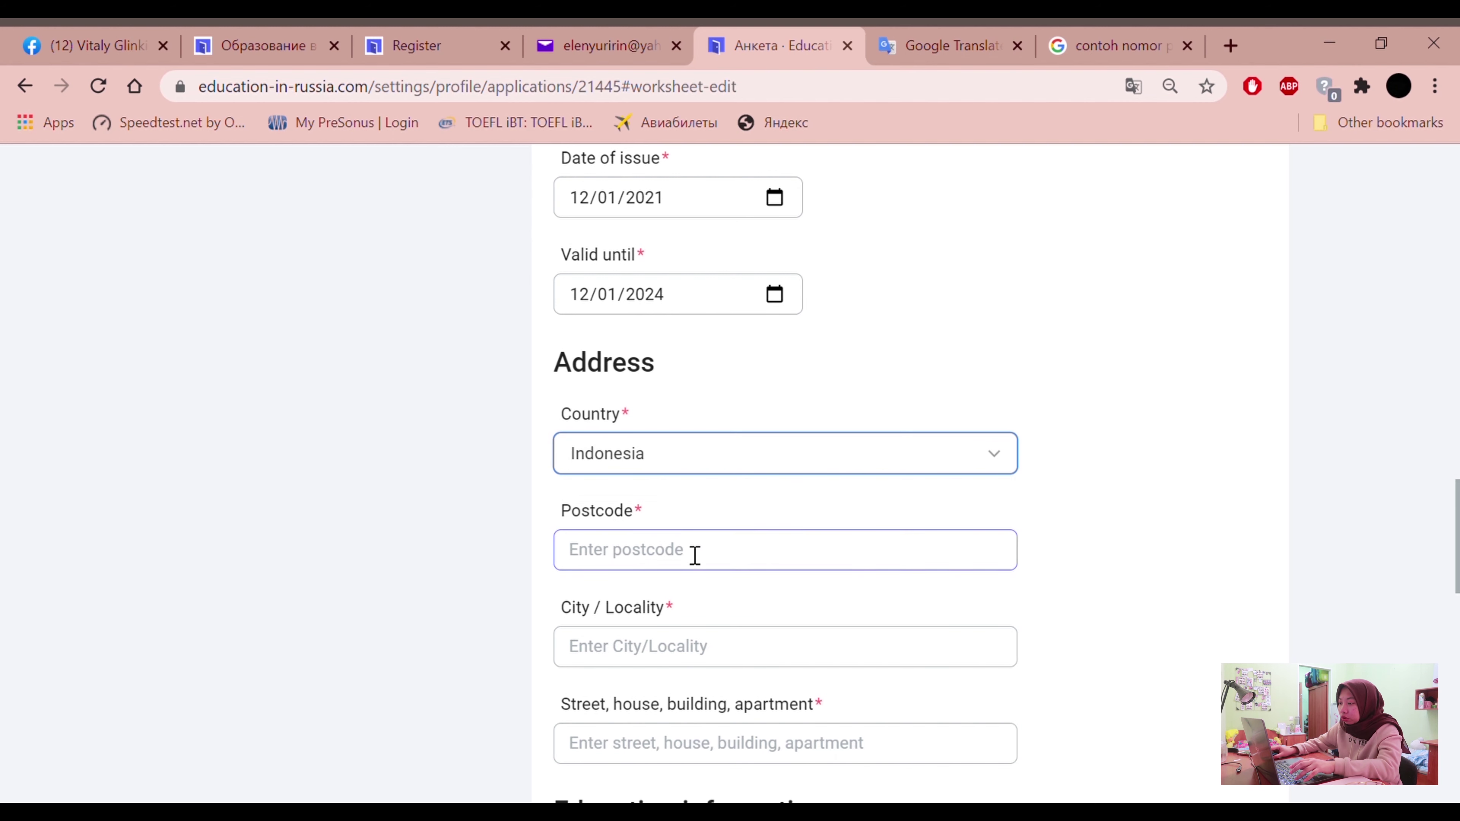
pyautogui.click(694, 554)
pyautogui.scroll(-2, 414, 506)
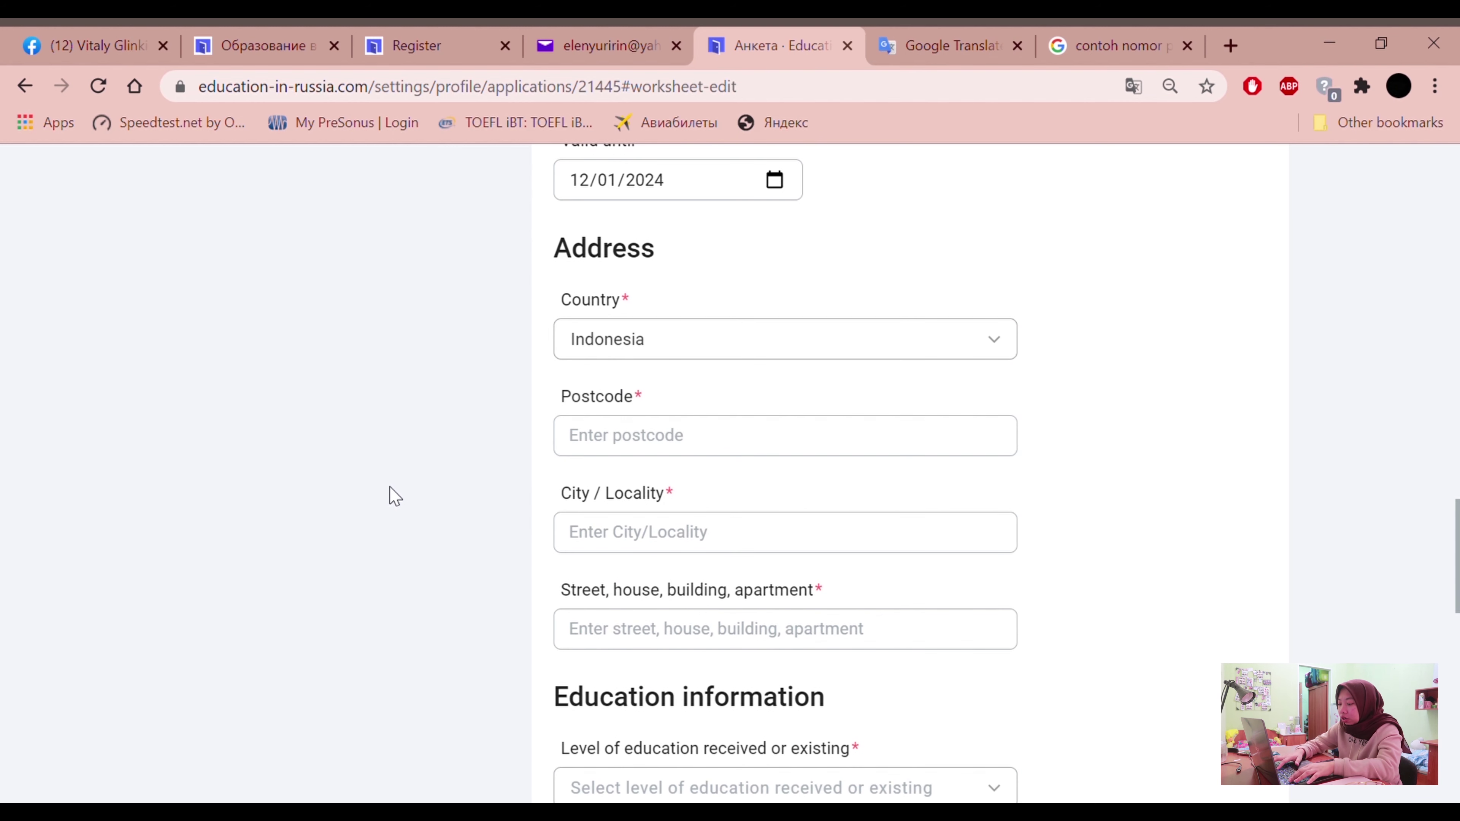
pyautogui.write('78')
pyautogui.press('BackSpace')
pyautogui.press('BackSpace')
pyautogui.write('62011')
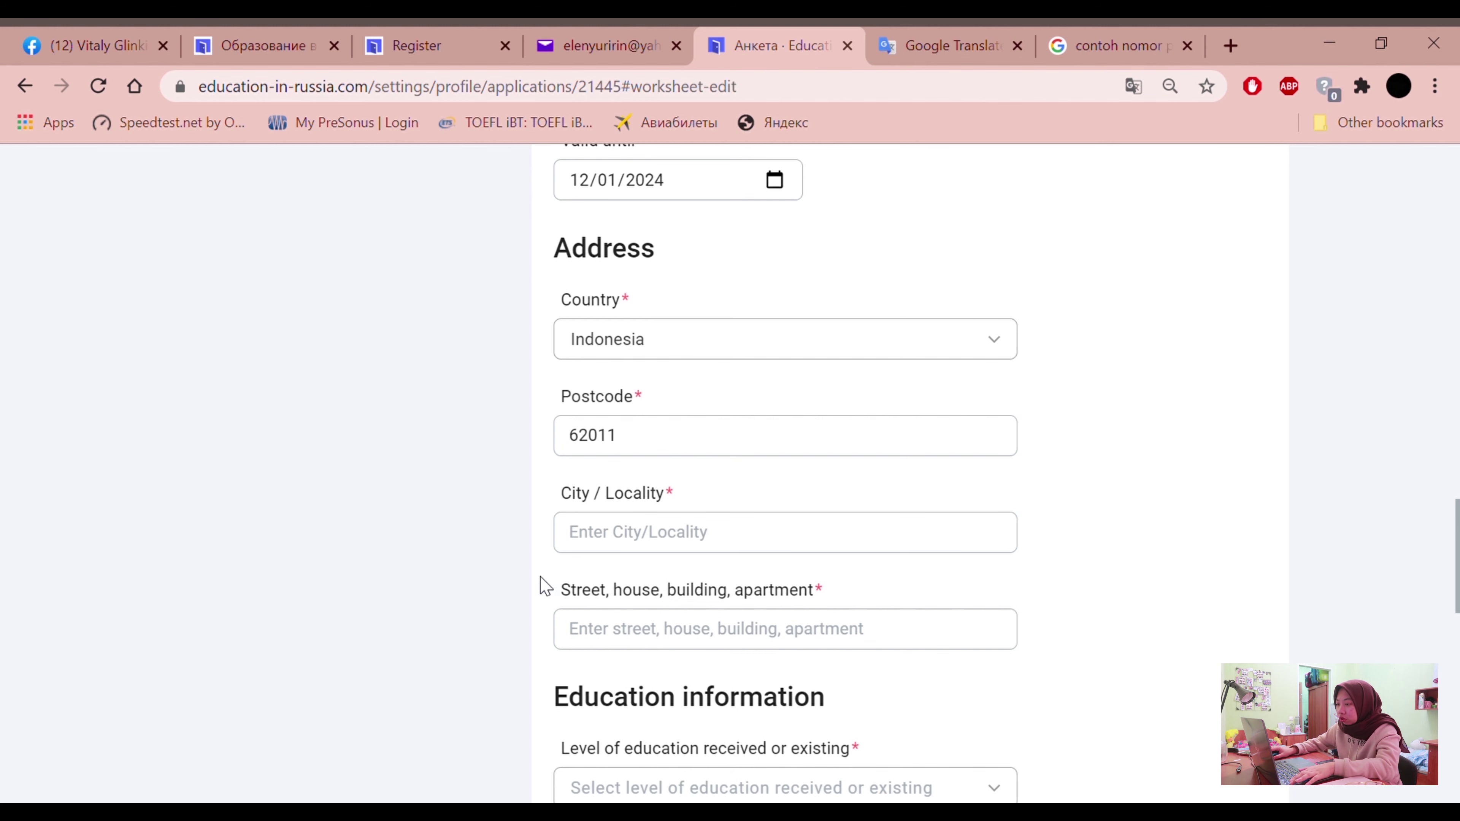
# Enter the applicant's city and street address
pyautogui.scroll(-2, 538, 587)
pyautogui.click(646, 425)
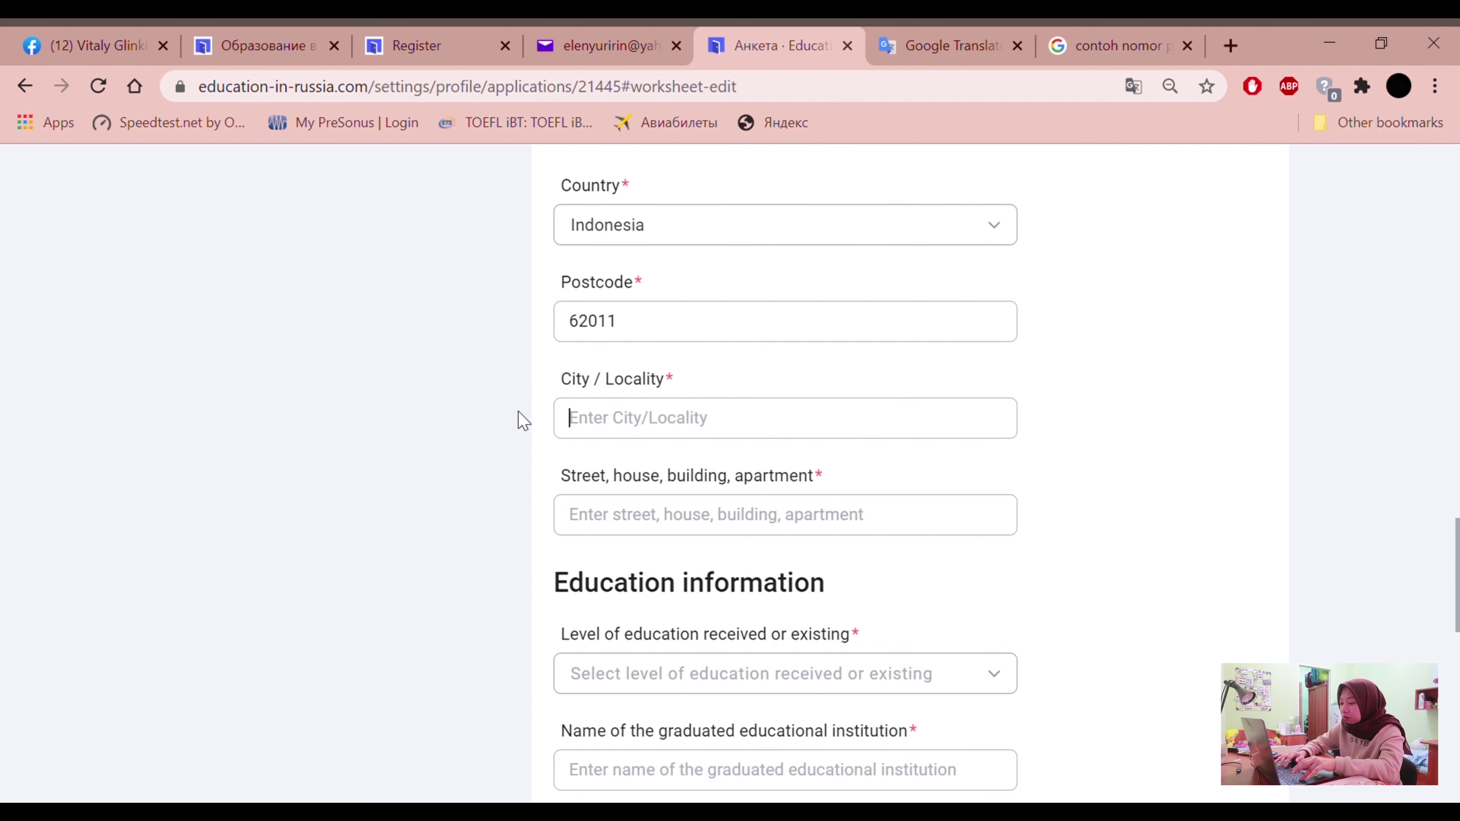
pyautogui.write('Banu')
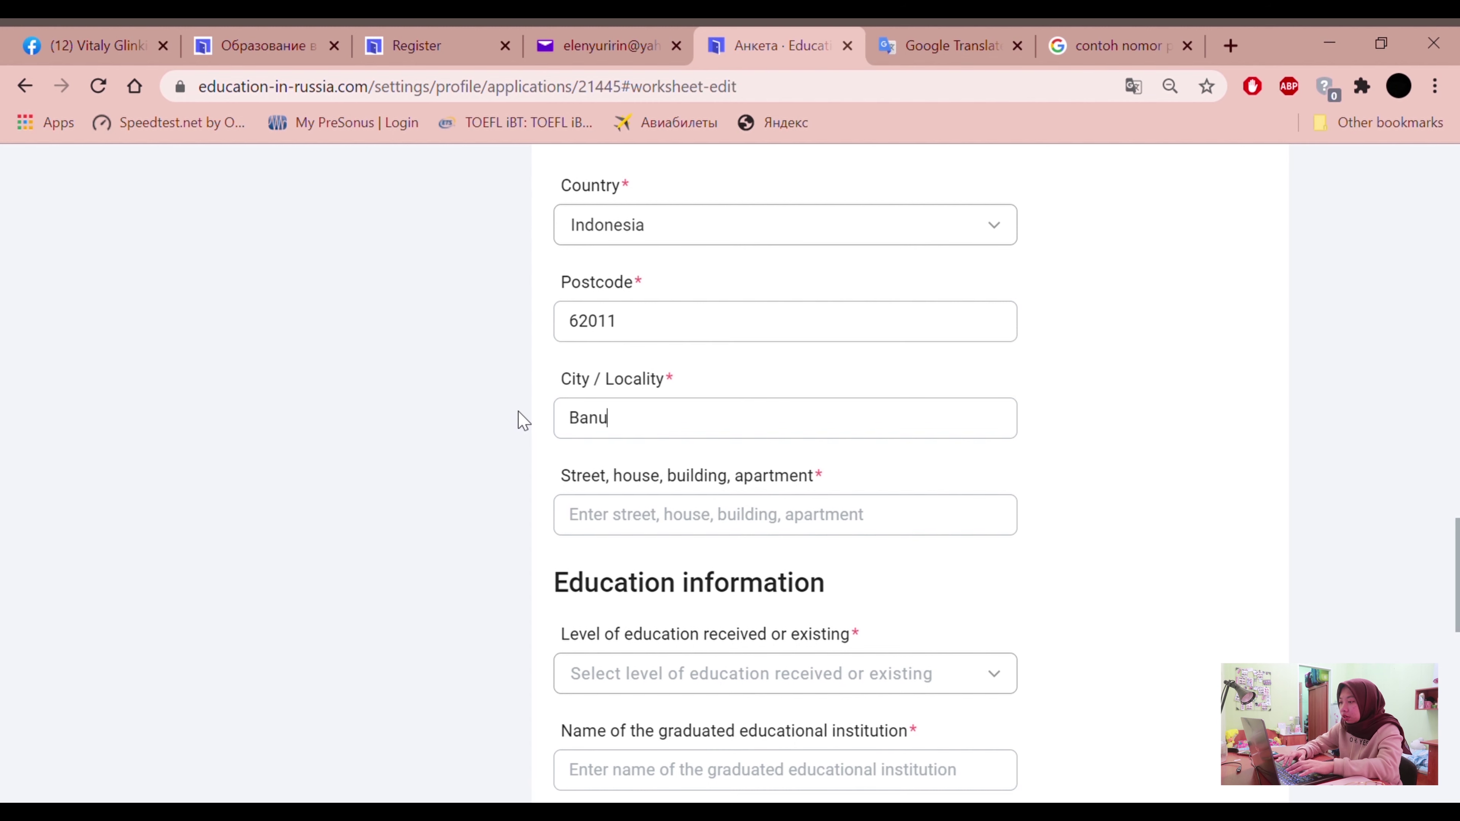
pyautogui.press('BackSpace')
pyautogui.write('dung')
pyautogui.click(611, 533)
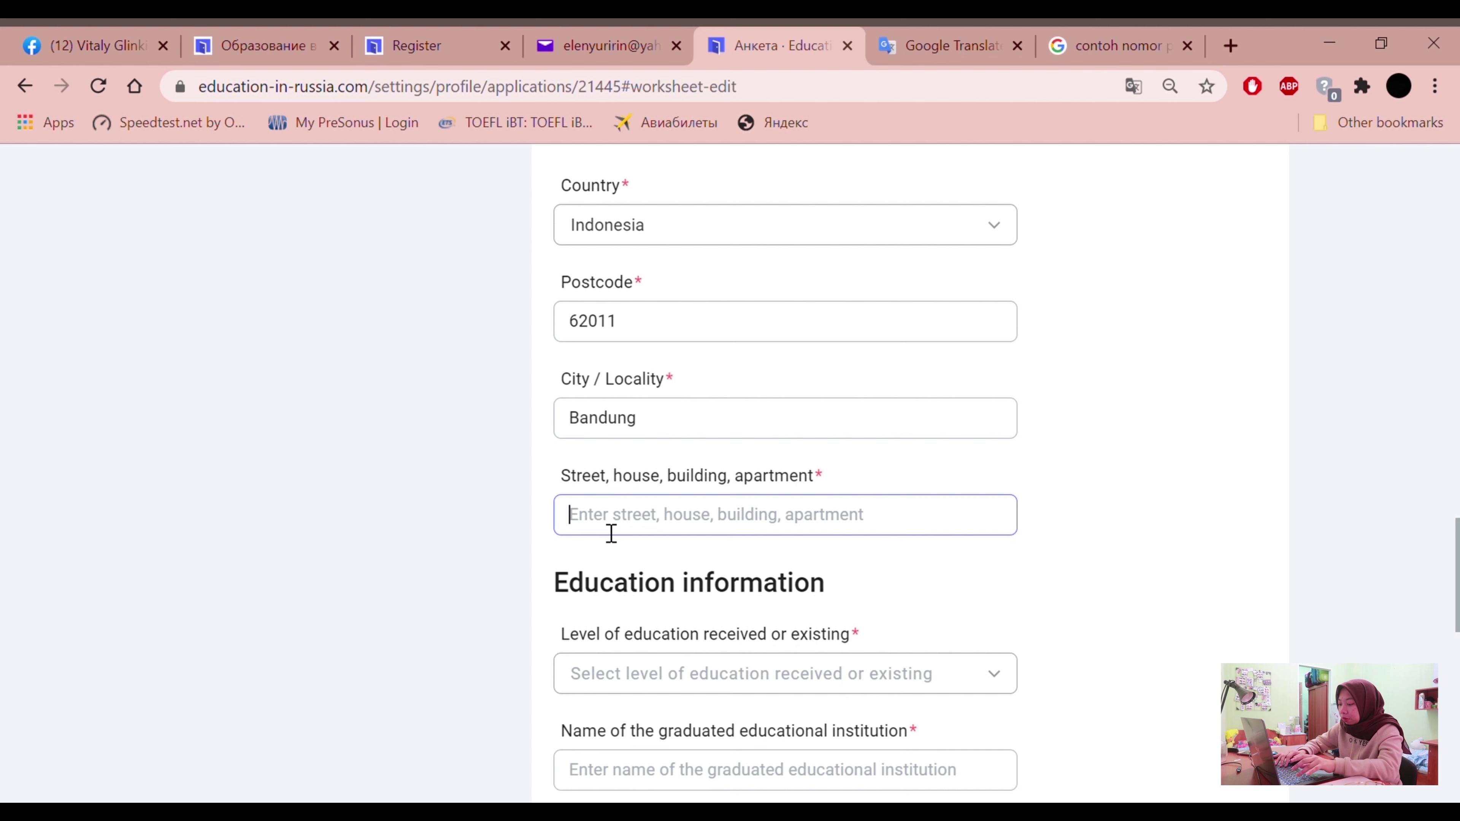
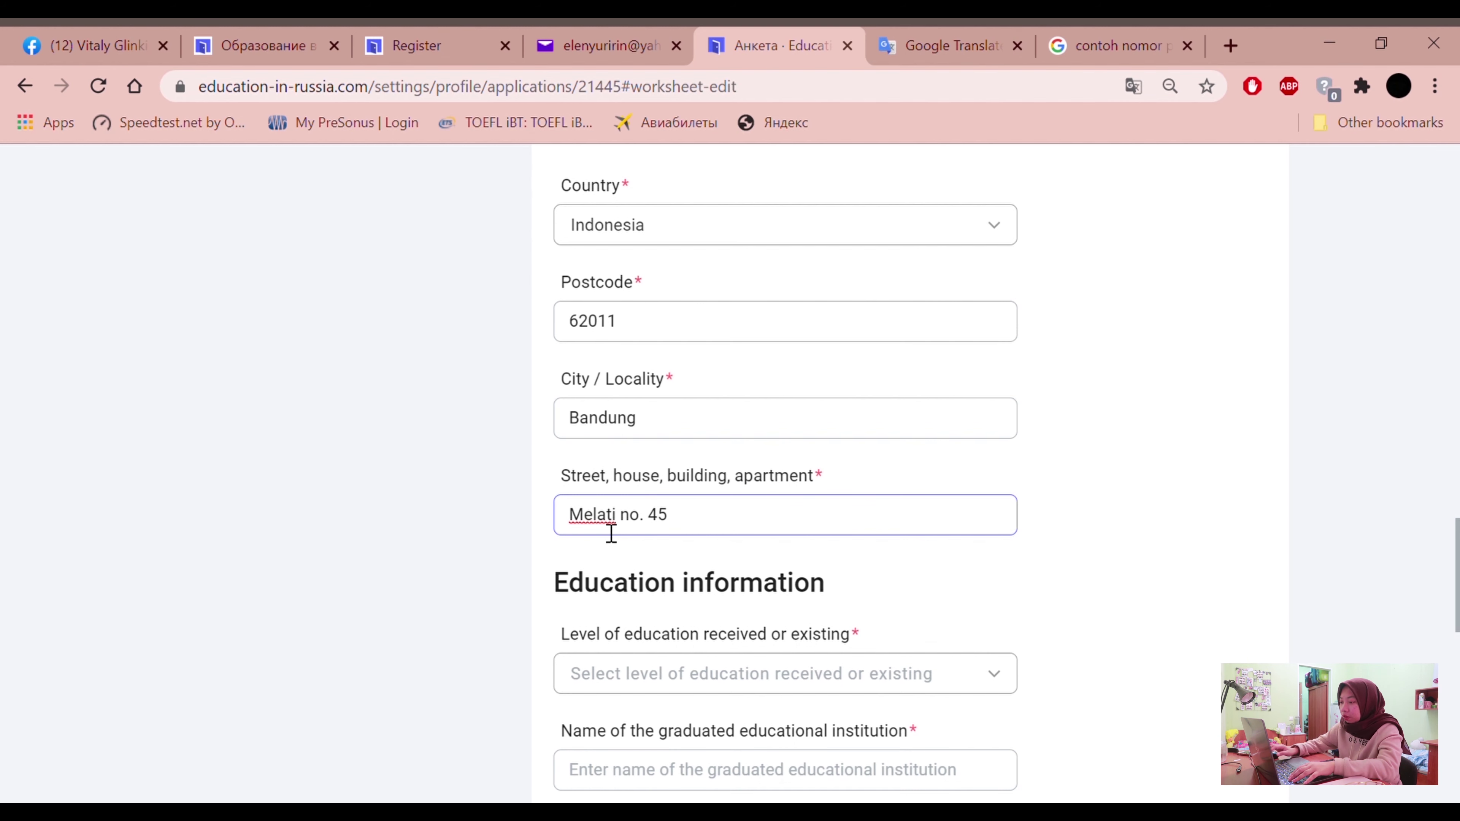
pyautogui.scroll(-2, 611, 534)
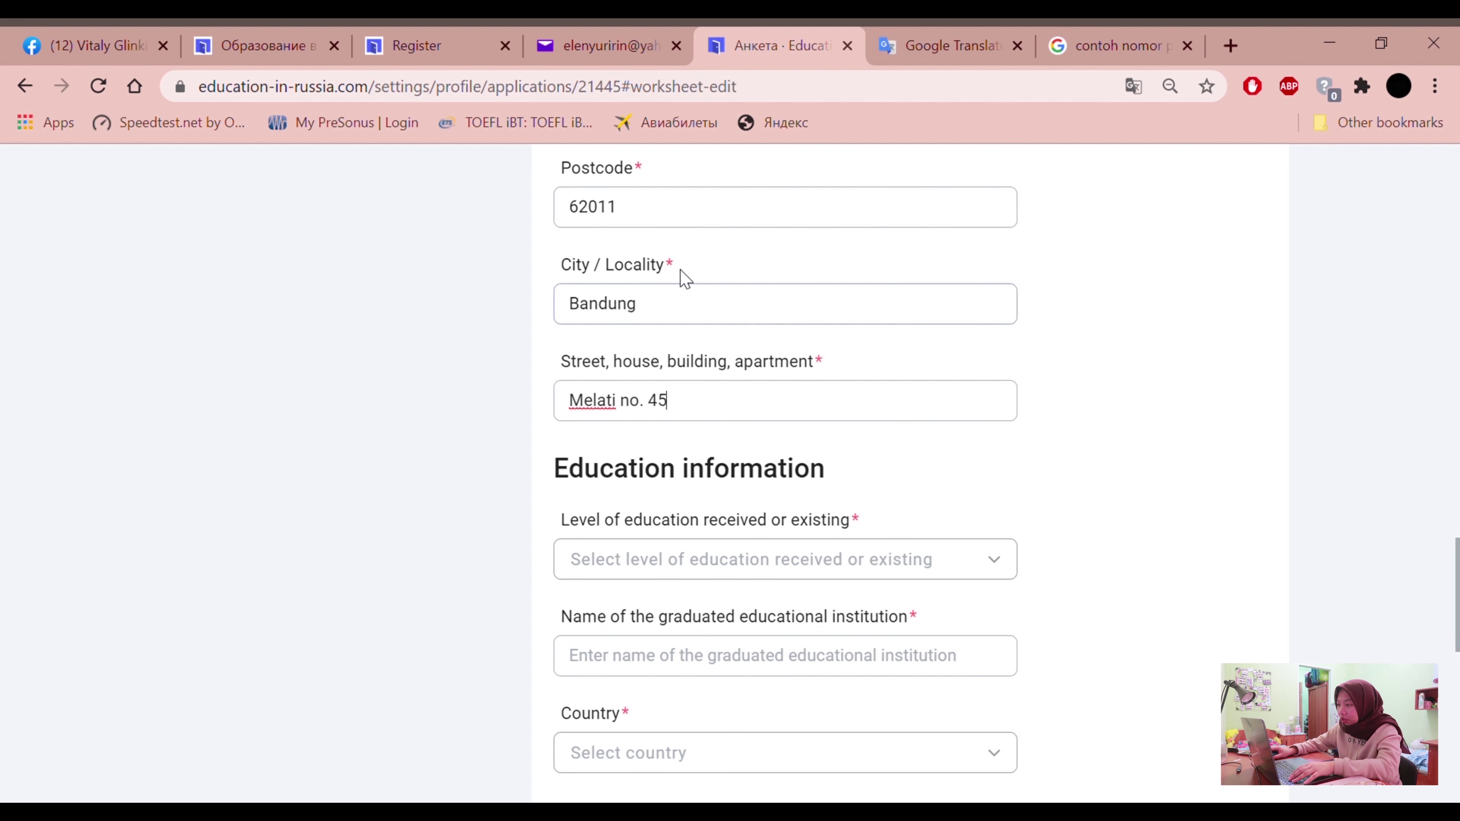
pyautogui.moveTo(563, 371); pyautogui.dragTo(827, 345)
pyautogui.click(828, 344)
pyautogui.moveTo(669, 368); pyautogui.dragTo(818, 369)
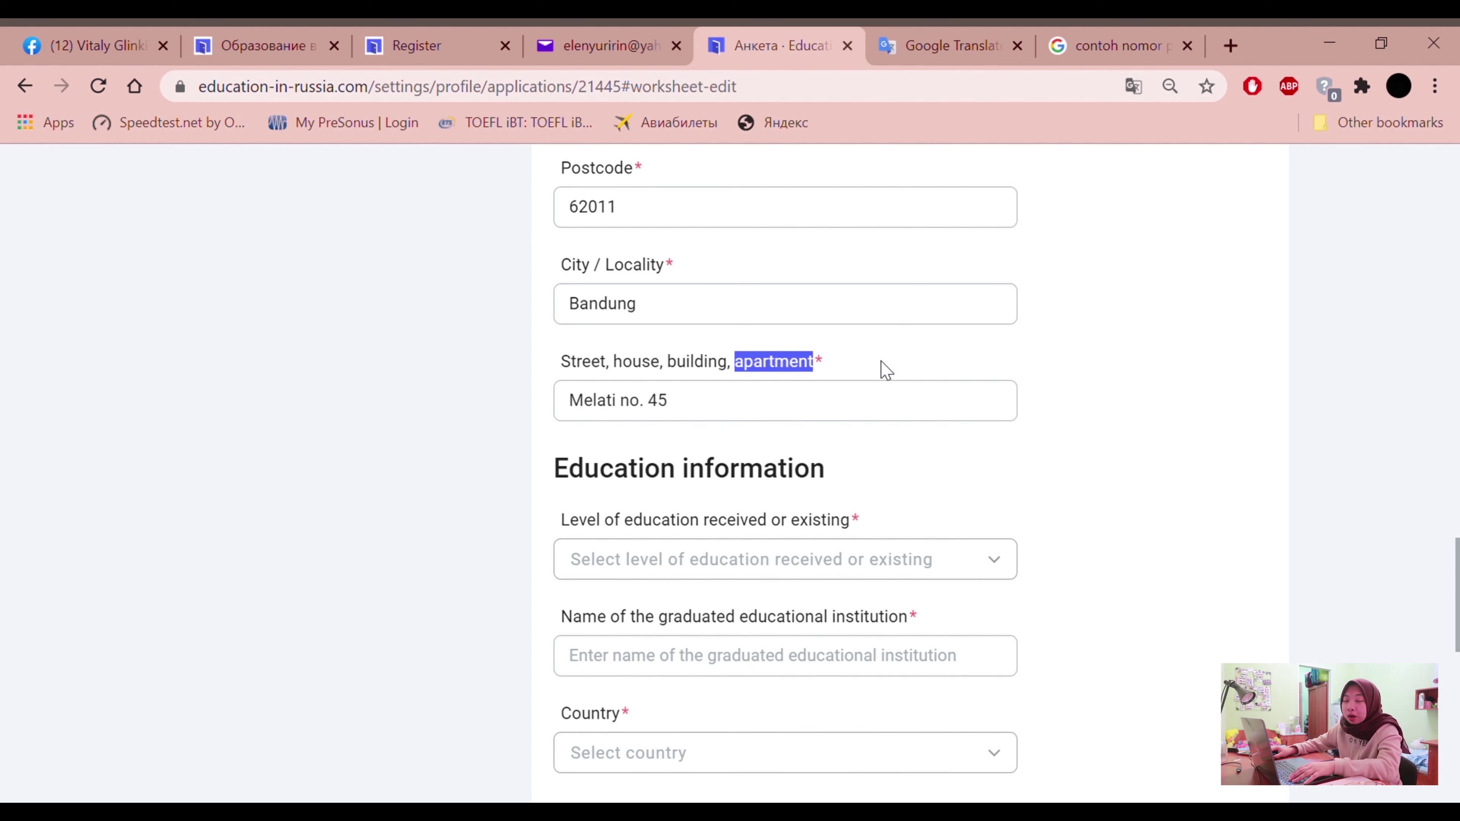
pyautogui.click(884, 372)
pyautogui.scroll(-2, 569, 482)
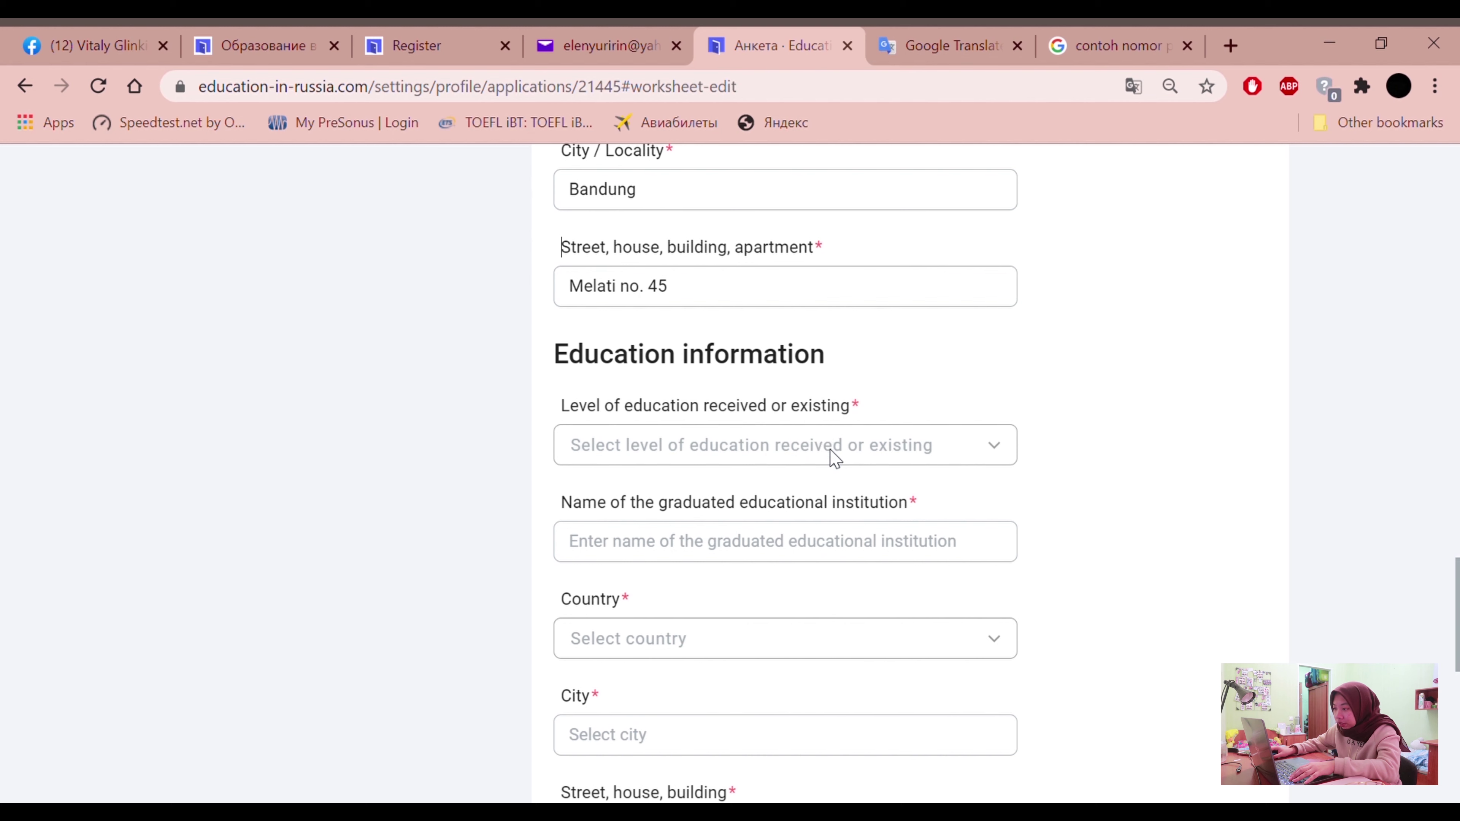
# Choose 'Secondary general education' in the Level of education received or existing dropdown
pyautogui.click(835, 459)
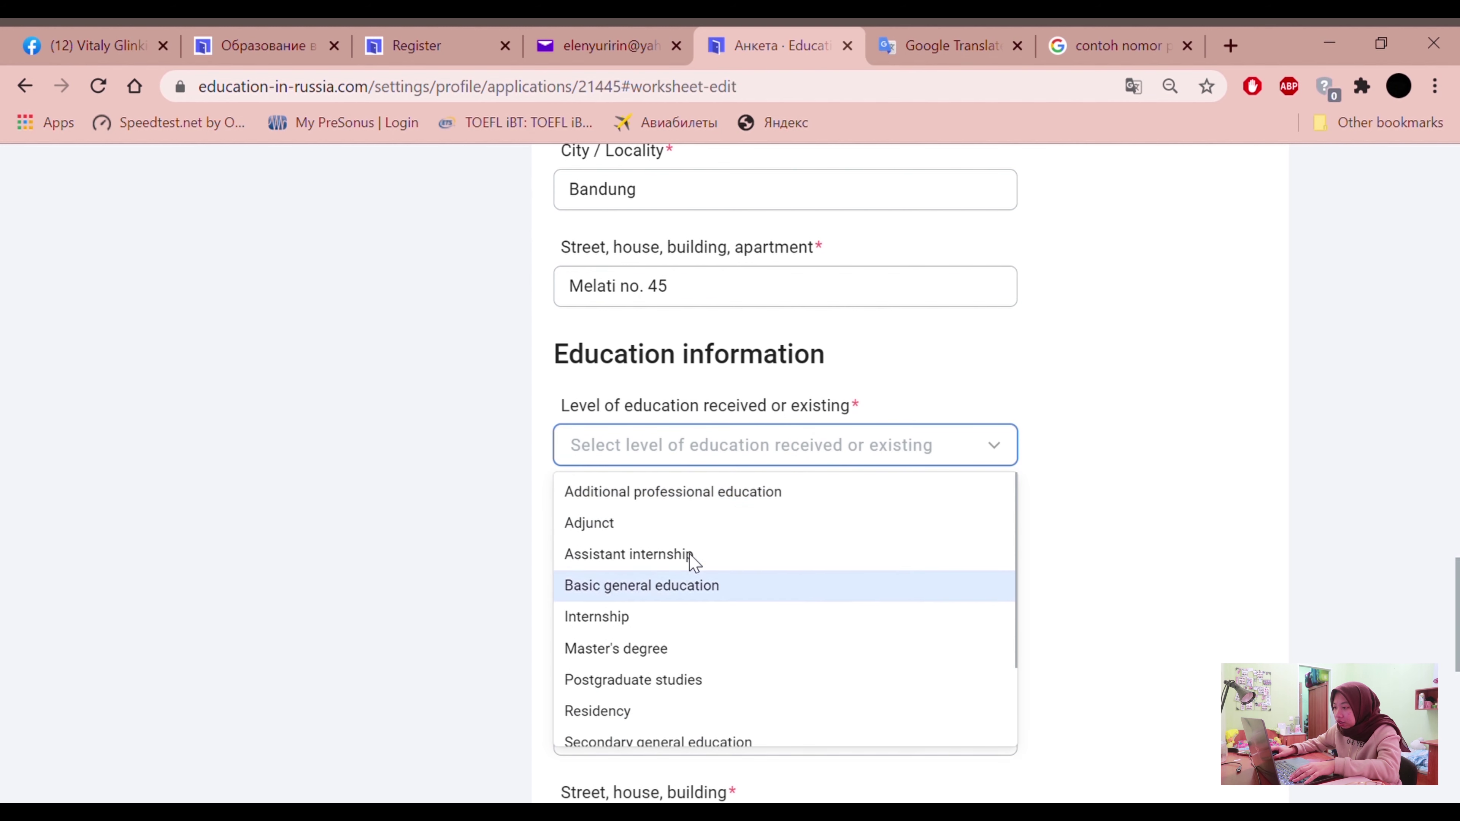
pyautogui.click(488, 494)
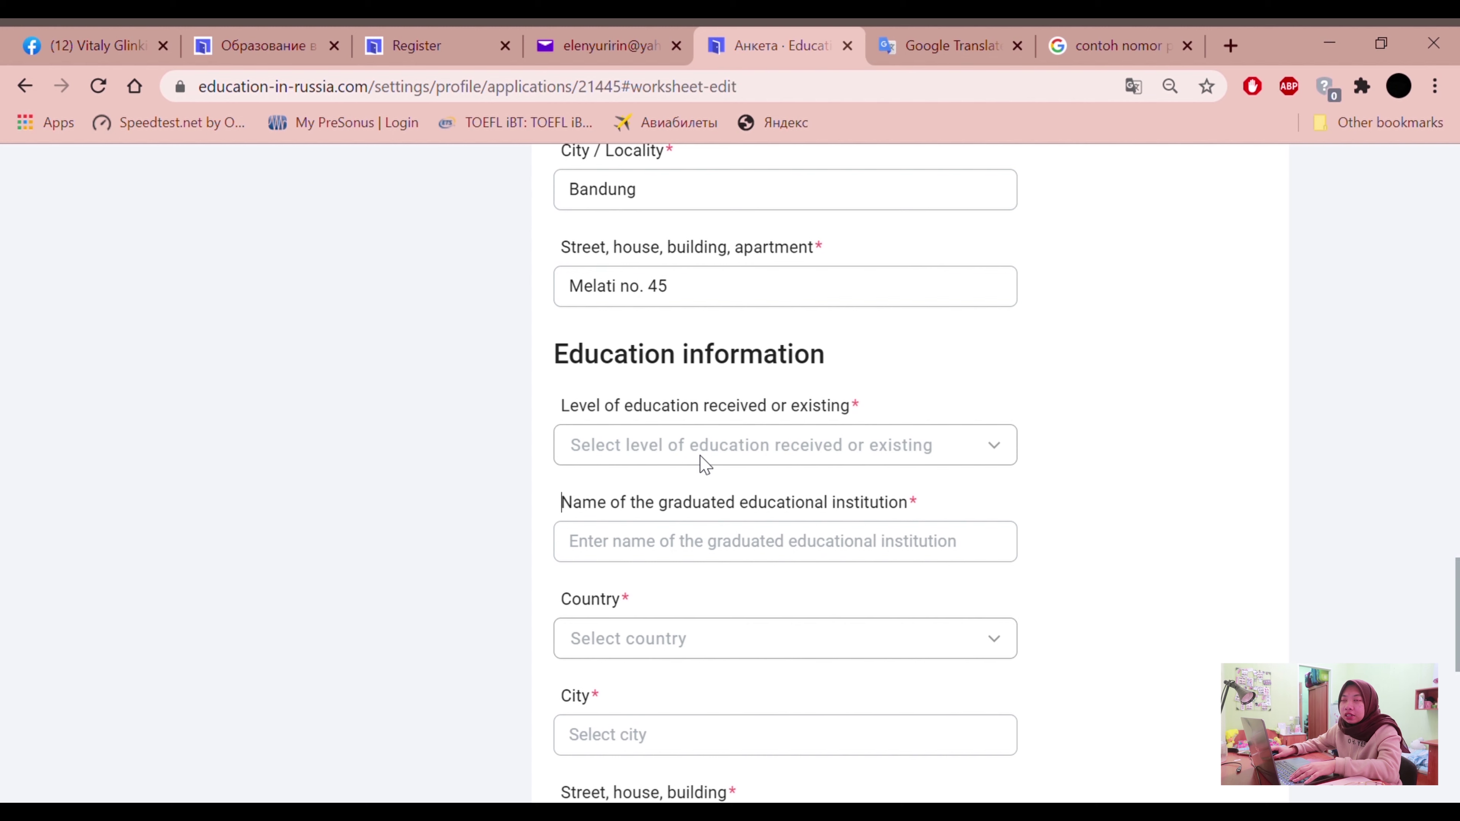
pyautogui.click(737, 463)
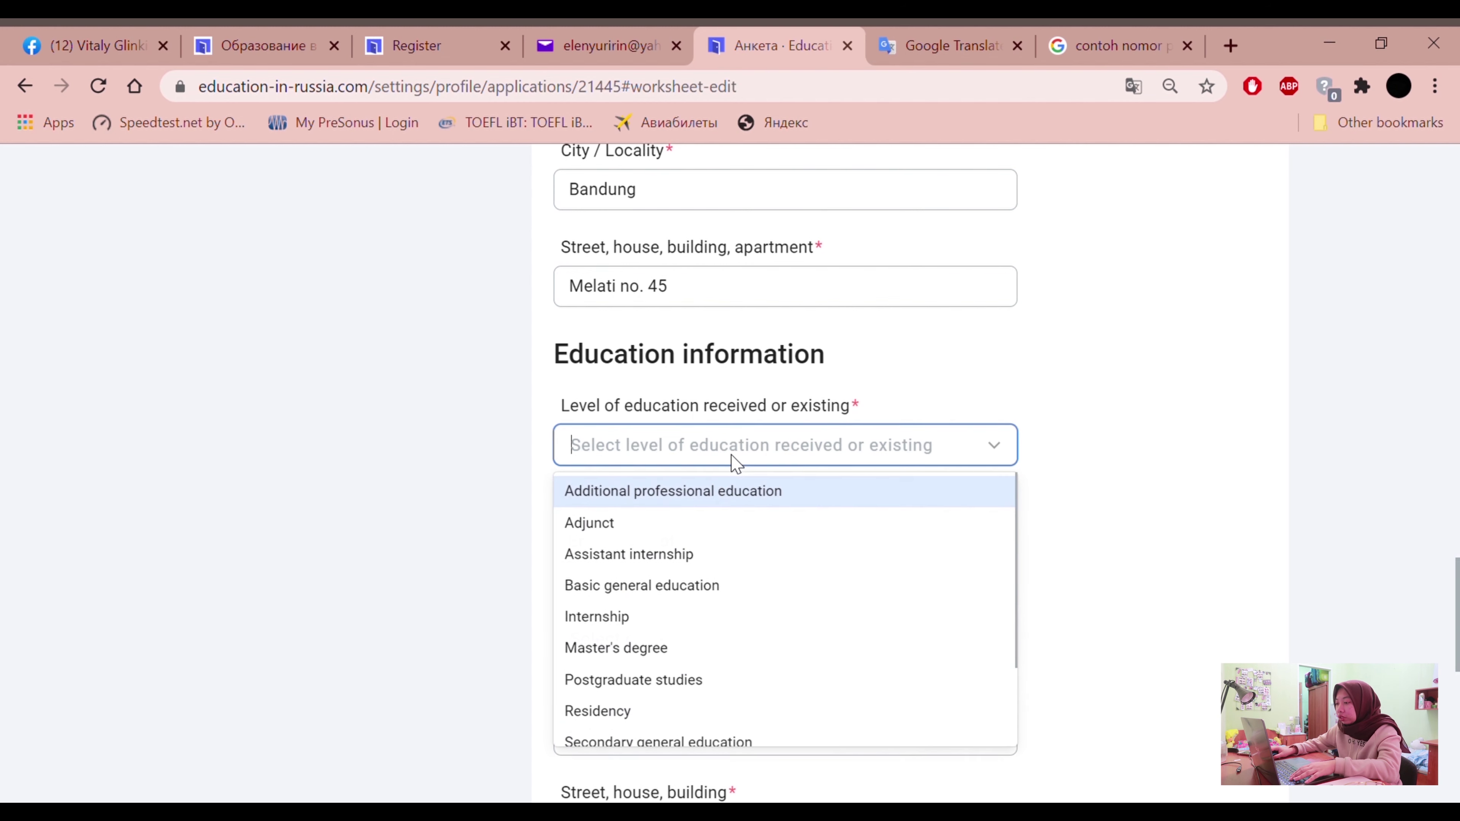
pyautogui.scroll(-2, 660, 650)
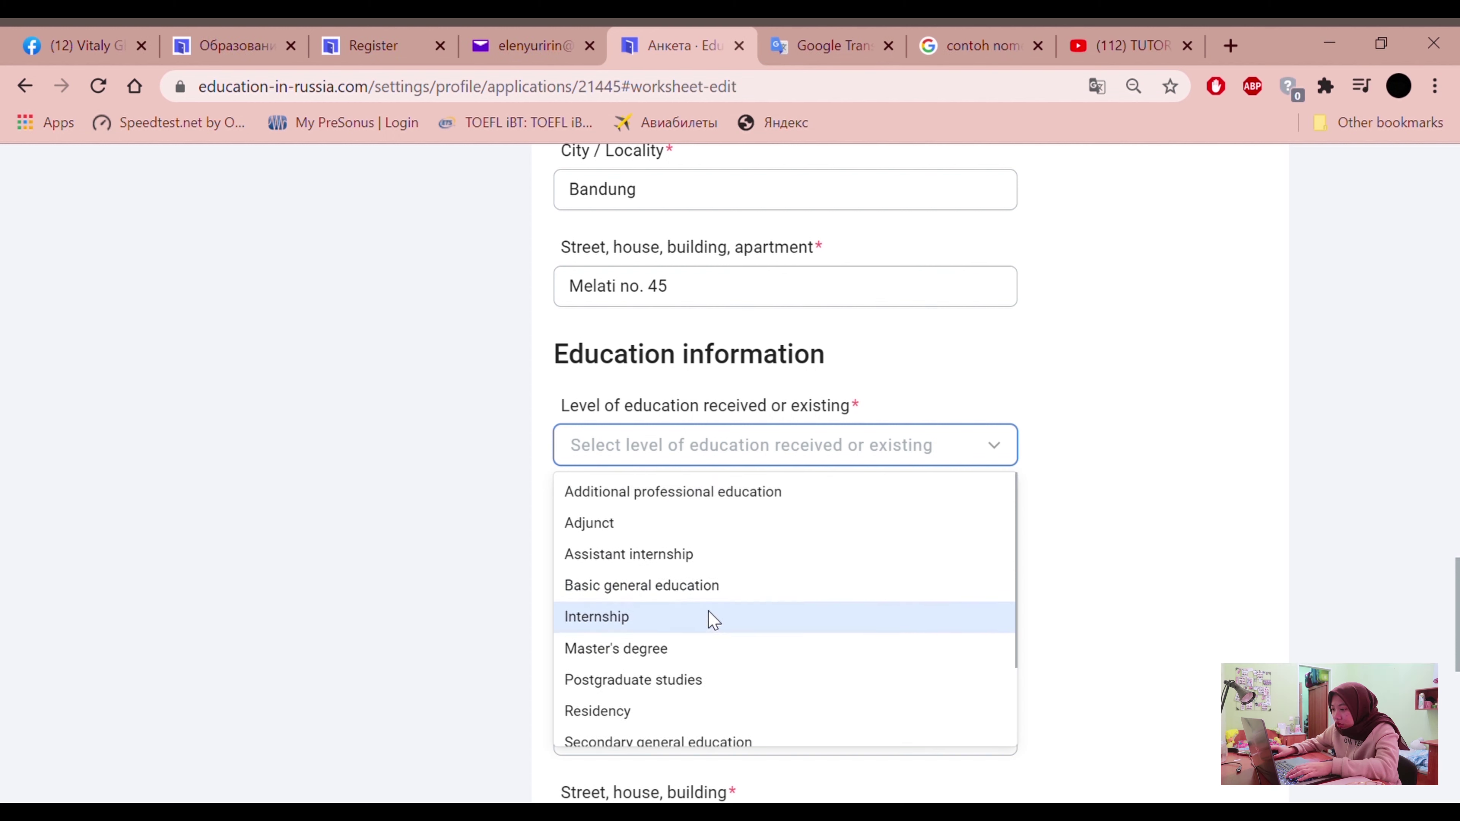
pyautogui.scroll(-3, 704, 633)
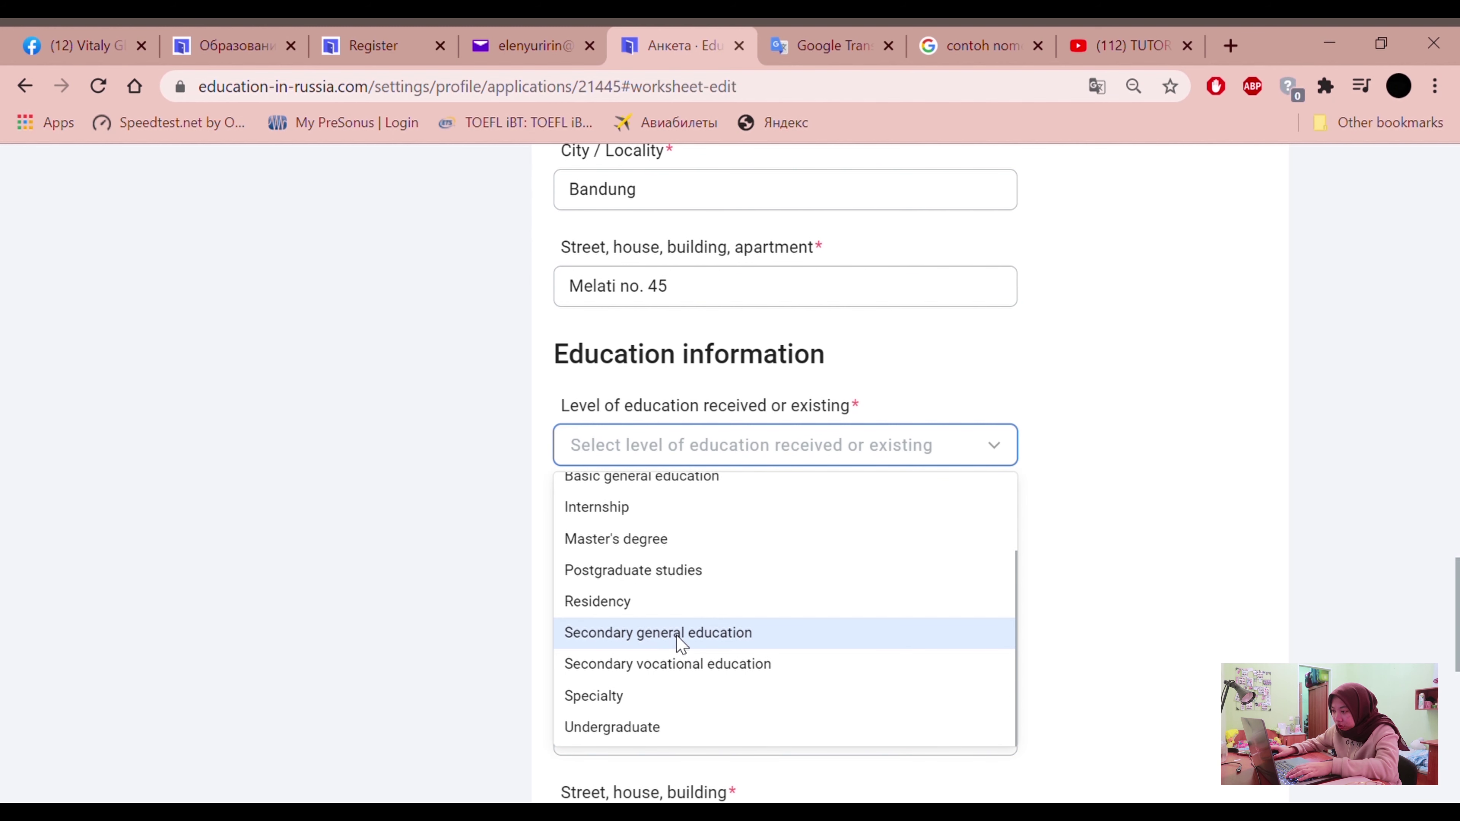
pyautogui.scroll(2, 680, 638)
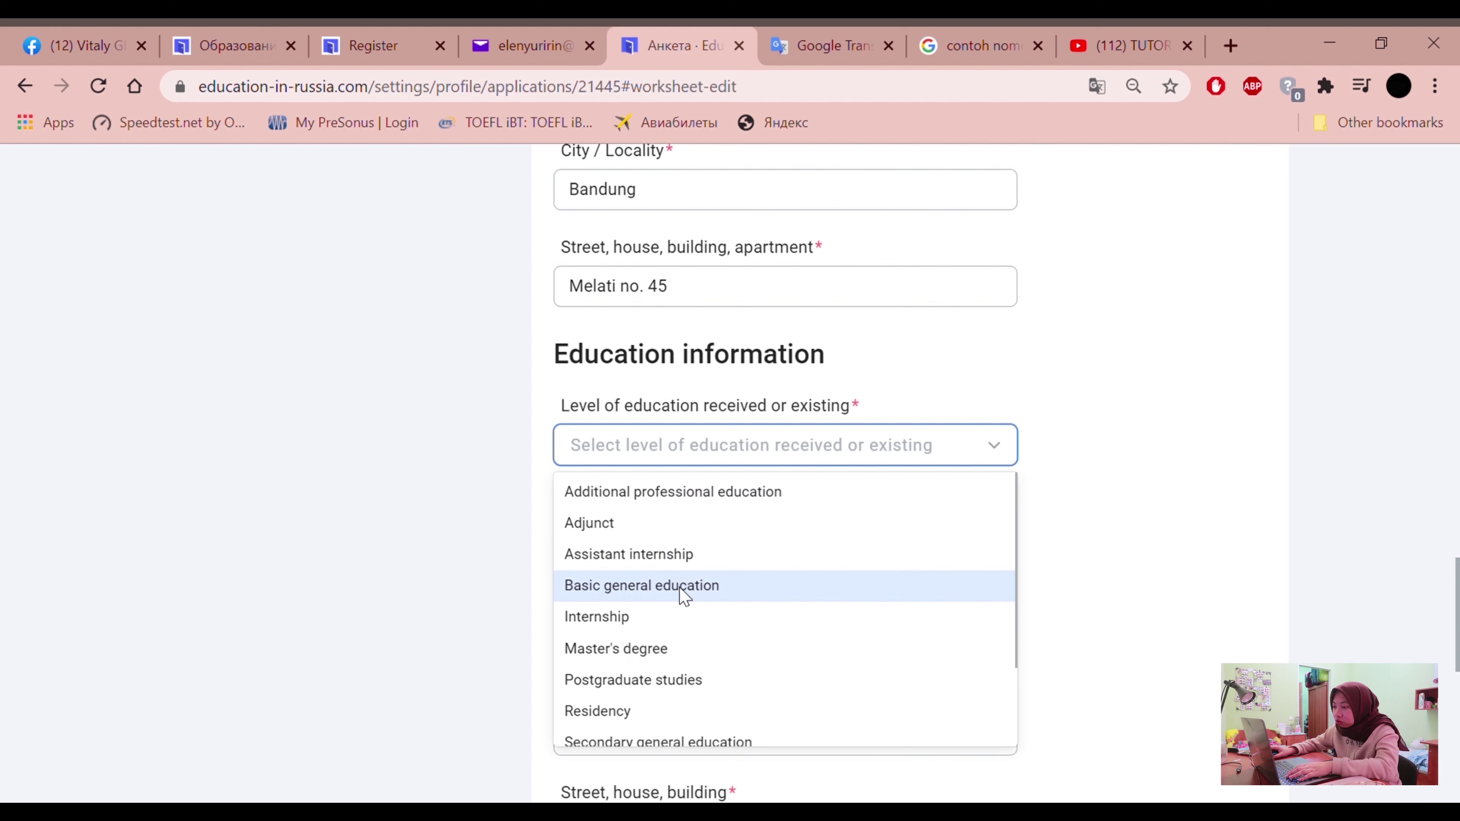
pyautogui.scroll(-2, 678, 662)
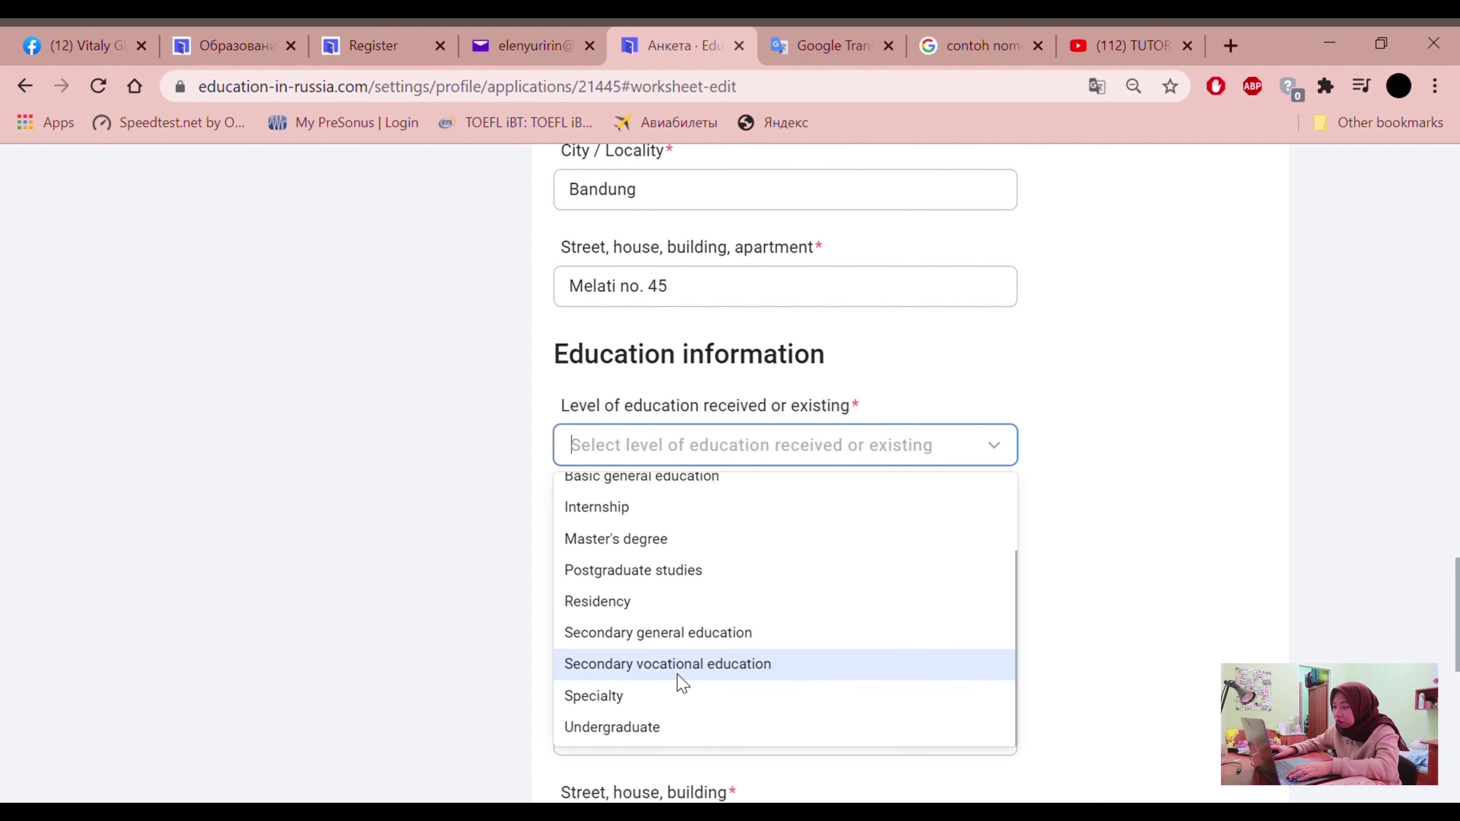
pyautogui.click(670, 635)
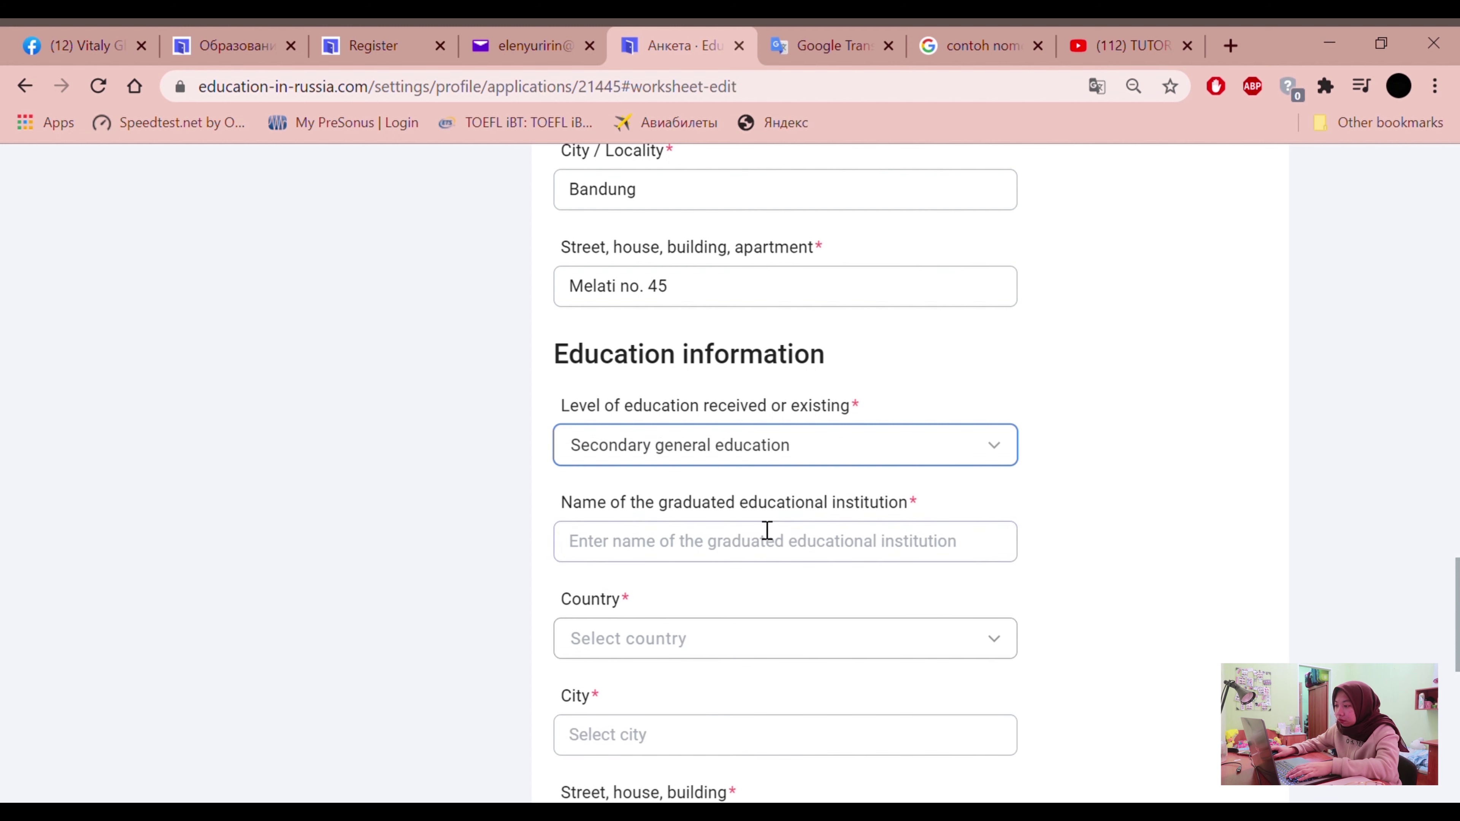
pyautogui.click(929, 447)
pyautogui.scroll(-2, 747, 569)
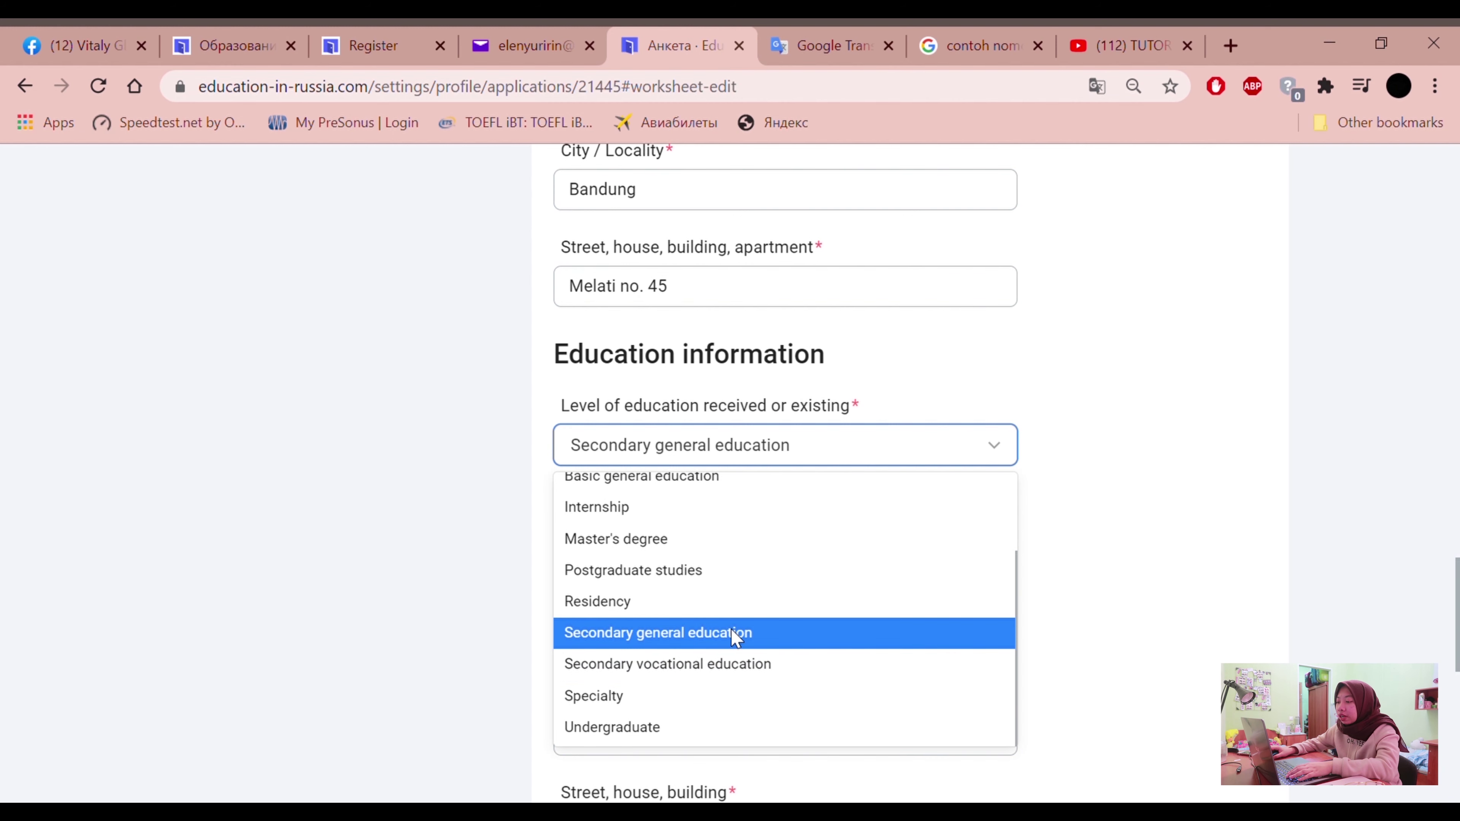
pyautogui.scroll(2, 734, 636)
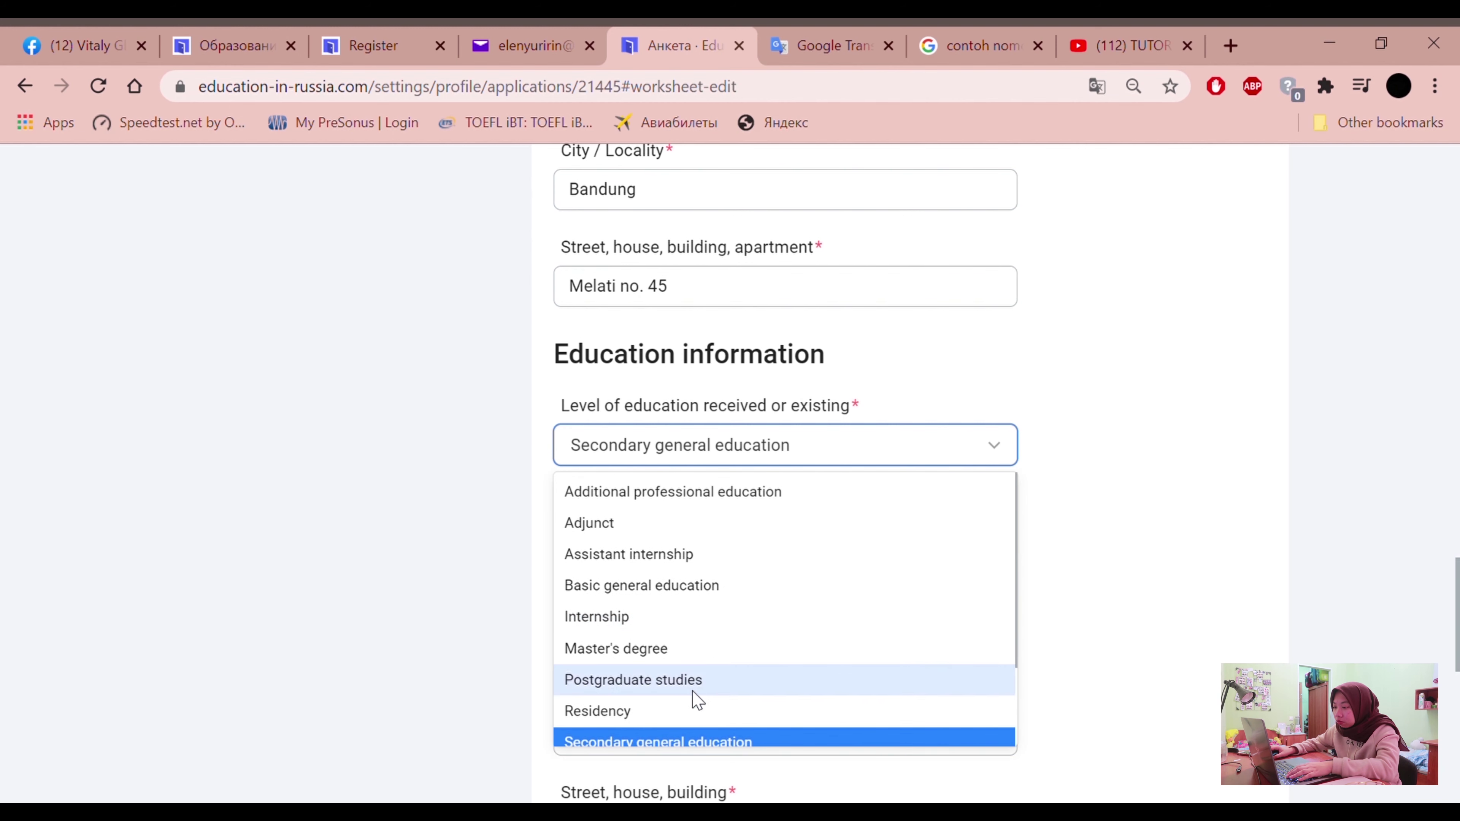
pyautogui.scroll(-2, 684, 708)
pyautogui.click(657, 647)
pyautogui.click(743, 547)
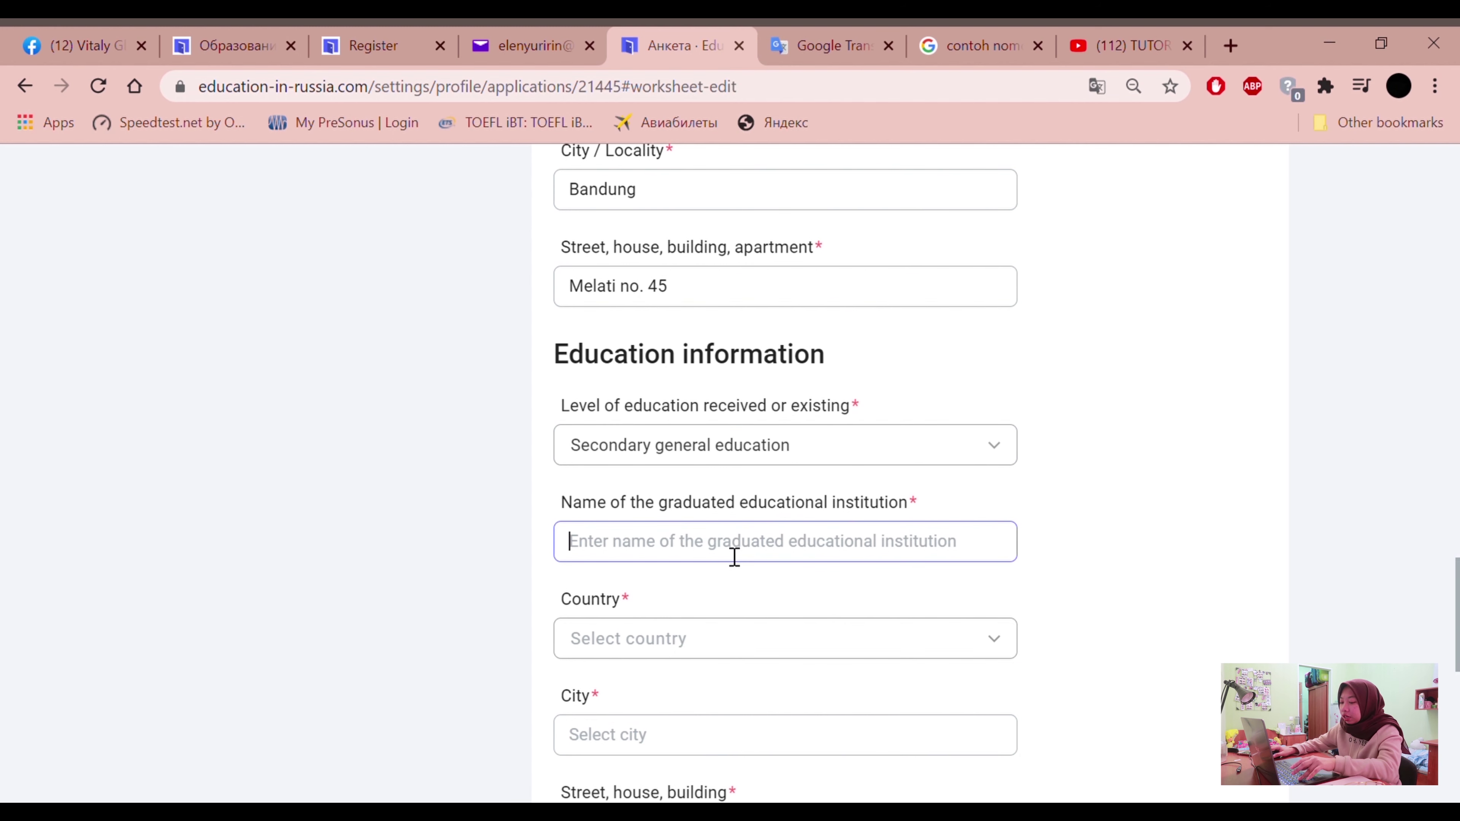
# Enter 'SMAN 50 Bandung' as the institution name and pick Indonesia as its country
pyautogui.write('SMAN')
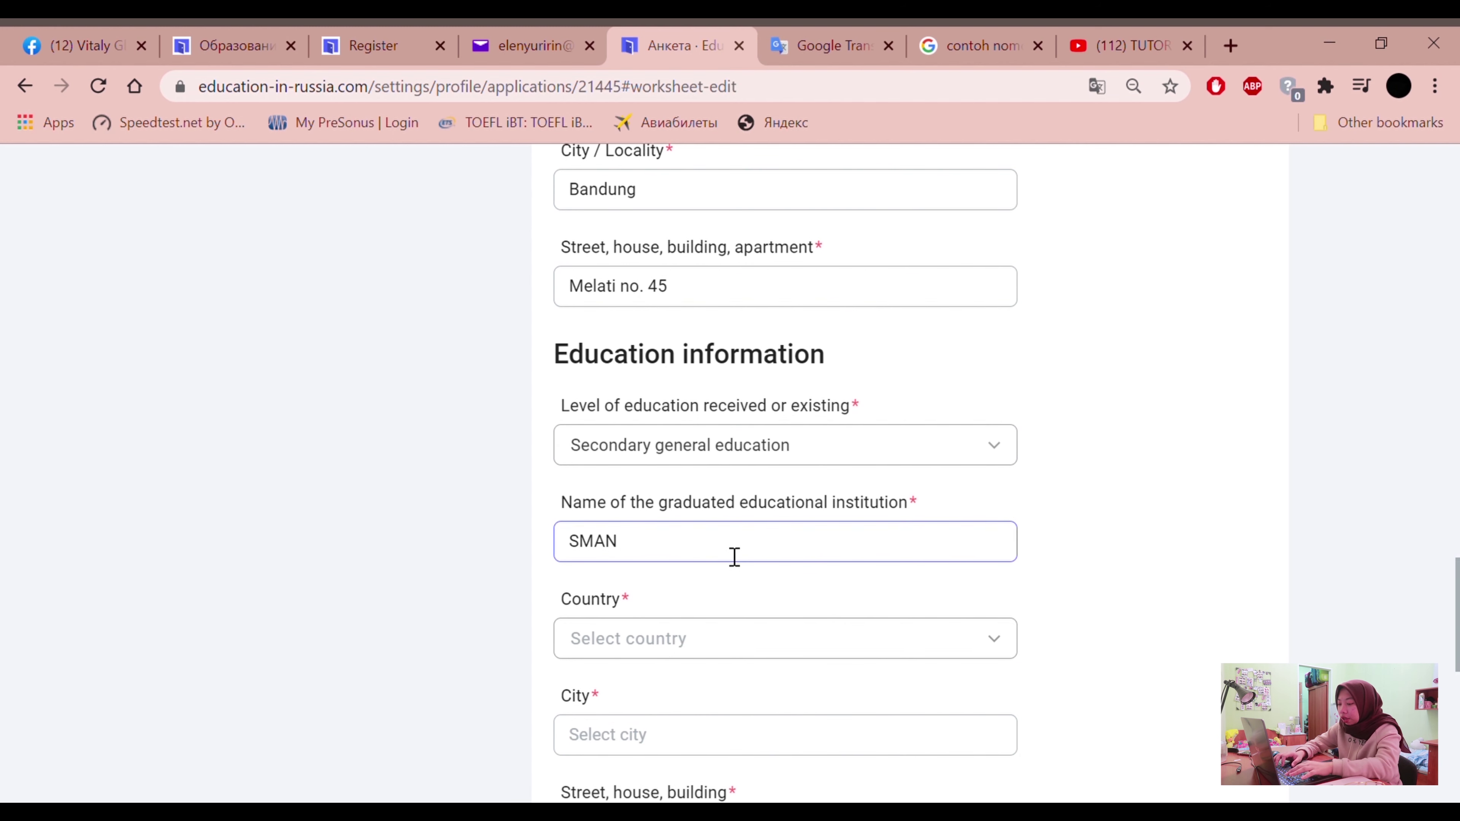
pyautogui.write(' 50 Bandung')
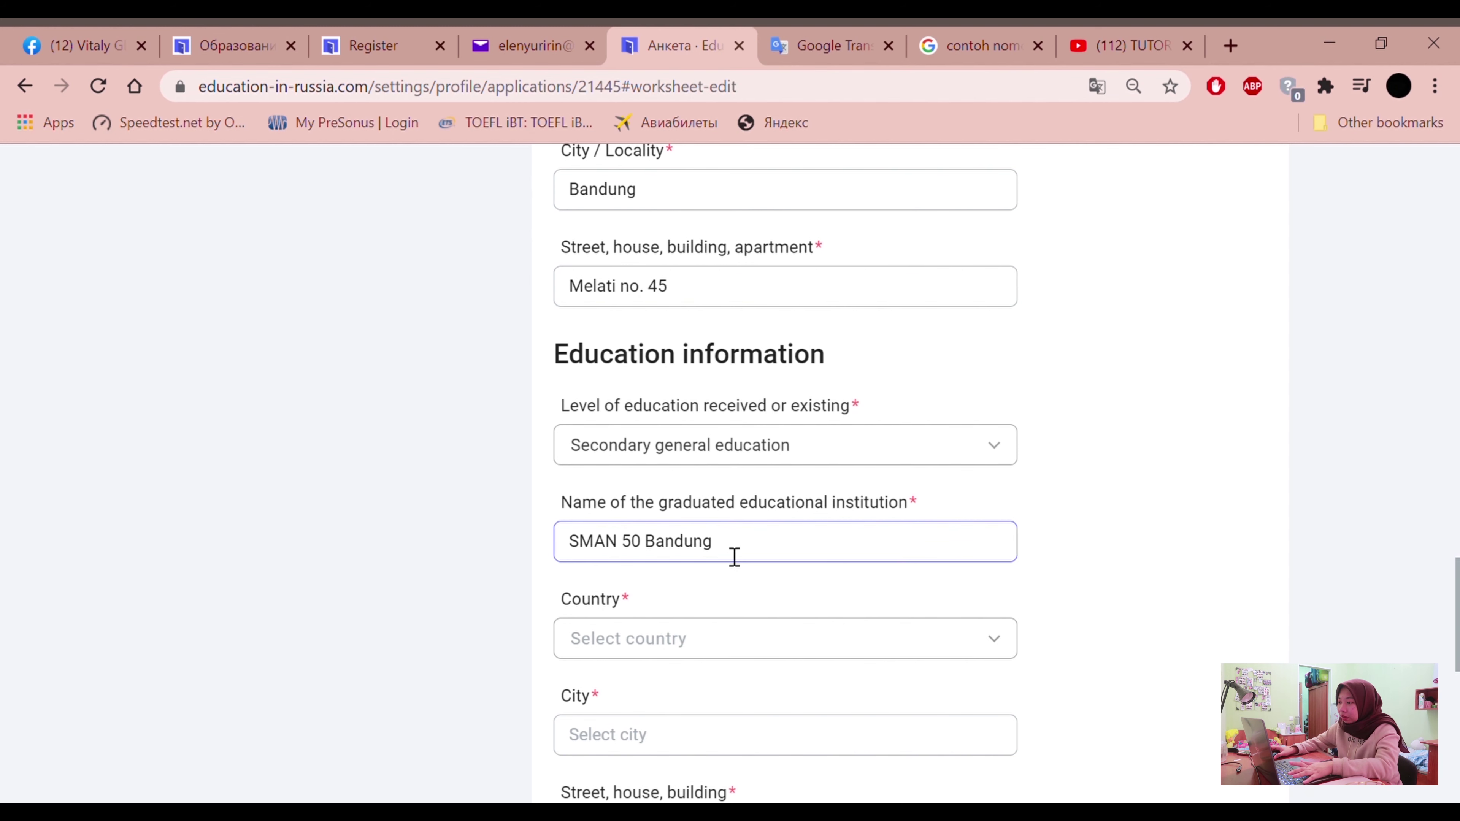
pyautogui.click(661, 479)
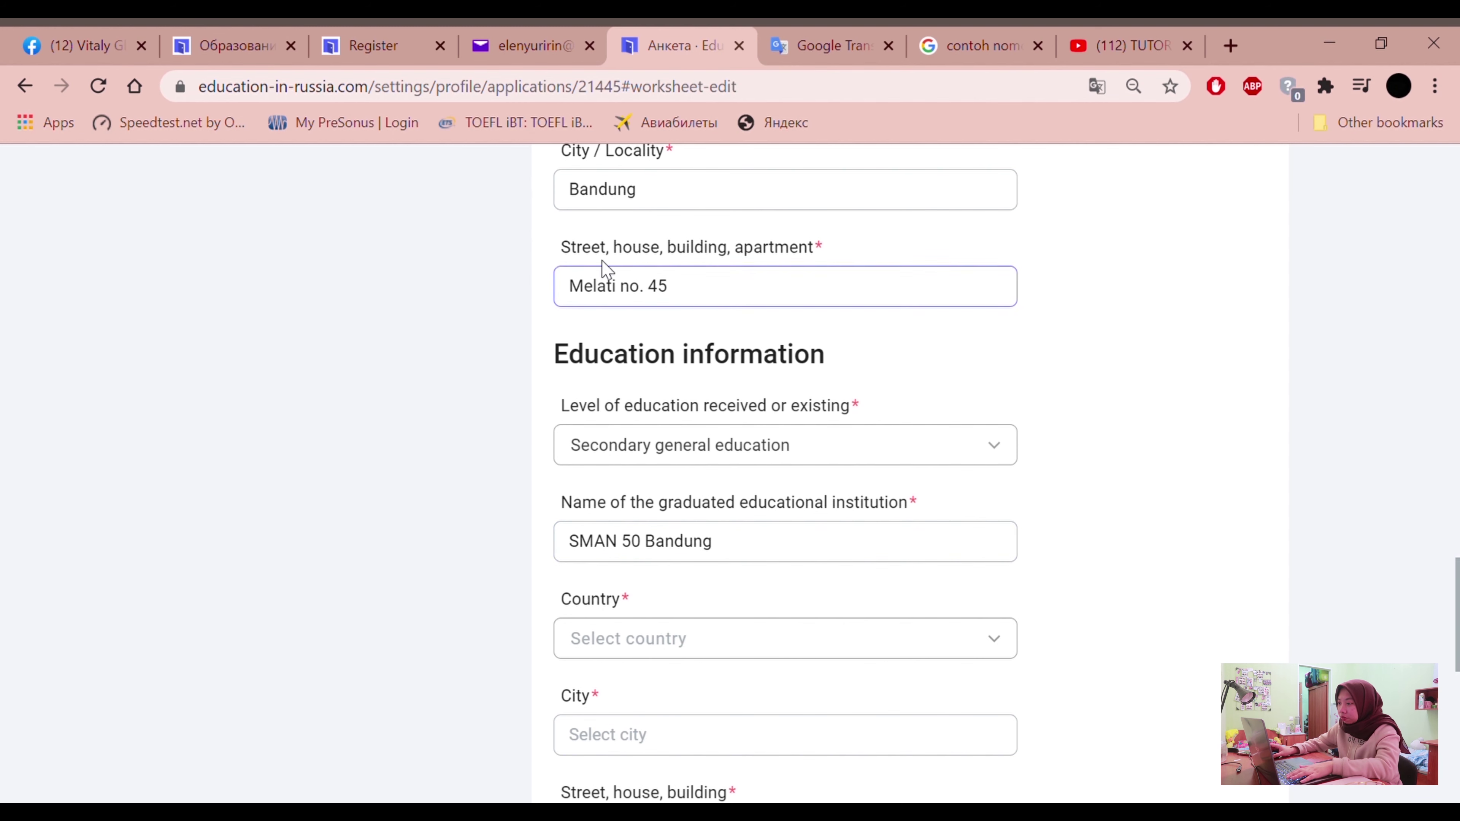
pyautogui.scroll(2, 513, 268)
pyautogui.scroll(-4, 508, 472)
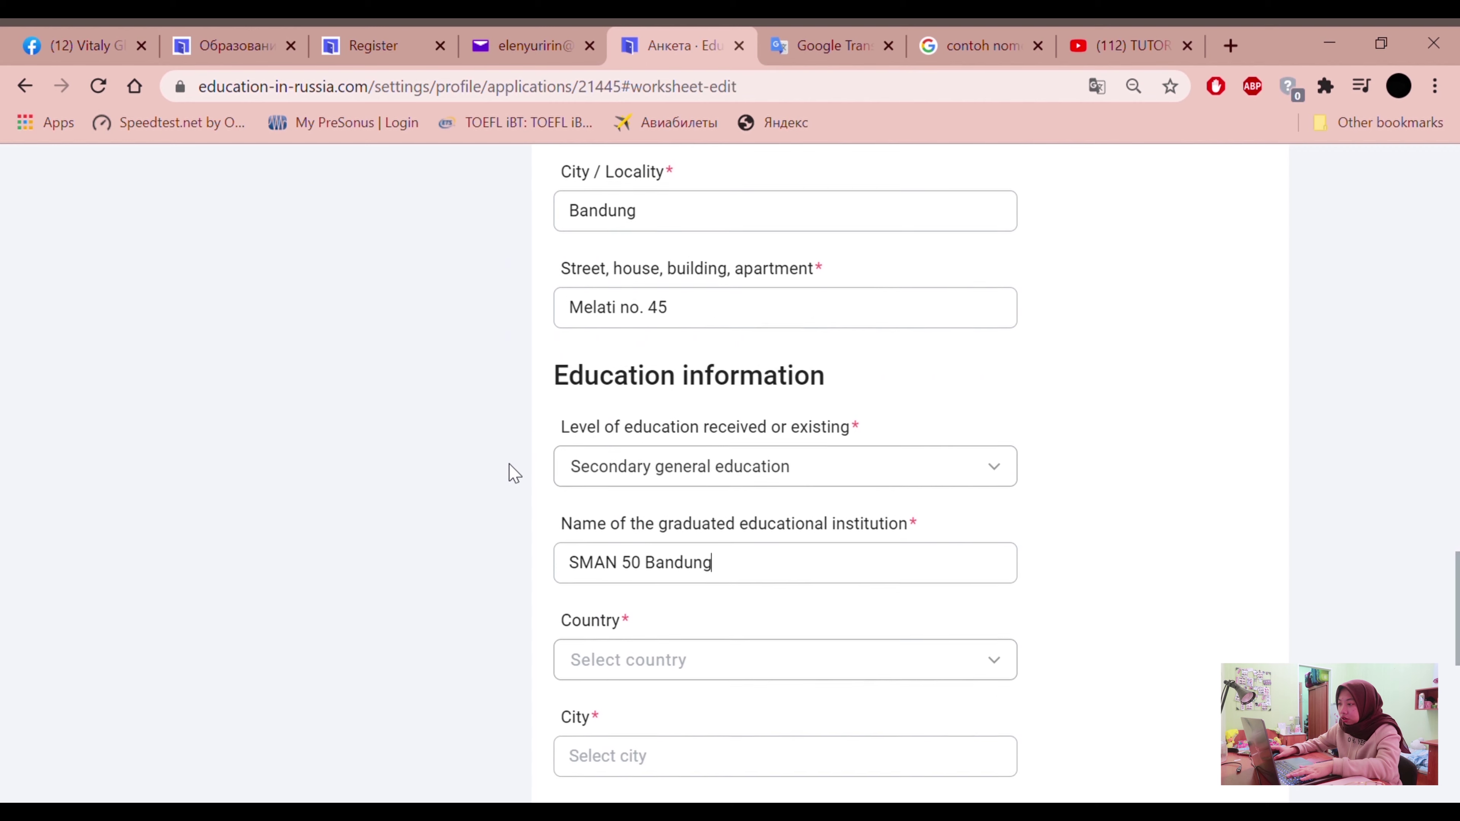
pyautogui.click(687, 541)
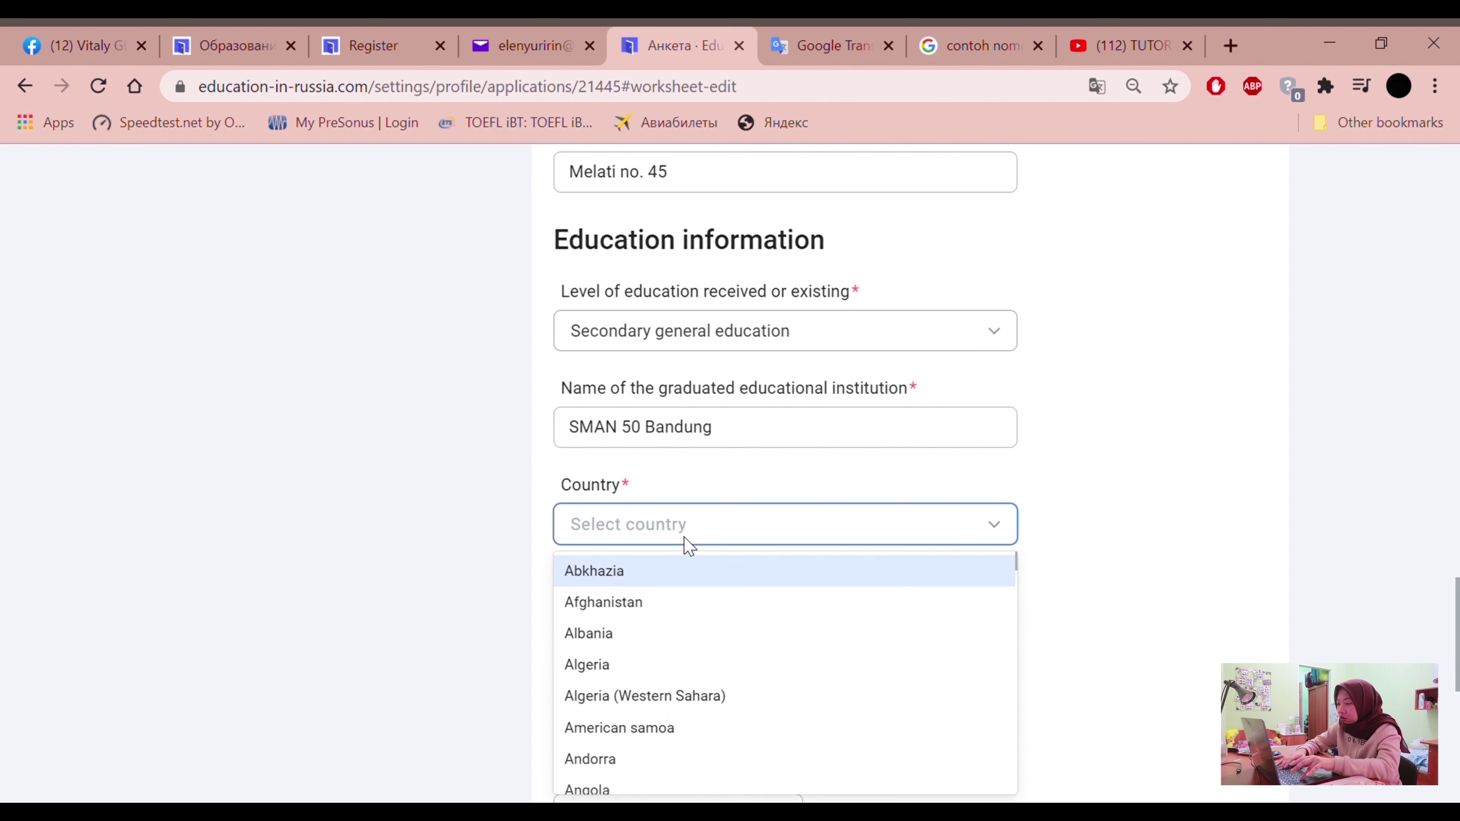
pyautogui.write('Ind')
pyautogui.click(618, 600)
# Set the school's city to Bandung and enter its street address
pyautogui.click(629, 621)
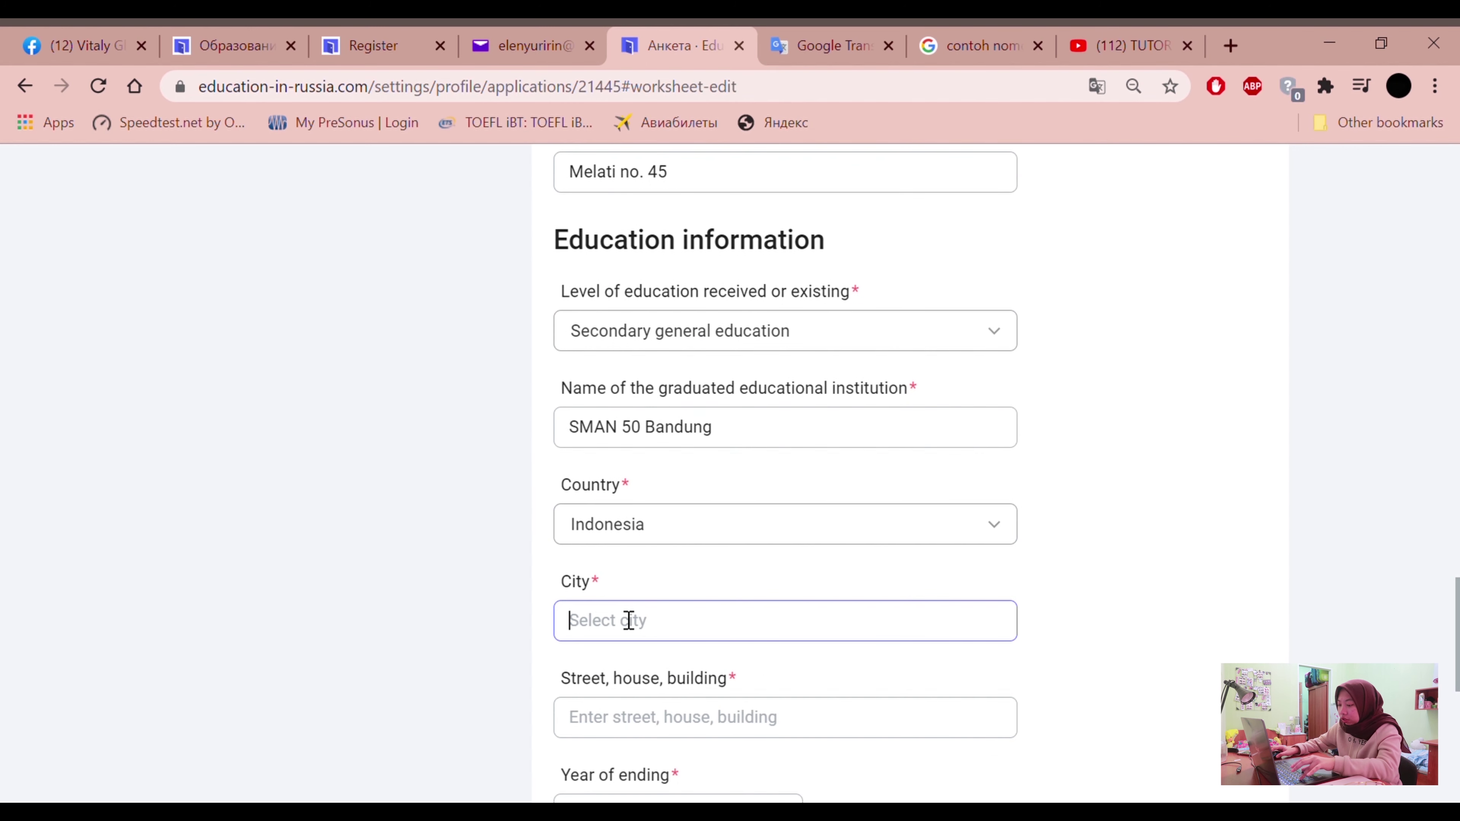
pyautogui.write('Bandung')
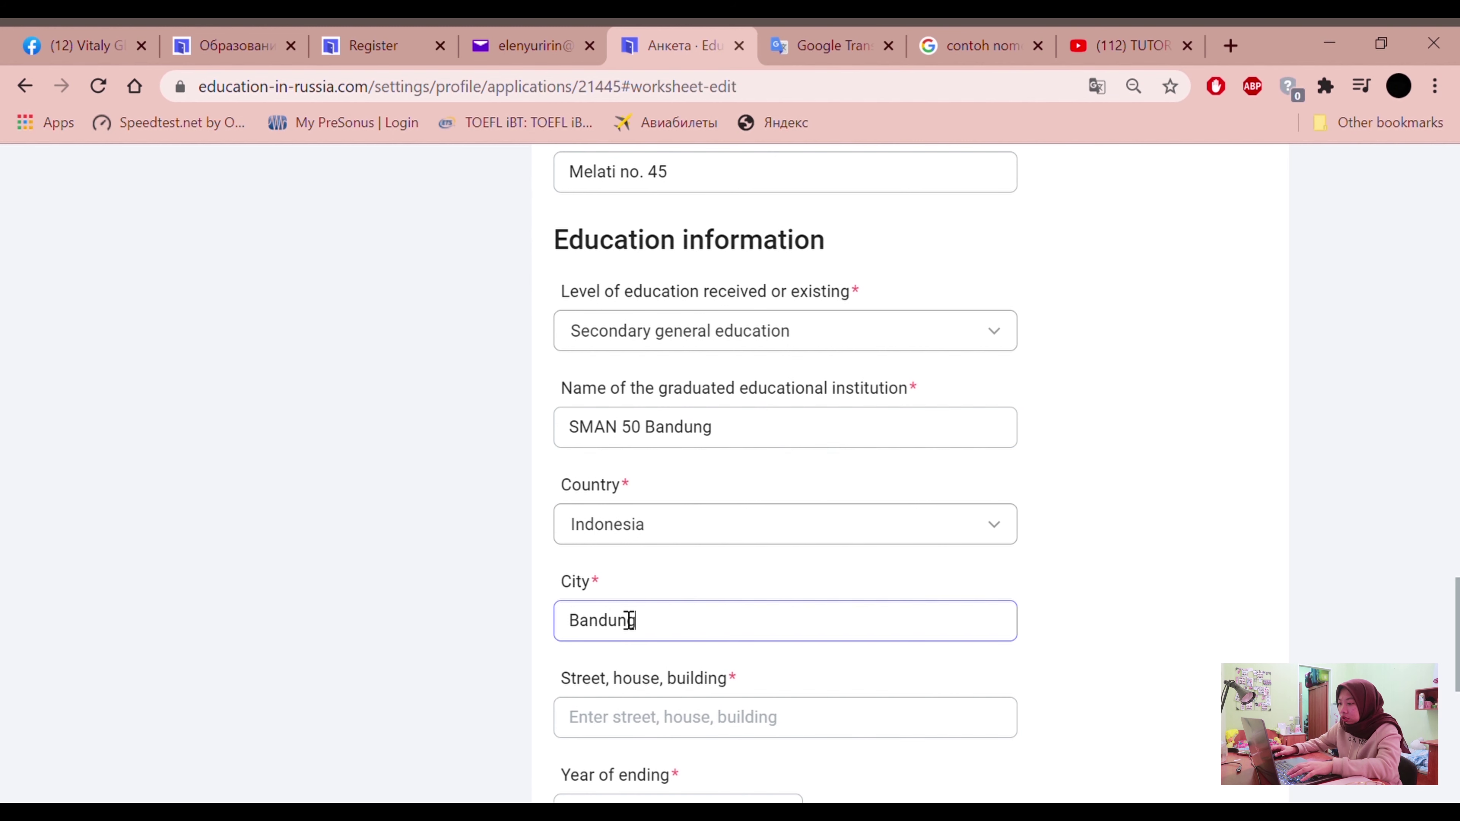
pyautogui.scroll(-4, 630, 621)
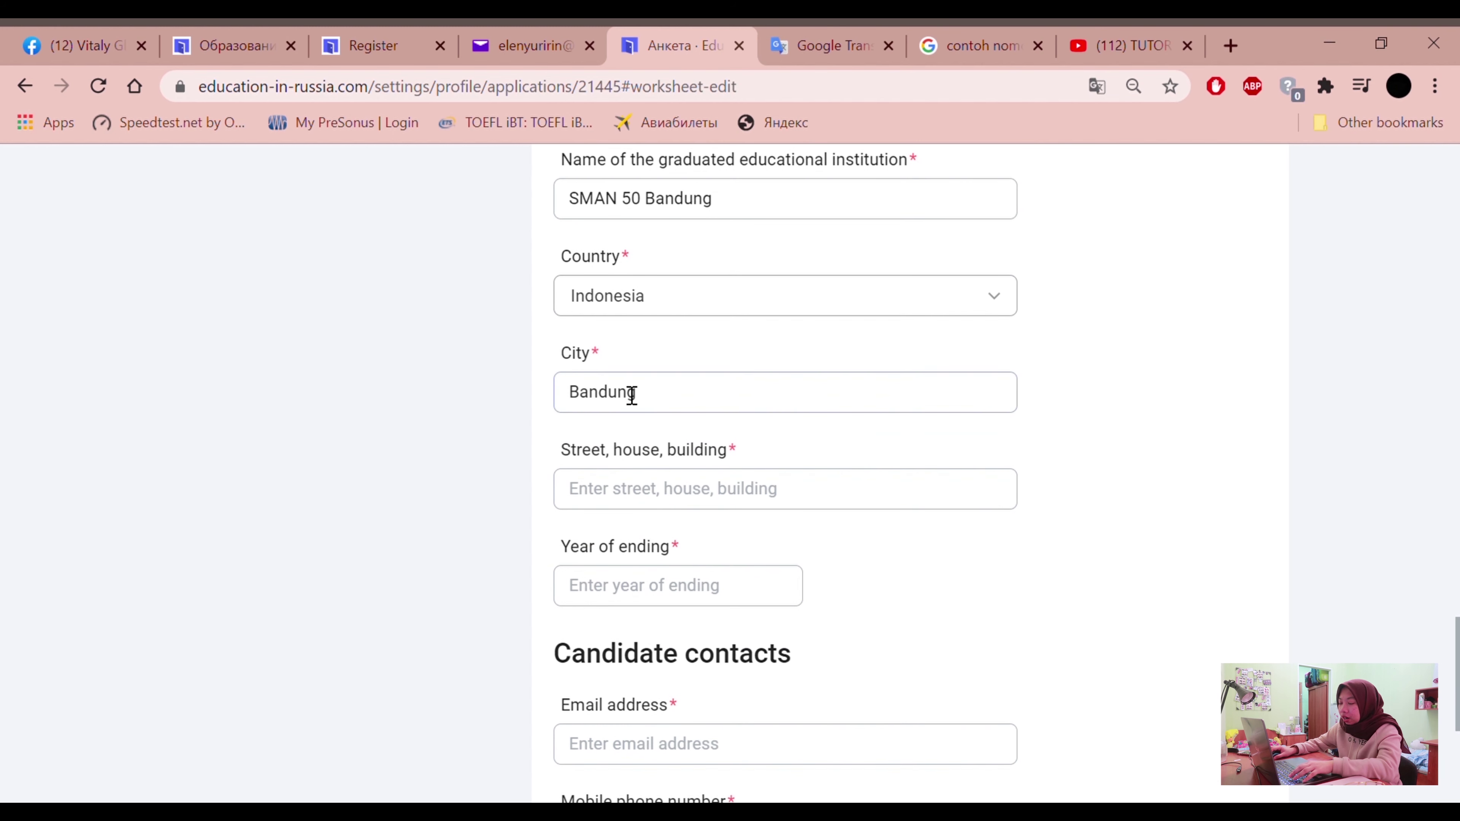
pyautogui.click(773, 509)
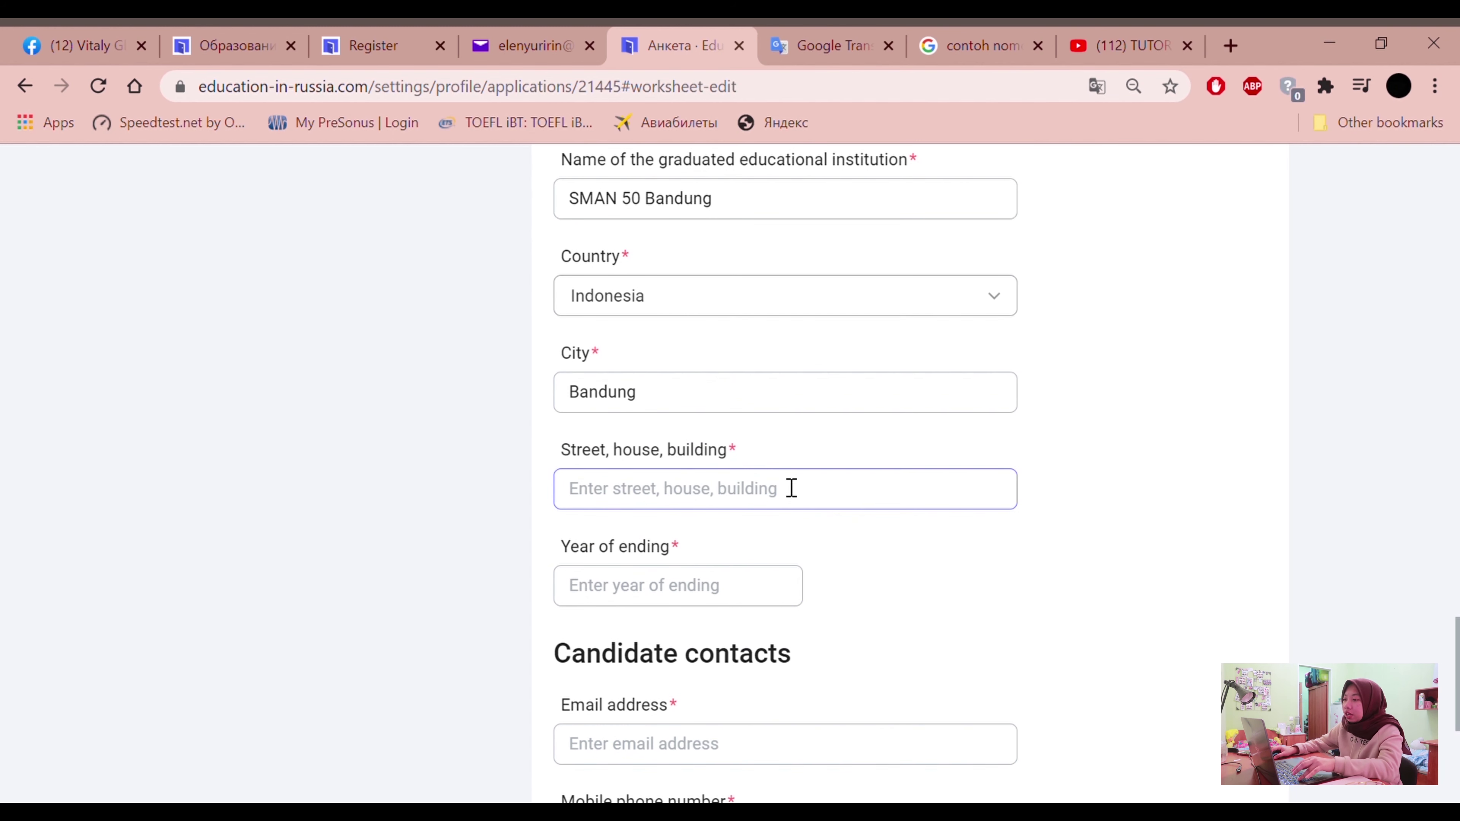
pyautogui.write('Mawar no. 120')
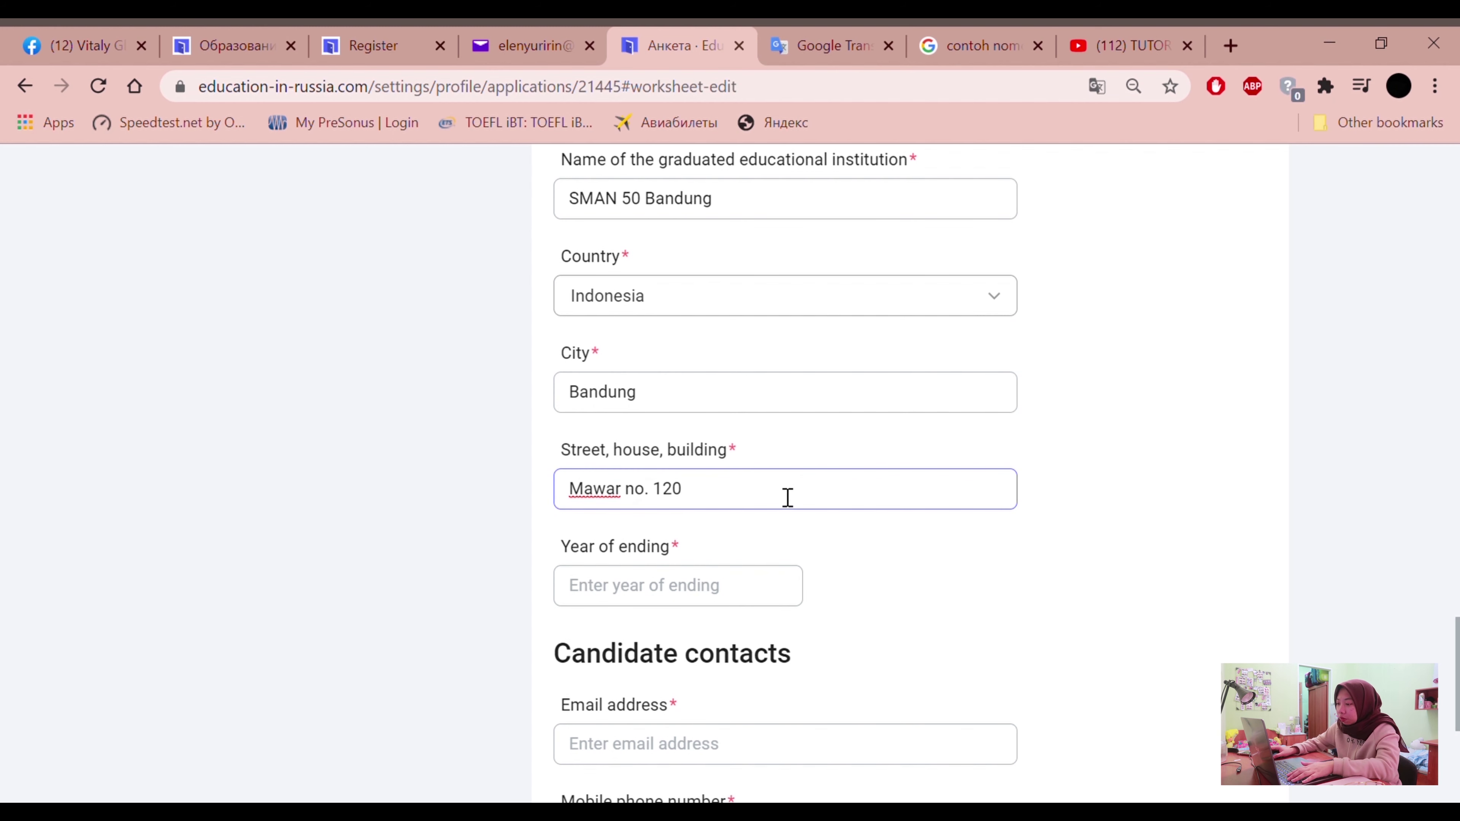
# Enter 2020 as the school's year of ending
pyautogui.scroll(-2, 786, 499)
pyautogui.click(692, 482)
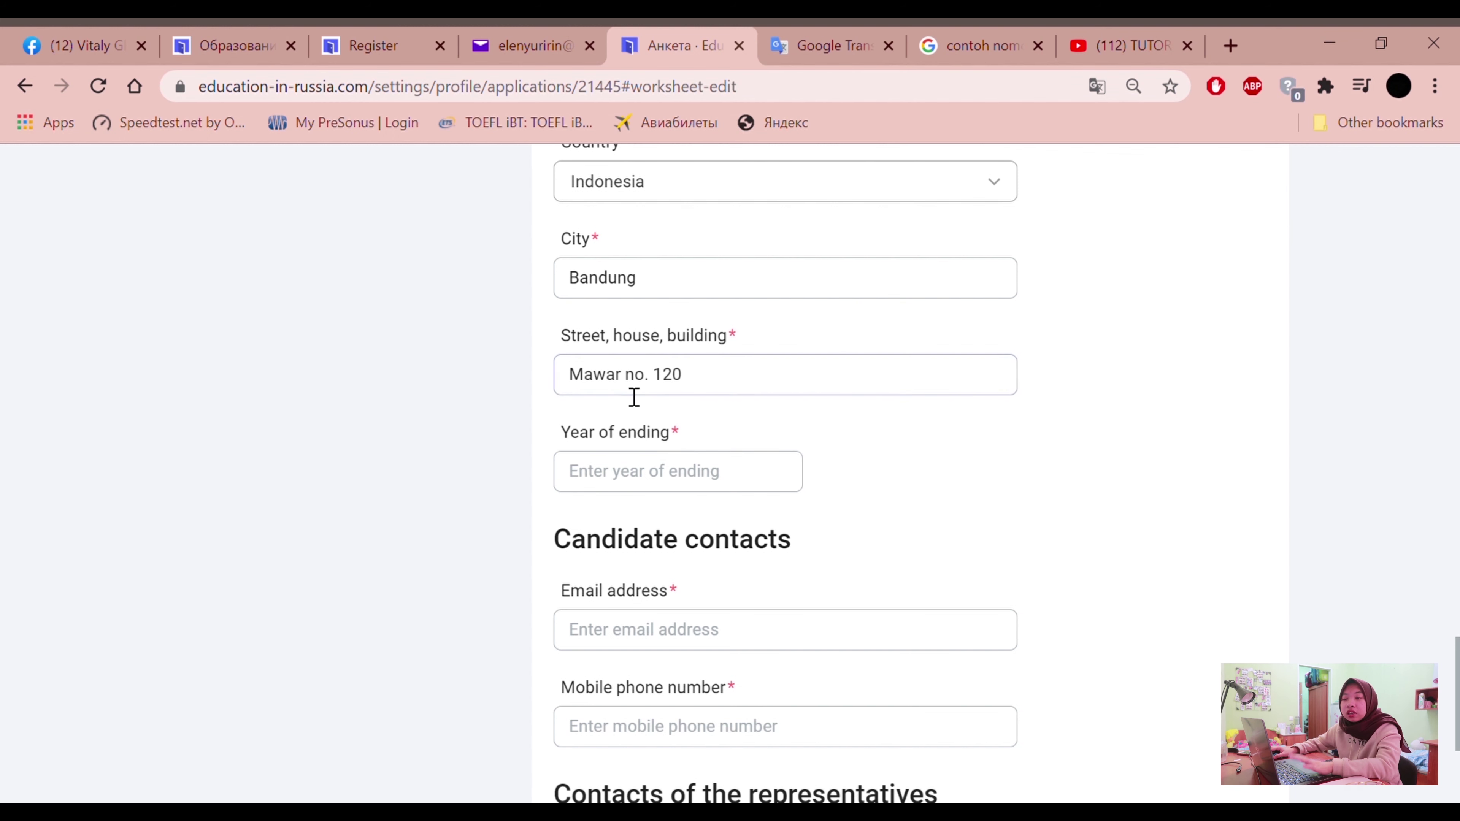
pyautogui.scroll(4, 674, 326)
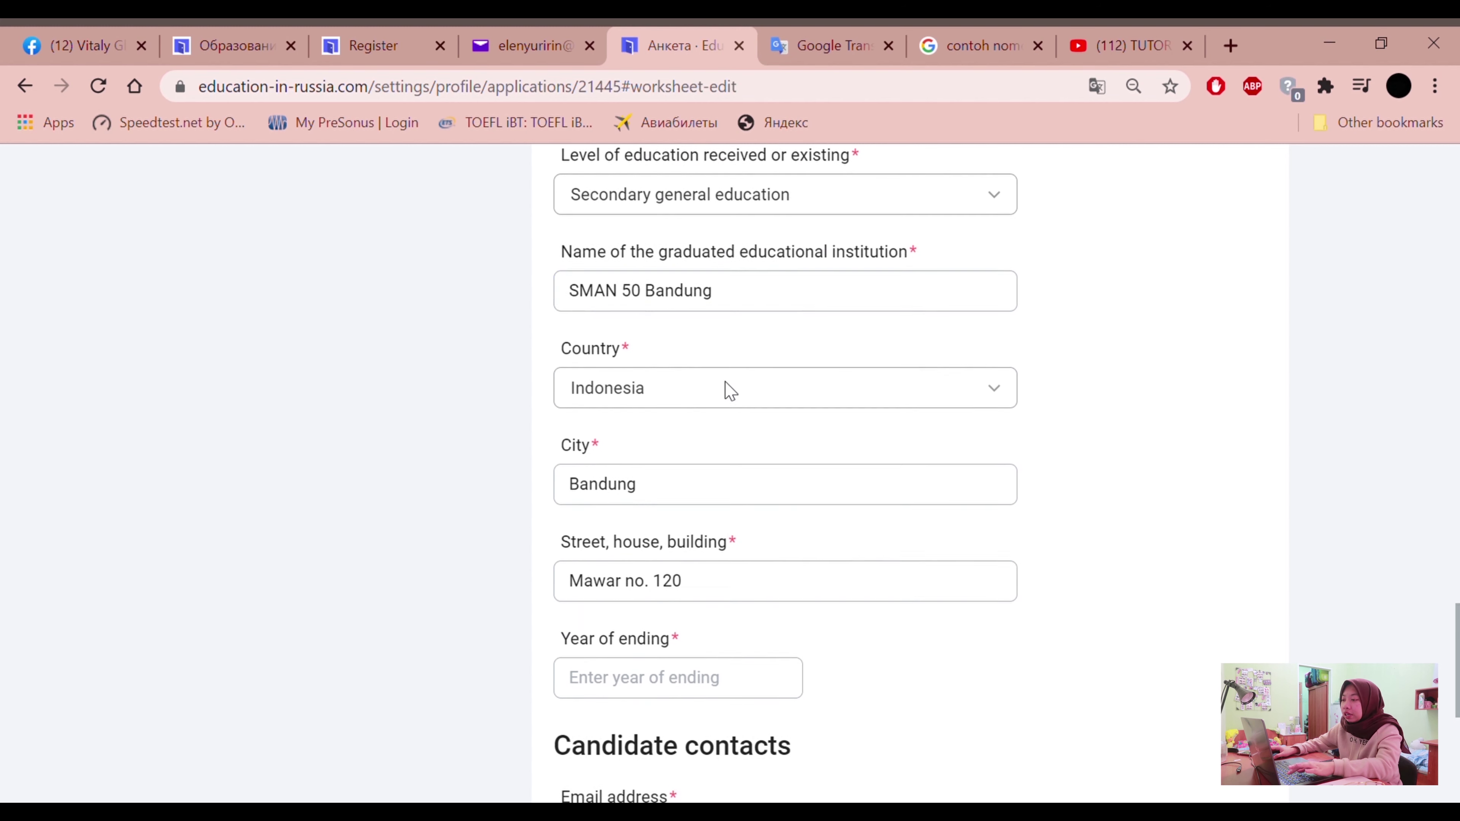
pyautogui.scroll(-2, 662, 679)
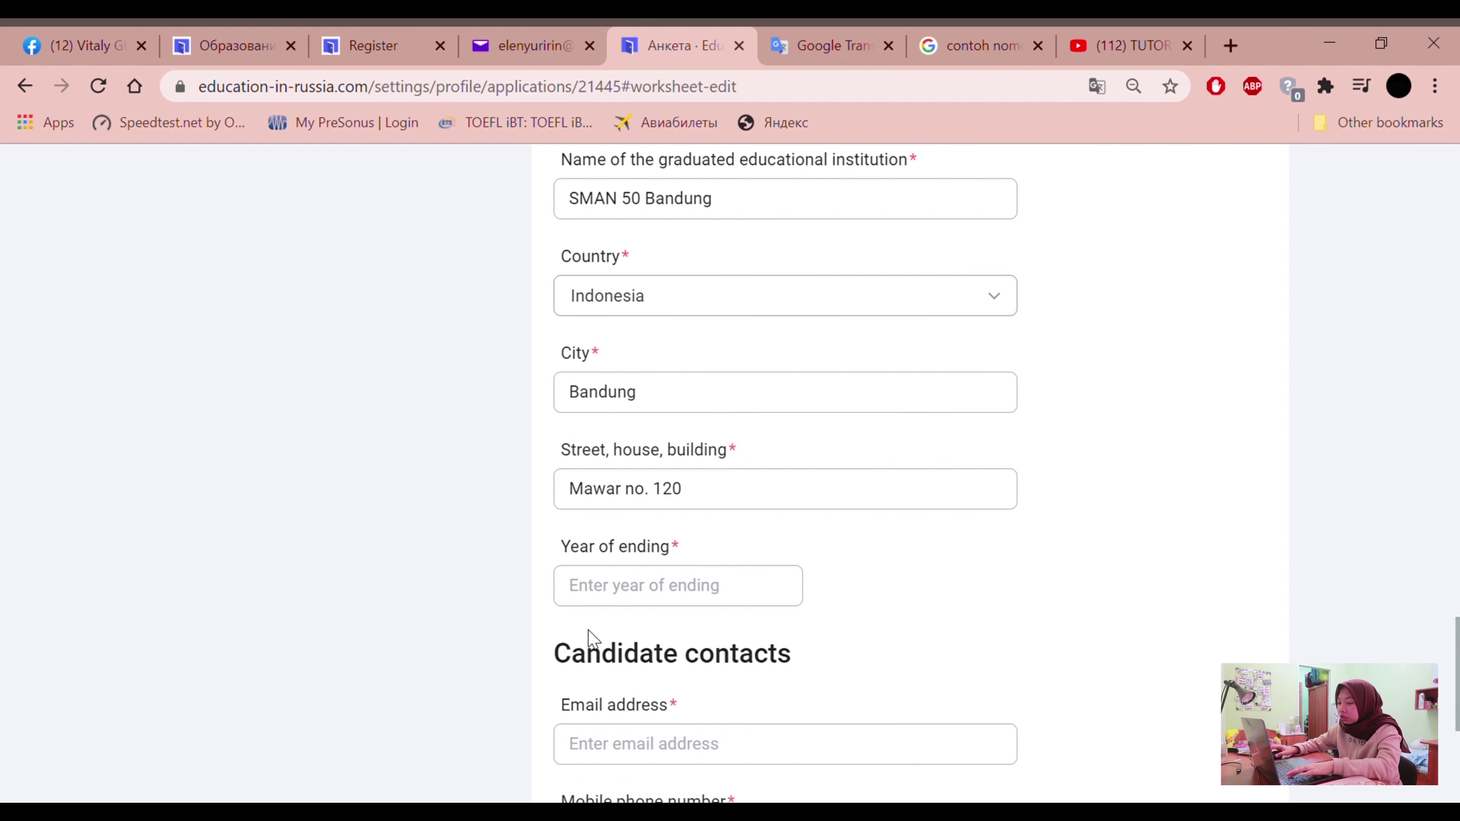
pyautogui.write('2020')
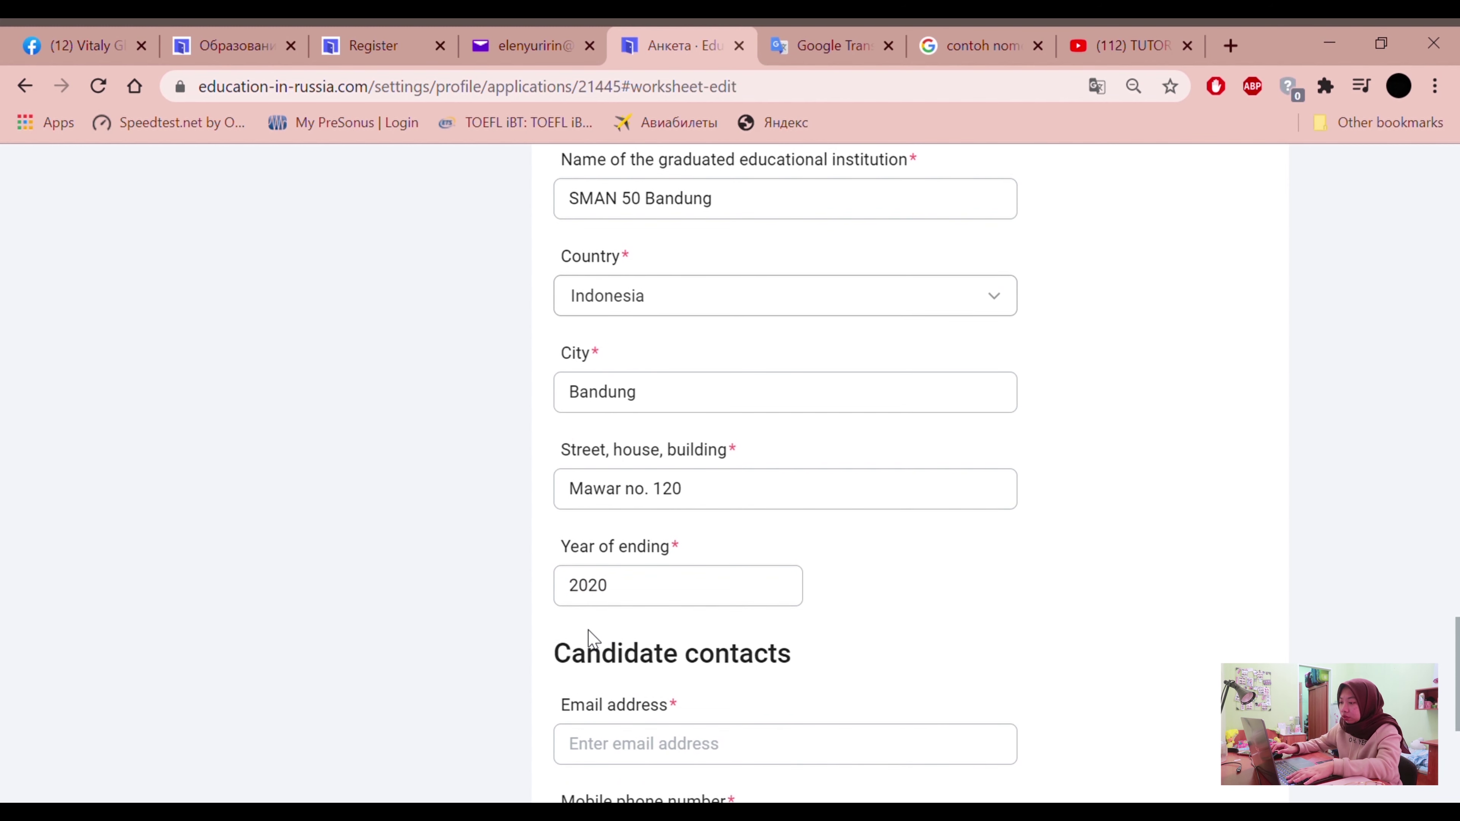
pyautogui.scroll(-4, 633, 627)
pyautogui.click(675, 526)
# Type the candidate's e-mail address, correcting the typos along the way
pyautogui.scroll(-2, 581, 561)
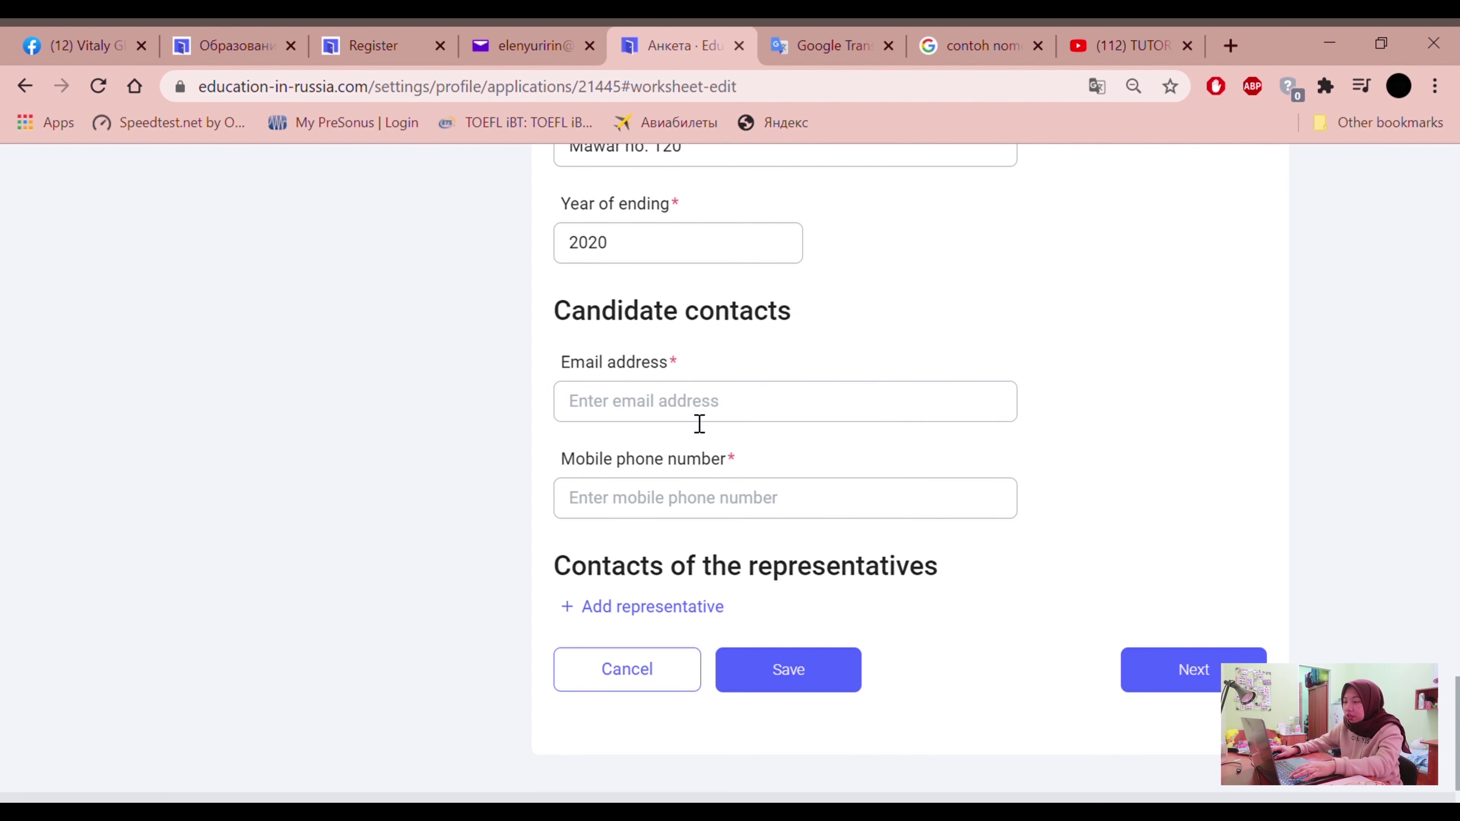
pyautogui.write('adr')
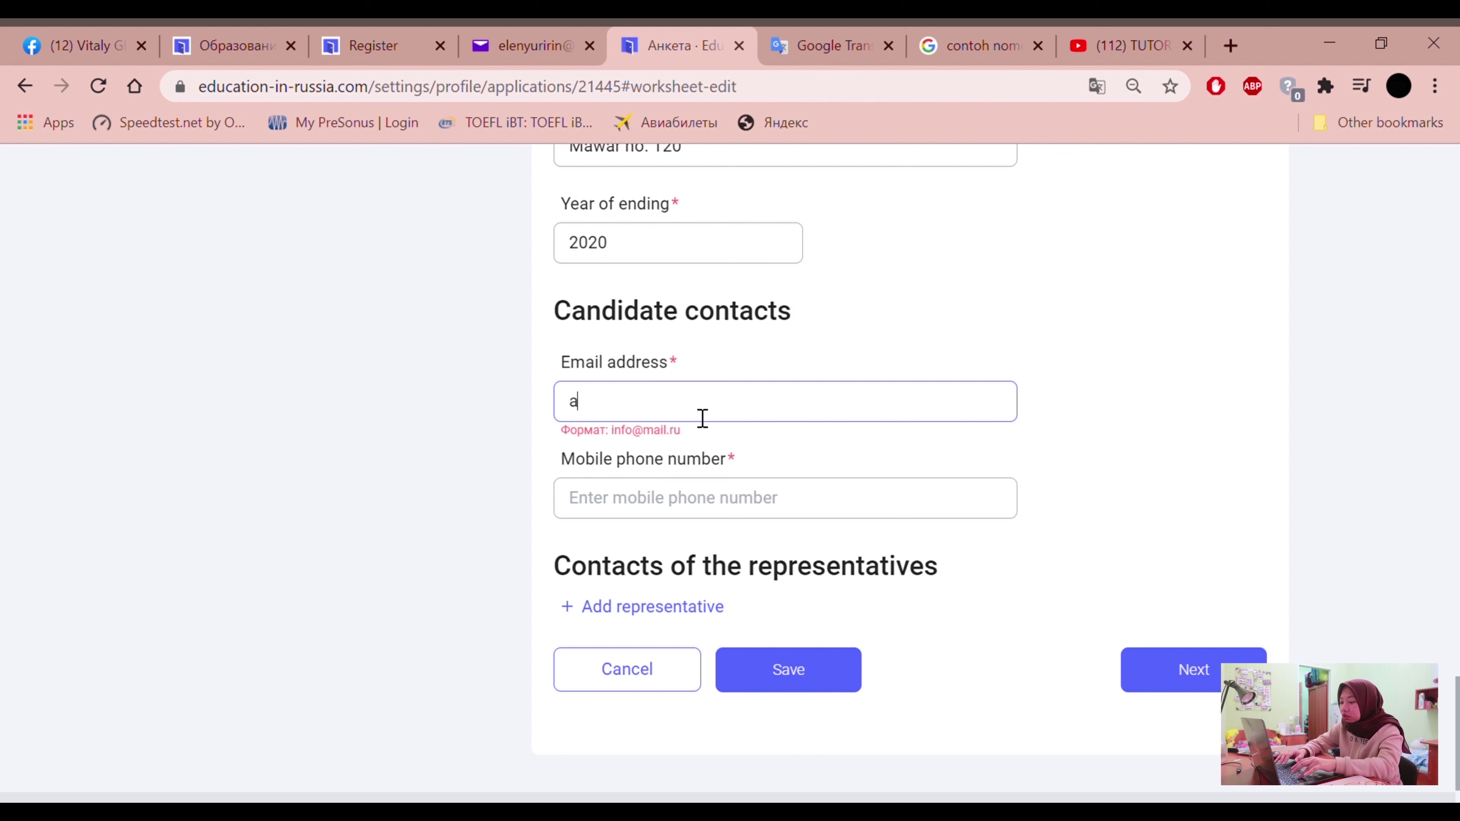
pyautogui.press('BackSpace')
pyautogui.press('BackSpace')
pyautogui.press('BackSpace')
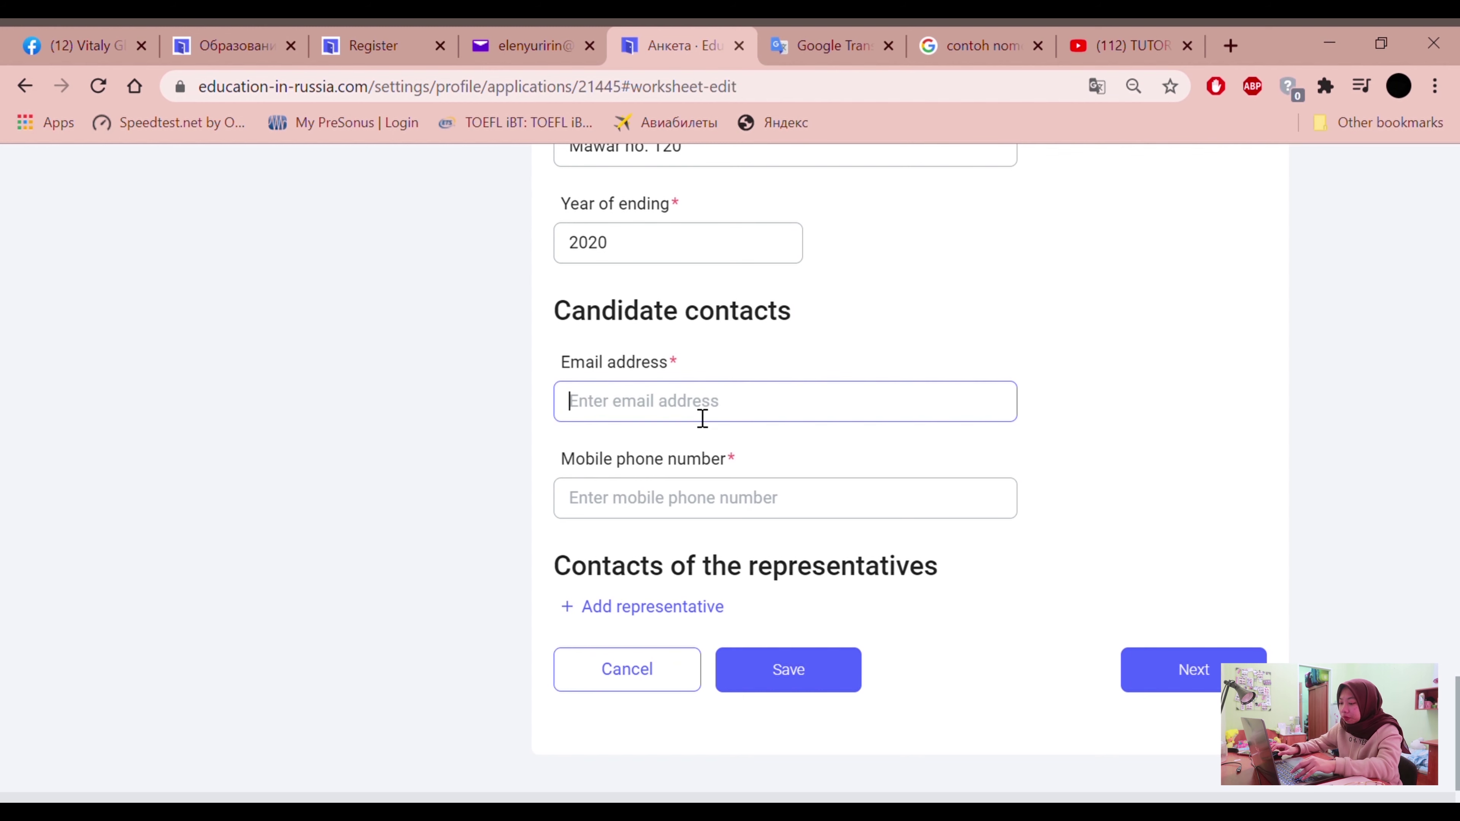
pyautogui.write('m')
pyautogui.press('BackSpace')
pyautogui.write('m')
pyautogui.press('BackSpace')
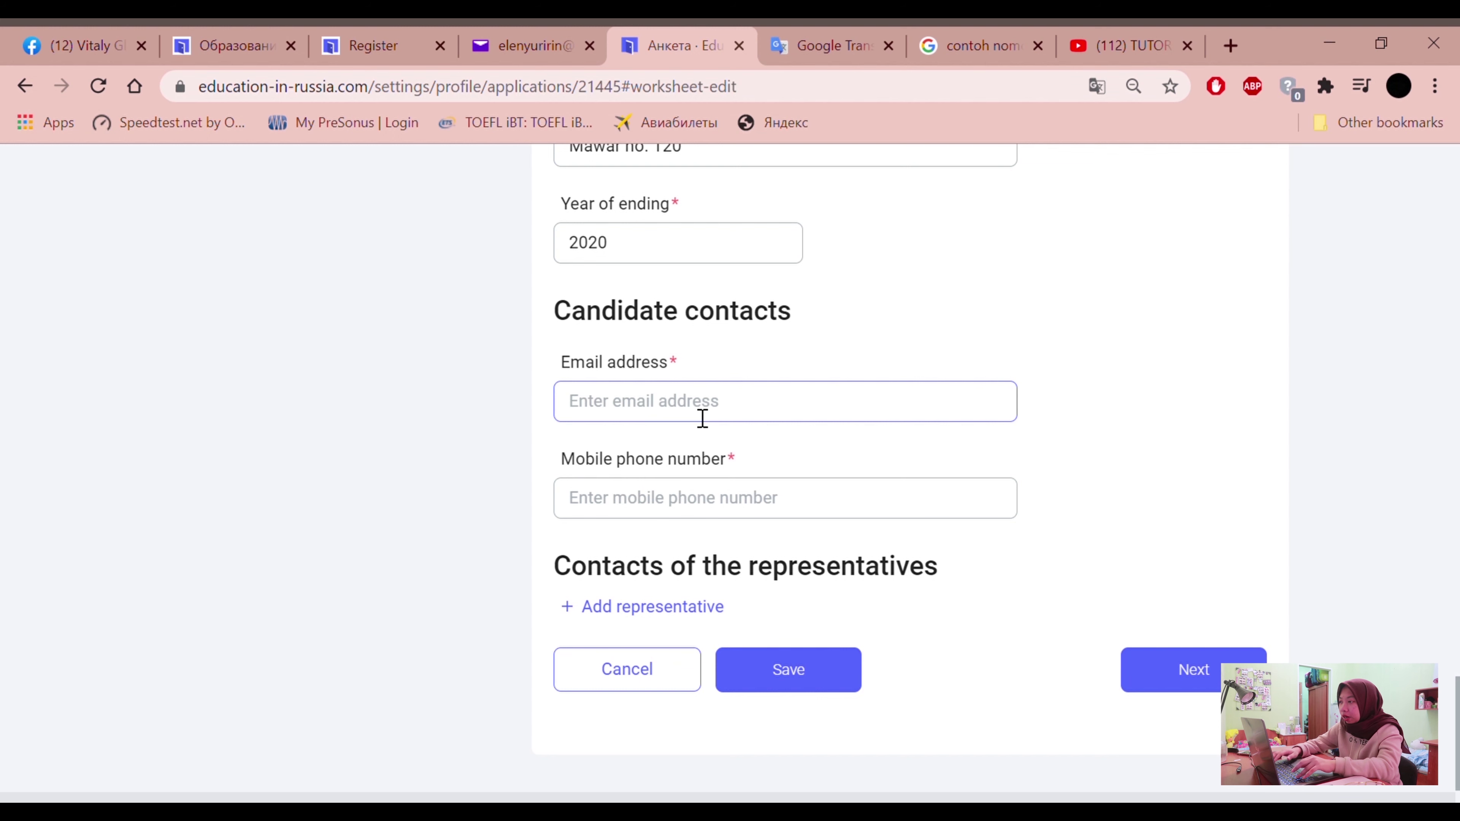
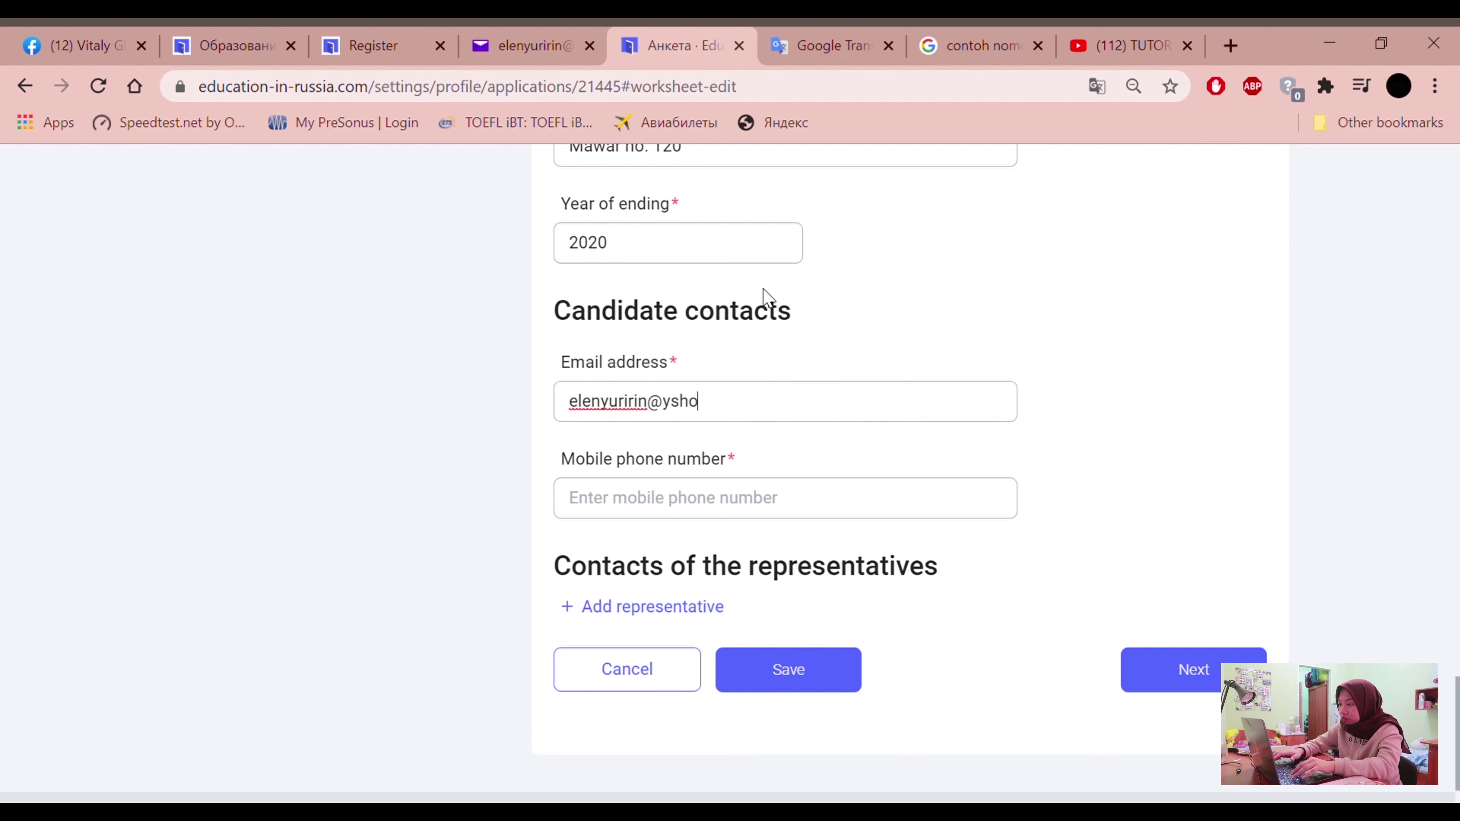
# Enter the candidate's mobile phone number
pyautogui.click(717, 516)
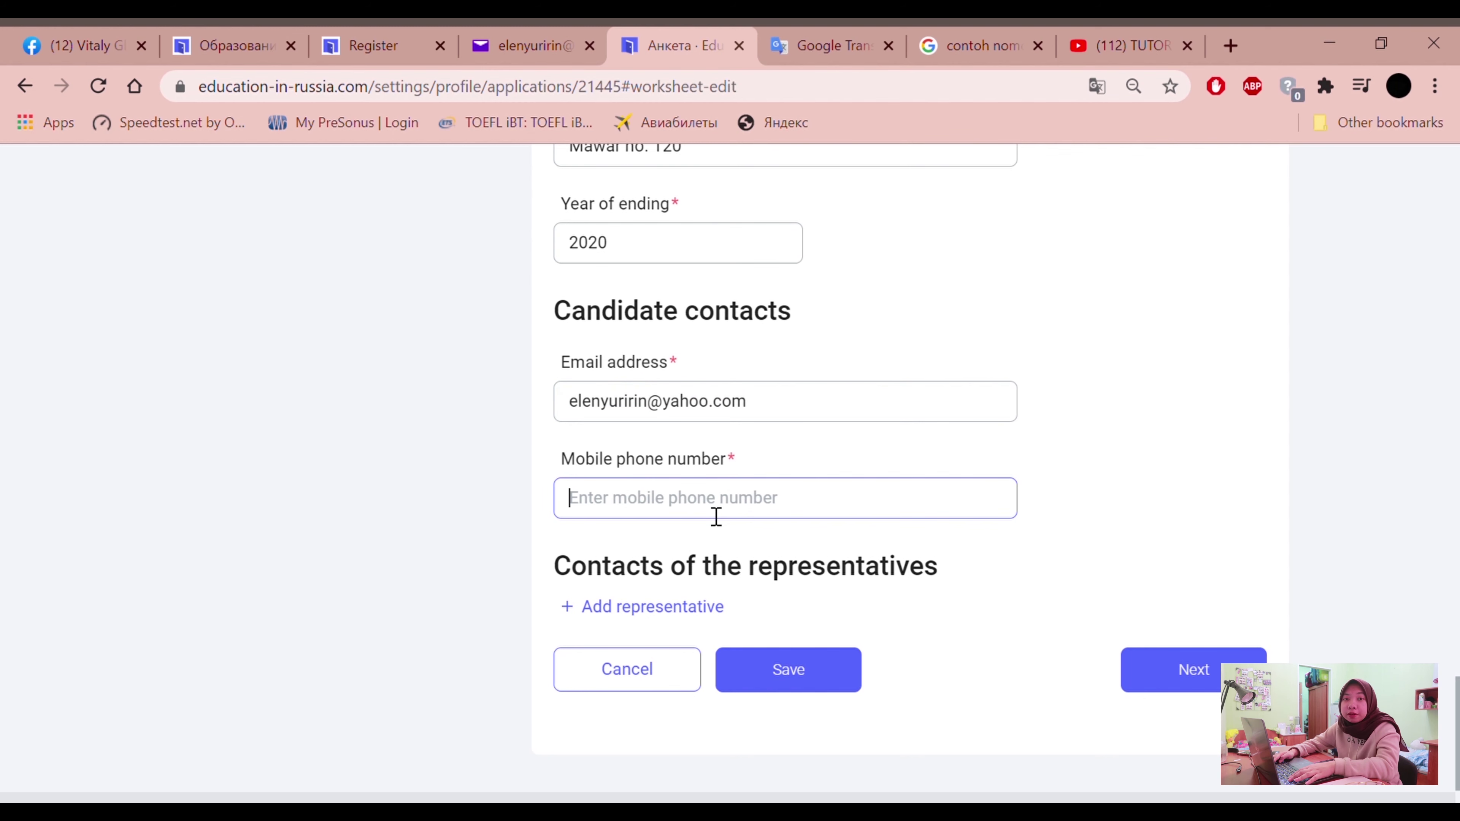
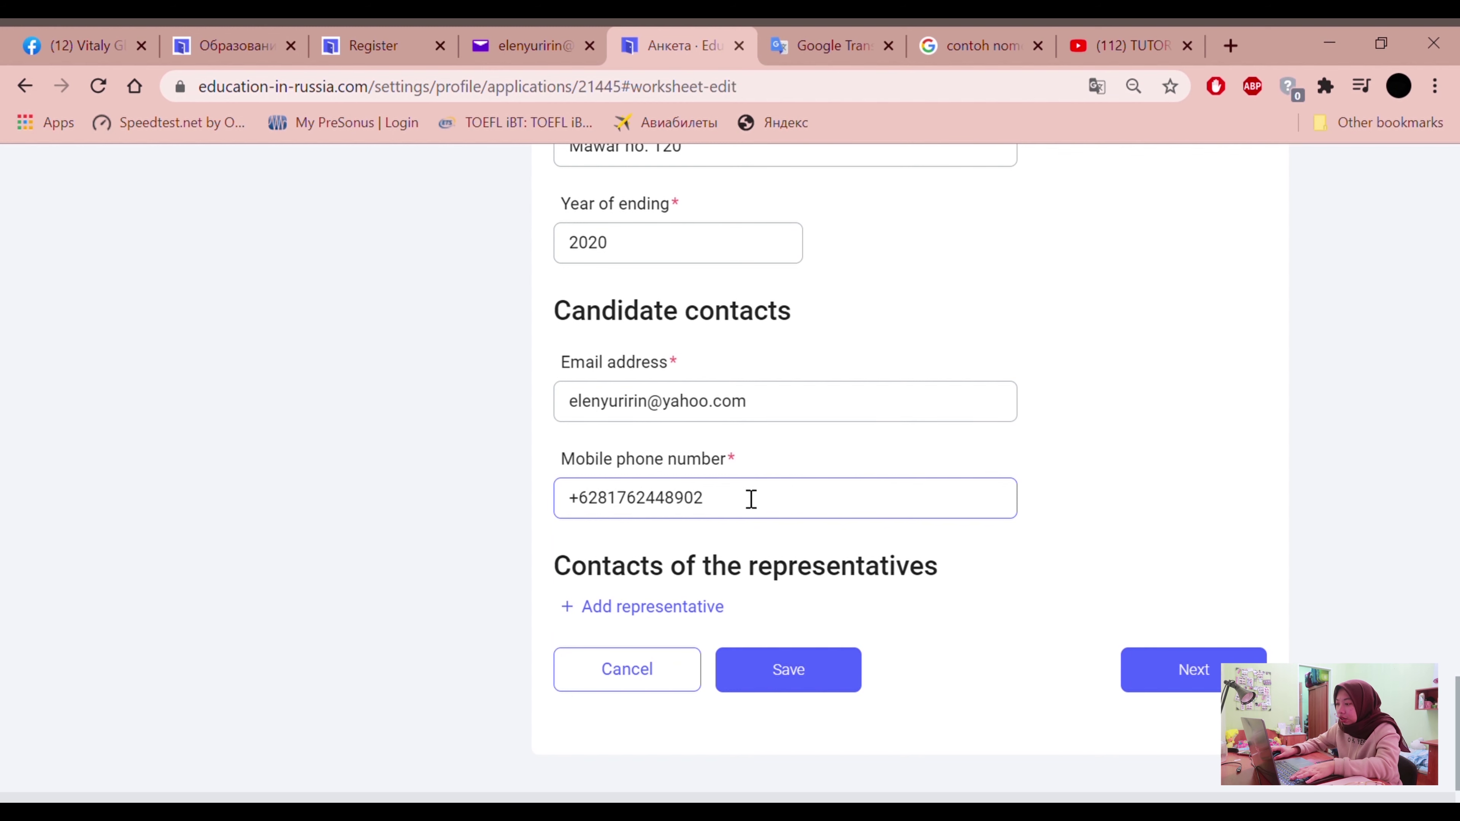
pyautogui.scroll(-1, 509, 477)
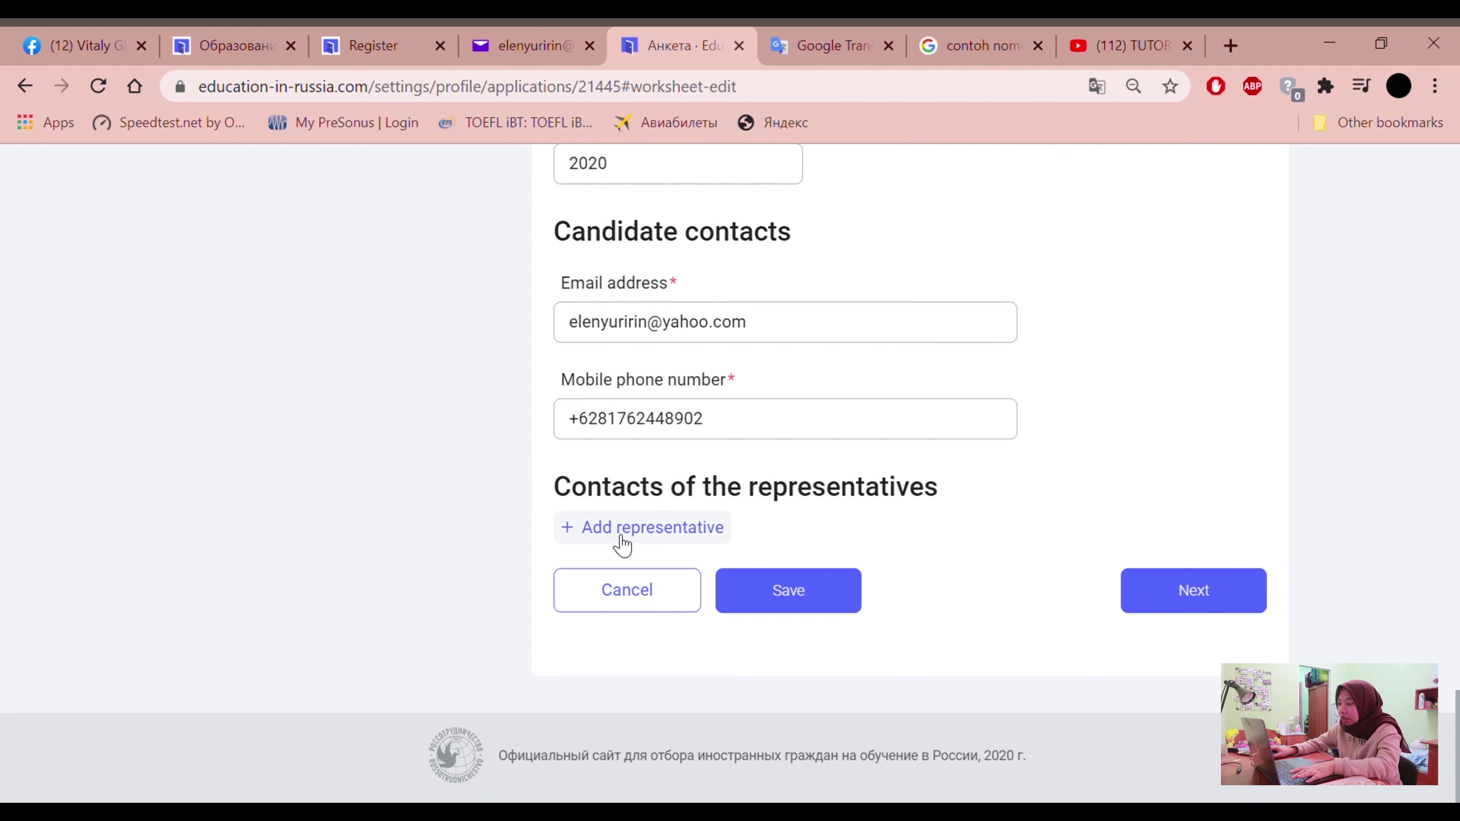
# Add a contact block under Contacts of the representatives
pyautogui.click(614, 535)
pyautogui.scroll(-2, 545, 566)
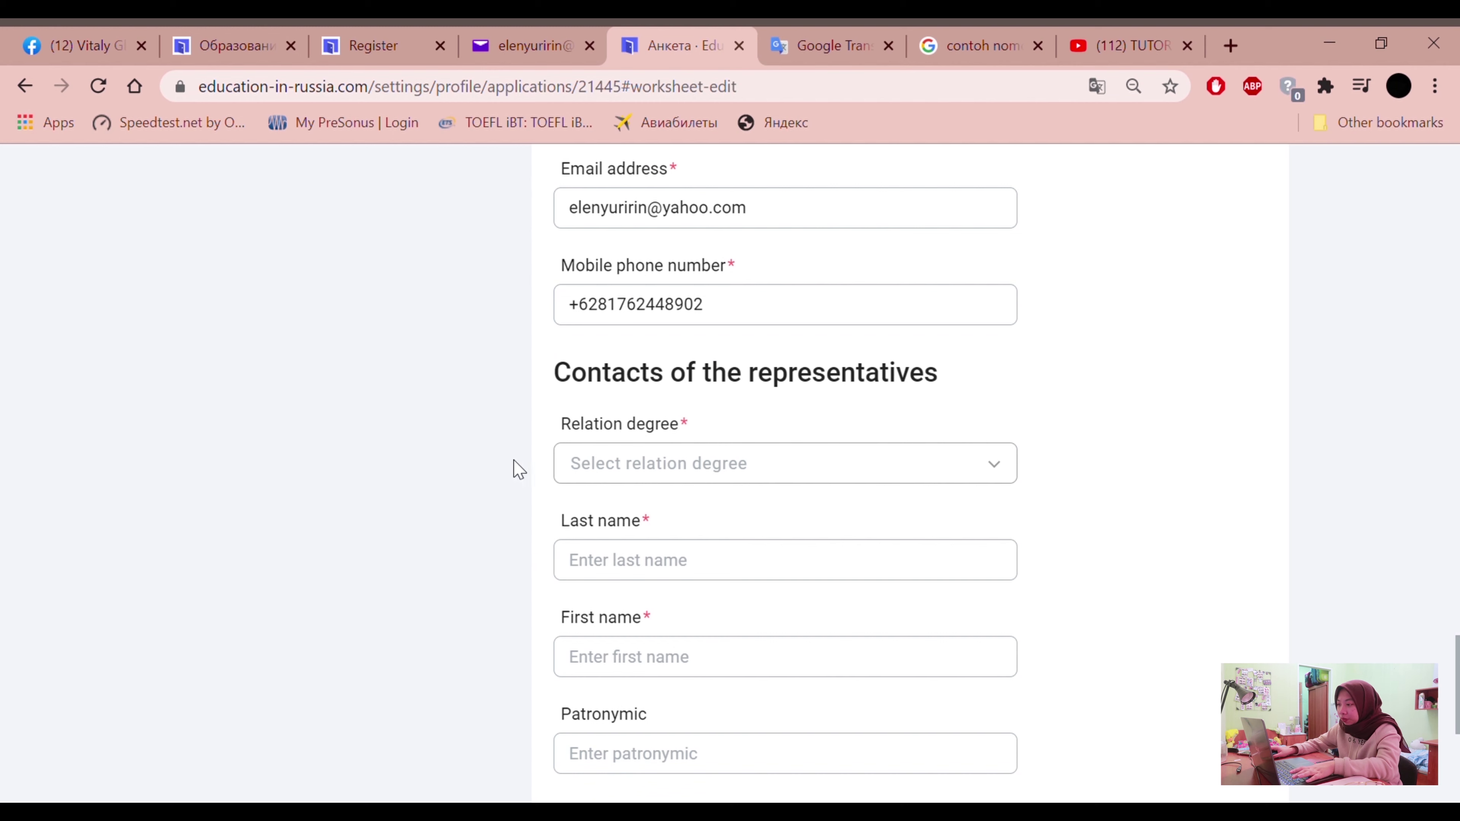
pyautogui.click(553, 375)
pyautogui.moveTo(567, 381); pyautogui.dragTo(960, 379)
pyautogui.click(989, 388)
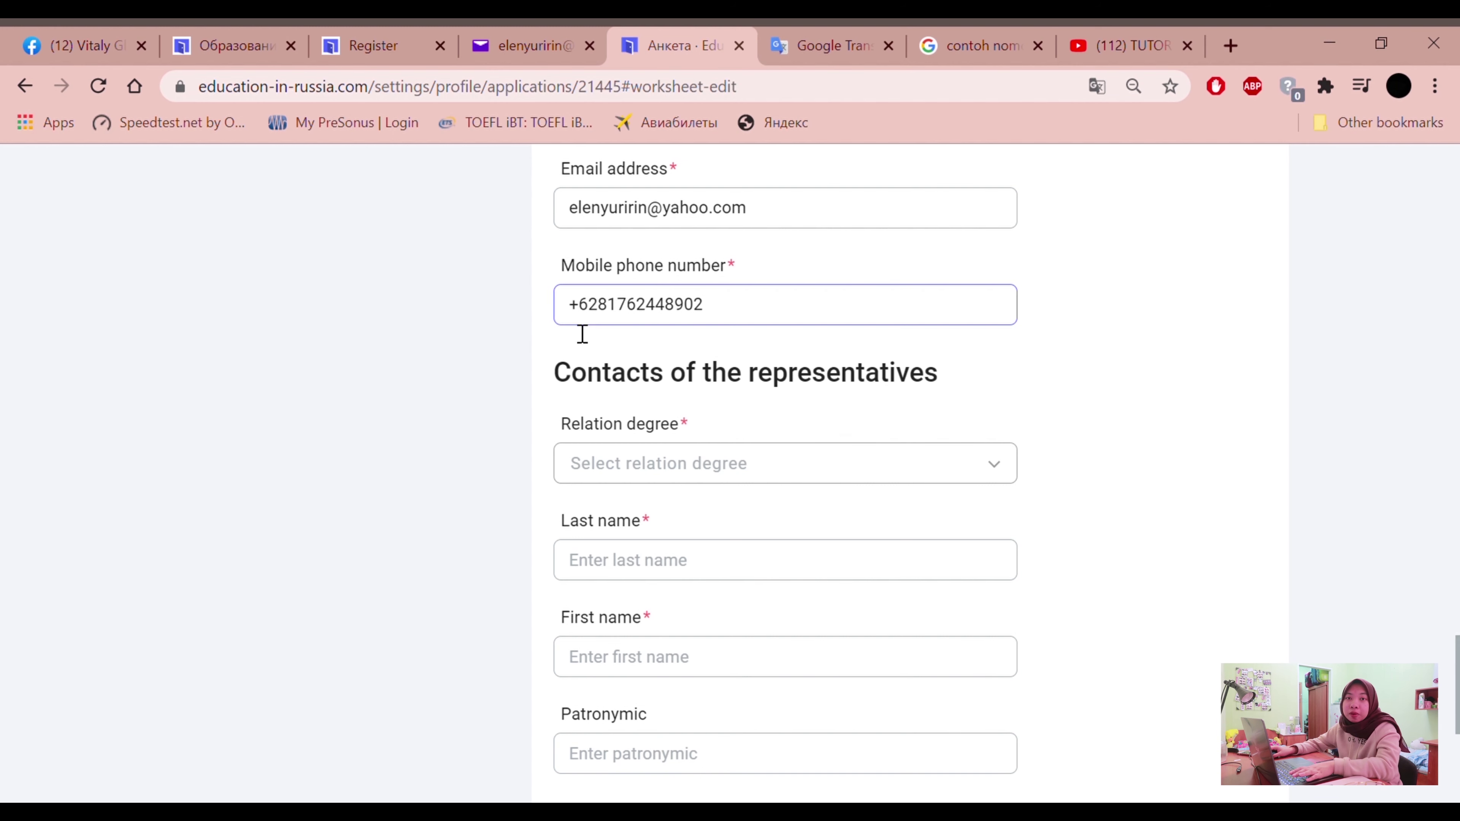
pyautogui.scroll(-2, 701, 354)
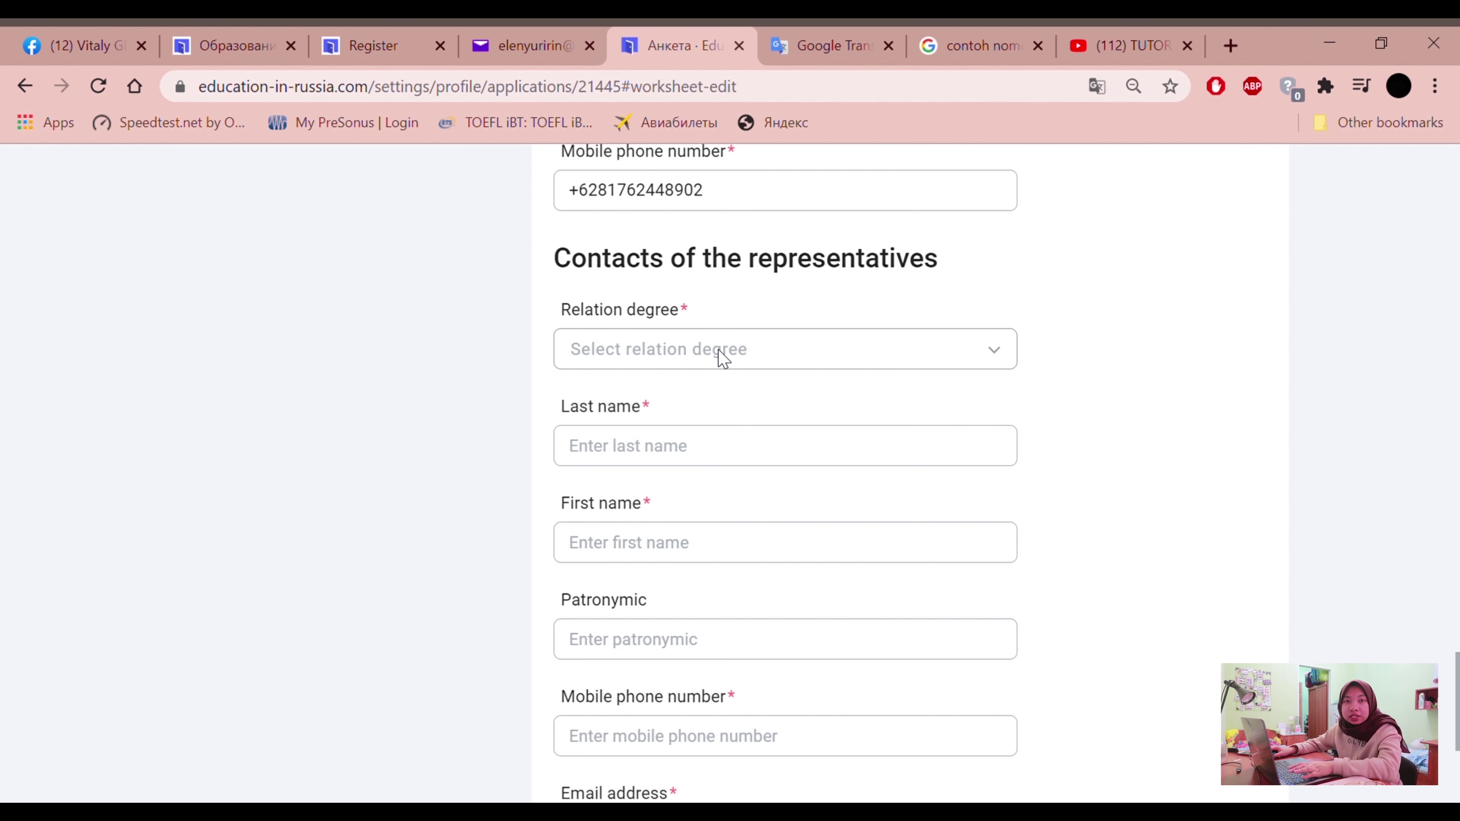
# Set the representative's relation degree to Father and enter their last and first names
pyautogui.click(752, 358)
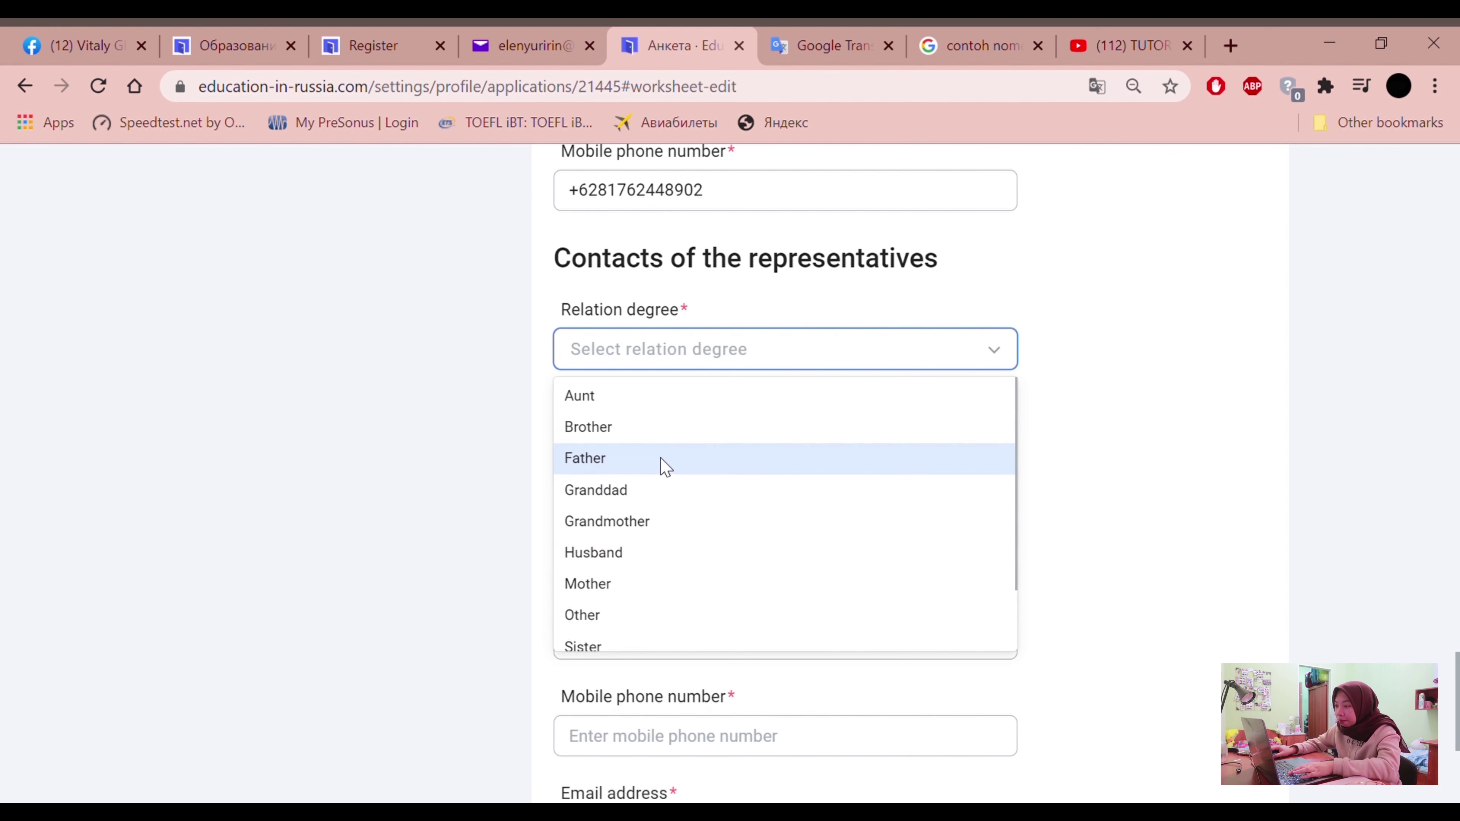
pyautogui.click(666, 466)
pyautogui.click(648, 455)
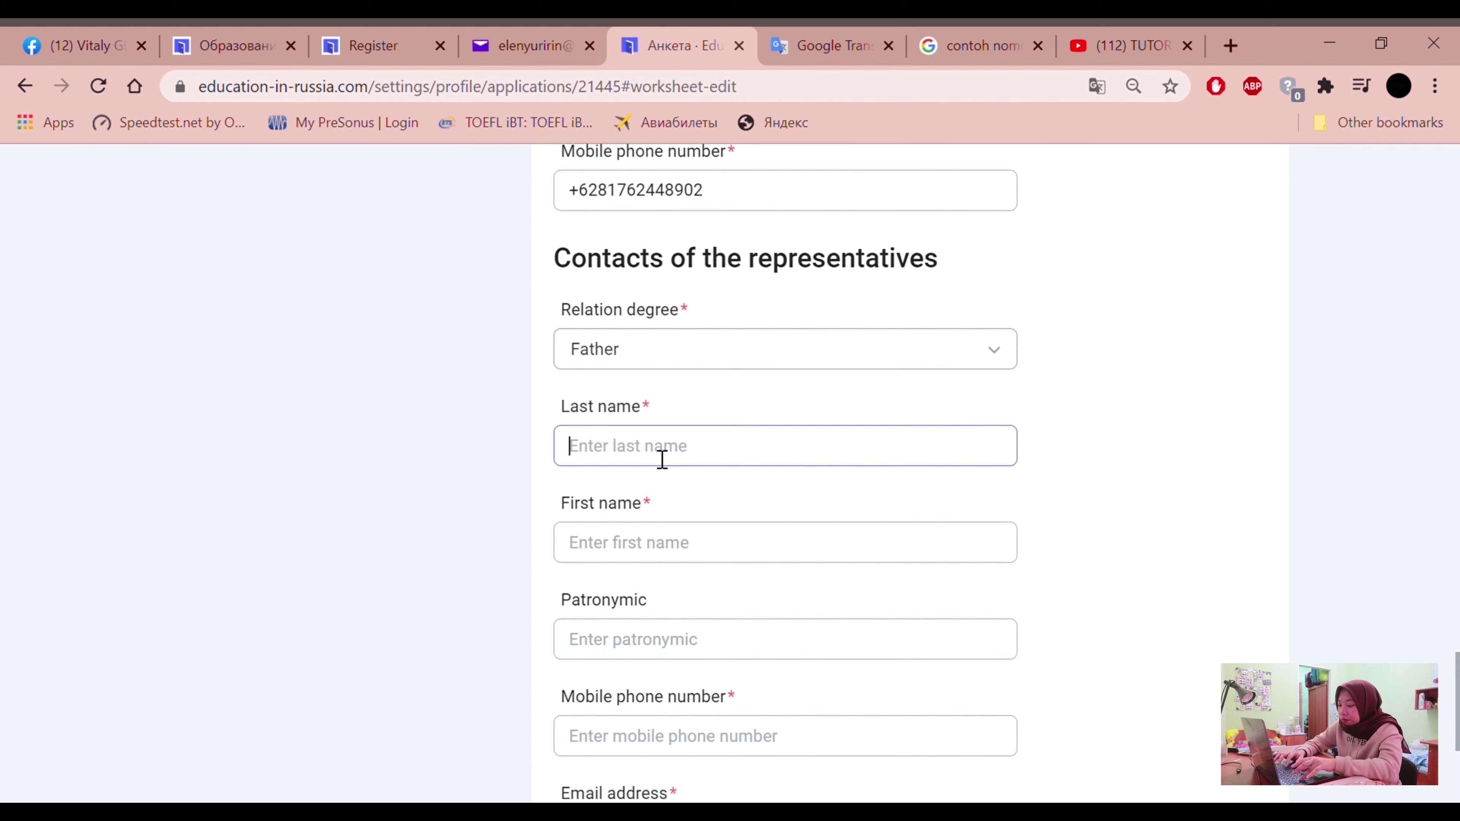
pyautogui.write('Himawn')
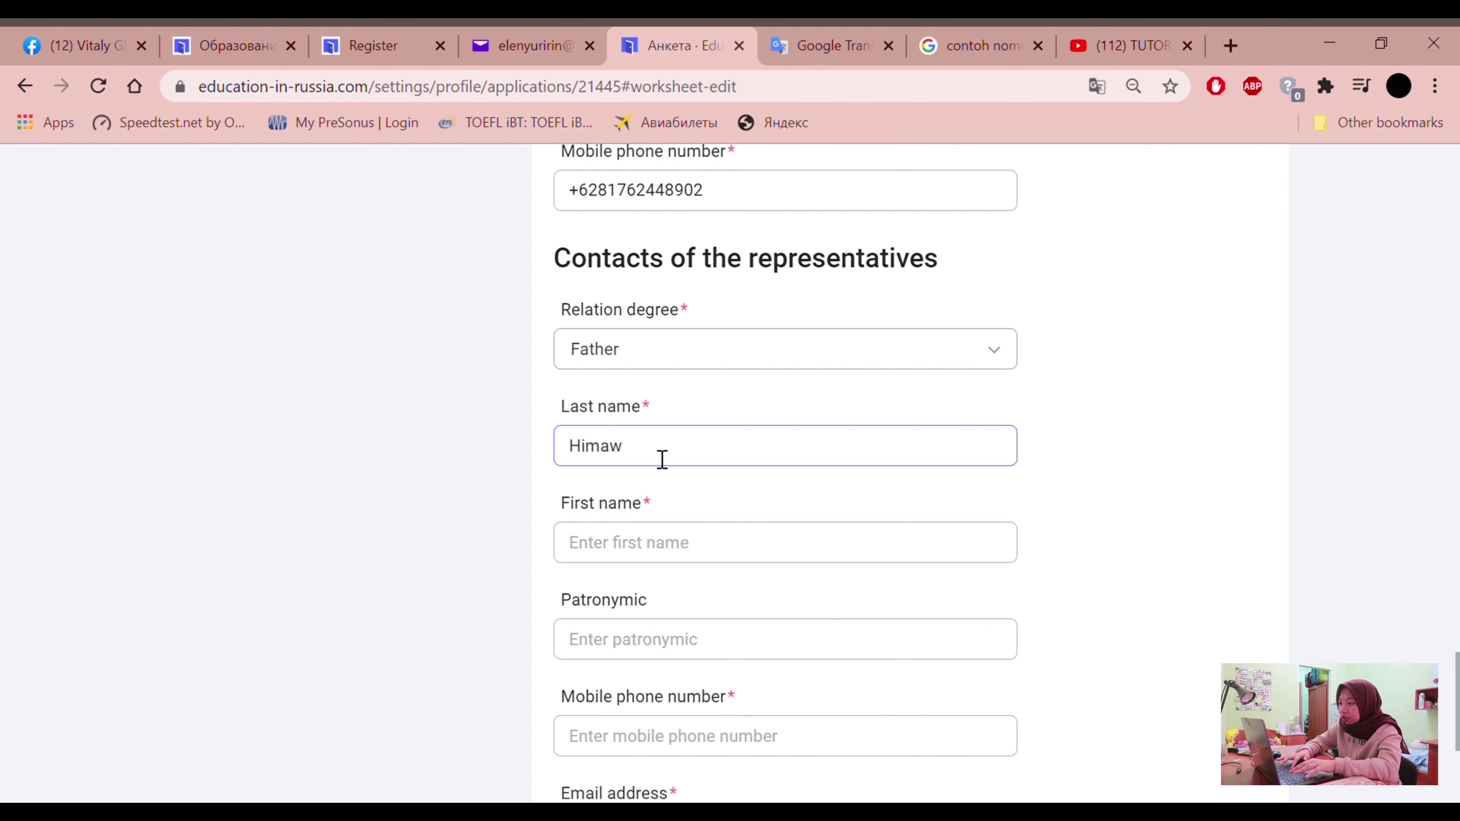
pyautogui.click(702, 555)
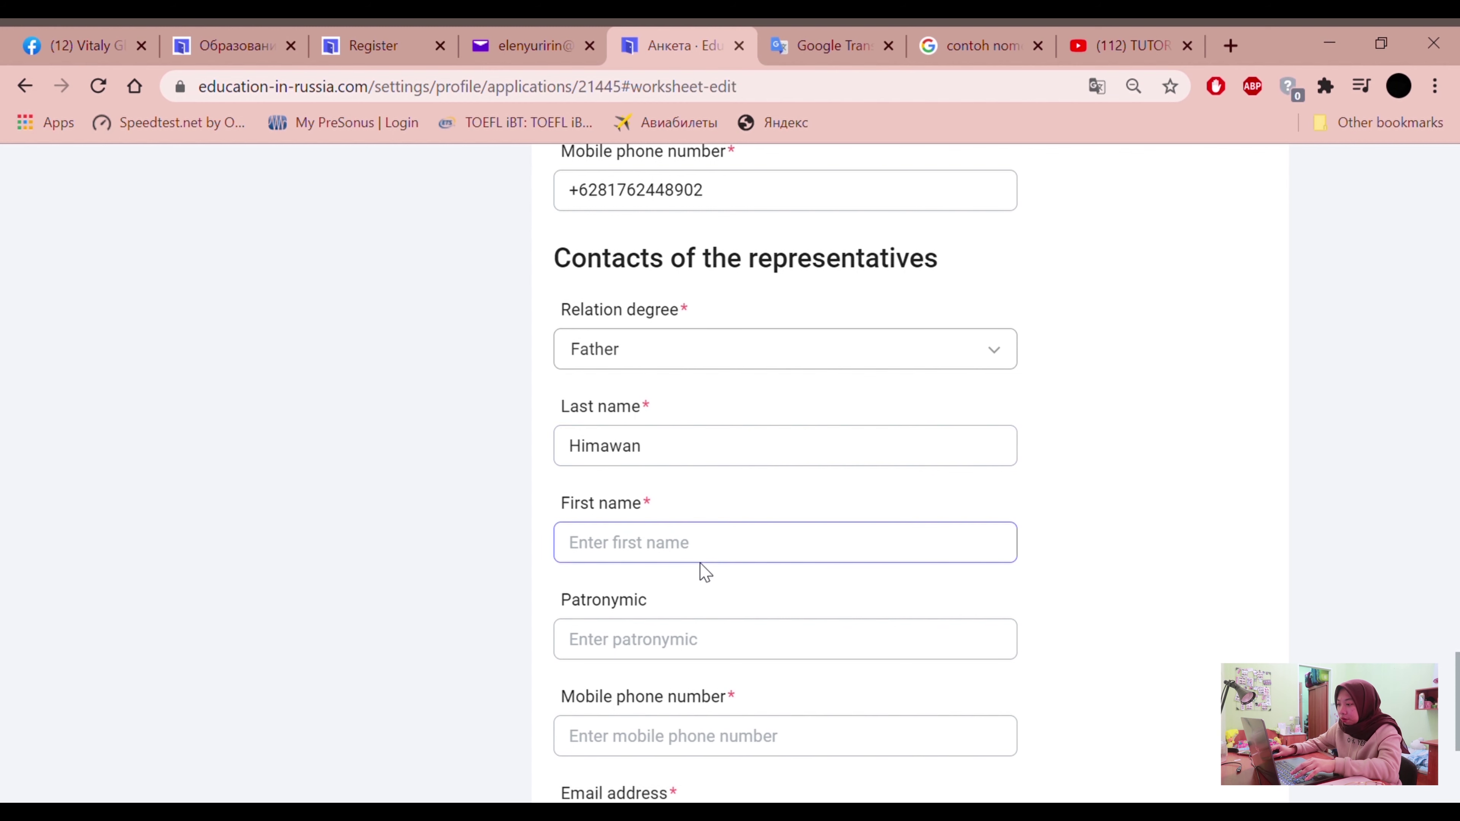
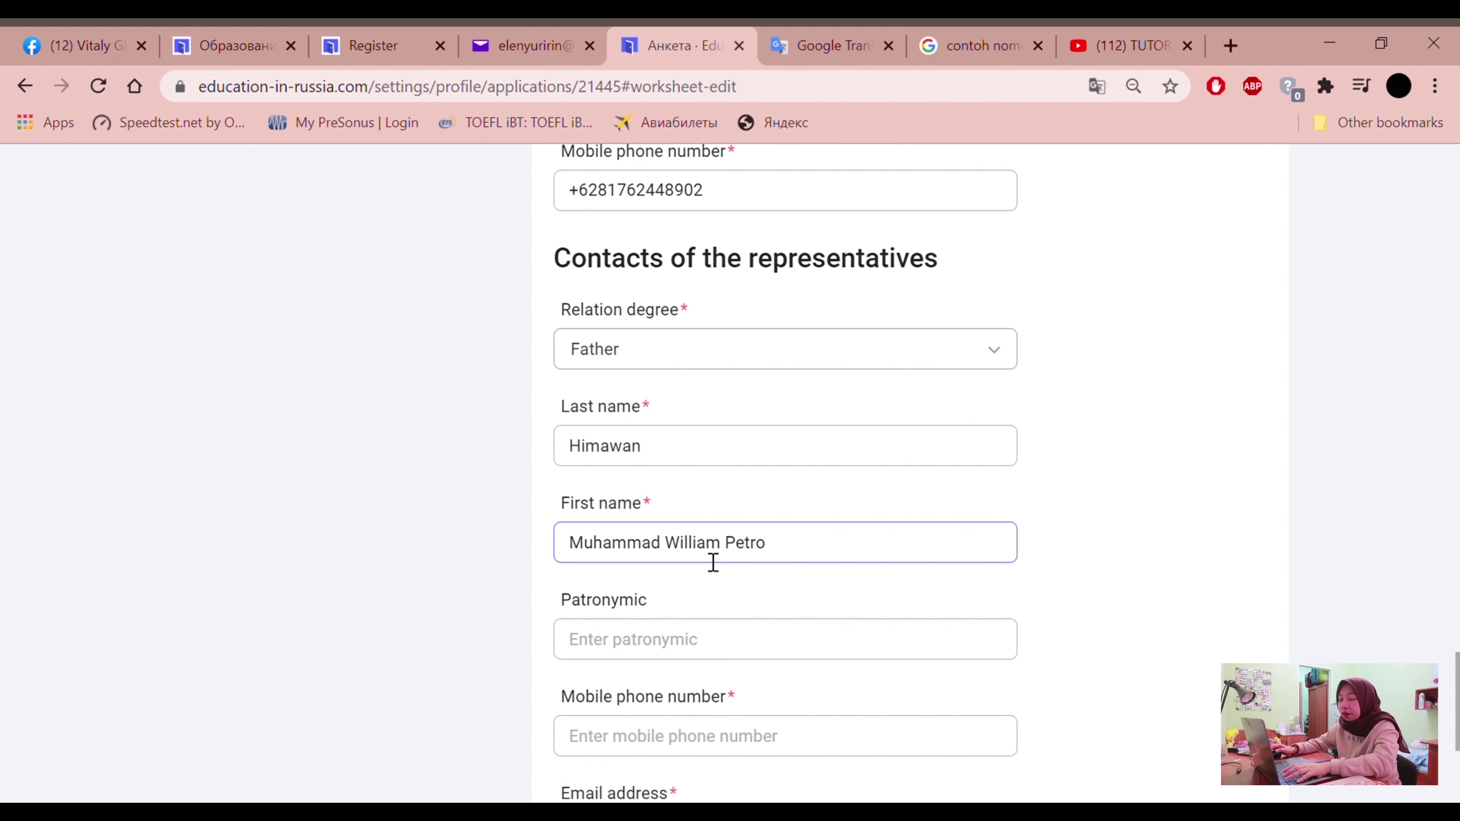
# Enter the representative's mobile phone number and e-mail address
pyautogui.scroll(-2, 709, 561)
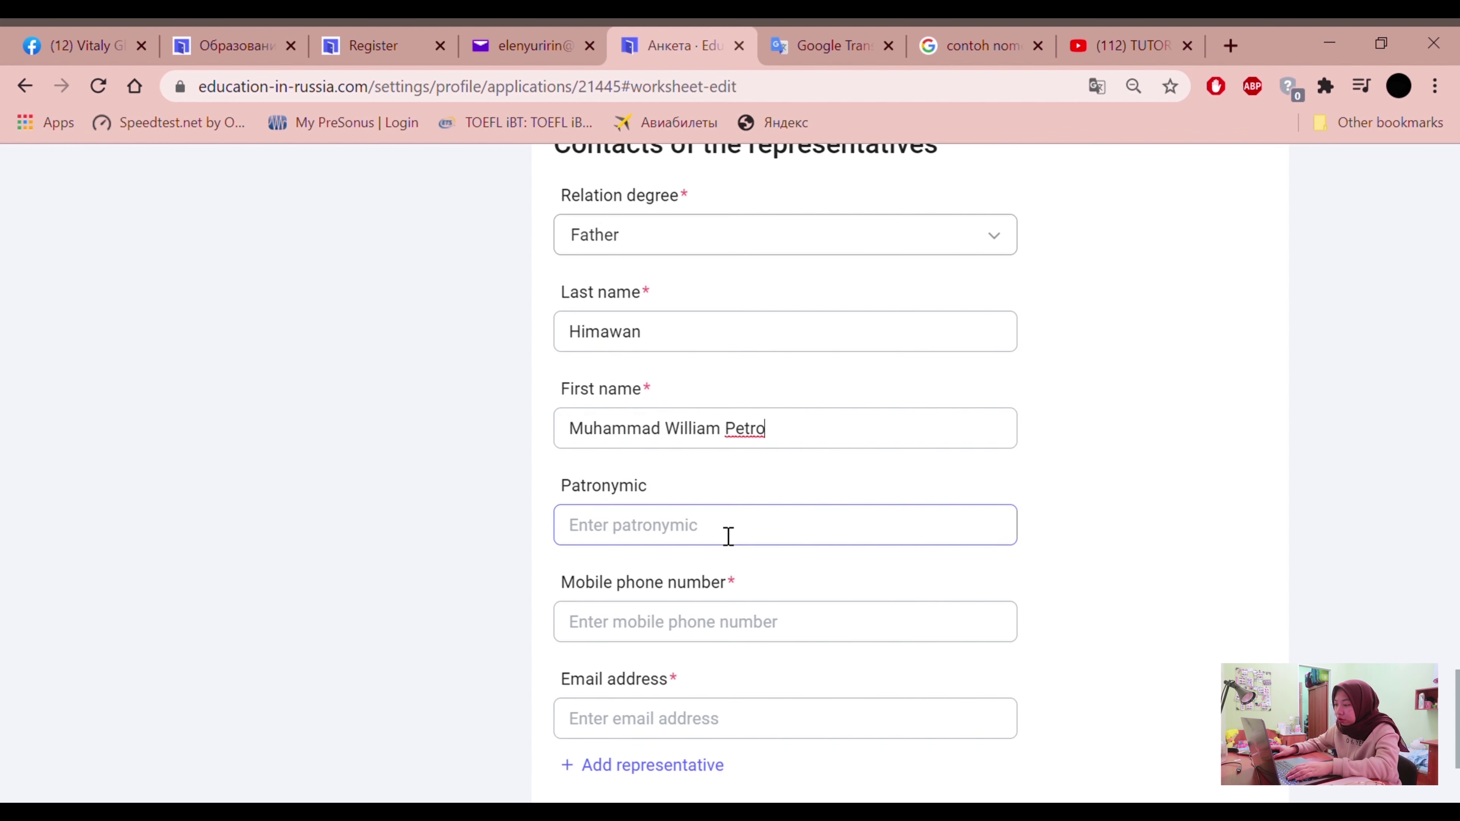
pyautogui.click(643, 493)
pyautogui.moveTo(654, 505); pyautogui.dragTo(576, 506)
pyautogui.click(508, 561)
pyautogui.scroll(-1, 791, 600)
pyautogui.scroll(-1, 791, 600)
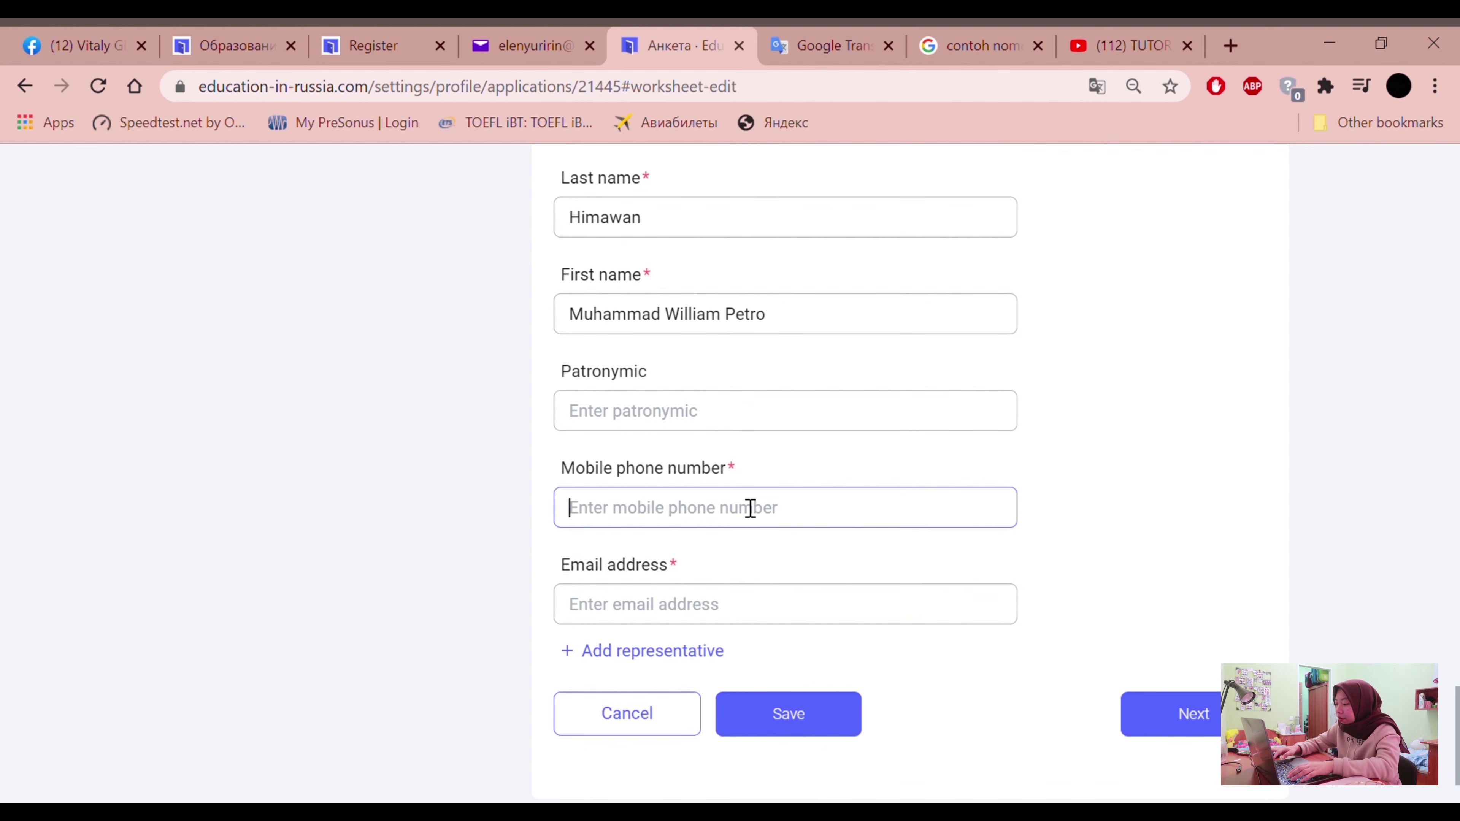
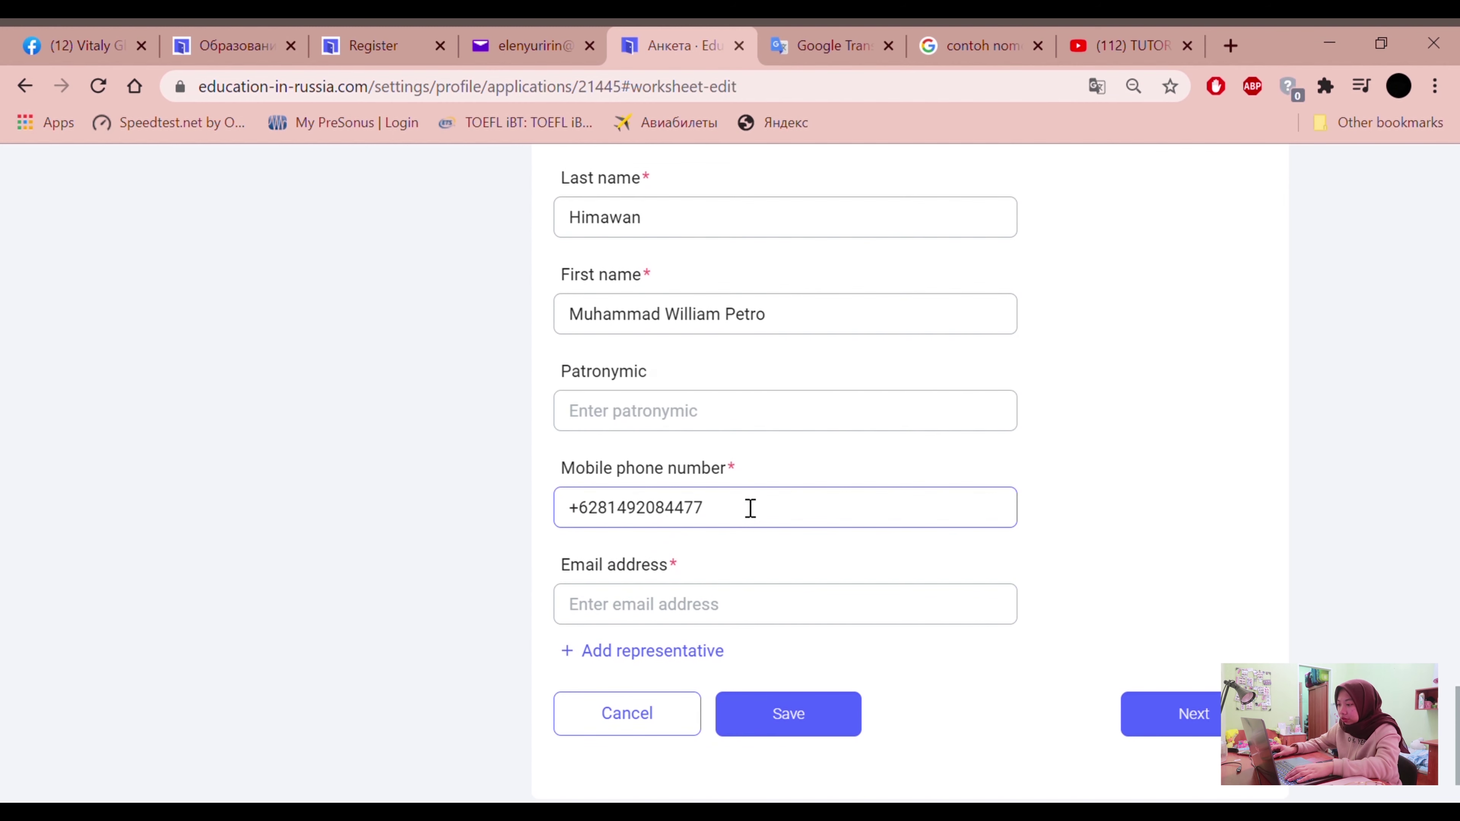
pyautogui.click(699, 620)
pyautogui.scroll(-1, 360, 653)
pyautogui.scroll(-1, 360, 653)
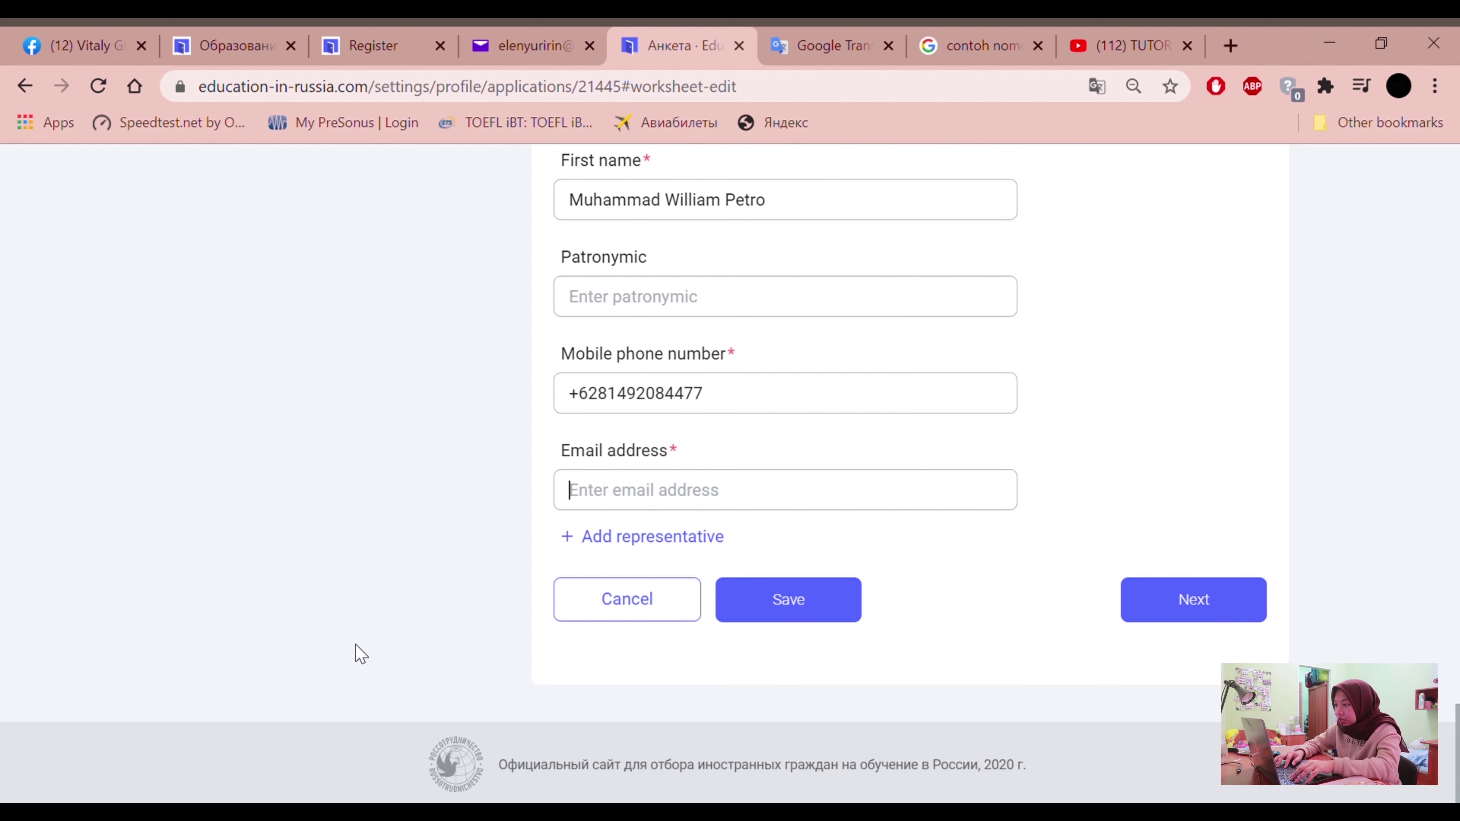
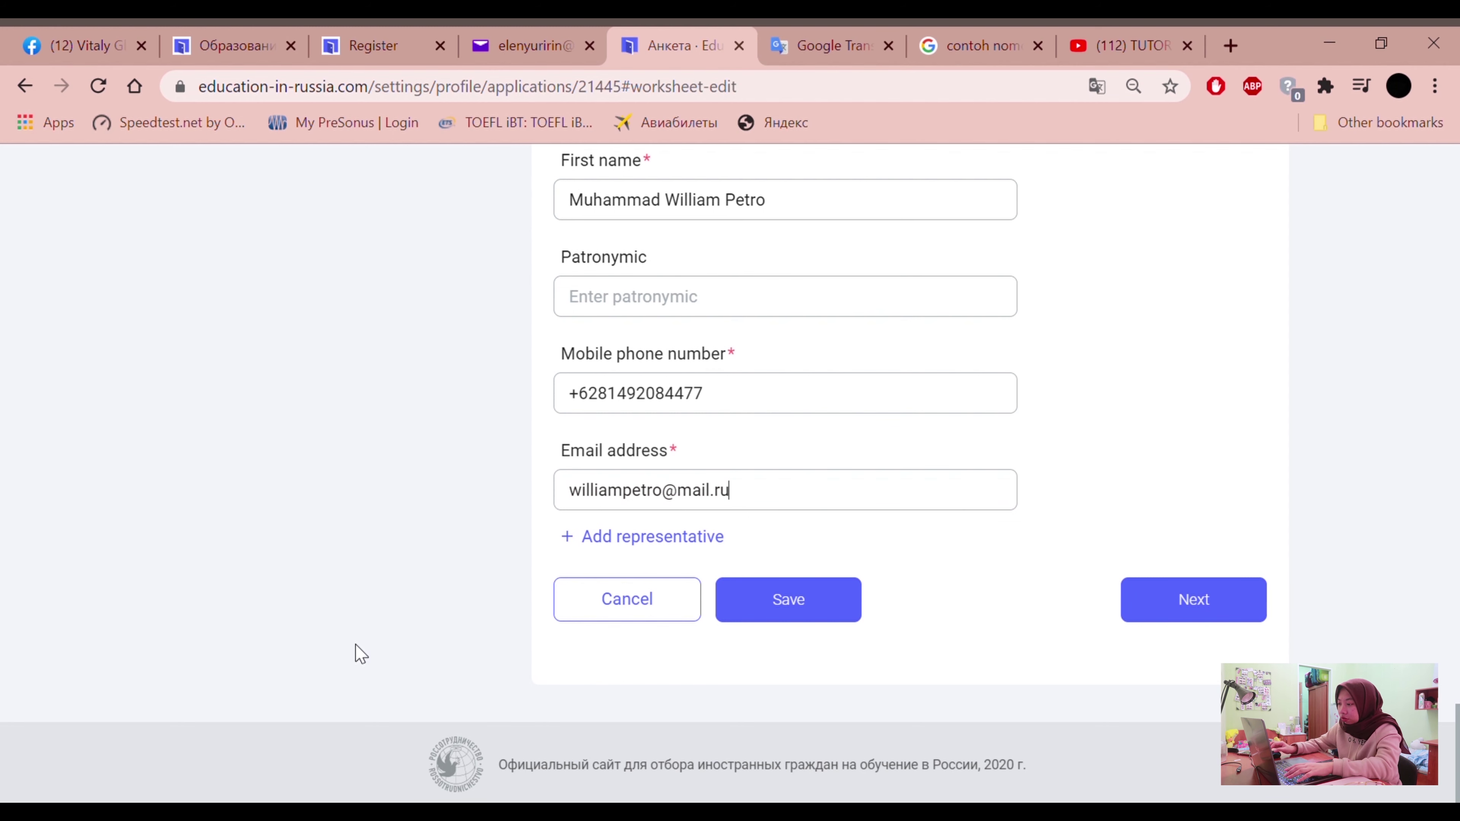
pyautogui.click(626, 546)
pyautogui.scroll(-6, 666, 561)
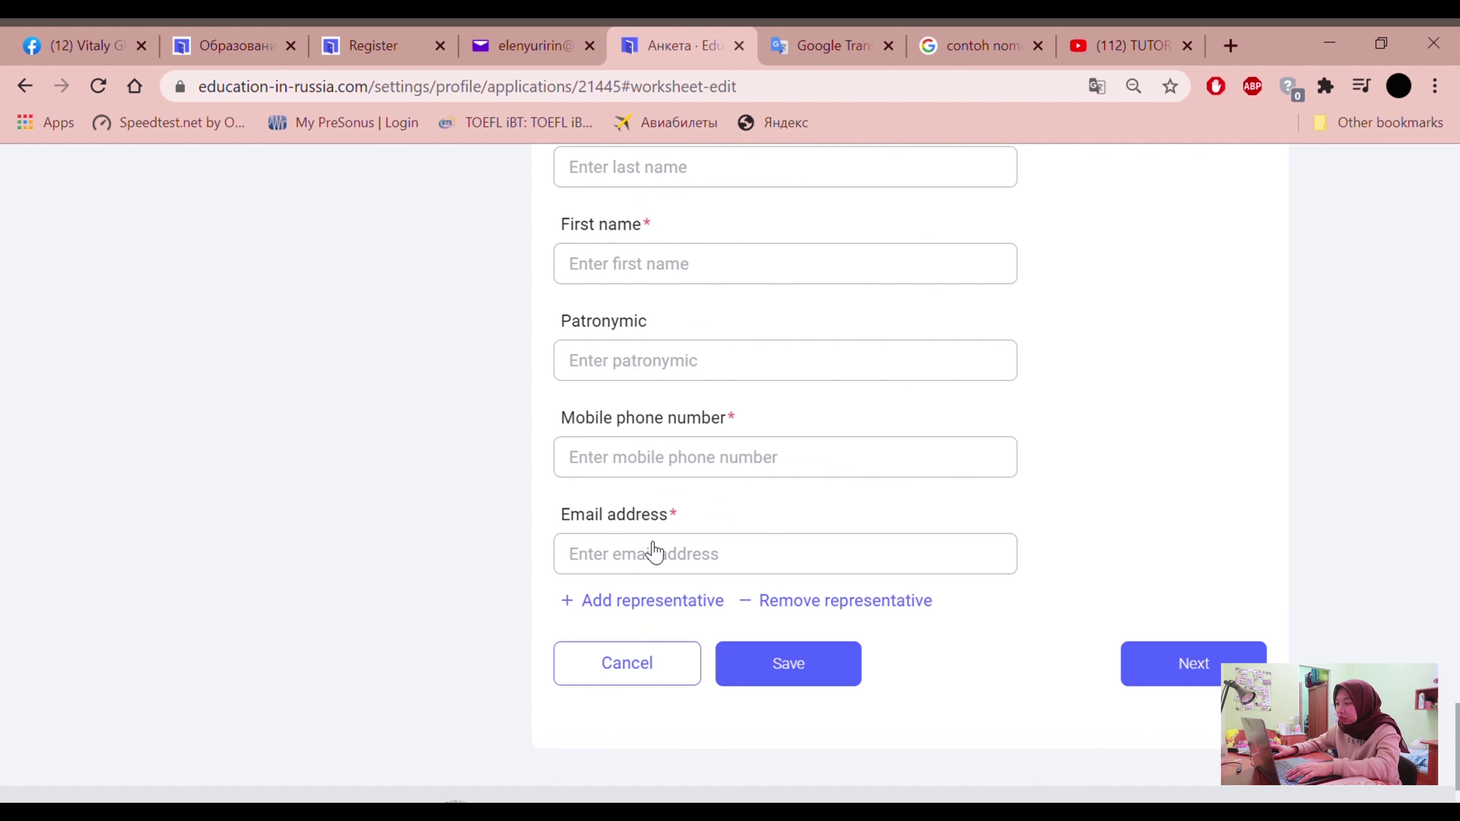
pyautogui.scroll(10, 639, 569)
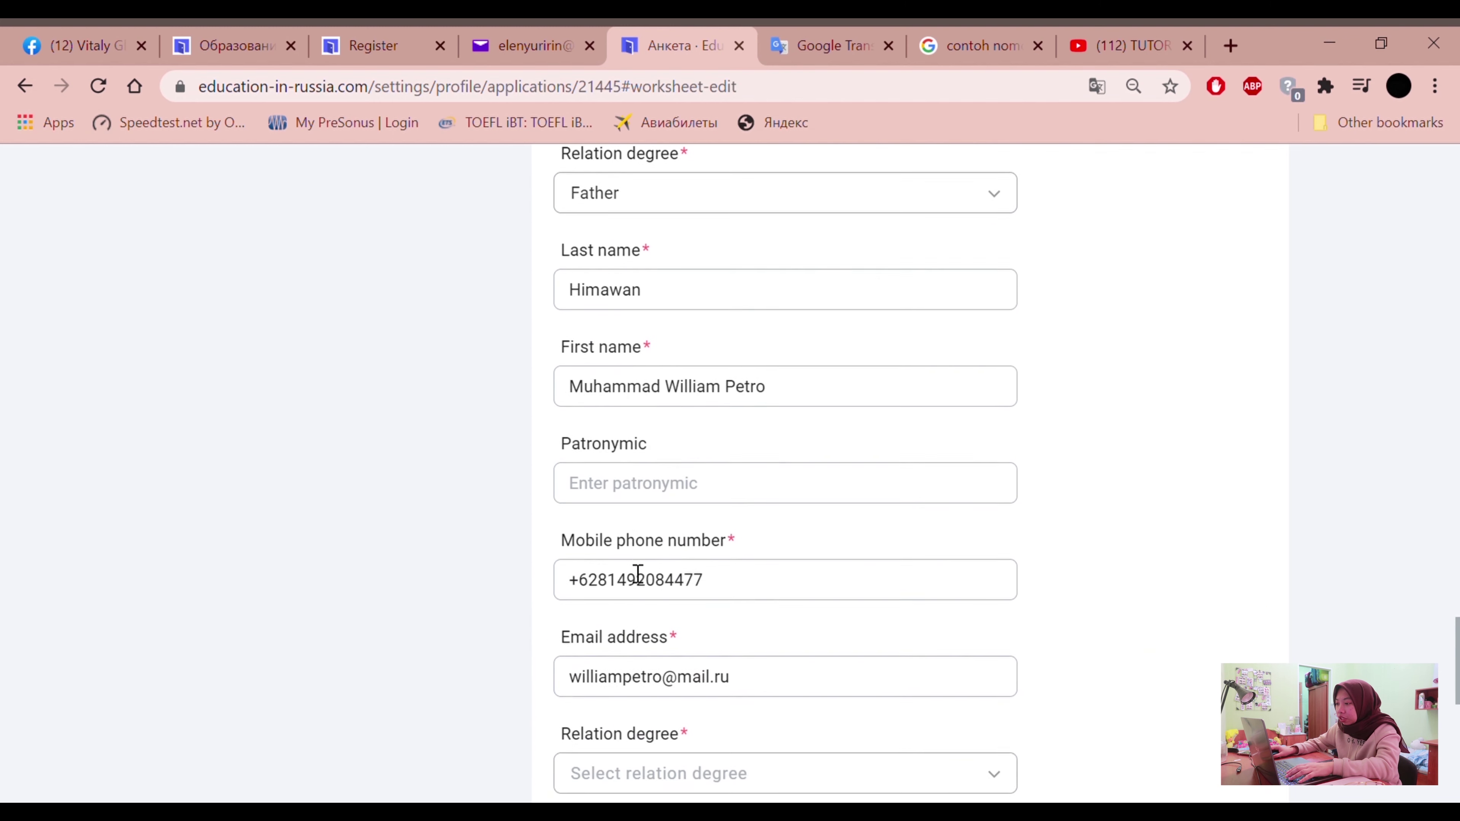
pyautogui.scroll(-10, 707, 607)
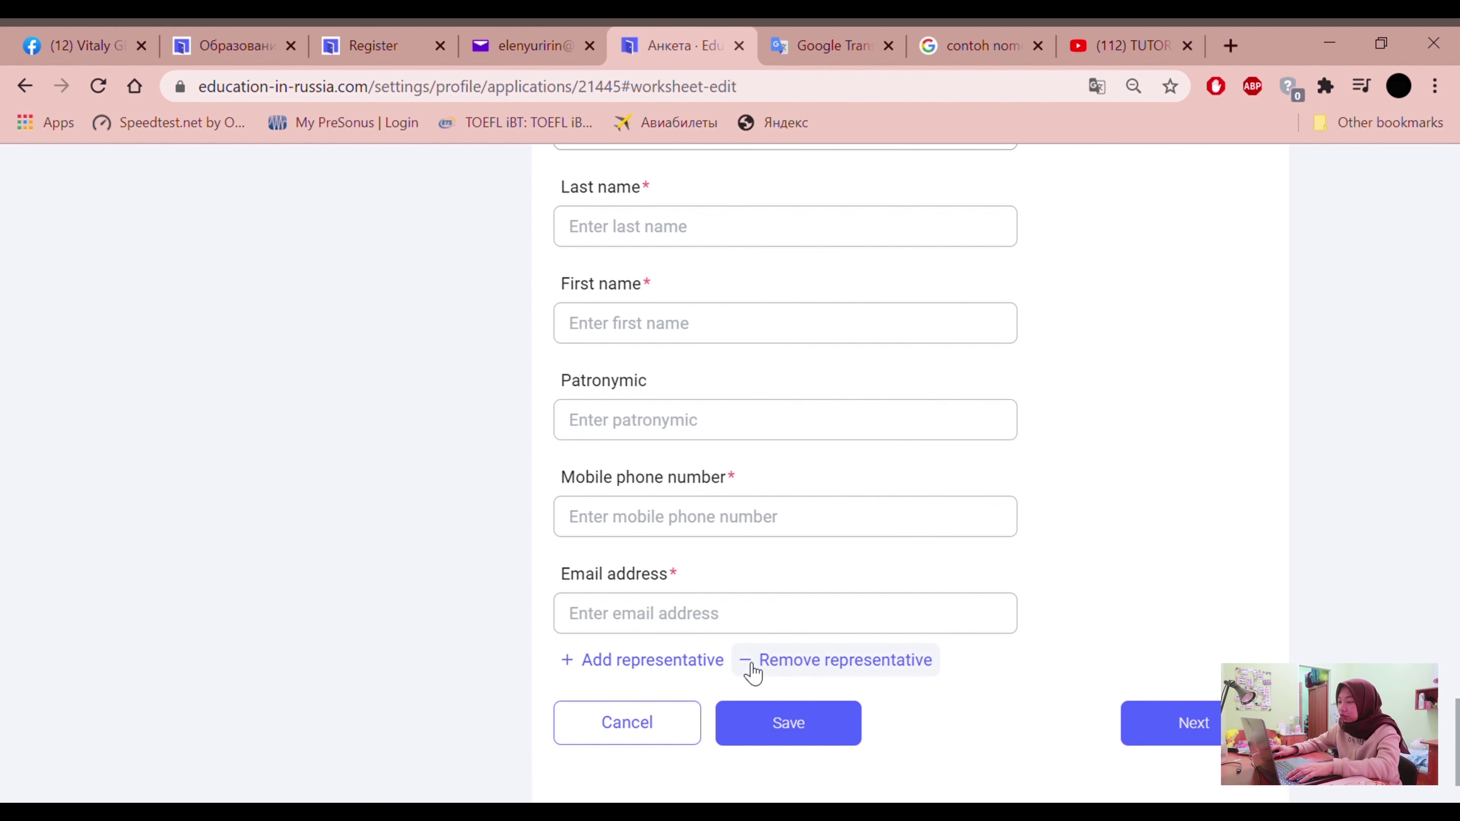
pyautogui.click(789, 669)
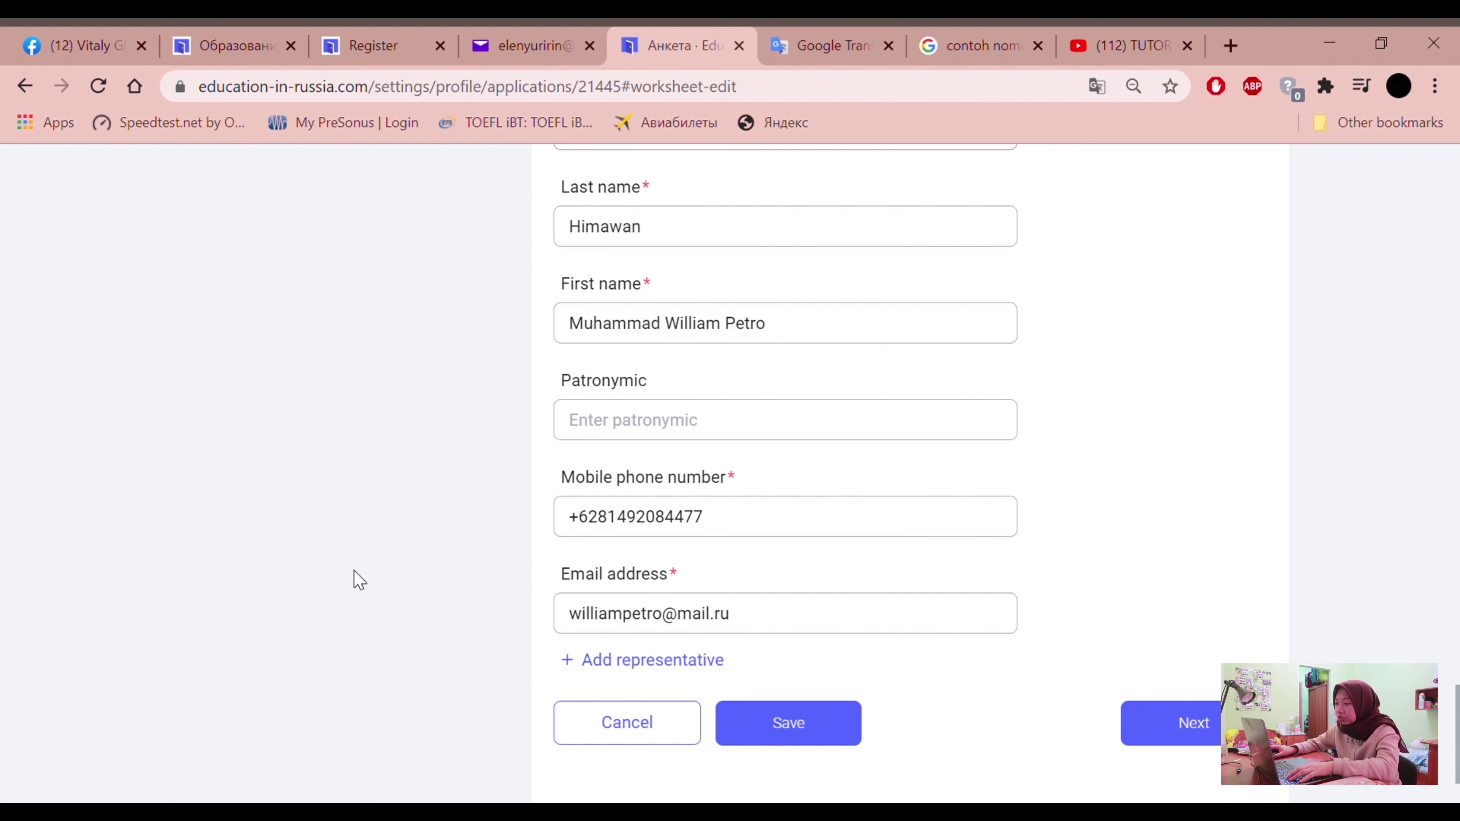
pyautogui.scroll(5, 355, 573)
pyautogui.scroll(-5, 355, 573)
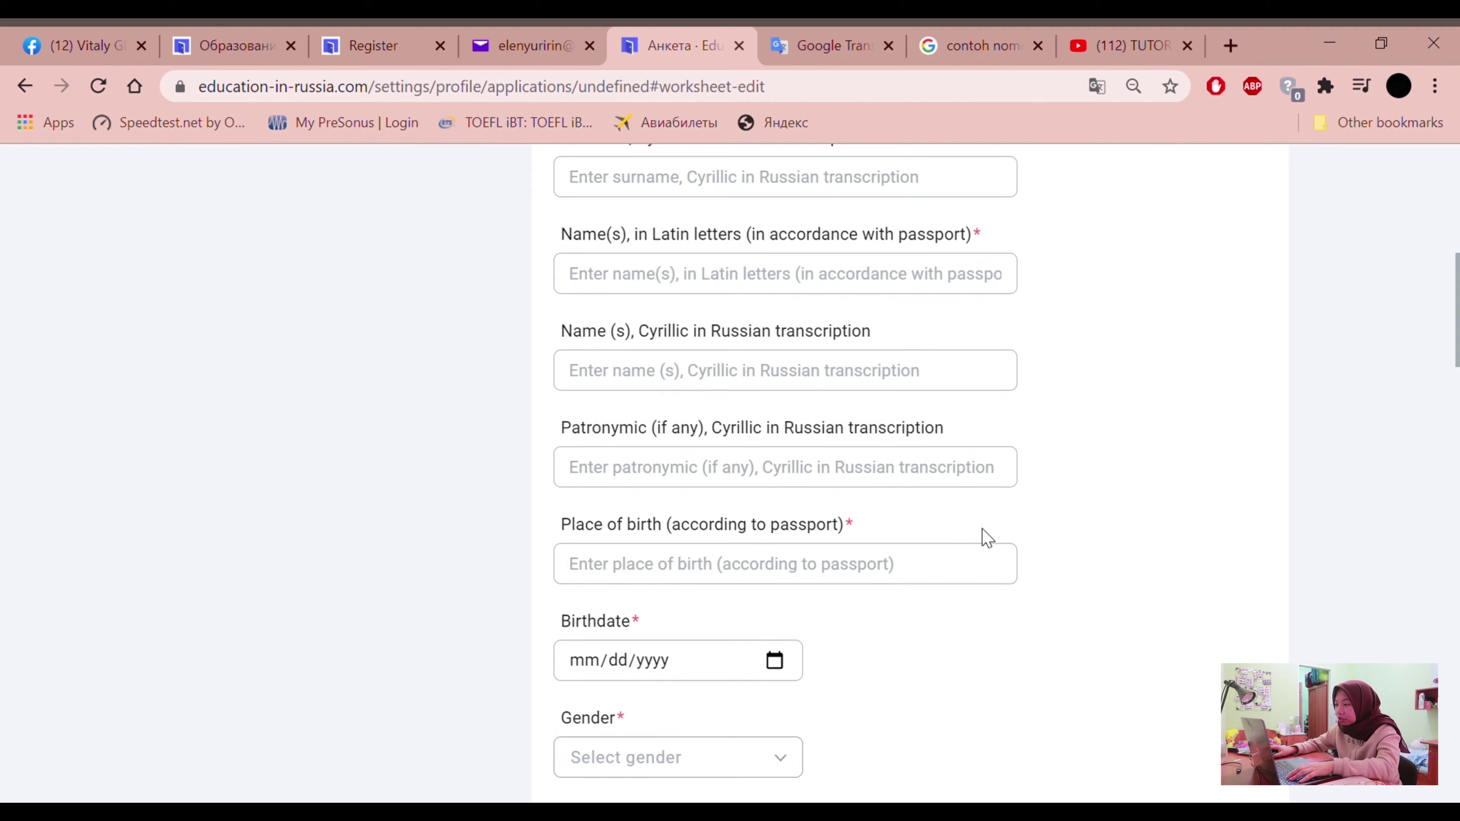
pyautogui.scroll(-6, 984, 538)
pyautogui.scroll(-10, 986, 538)
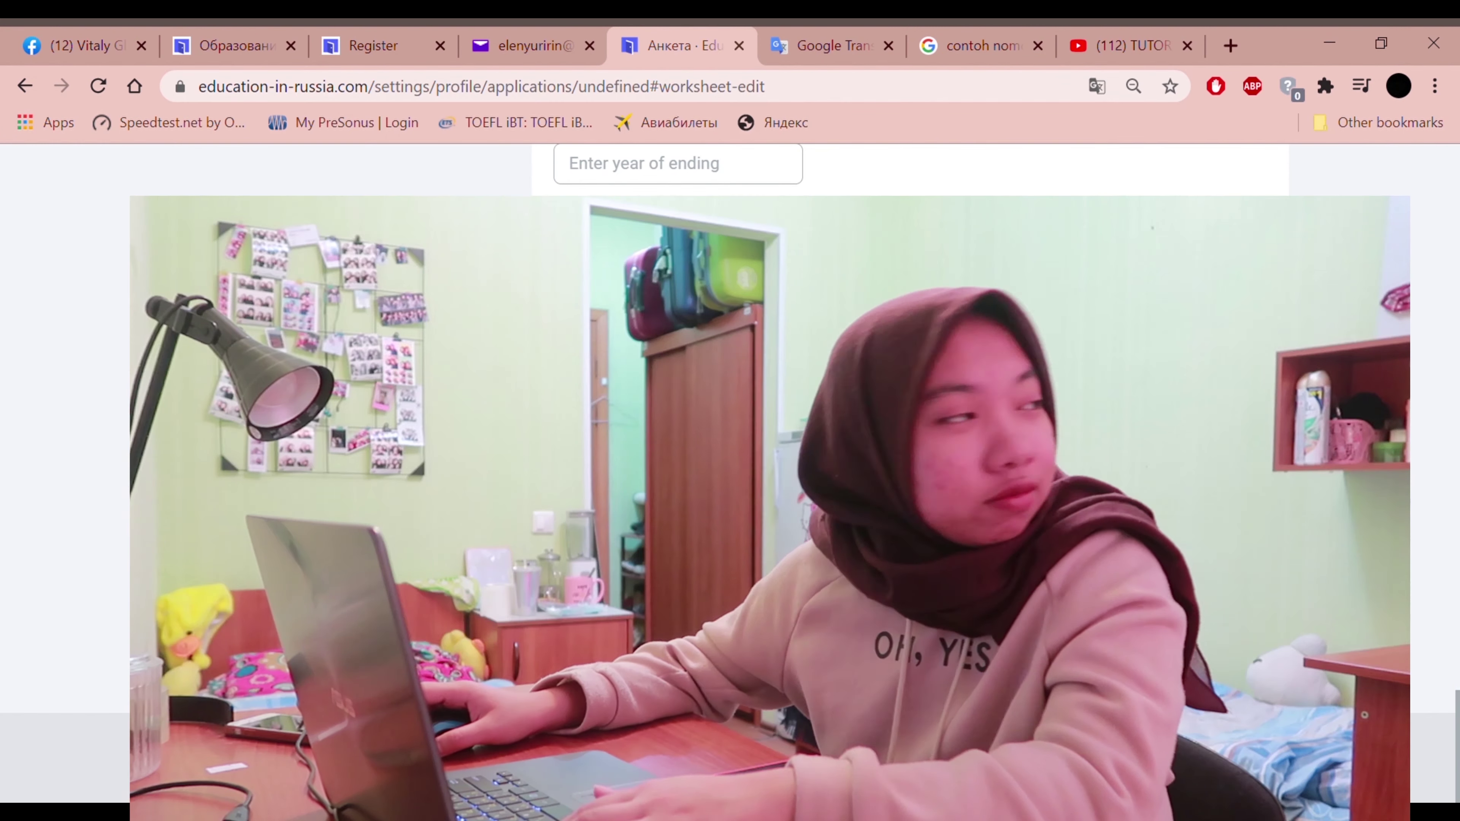
# Scroll back up to the saved worksheet's uploaded photo and personal data
pyautogui.scroll(5, 987, 538)
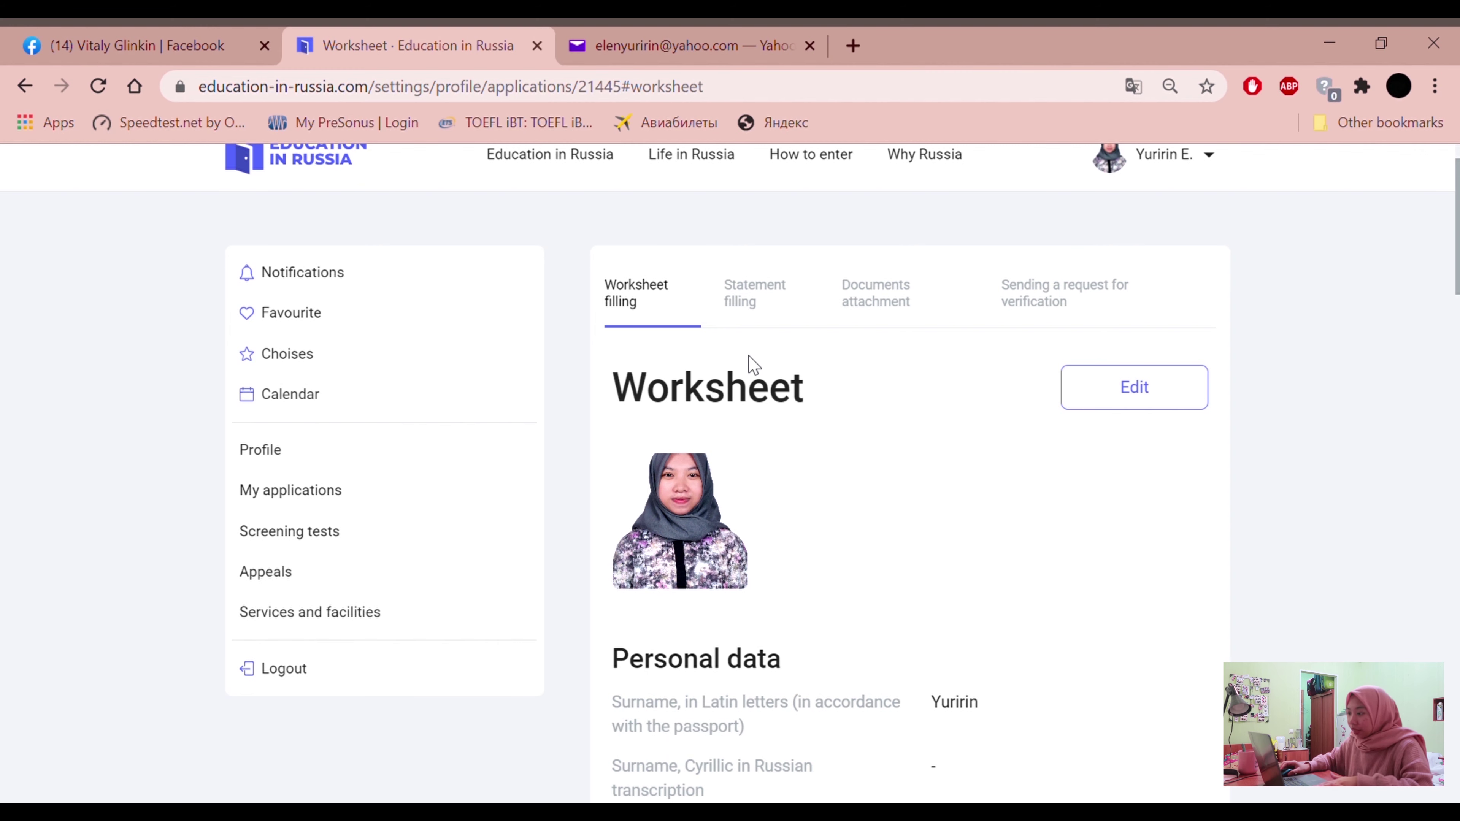
# Browse the BEASISWA RUSIA scholarship post images on the Facebook profile
pyautogui.click(140, 32)
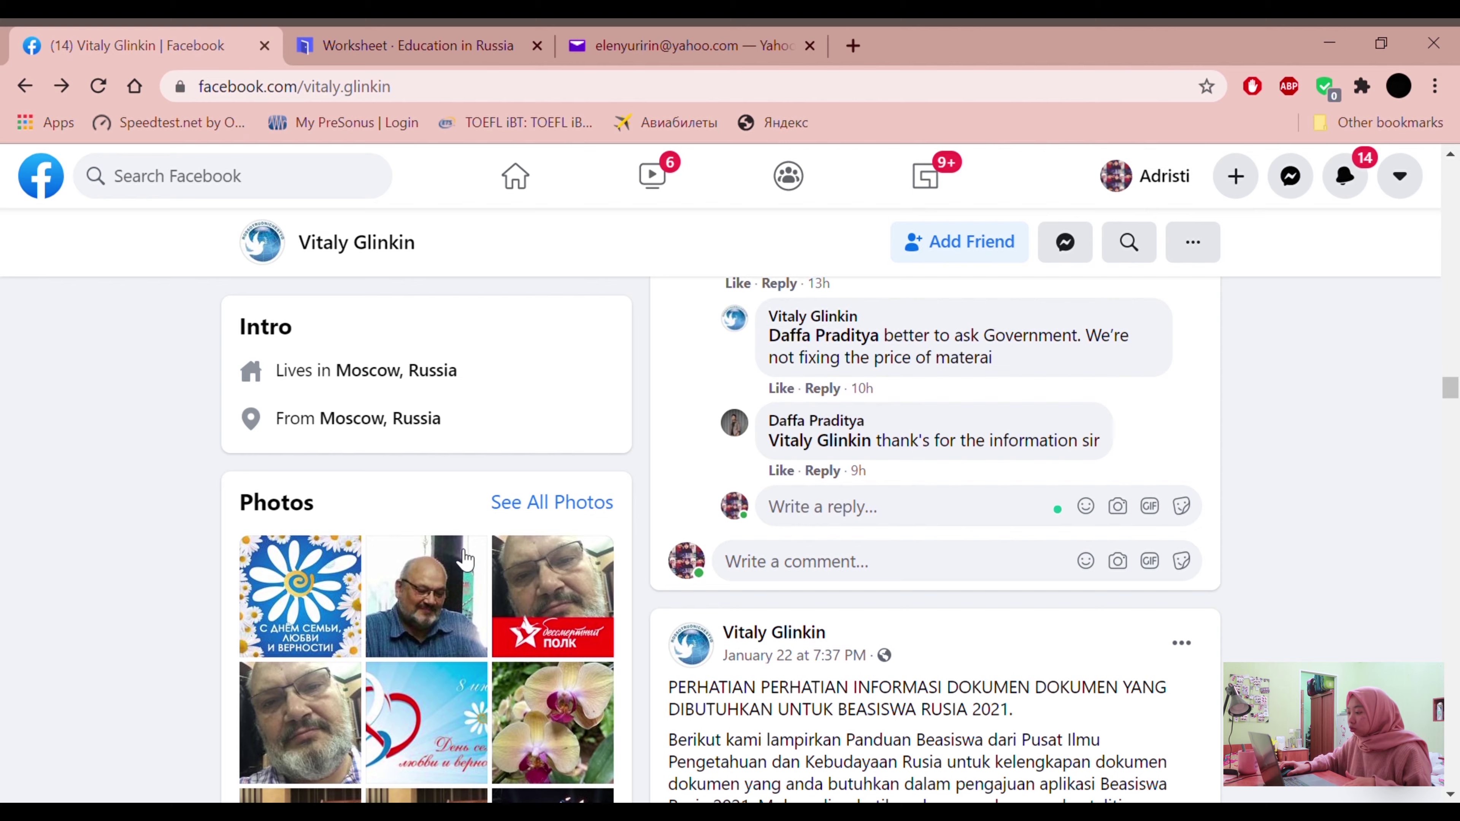
pyautogui.scroll(2, 950, 483)
pyautogui.scroll(15, 950, 482)
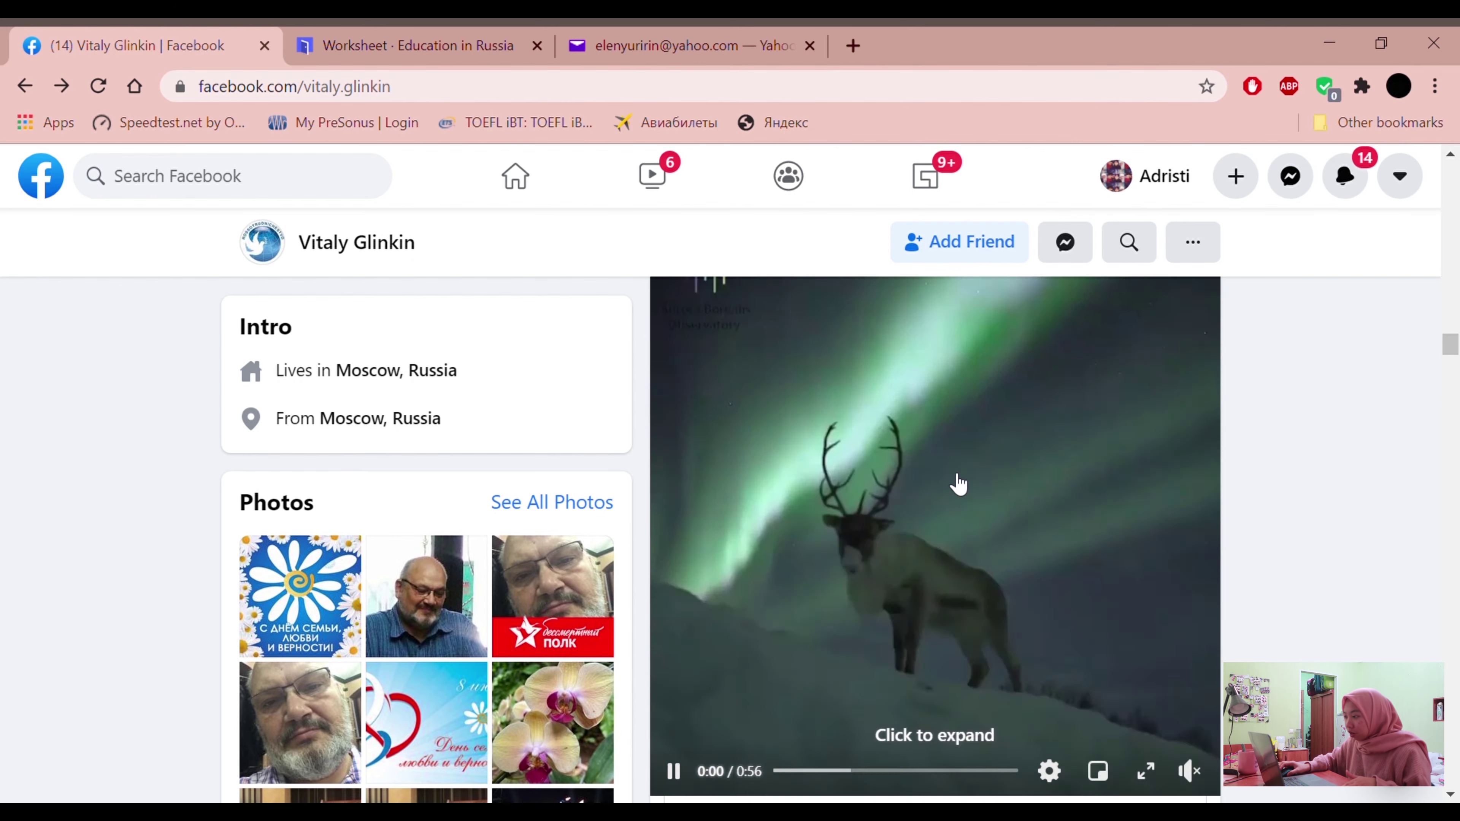
pyautogui.scroll(15, 961, 485)
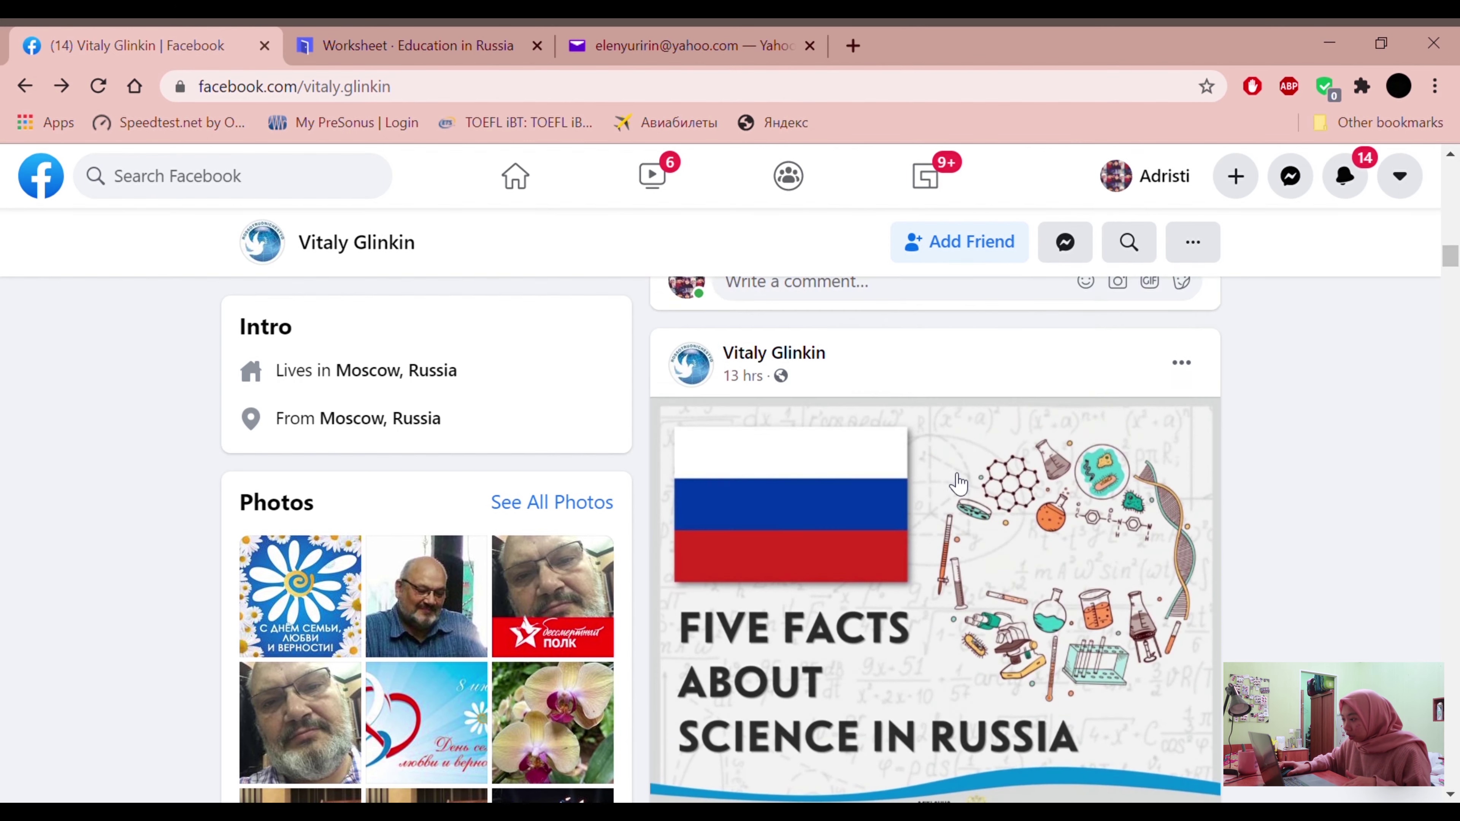
pyautogui.scroll(12, 959, 484)
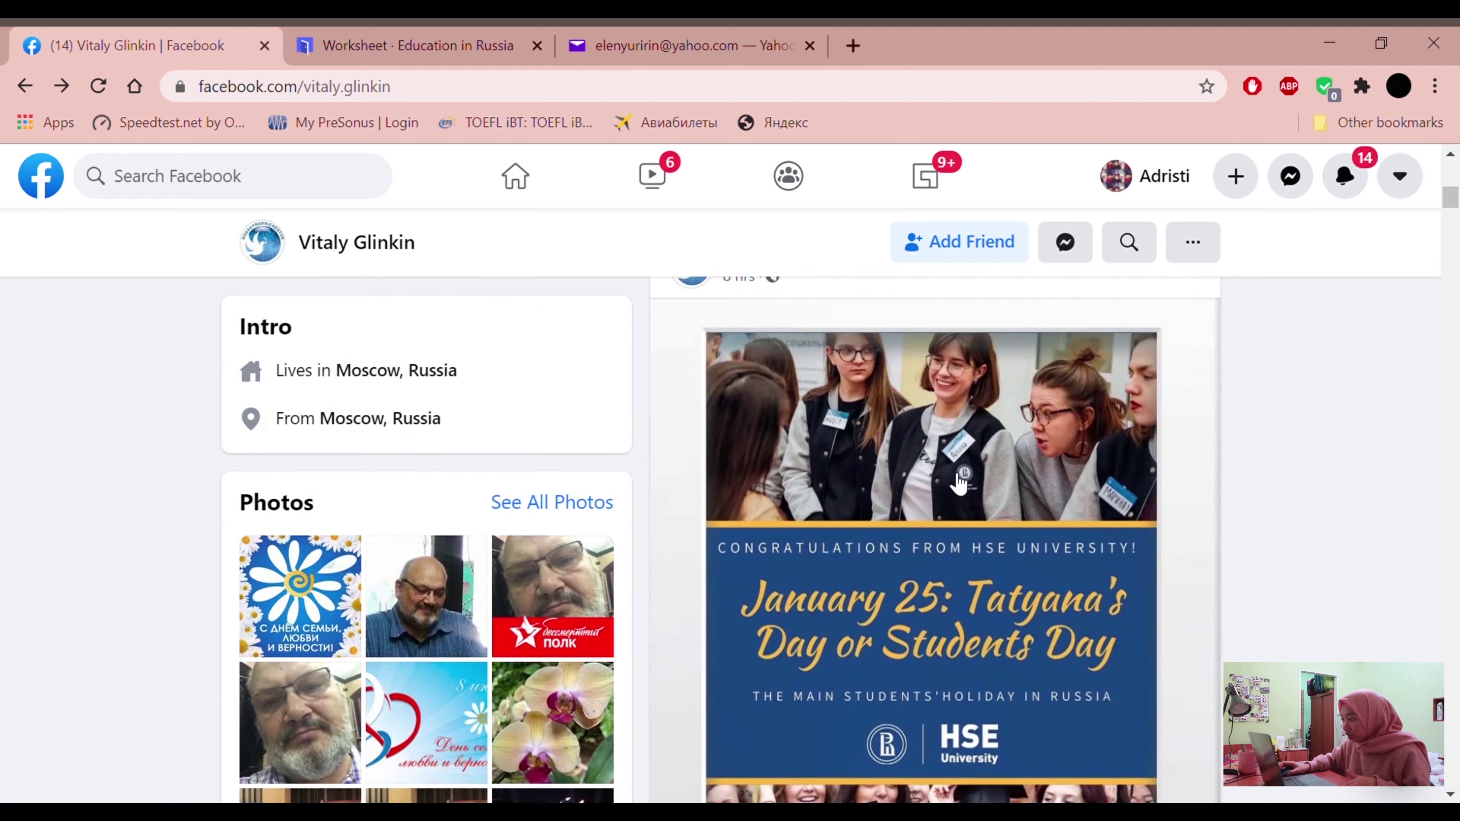
pyautogui.scroll(-15, 959, 485)
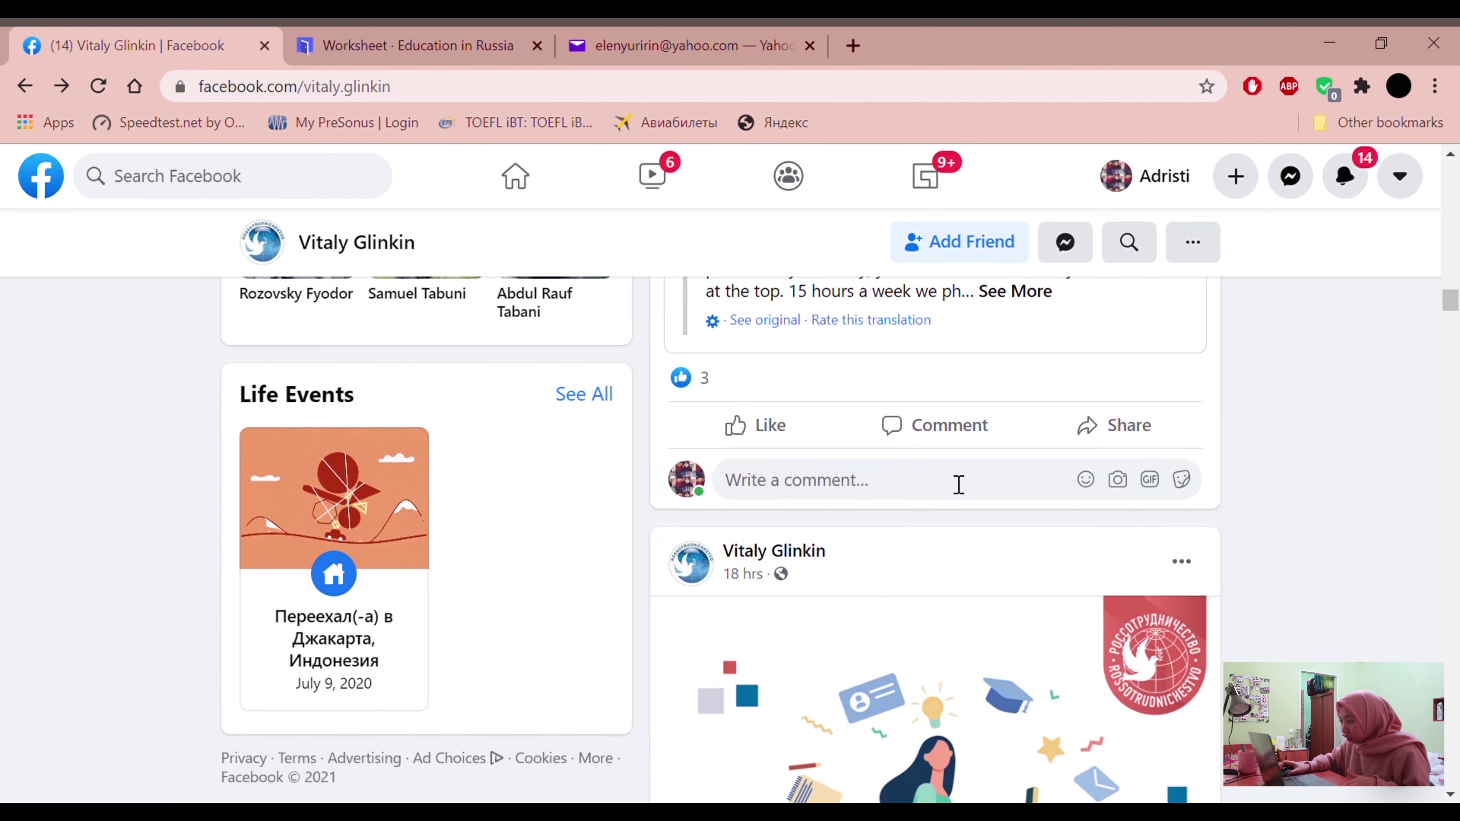
pyautogui.scroll(-10, 955, 485)
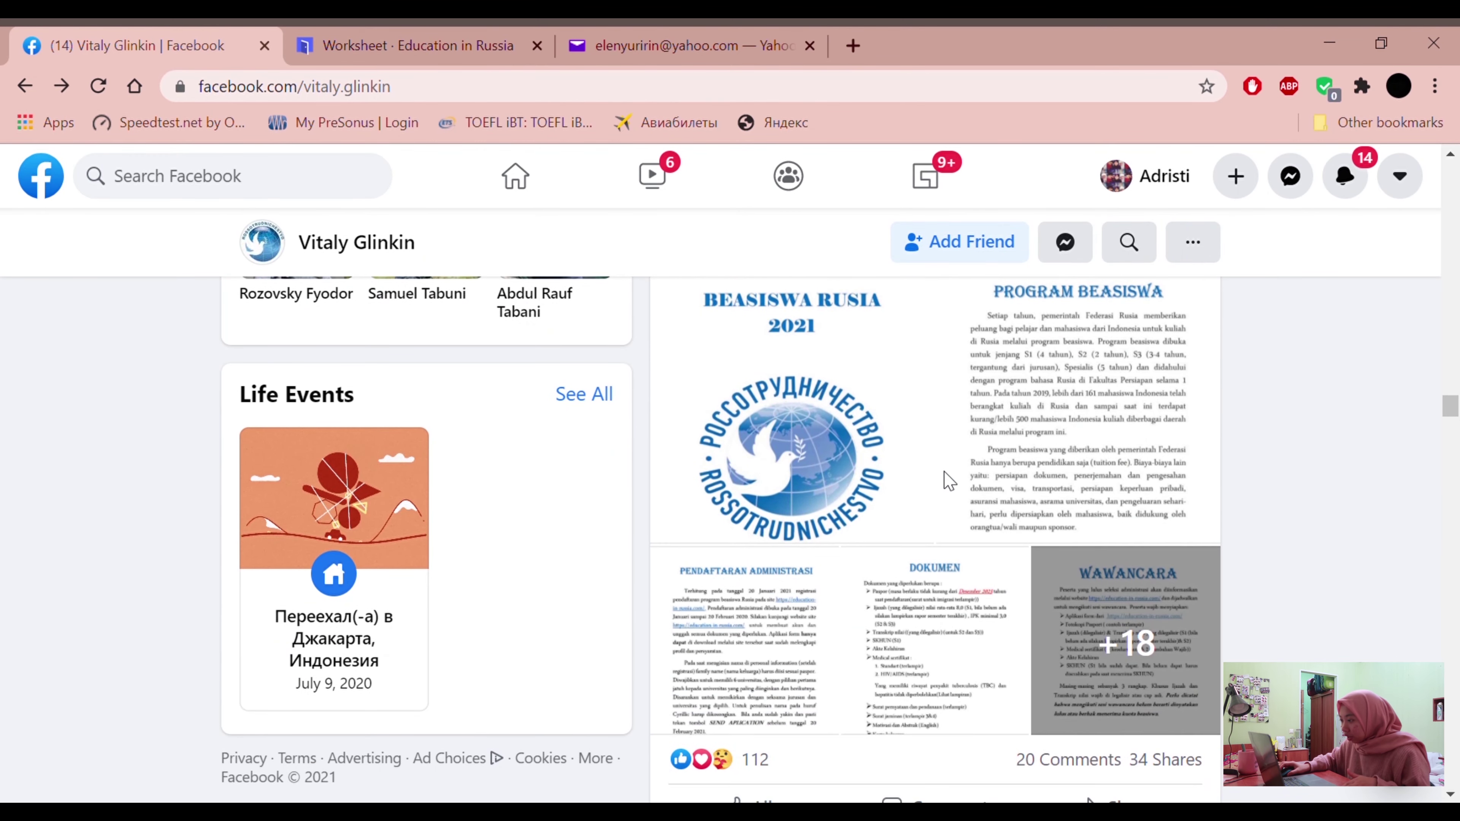
pyautogui.scroll(2, 865, 509)
pyautogui.click(865, 510)
pyautogui.click(843, 534)
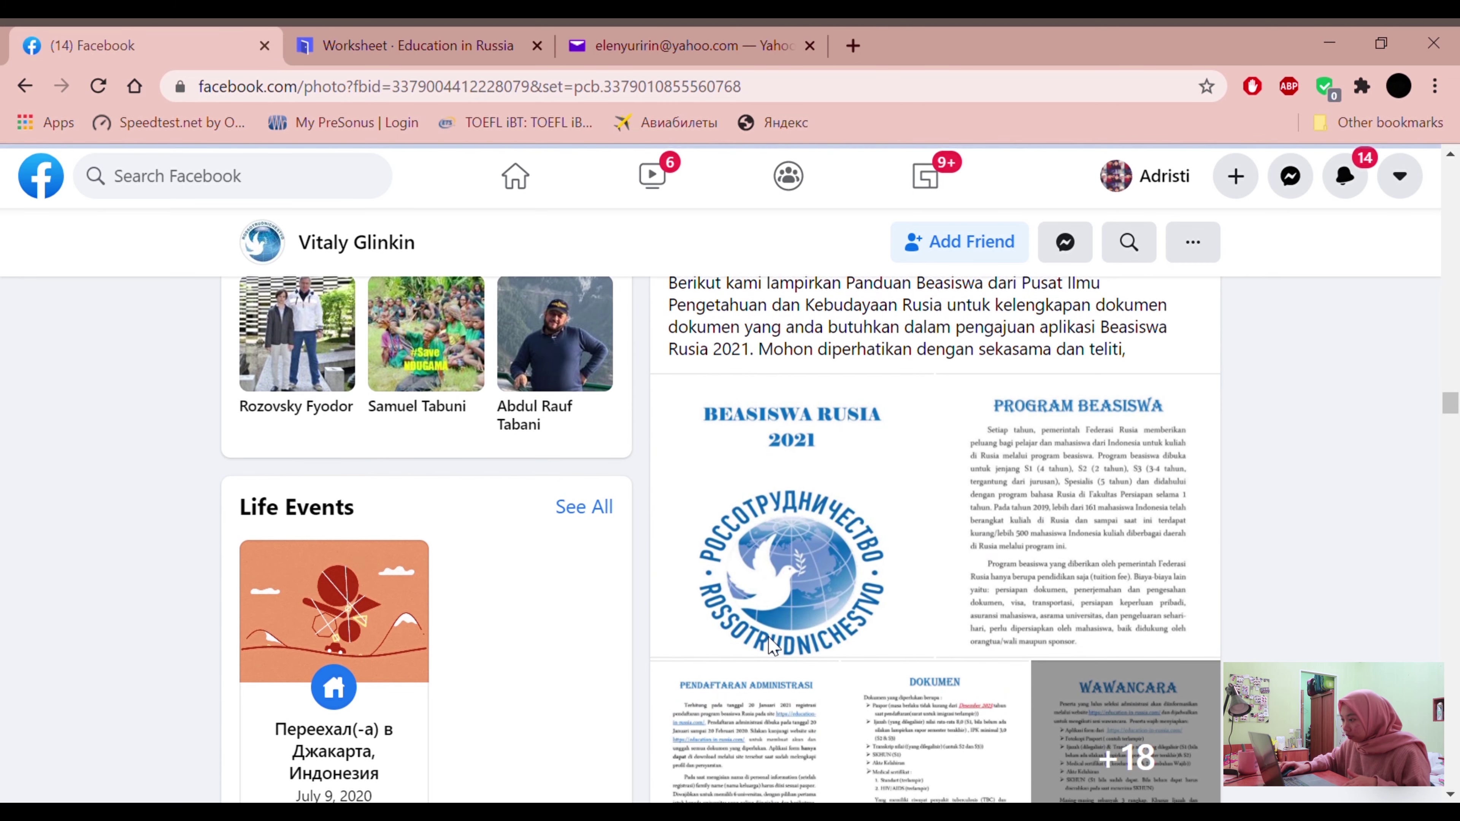
pyautogui.click(995, 476)
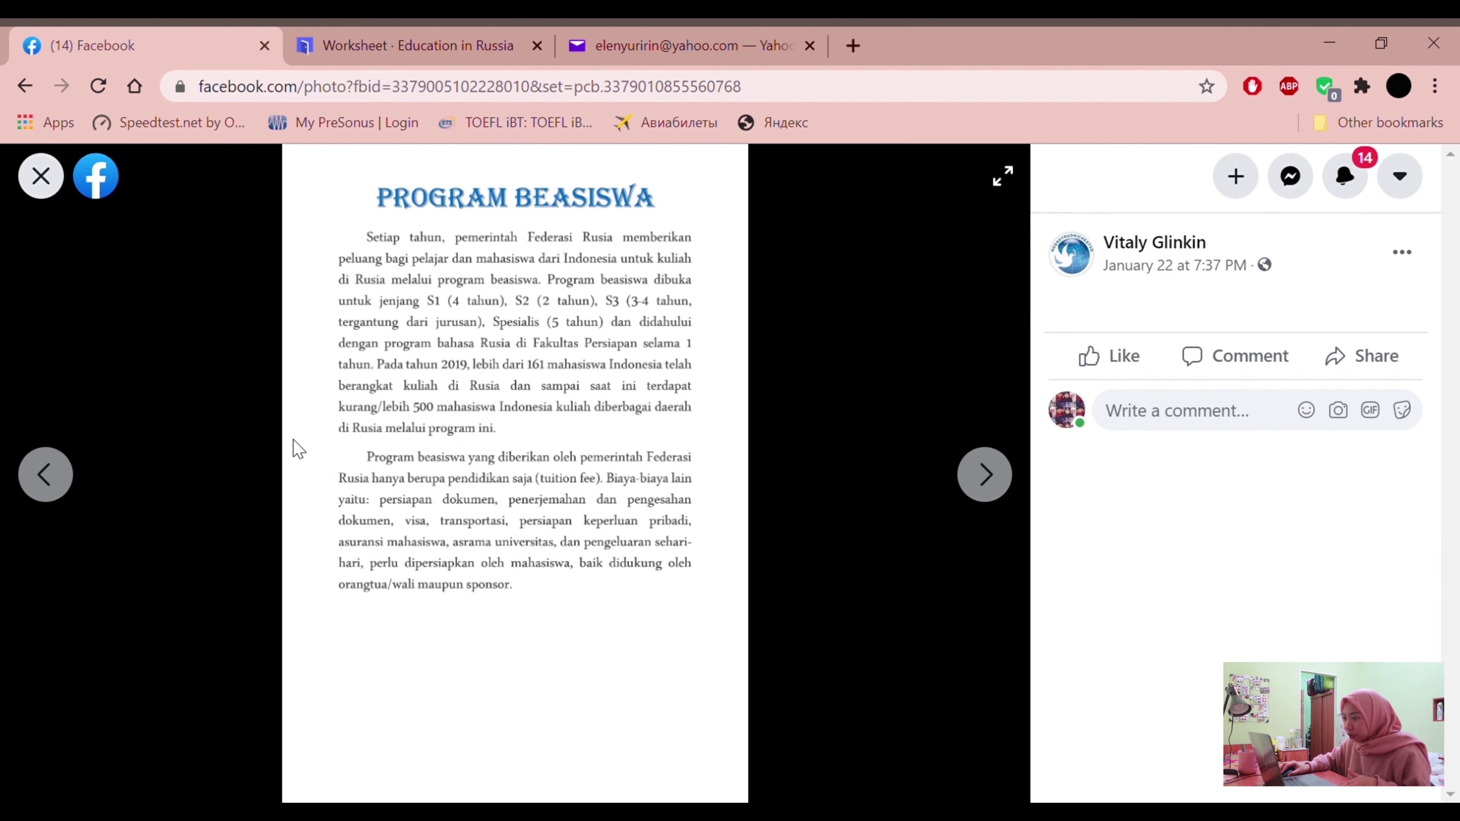
pyautogui.click(40, 174)
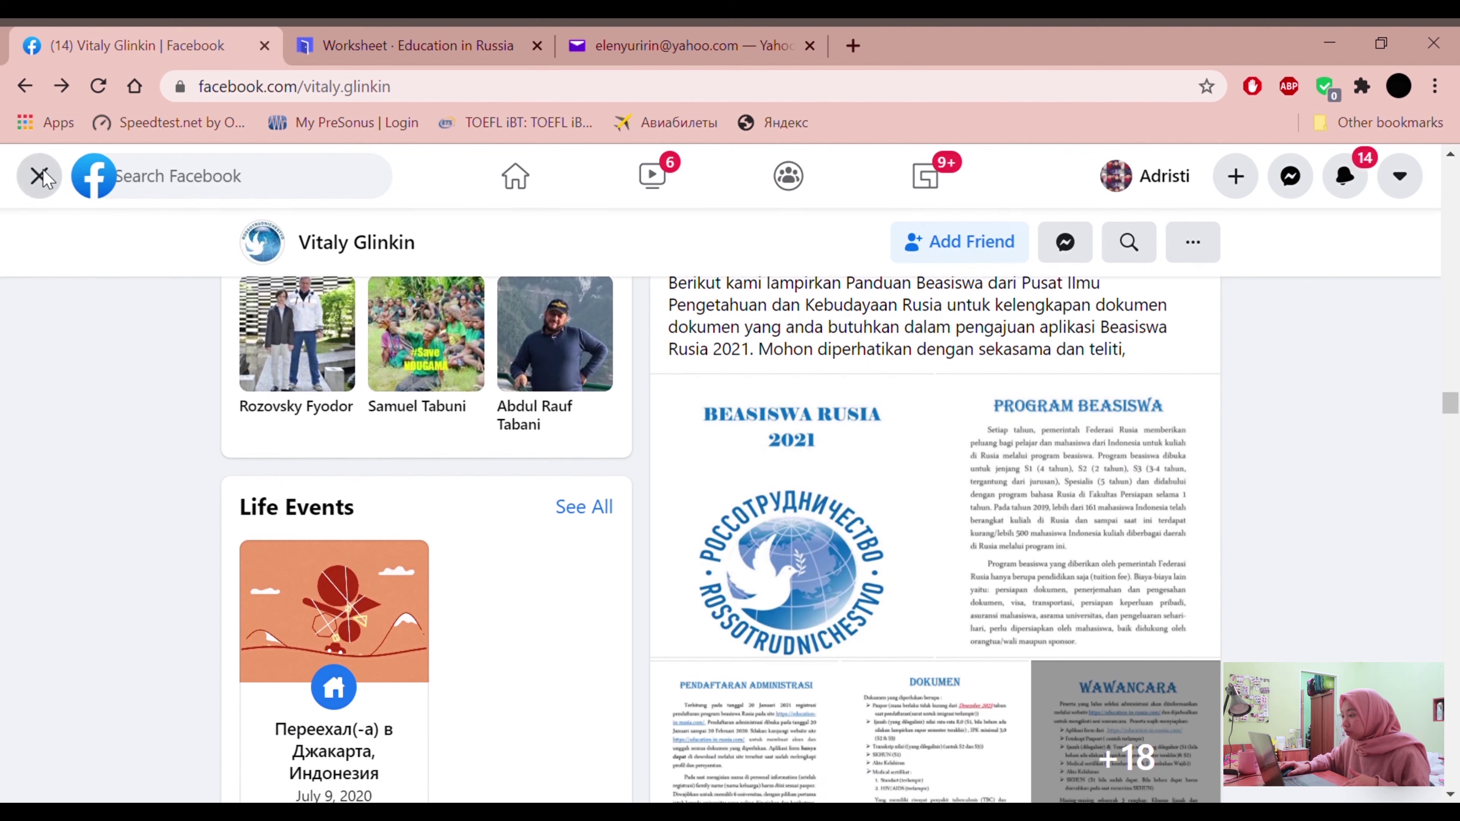
# Step through the application guide images, then return to the Worksheet tab
pyautogui.scroll(-12, 1116, 552)
pyautogui.scroll(-2, 1114, 547)
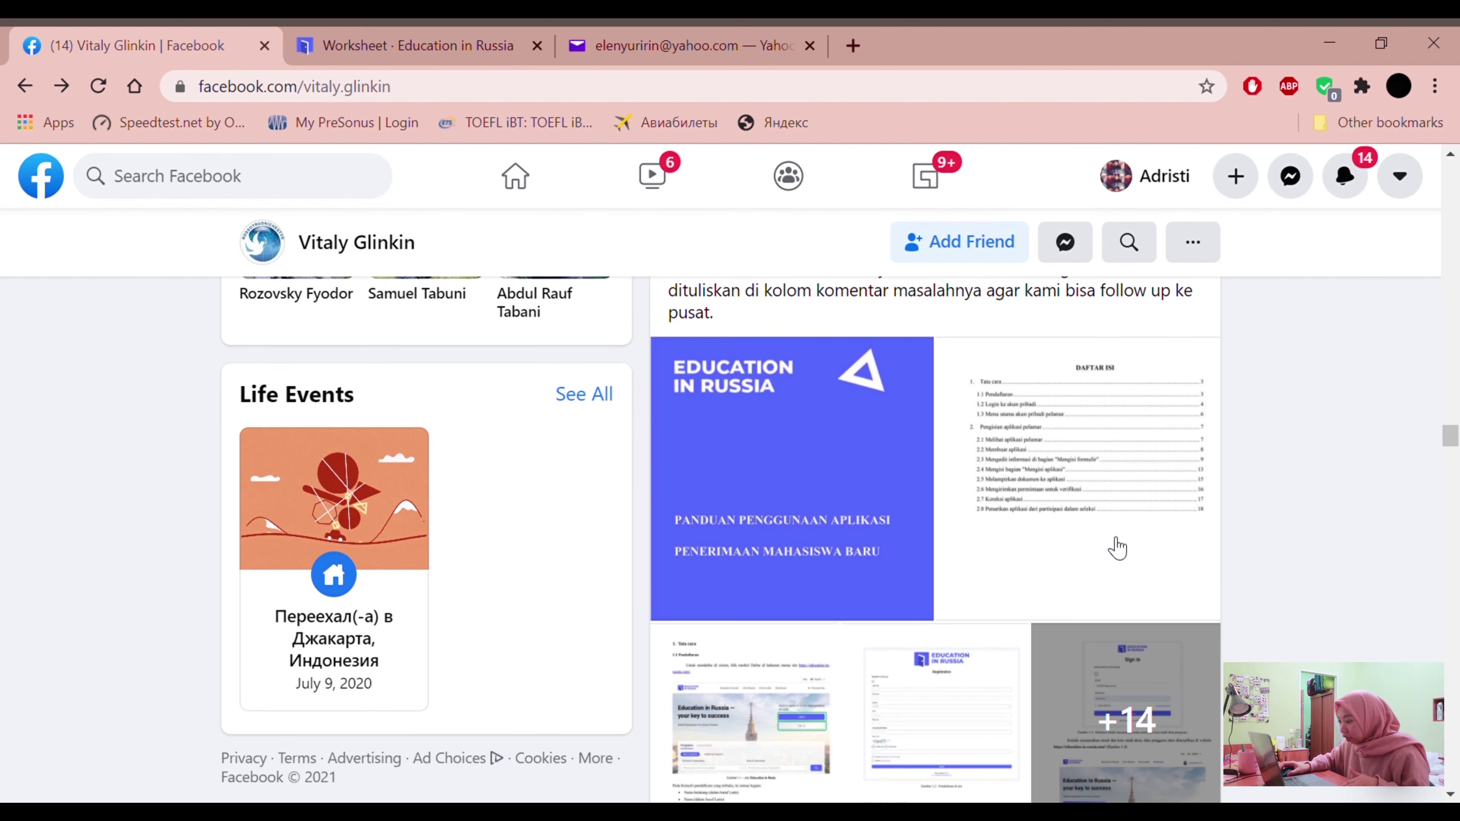
pyautogui.scroll(6, 1117, 549)
pyautogui.scroll(-8, 1120, 548)
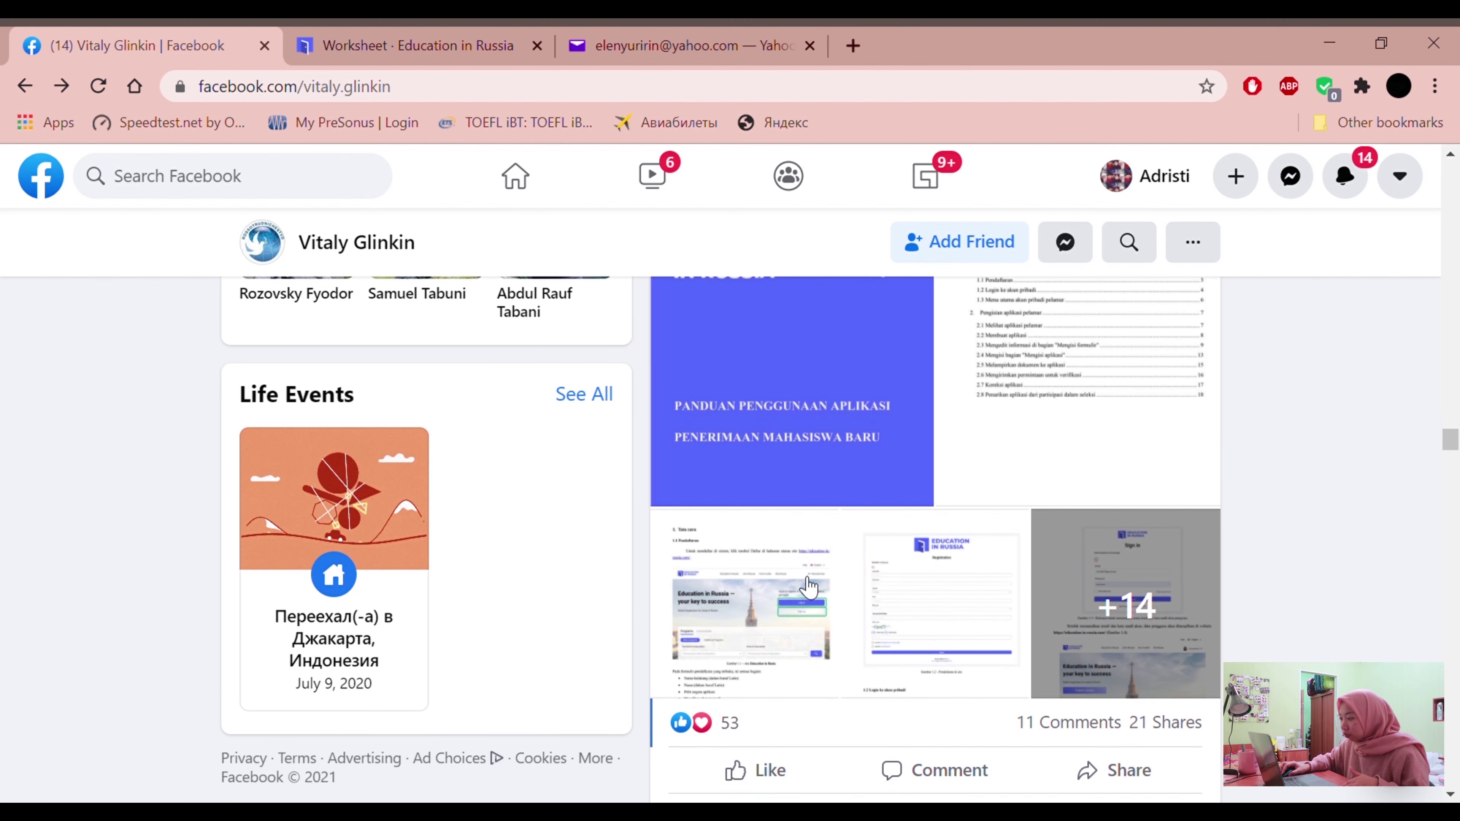
pyautogui.click(800, 586)
pyautogui.click(993, 489)
pyautogui.click(989, 486)
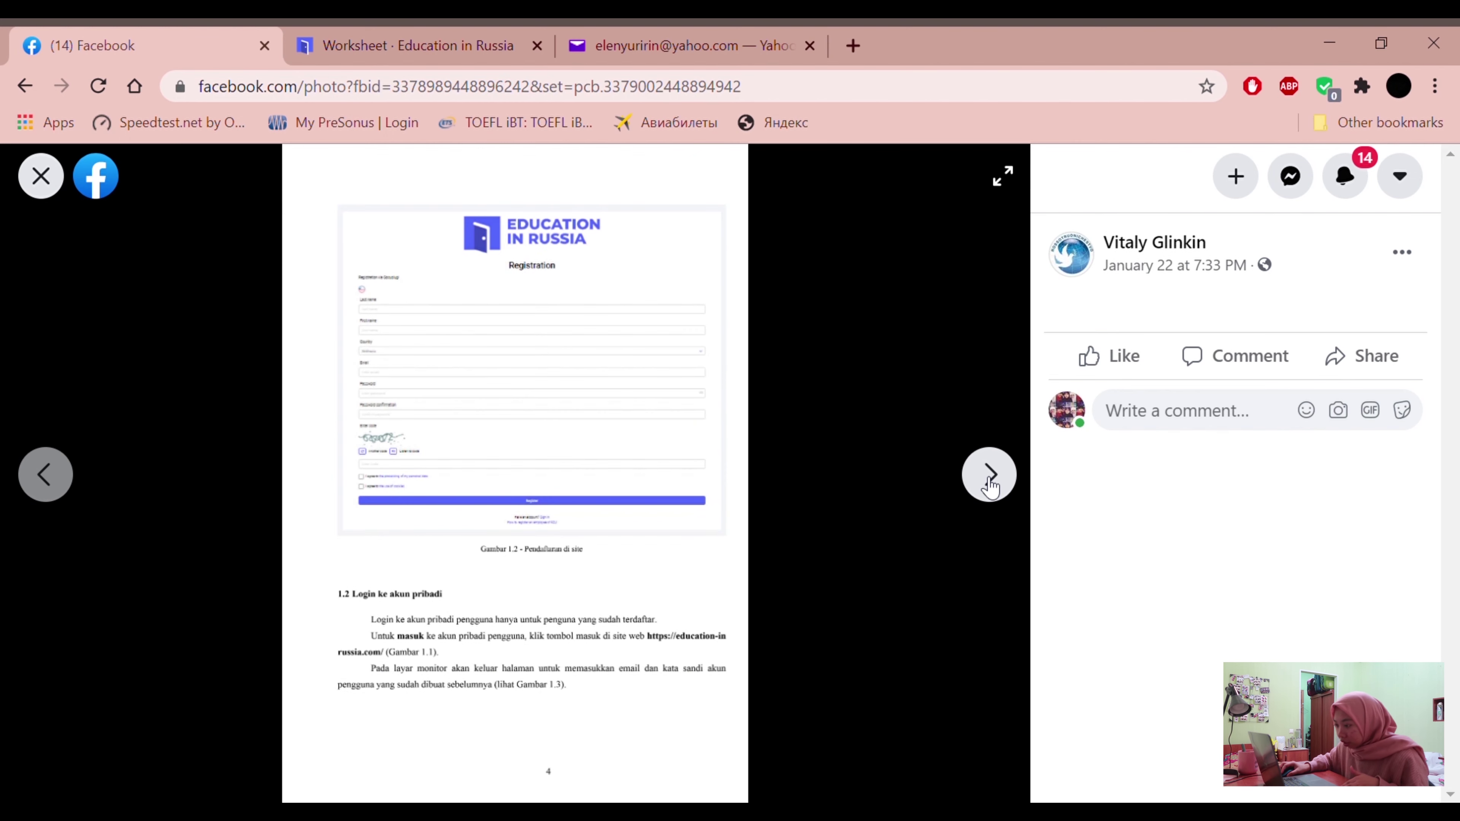
pyautogui.click(990, 486)
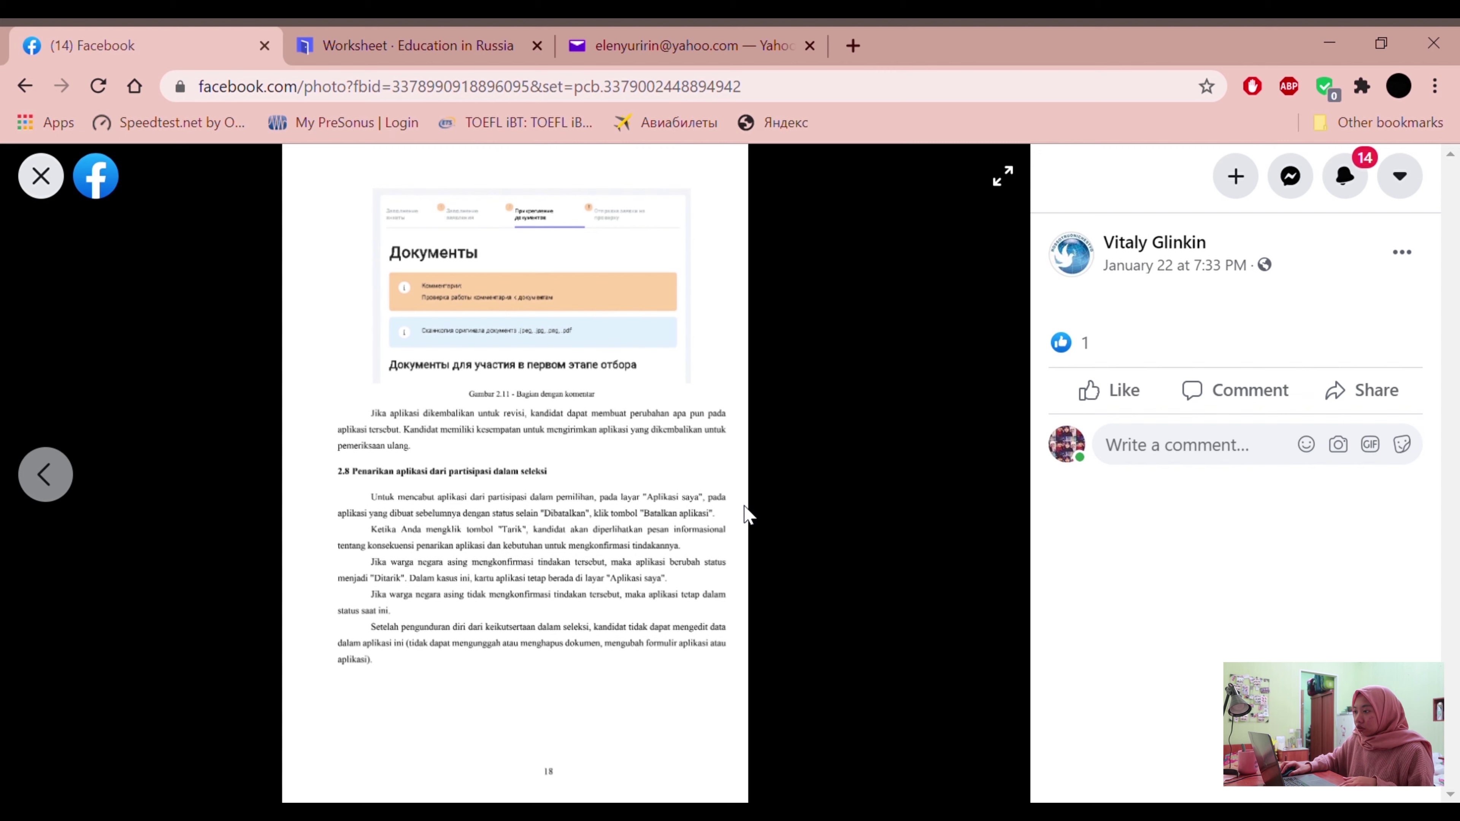
pyautogui.click(406, 38)
pyautogui.scroll(2, 549, 397)
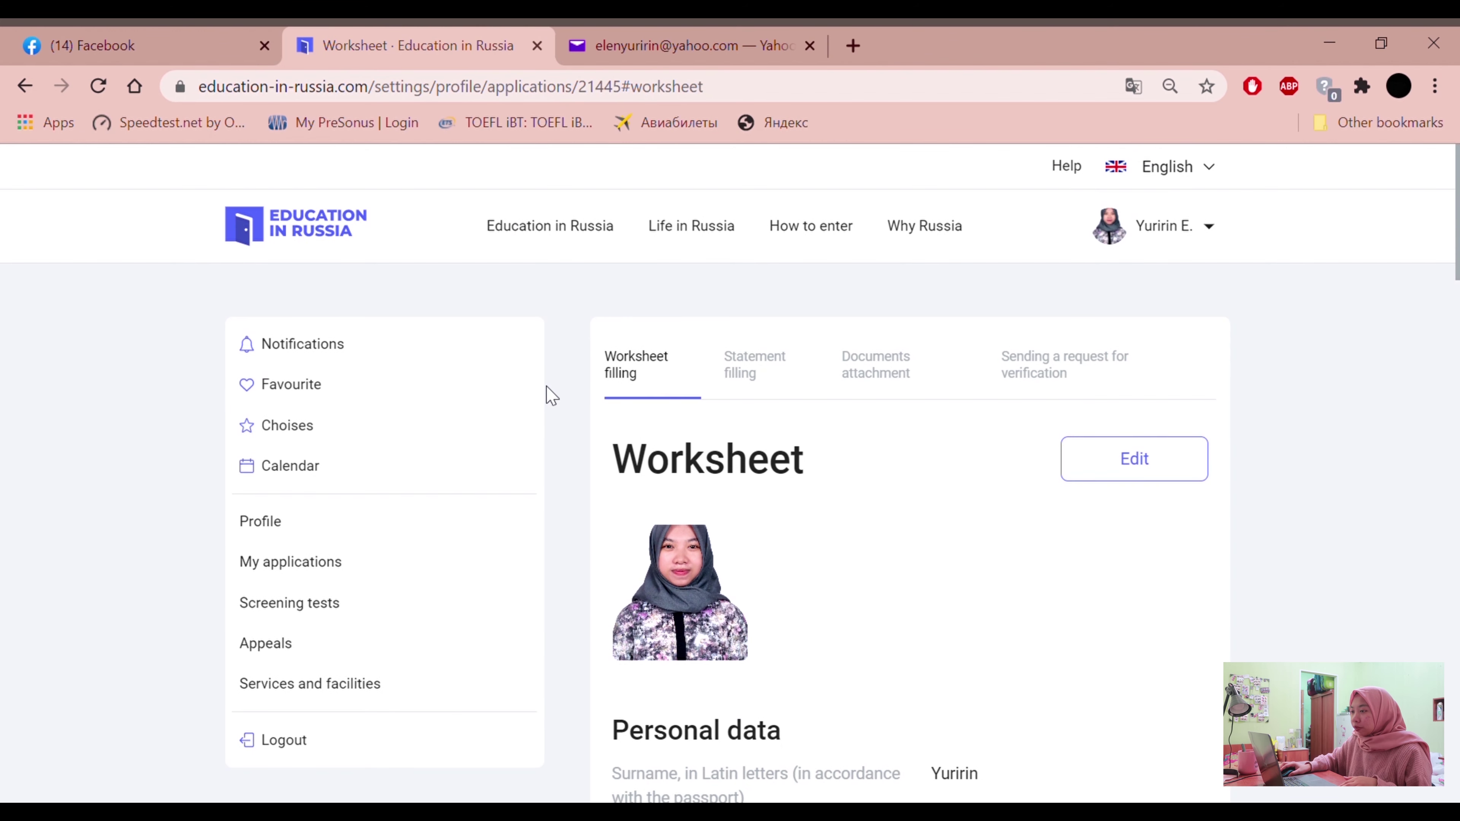
# Select the page address and scroll through the worksheet page
pyautogui.moveTo(200, 86); pyautogui.dragTo(376, 76)
pyautogui.click(87, 323)
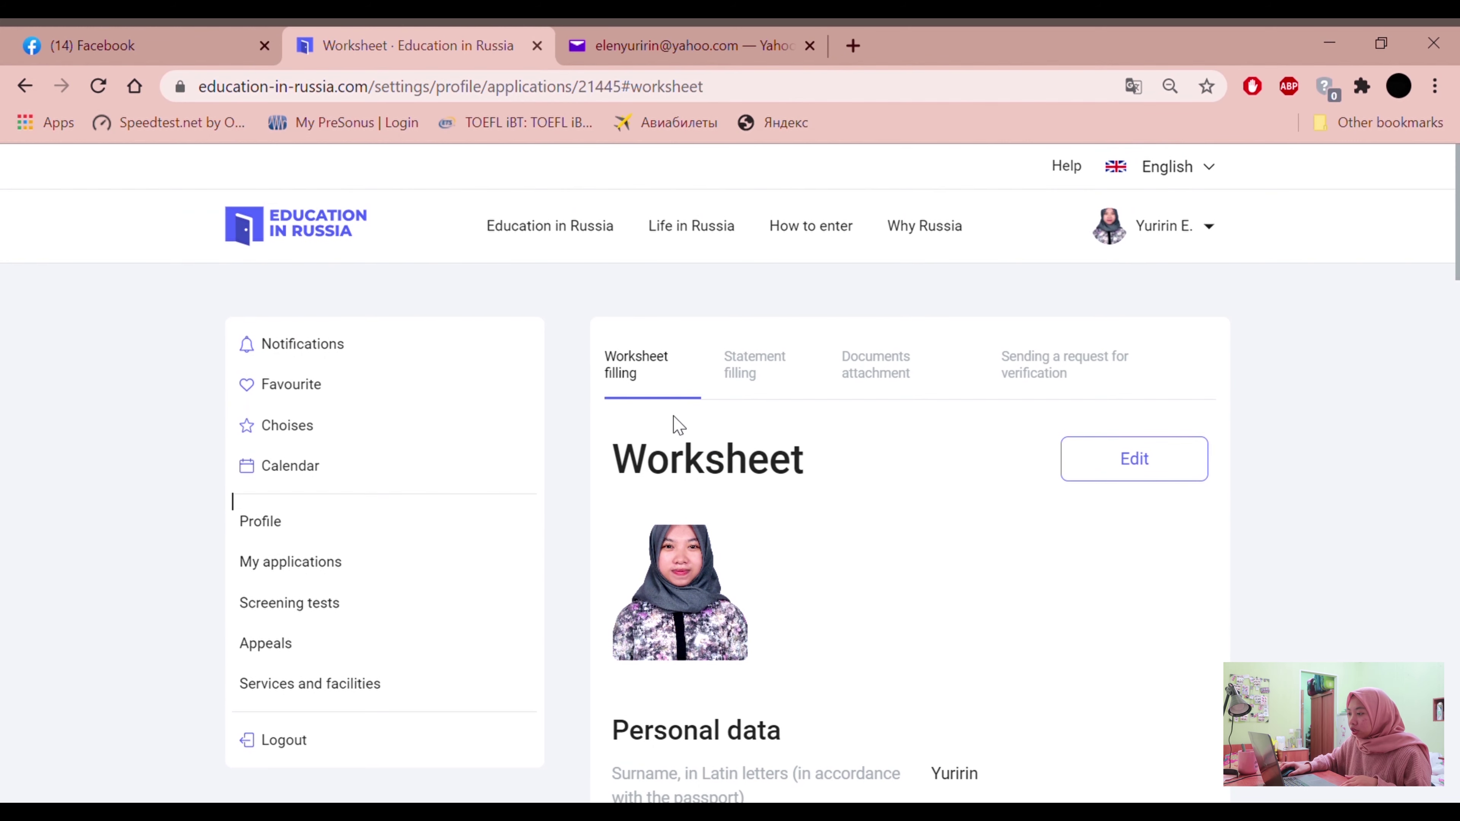
pyautogui.scroll(-15, 704, 460)
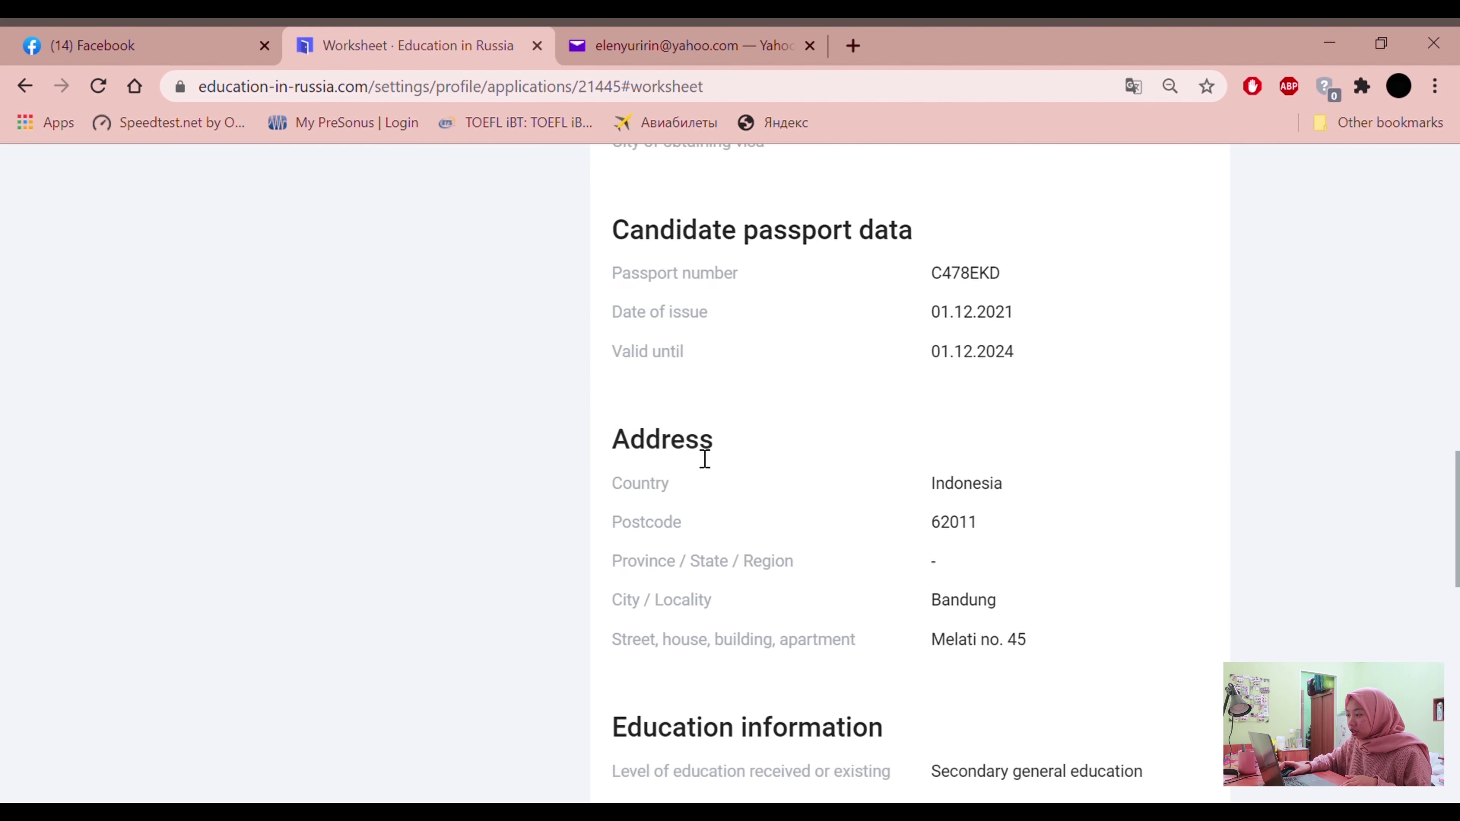
pyautogui.scroll(-15, 702, 460)
pyautogui.scroll(10, 737, 466)
pyautogui.scroll(15, 740, 466)
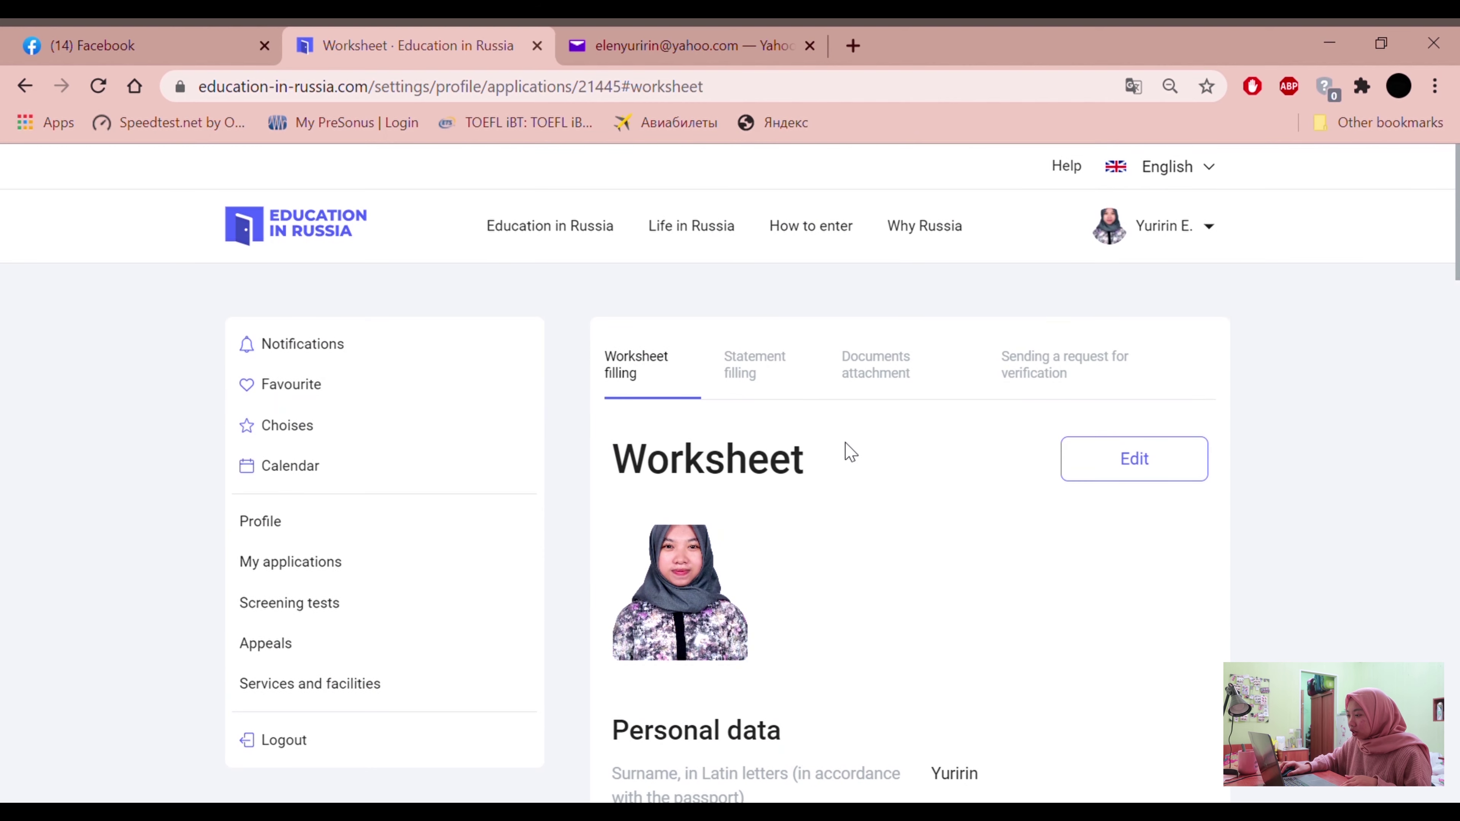
# Put the Statement filling step into edit mode and scroll through its empty fields
pyautogui.click(754, 368)
pyautogui.scroll(-3, 918, 389)
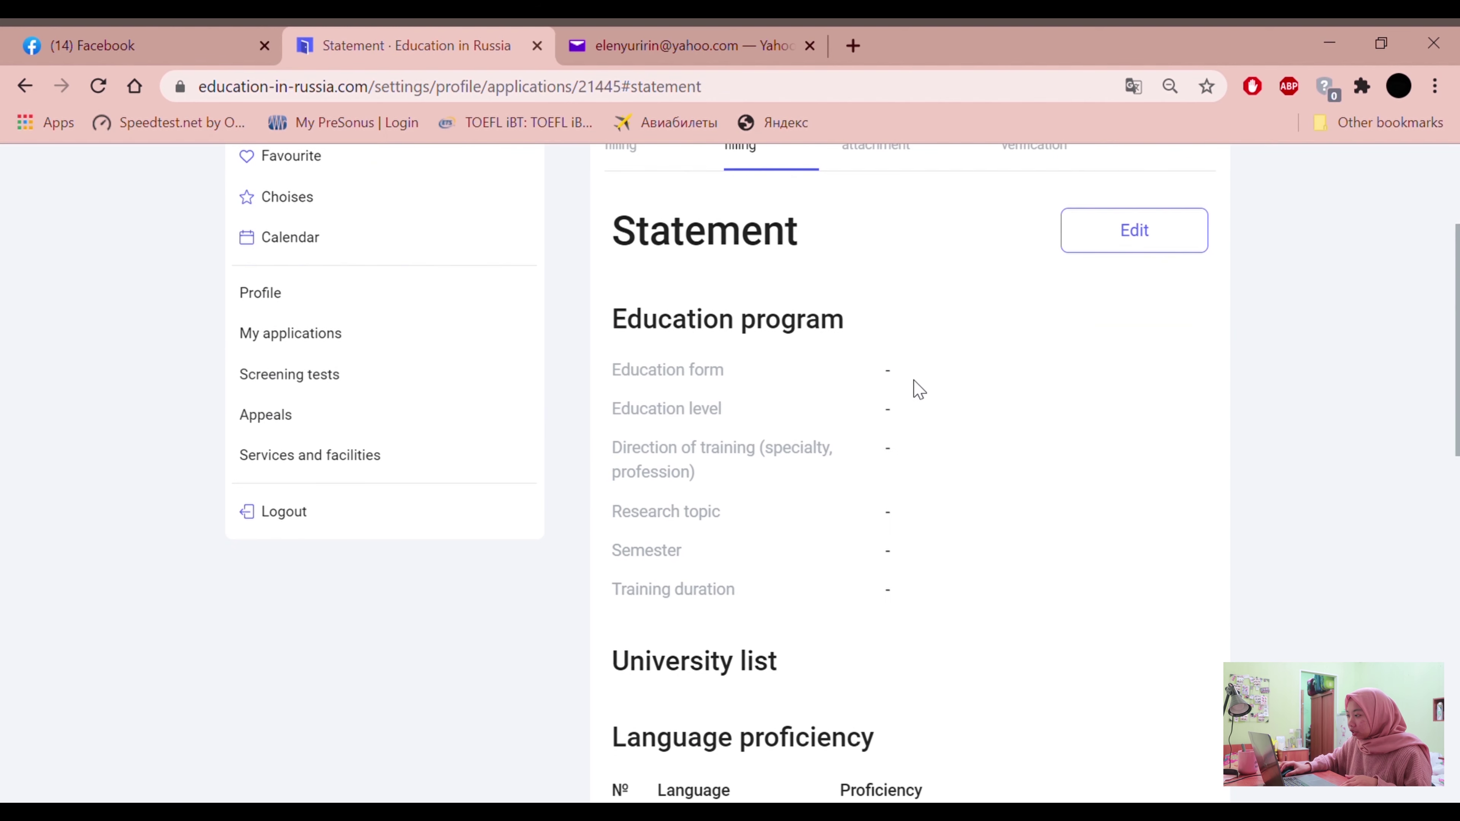
pyautogui.click(1130, 248)
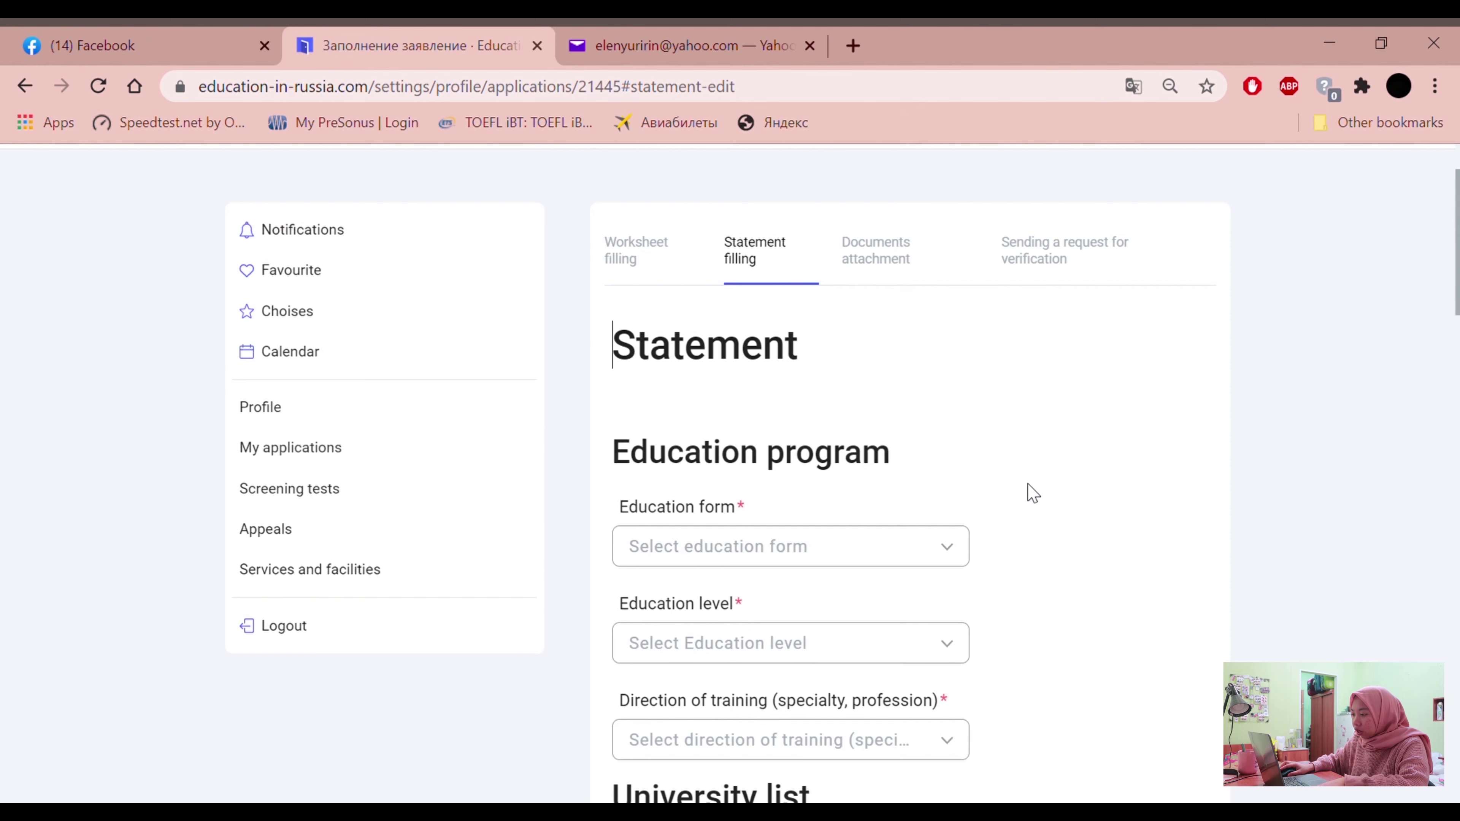
pyautogui.scroll(-4, 1035, 509)
pyautogui.scroll(2, 1036, 519)
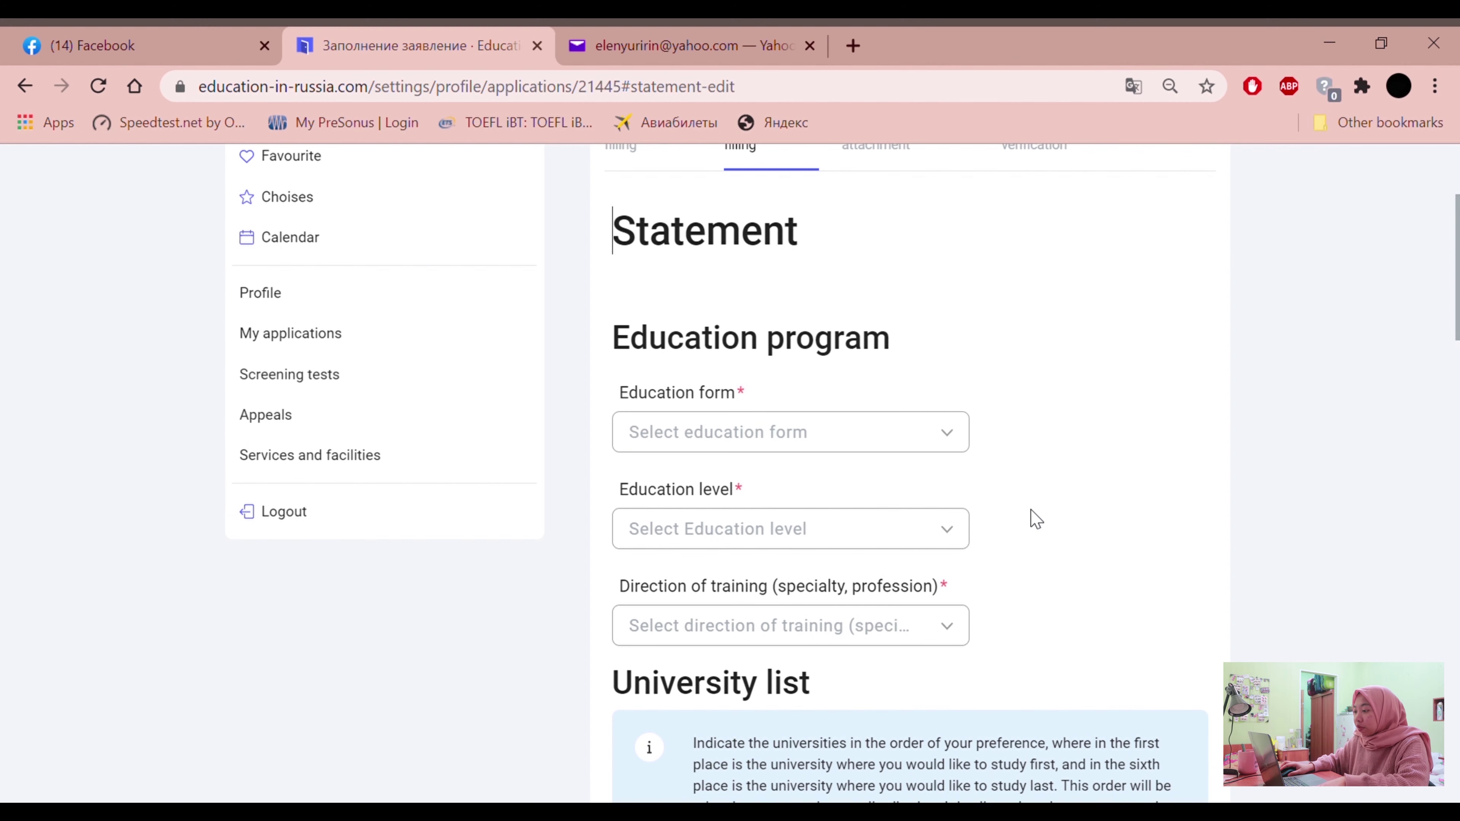
pyautogui.scroll(-15, 1036, 520)
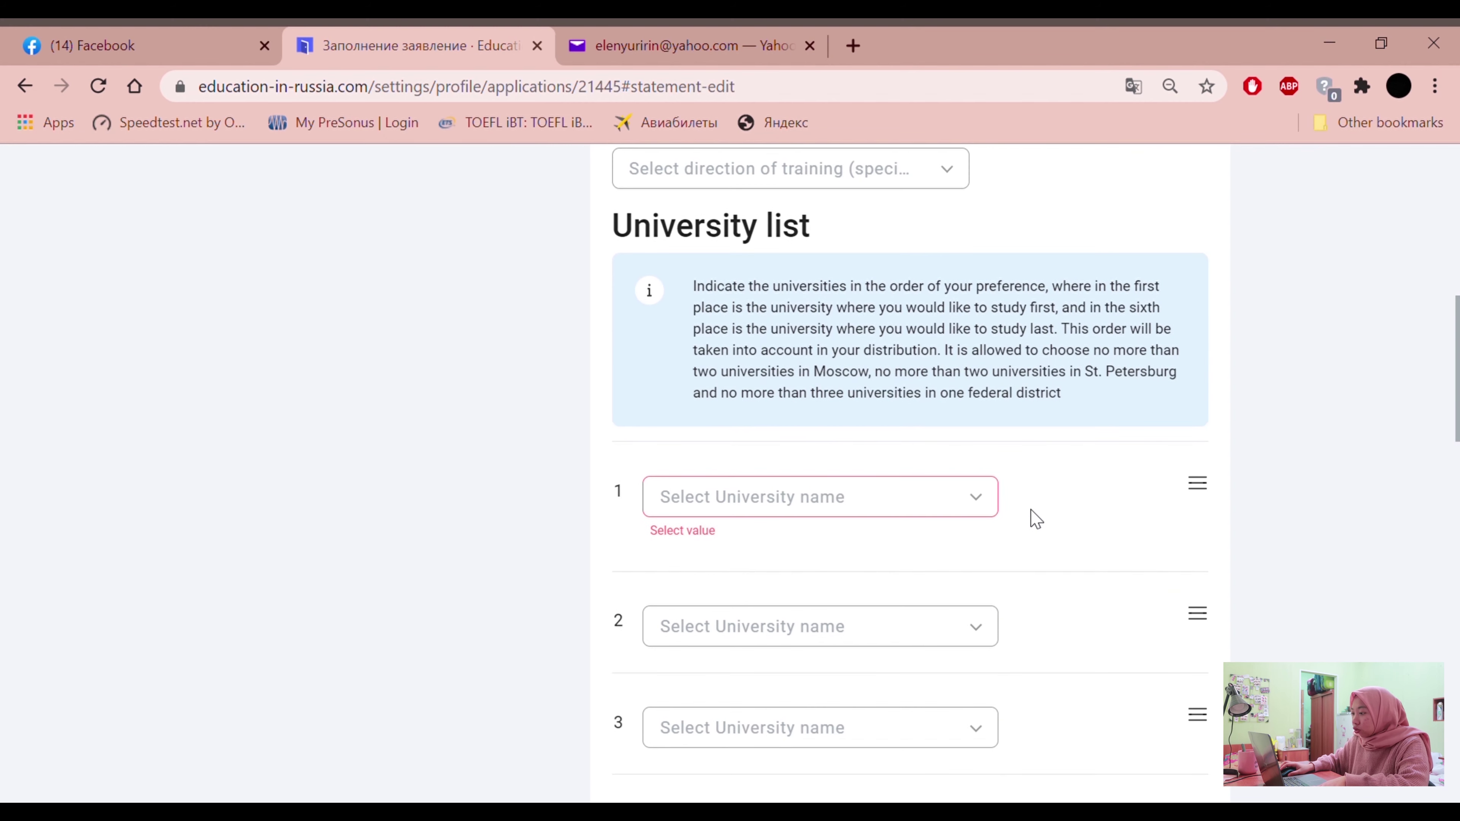
pyautogui.scroll(-9, 1037, 520)
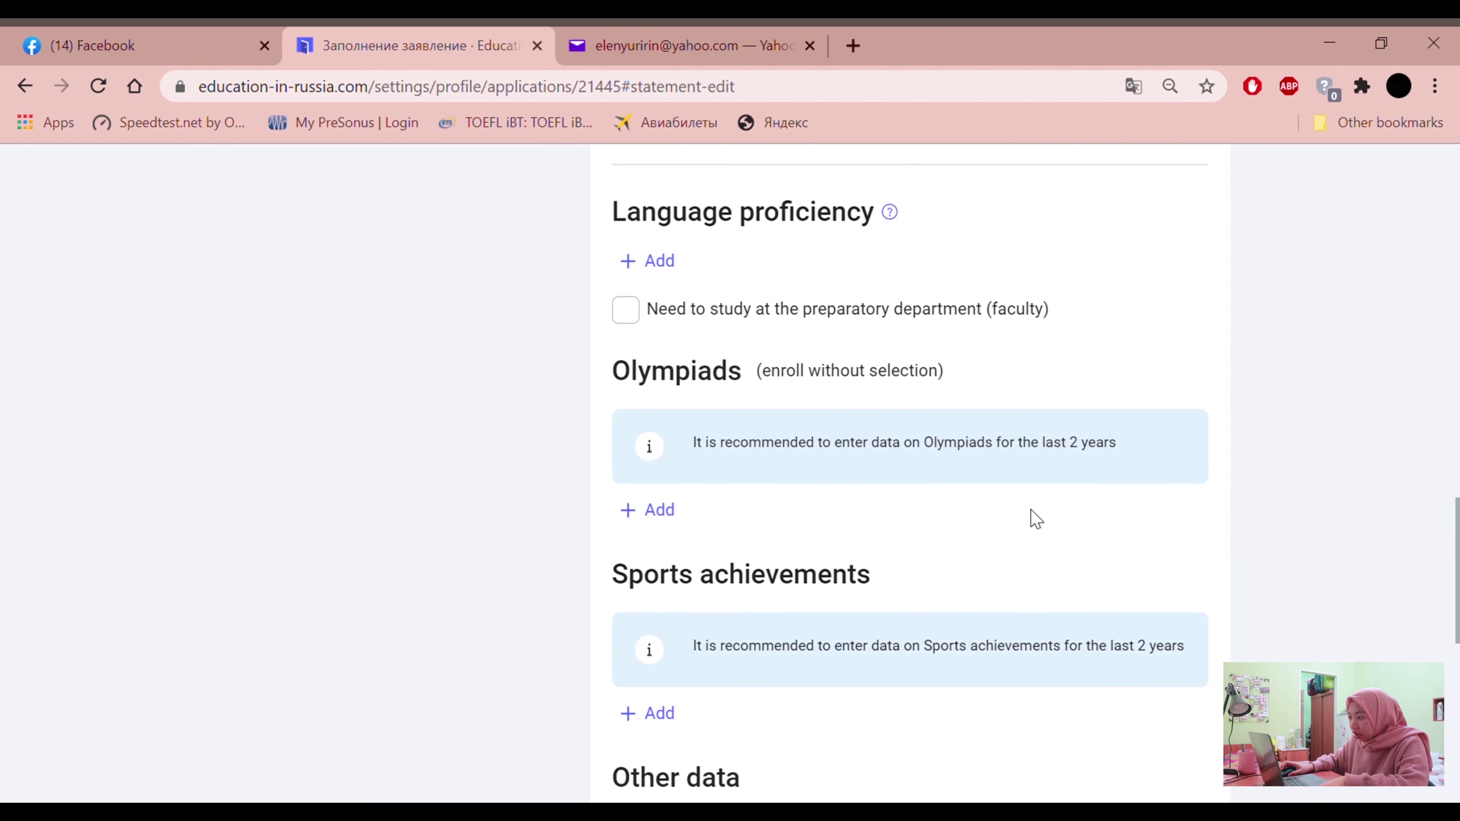
pyautogui.scroll(7, 1037, 519)
pyautogui.scroll(7, 1036, 519)
# Set the home page search to programs after briefly trying universities
pyautogui.scroll(-2, 1037, 520)
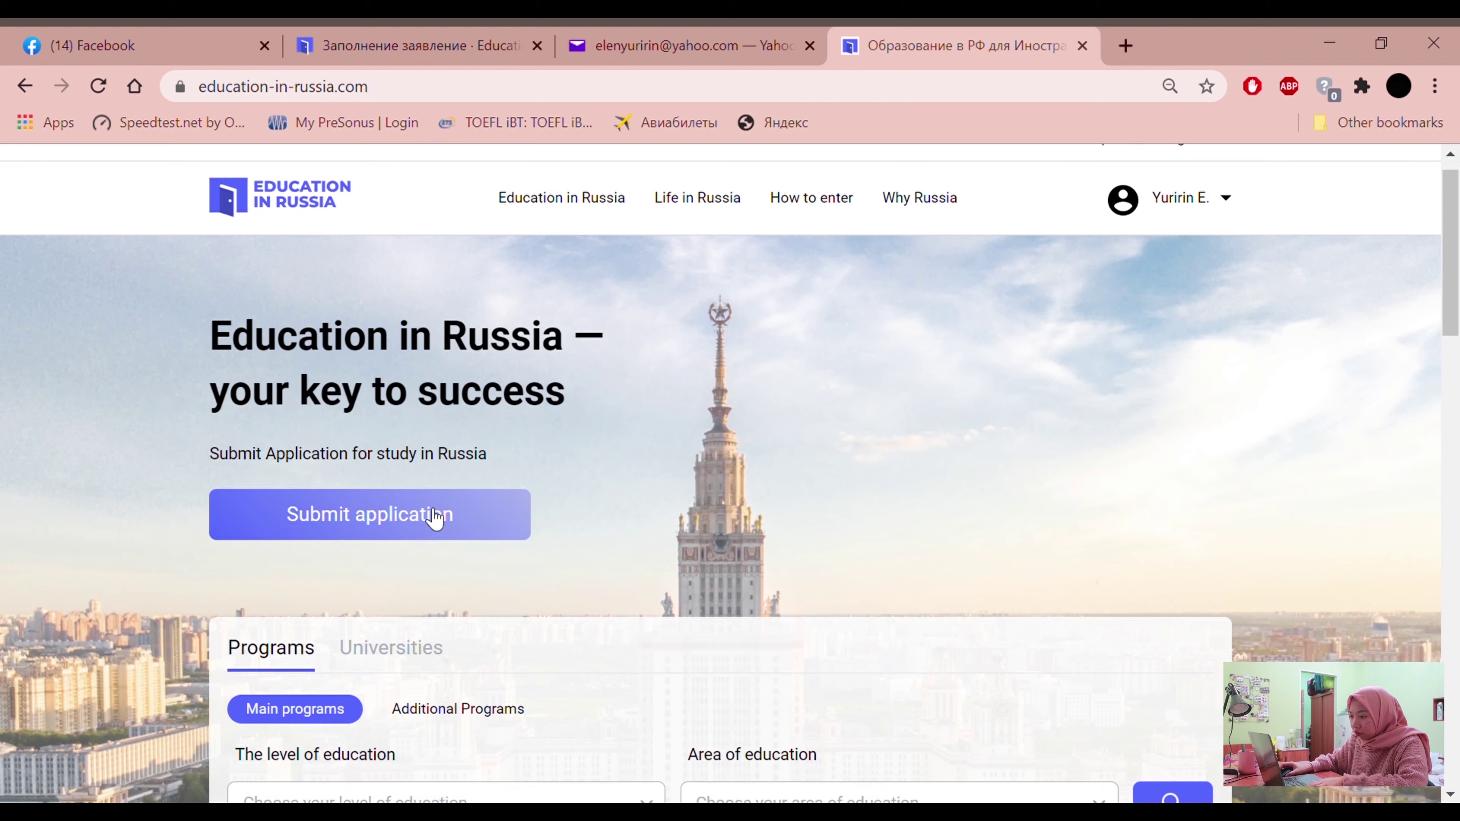
pyautogui.scroll(-5, 434, 512)
pyautogui.scroll(4, 323, 333)
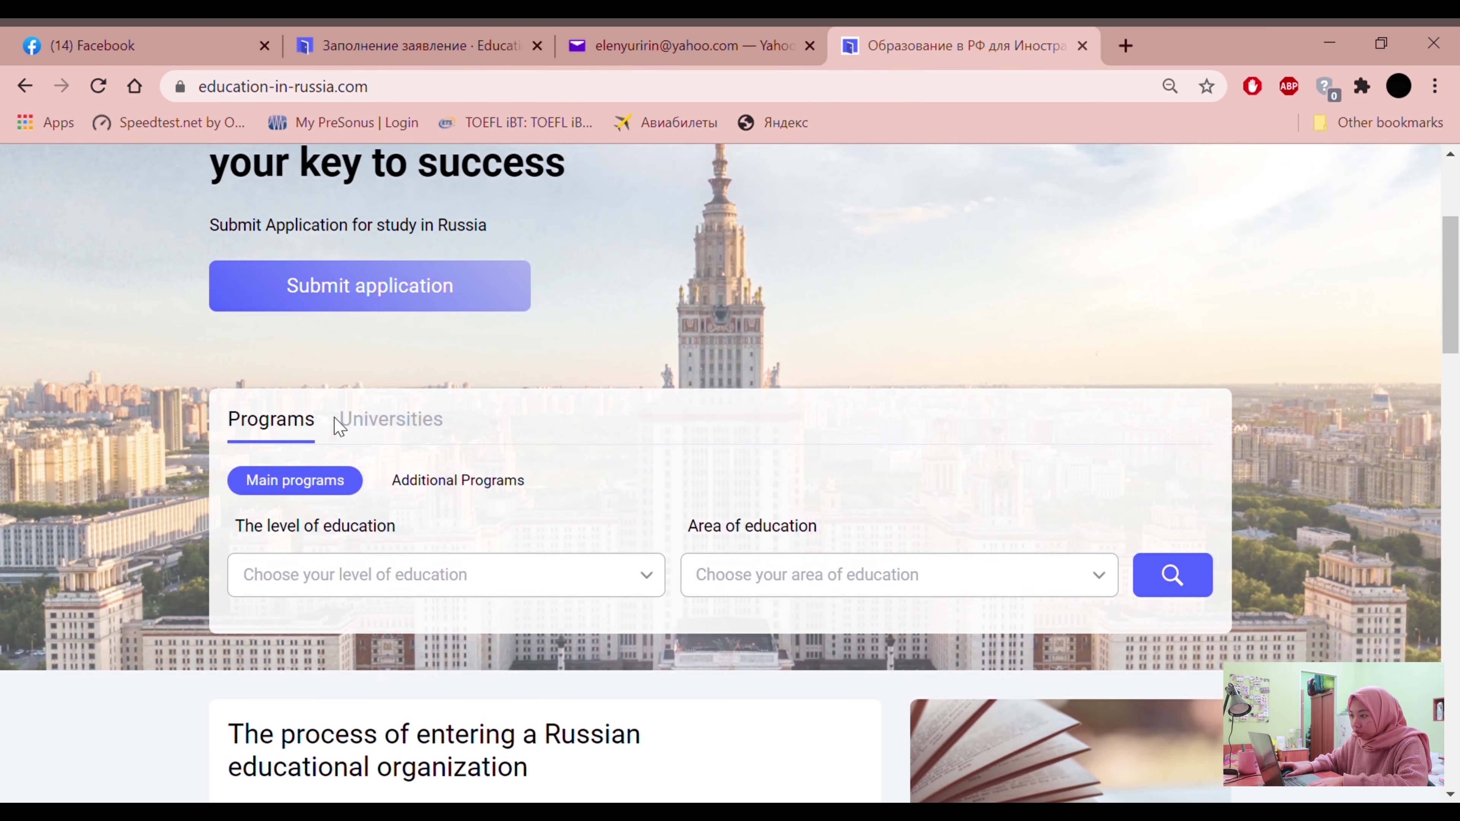
pyautogui.scroll(-2, 384, 493)
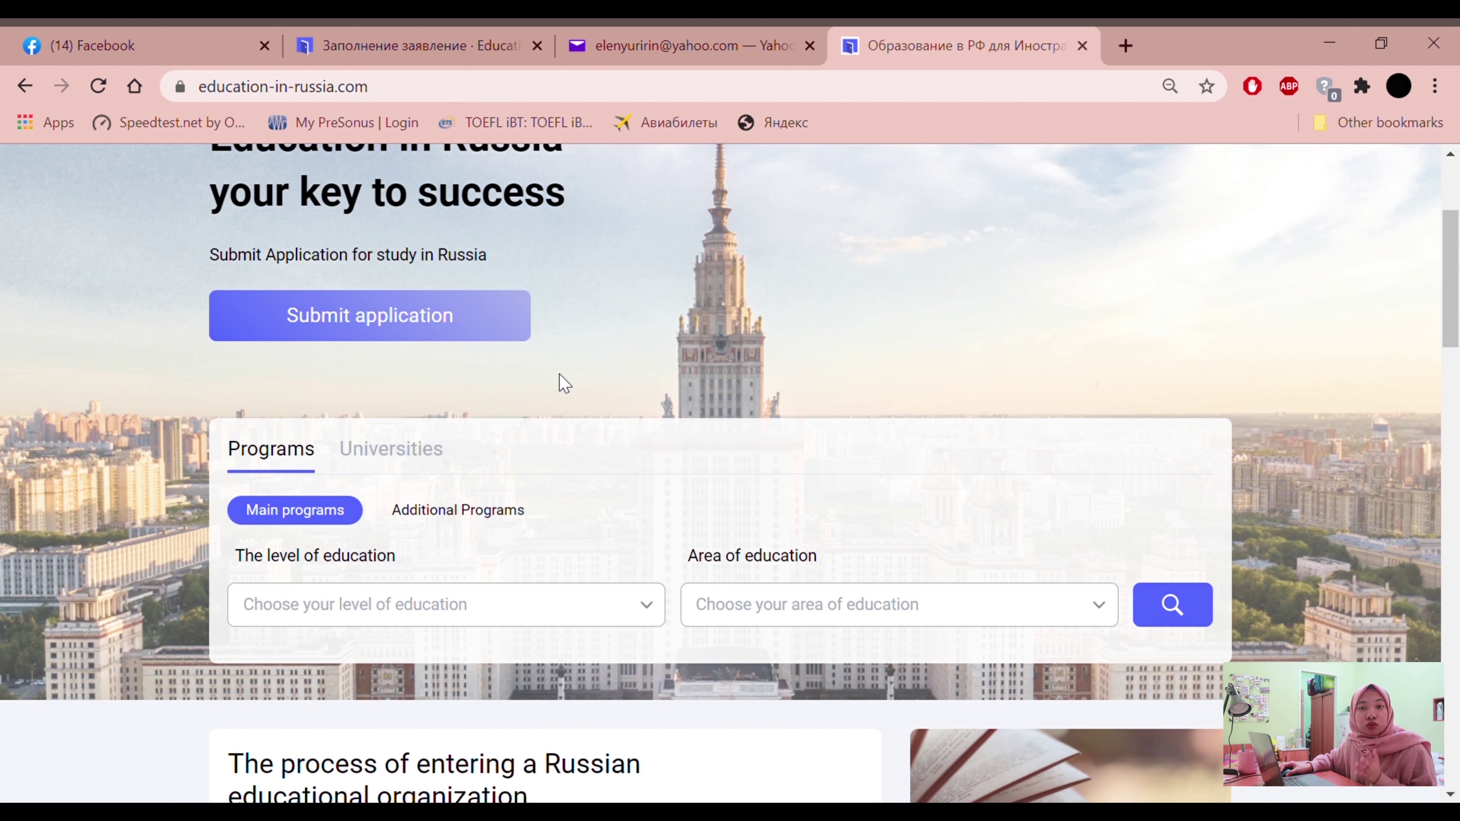
pyautogui.click(391, 460)
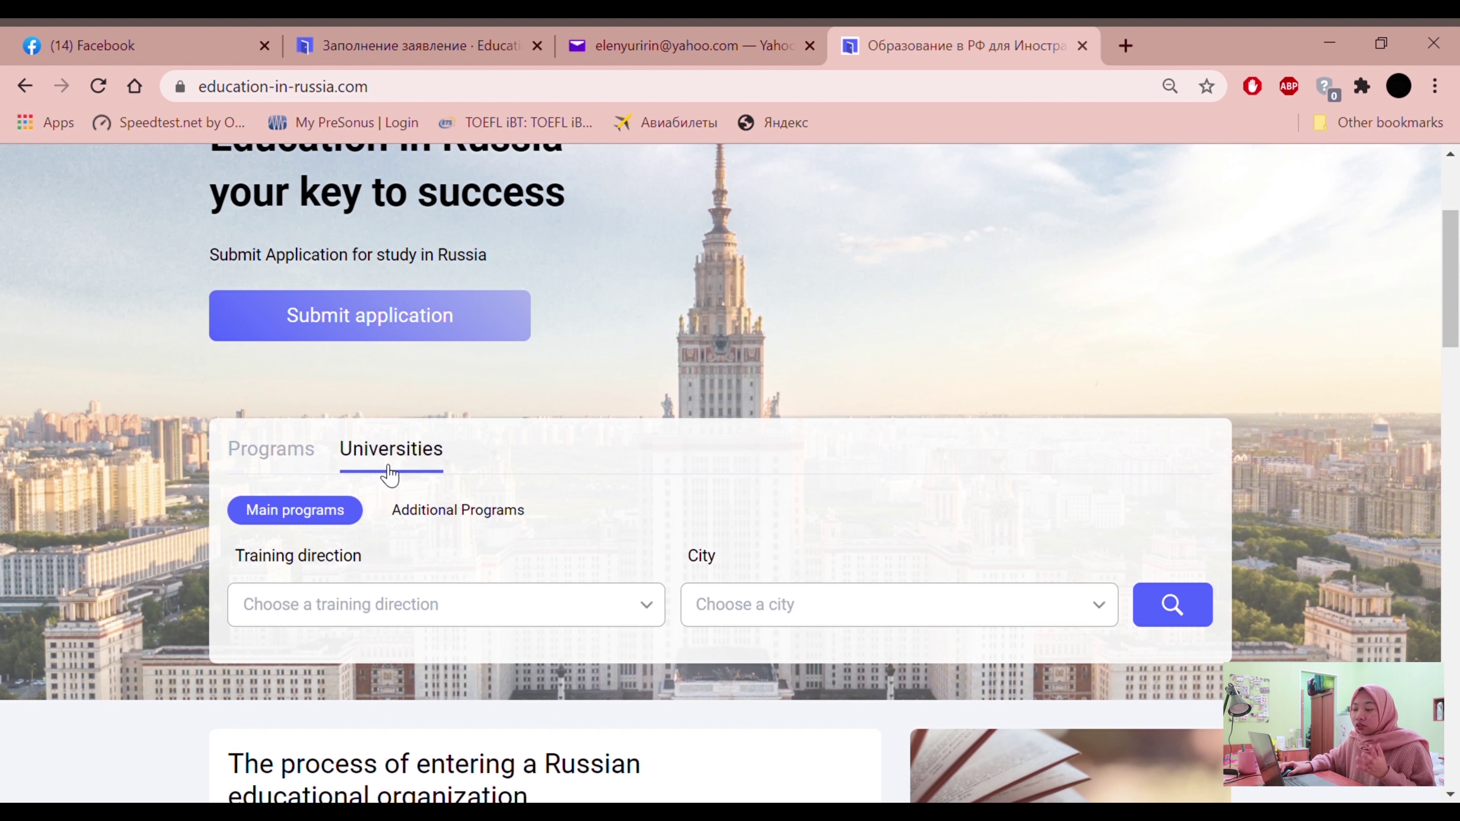
pyautogui.click(276, 455)
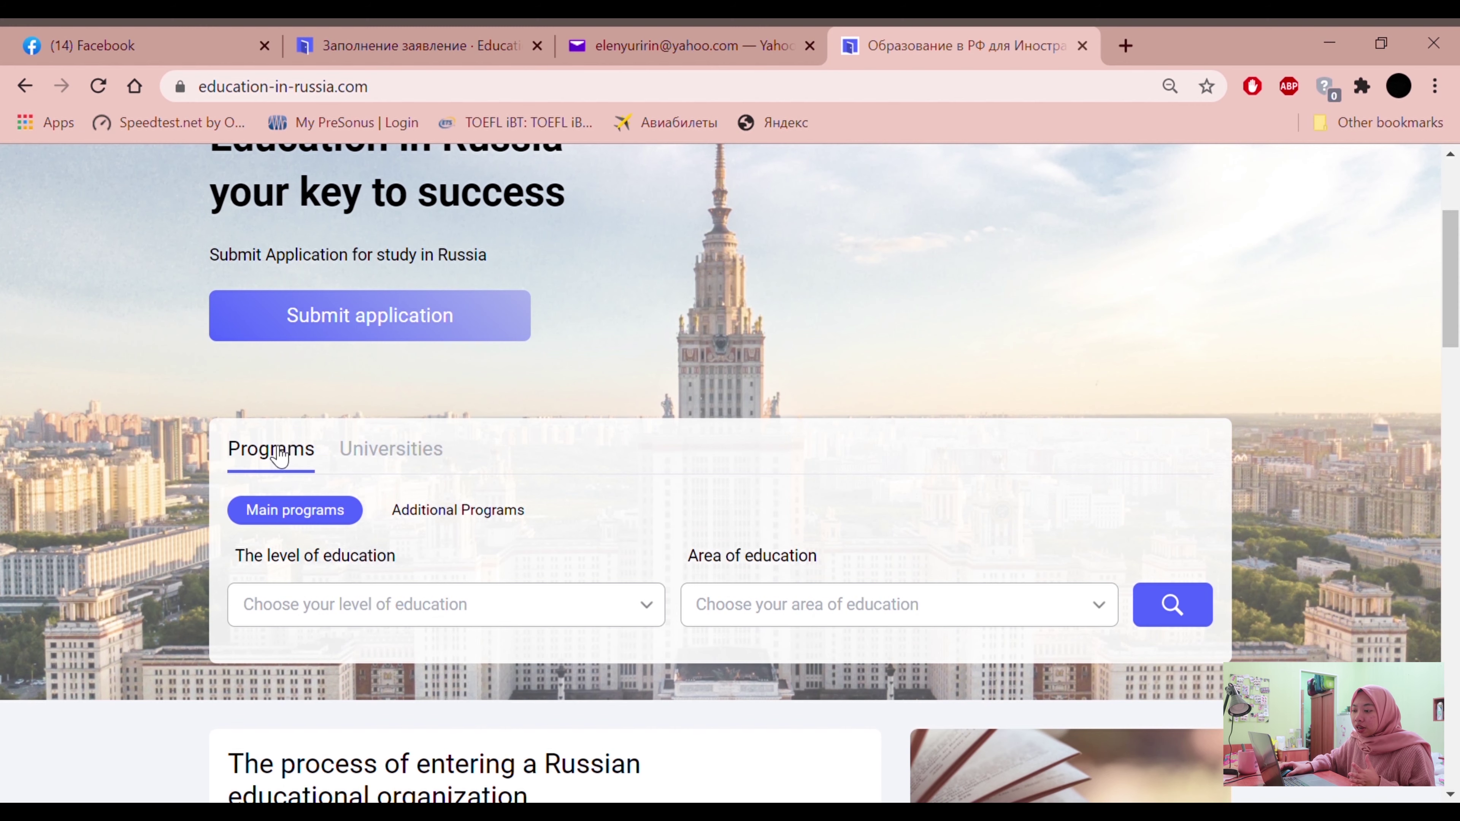
# Choose Undergraduate as the education level in the Programs search
pyautogui.scroll(-2, 354, 381)
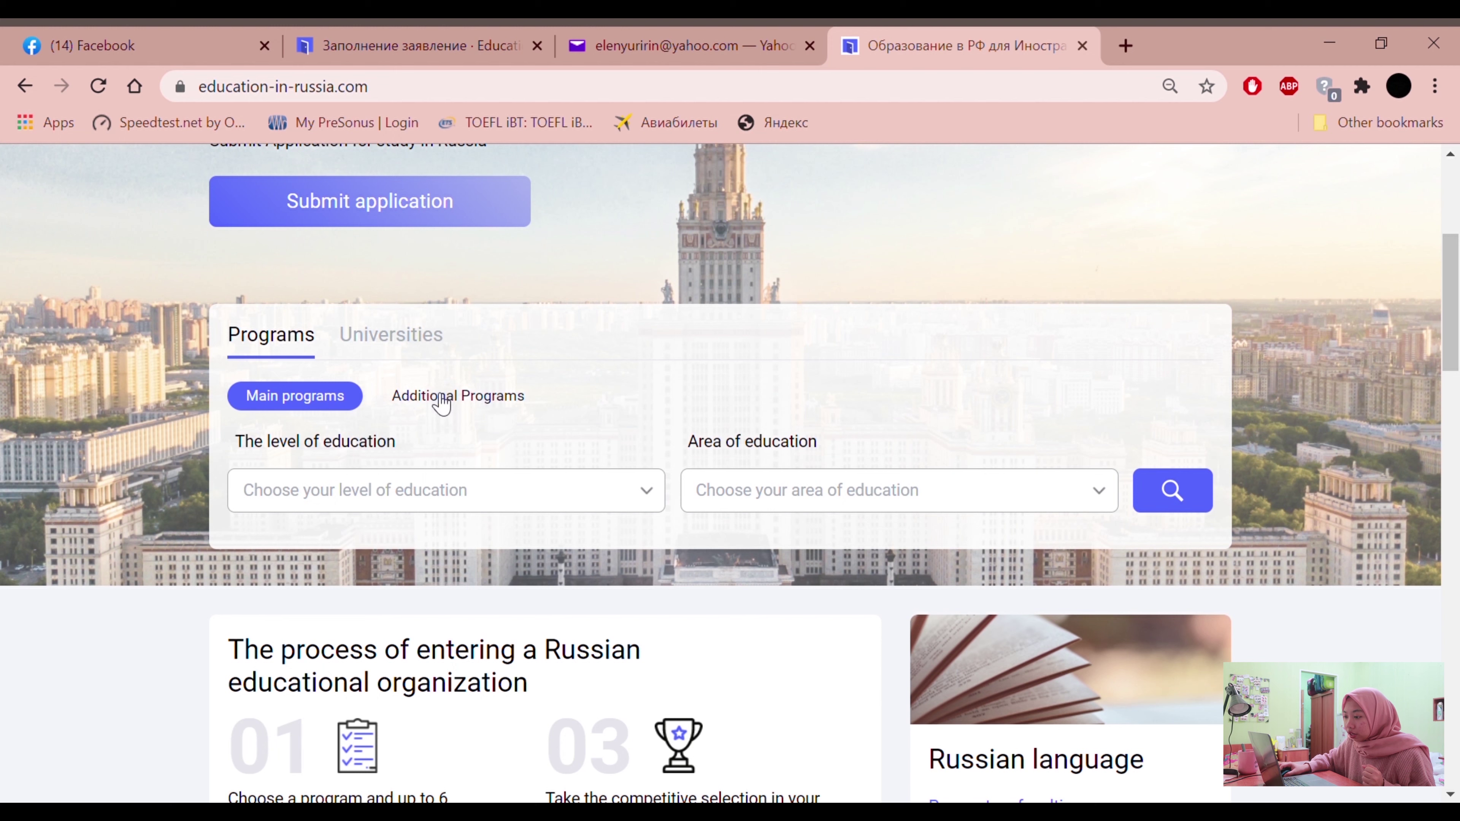
pyautogui.click(463, 493)
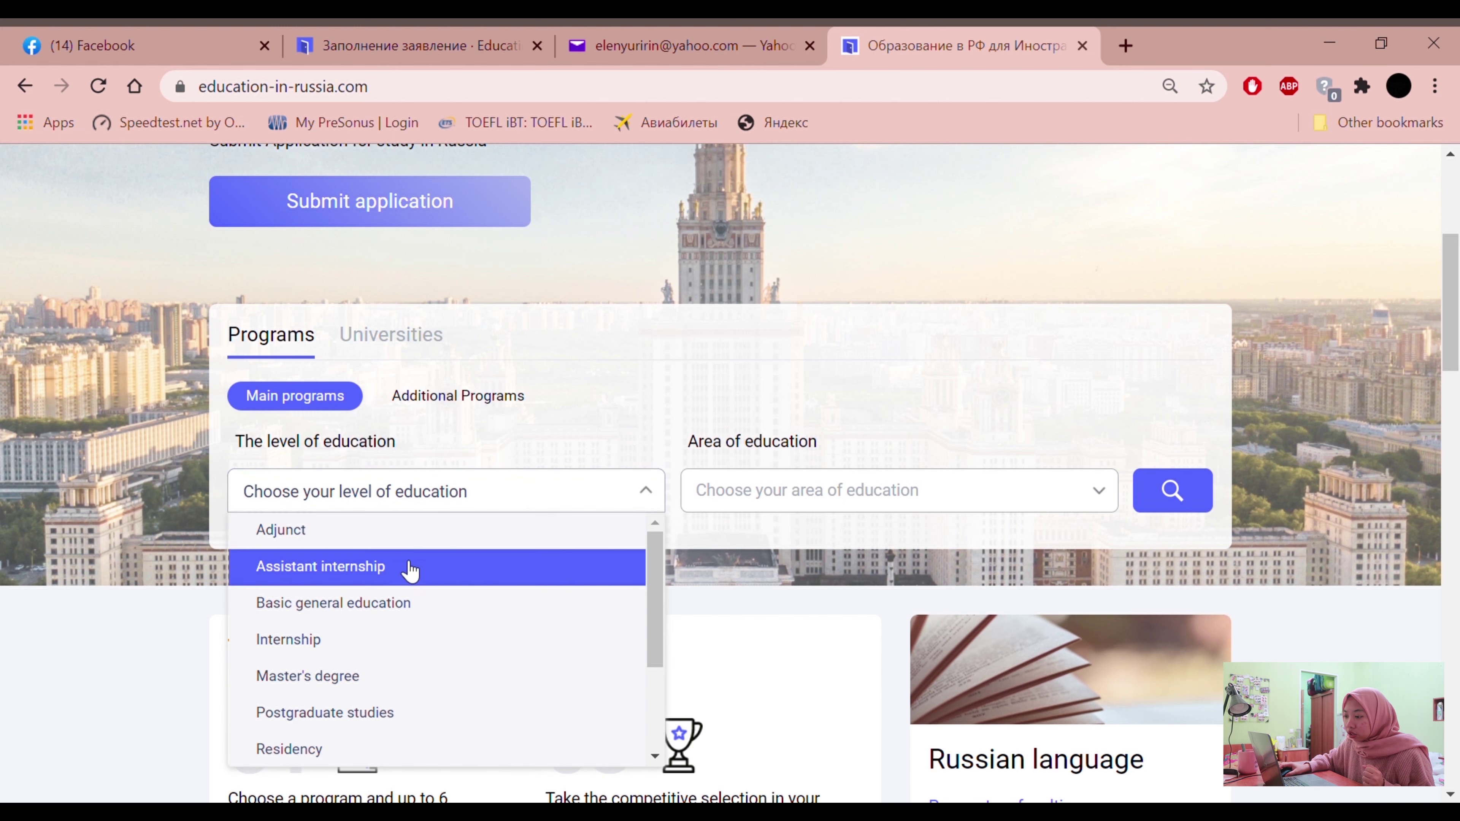
pyautogui.scroll(-3, 347, 606)
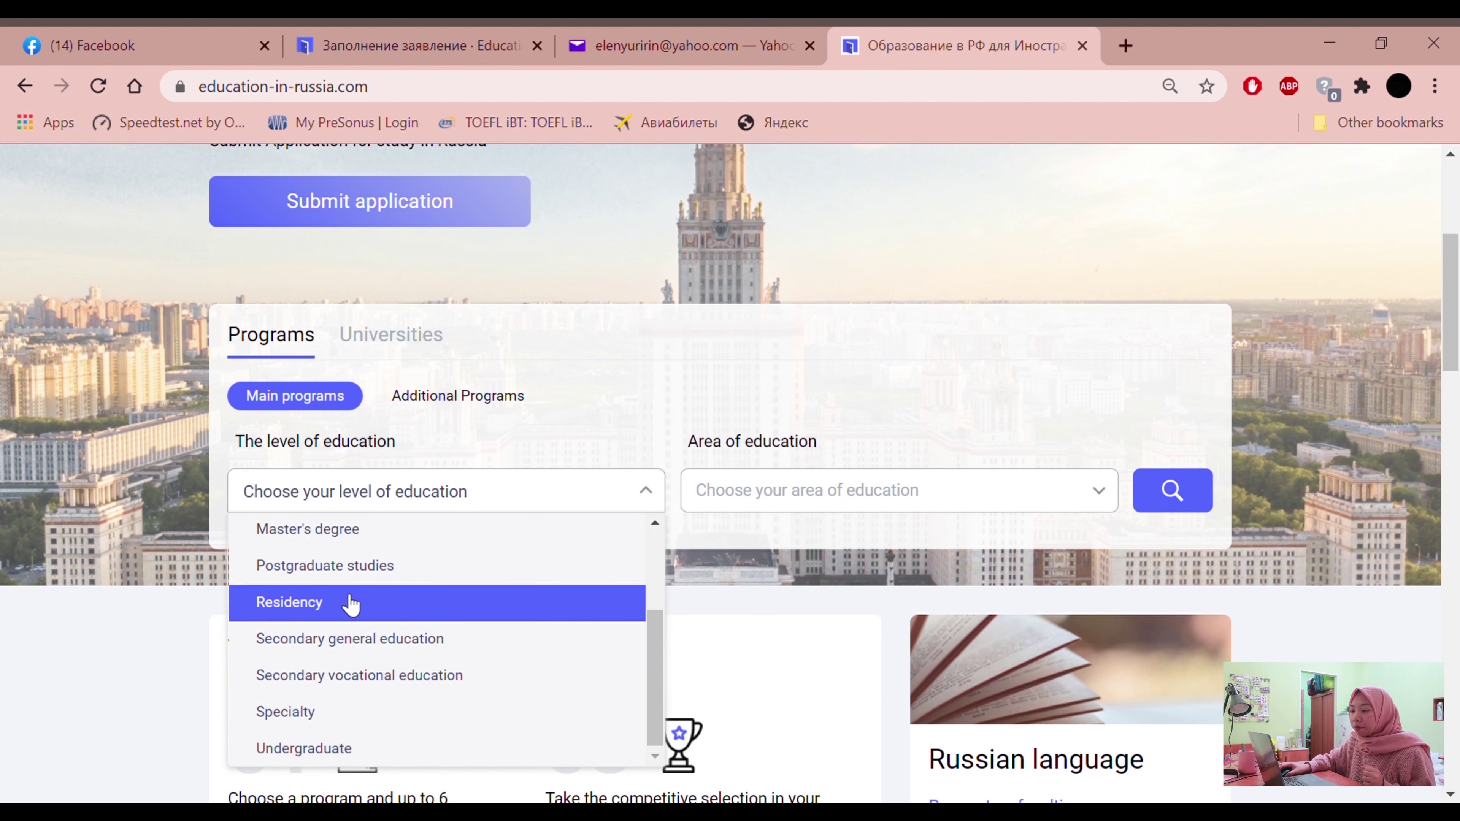
pyautogui.scroll(3, 347, 606)
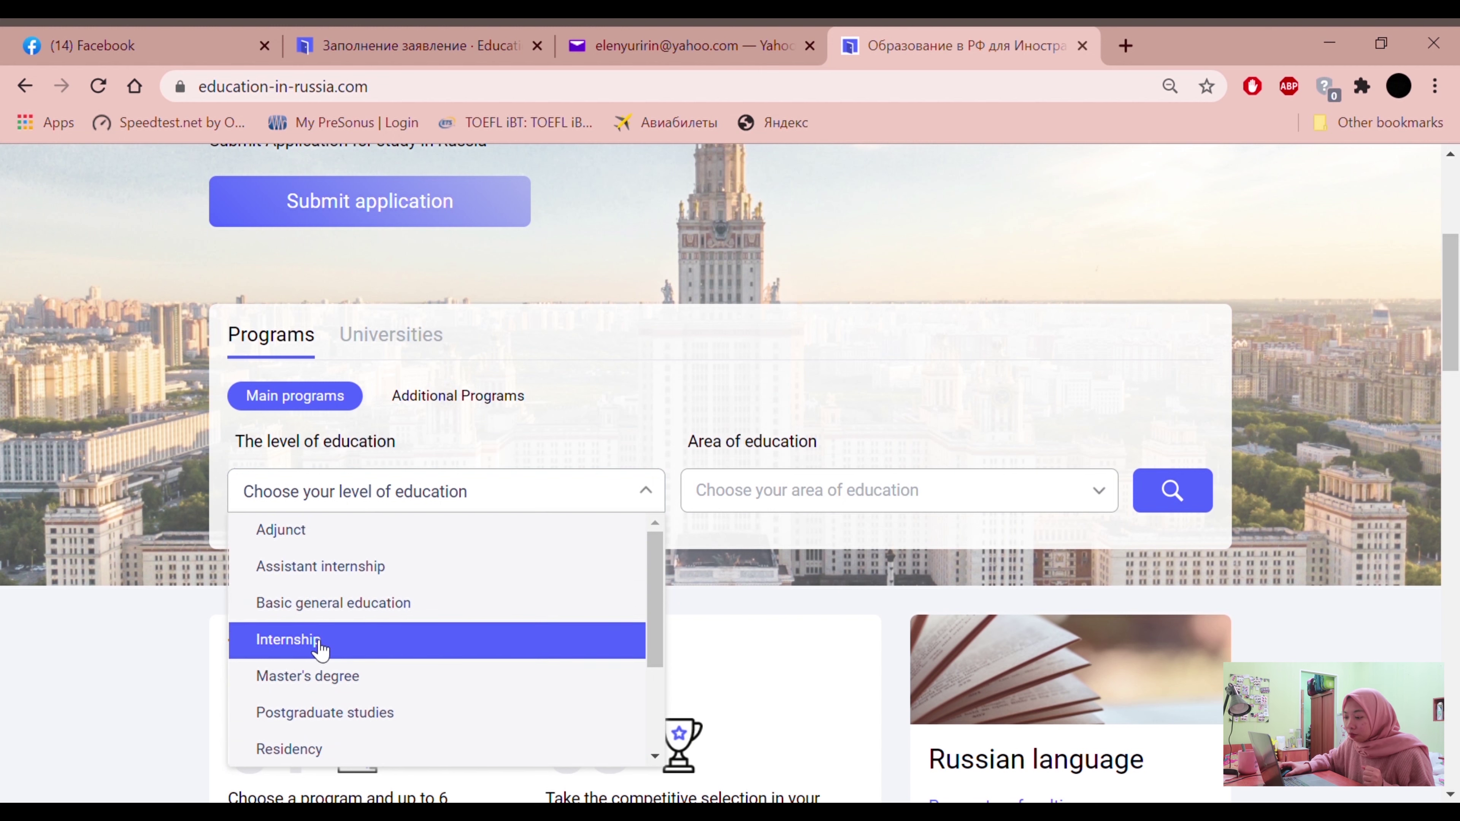
pyautogui.scroll(-2, 328, 661)
pyautogui.scroll(2, 354, 596)
pyautogui.scroll(-2, 359, 592)
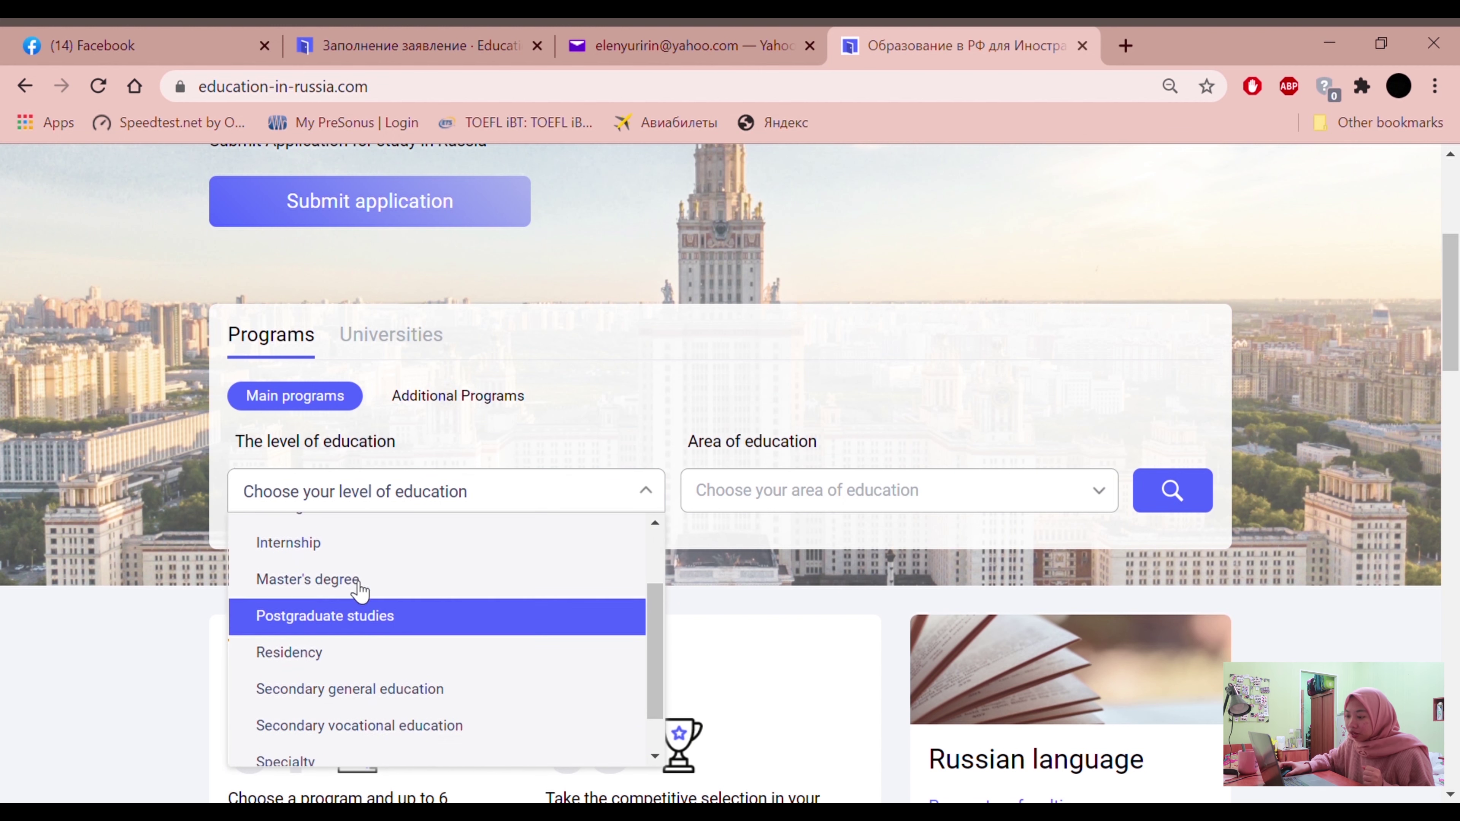
pyautogui.scroll(-1, 357, 585)
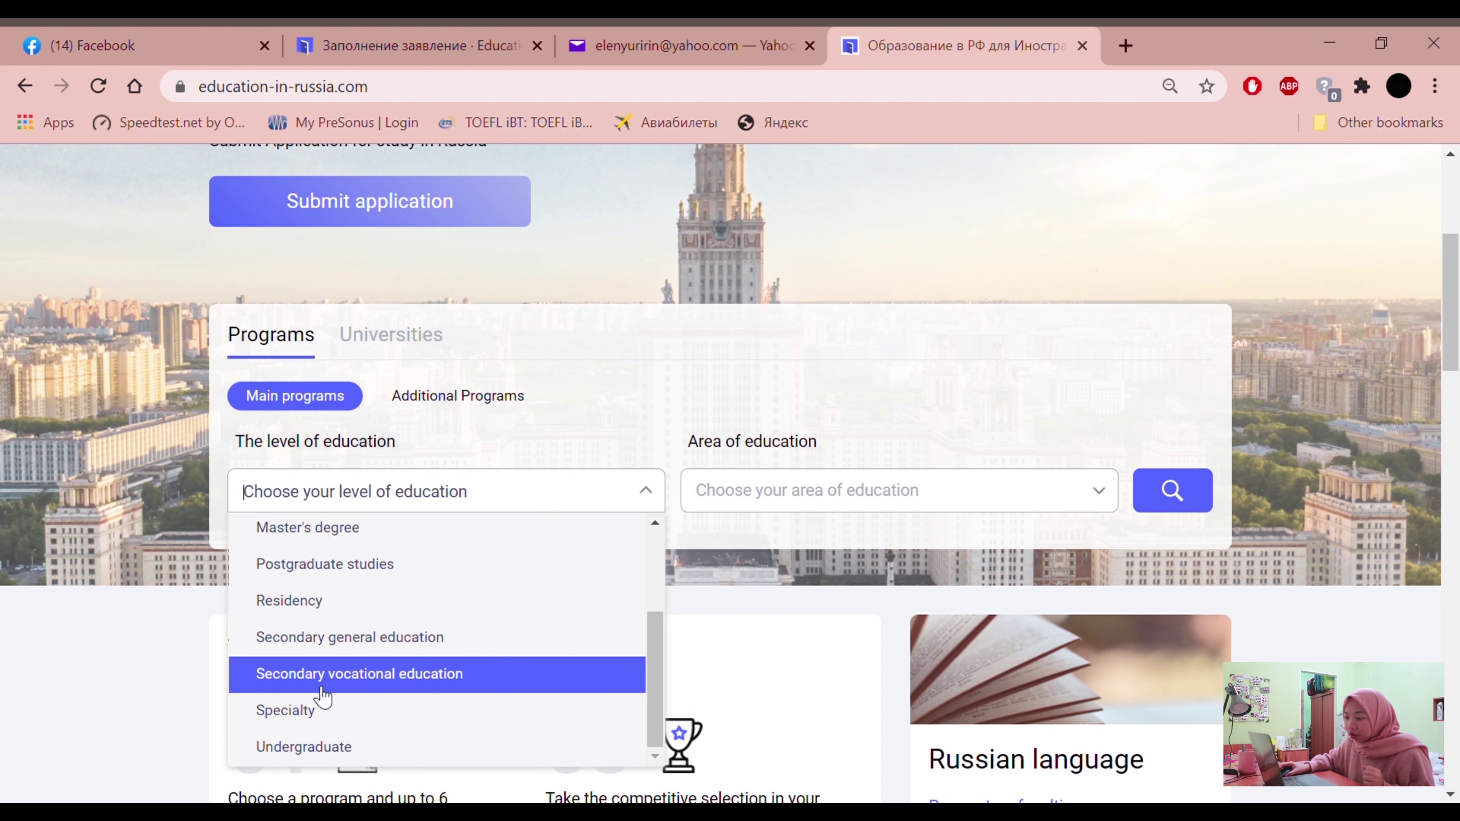
pyautogui.click(332, 747)
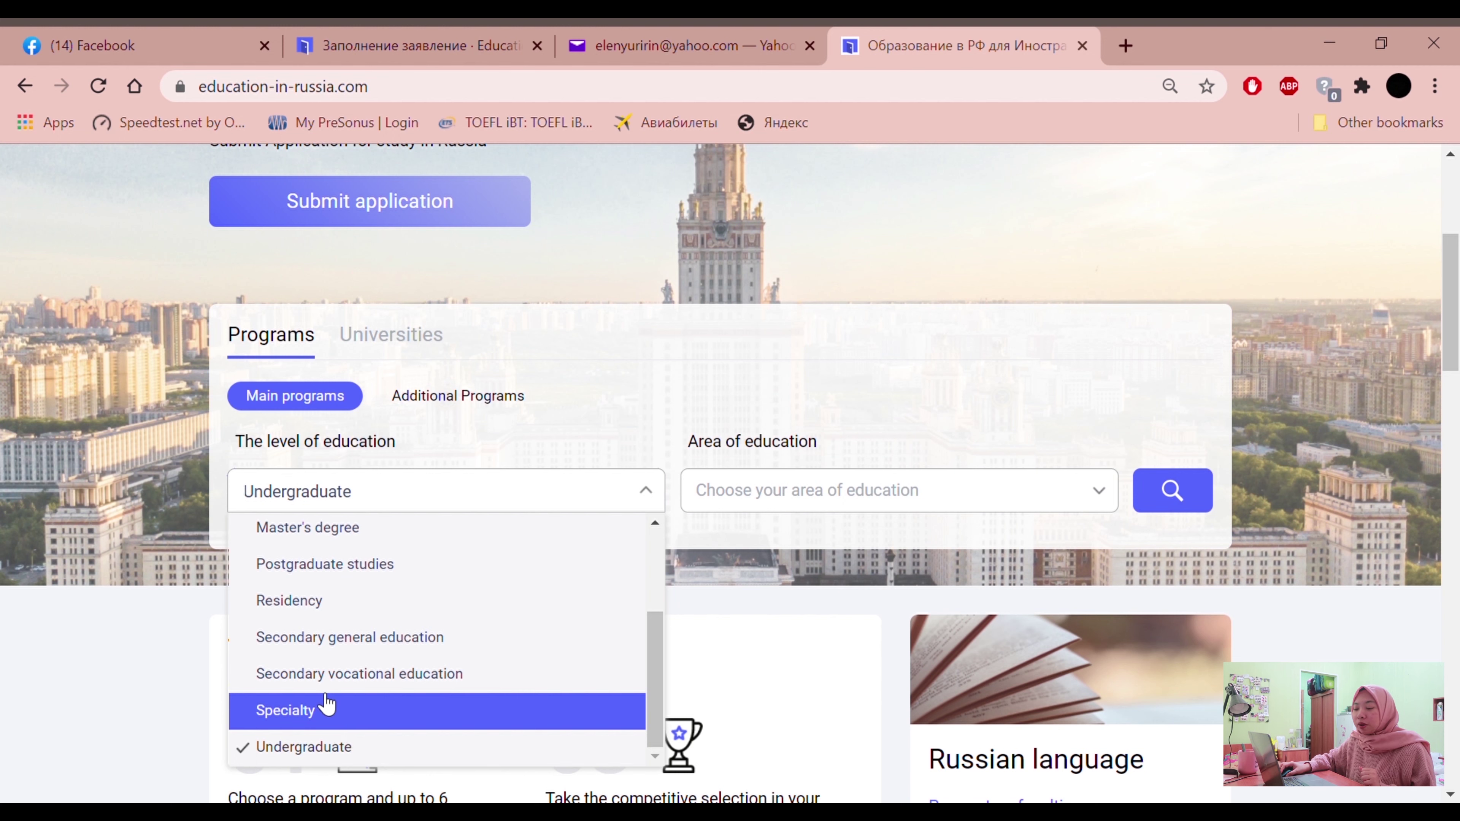
pyautogui.scroll(3, 312, 609)
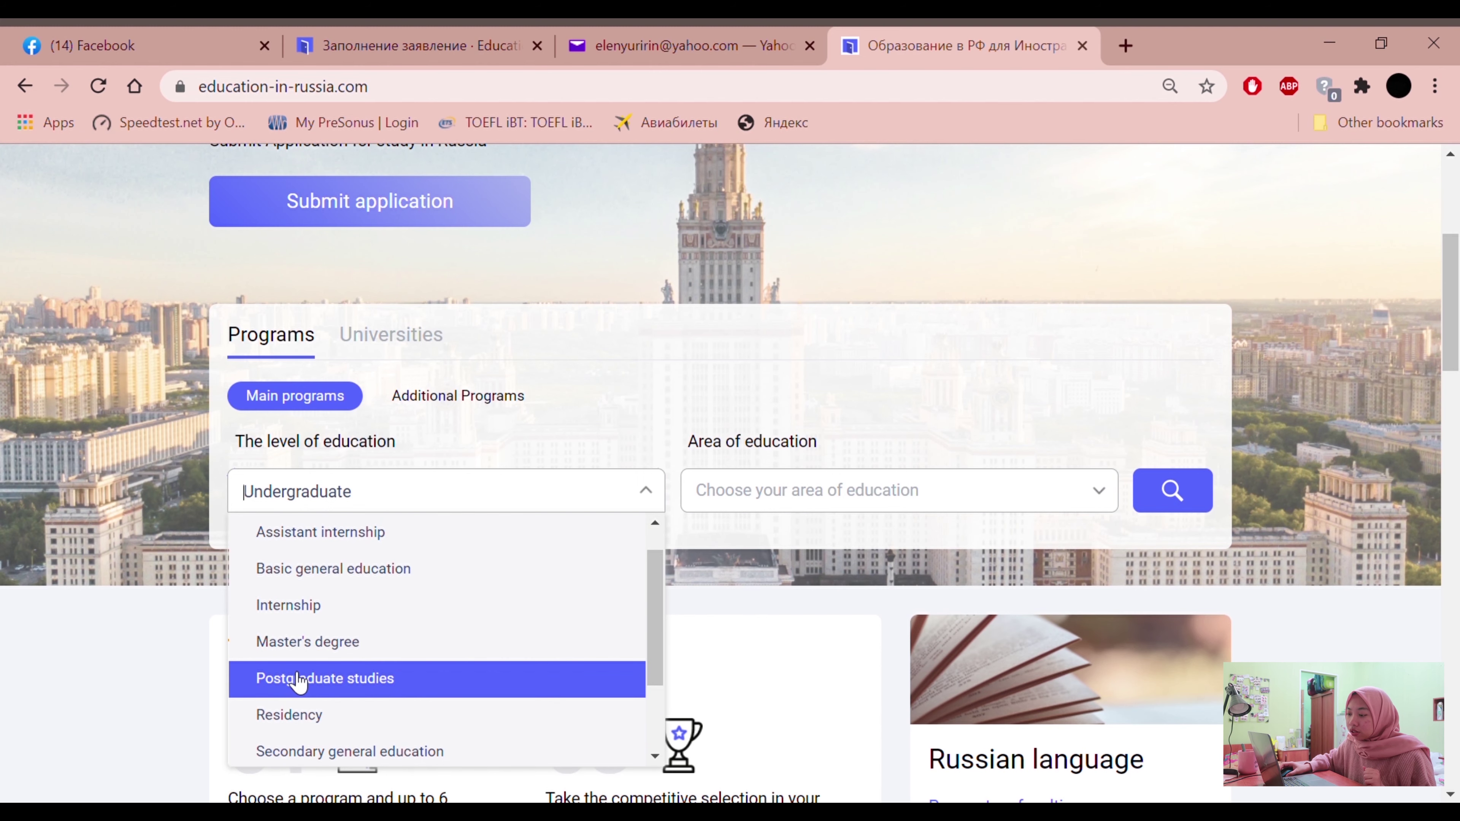
pyautogui.scroll(2, 298, 683)
pyautogui.scroll(2, 316, 690)
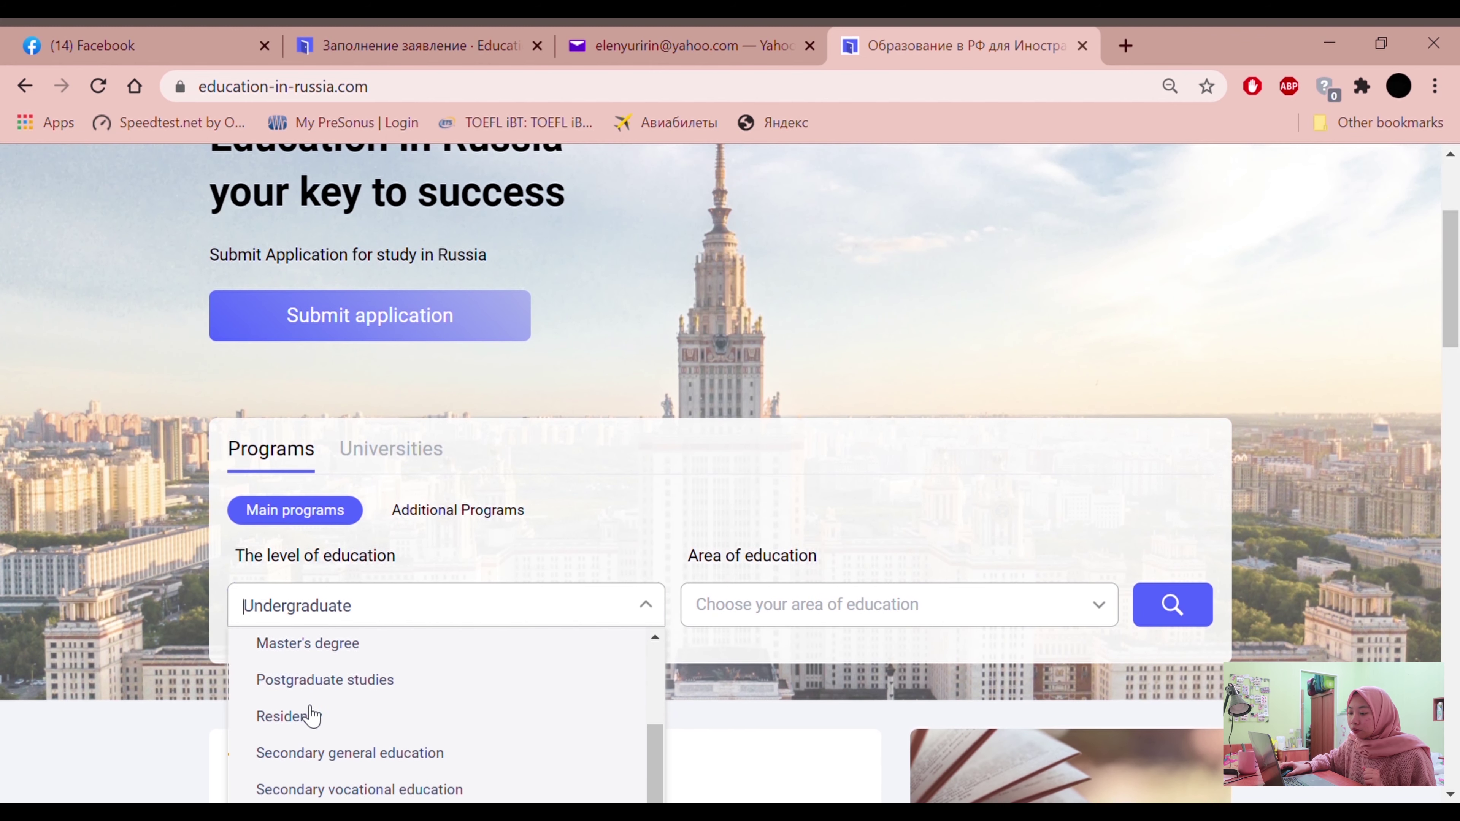
pyautogui.scroll(-1, 310, 716)
pyautogui.scroll(-2, 219, 648)
pyautogui.click(382, 765)
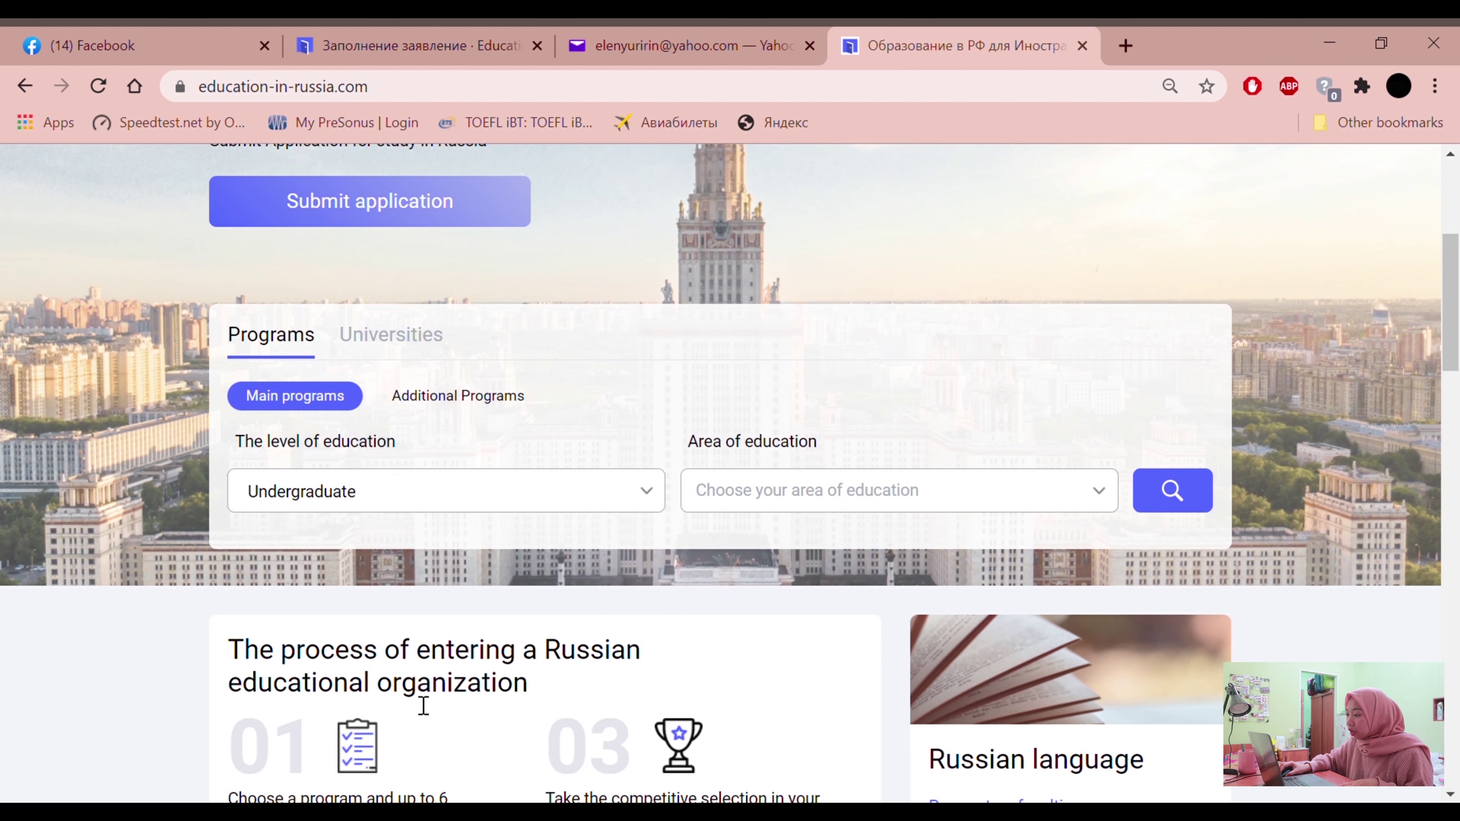
# Pick Engineering, technology and technical sciences as the area of education and run the search
pyautogui.click(851, 493)
pyautogui.scroll(-3, 783, 649)
pyautogui.scroll(5, 783, 489)
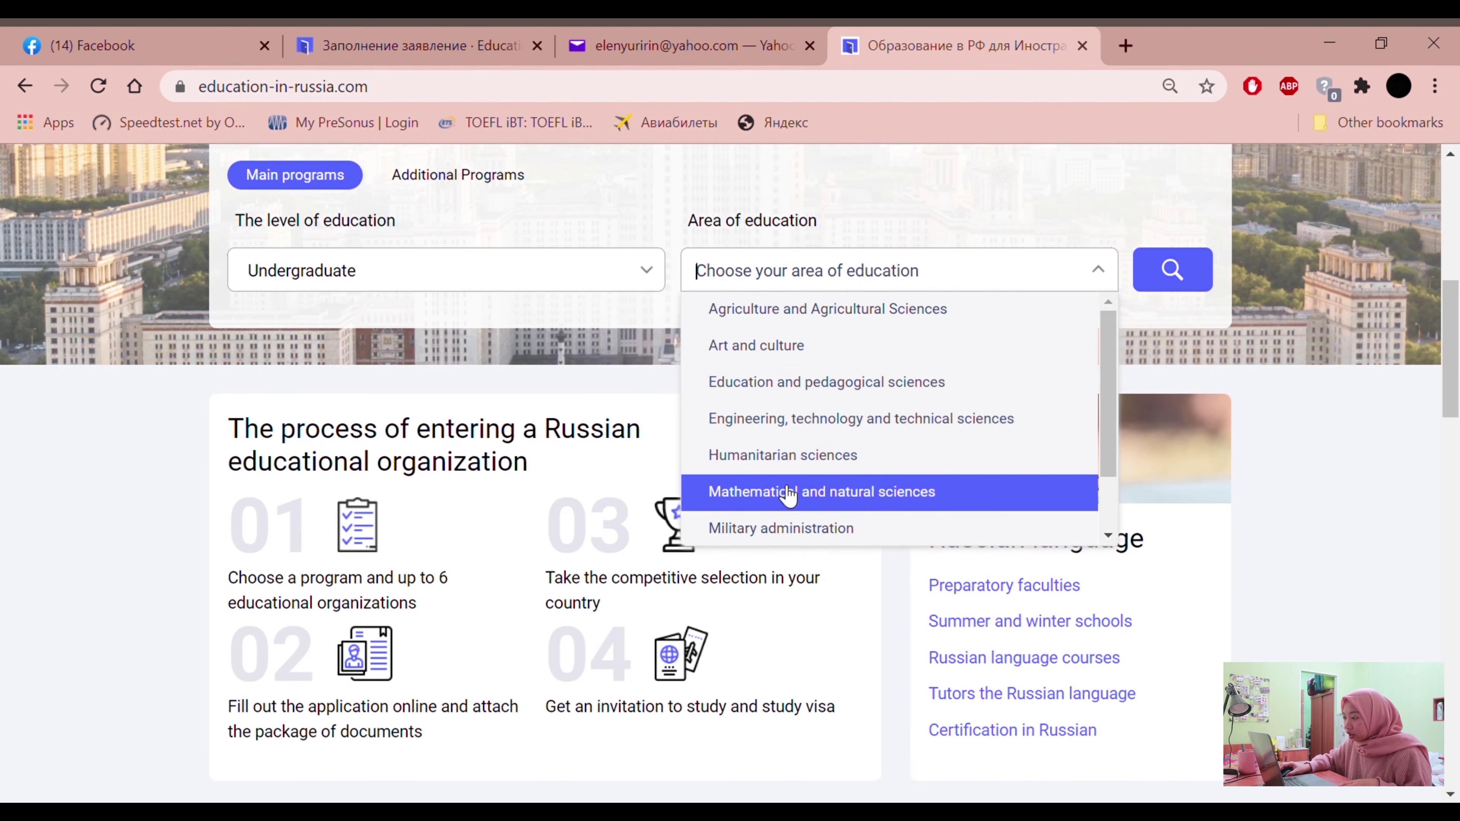
pyautogui.click(807, 523)
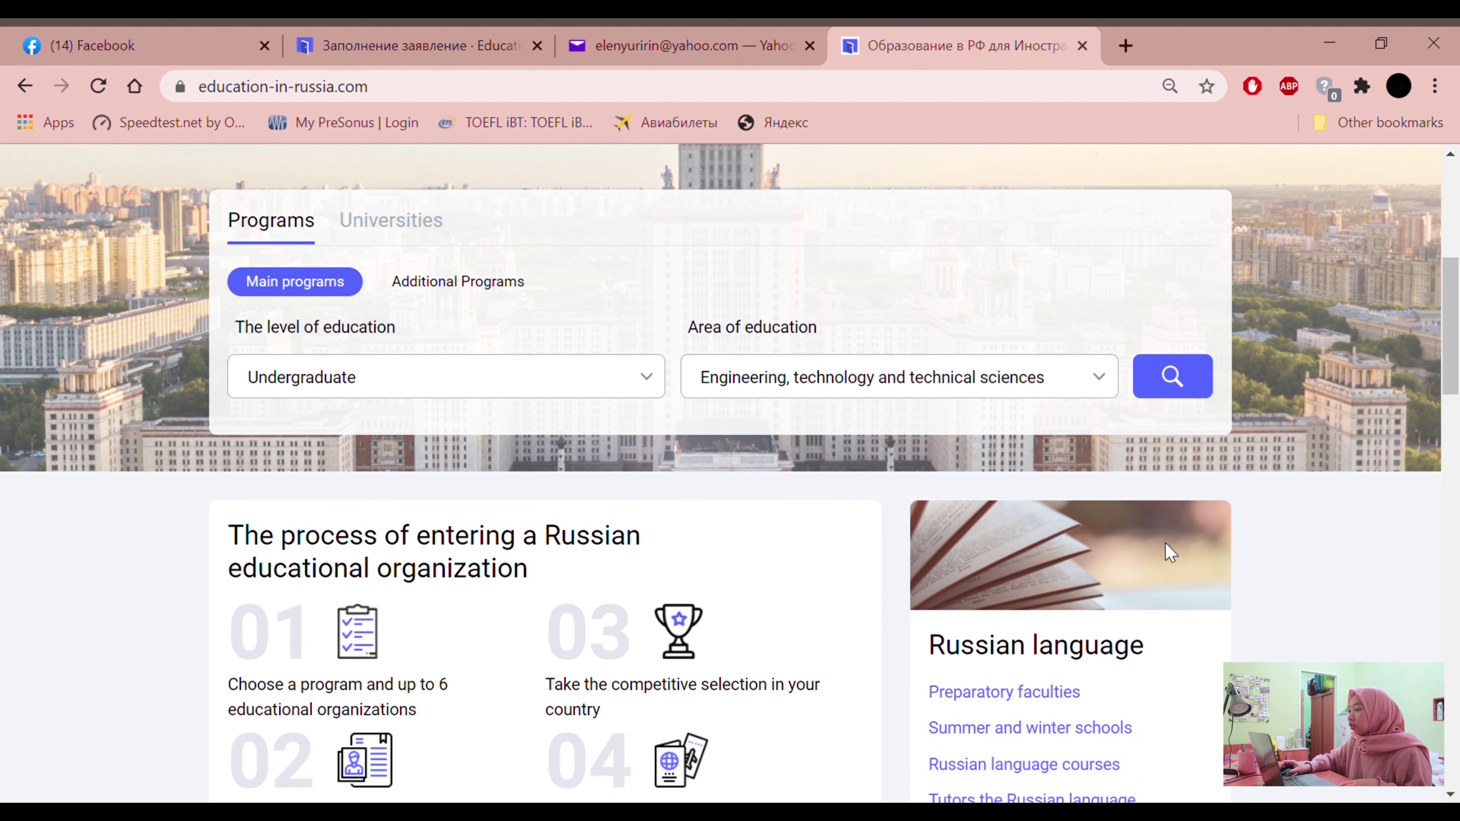
pyautogui.scroll(2, 1184, 581)
pyautogui.click(1196, 499)
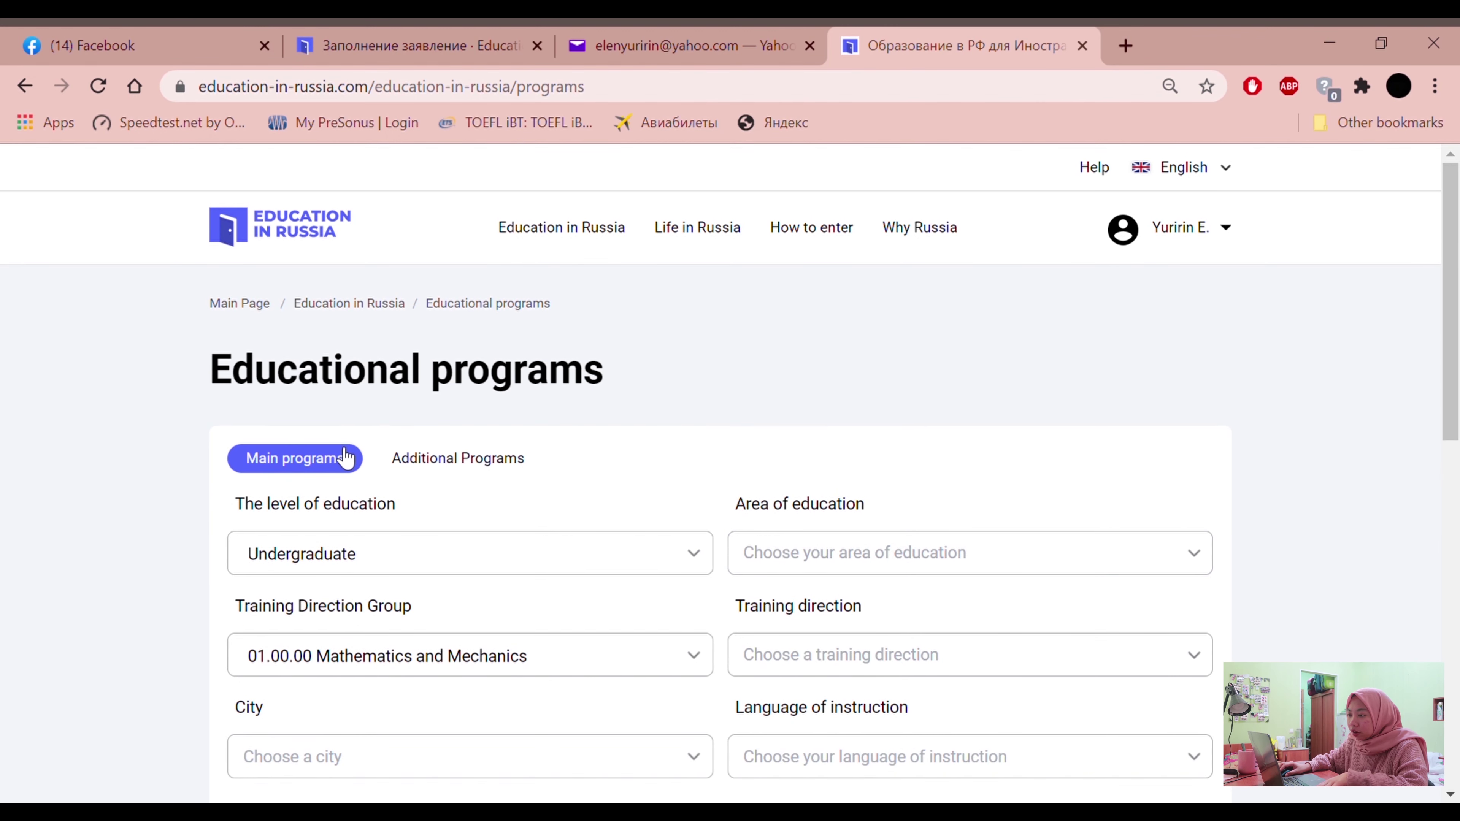
# Reset the education level filter to Undergraduate
pyautogui.scroll(-2, 521, 190)
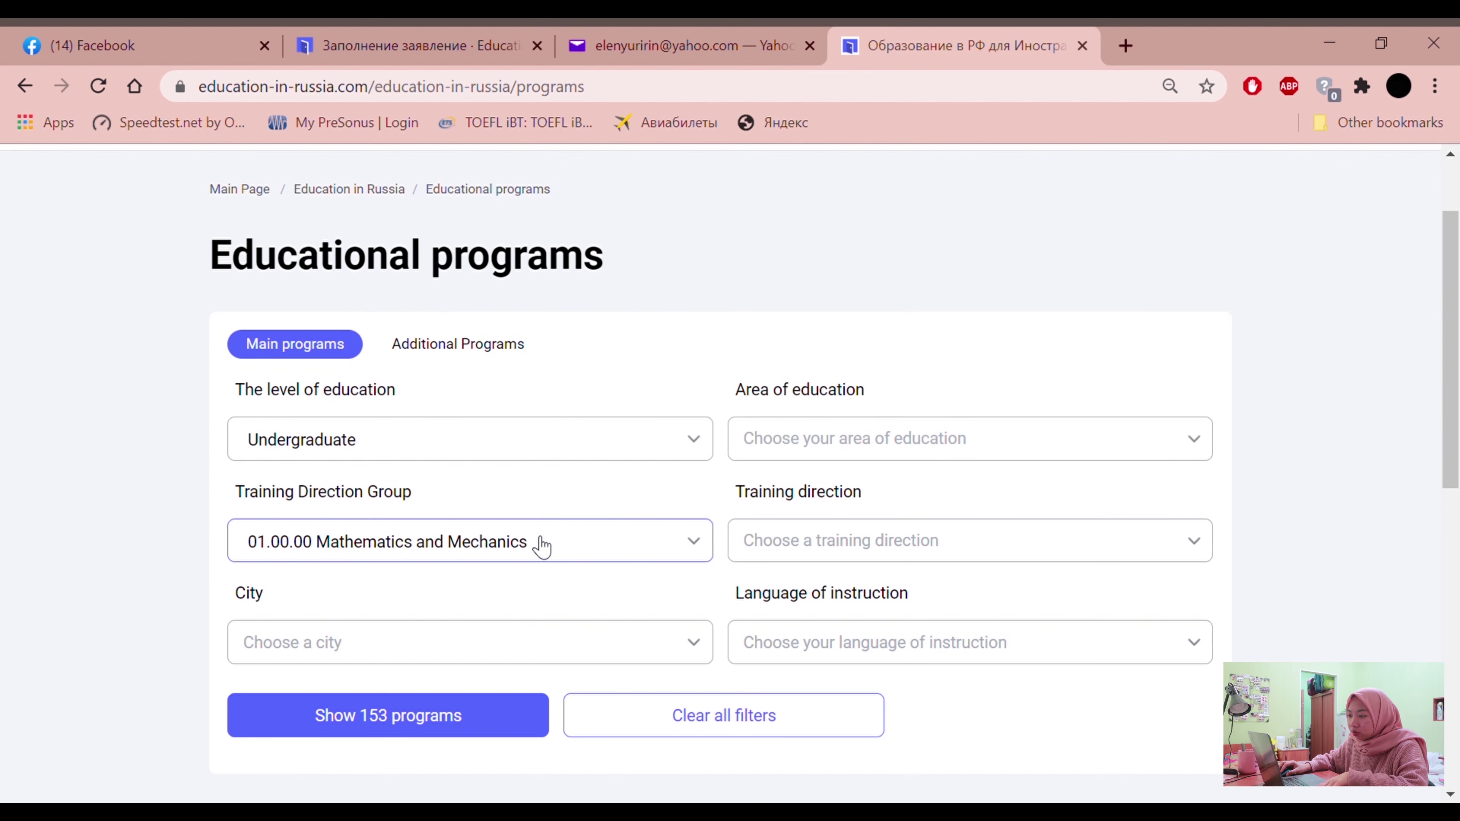
pyautogui.click(489, 455)
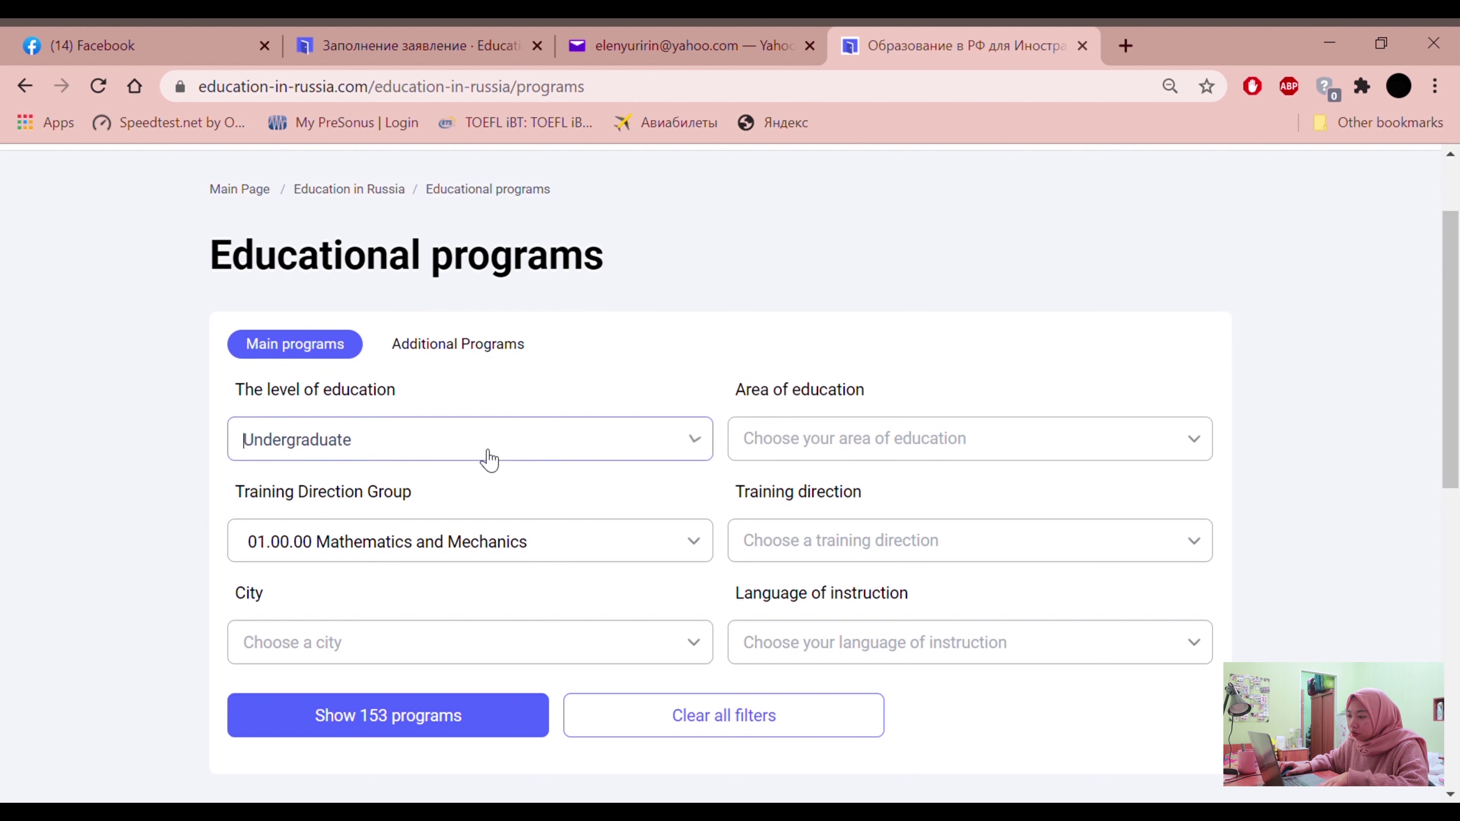
pyautogui.scroll(-3, 318, 691)
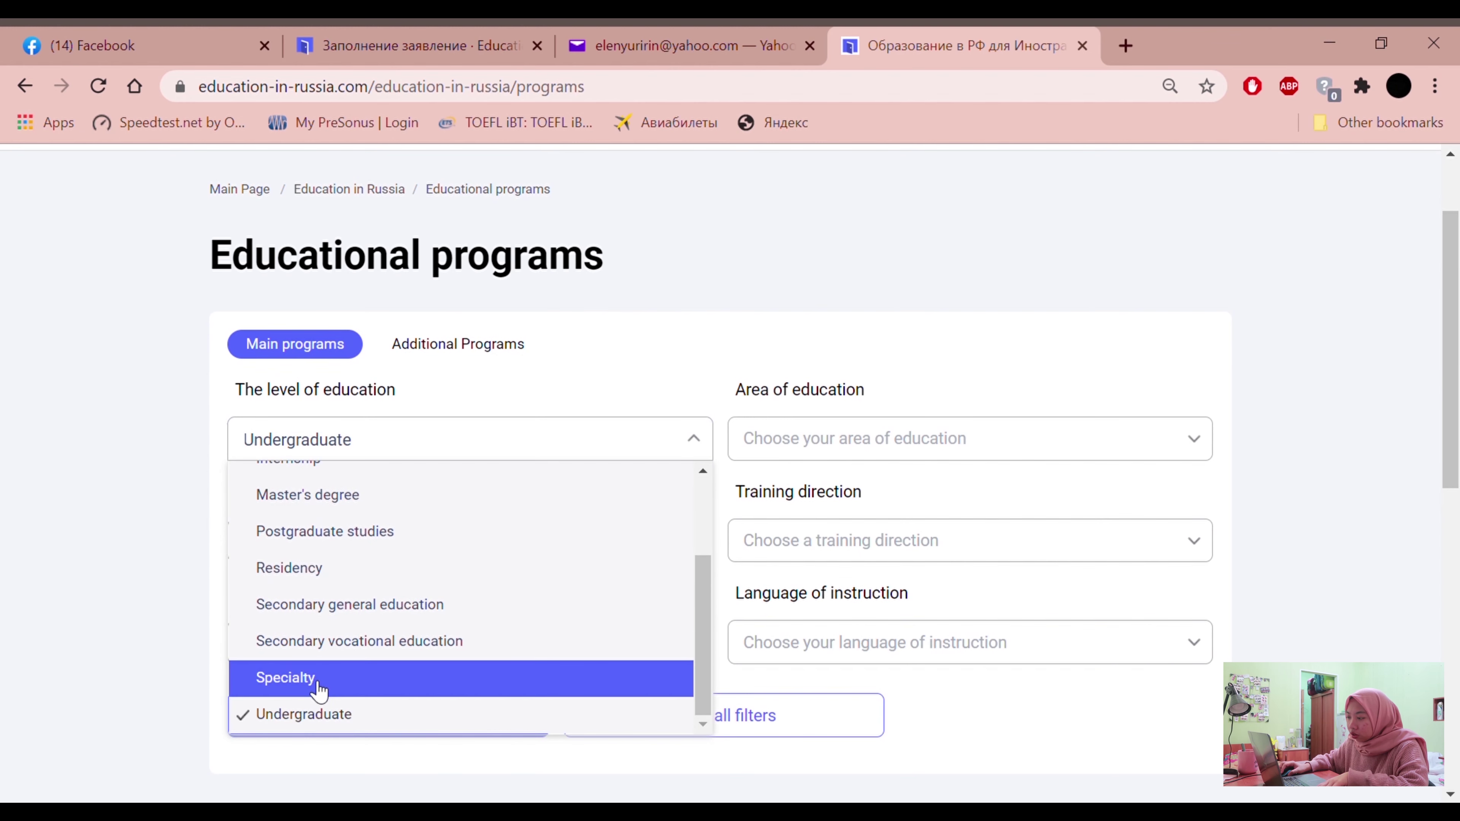
pyautogui.click(318, 720)
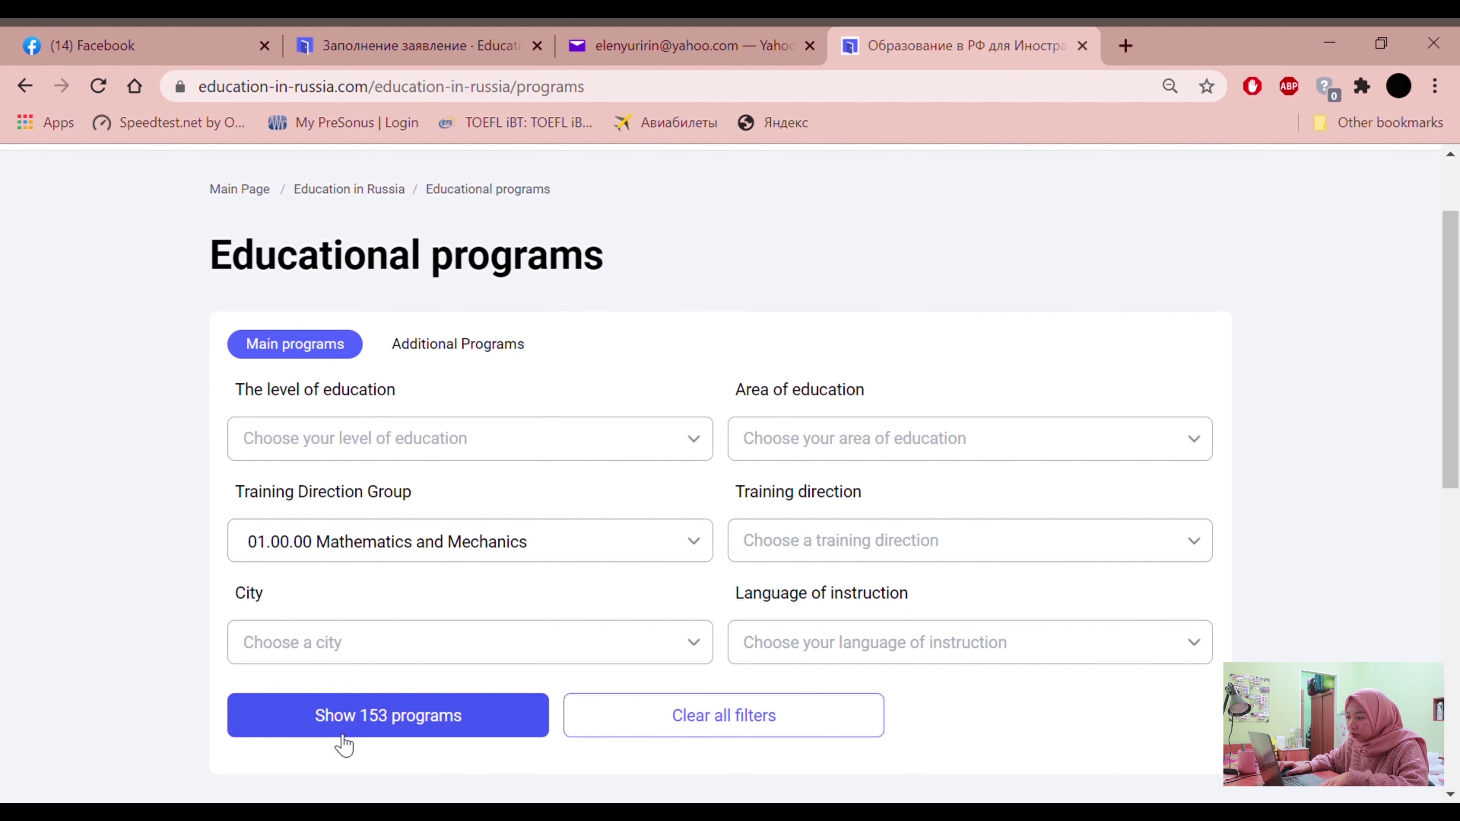
pyautogui.click(626, 563)
pyautogui.click(202, 483)
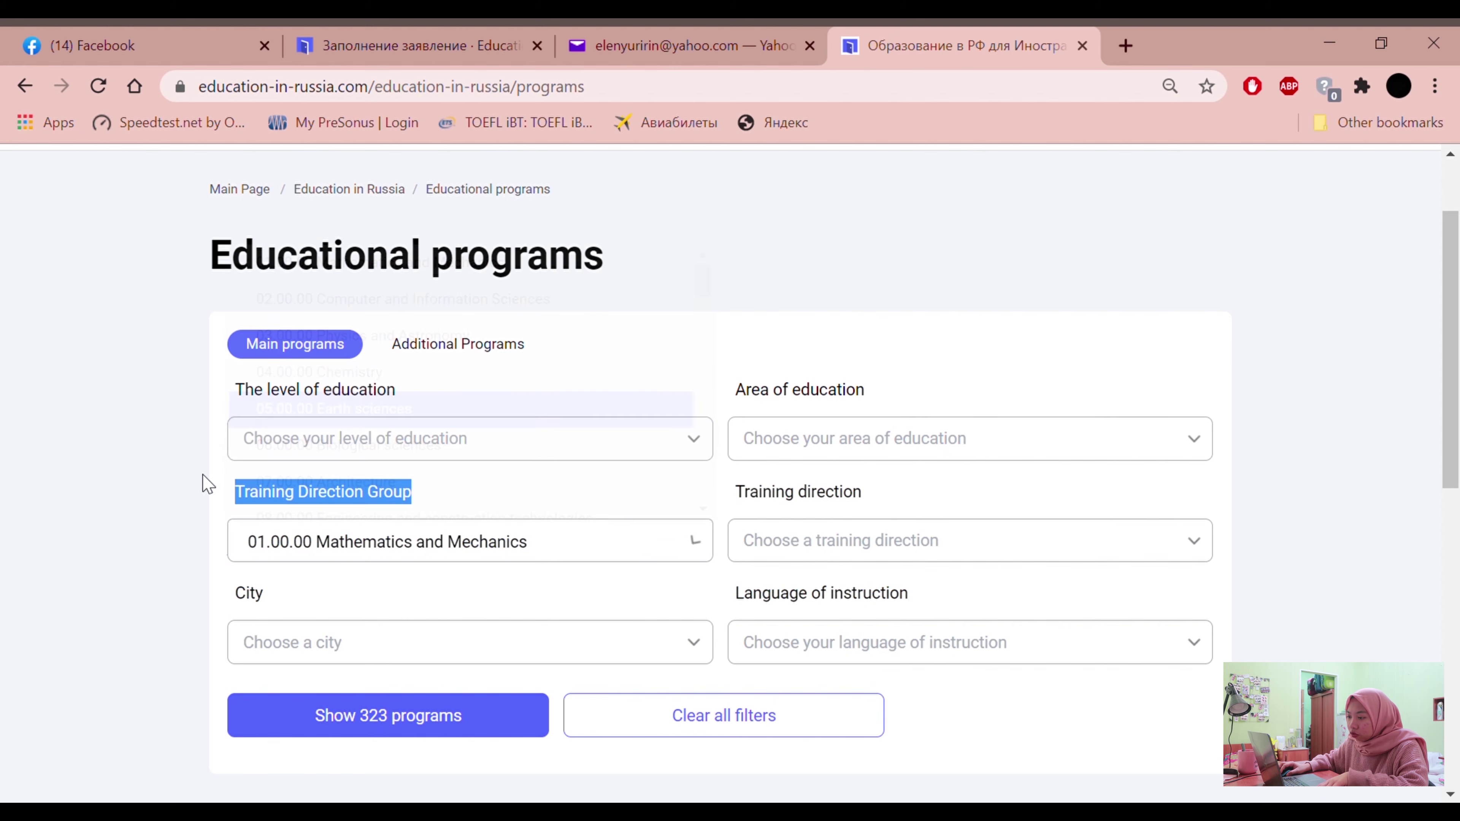
pyautogui.click(277, 457)
pyautogui.click(293, 714)
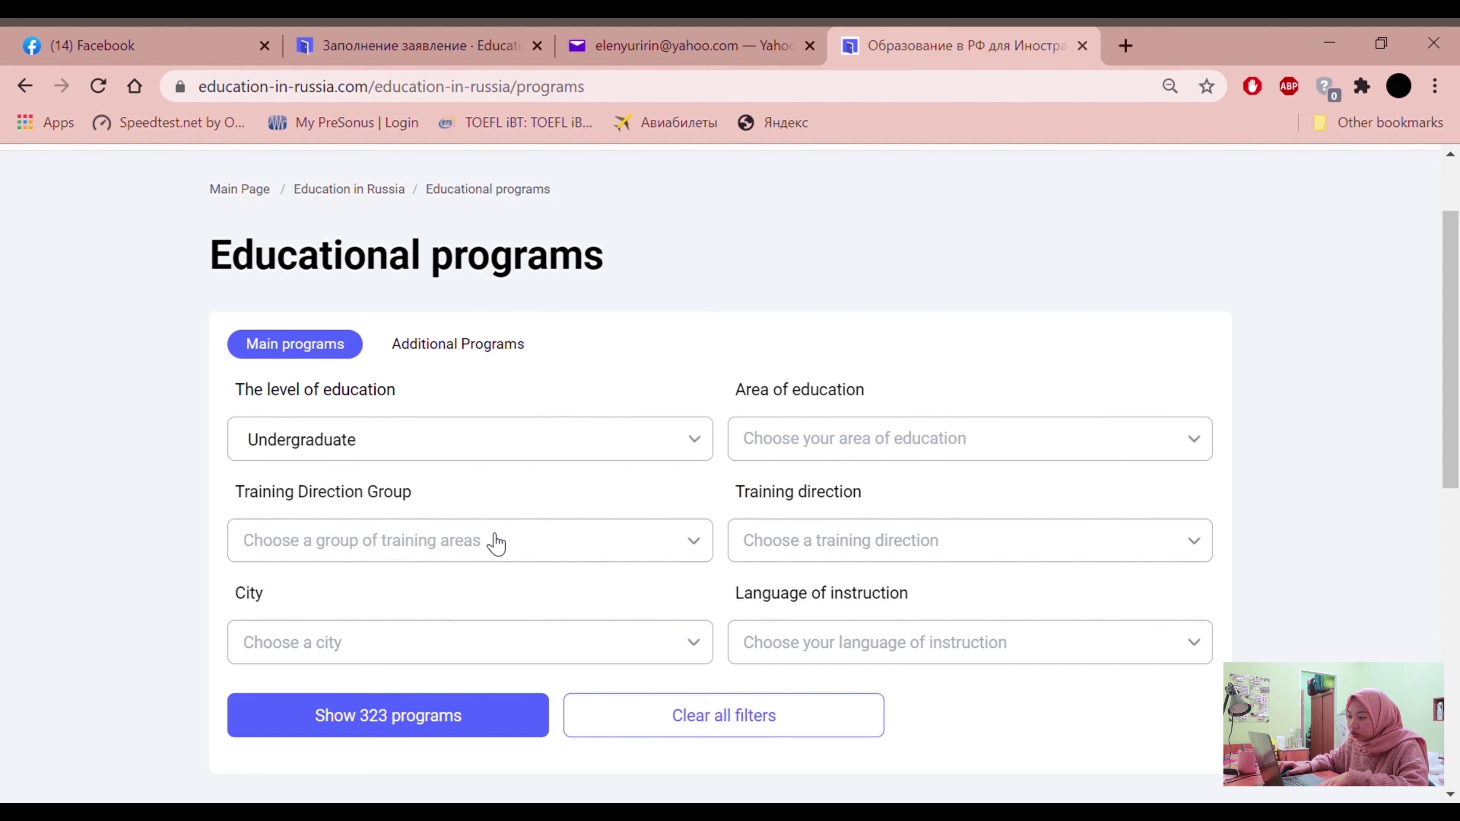
# Select 01.00.00 Mathematics and Mechanics as the training direction group
pyautogui.click(494, 558)
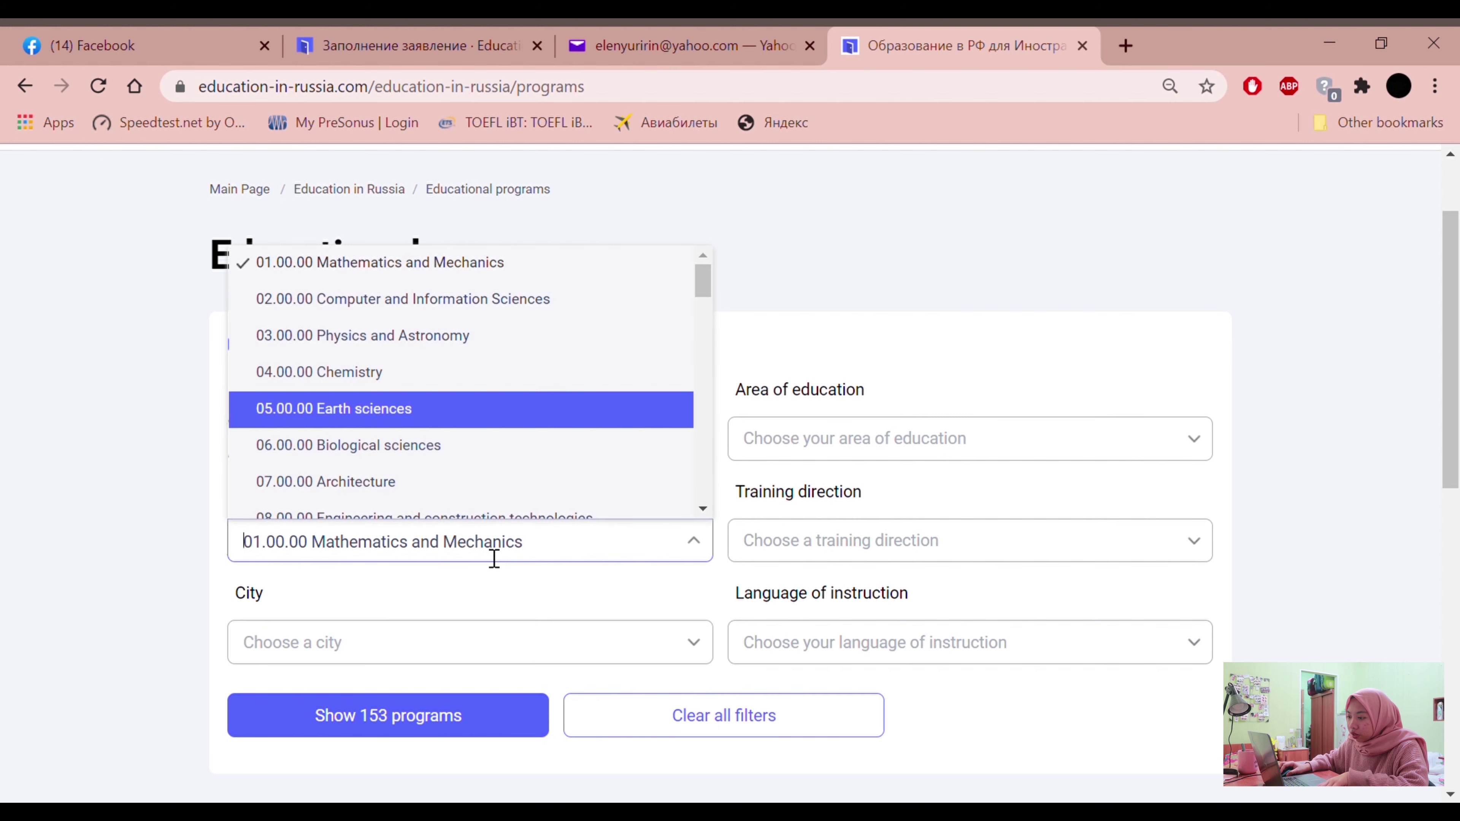
pyautogui.click(383, 266)
pyautogui.scroll(-2, 597, 463)
pyautogui.click(554, 438)
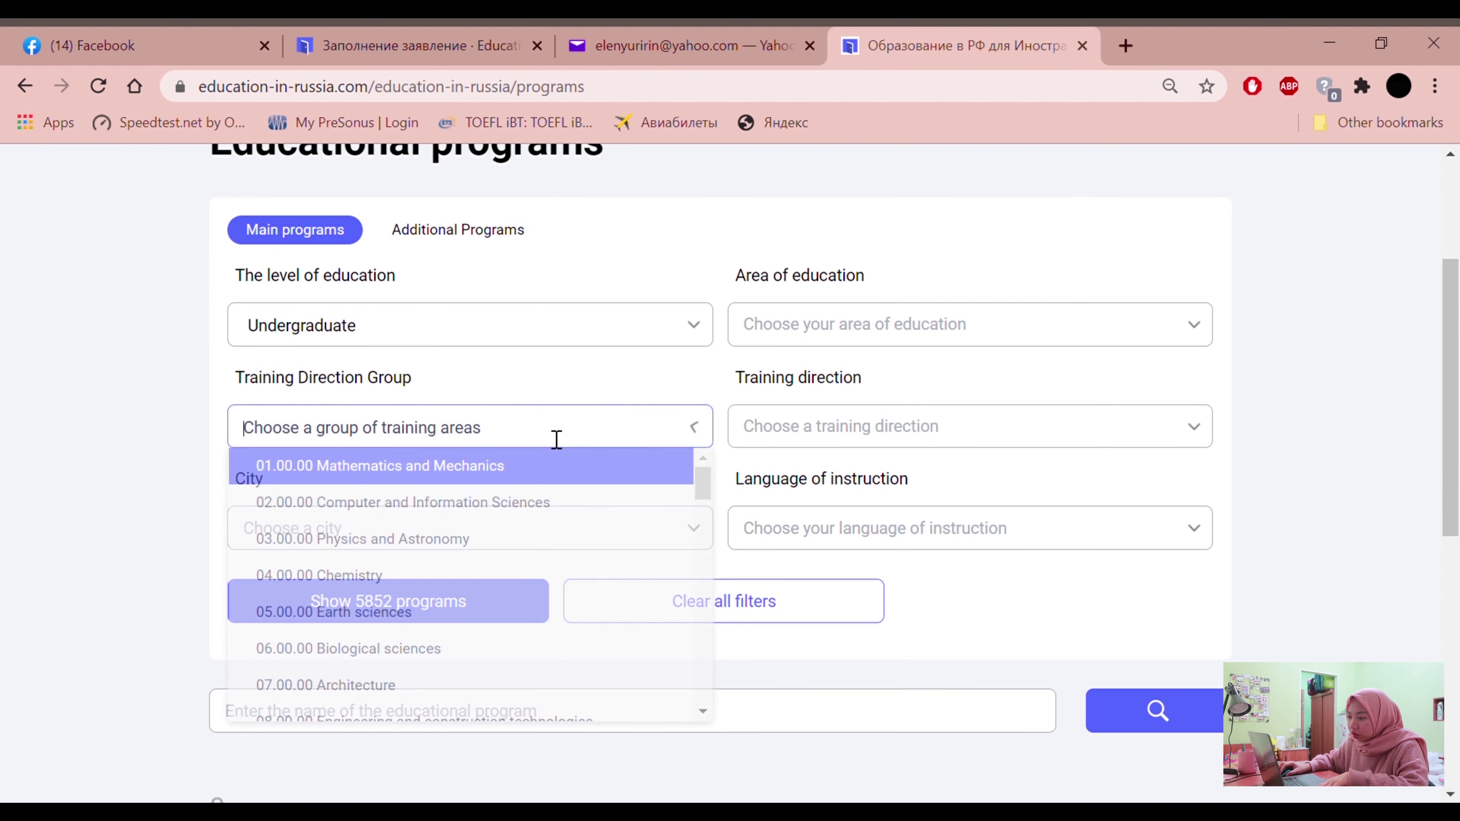
pyautogui.click(354, 467)
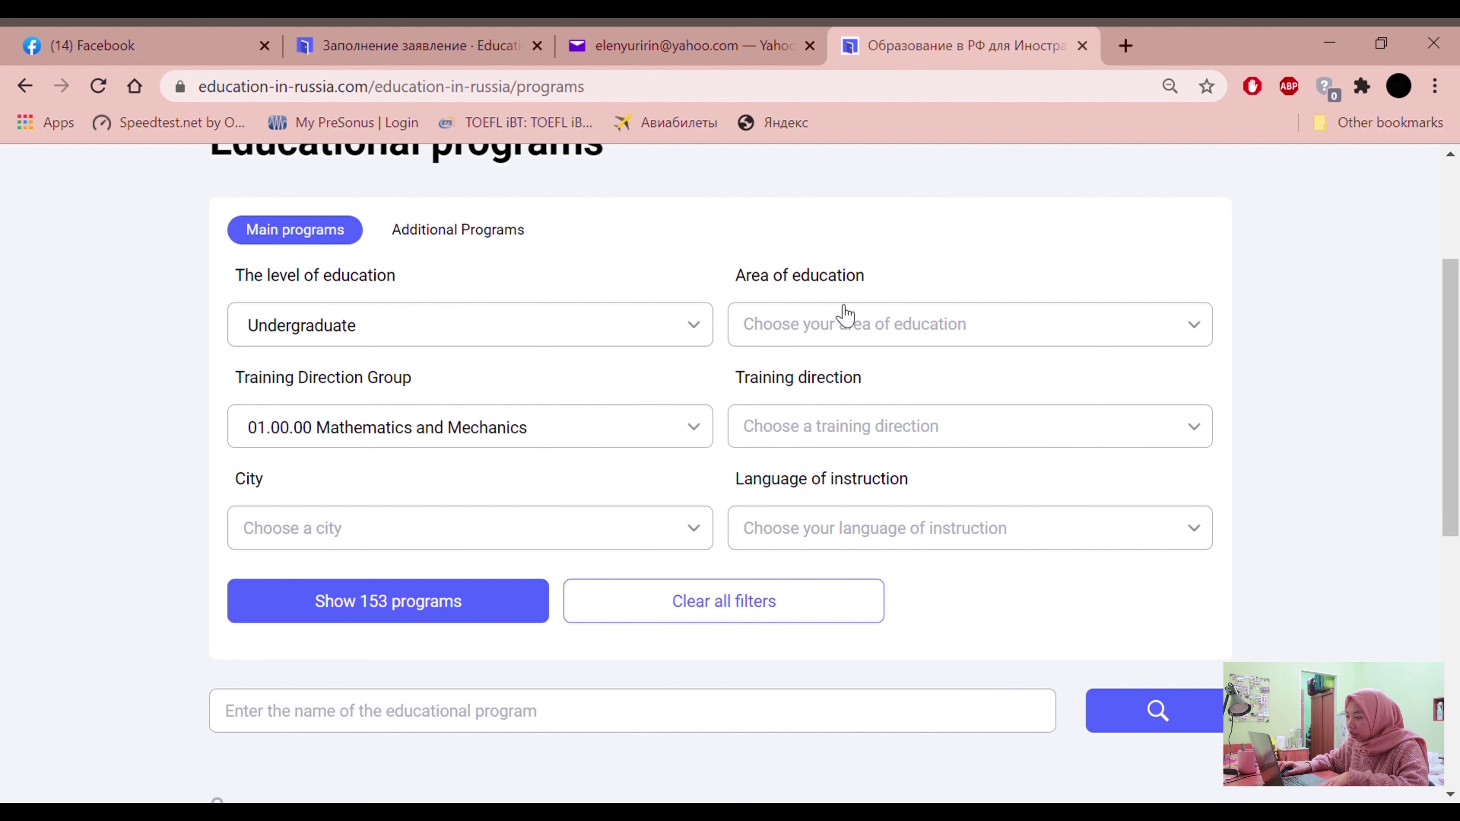
# Review the area and group lists, keeping 01.00.00 Mathematics and Mechanics selected (153 programs)
pyautogui.click(843, 320)
pyautogui.scroll(-1, 833, 495)
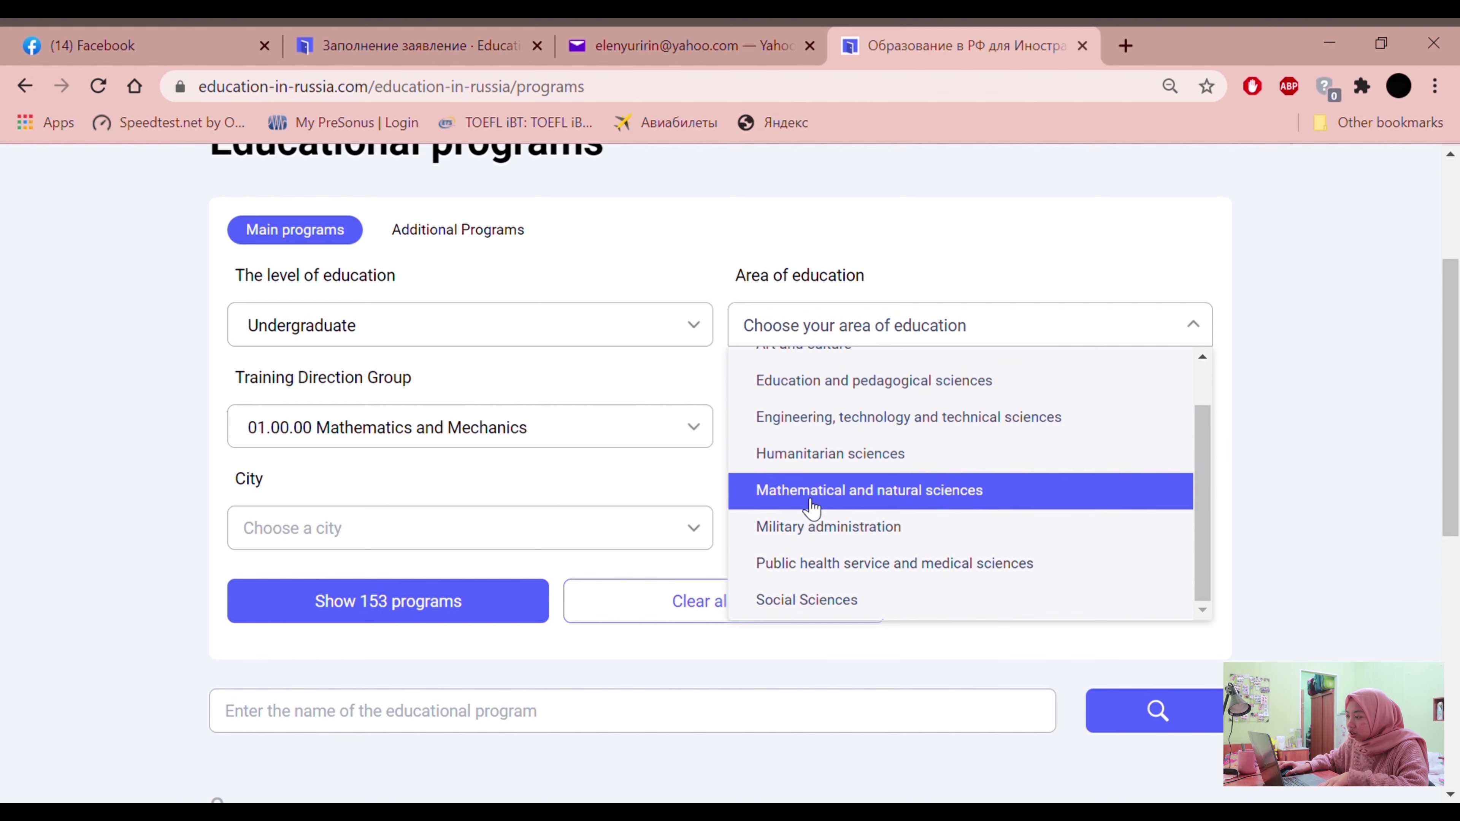
pyautogui.scroll(1, 810, 509)
pyautogui.scroll(-1, 851, 477)
pyautogui.click(592, 440)
pyautogui.scroll(-10, 402, 575)
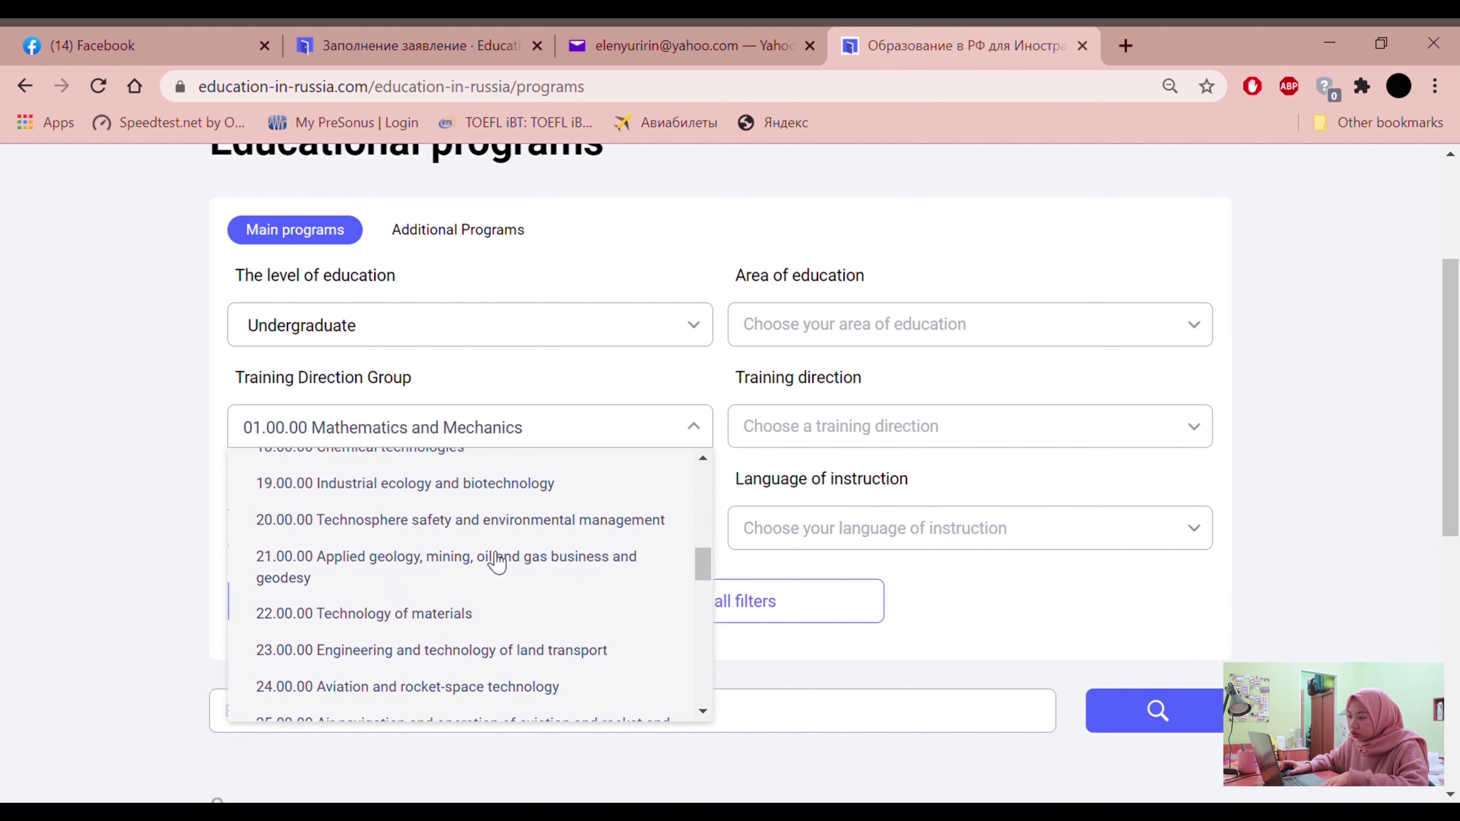
pyautogui.scroll(-5, 430, 597)
pyautogui.scroll(7, 424, 606)
pyautogui.scroll(8, 428, 598)
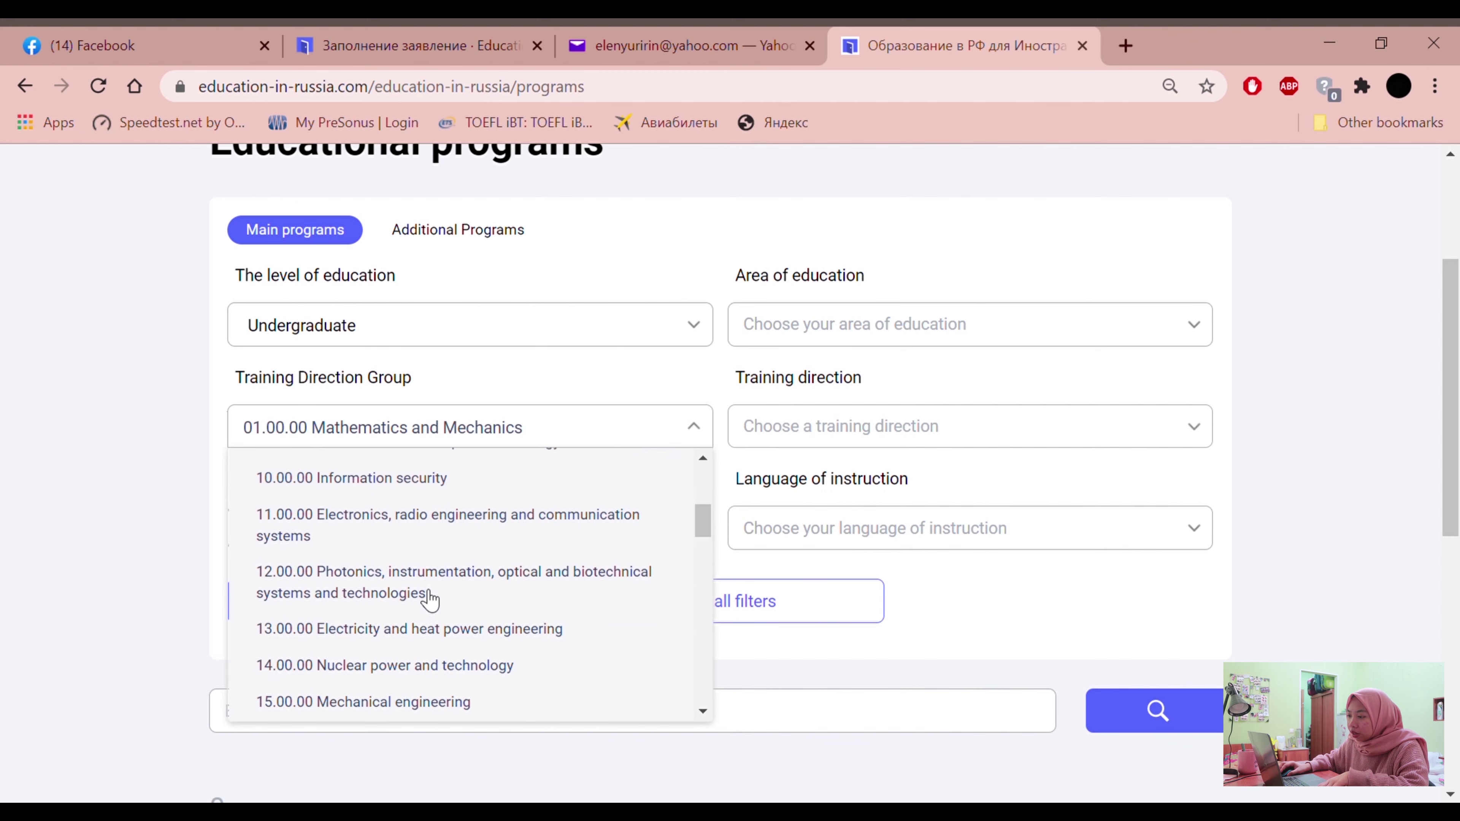
pyautogui.click(222, 426)
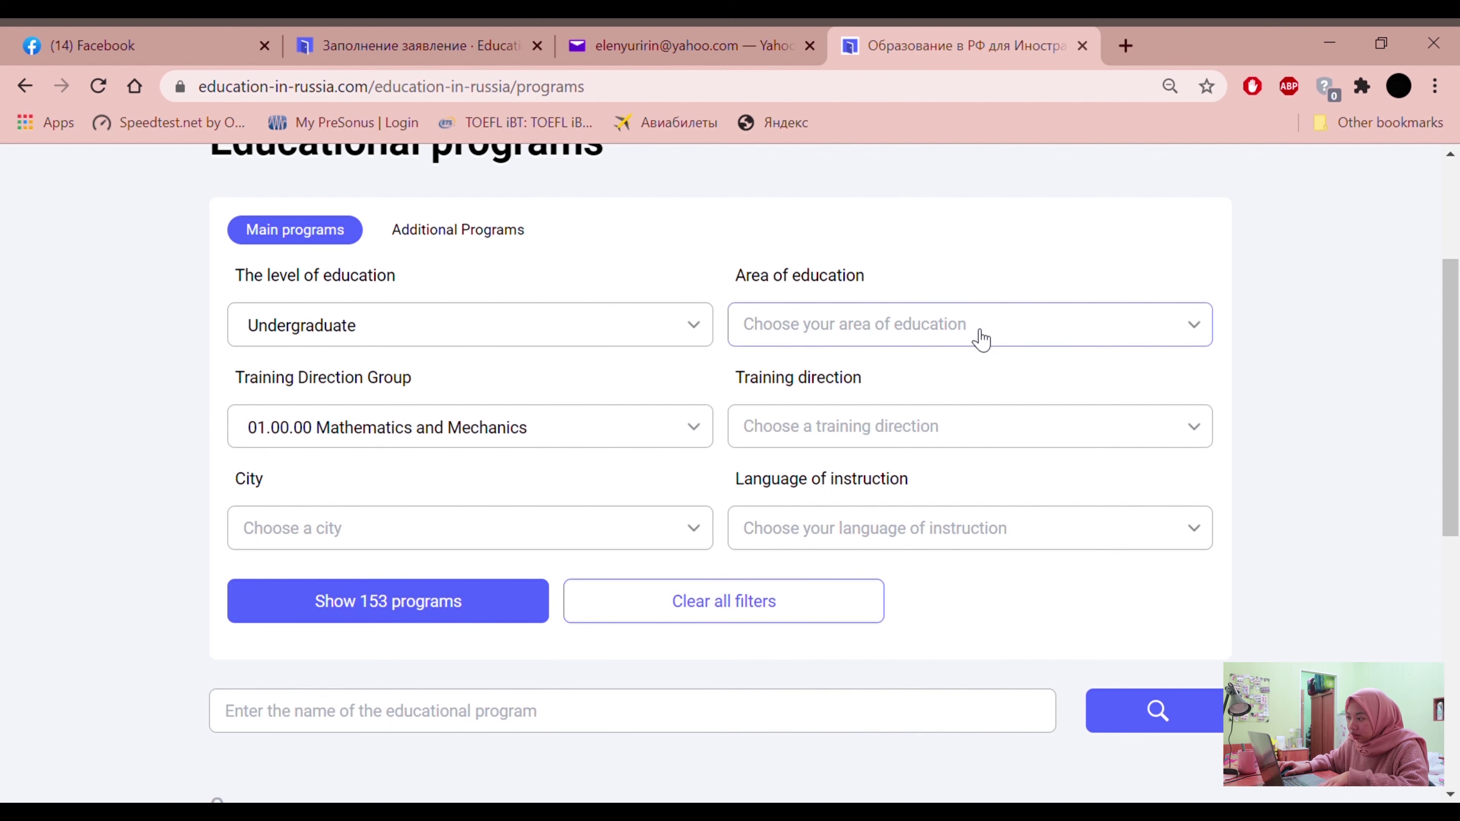
# Set the area of education to Social Sciences
pyautogui.click(979, 336)
pyautogui.scroll(3, 961, 426)
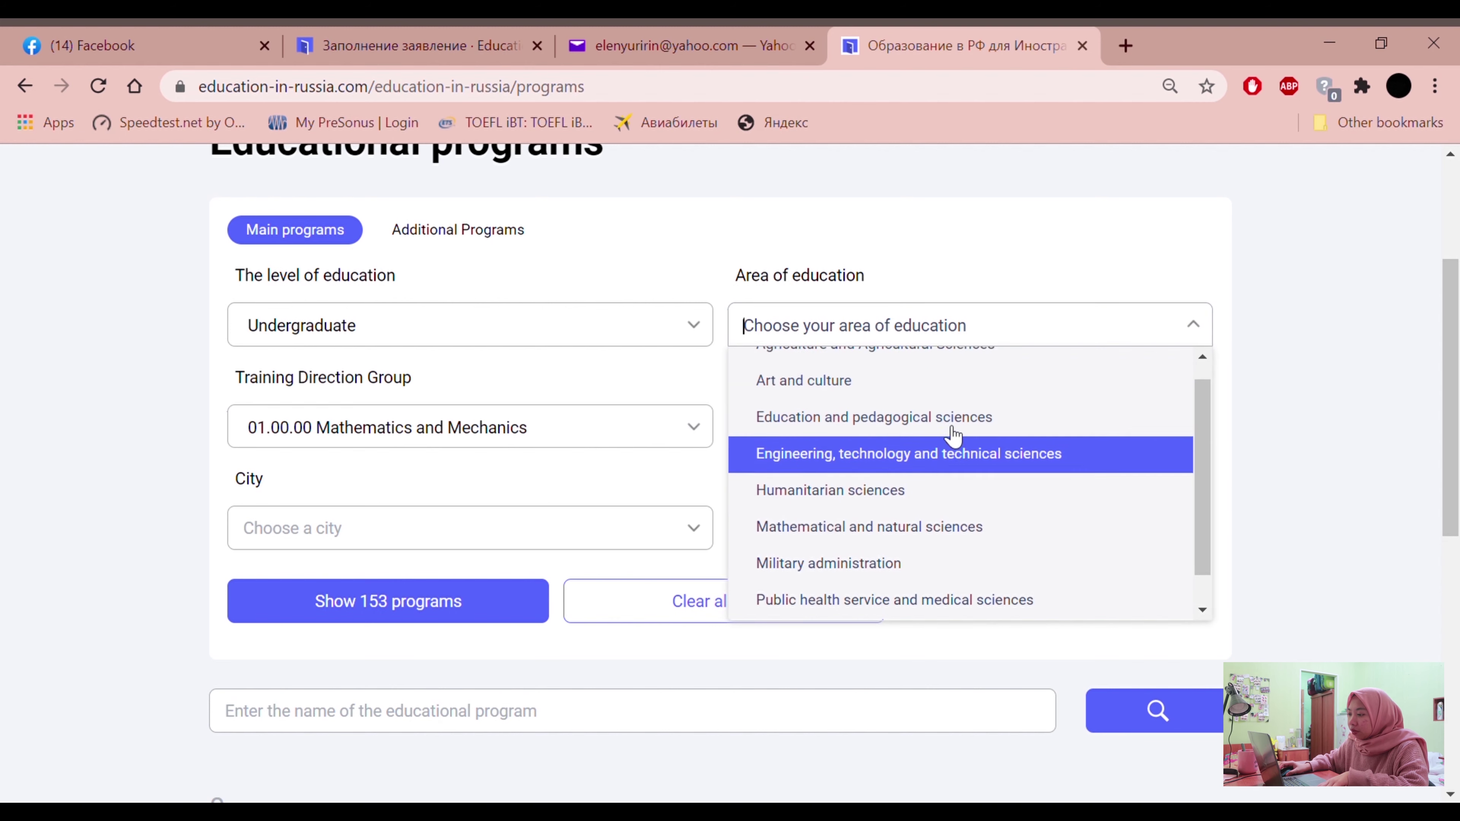
pyautogui.scroll(-1, 855, 557)
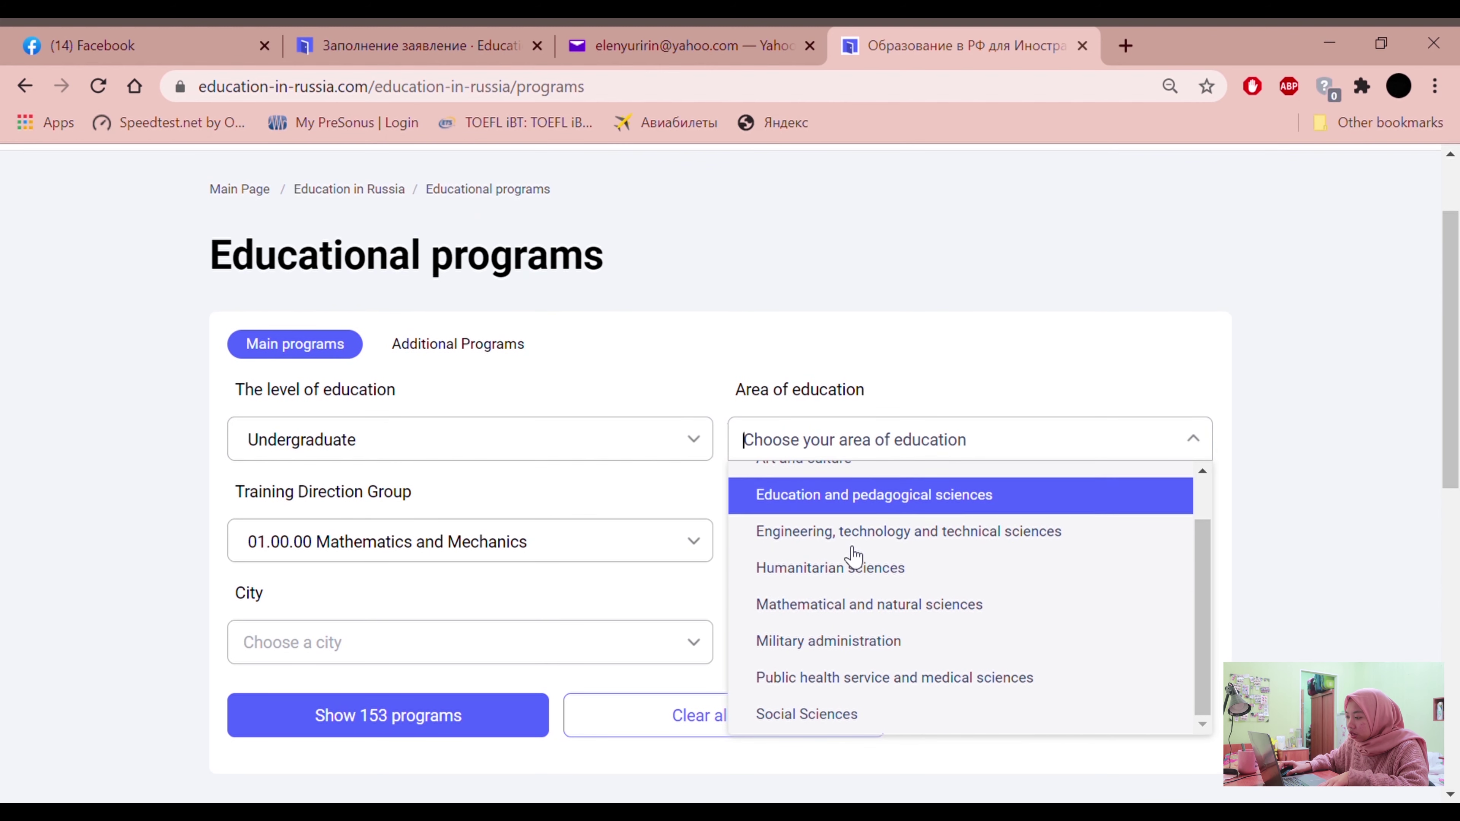
pyautogui.click(807, 714)
# Reselect 01.00.00 Mathematics and Mechanics as the training direction group
pyautogui.click(472, 542)
pyautogui.scroll(-10, 424, 455)
pyautogui.scroll(-18, 428, 462)
pyautogui.scroll(20, 428, 464)
pyautogui.scroll(8, 449, 467)
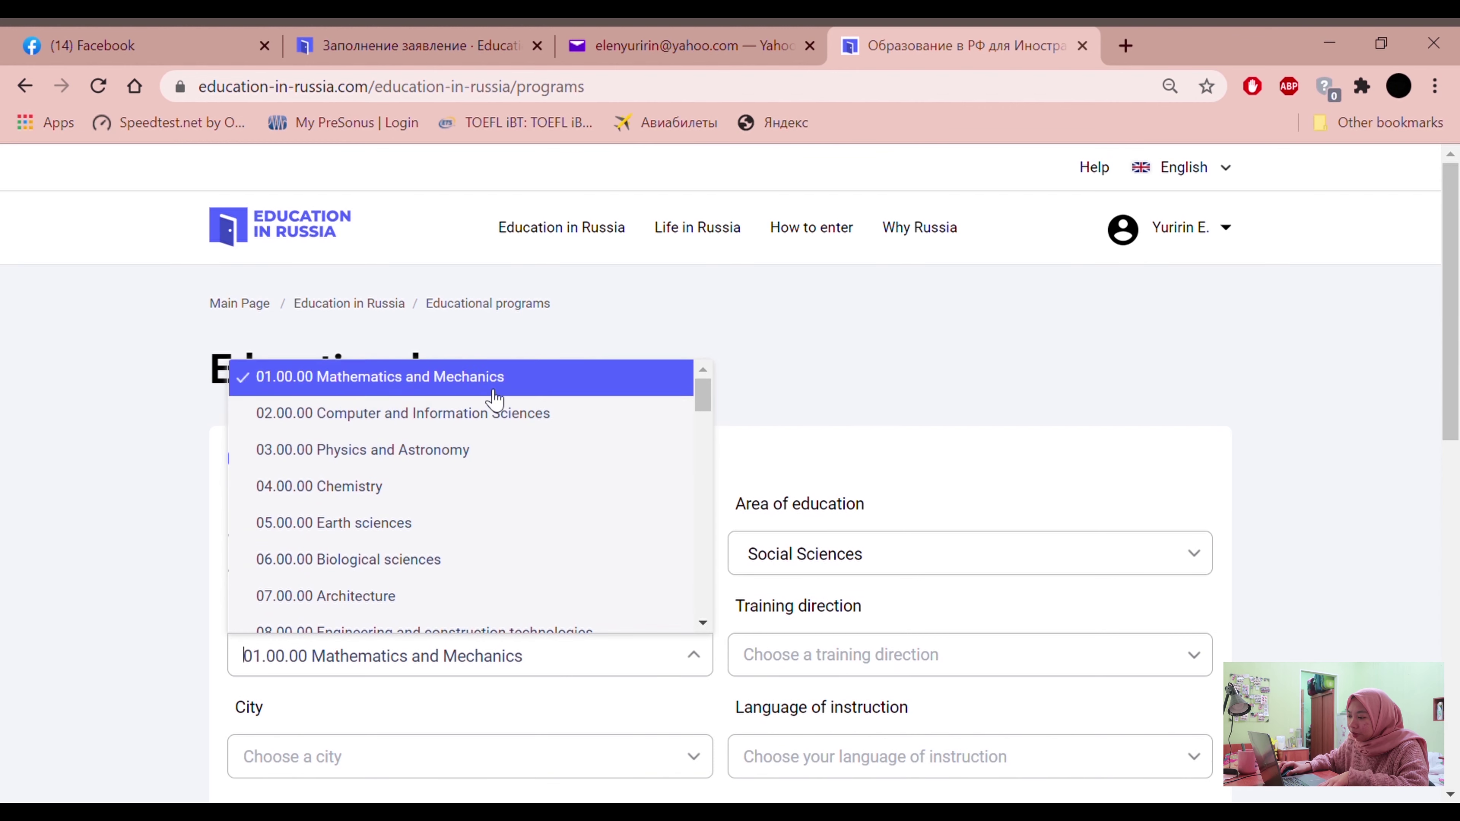
pyautogui.click(687, 386)
pyautogui.click(667, 660)
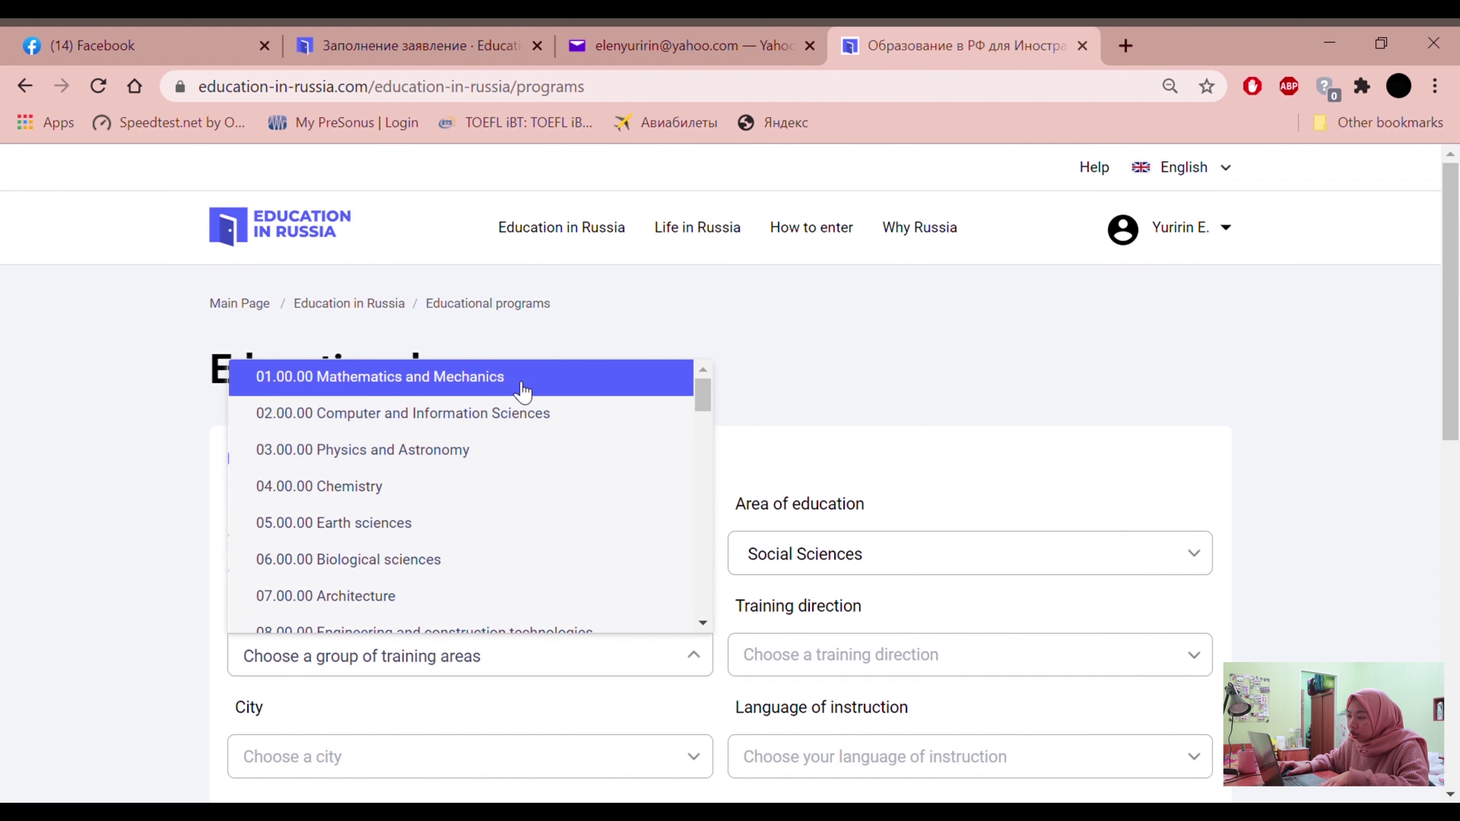
pyautogui.click(522, 380)
# Change the area of education to Mathematical and natural sciences
pyautogui.click(791, 552)
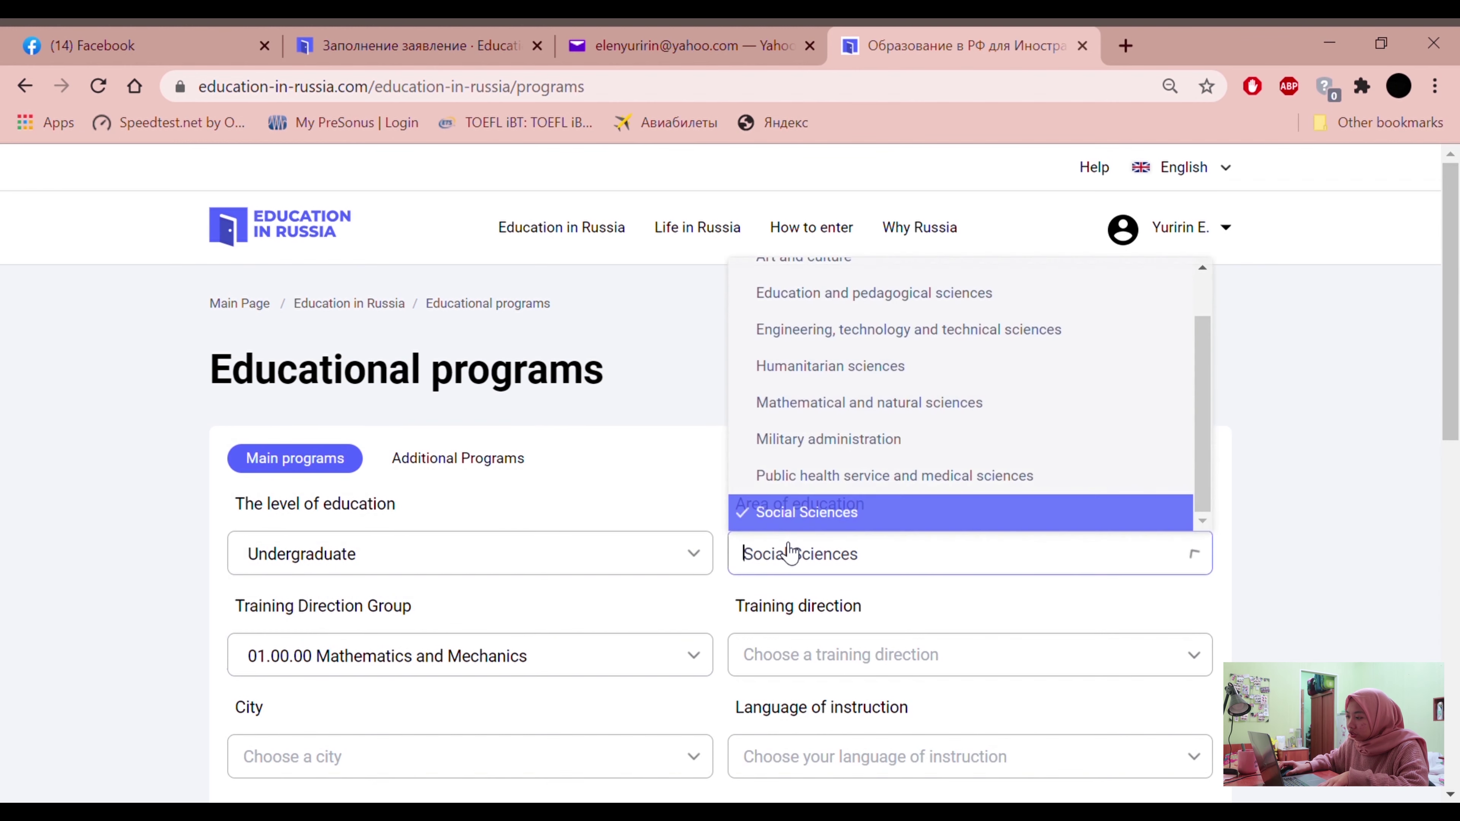
pyautogui.click(802, 409)
pyautogui.scroll(-4, 727, 452)
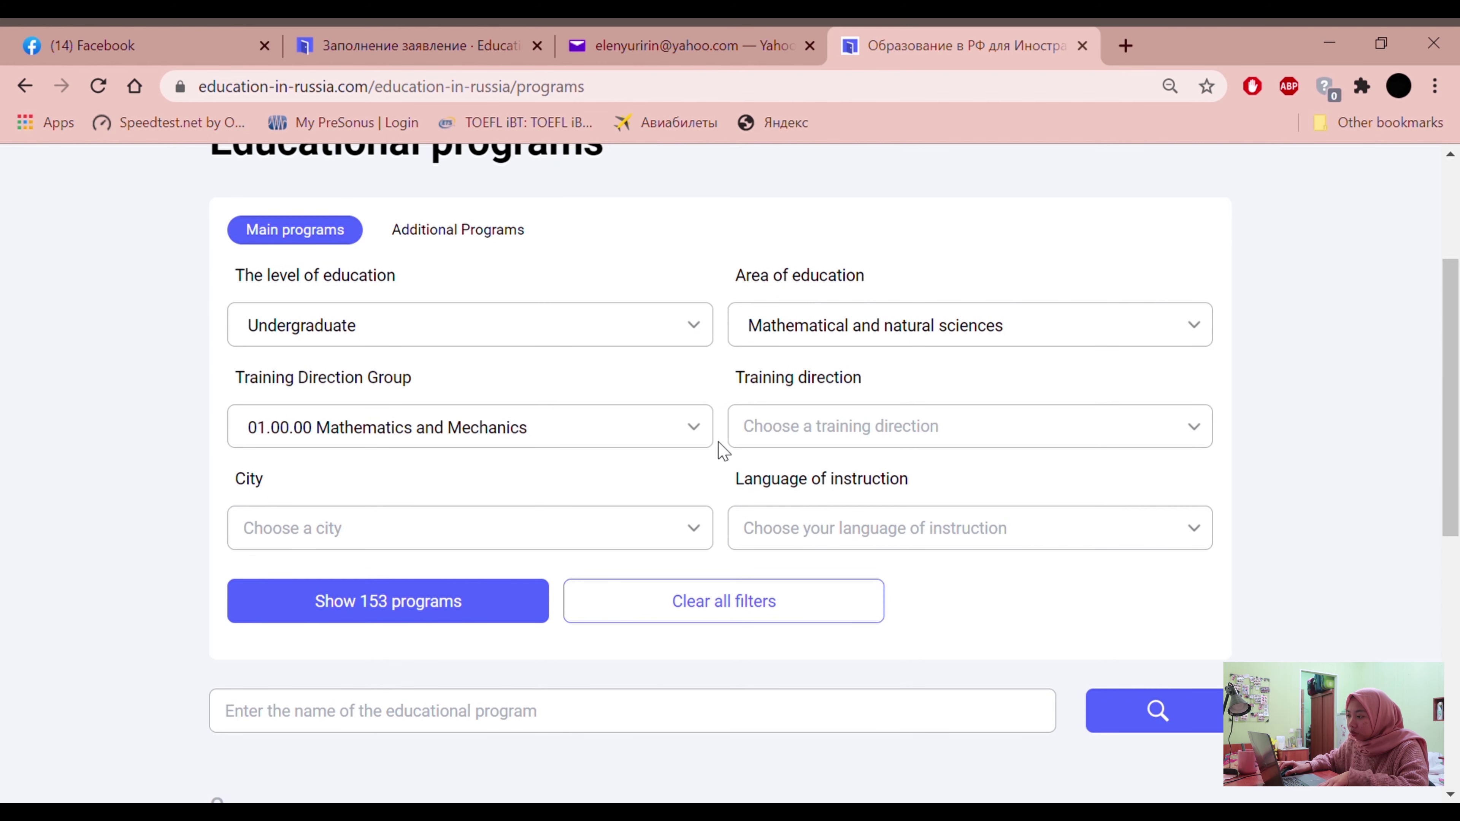
pyautogui.click(865, 322)
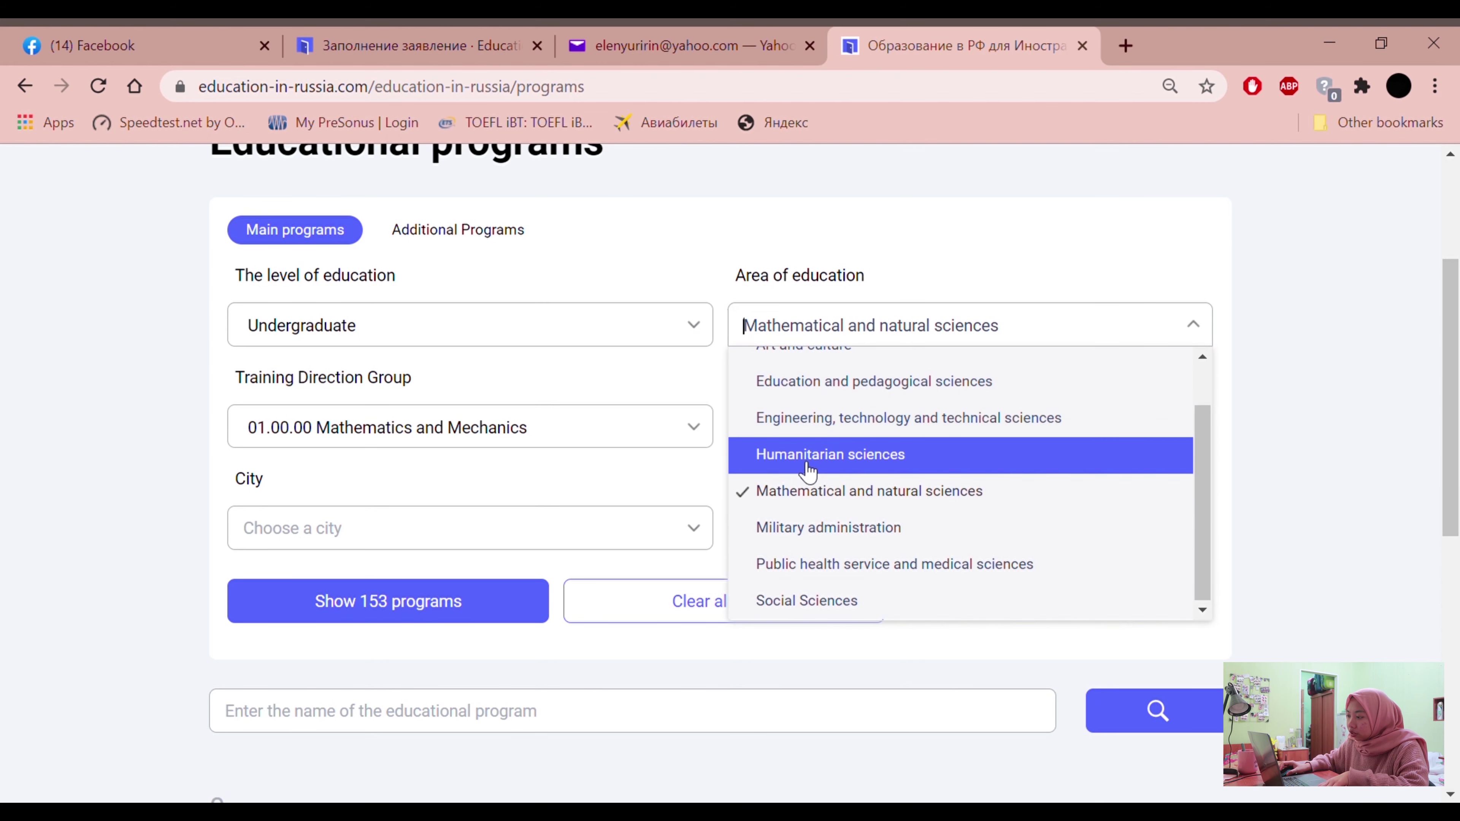
pyautogui.scroll(2, 787, 495)
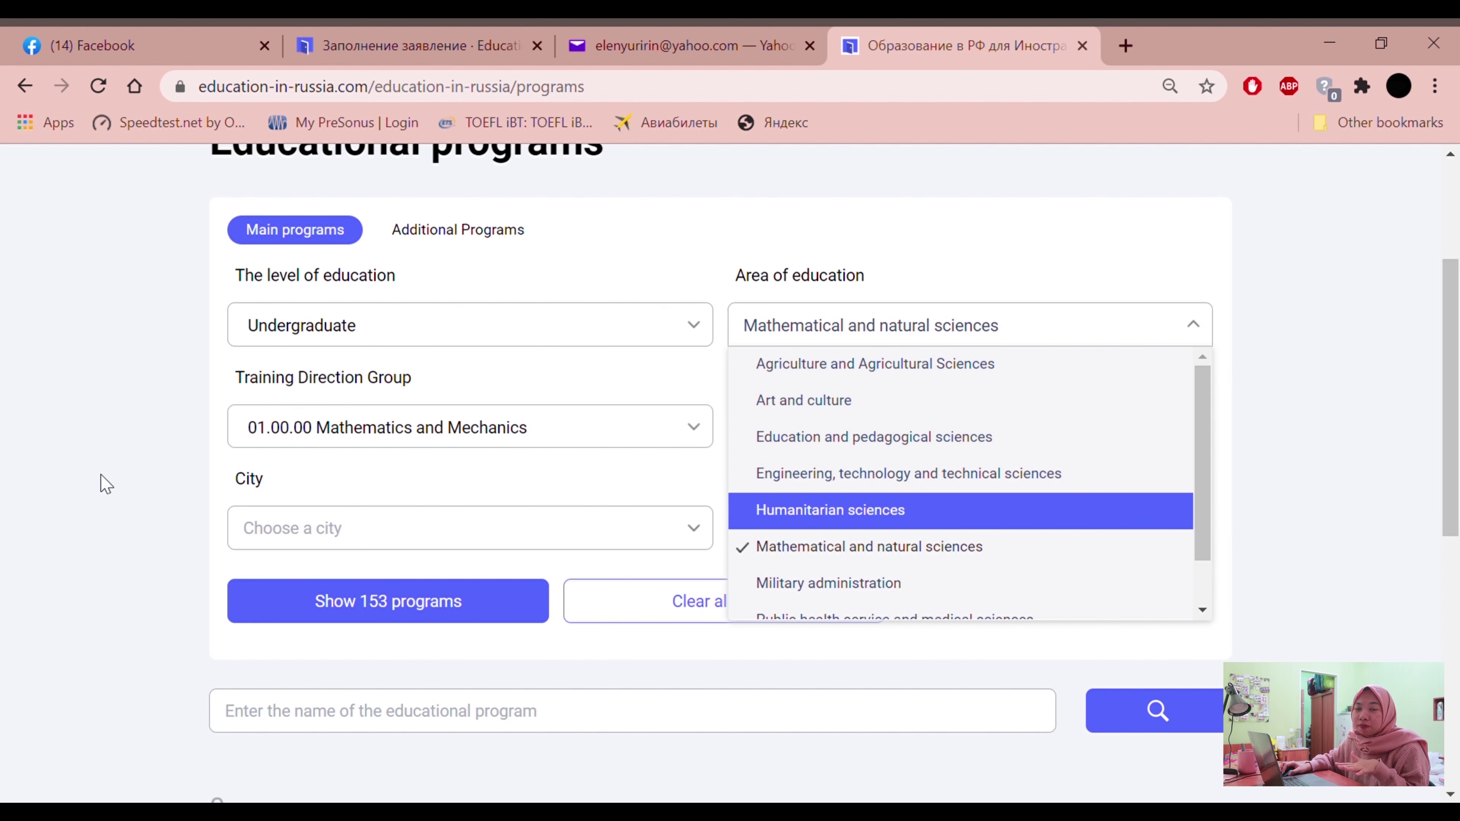
pyautogui.click(103, 424)
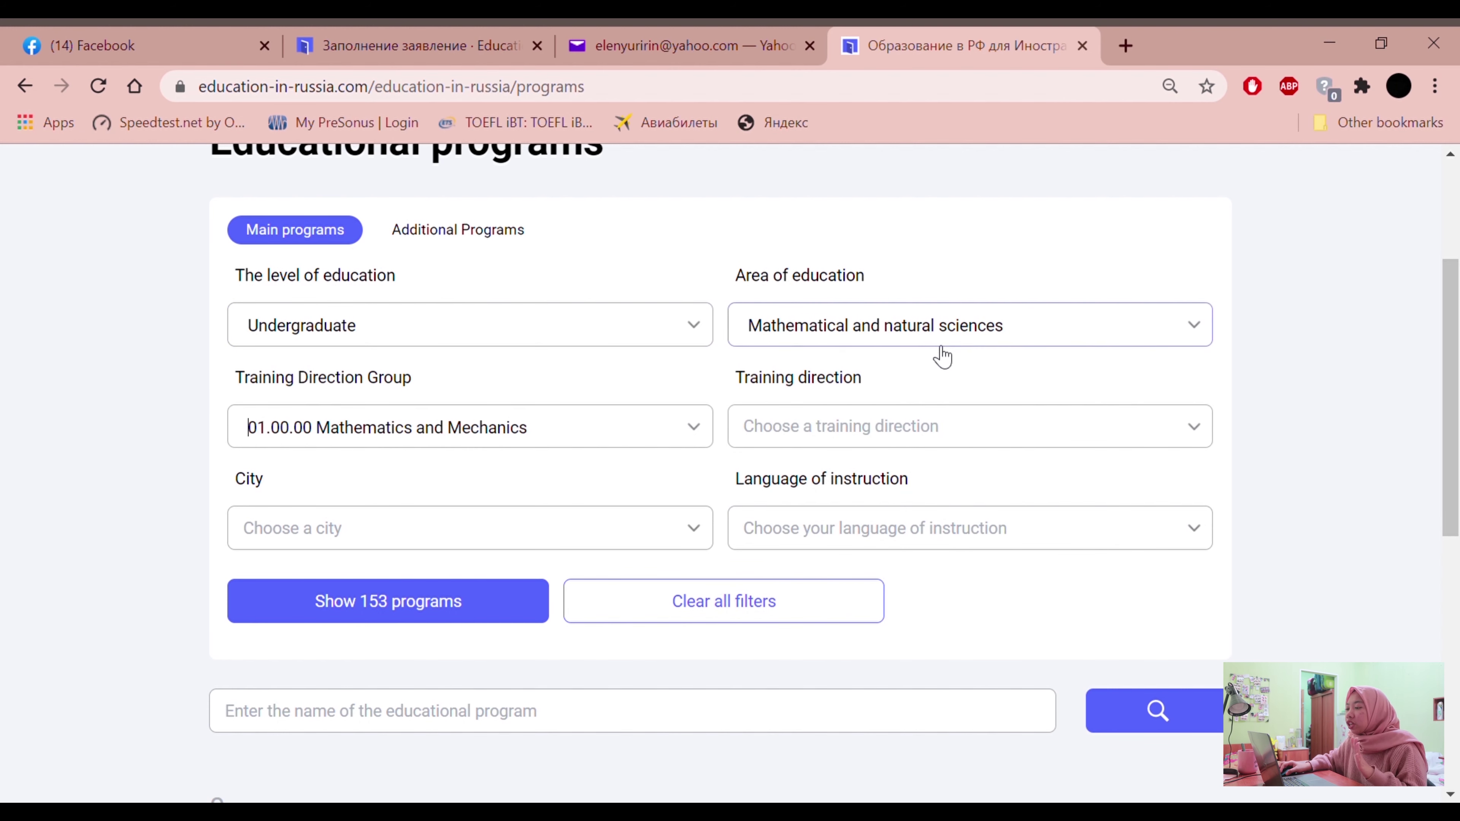
pyautogui.click(932, 328)
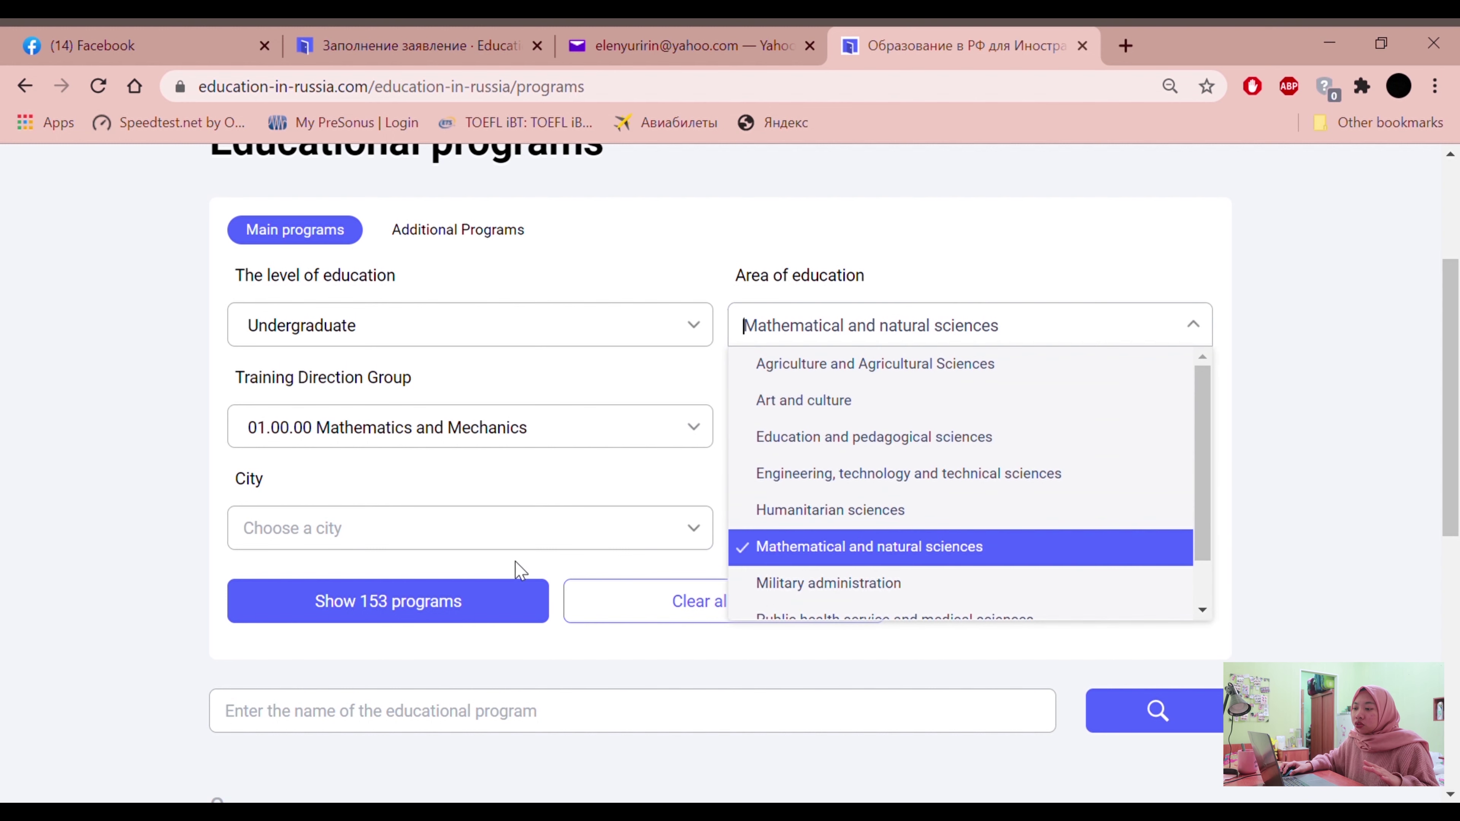
pyautogui.click(7, 492)
pyautogui.click(571, 419)
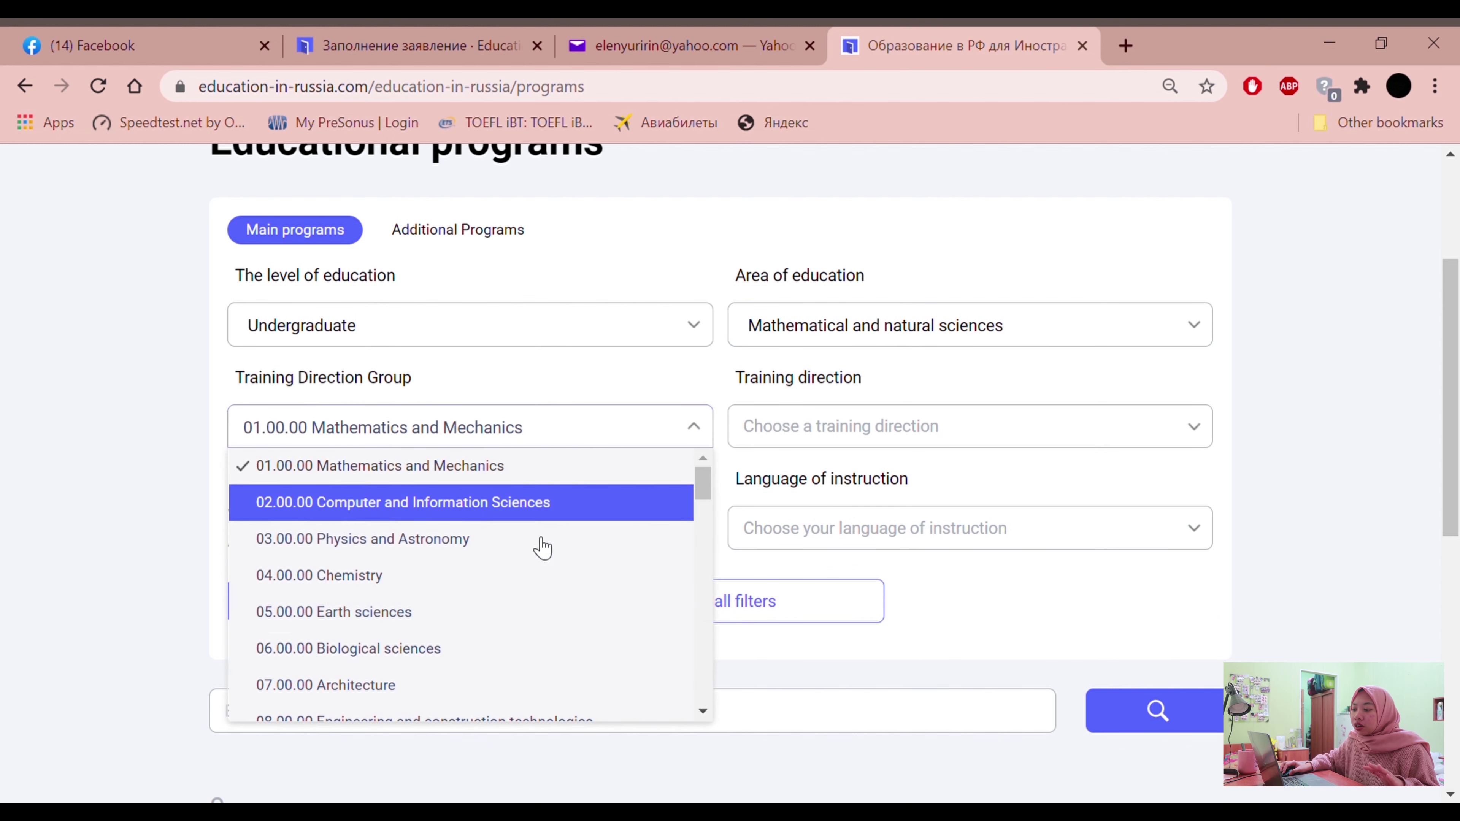
pyautogui.scroll(-3, 450, 635)
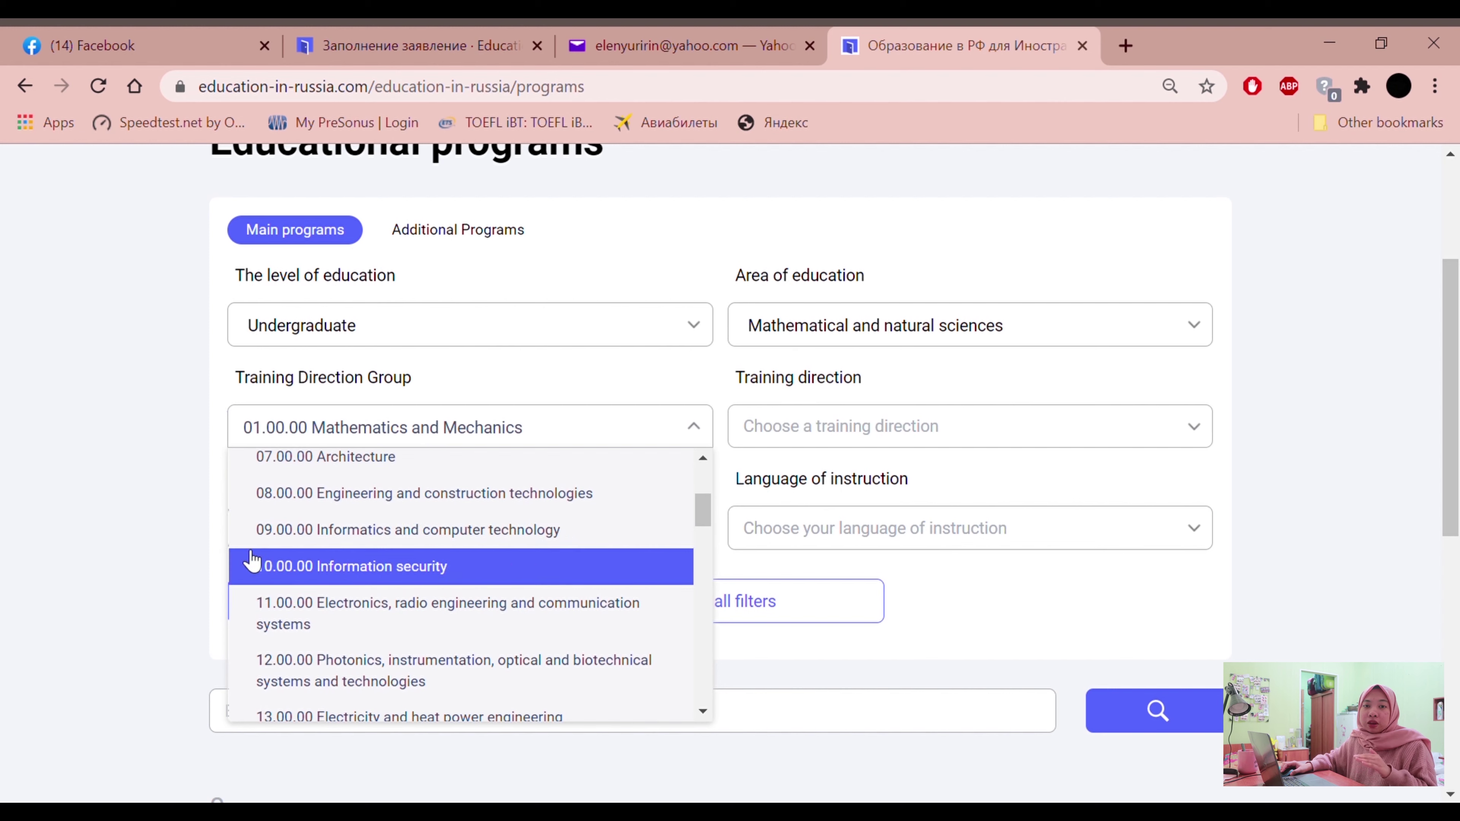
pyautogui.click(133, 452)
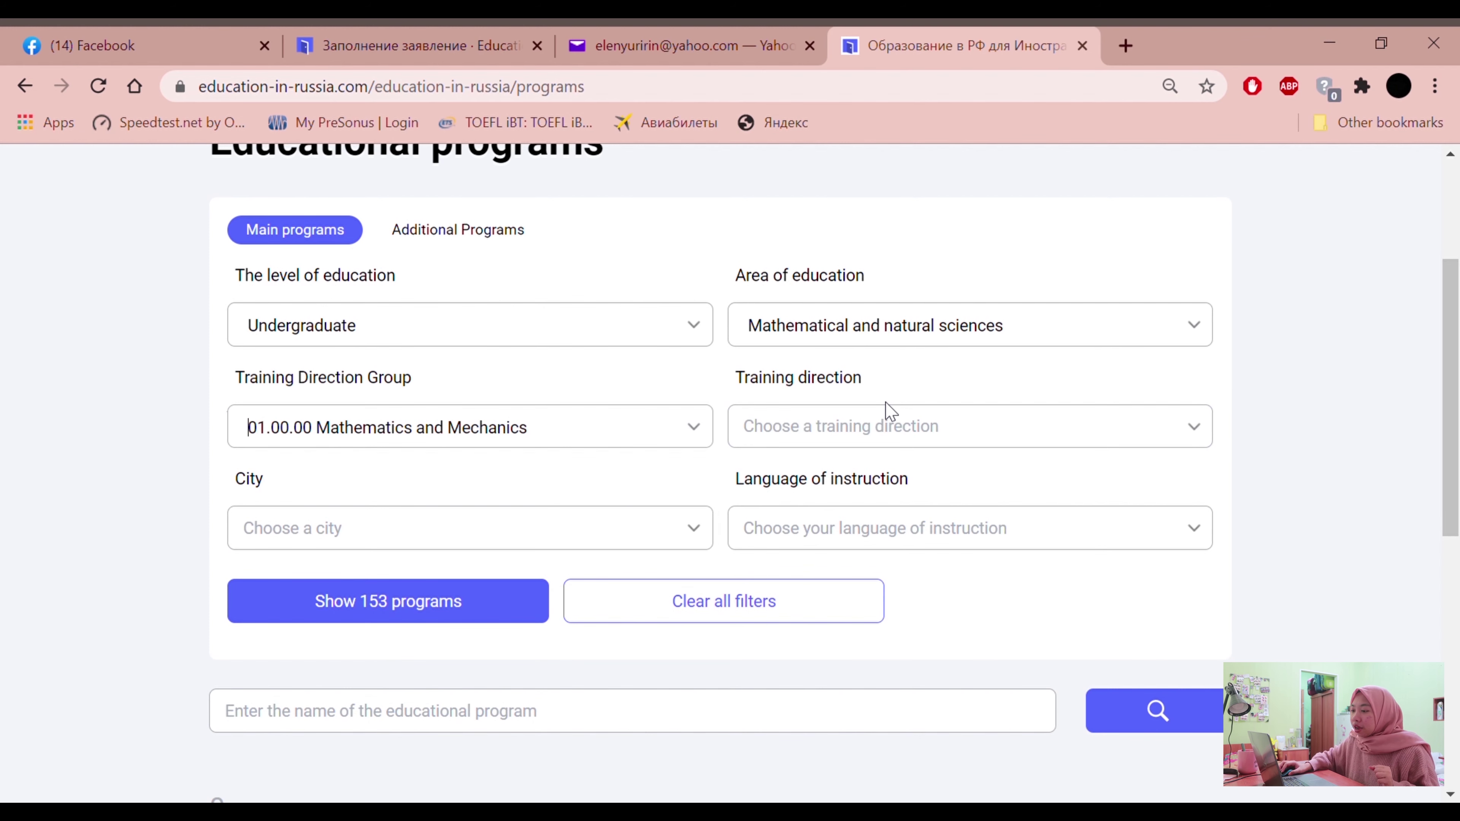
pyautogui.click(639, 427)
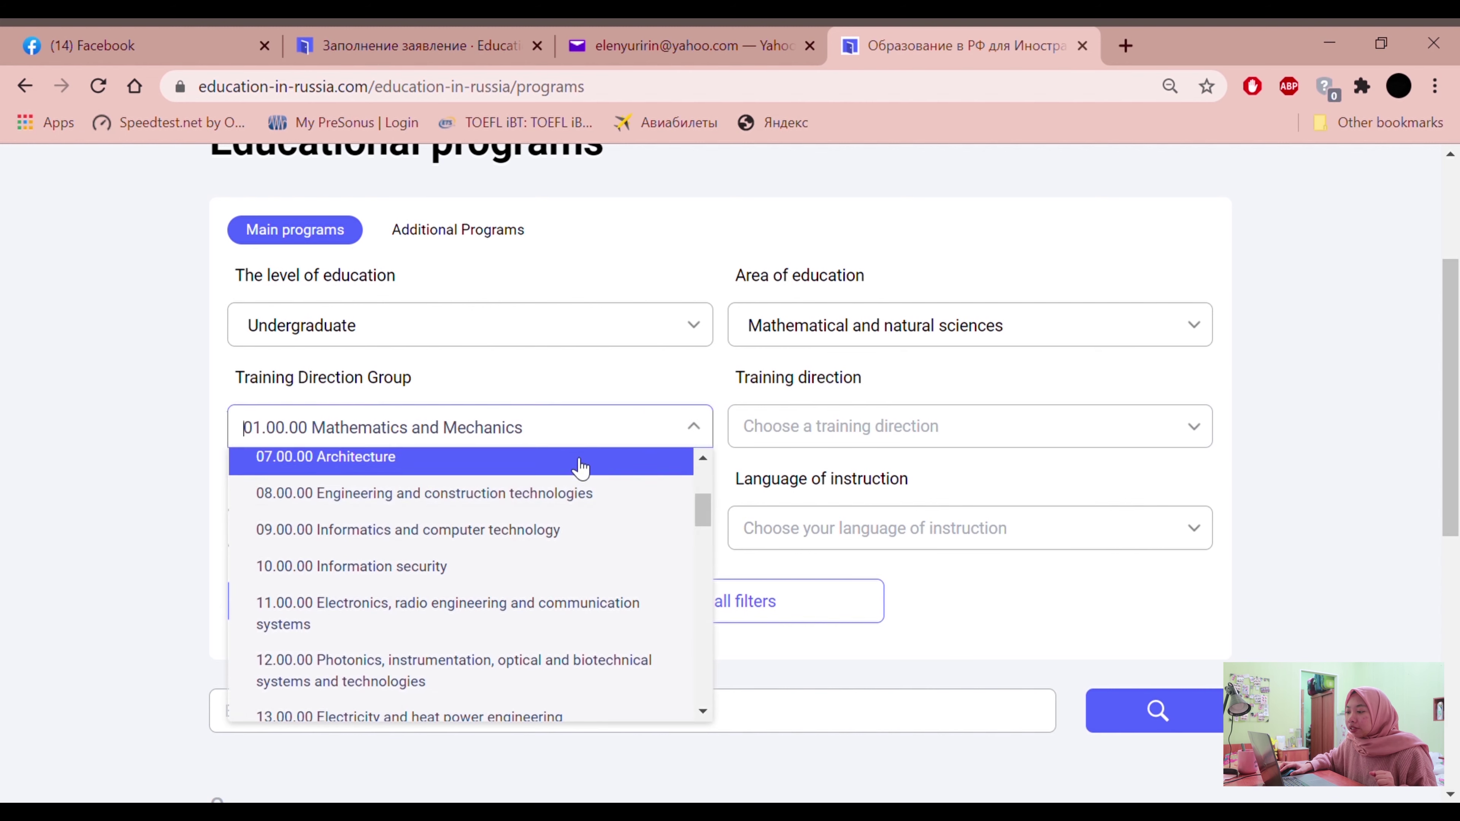
pyautogui.click(199, 413)
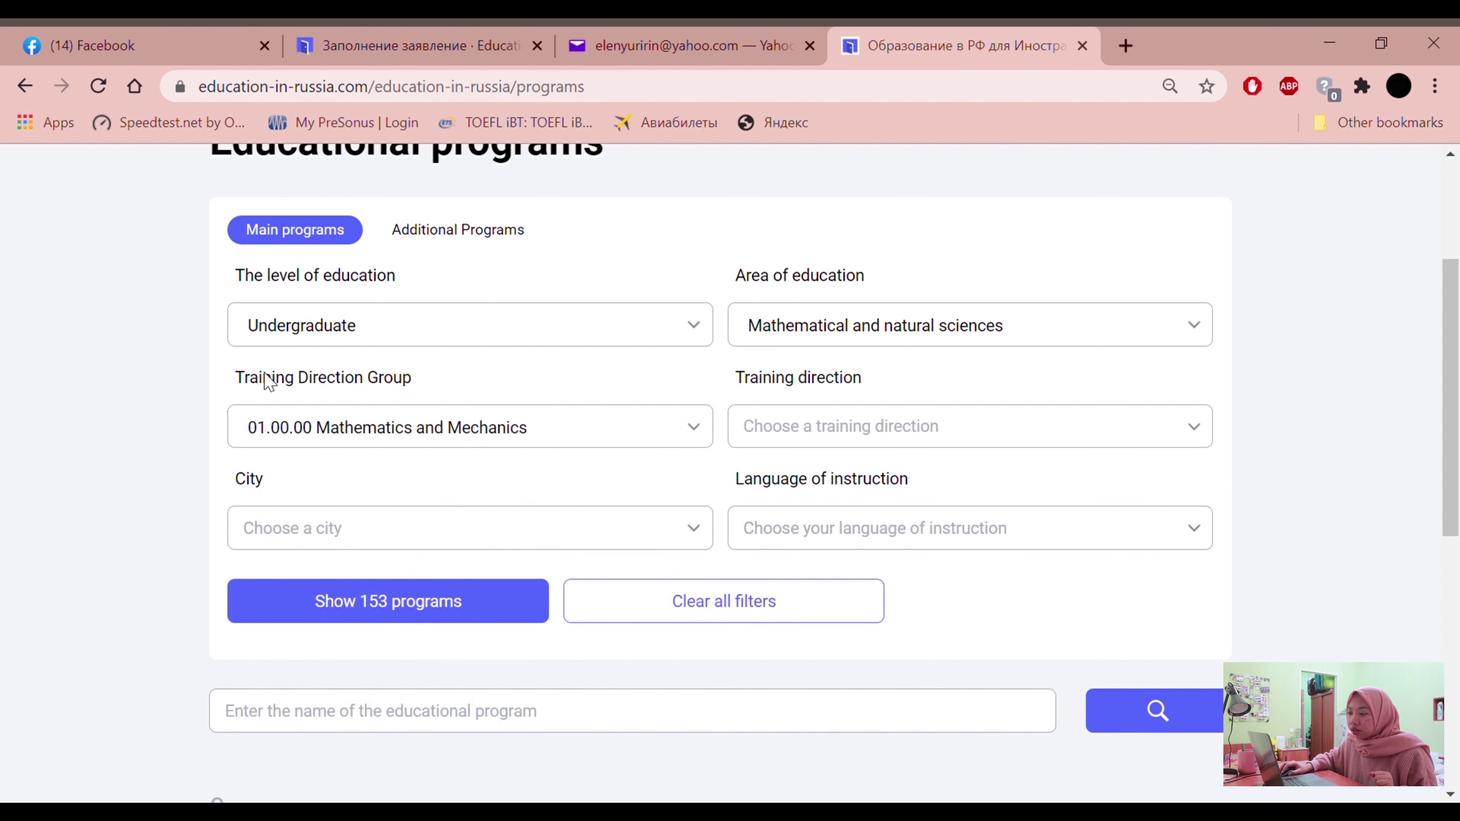
pyautogui.moveTo(231, 380); pyautogui.dragTo(420, 381)
pyautogui.click(838, 324)
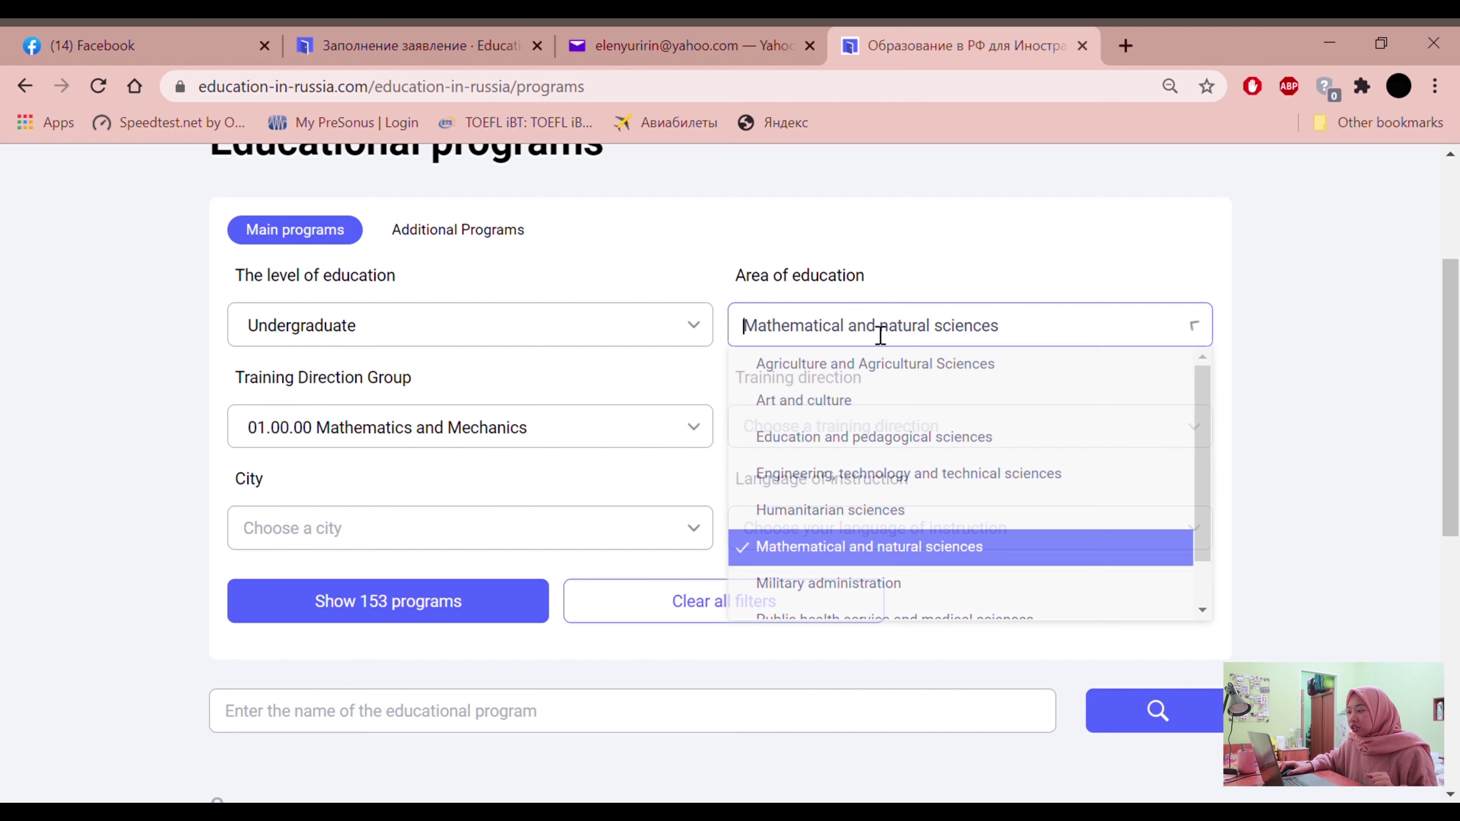
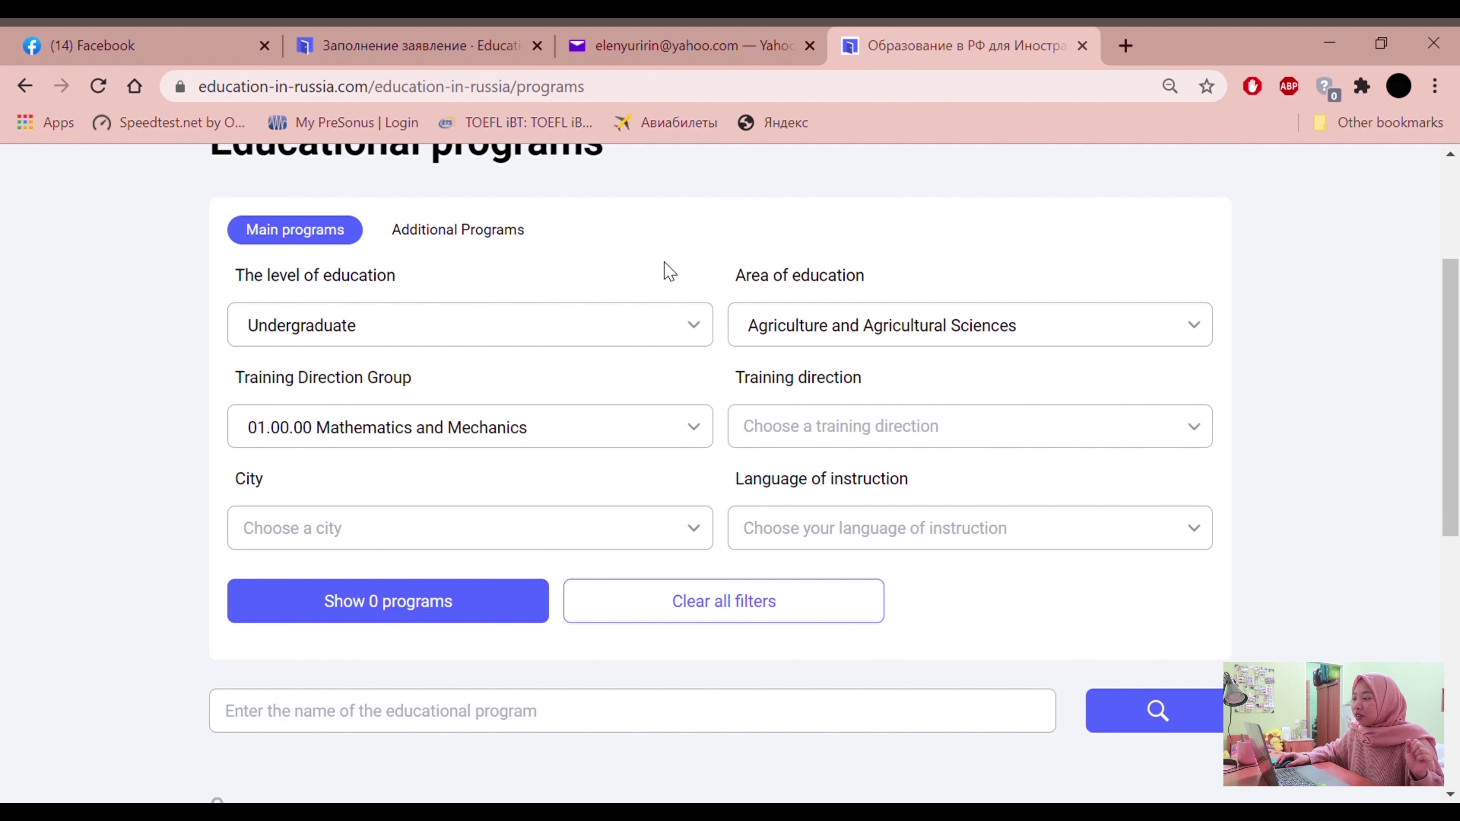
# Clear the Agriculture and Agricultural Sciences area filter, leaving 153 Undergraduate Mathematics and Mechanics programs
pyautogui.click(869, 340)
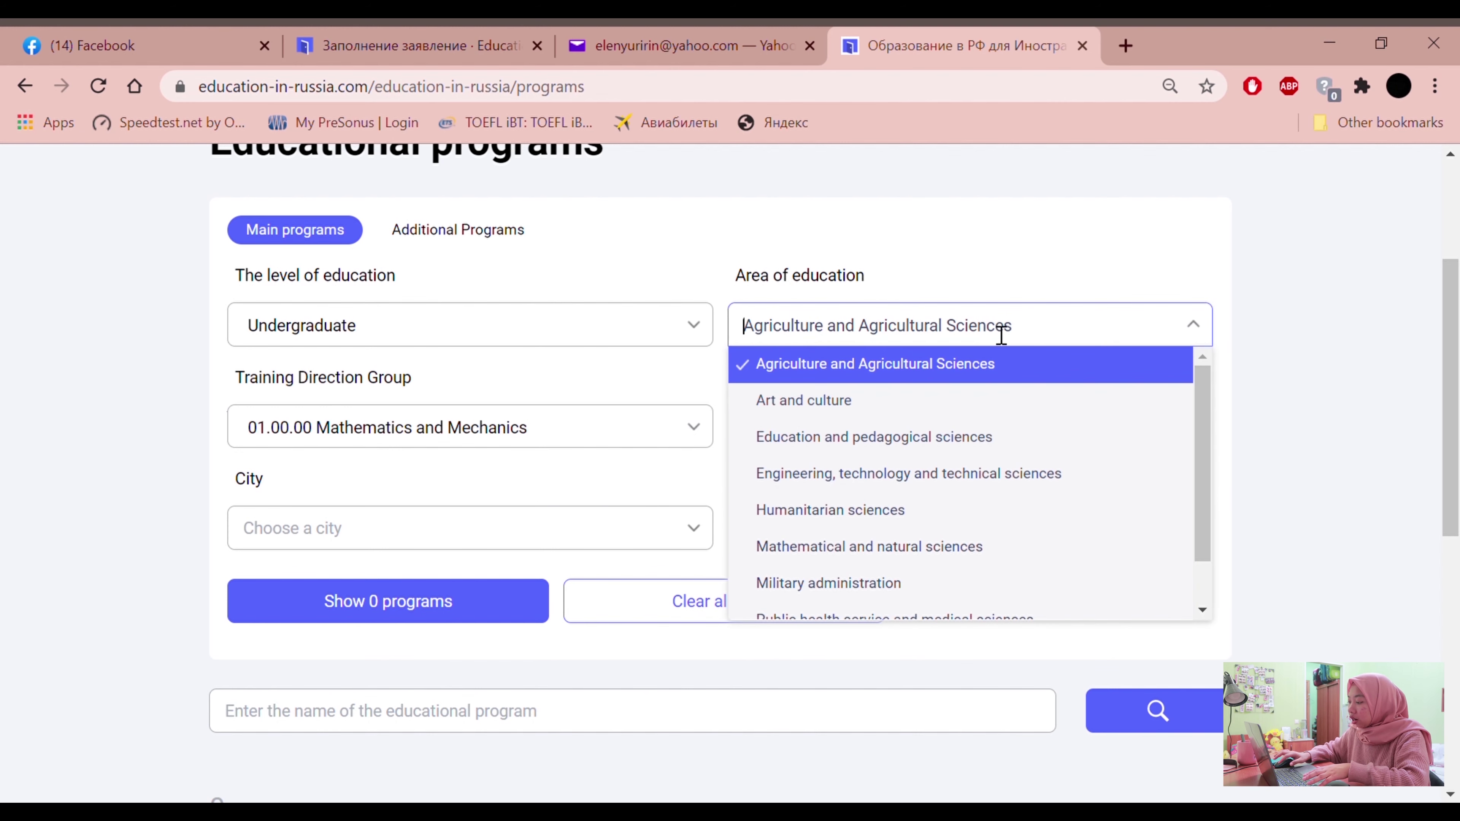
pyautogui.press('BackSpace')
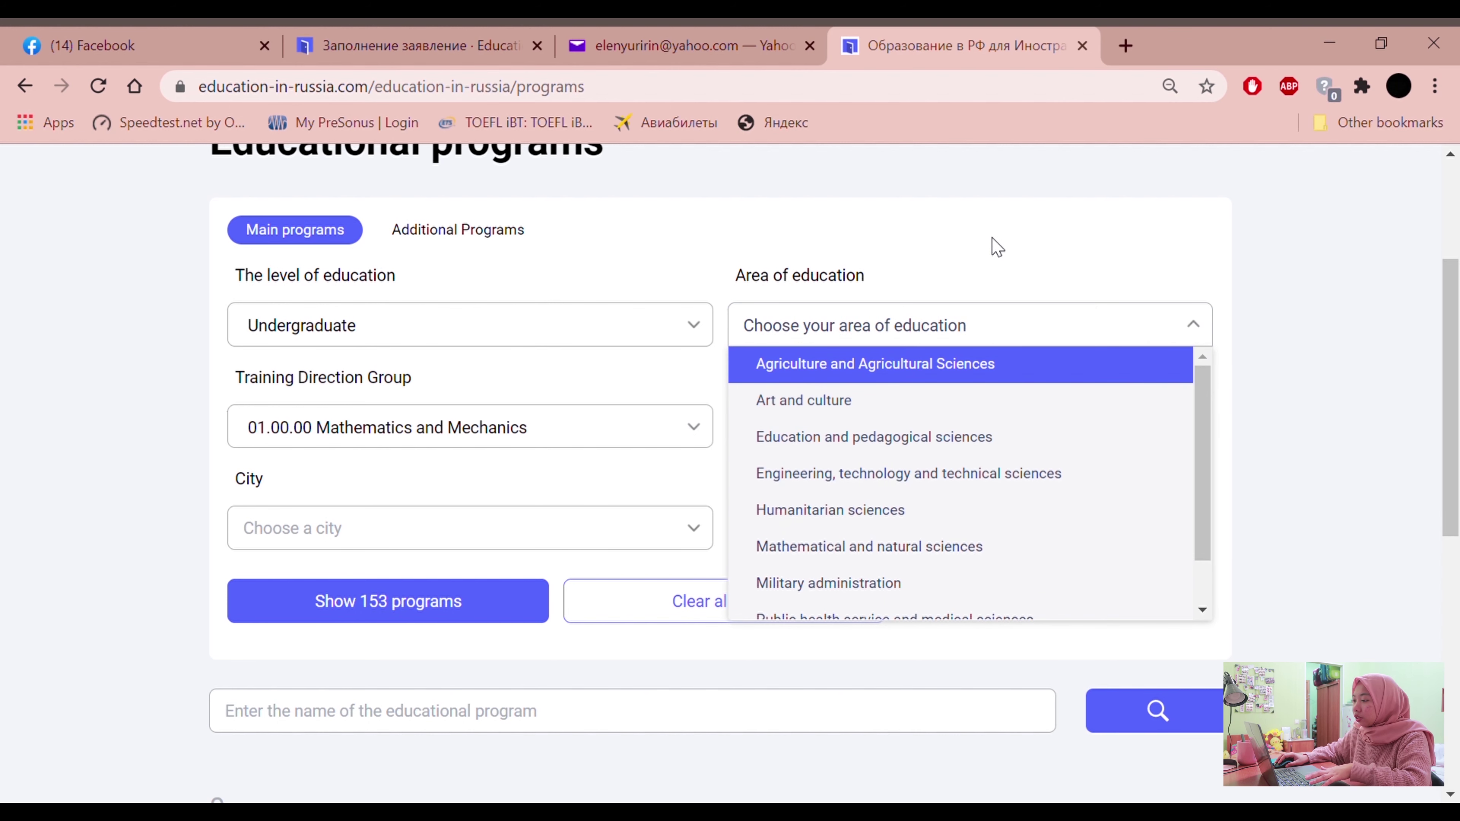
pyautogui.click(996, 246)
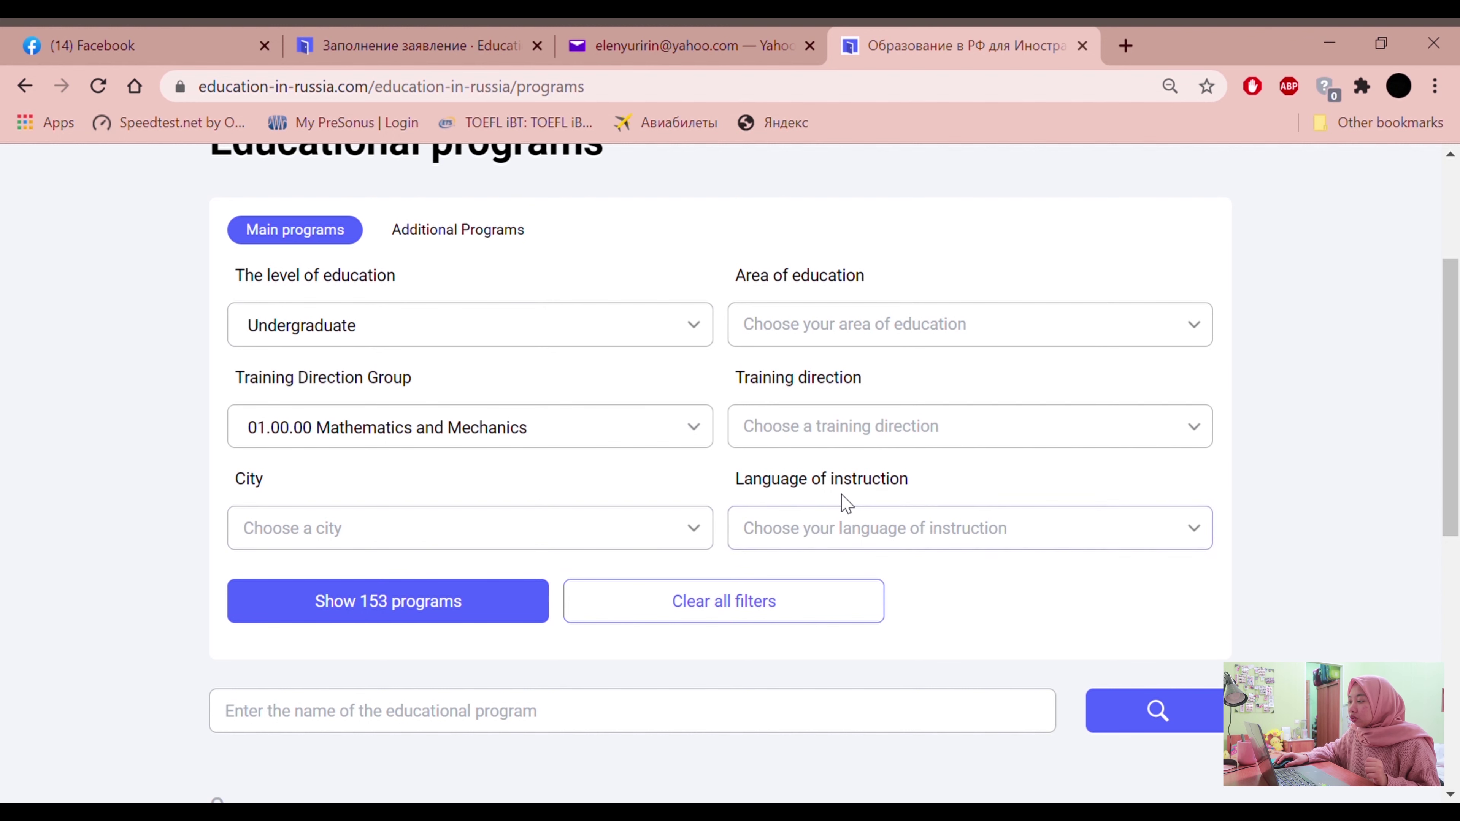
pyautogui.click(857, 430)
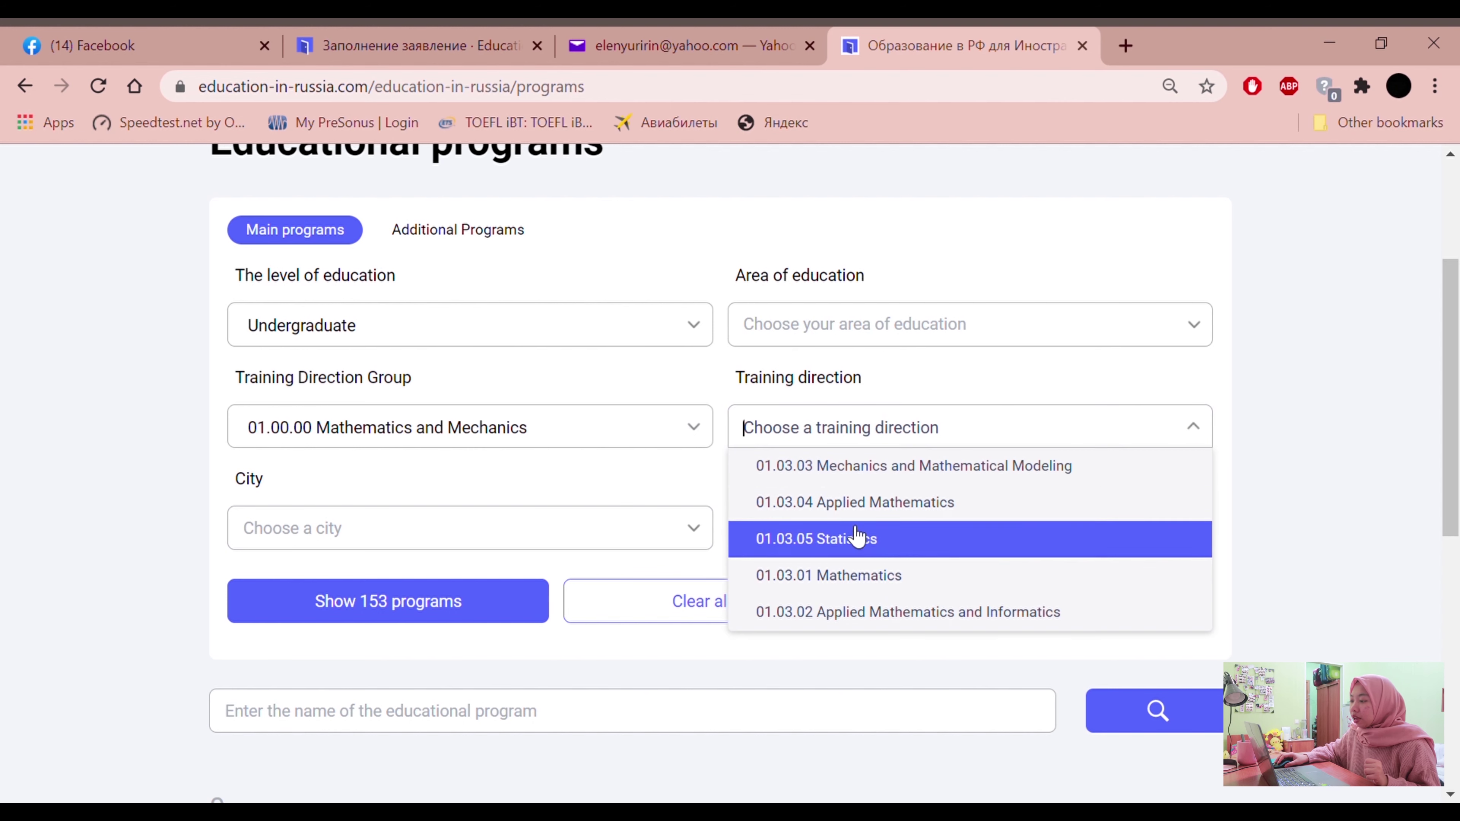
# Choose 01.03.05 Statistics as the training direction
pyautogui.click(833, 430)
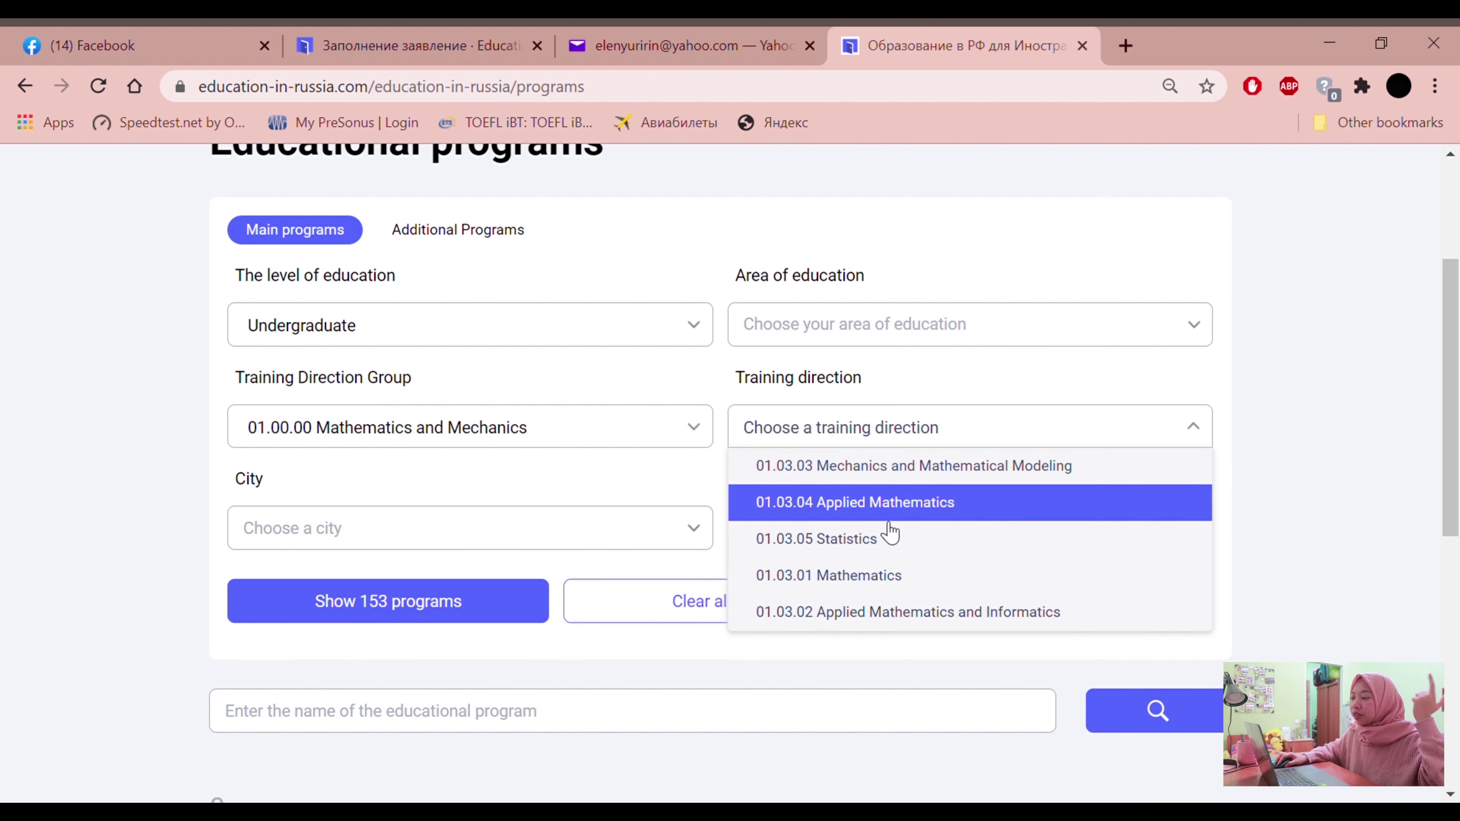
pyautogui.click(877, 550)
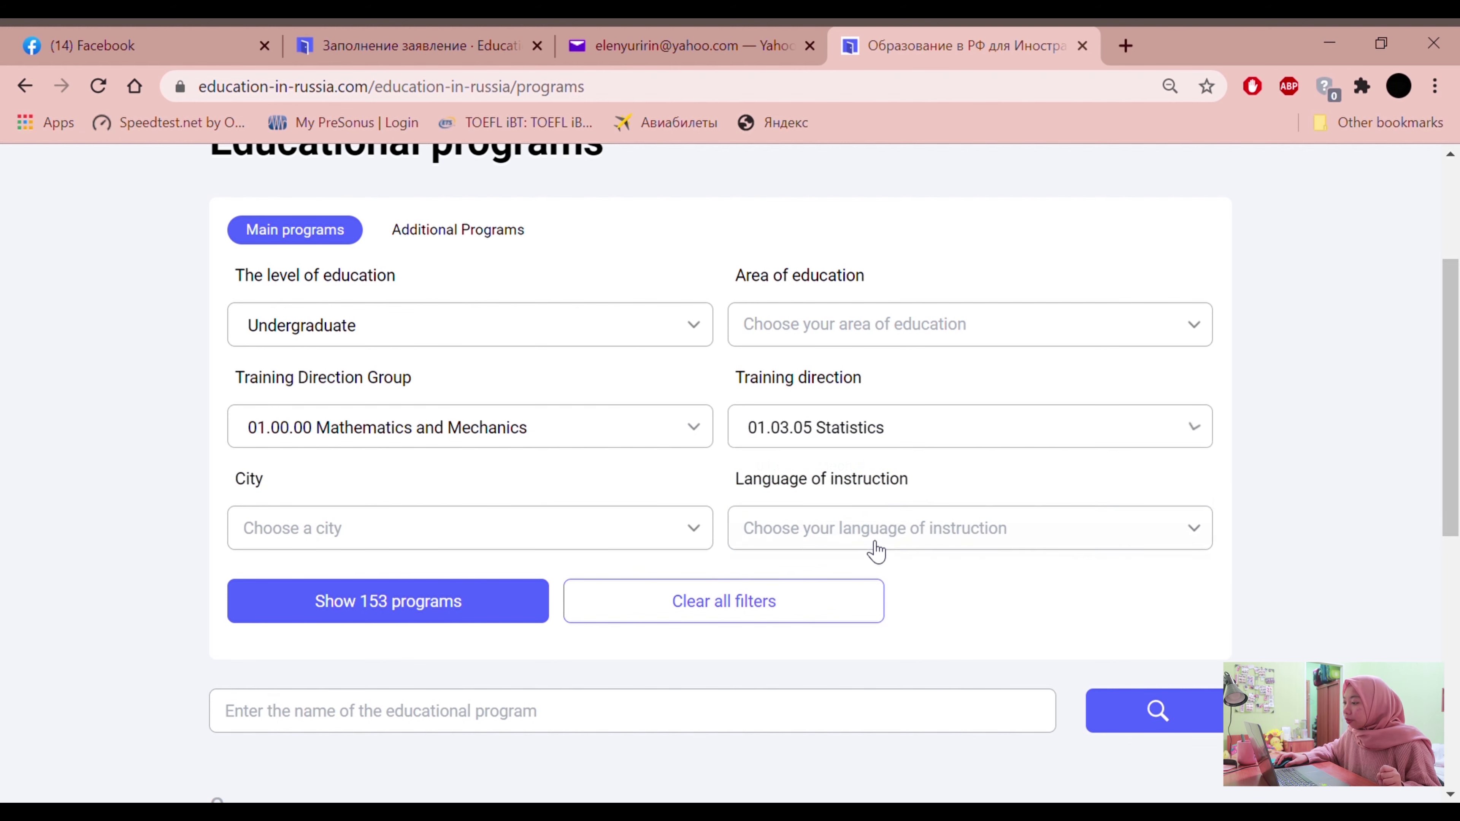
# Filter the search to the city Moscow and show the 1 matching program
pyautogui.click(698, 536)
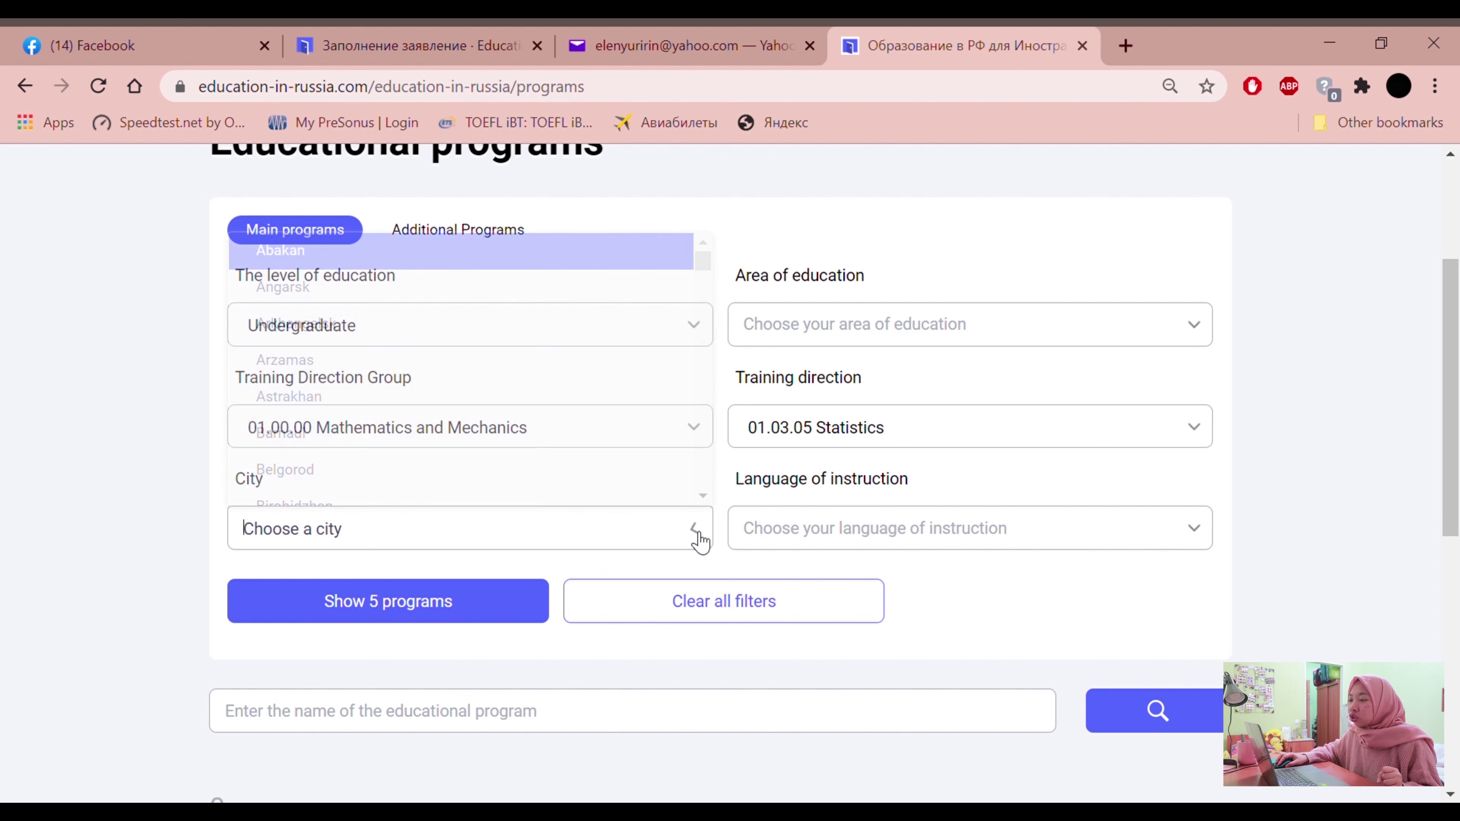
pyautogui.scroll(-5, 313, 379)
pyautogui.scroll(-10, 310, 399)
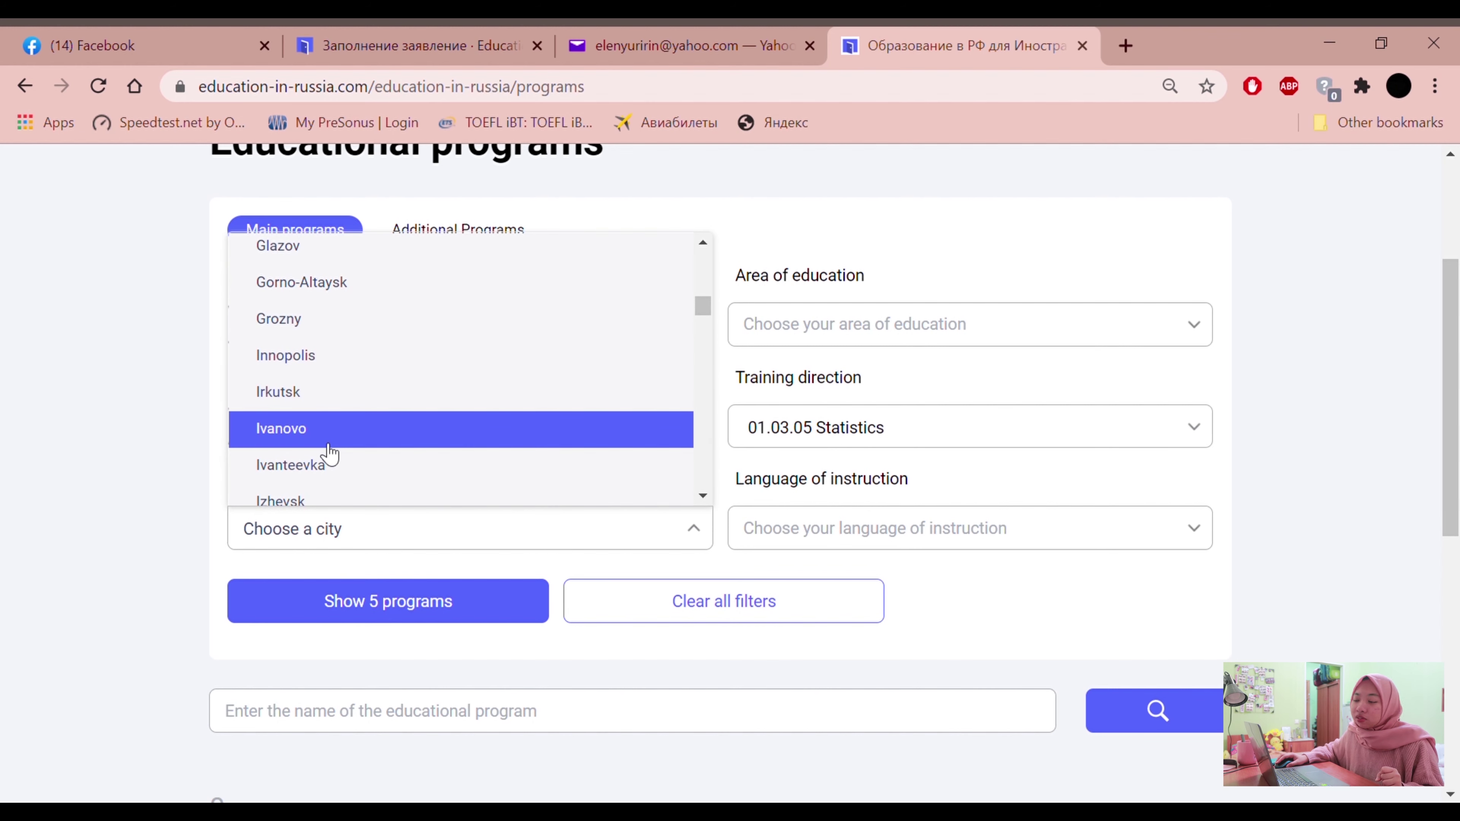
pyautogui.scroll(-10, 329, 454)
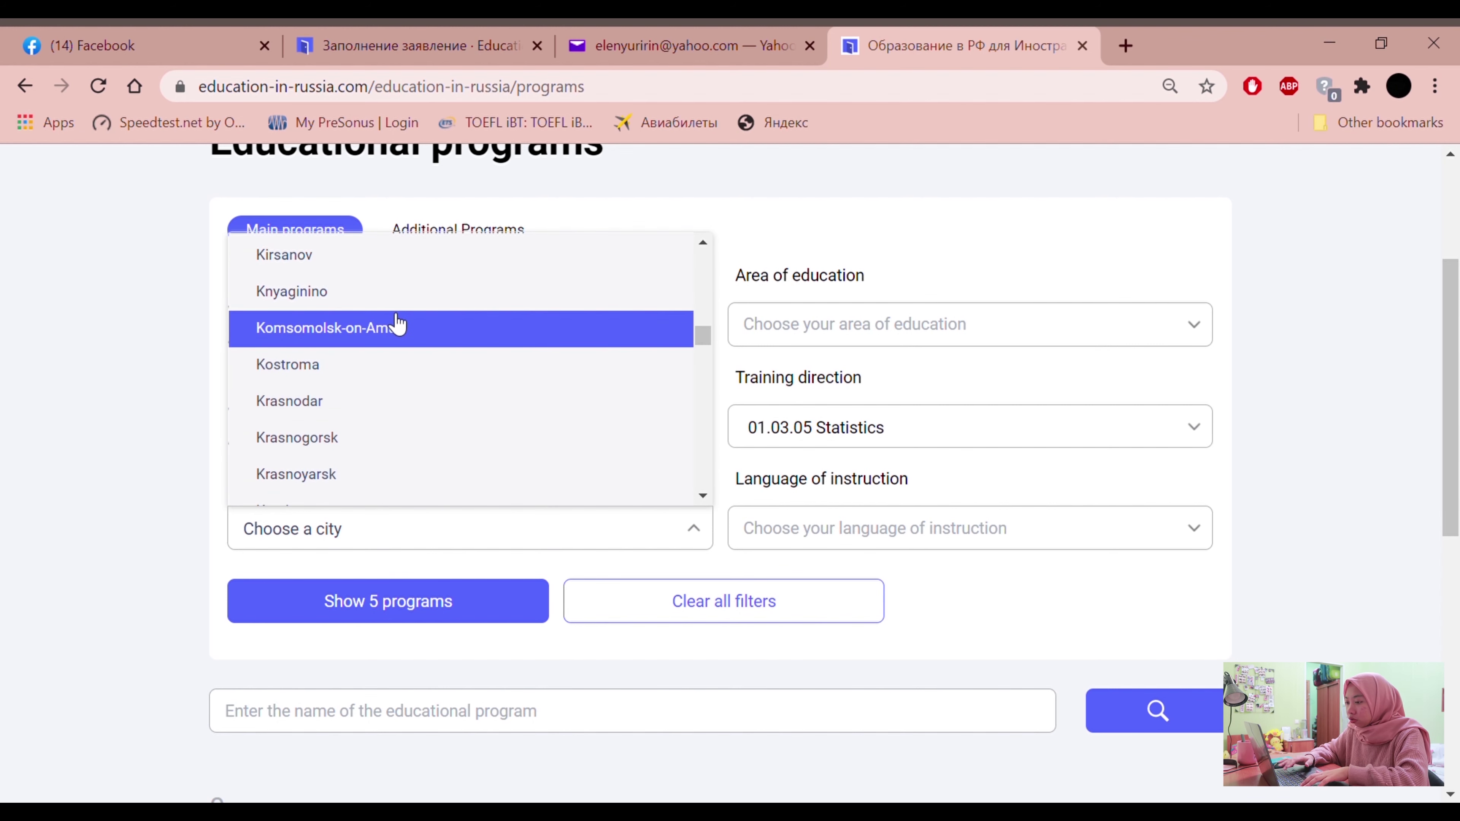
pyautogui.write('mos')
pyautogui.click(358, 453)
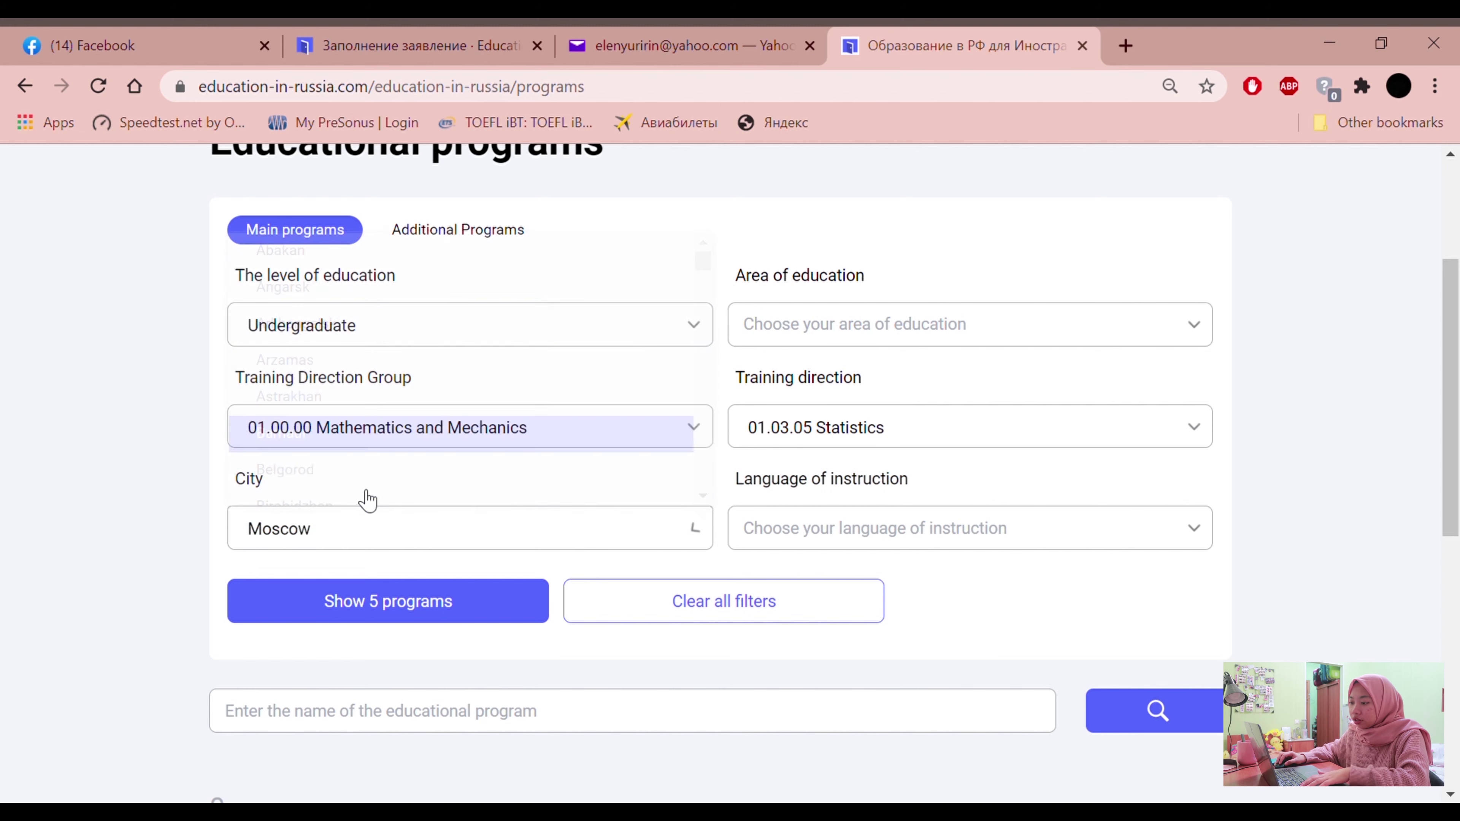
pyautogui.click(417, 601)
pyautogui.scroll(-8, 286, 629)
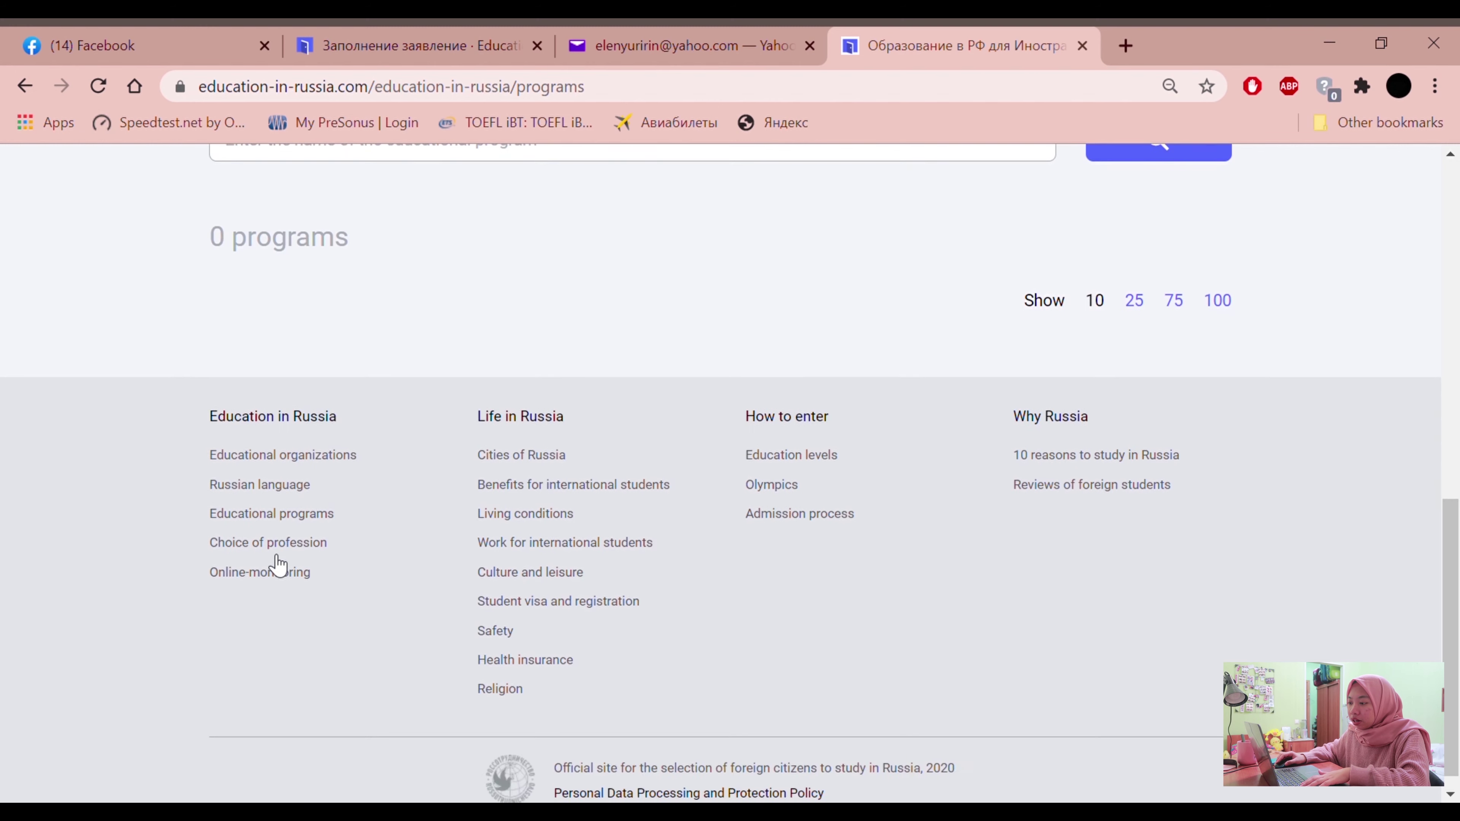
pyautogui.scroll(6, 402, 517)
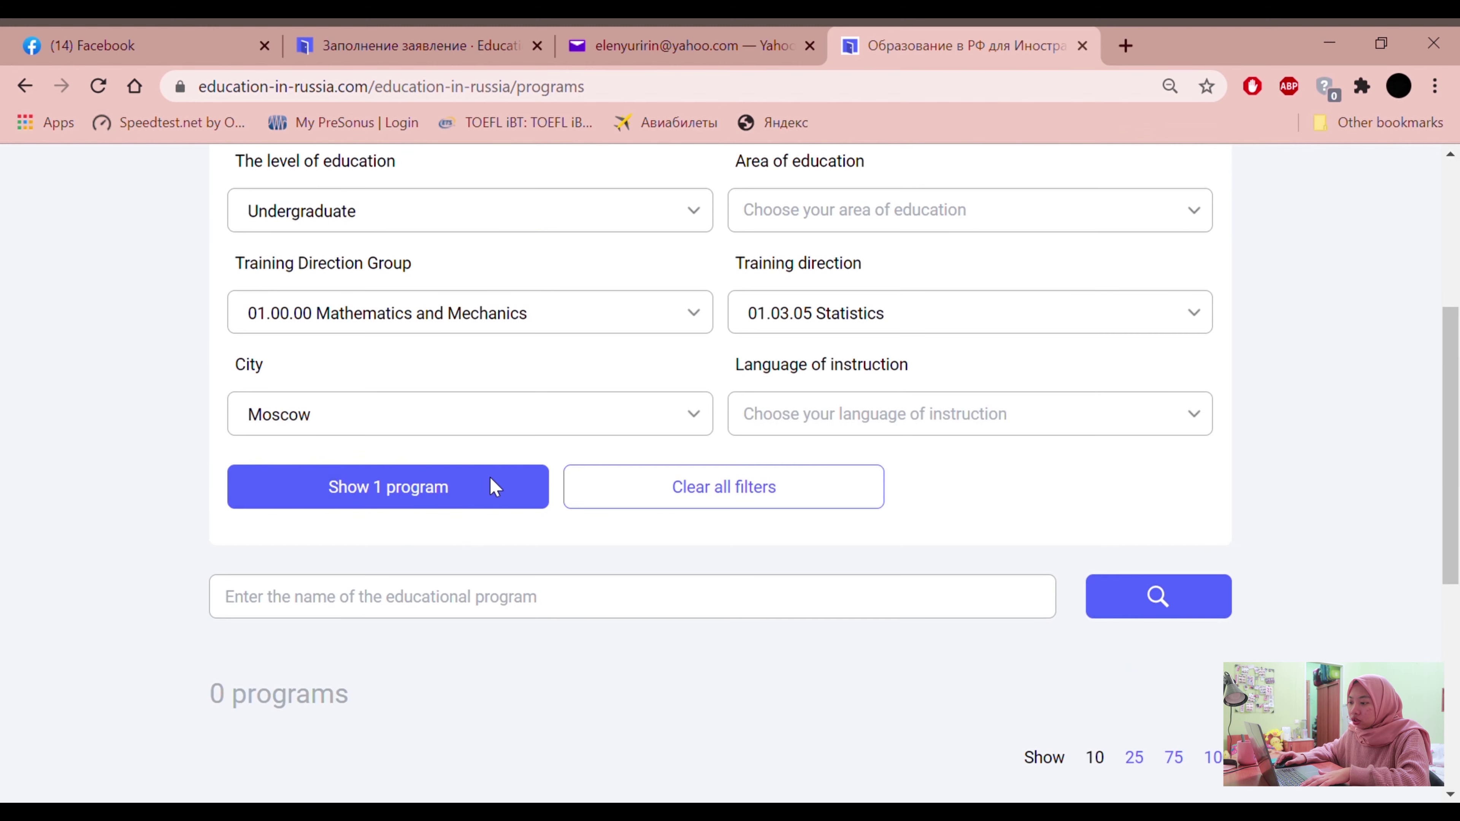
# Remove Moscow from the city filter so no city is selected
pyautogui.click(351, 426)
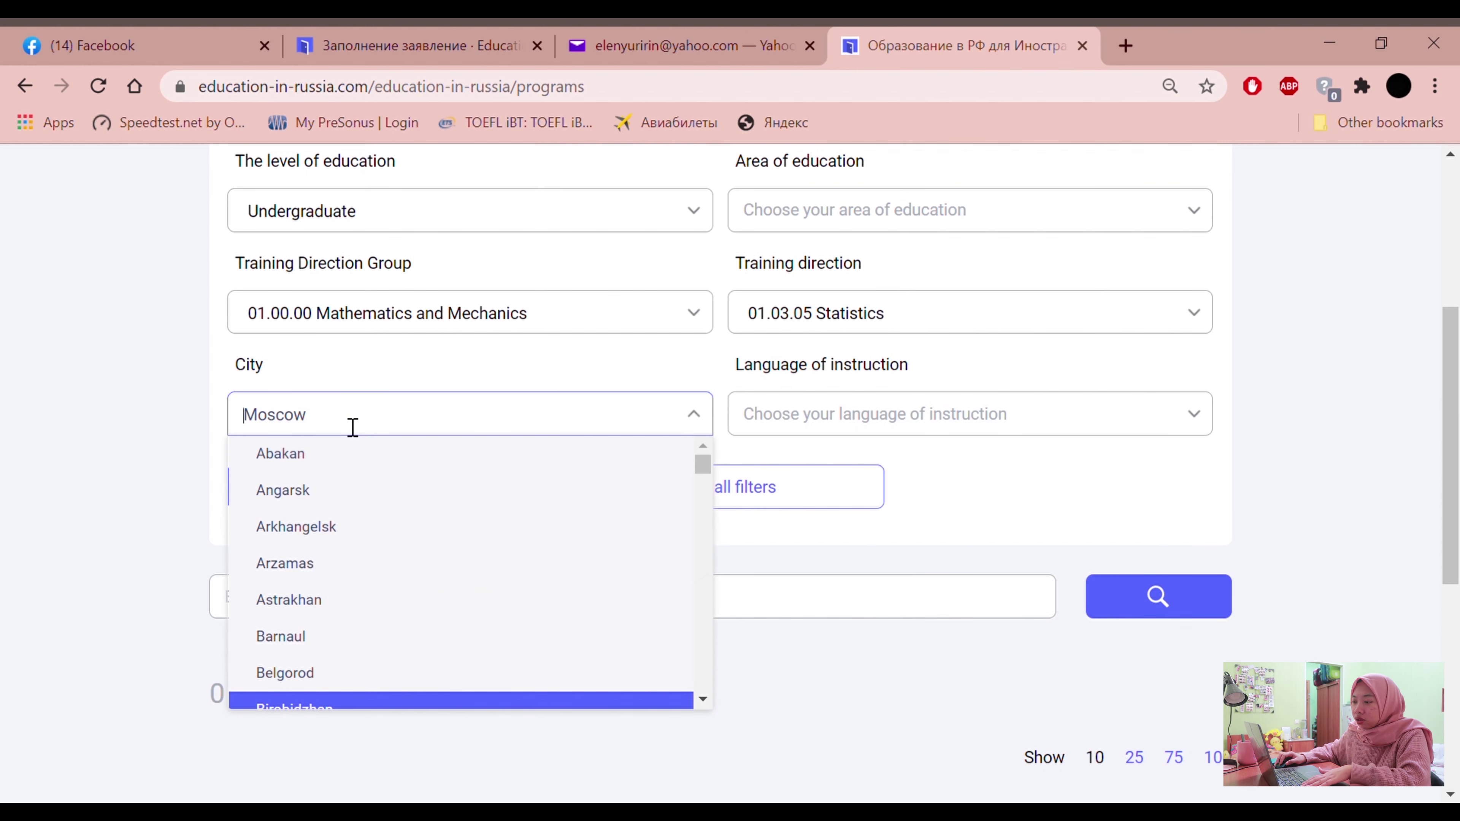
pyautogui.press('BackSpace')
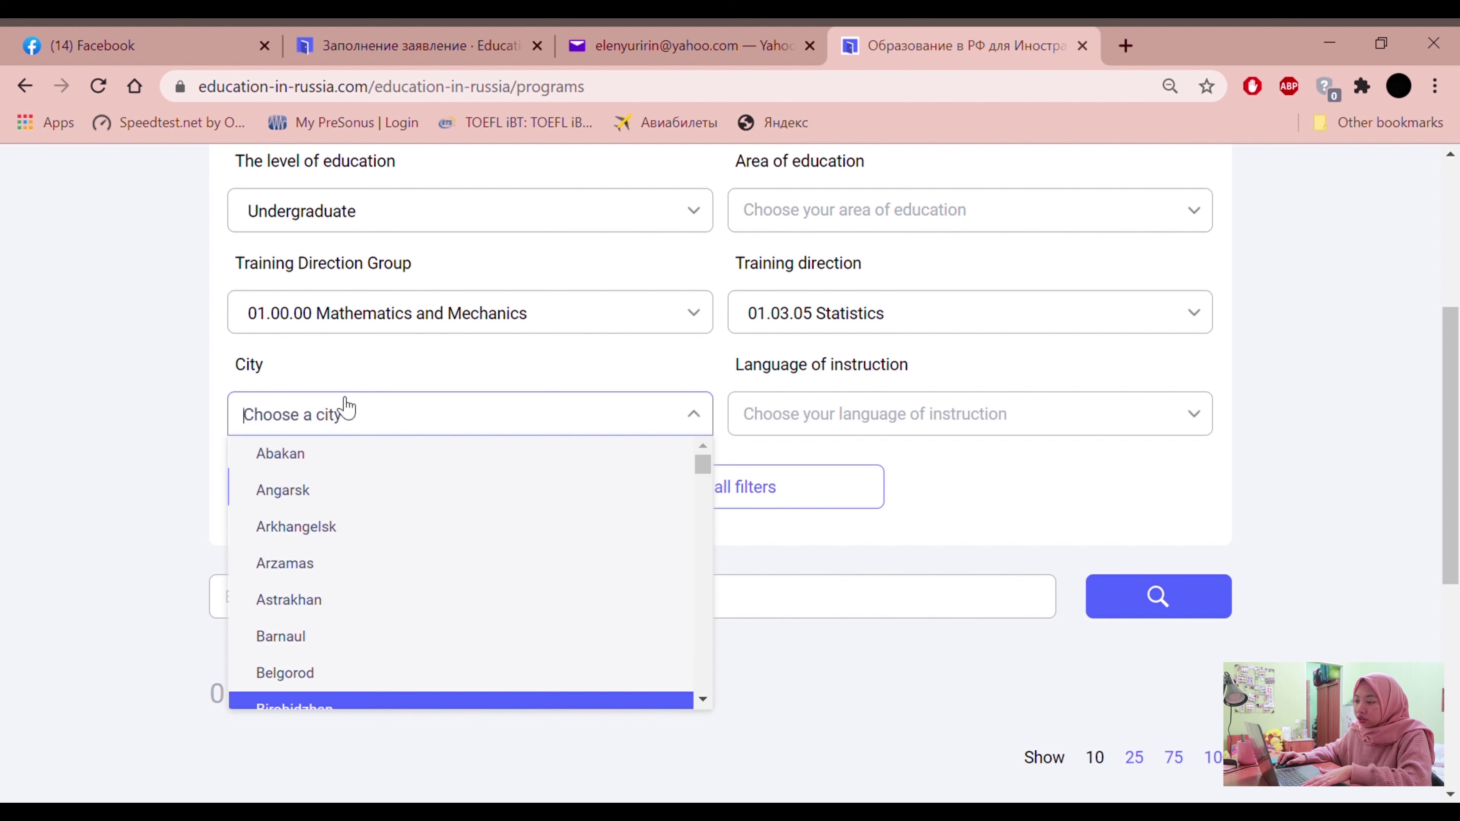
pyautogui.click(138, 476)
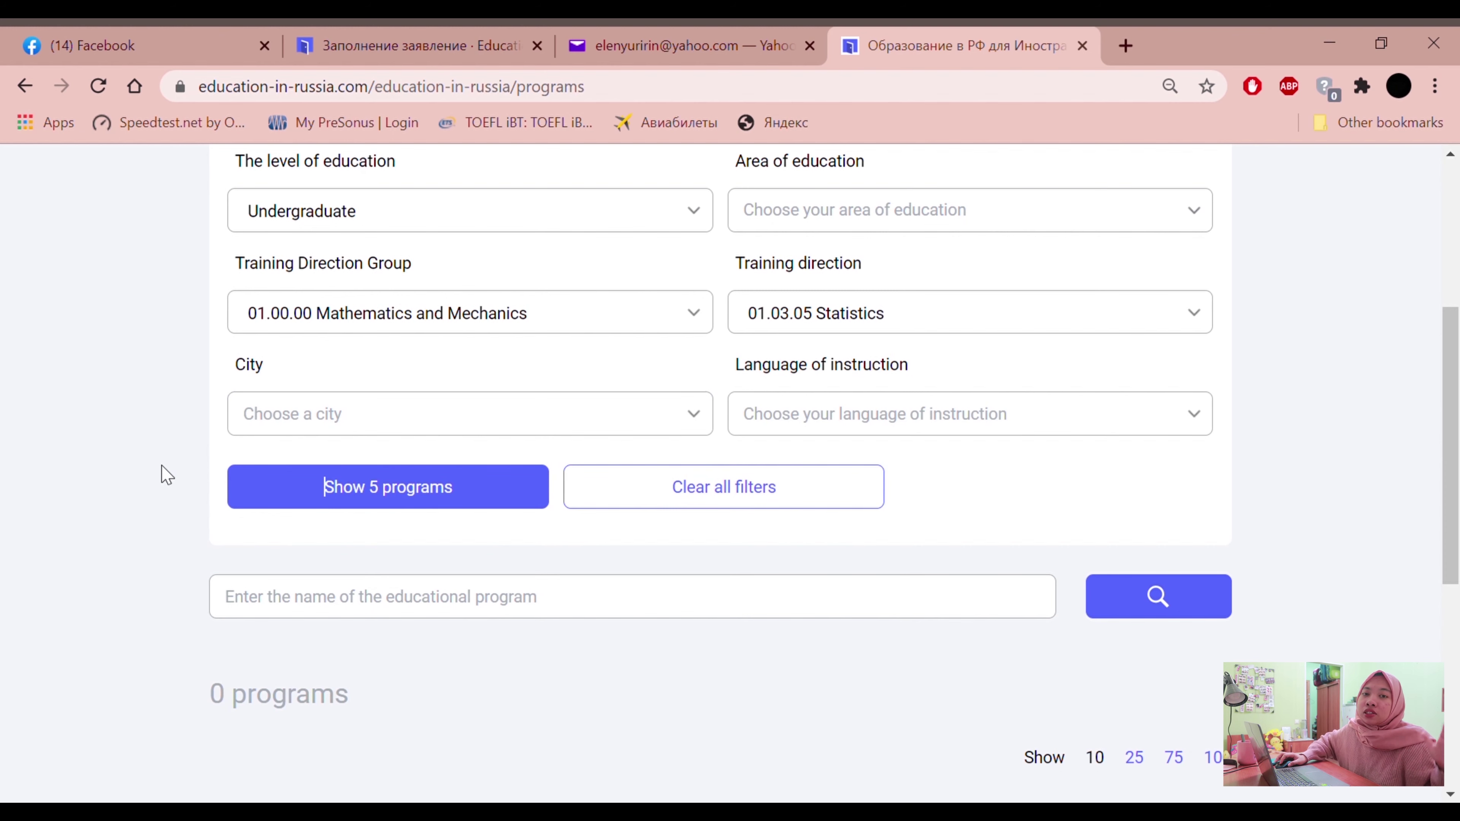
# After briefly trying English, set the language of instruction to Russian, matching 5 Statistics programs
pyautogui.click(777, 429)
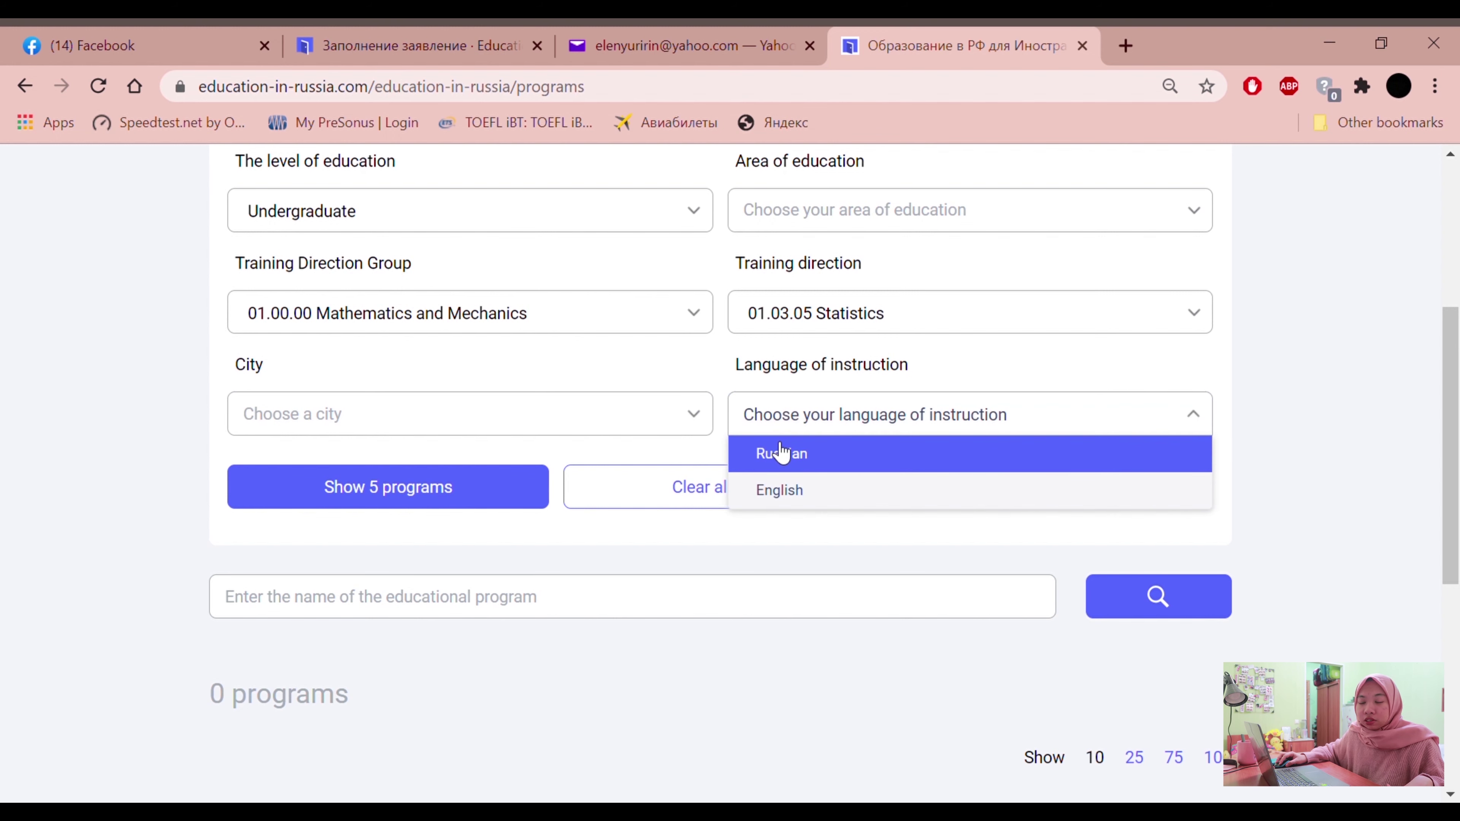
pyautogui.click(826, 495)
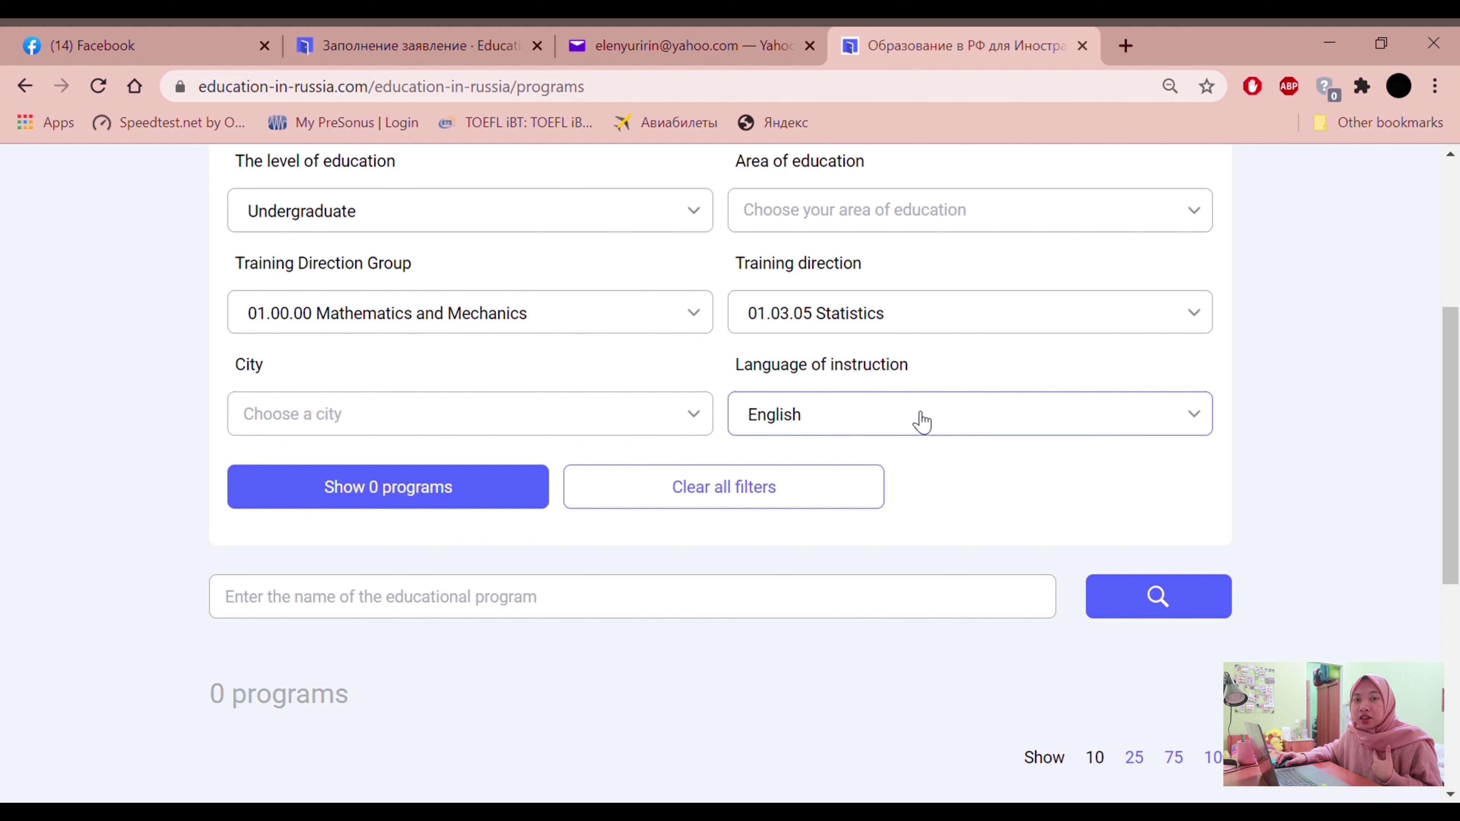
pyautogui.click(924, 431)
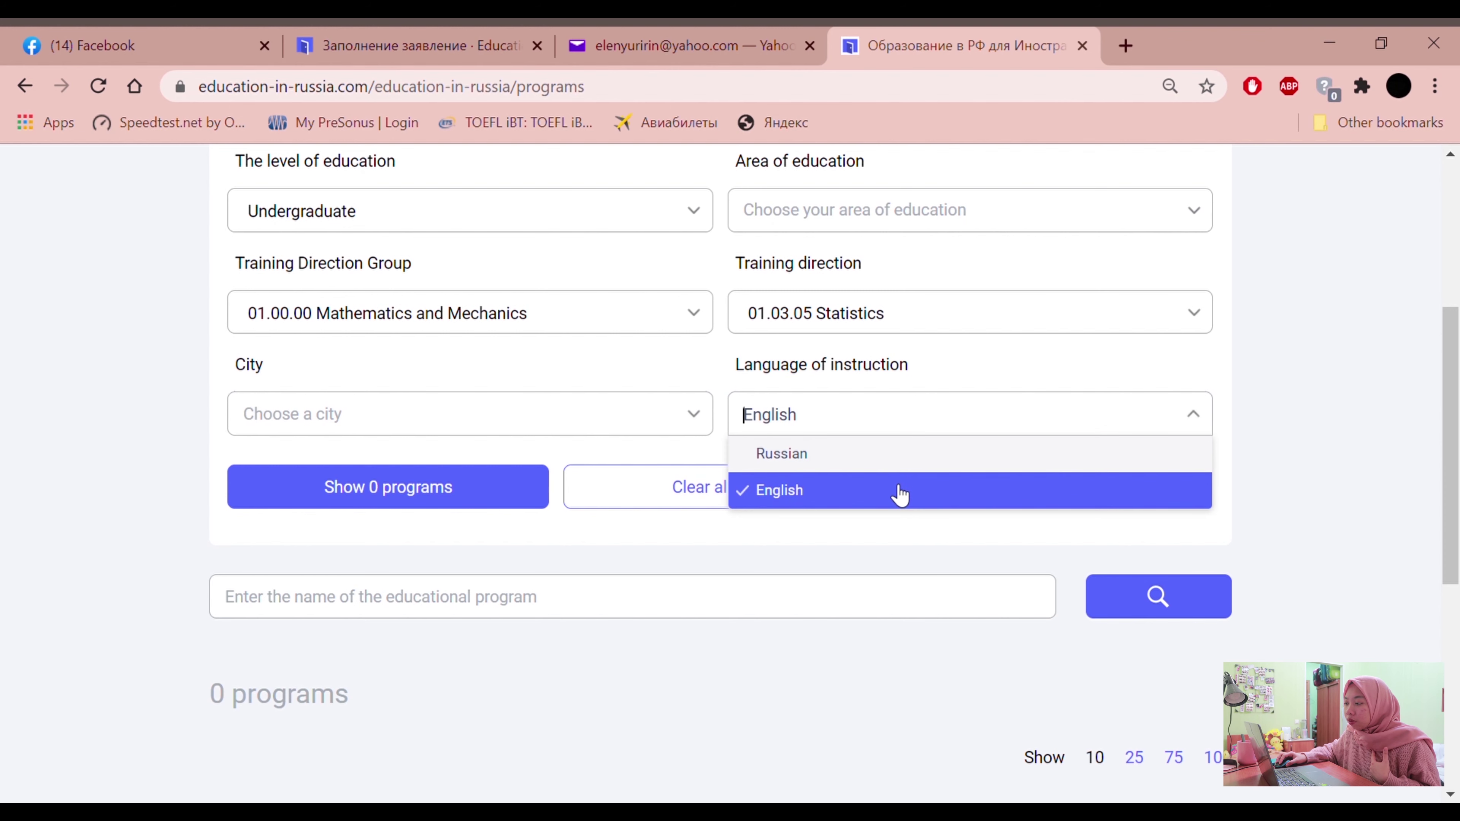
pyautogui.click(903, 498)
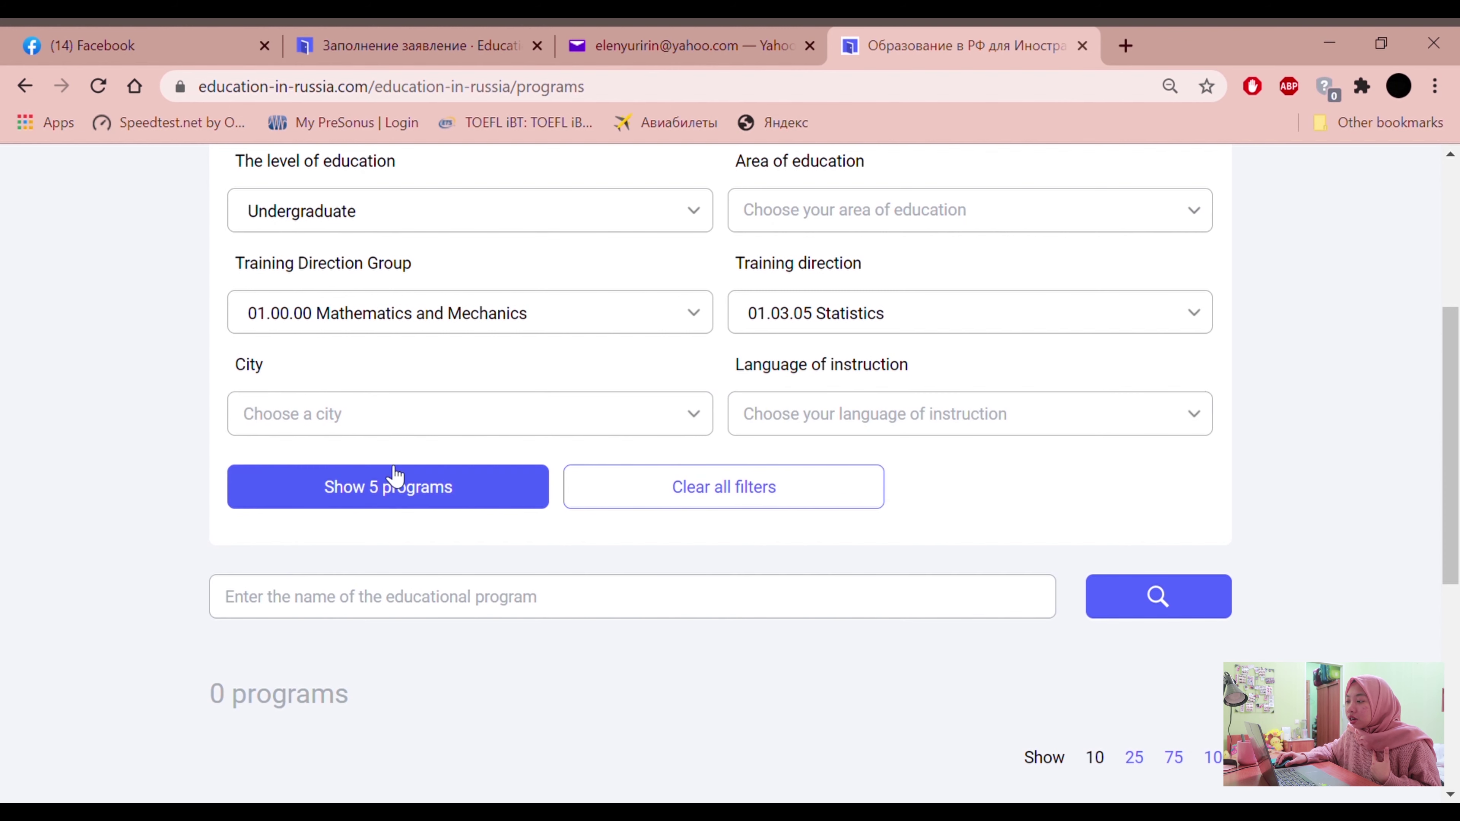
pyautogui.click(760, 410)
pyautogui.click(765, 490)
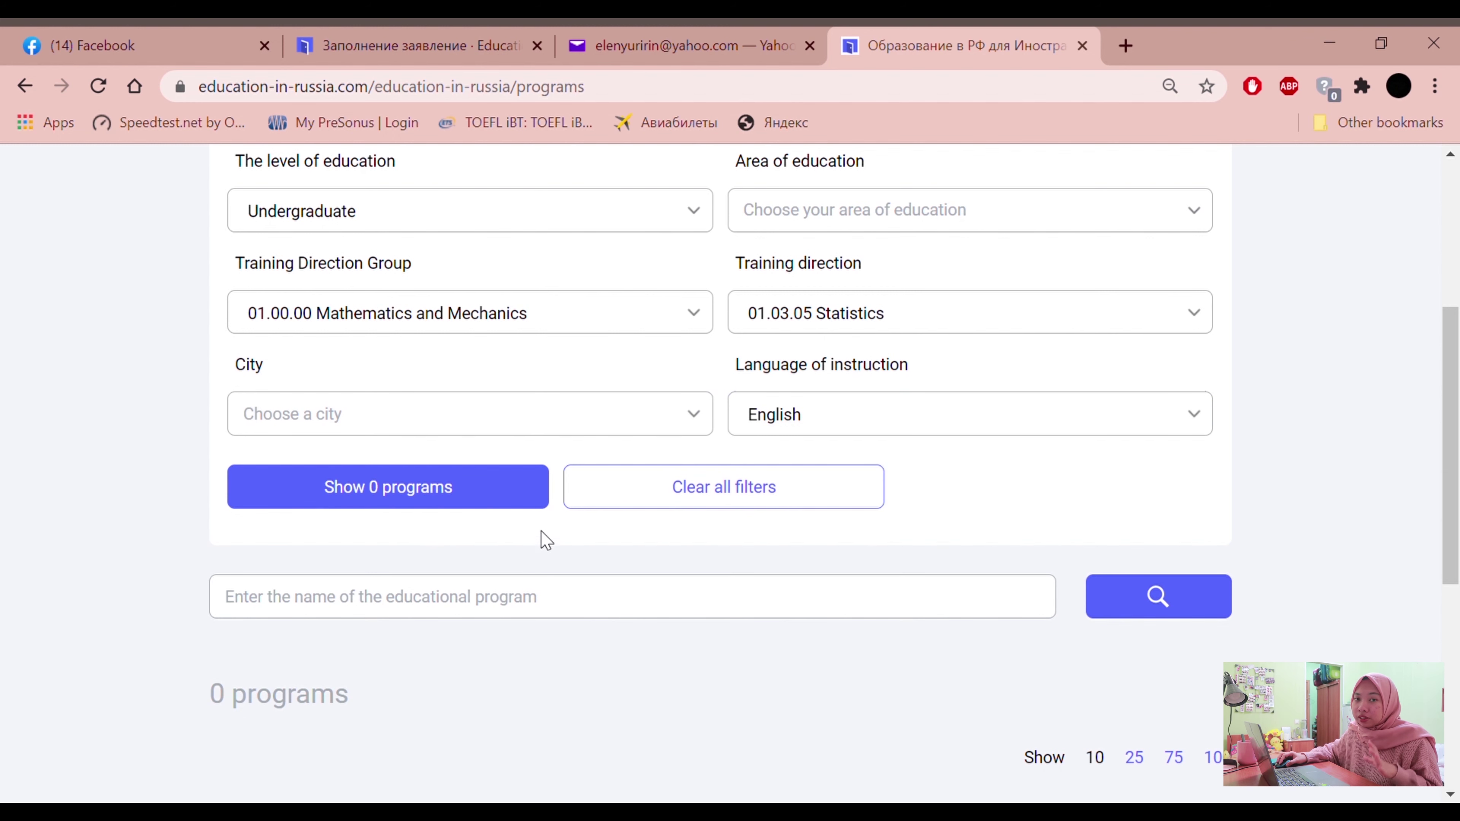
pyautogui.click(809, 416)
pyautogui.click(805, 455)
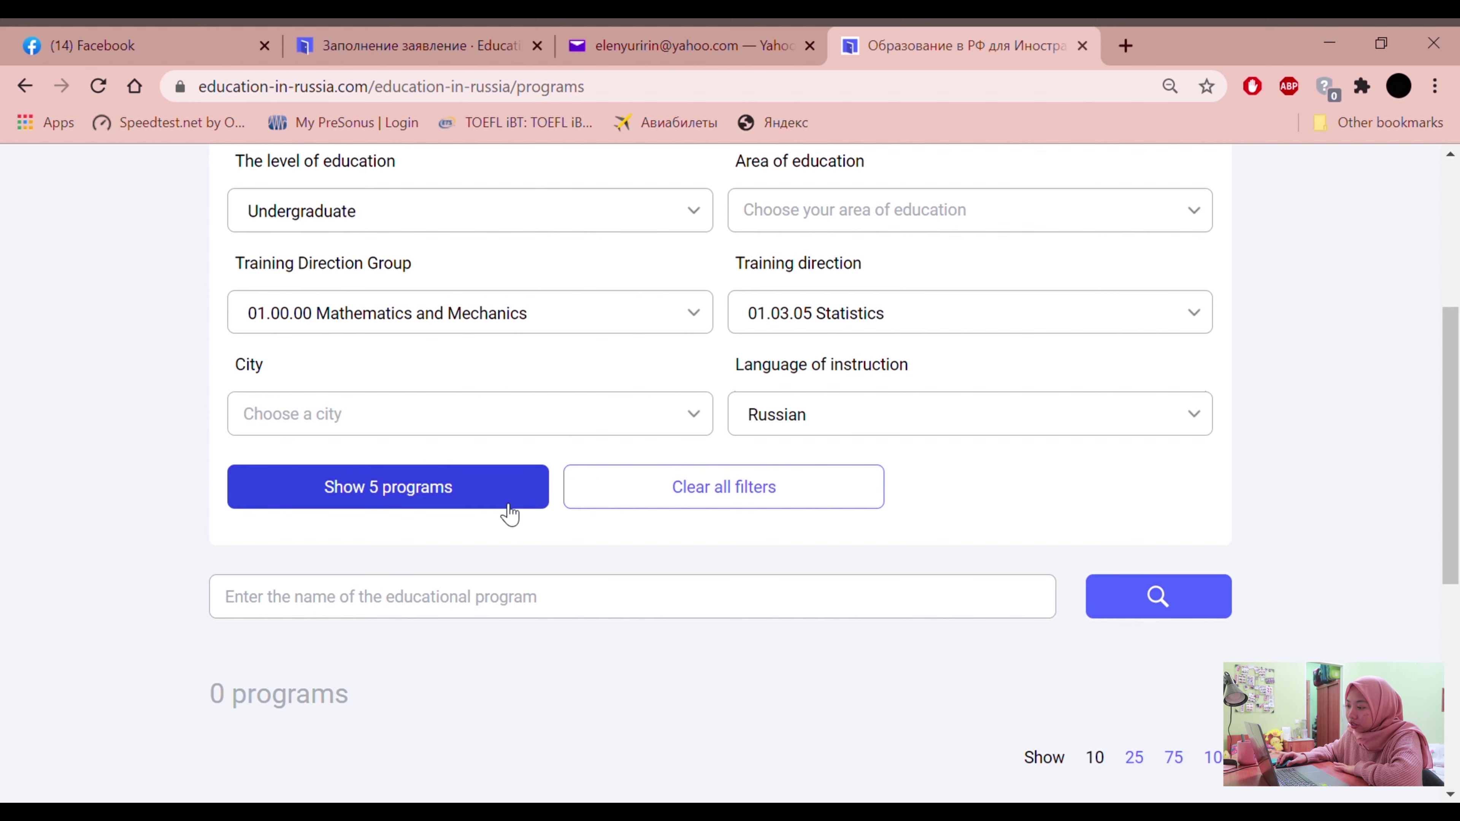
pyautogui.click(386, 495)
# Scroll through the five Russian-taught Statistics programs, led by MIREA, then go back to the Statement form
pyautogui.scroll(-5, 391, 529)
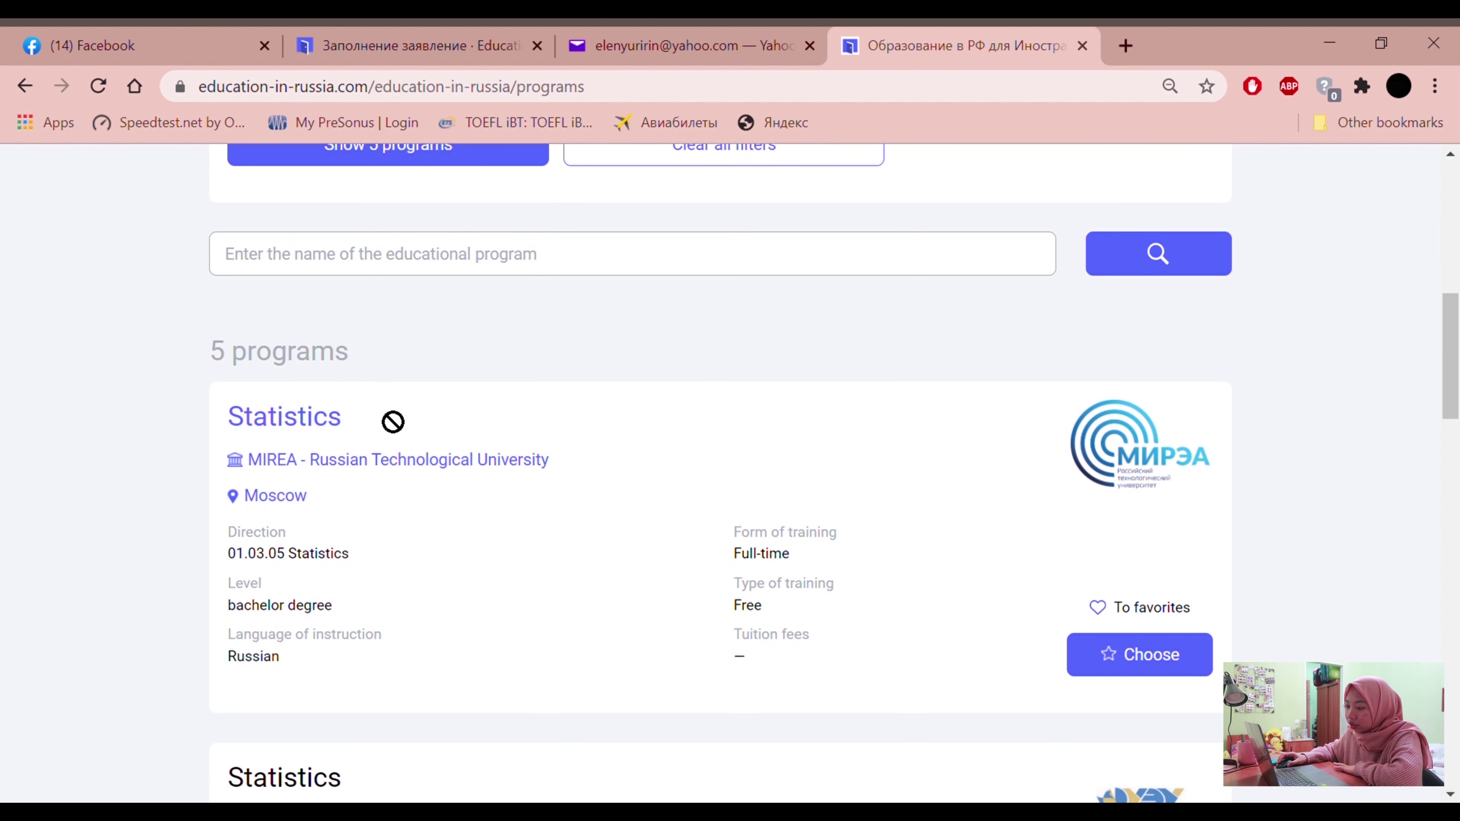
pyautogui.scroll(-5, 230, 474)
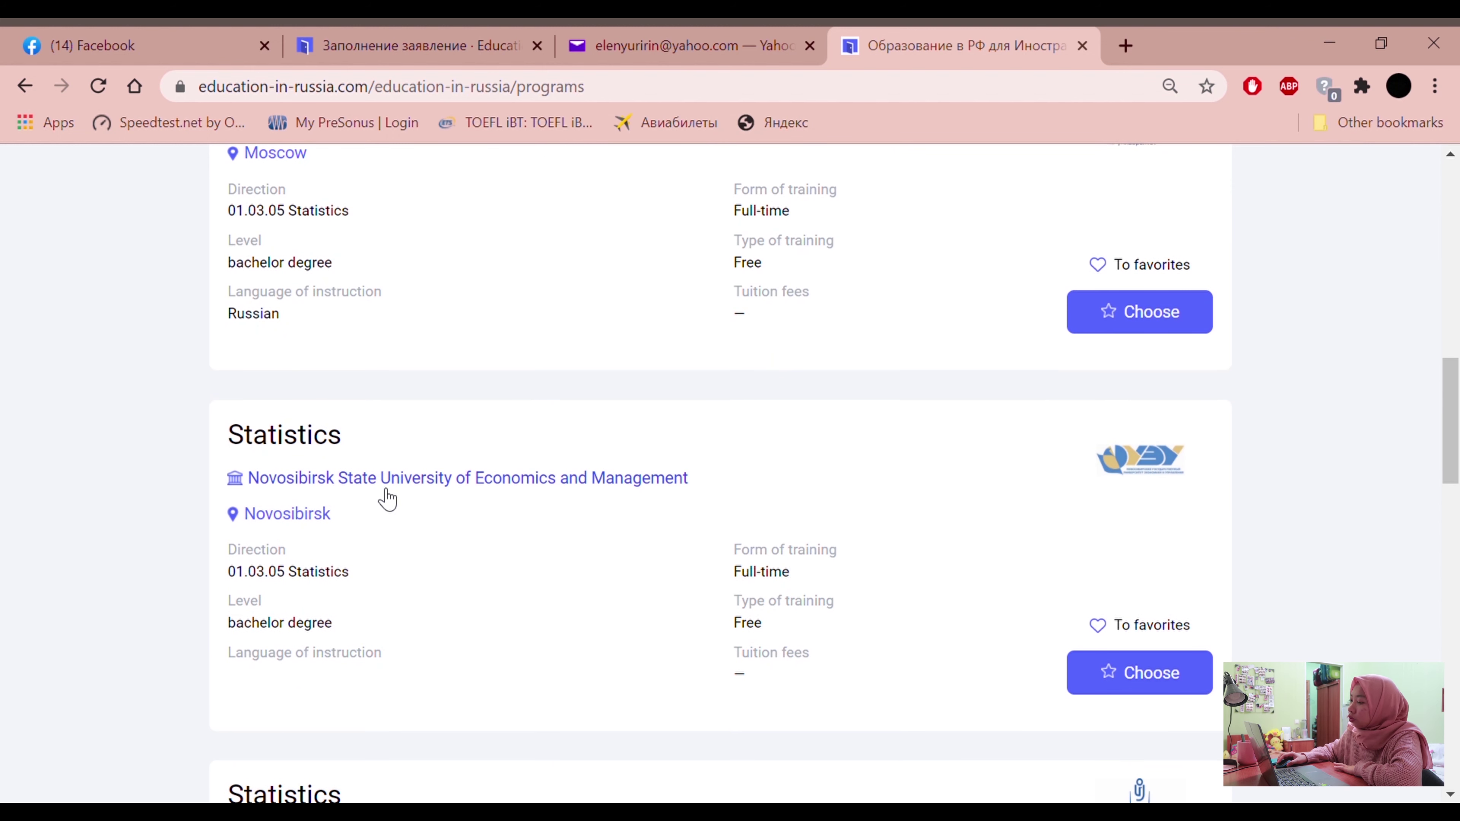
pyautogui.scroll(-5, 526, 498)
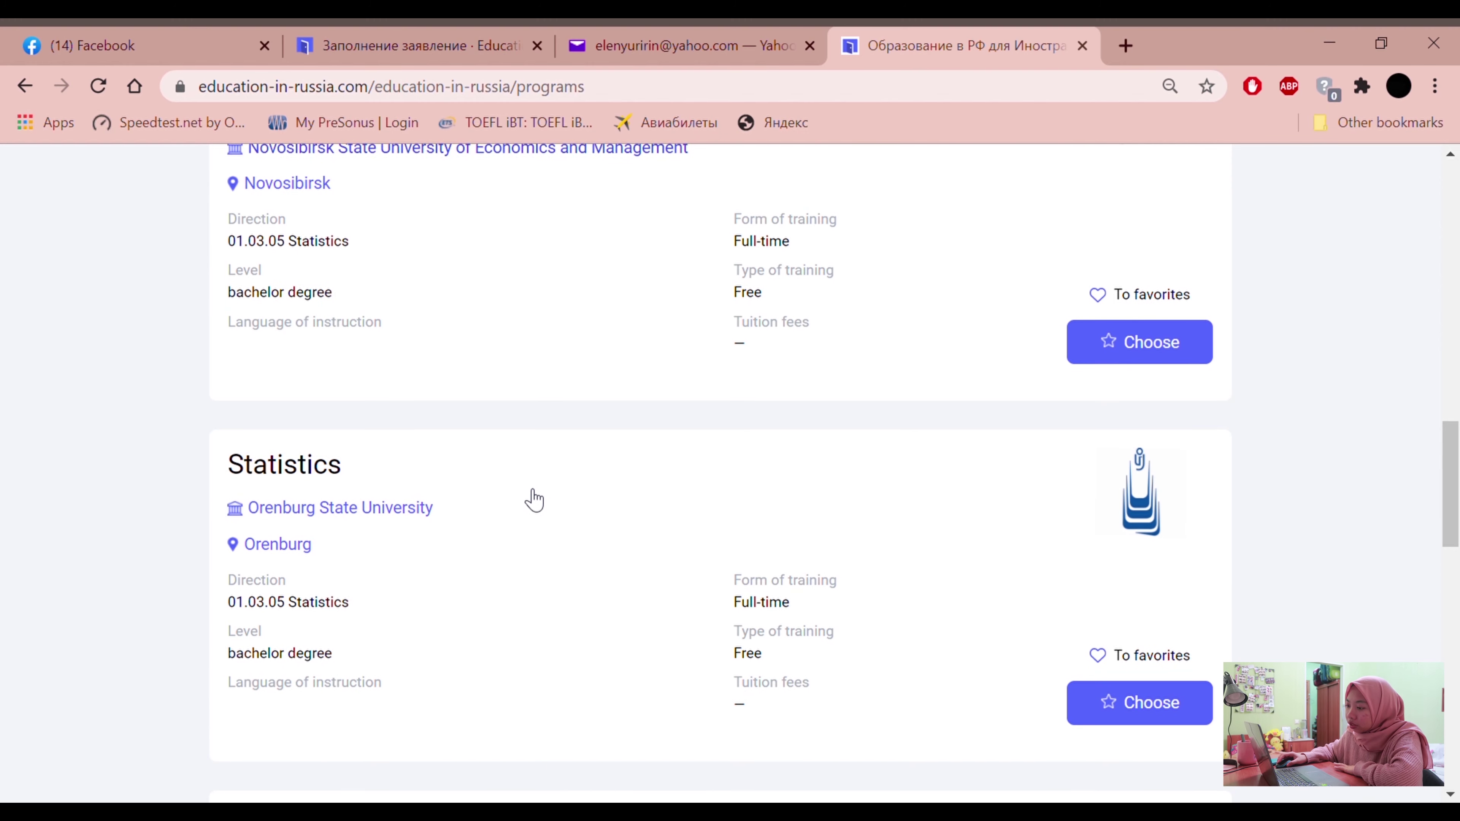
pyautogui.scroll(-5, 403, 500)
pyautogui.scroll(-4, 312, 476)
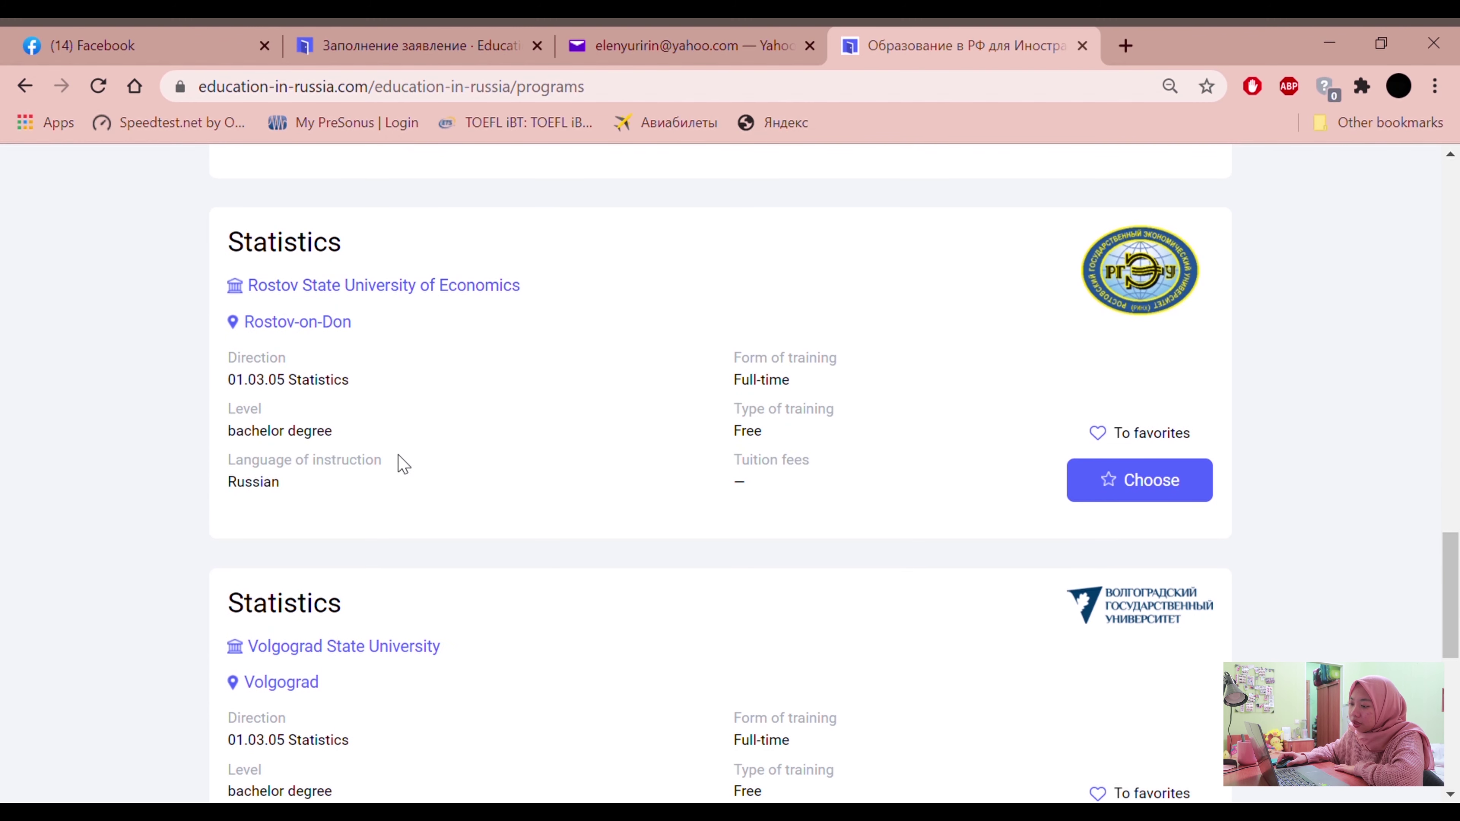
pyautogui.scroll(-4, 399, 495)
pyautogui.scroll(20, 368, 460)
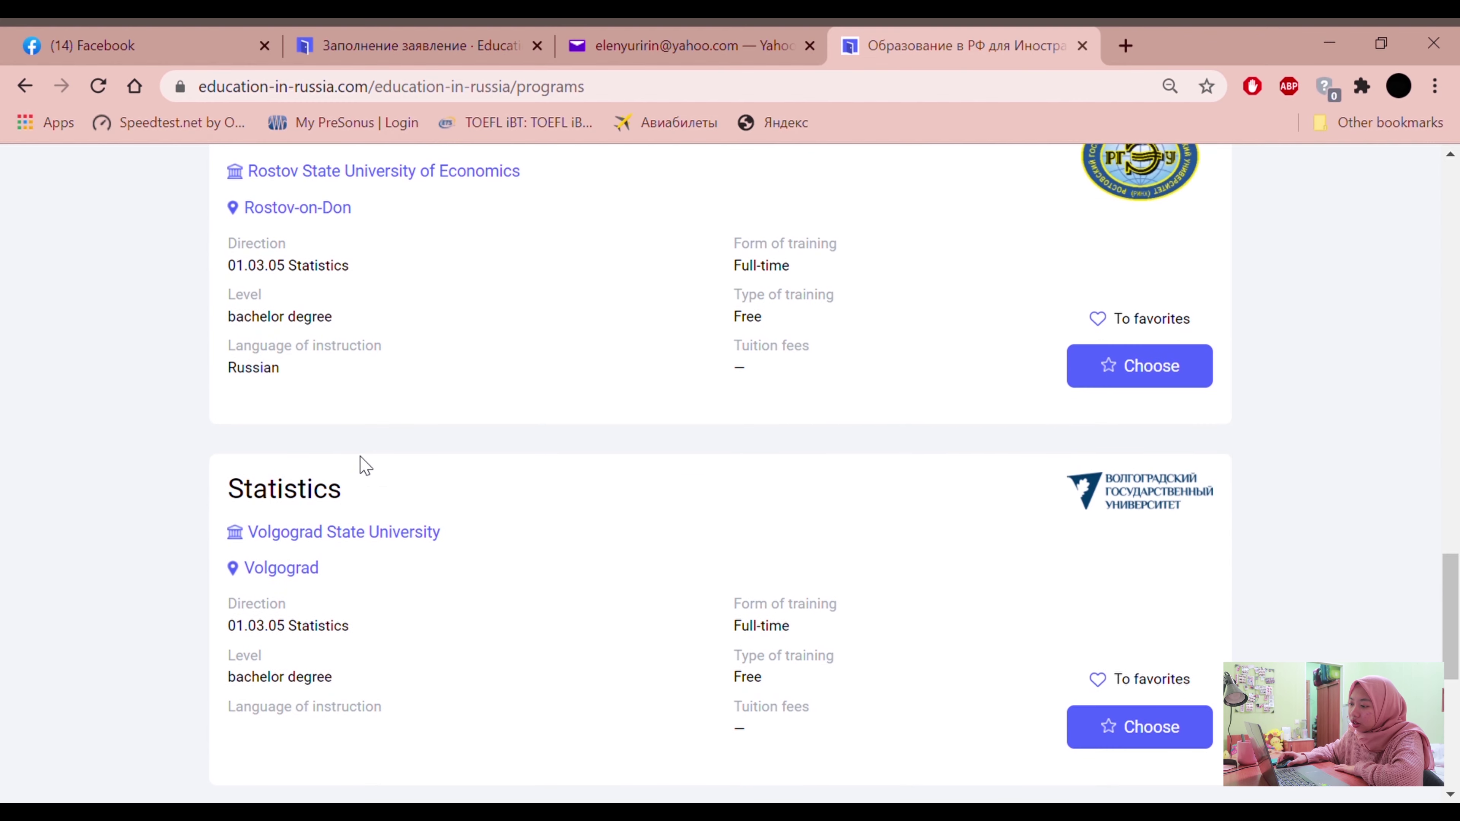
pyautogui.scroll(5, 281, 473)
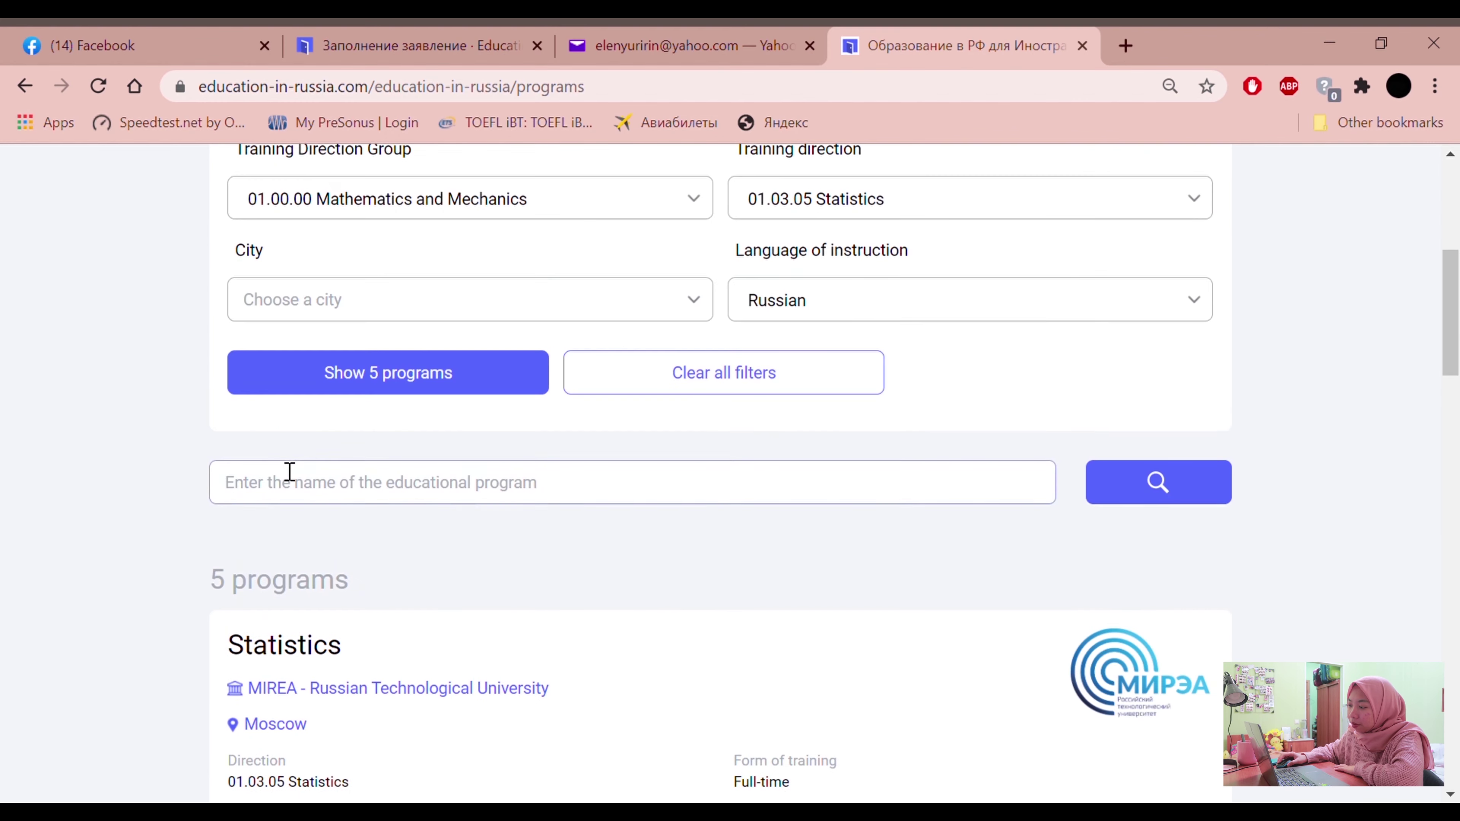
pyautogui.scroll(-20, 291, 489)
pyautogui.scroll(14, 290, 492)
pyautogui.scroll(14, 290, 493)
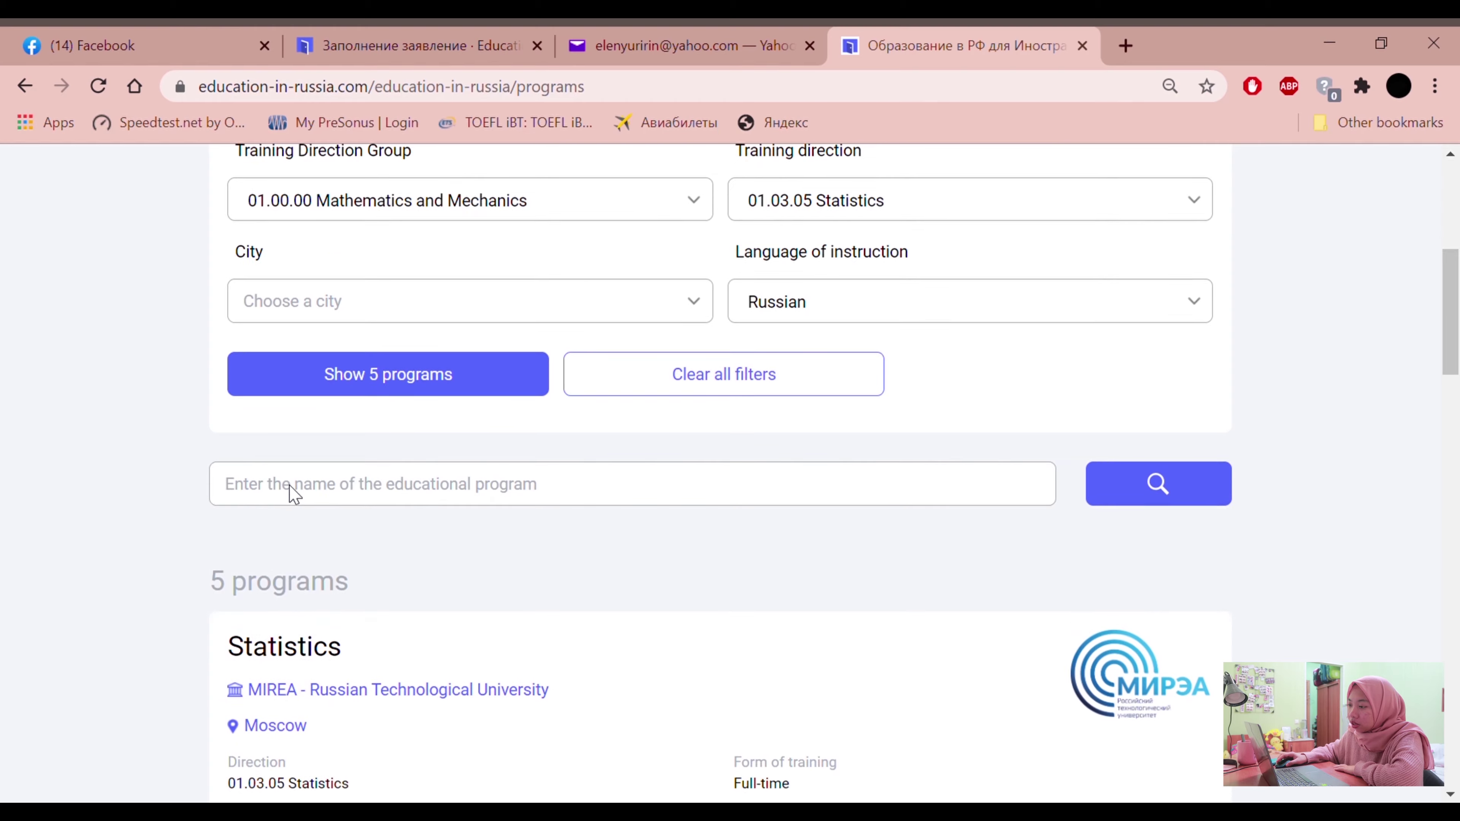
pyautogui.scroll(-1, 368, 445)
pyautogui.click(463, 37)
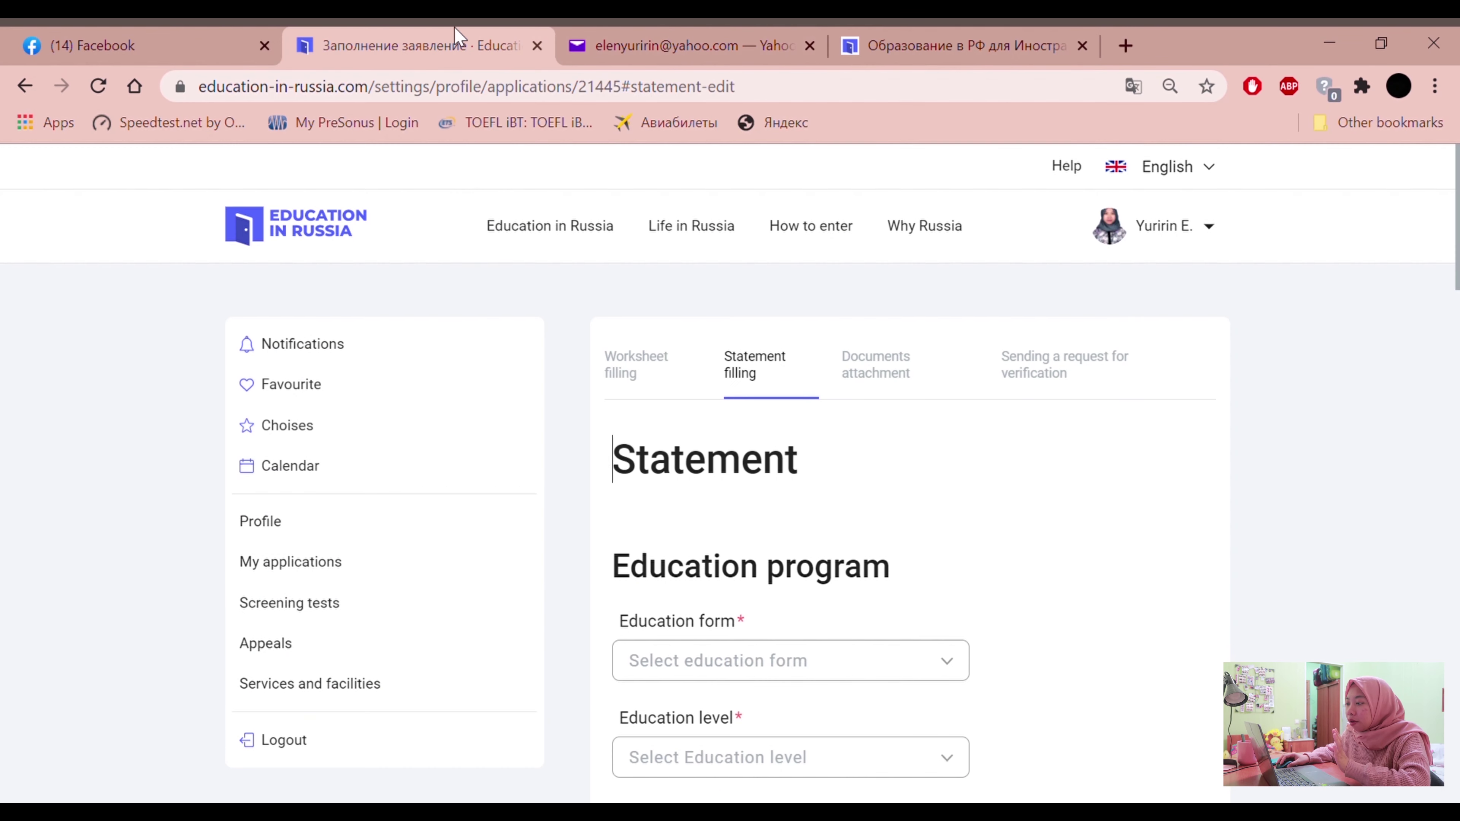
# Reload the application's Statement form page
pyautogui.scroll(-4, 759, 506)
pyautogui.scroll(-4, 755, 470)
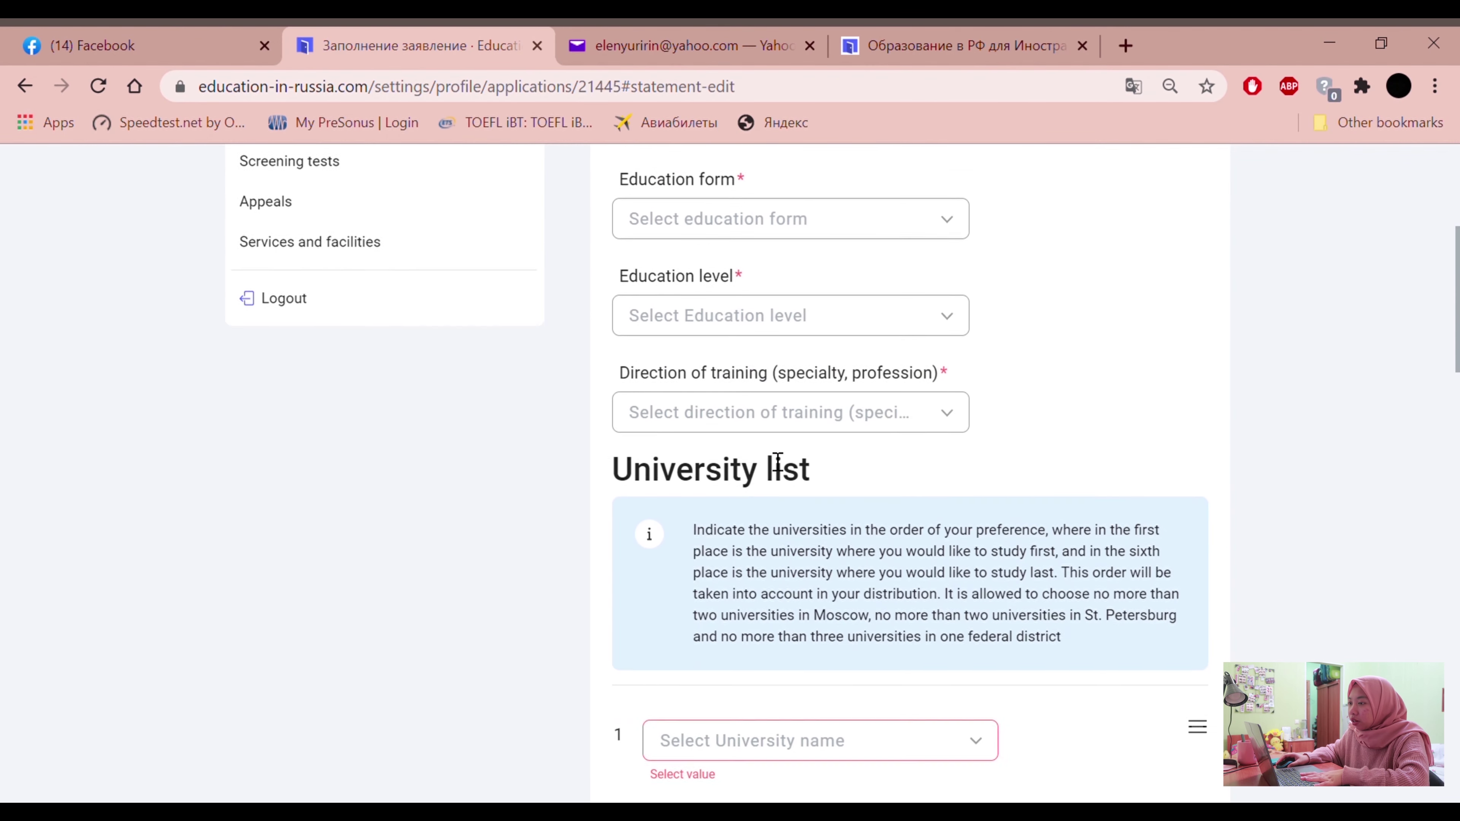
pyautogui.scroll(8, 551, 404)
pyautogui.click(106, 88)
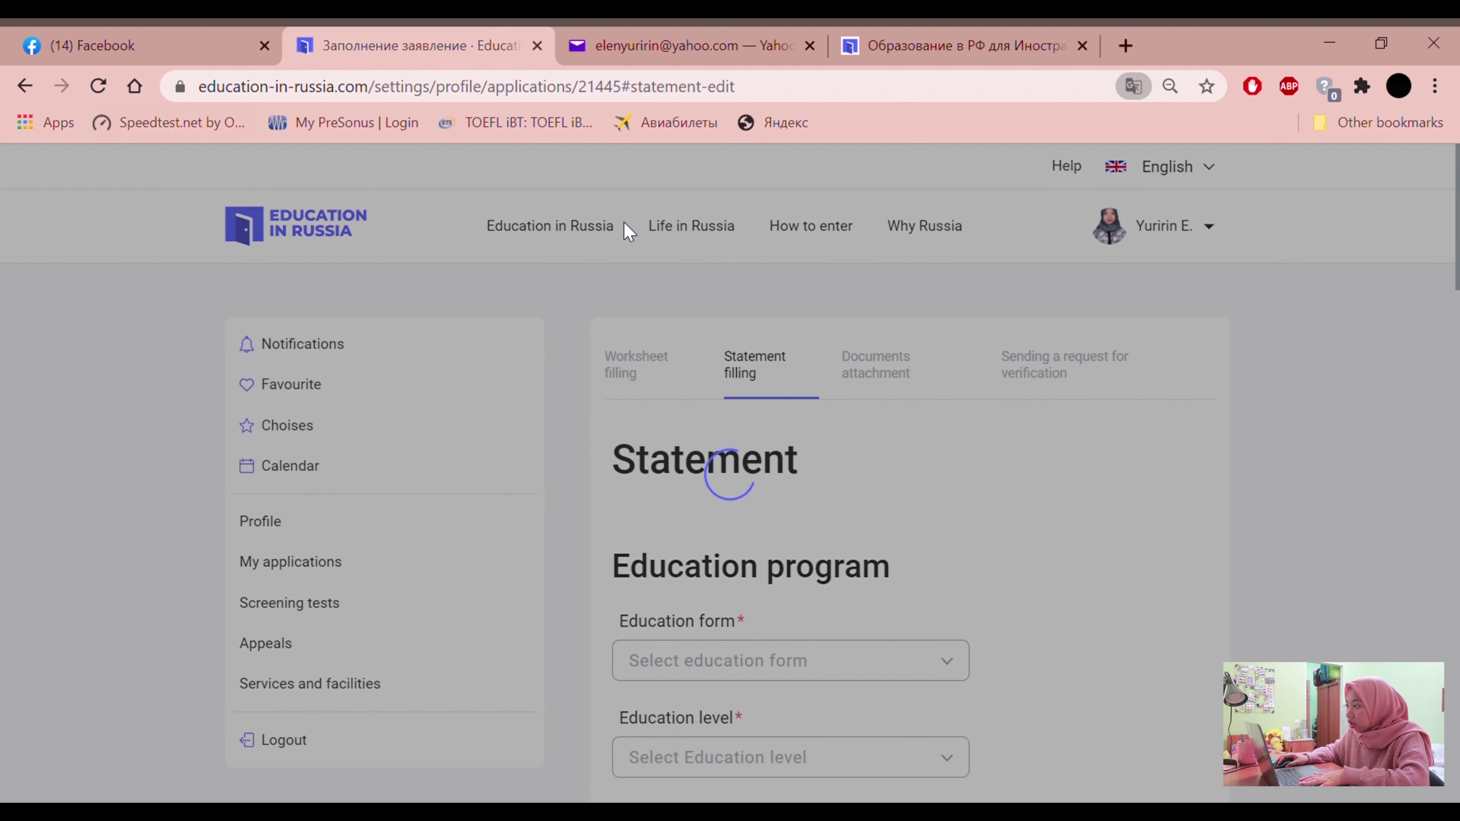
pyautogui.scroll(-4, 1108, 479)
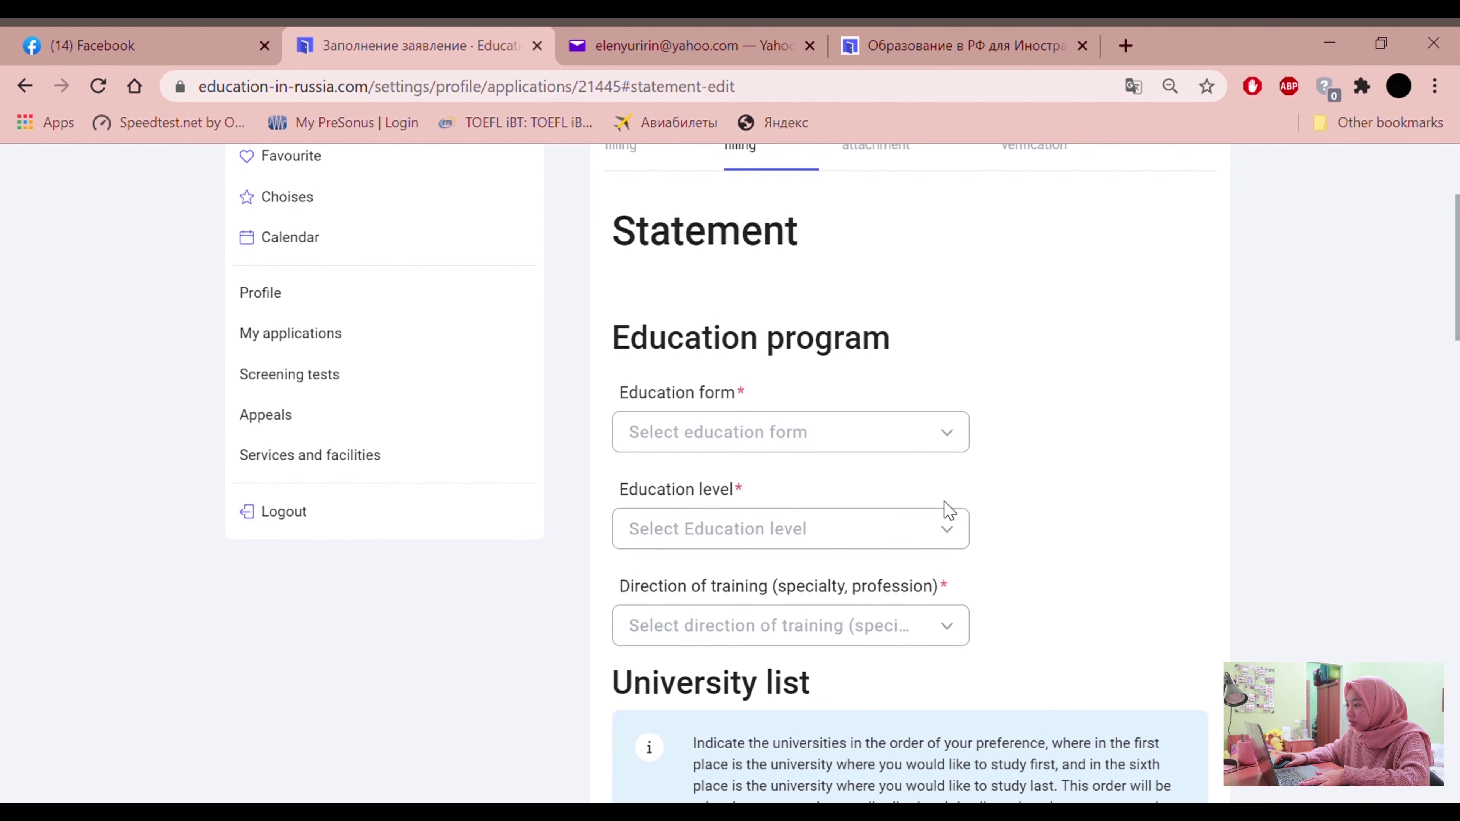
pyautogui.scroll(-2, 944, 512)
pyautogui.scroll(6, 939, 515)
pyautogui.scroll(-4, 925, 528)
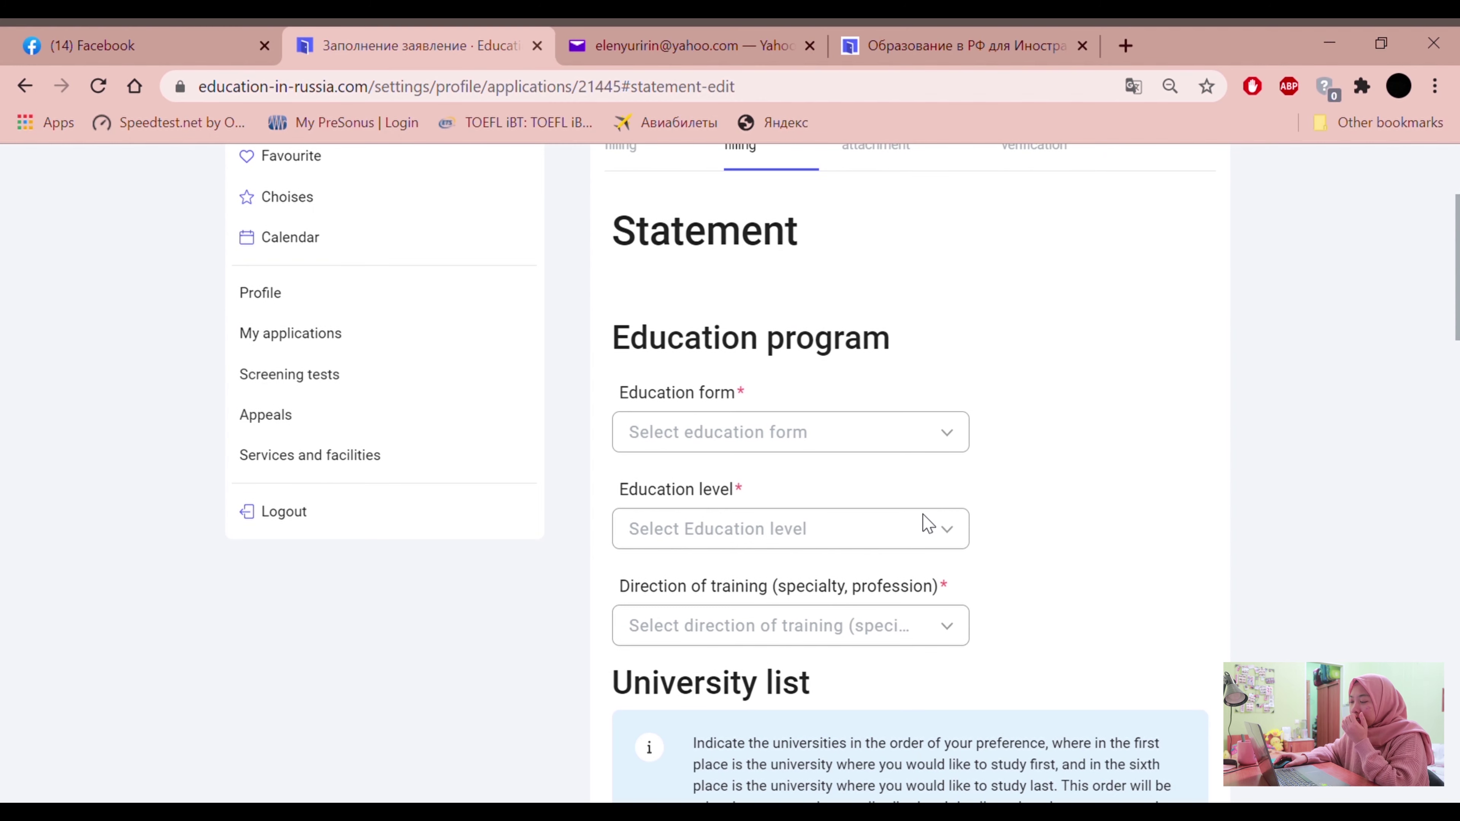
# Set the Education form to Очная (full-time)
pyautogui.click(874, 431)
pyautogui.click(875, 430)
pyautogui.click(946, 435)
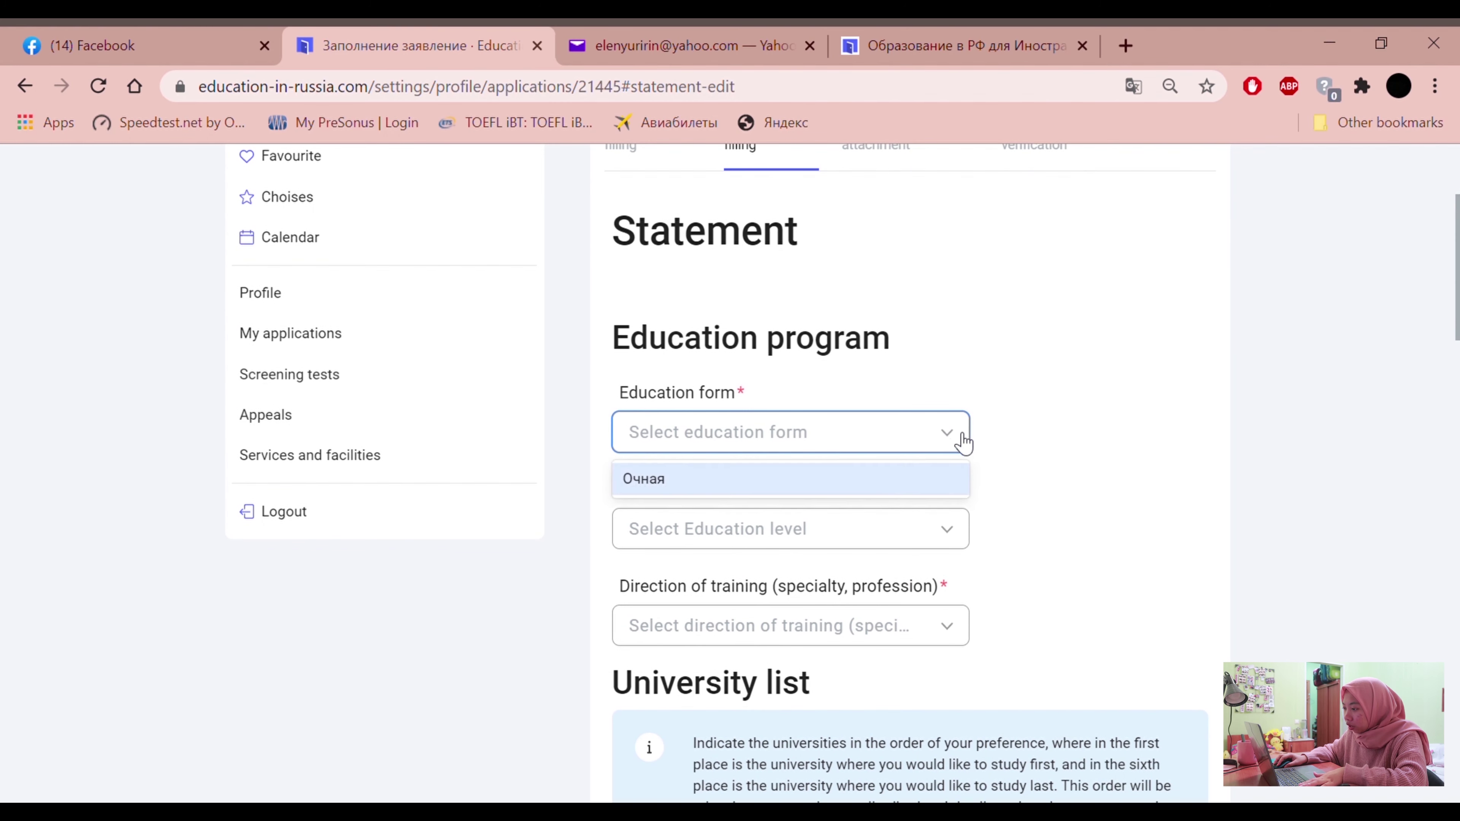
pyautogui.click(645, 484)
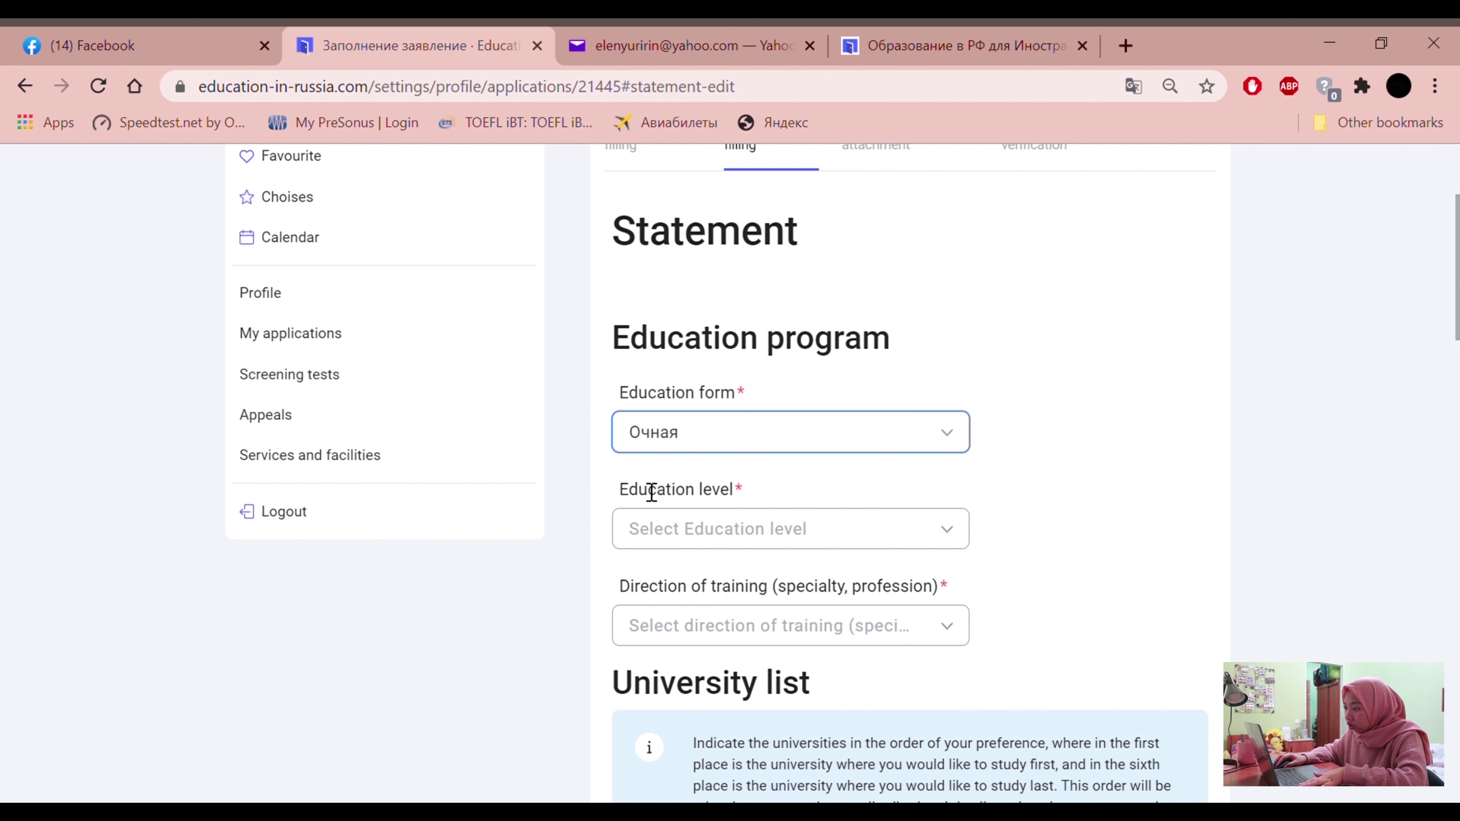
pyautogui.click(920, 436)
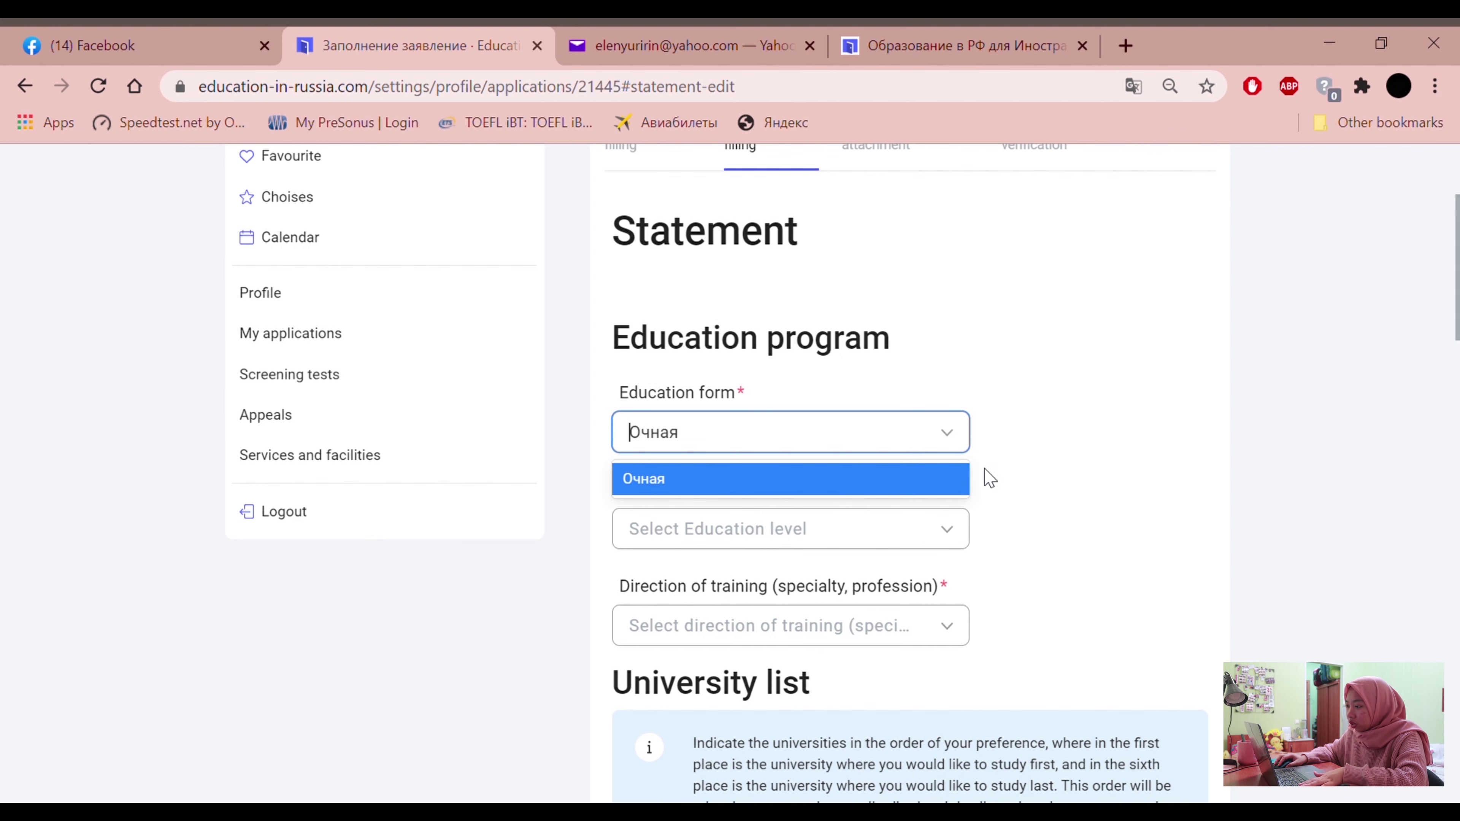
pyautogui.click(1070, 425)
pyautogui.click(649, 437)
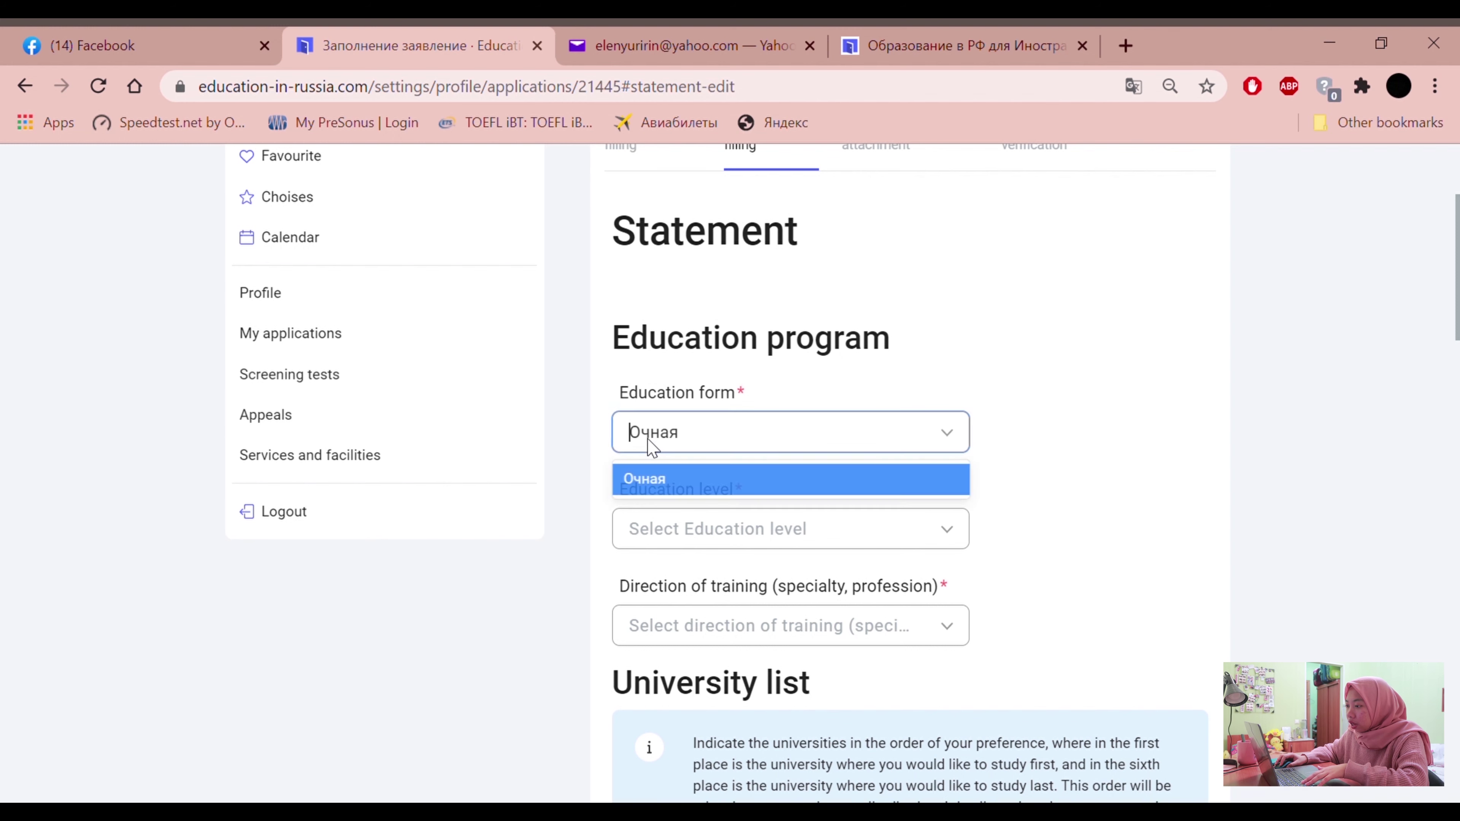
pyautogui.click(1130, 347)
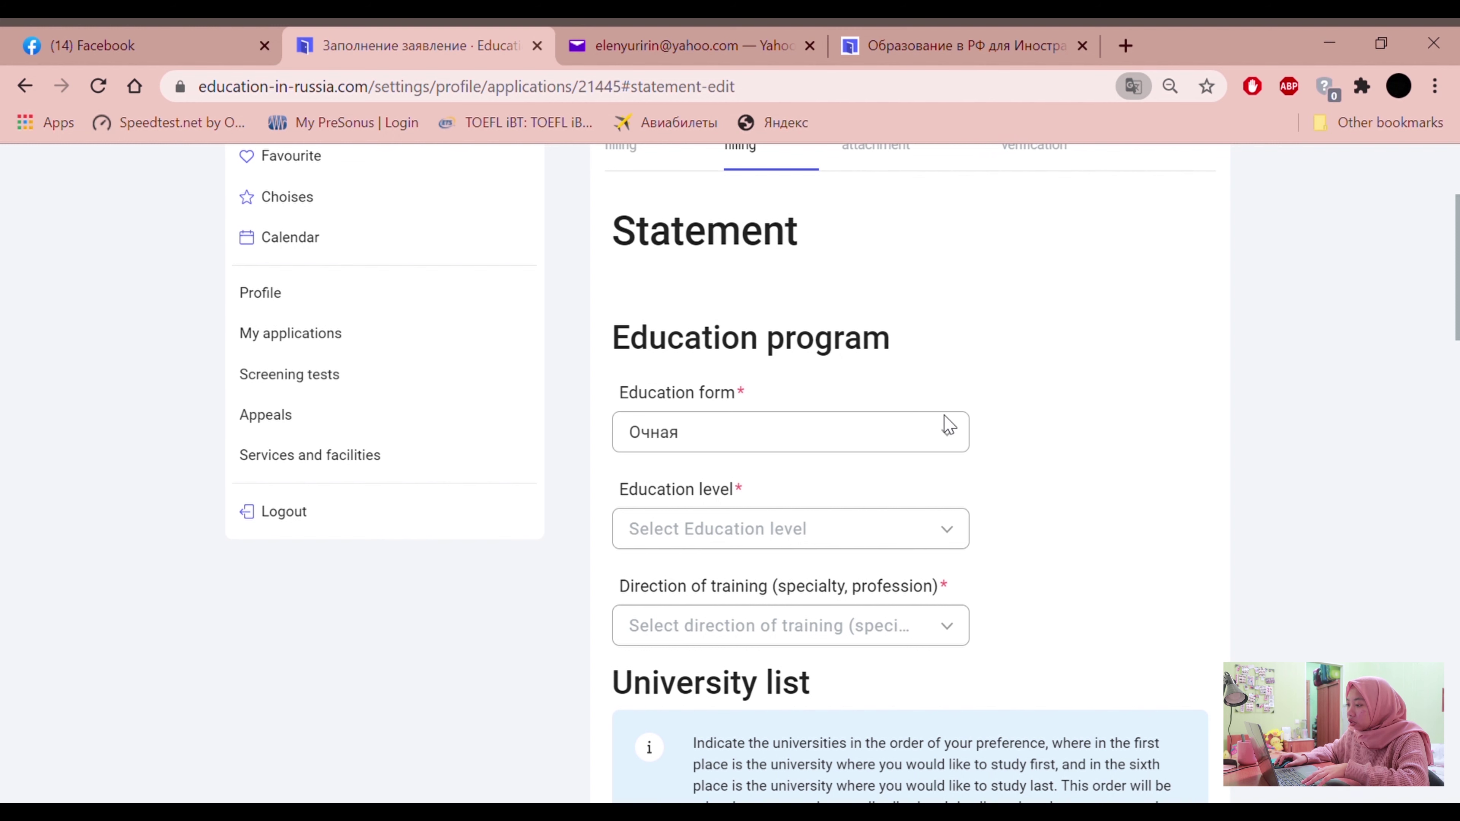
pyautogui.click(964, 425)
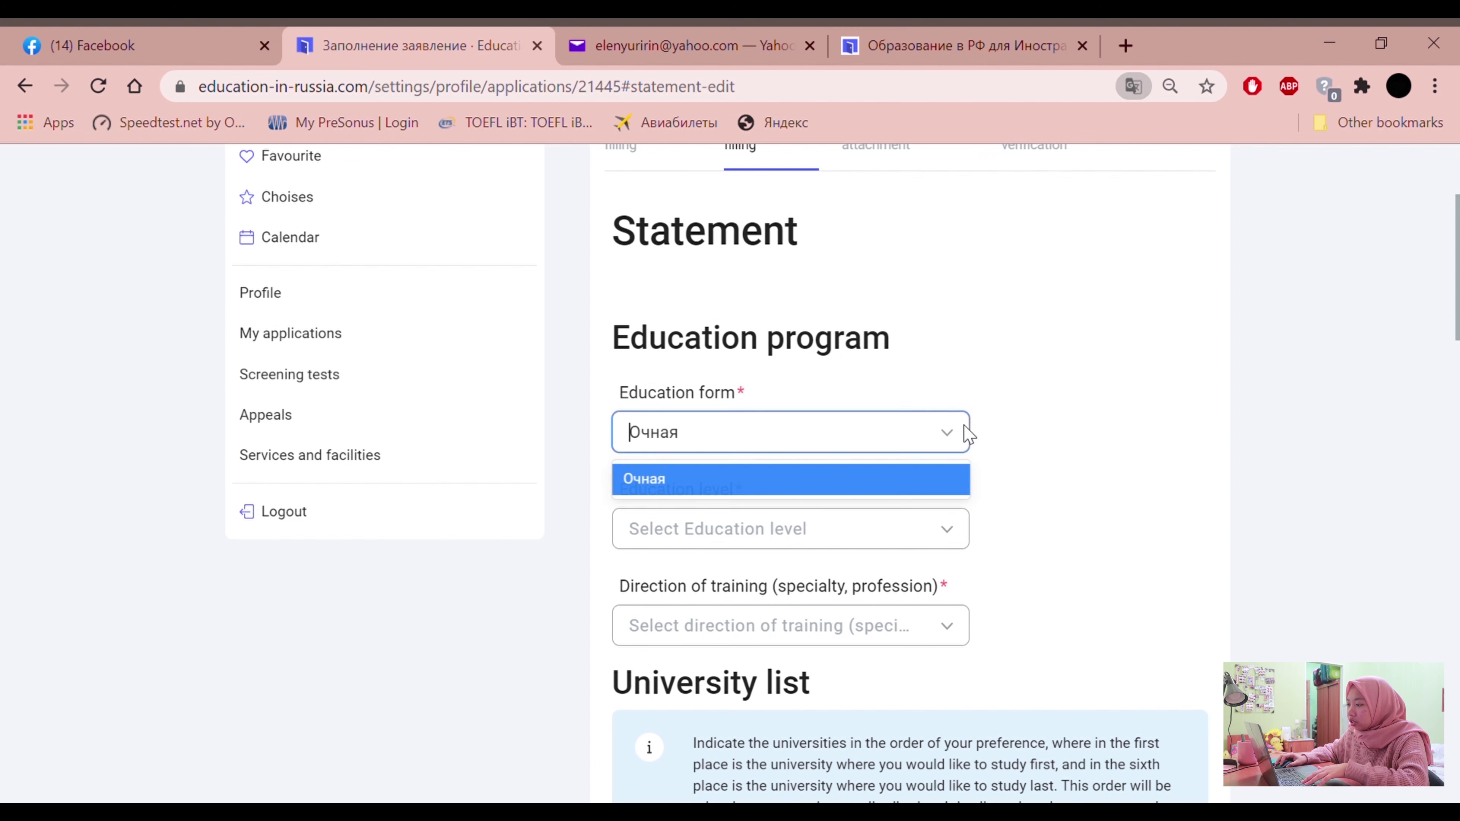
pyautogui.click(667, 480)
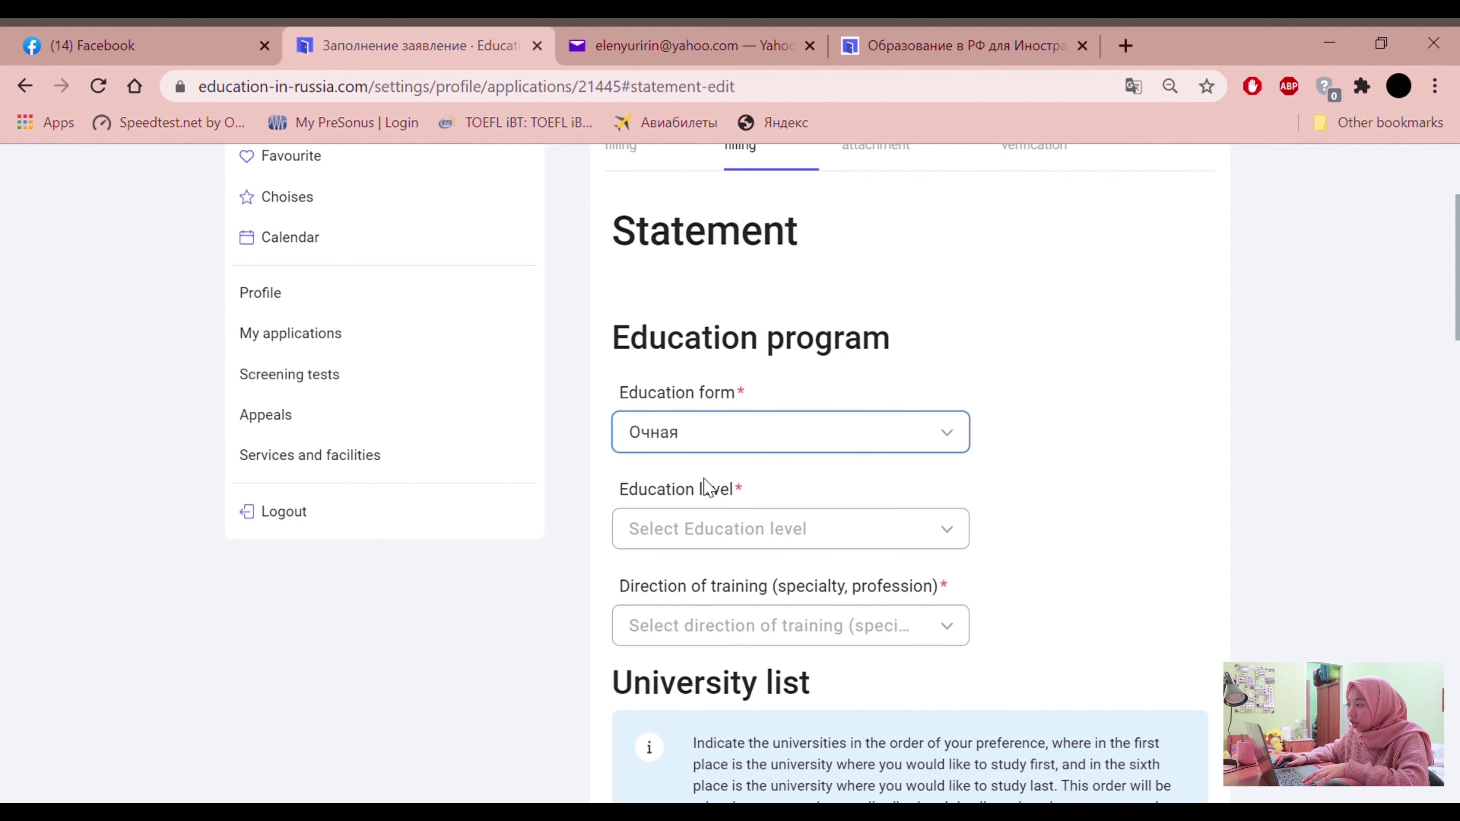
# Translate the Statement page into English with Chrome's translation offer
pyautogui.click(698, 446)
pyautogui.click(1017, 407)
pyautogui.click(1134, 86)
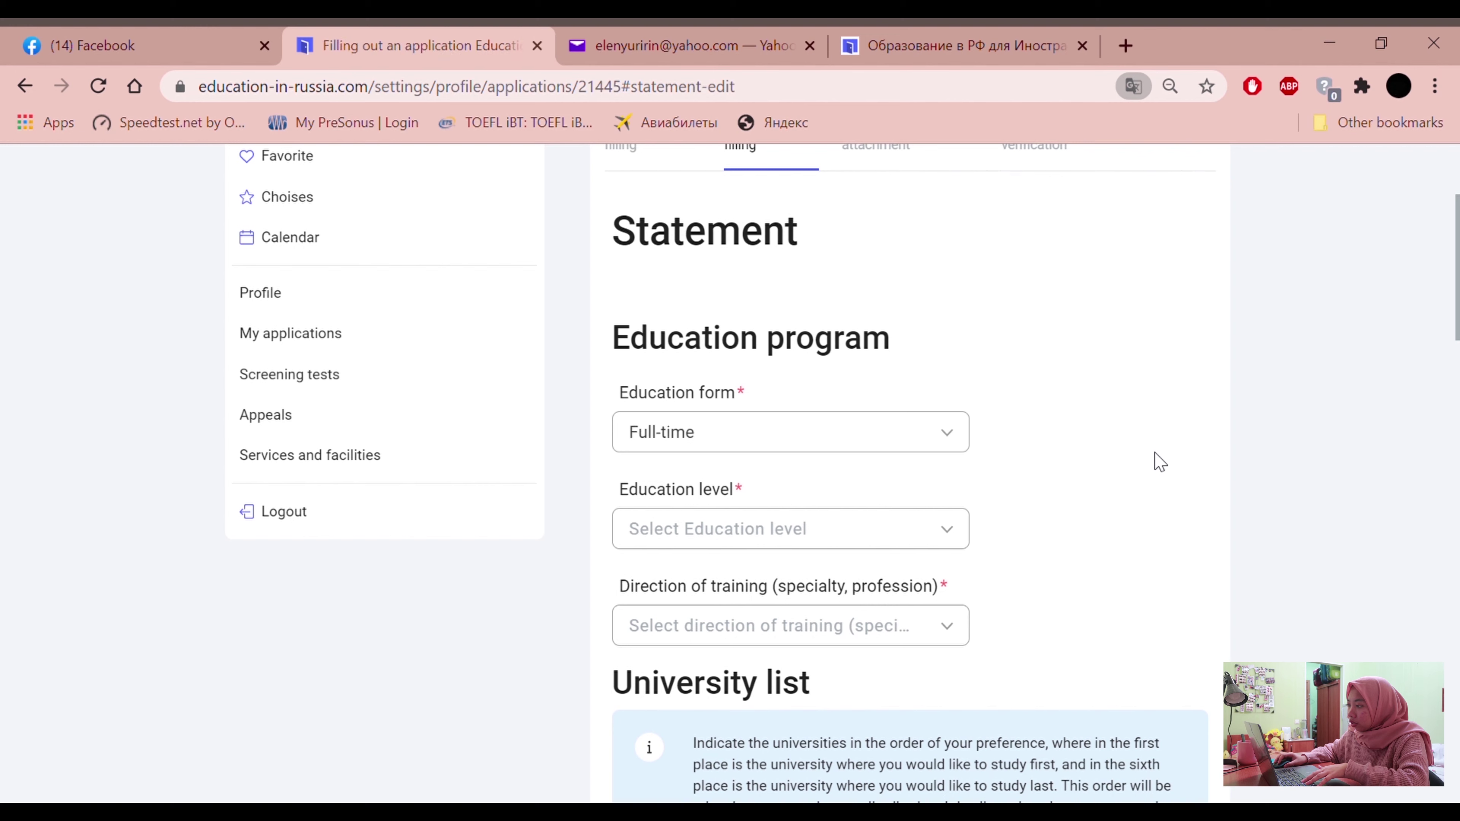
pyautogui.scroll(-2, 987, 405)
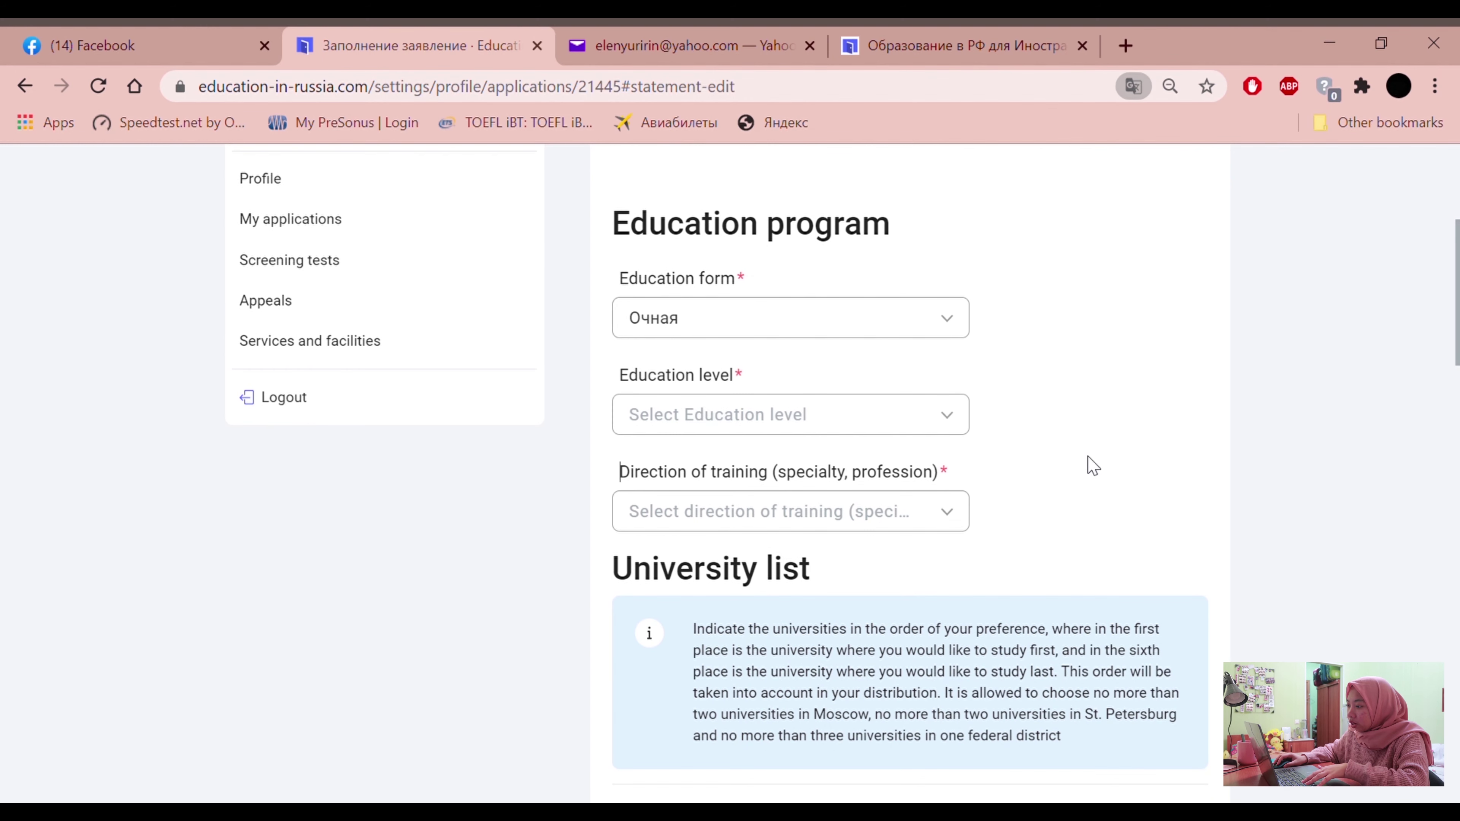
# Set the education level to Undergraduate
pyautogui.click(922, 426)
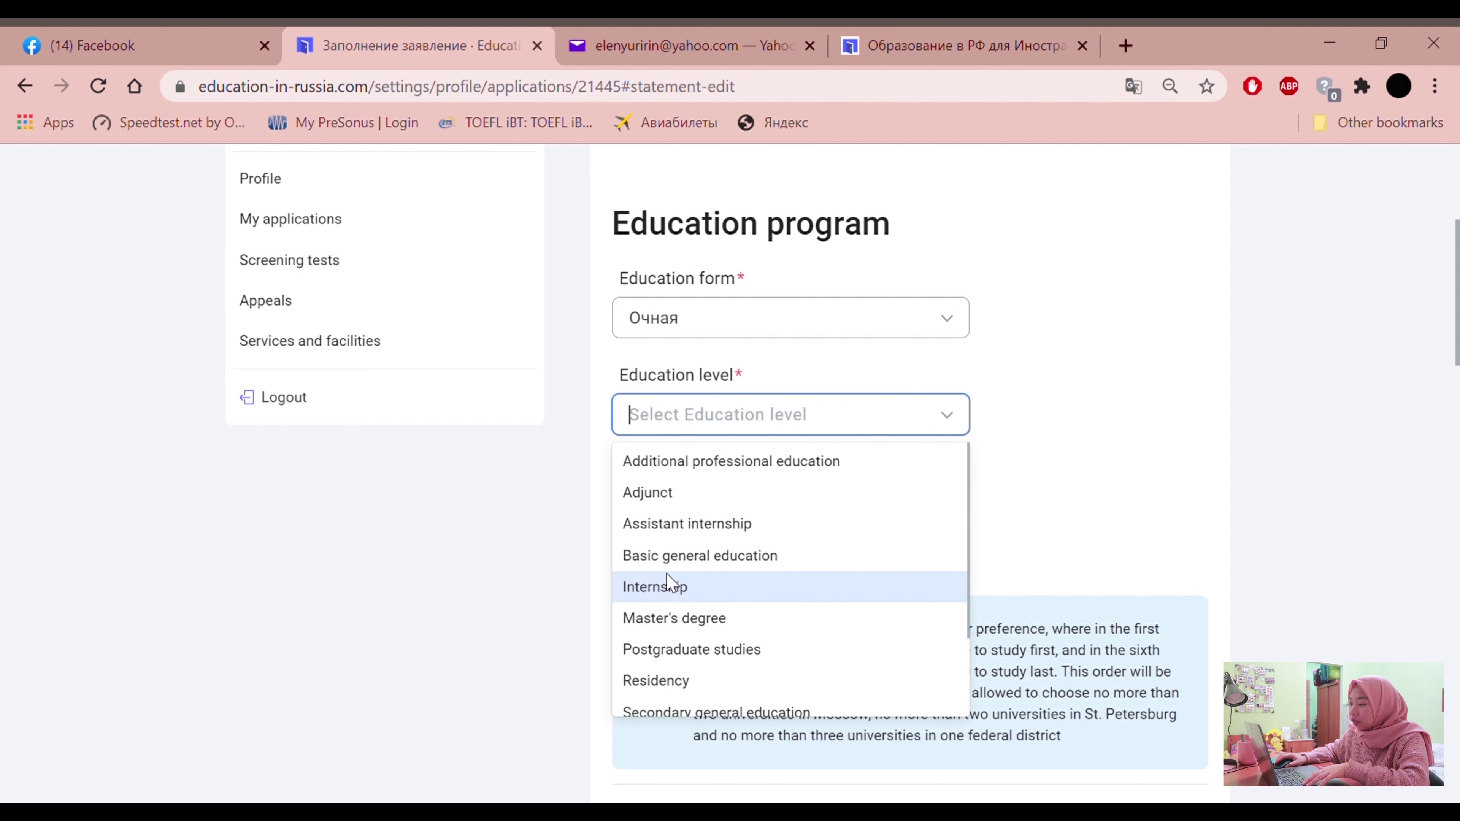
pyautogui.scroll(-2, 688, 589)
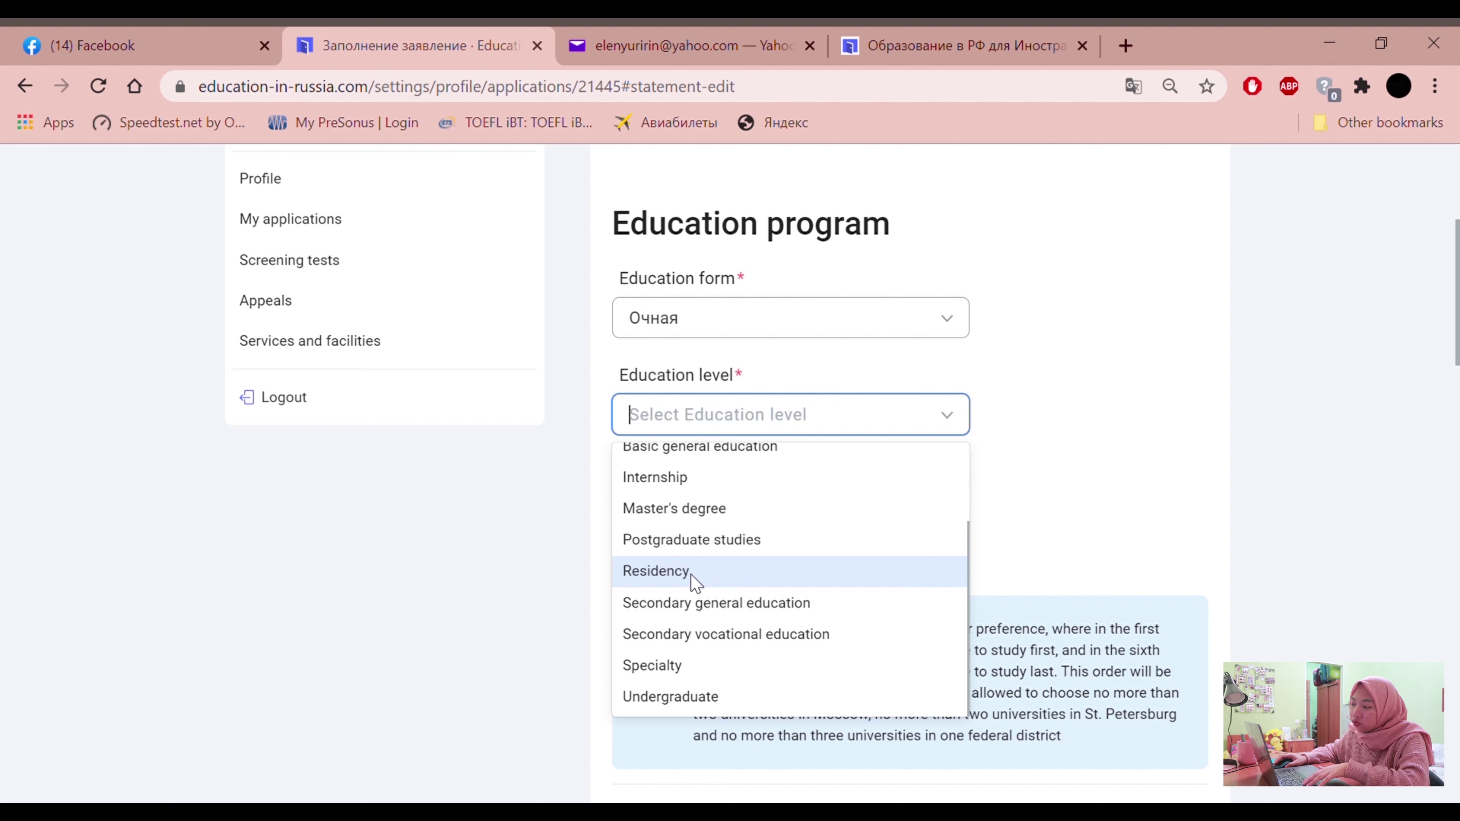
pyautogui.click(689, 703)
pyautogui.click(674, 414)
pyautogui.scroll(-2, 655, 662)
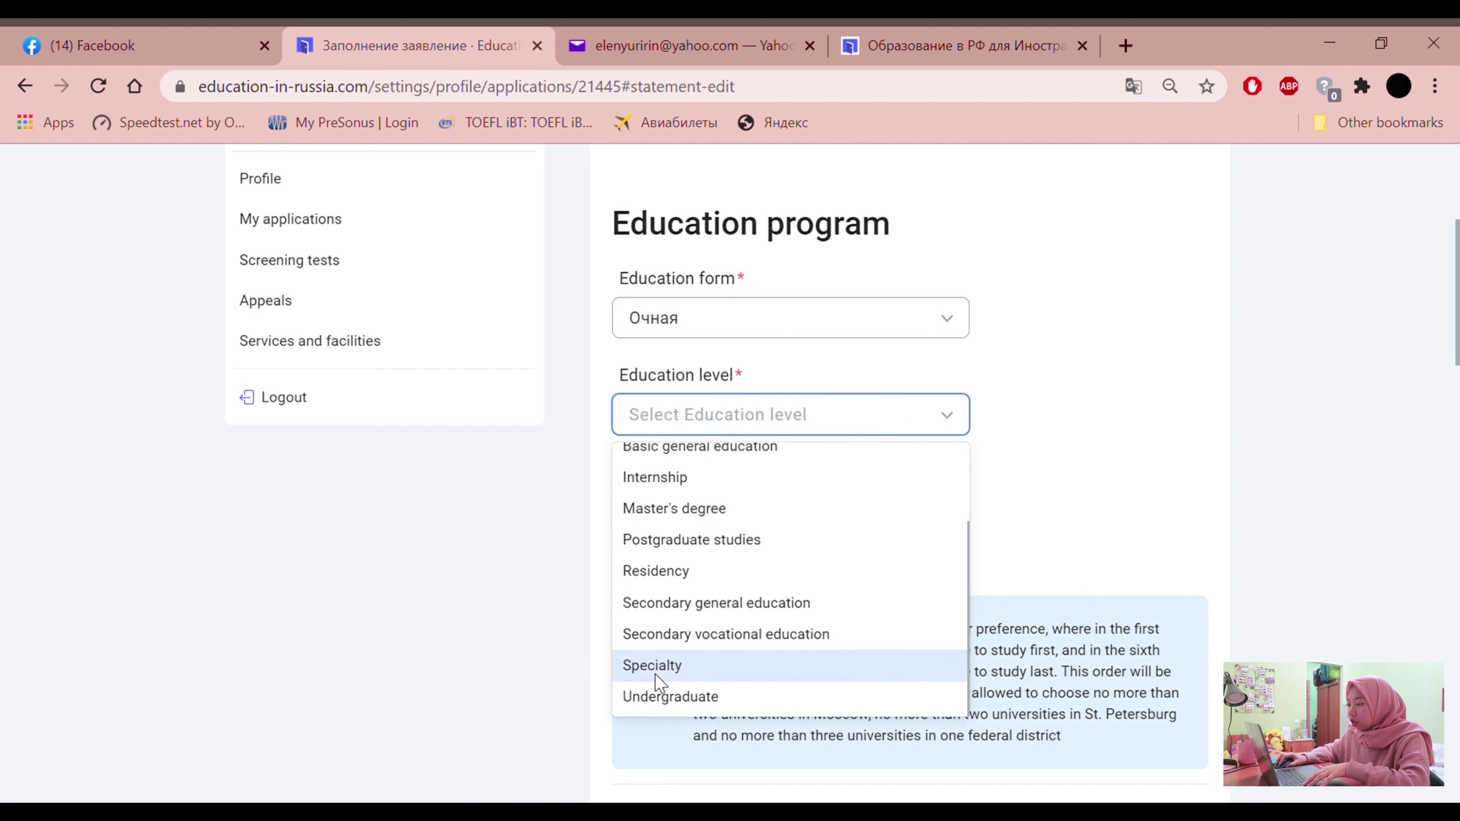
pyautogui.click(667, 696)
pyautogui.scroll(-2, 592, 534)
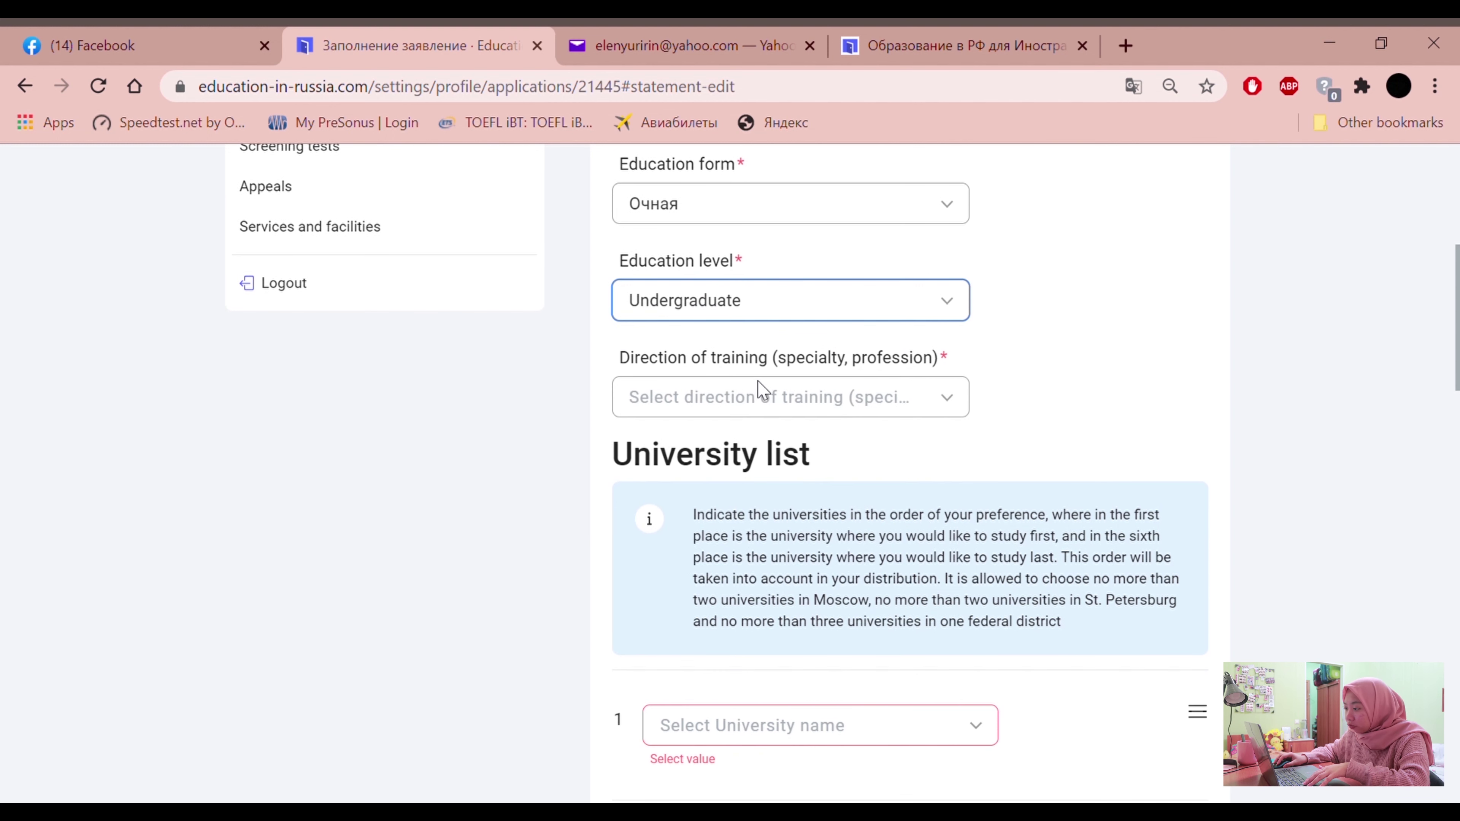
# Set the direction of training to 09.03.02 Information systems and technologies
pyautogui.click(802, 413)
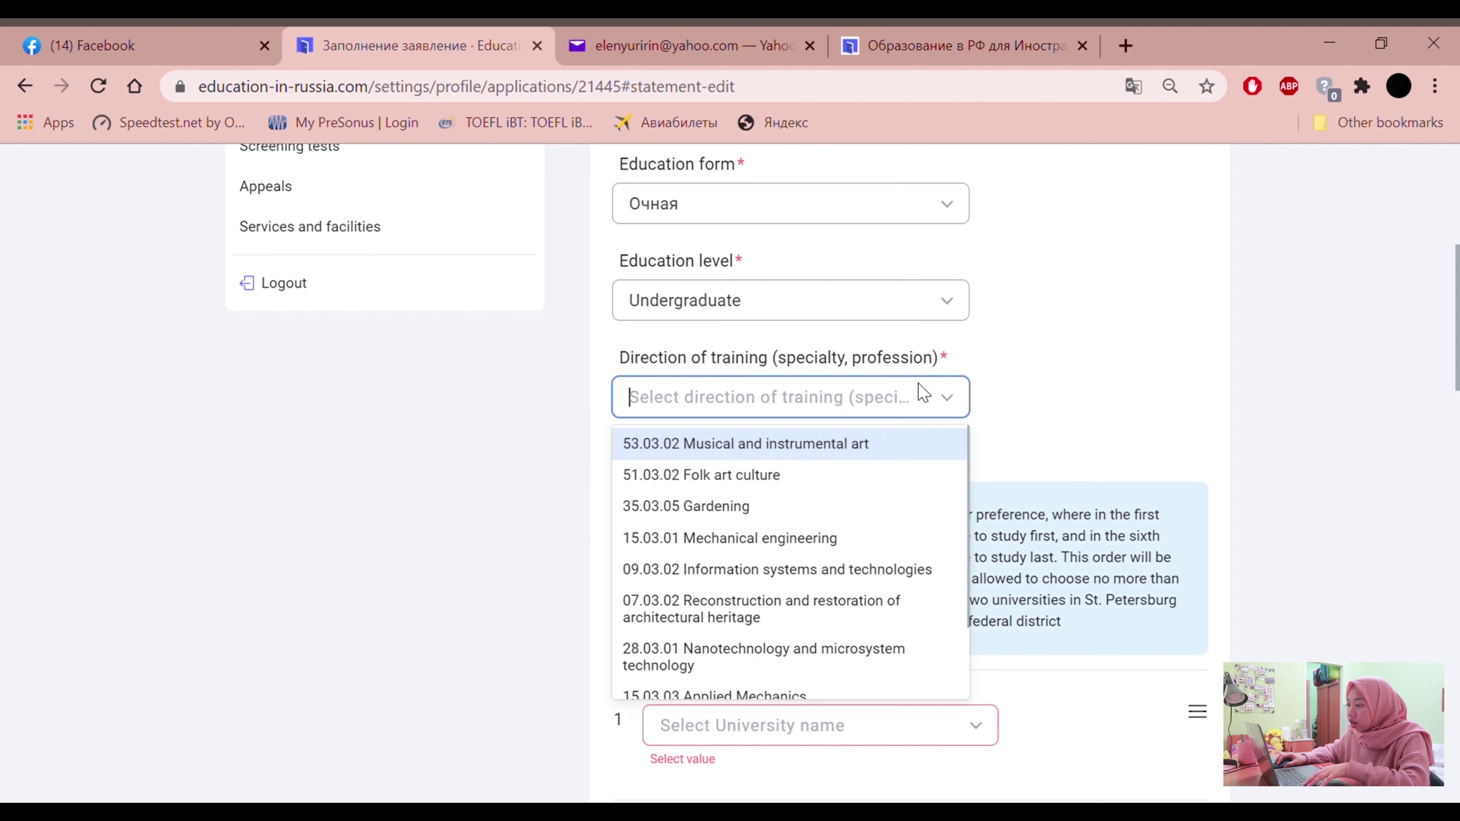
pyautogui.scroll(-2, 713, 454)
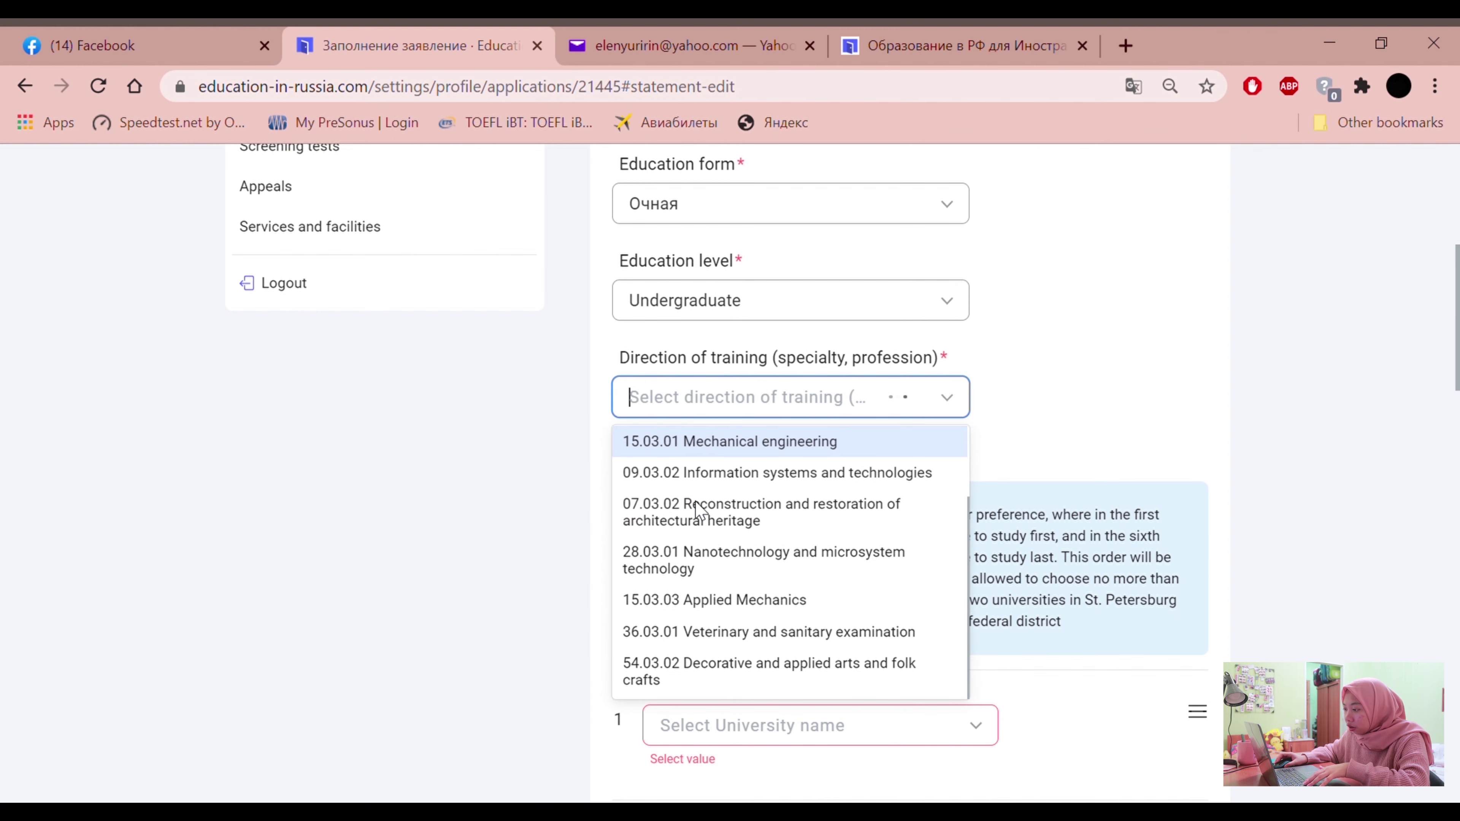
pyautogui.scroll(2, 710, 620)
pyautogui.scroll(-4, 719, 604)
pyautogui.scroll(-3, 726, 584)
pyautogui.scroll(5, 725, 583)
pyautogui.scroll(5, 726, 583)
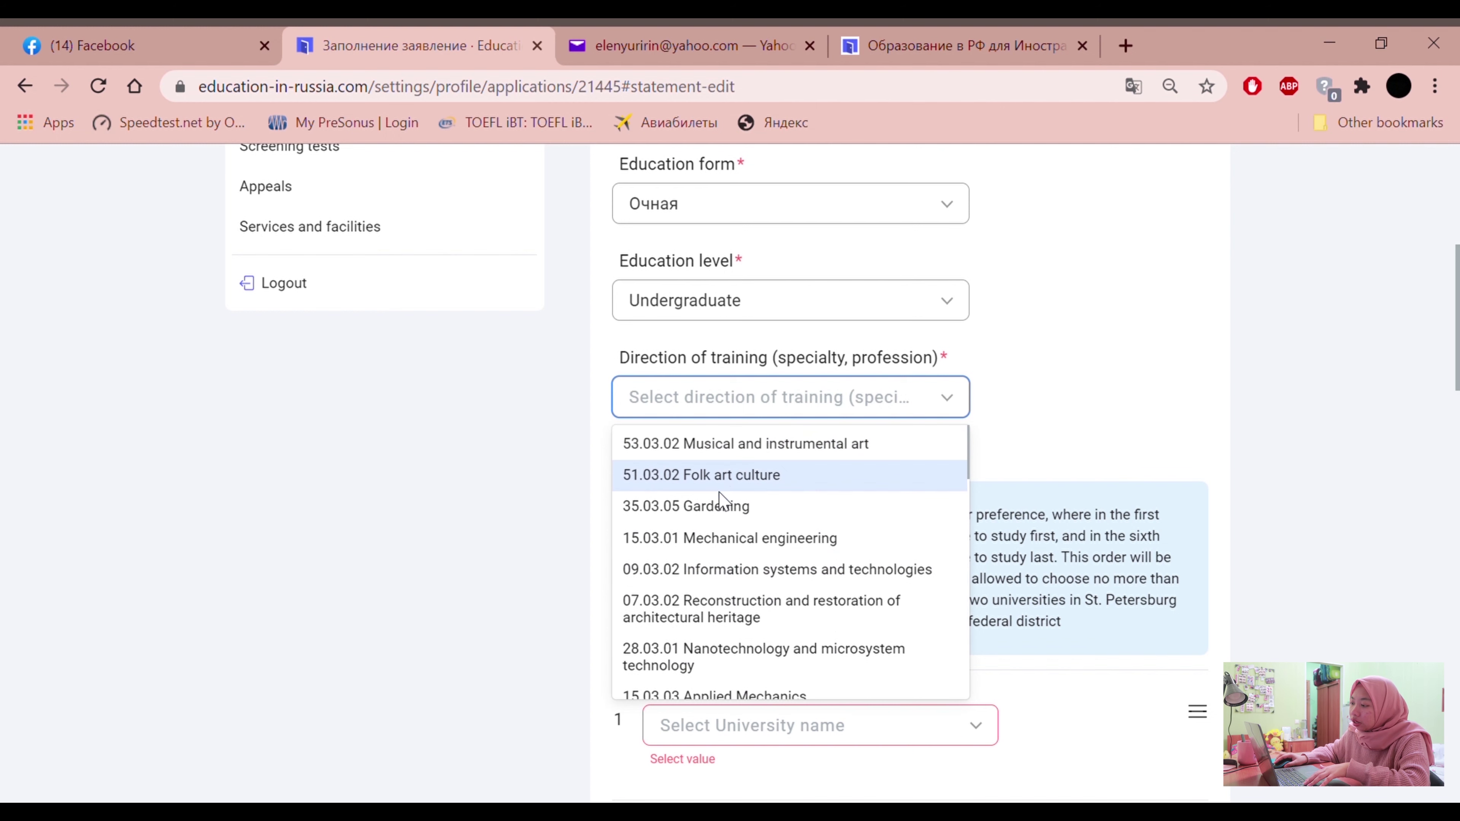
pyautogui.scroll(-3, 734, 601)
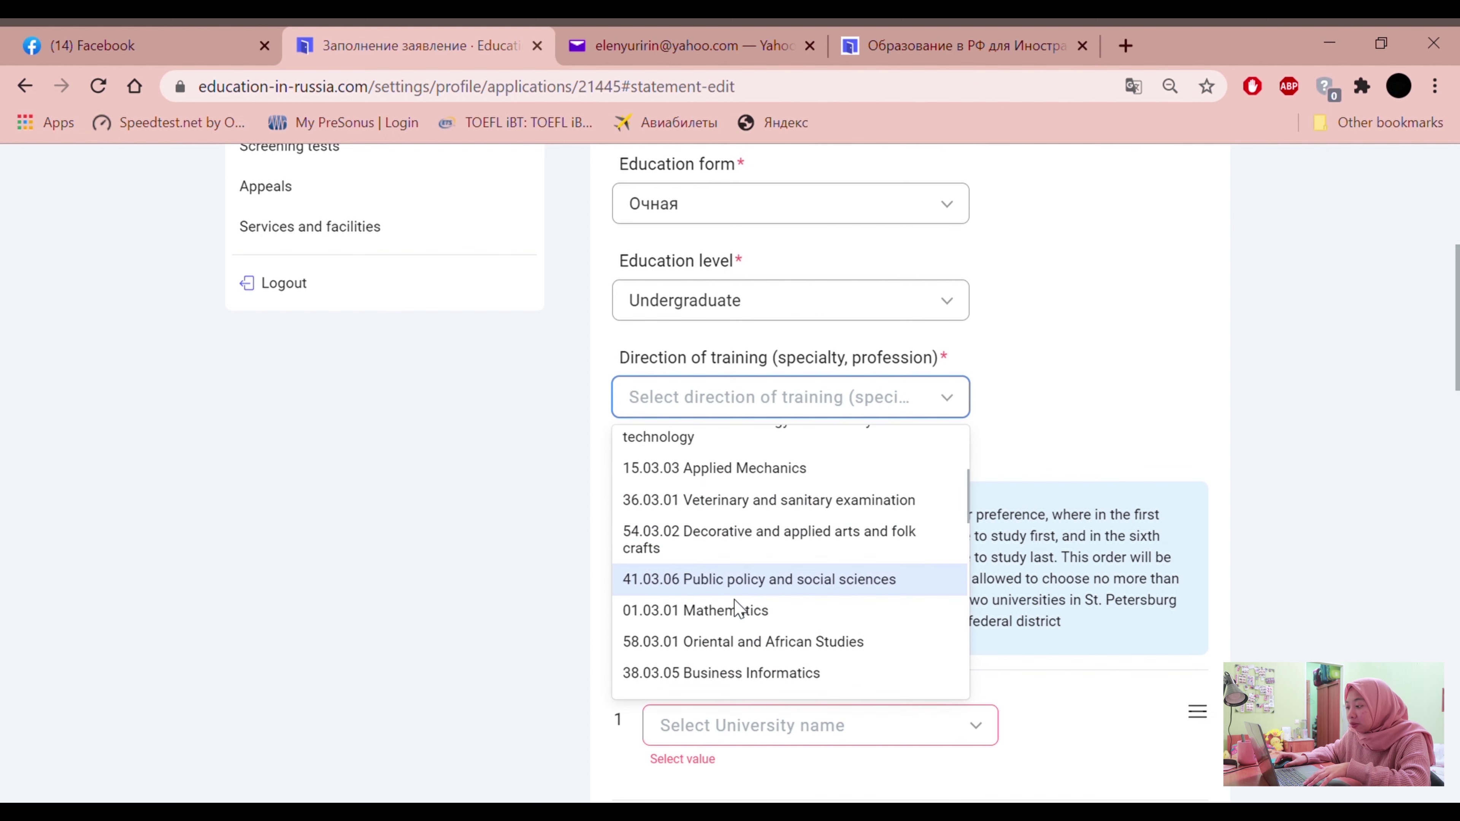
pyautogui.scroll(-2, 726, 633)
pyautogui.scroll(2, 713, 535)
pyautogui.scroll(-5, 723, 526)
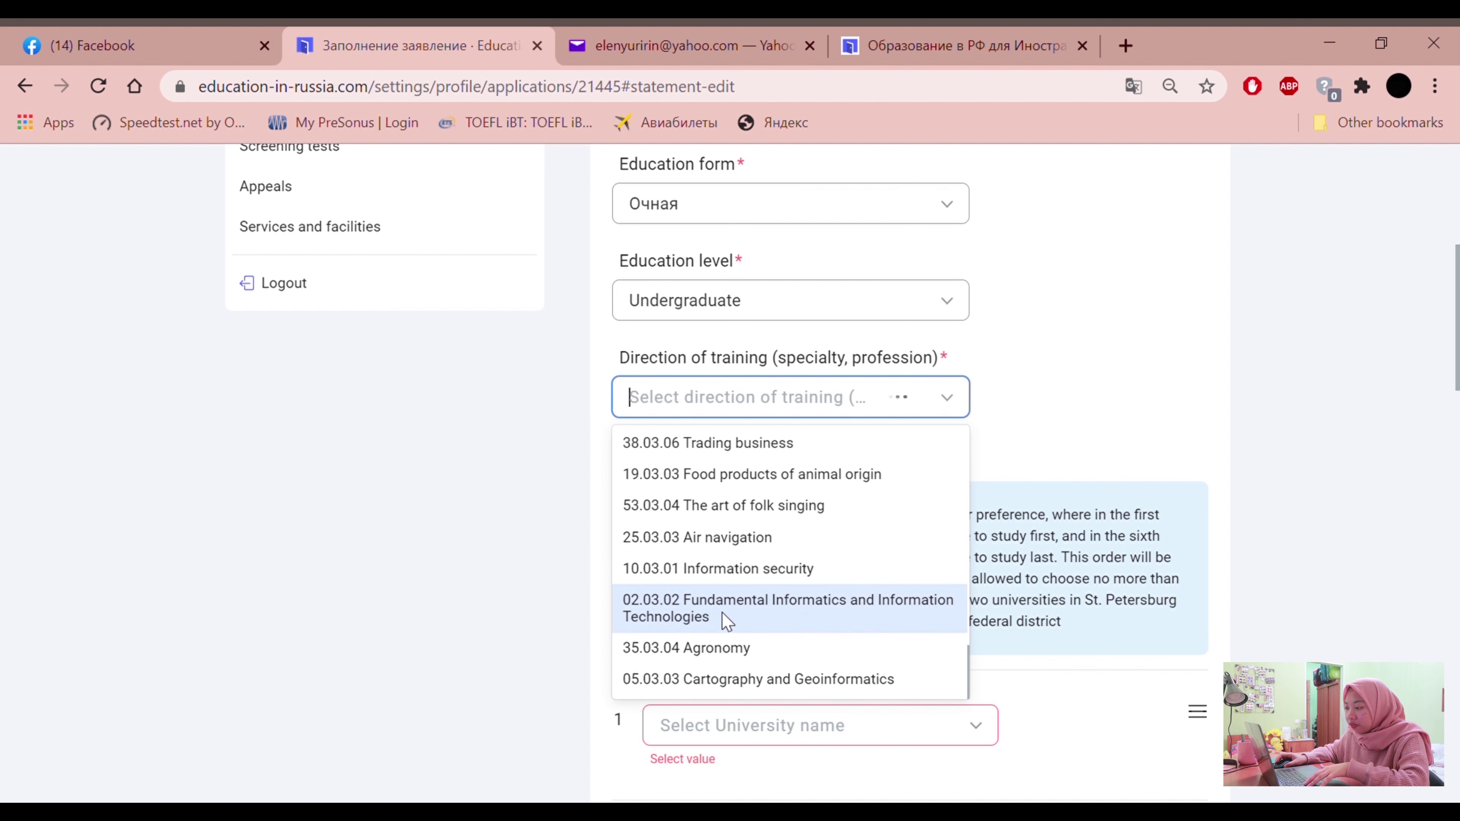
pyautogui.scroll(-3, 802, 547)
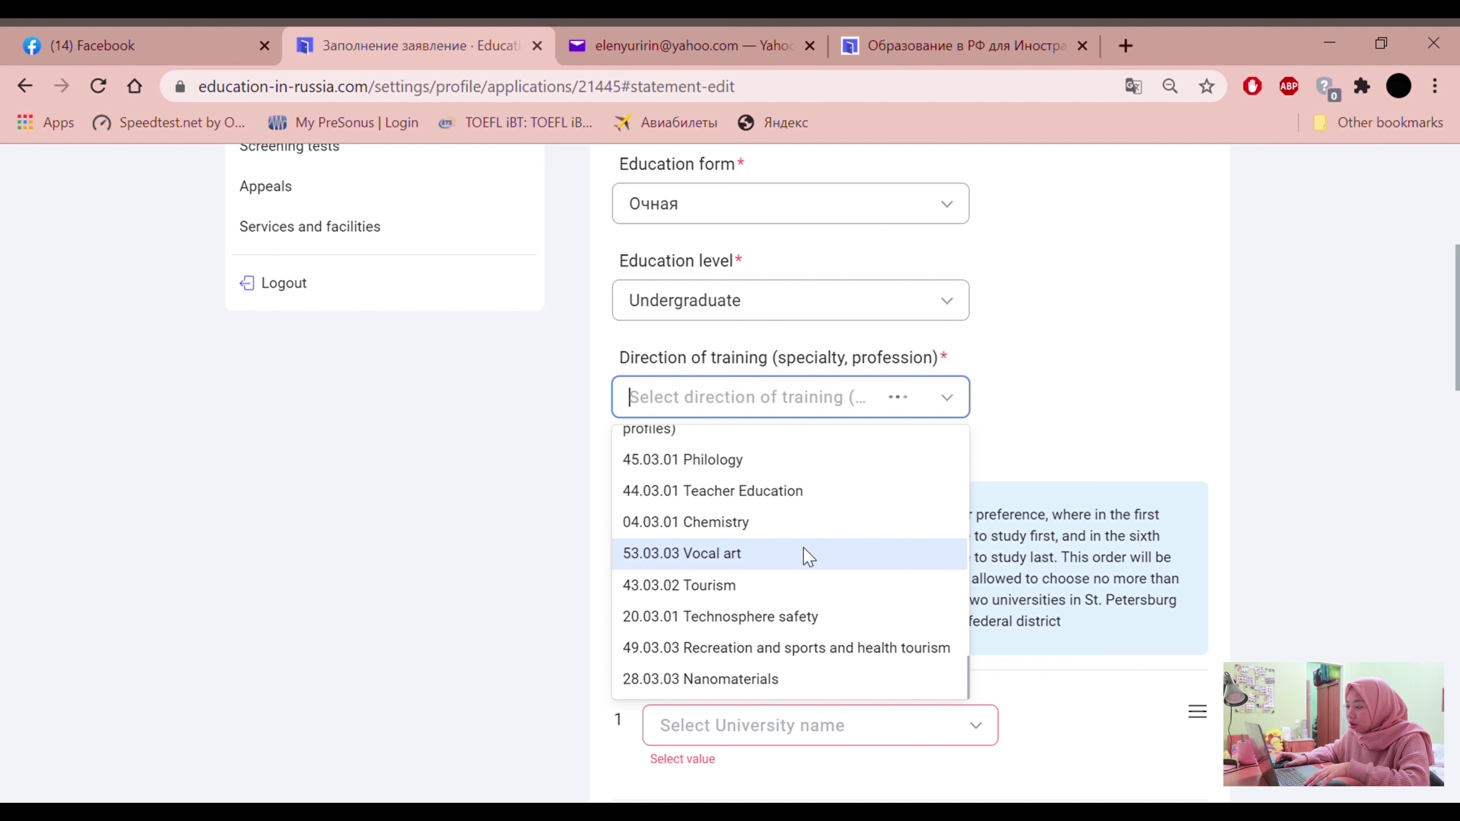
pyautogui.scroll(-10, 737, 630)
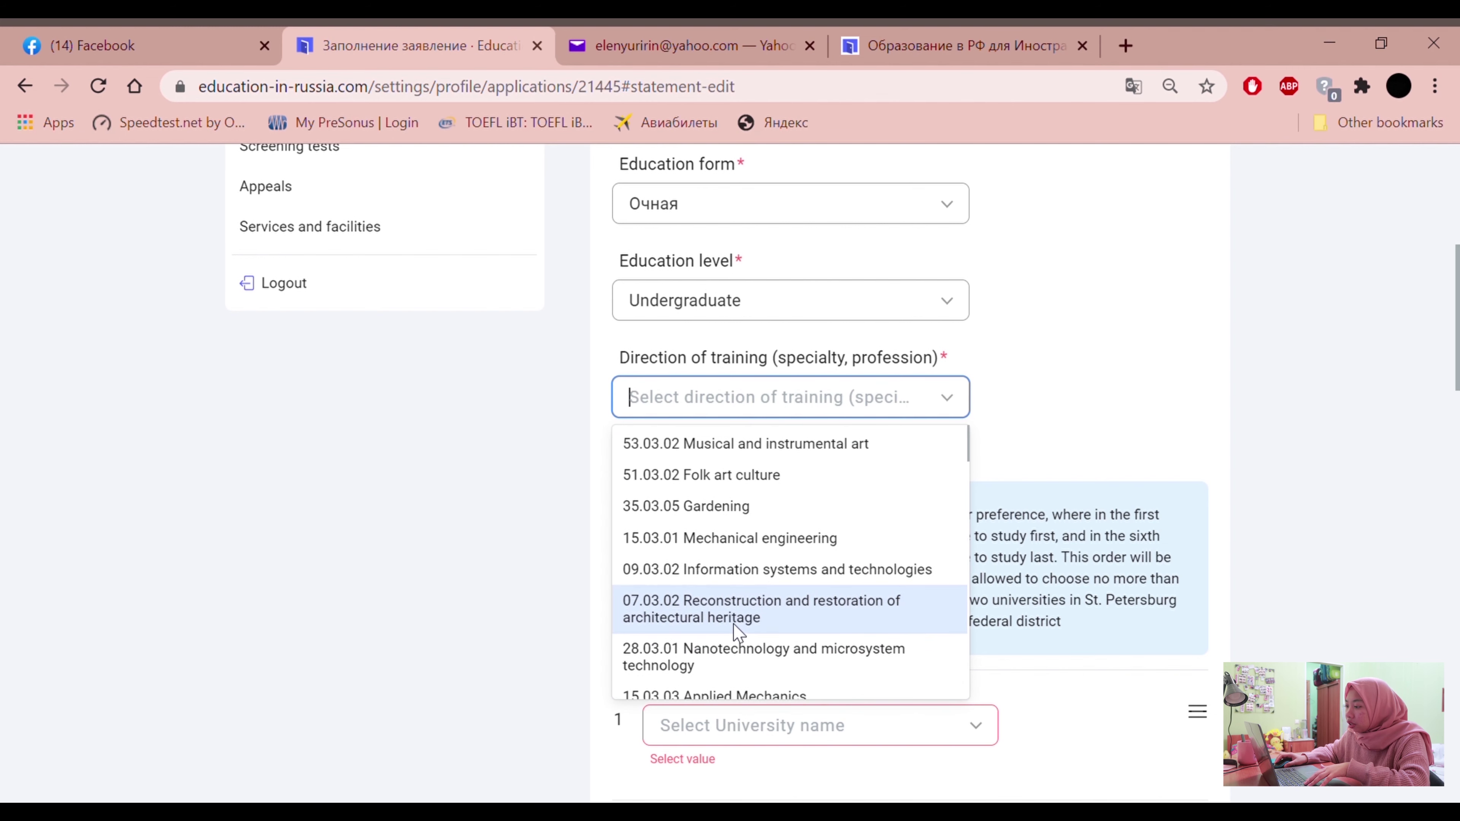
pyautogui.click(750, 581)
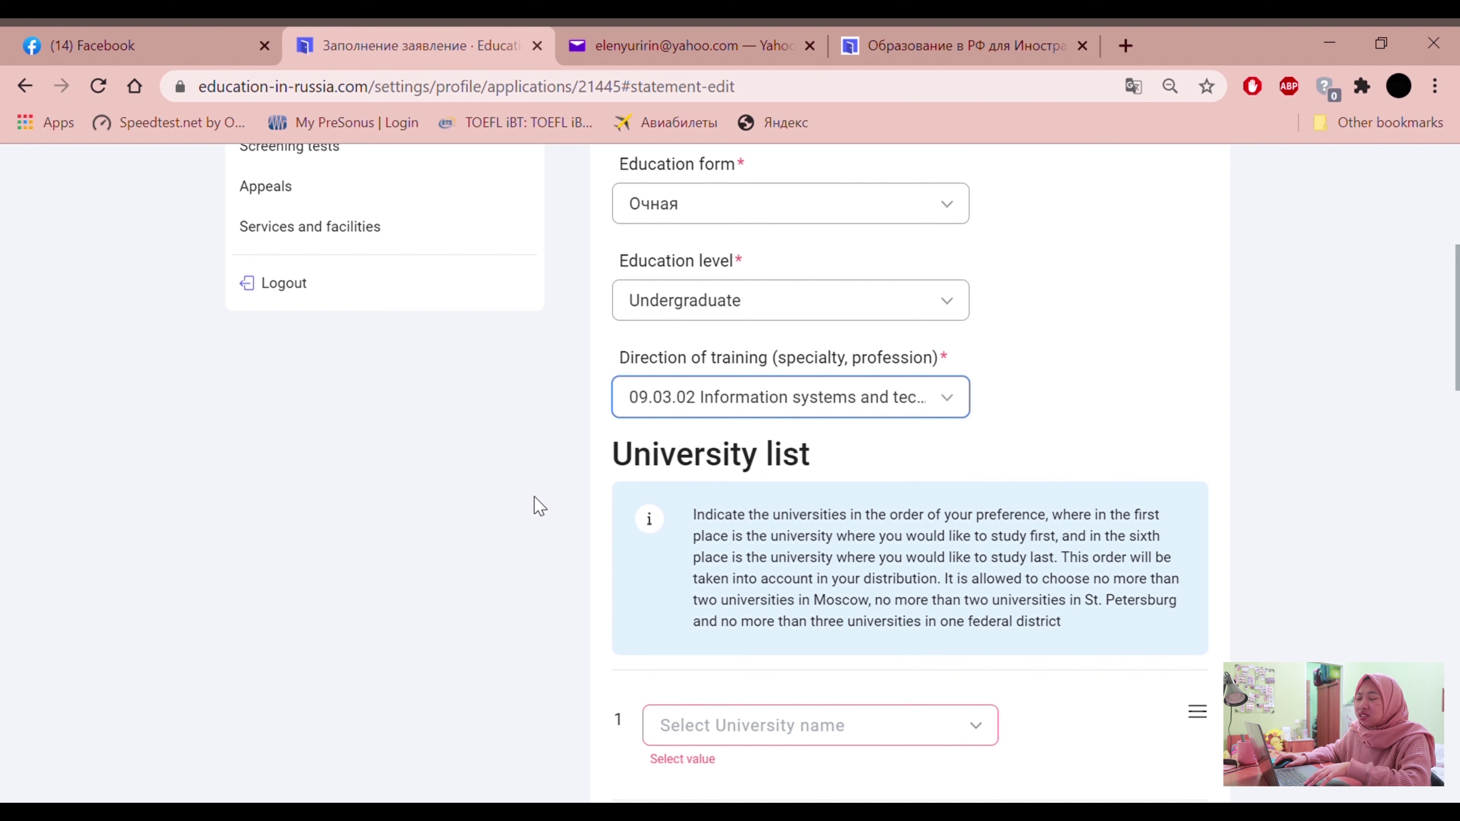
# Search 'Mos' and select Moscow Aviation Institute as University 1
pyautogui.scroll(-4, 539, 506)
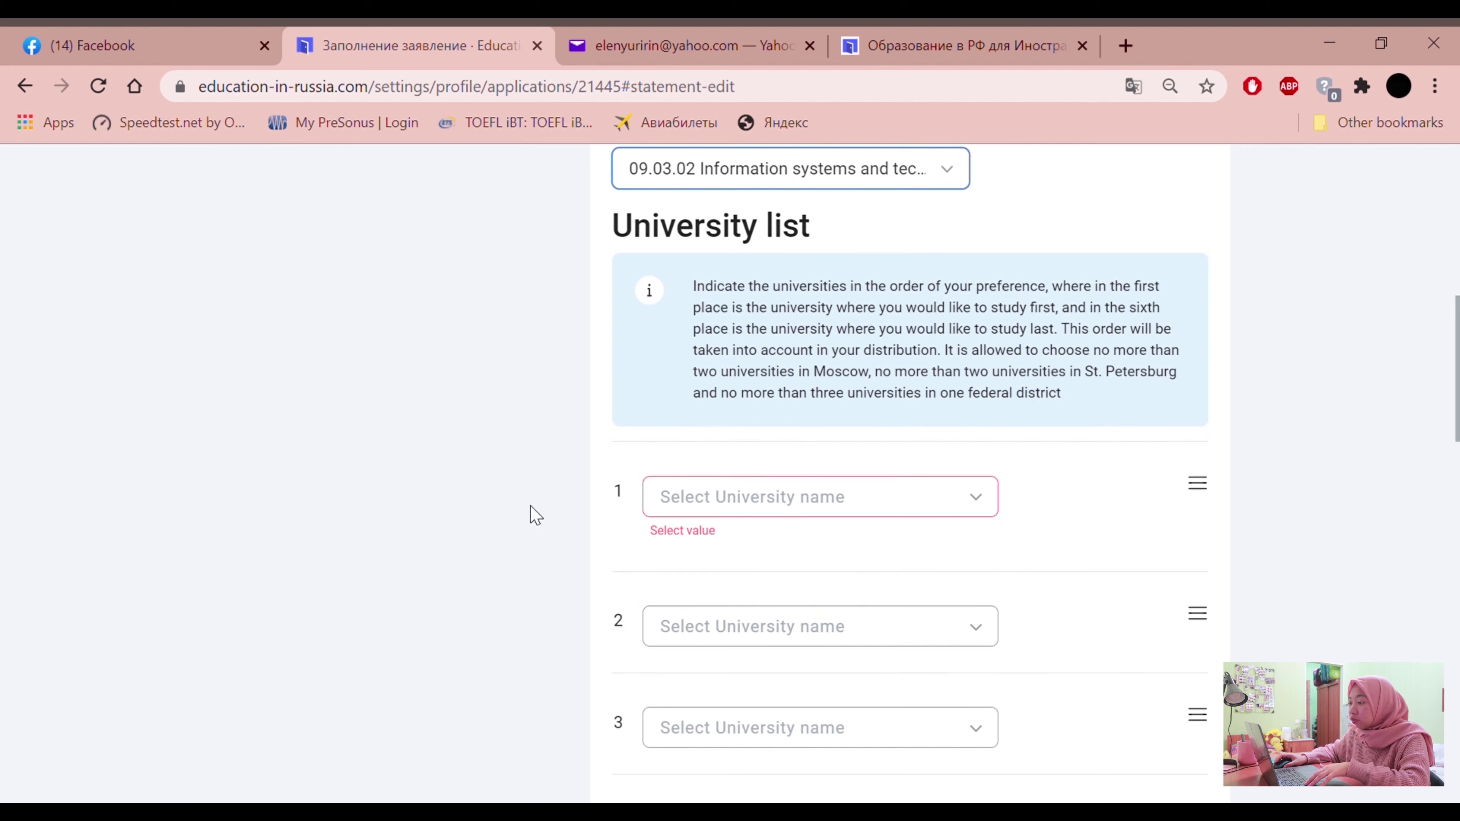
pyautogui.click(948, 498)
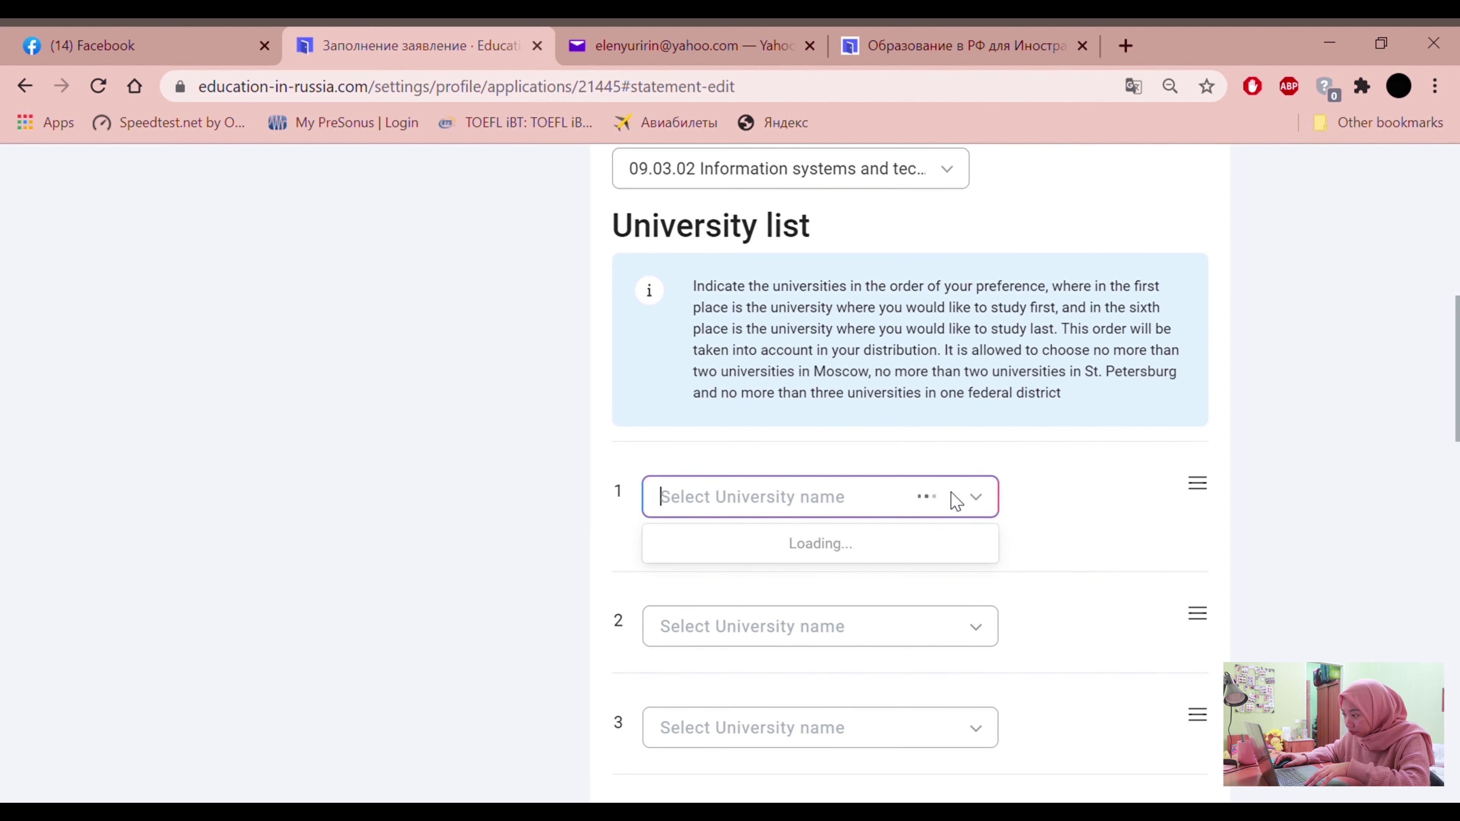
pyautogui.click(955, 501)
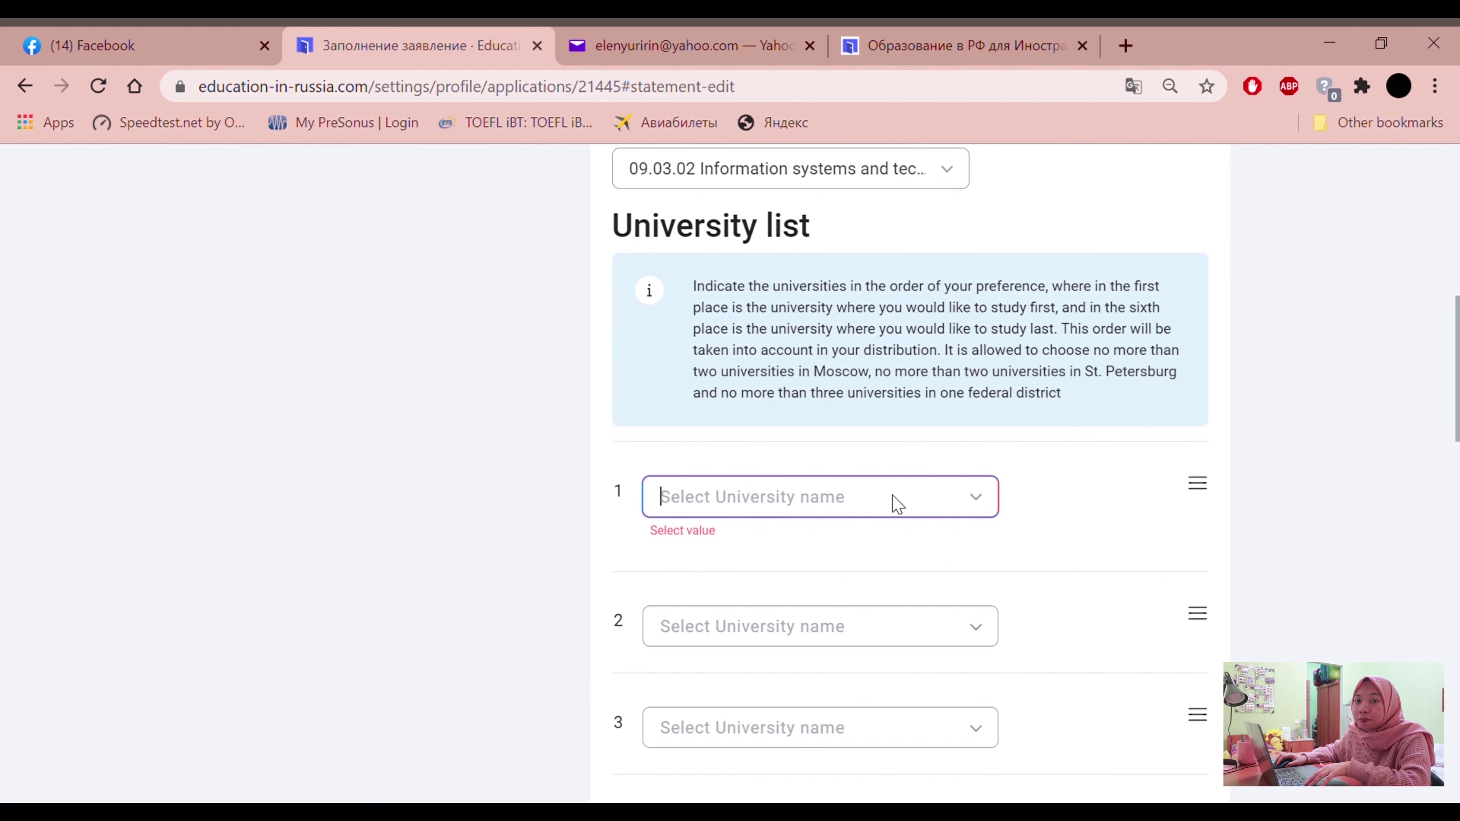
pyautogui.click(862, 506)
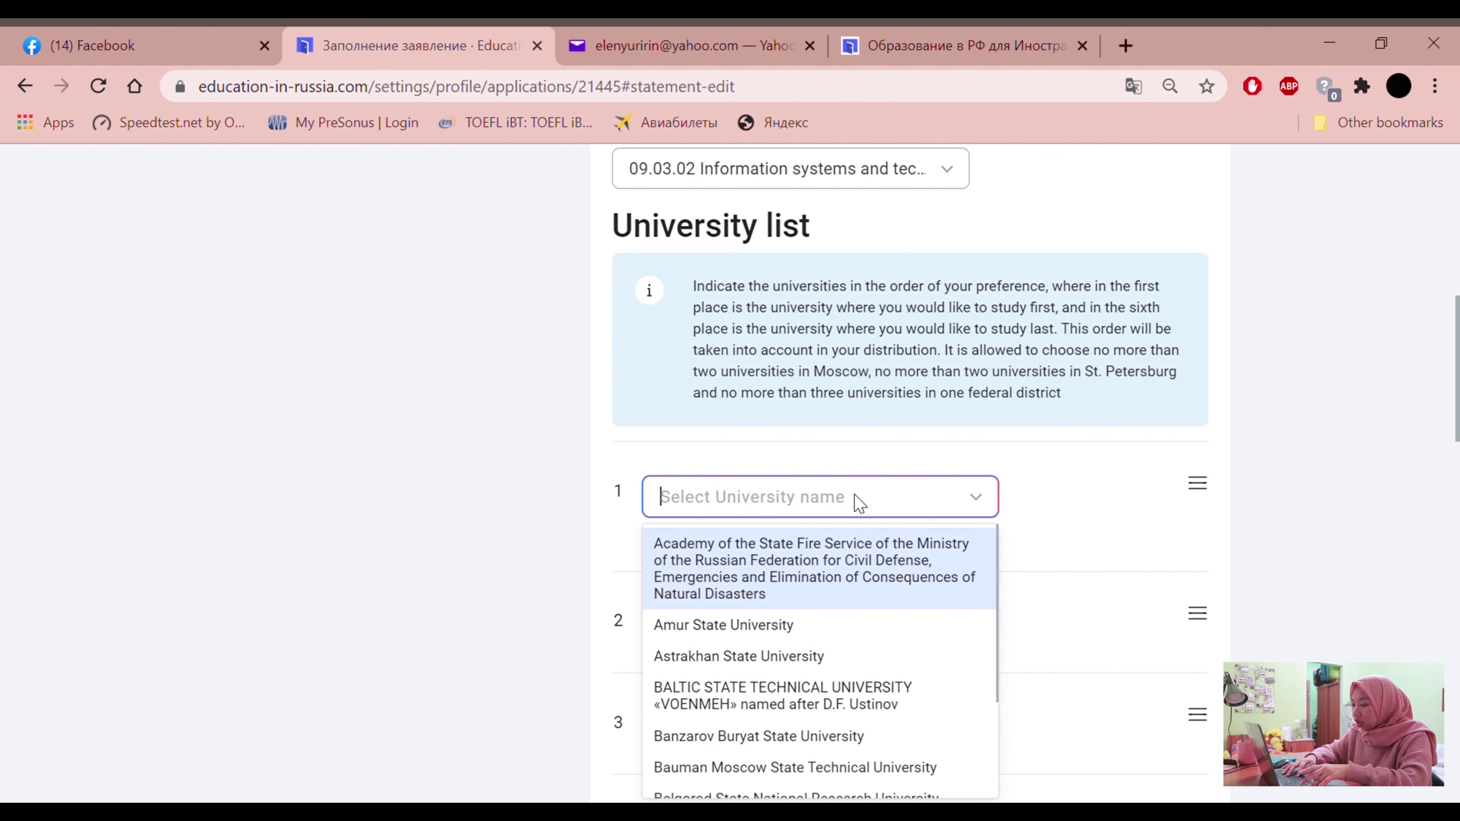
pyautogui.write('Moscow')
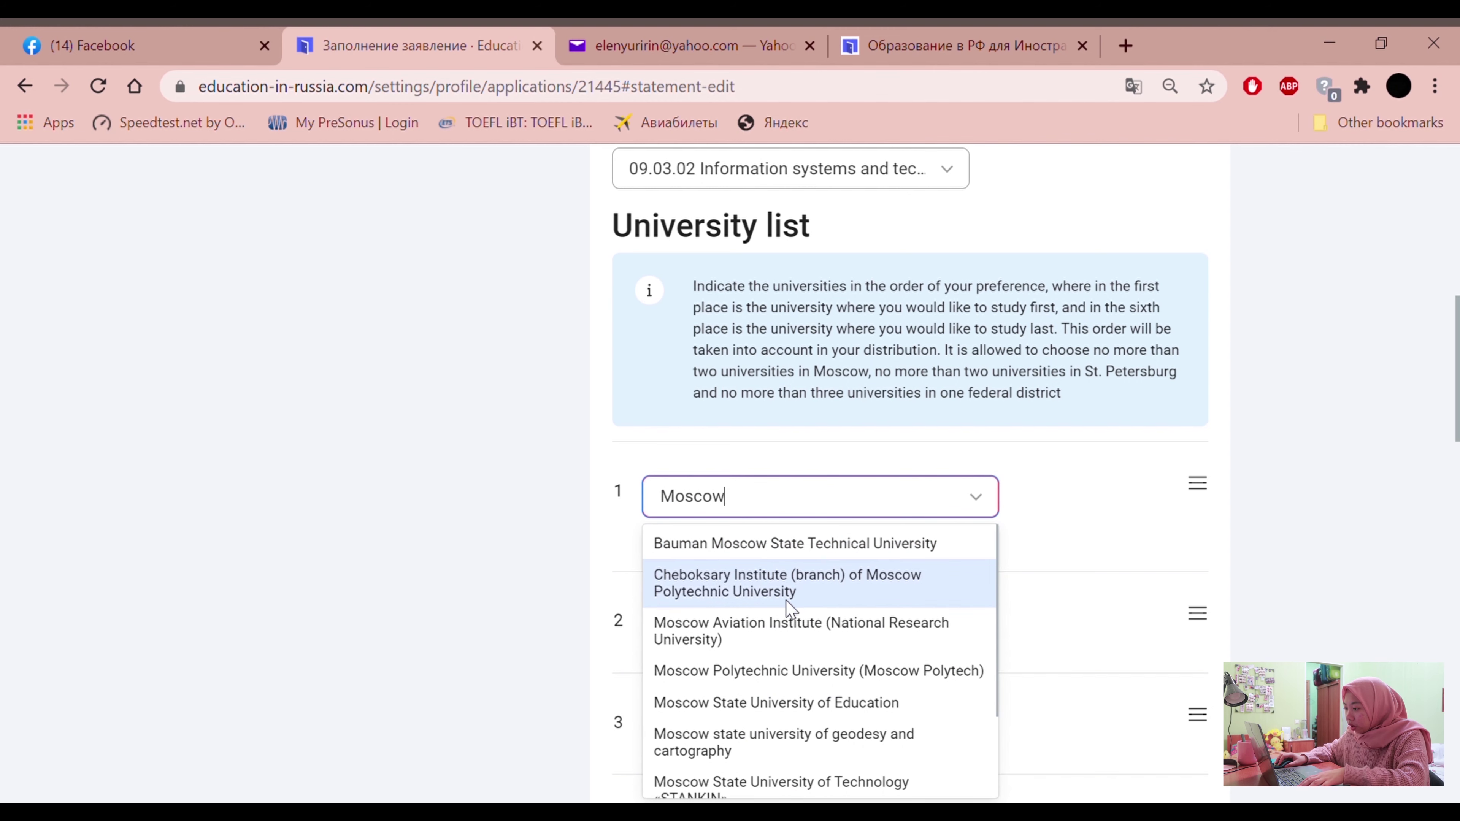
pyautogui.click(771, 633)
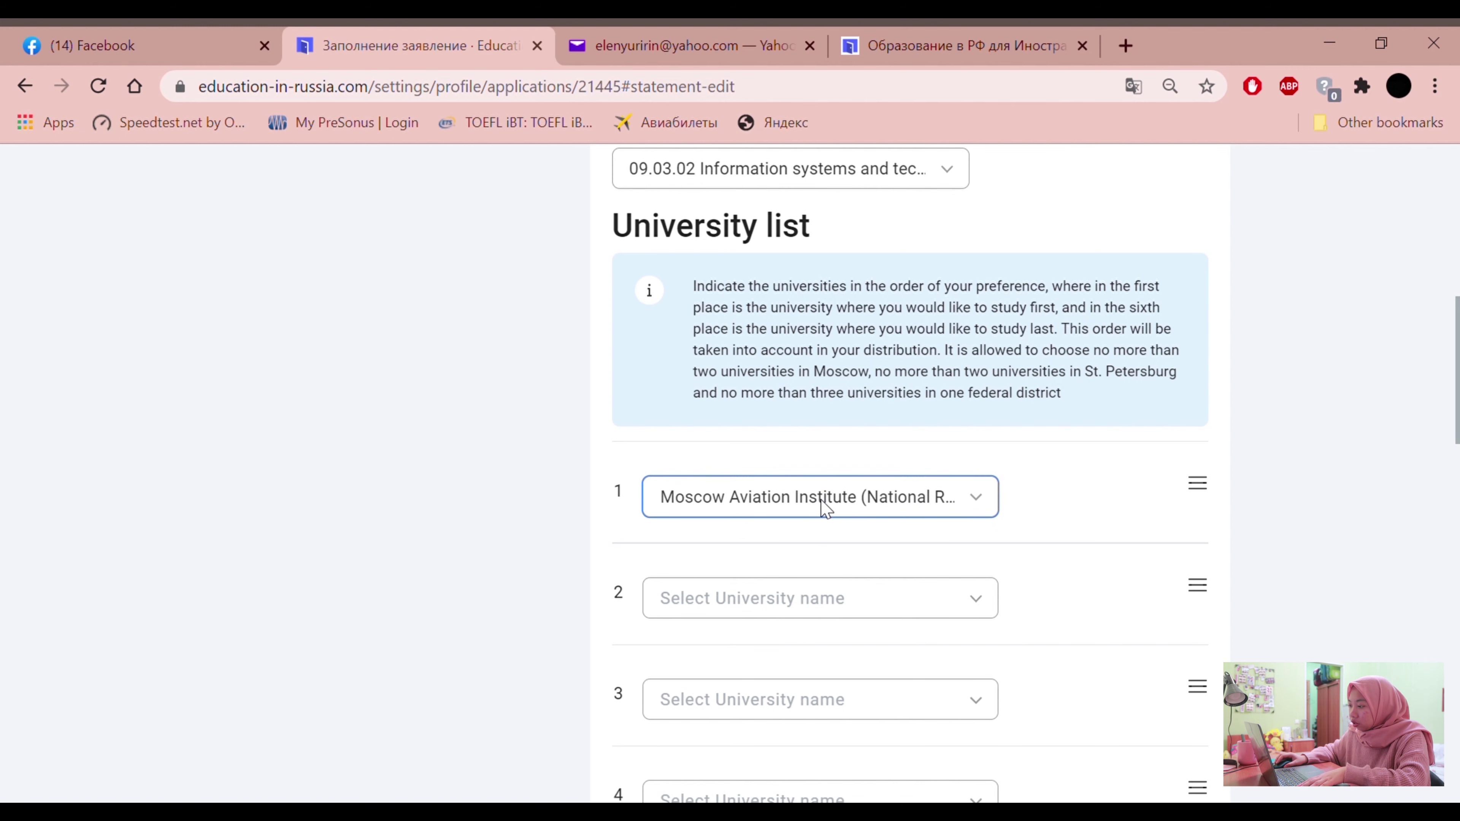
# Glance at the University 2 list, then start a 'world rank university in russia' web search
pyautogui.scroll(-4, 823, 506)
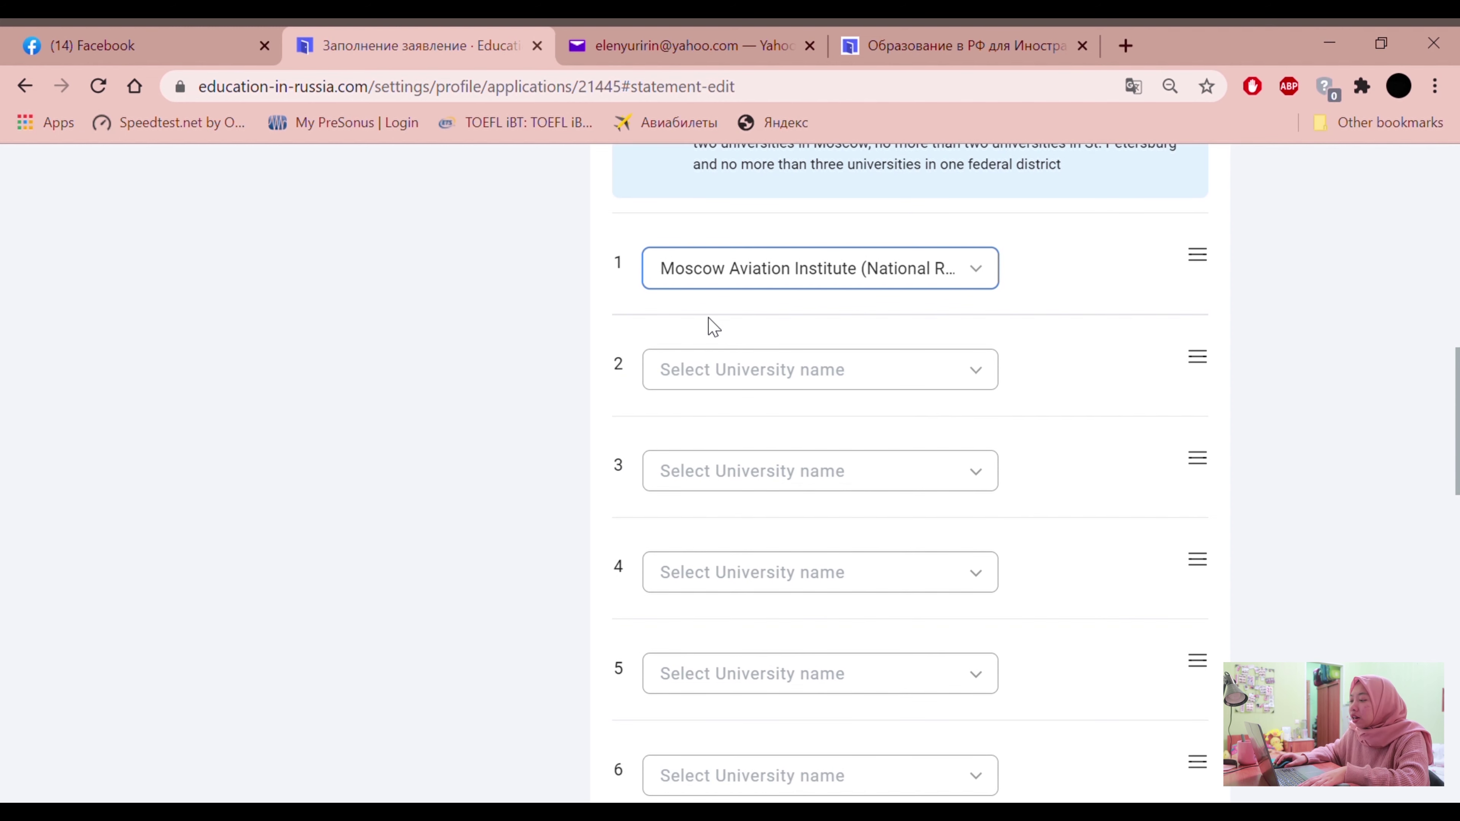
pyautogui.click(770, 384)
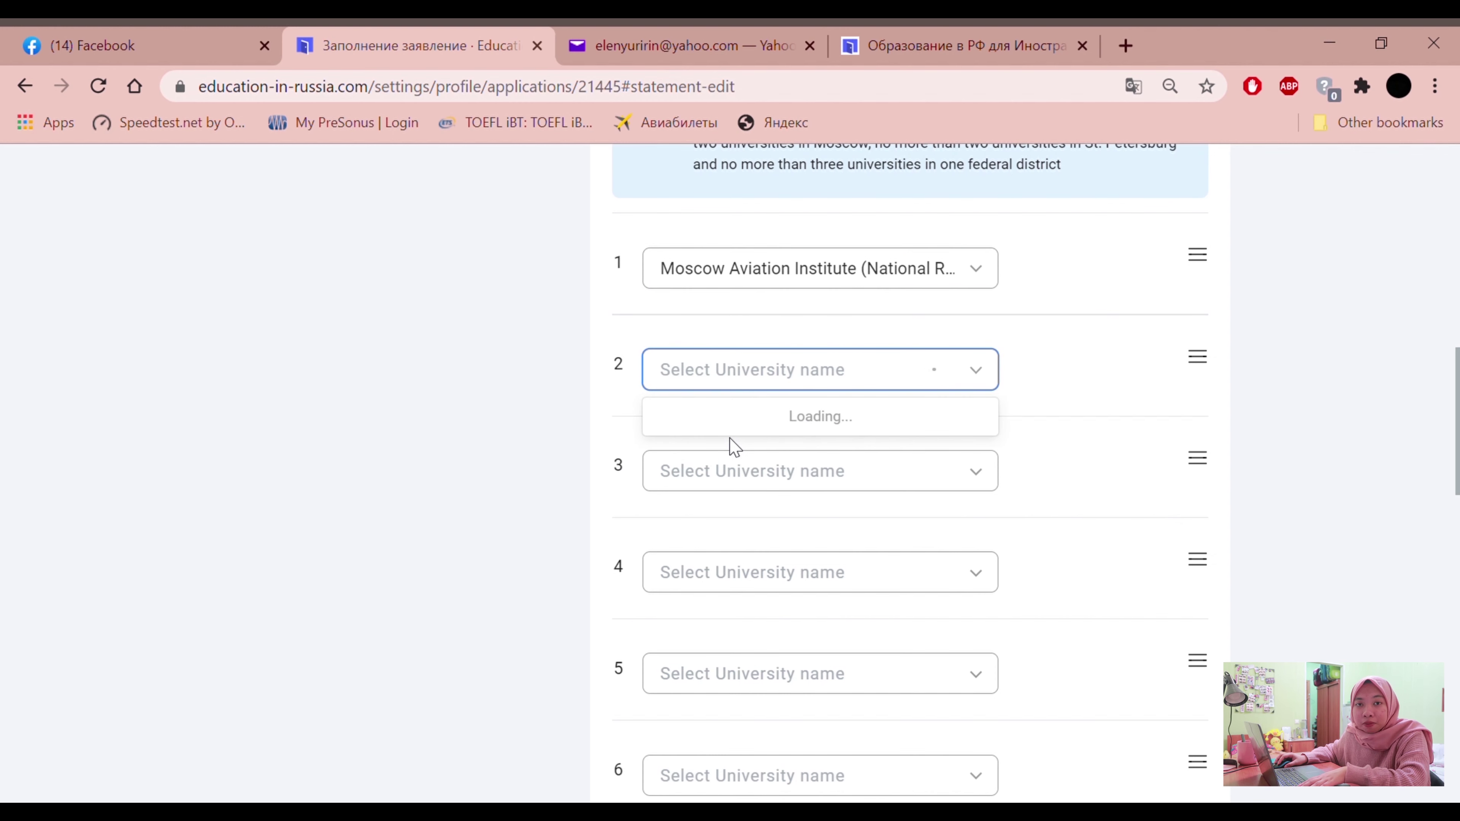
pyautogui.click(431, 365)
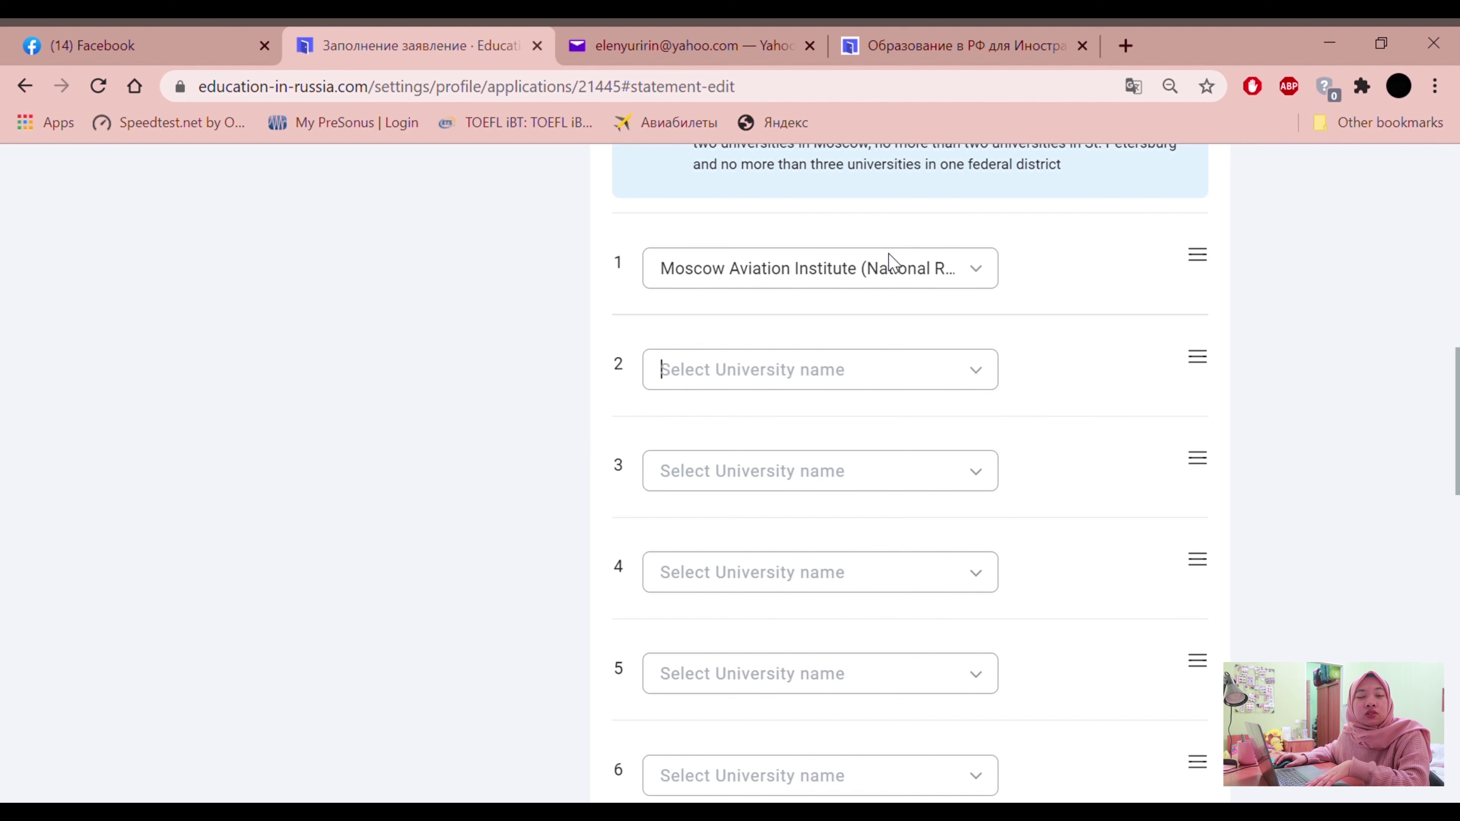
pyautogui.click(1125, 45)
pyautogui.write('world rank')
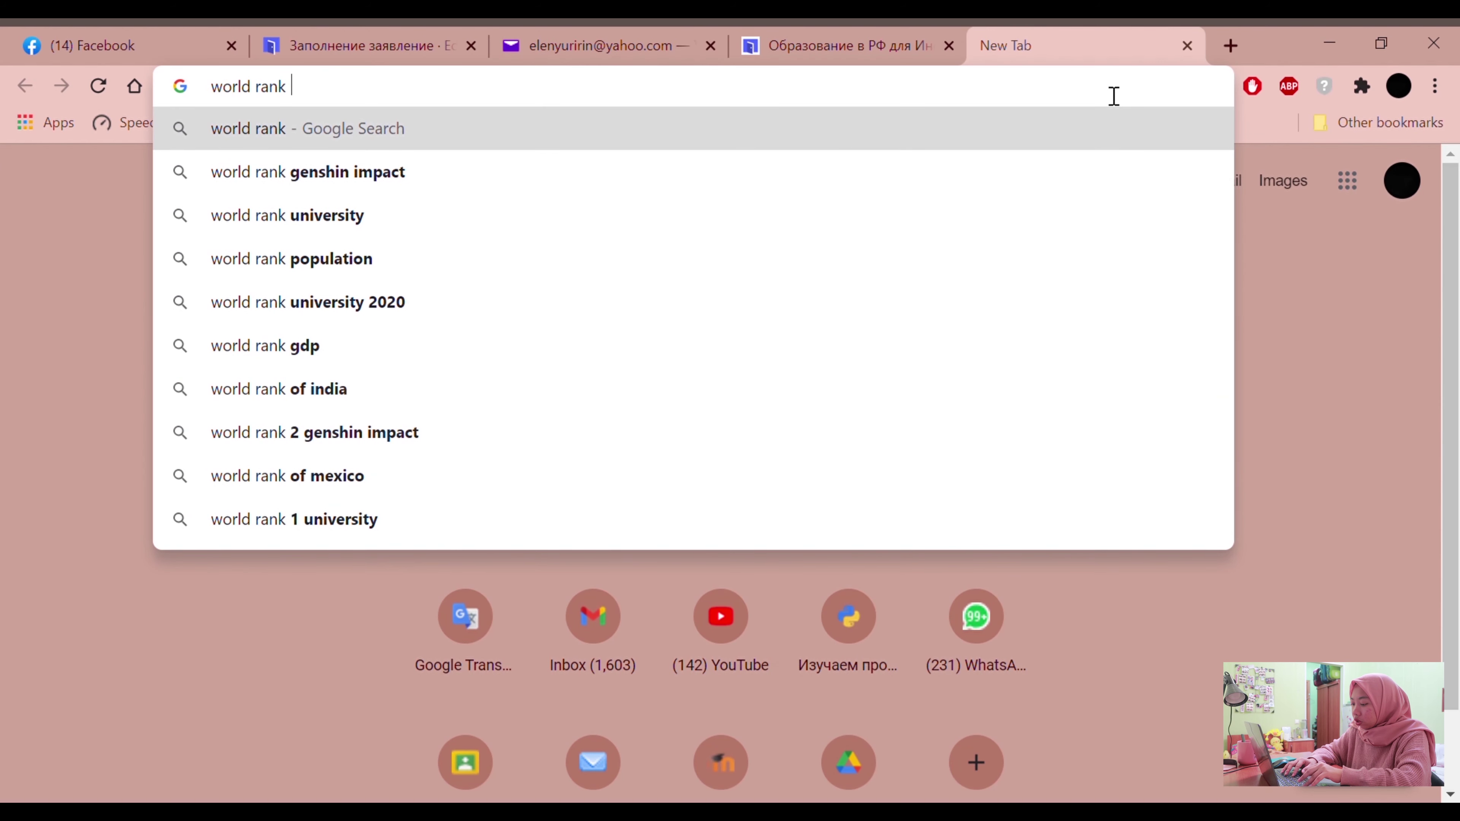
pyautogui.write(' universit')
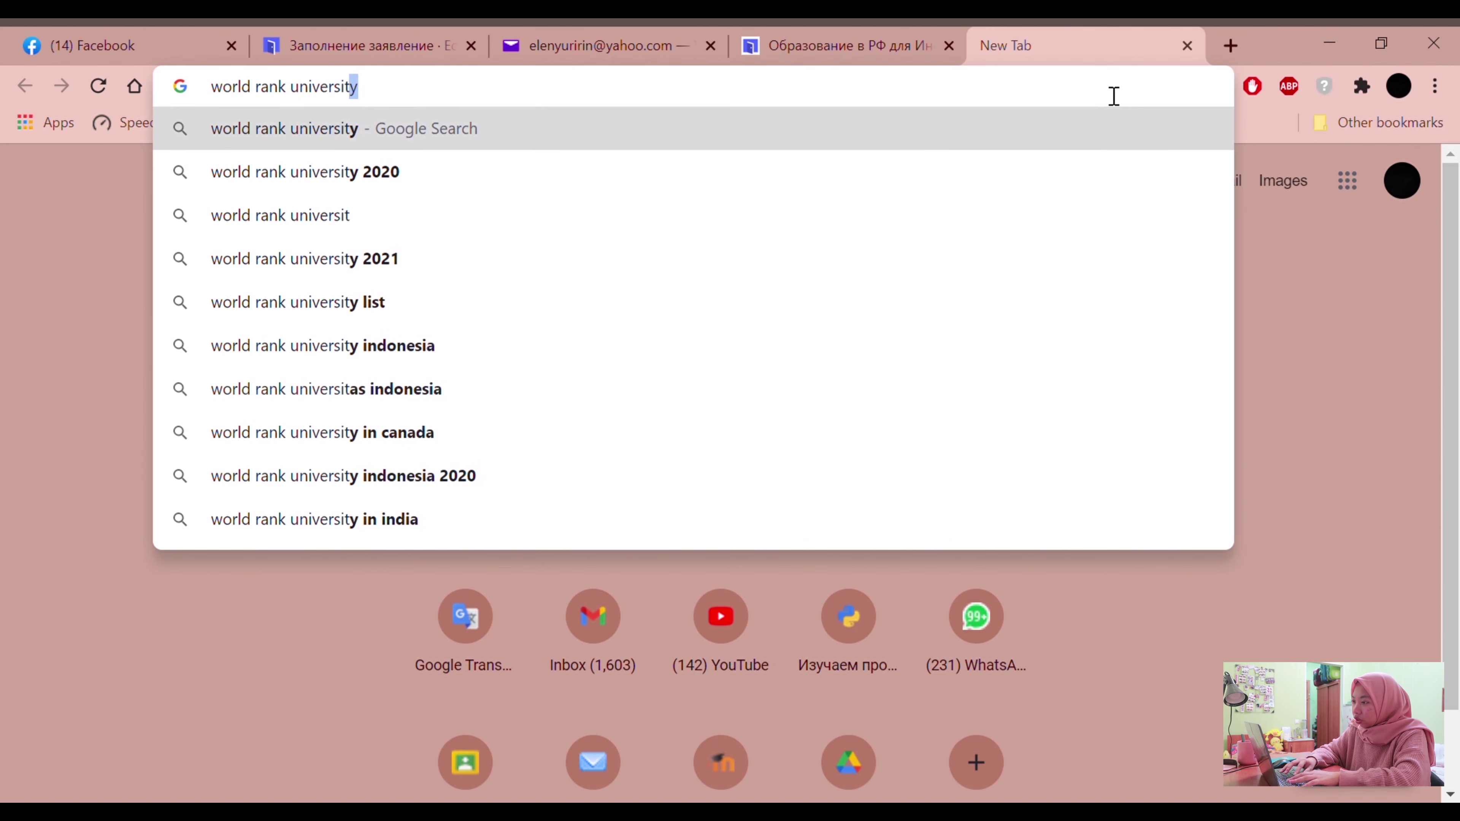
pyautogui.write('y in russia')
# Run the 'world rank university in russia' search and review the QS ranking results
pyautogui.press('Return')
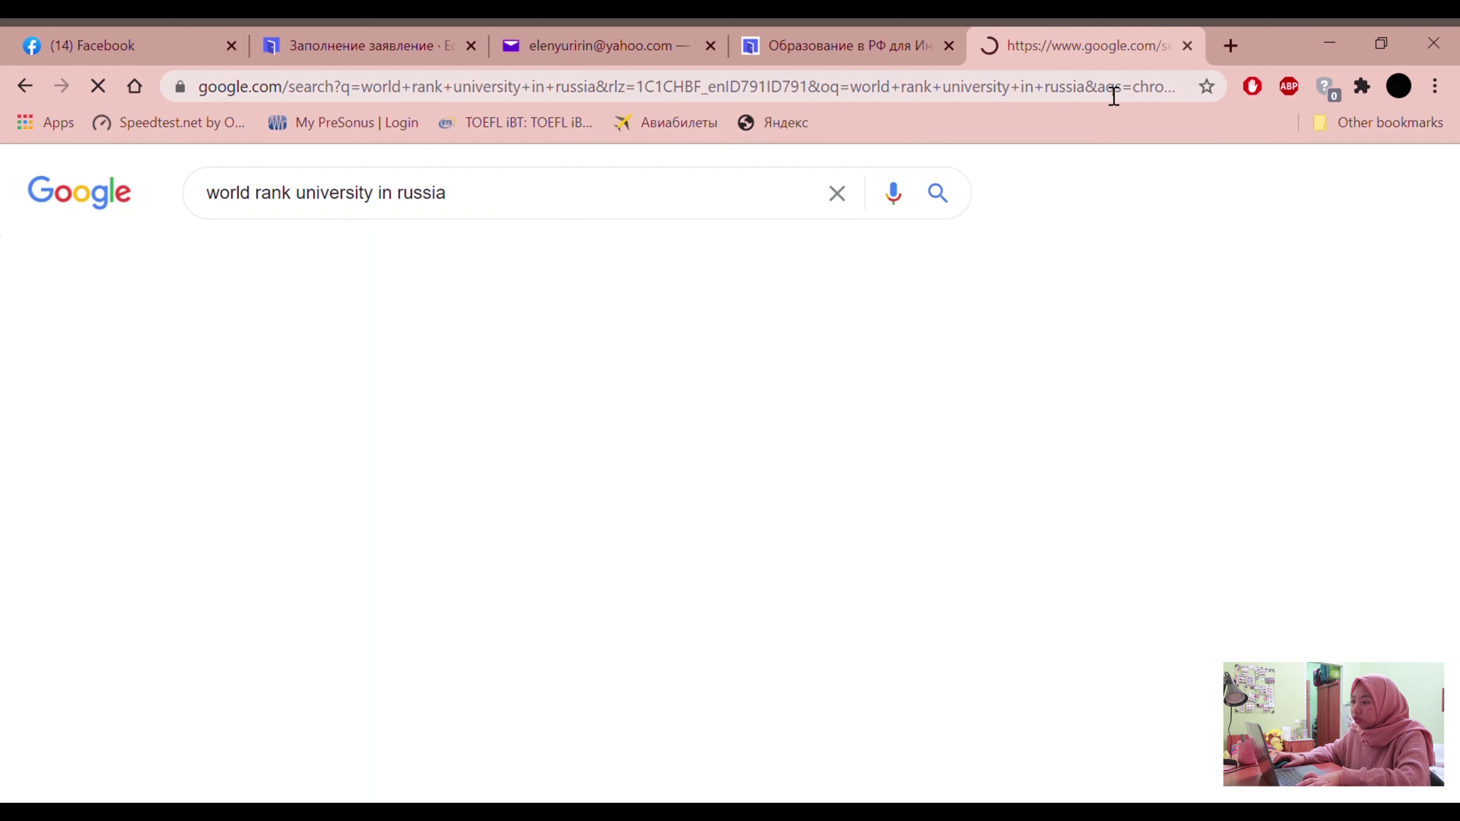
pyautogui.scroll(-4, 440, 575)
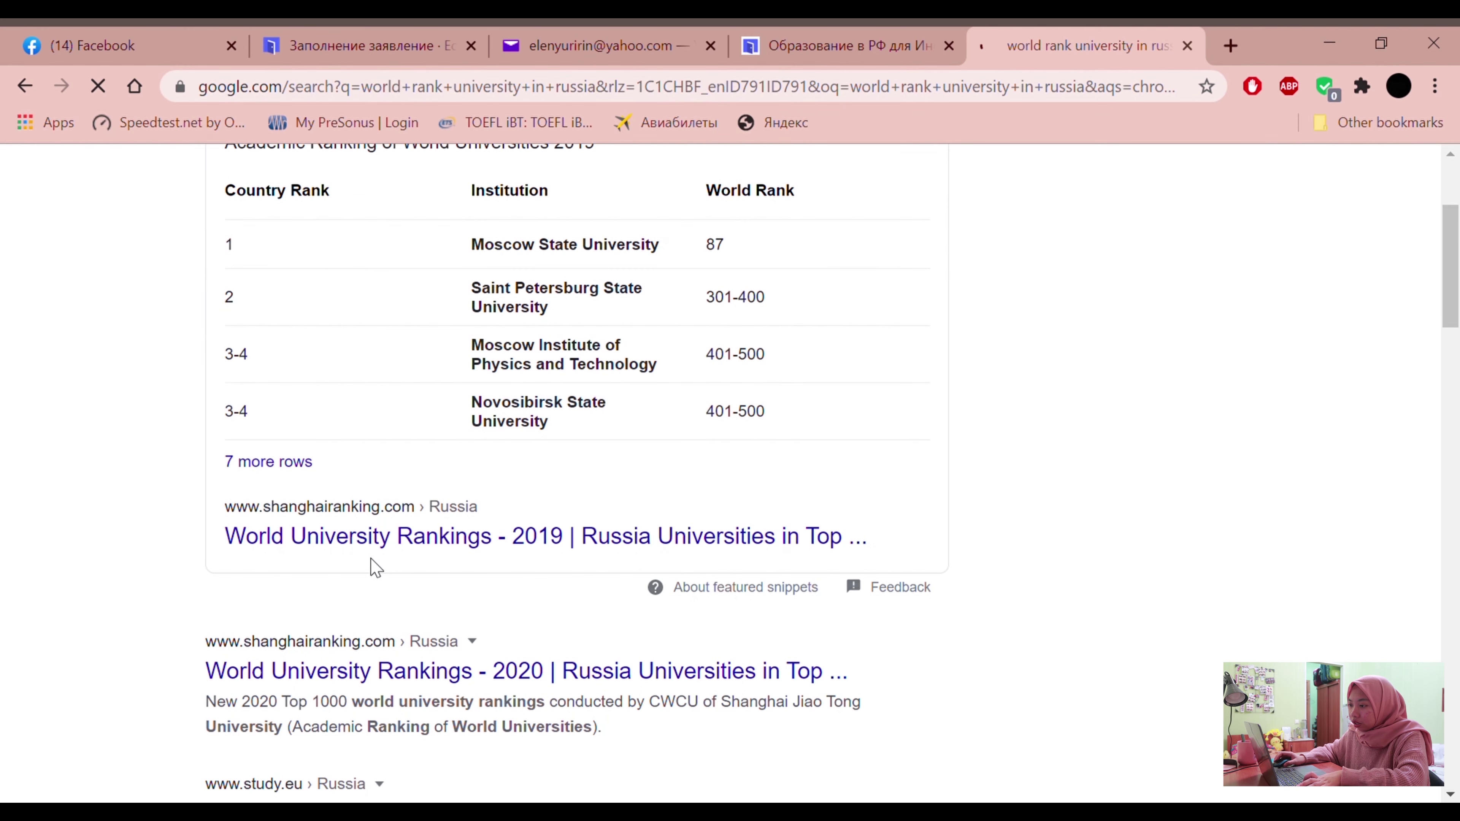
pyautogui.scroll(-5, 384, 621)
pyautogui.scroll(-7, 143, 505)
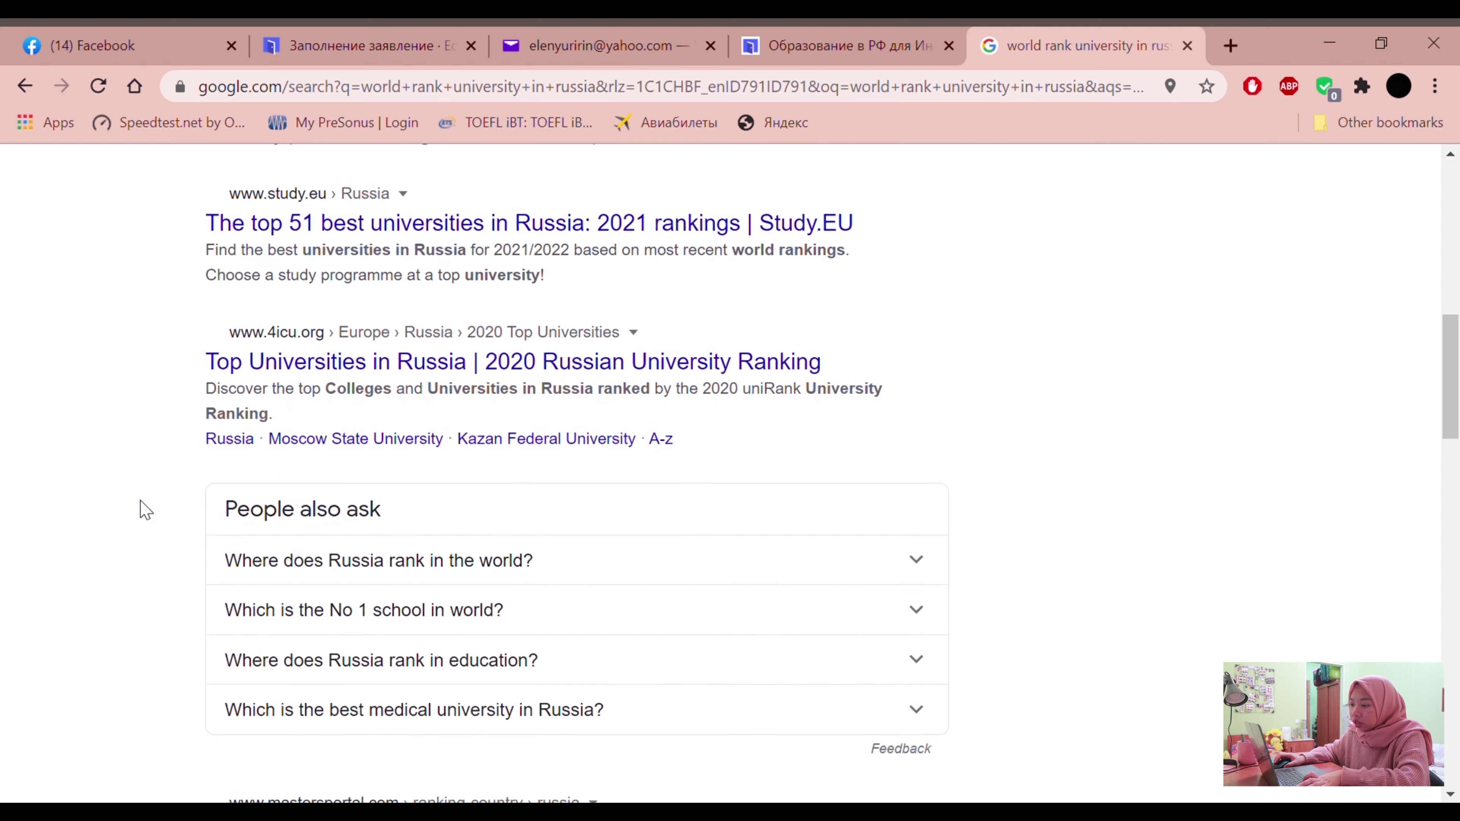
pyautogui.scroll(-6, 145, 509)
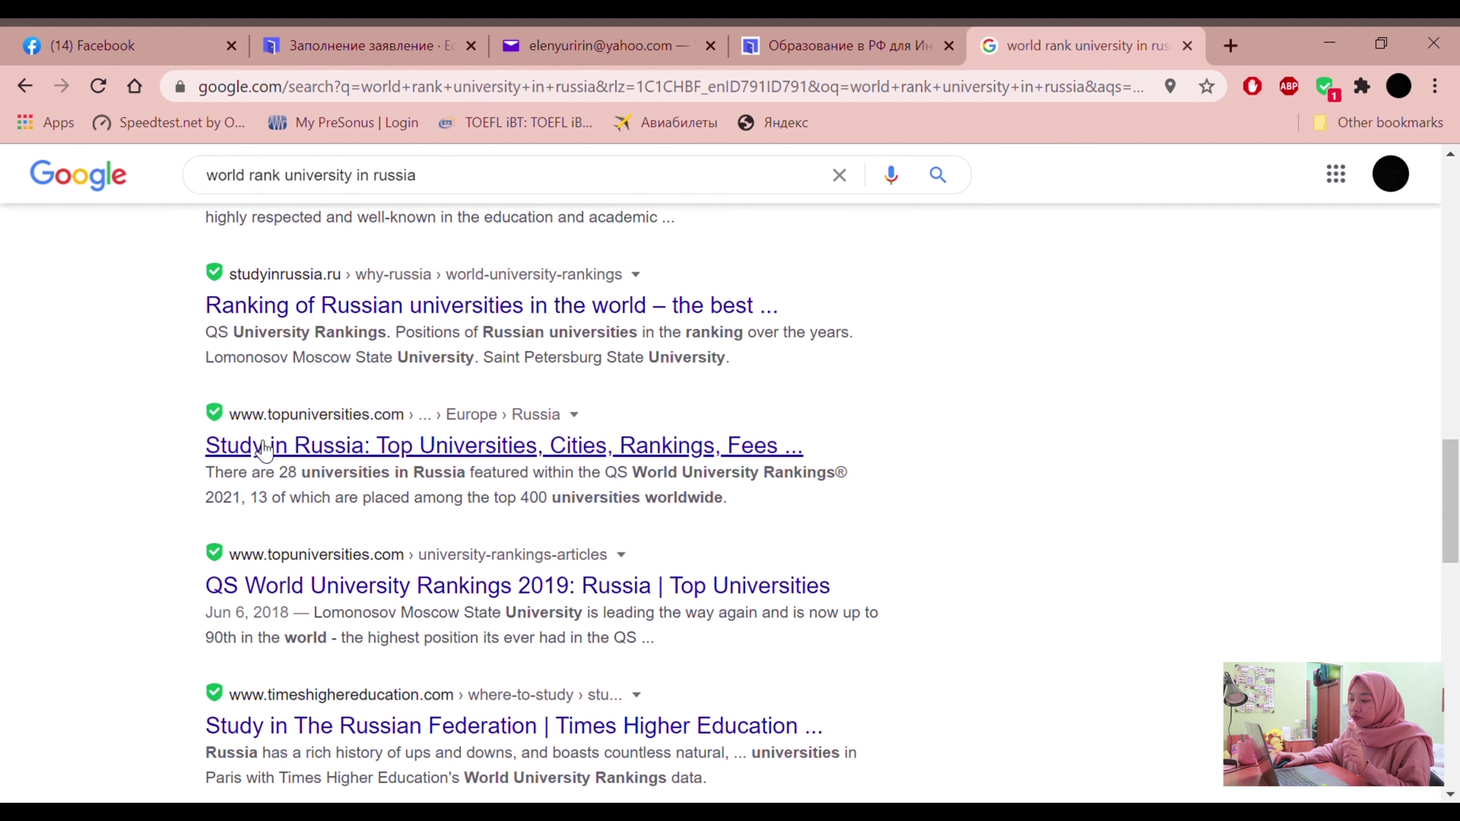
pyautogui.scroll(-4, 358, 636)
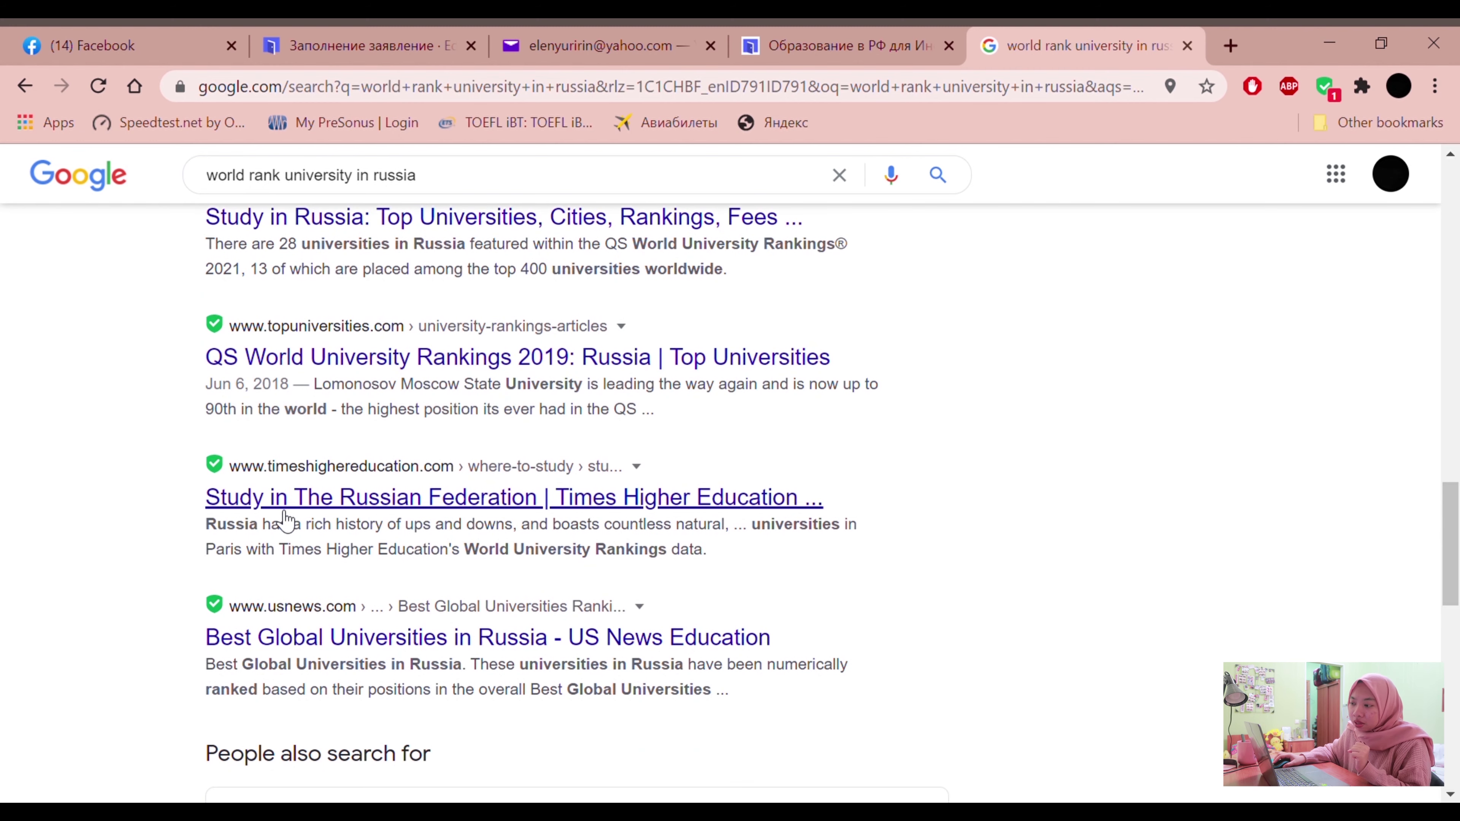
pyautogui.scroll(4, 286, 520)
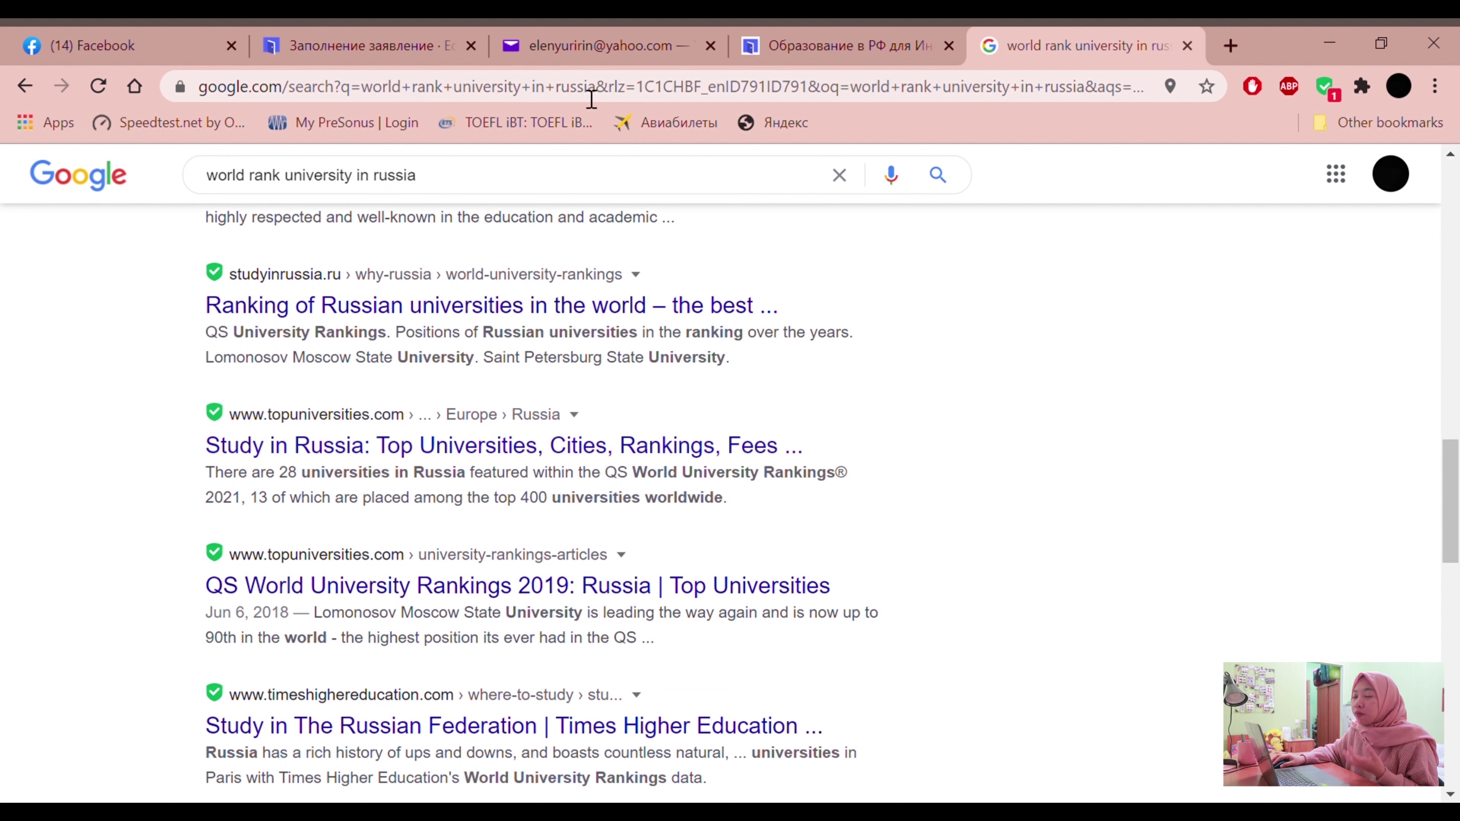
pyautogui.click(852, 27)
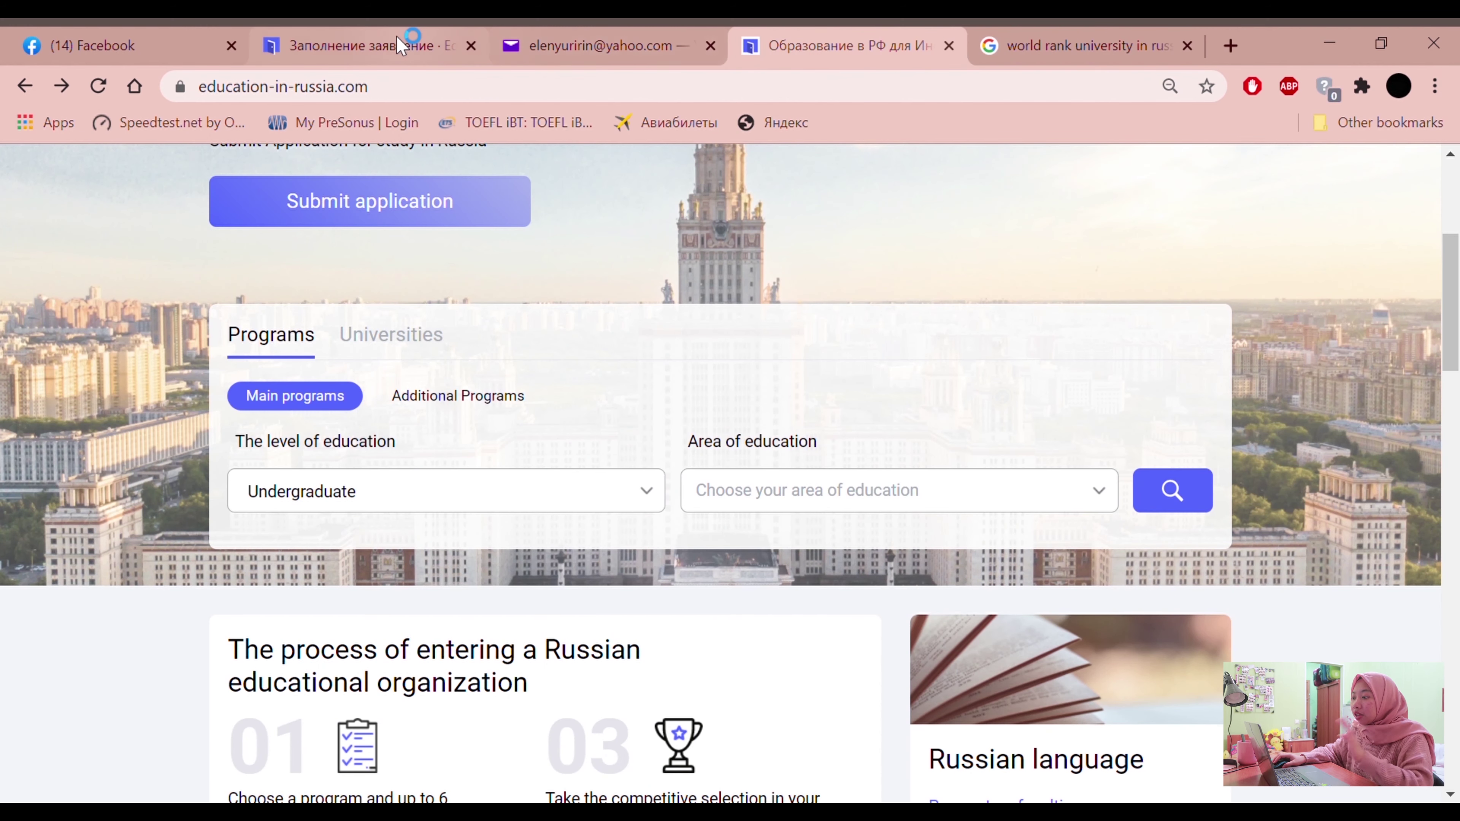
# Return to the application form and look over the University list section
pyautogui.click(396, 40)
pyautogui.click(769, 371)
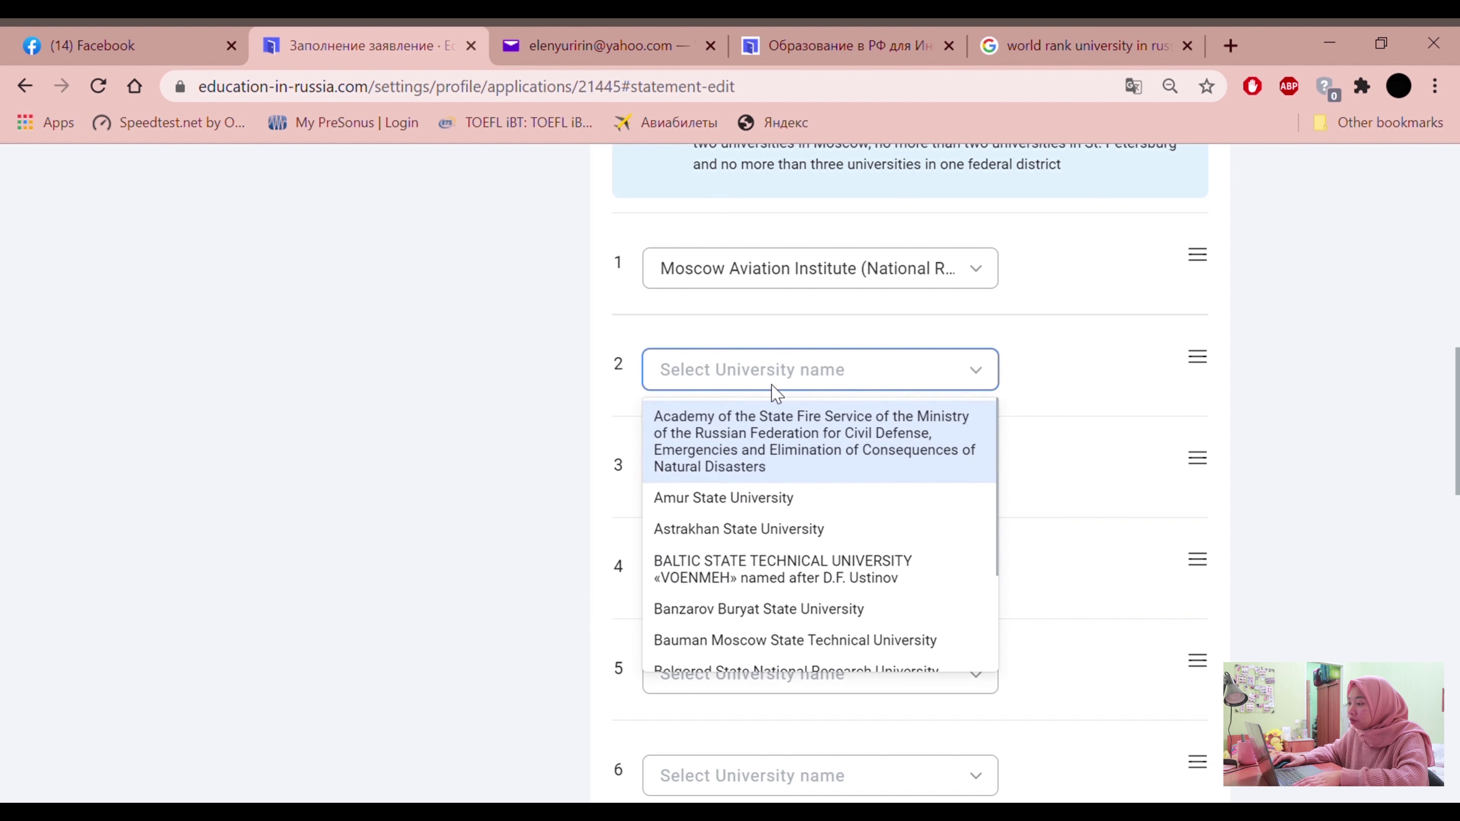
pyautogui.click(494, 526)
pyautogui.scroll(-1, 488, 524)
pyautogui.scroll(-2, 575, 546)
pyautogui.scroll(4, 629, 552)
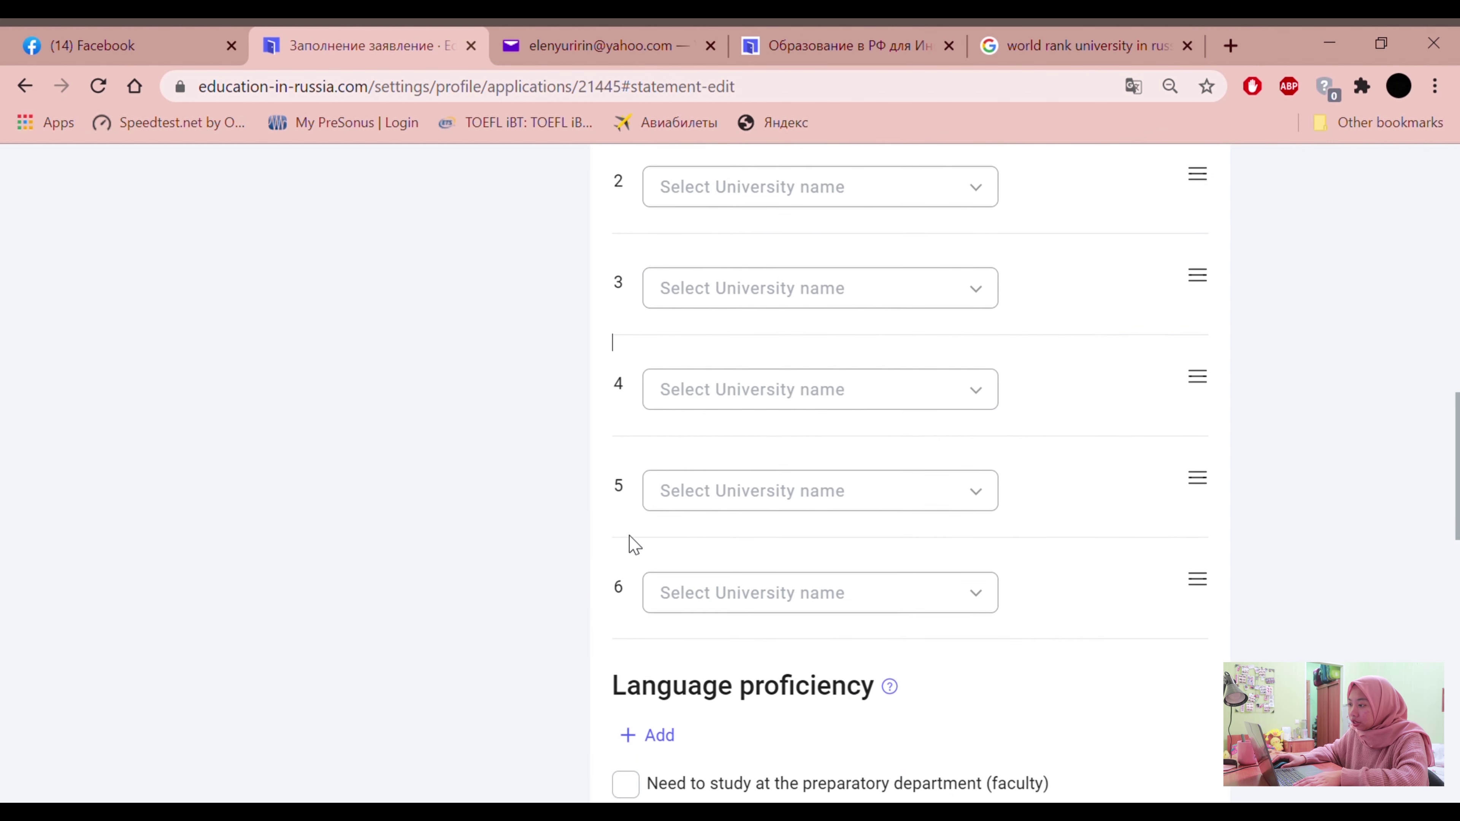
pyautogui.scroll(-3, 613, 623)
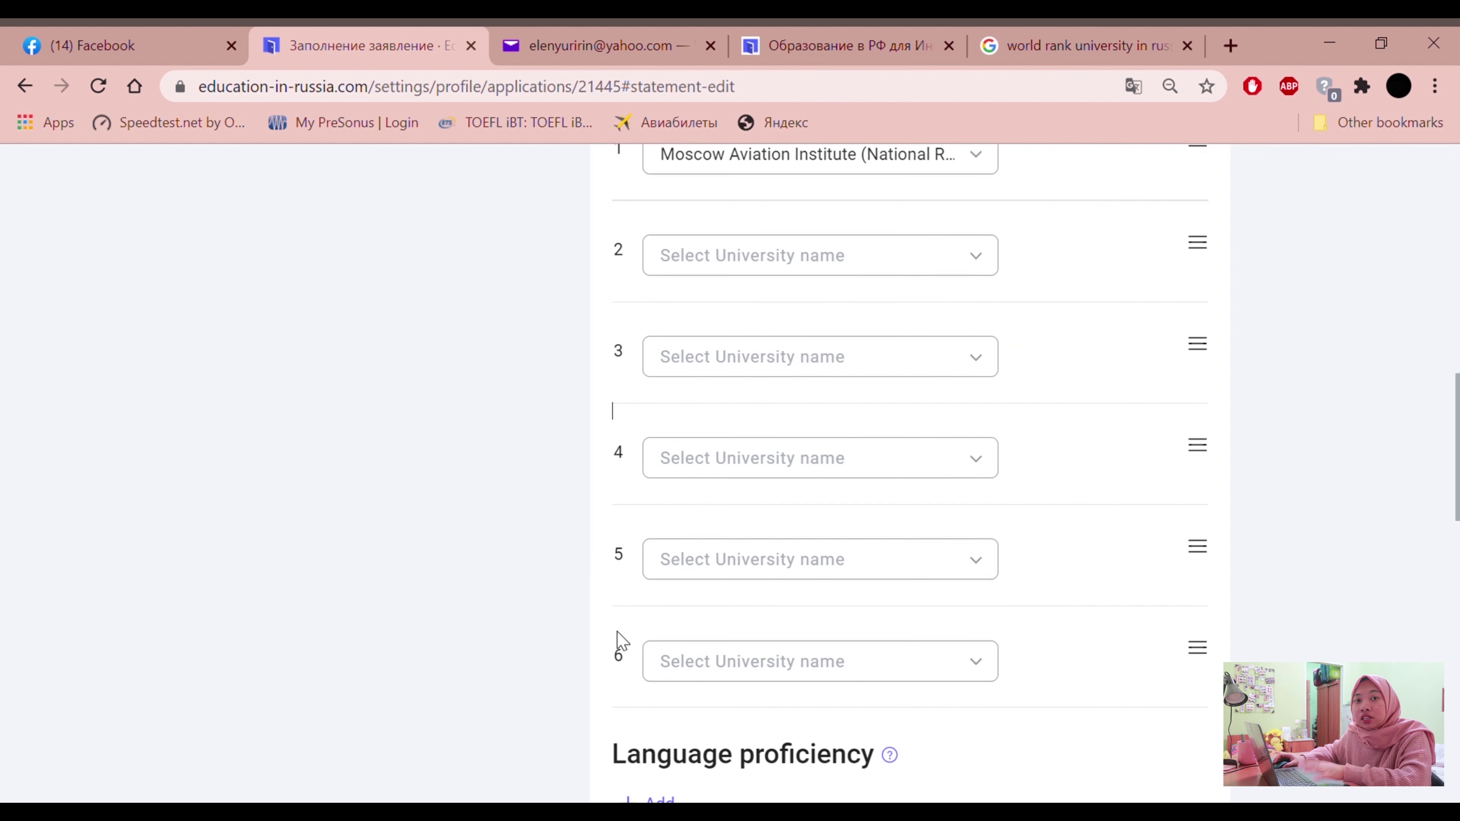
pyautogui.scroll(3, 412, 604)
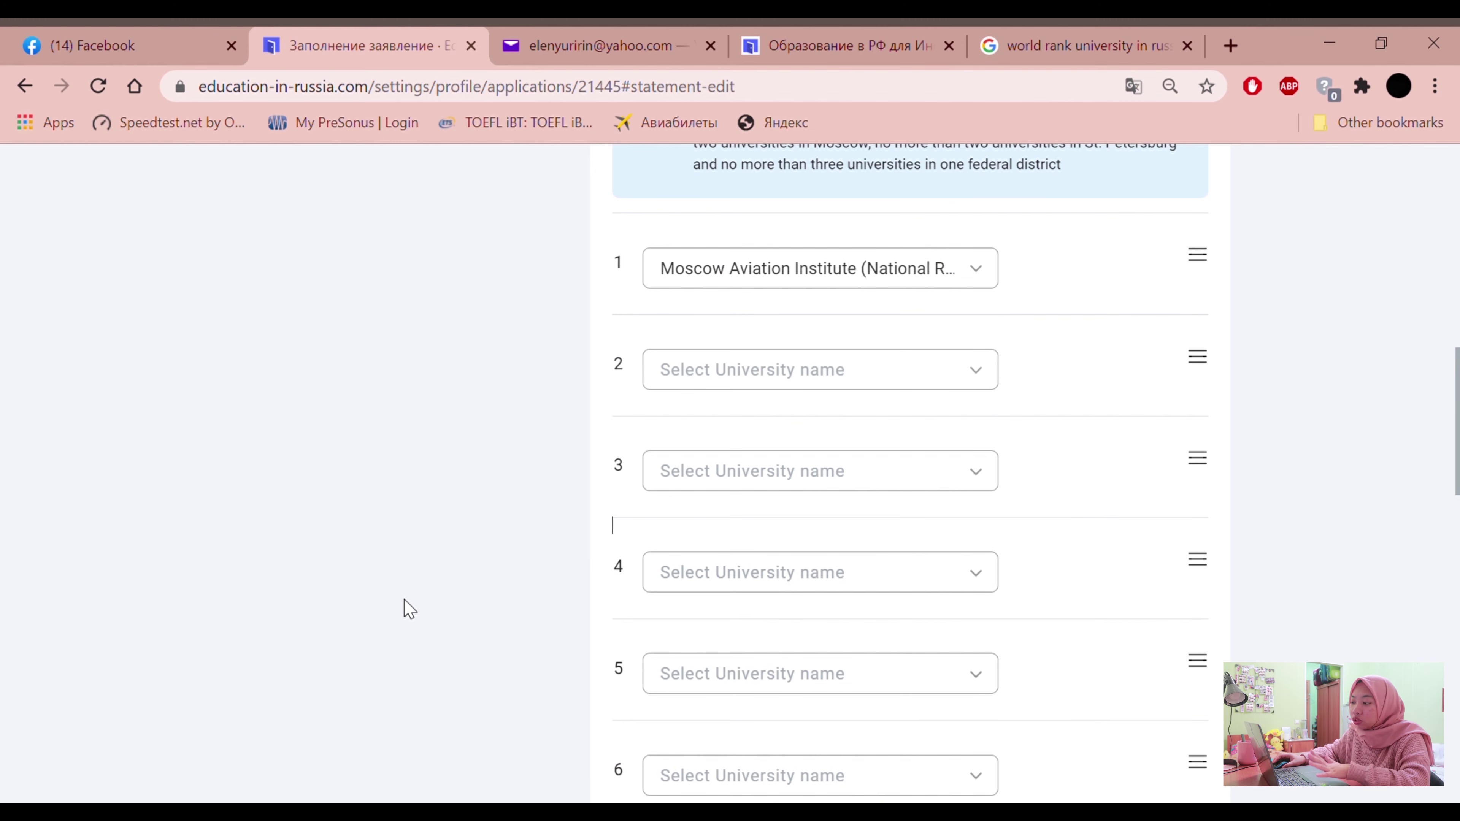
pyautogui.scroll(-2, 561, 567)
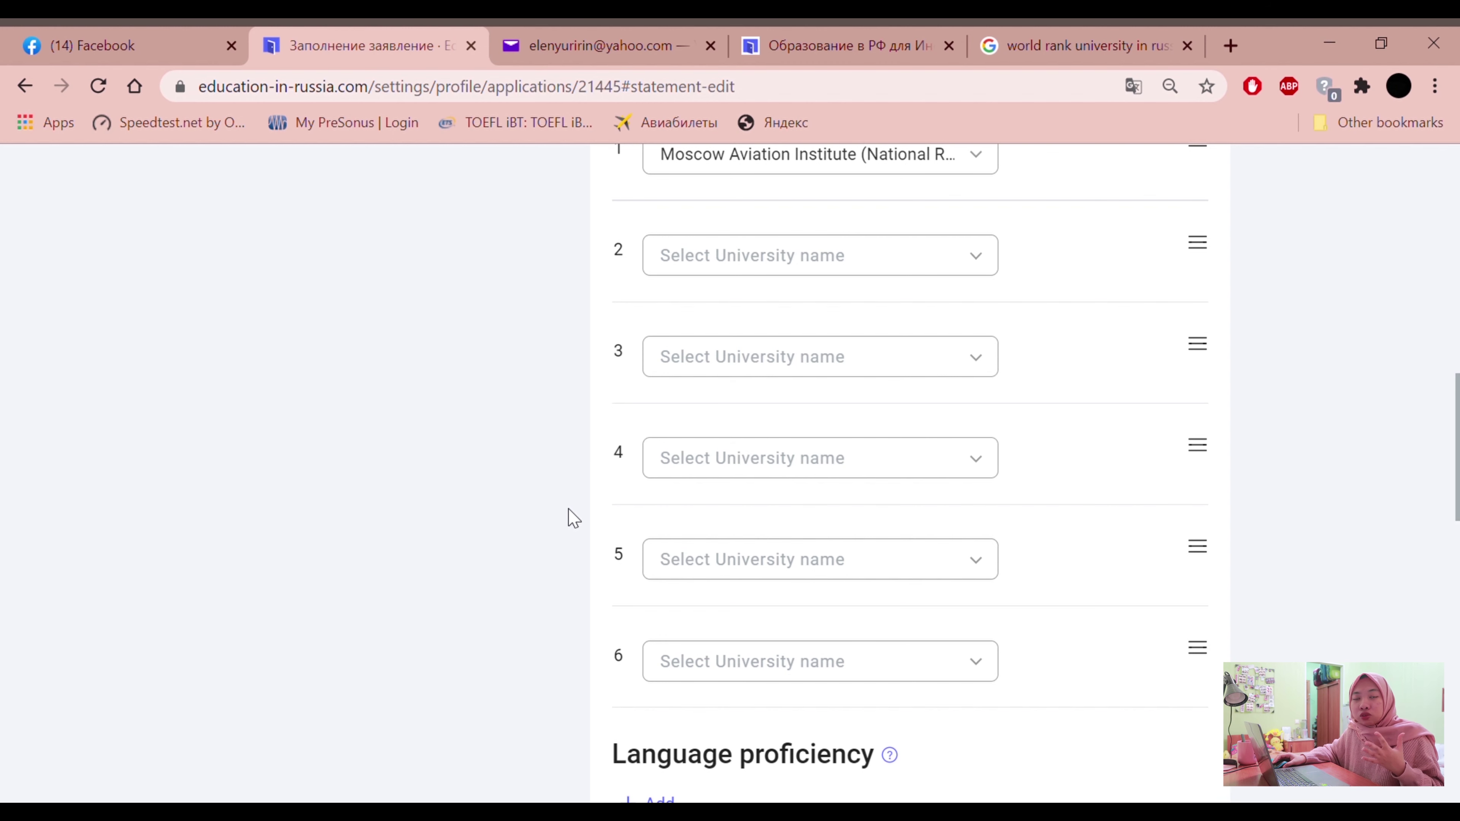
pyautogui.scroll(2, 573, 517)
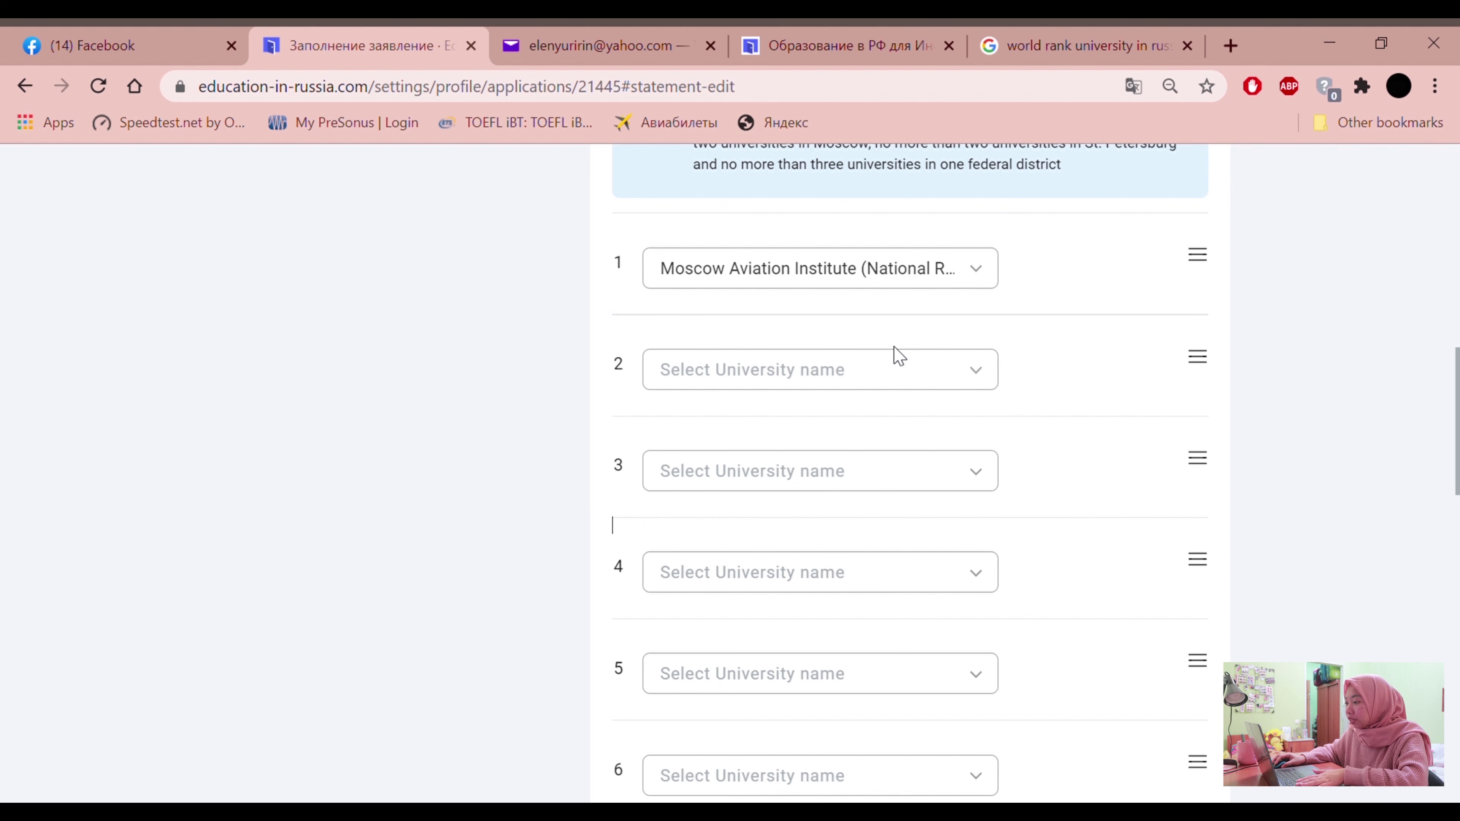
# Choose Belgorod State National Research University second and Far Eastern Federal University third
pyautogui.click(907, 372)
pyautogui.scroll(-3, 741, 520)
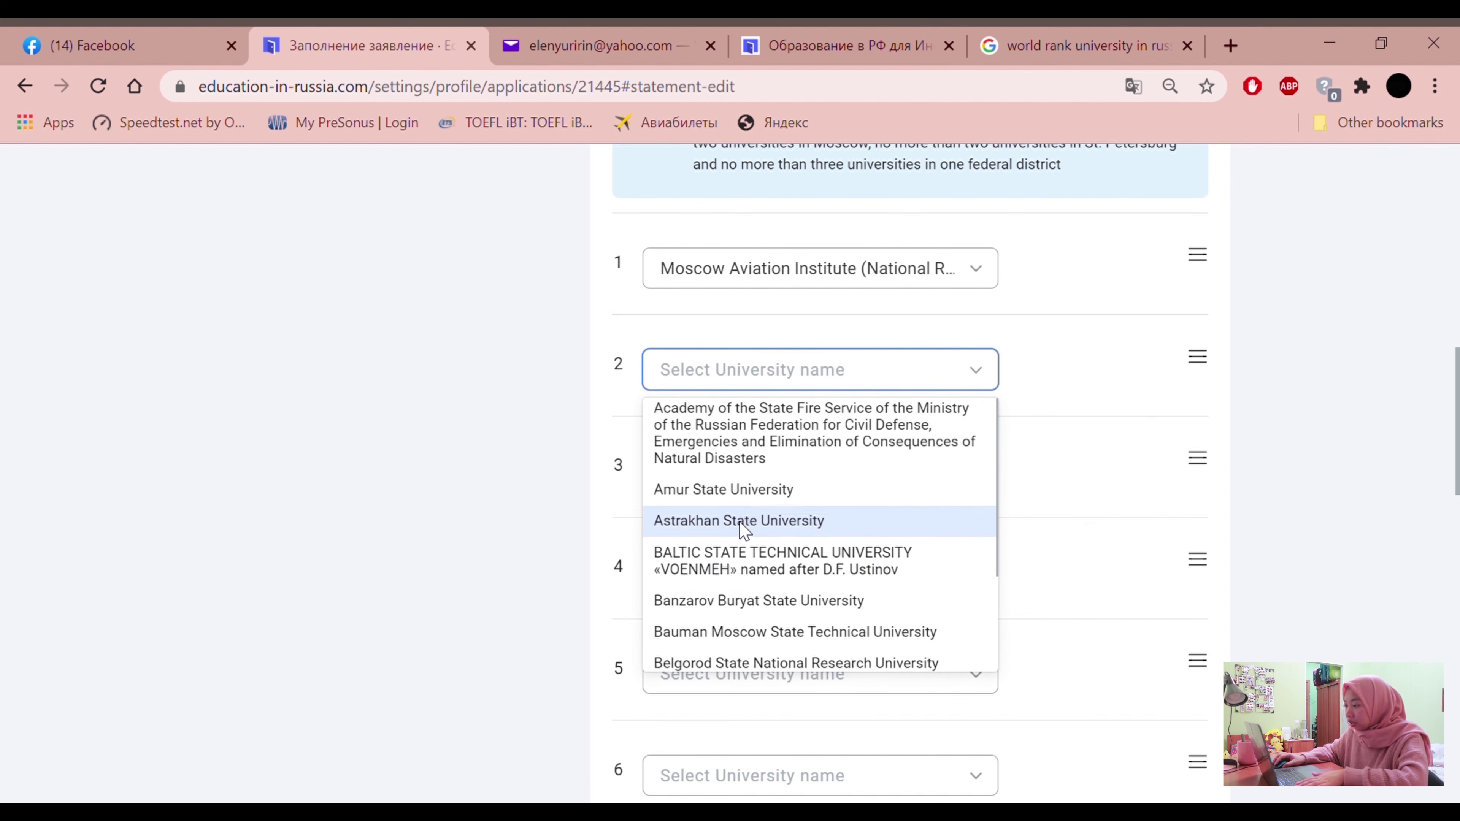
pyautogui.click(704, 526)
pyautogui.scroll(-2, 698, 460)
pyautogui.scroll(2, 695, 394)
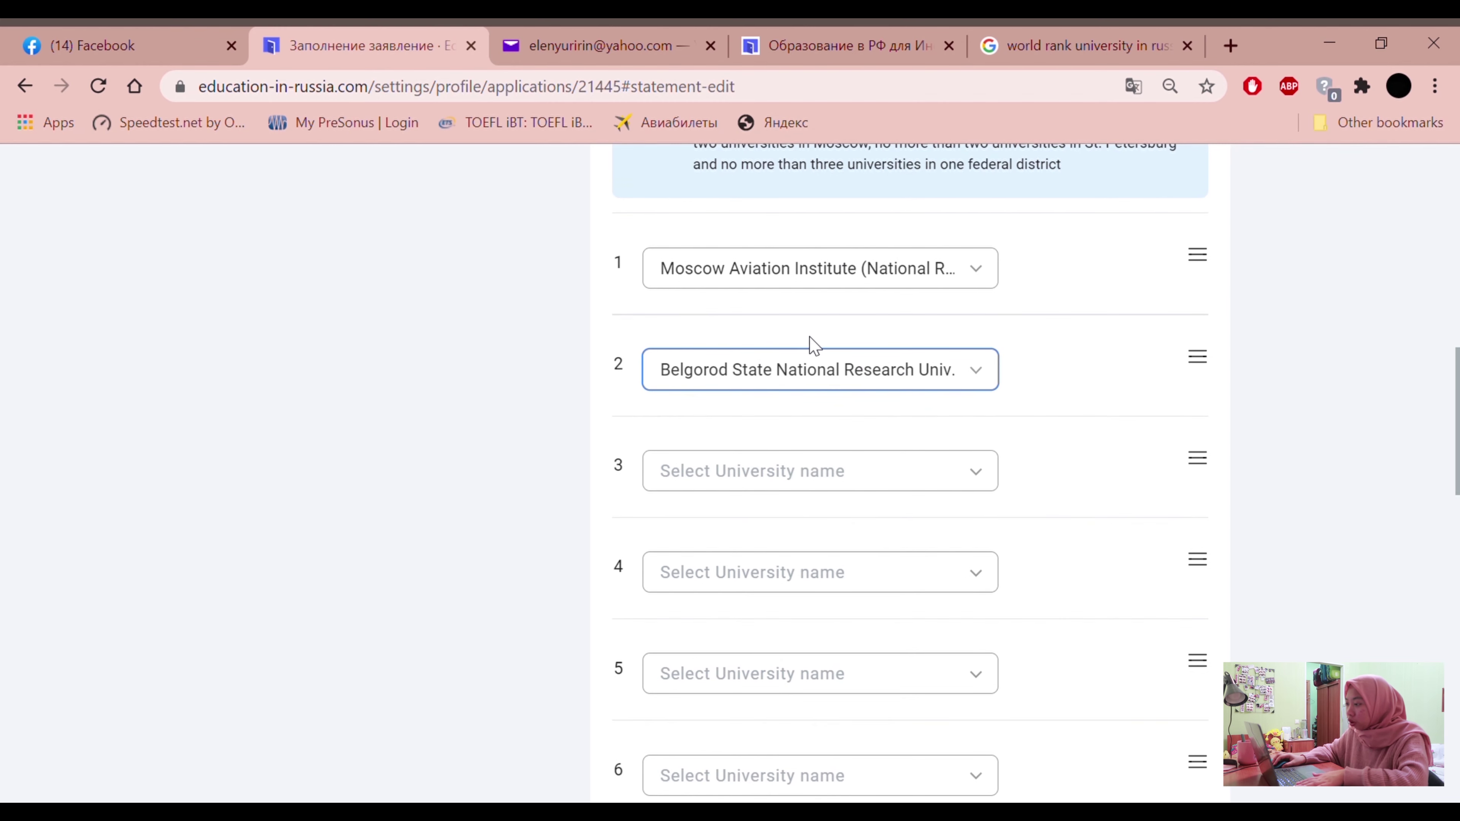
pyautogui.click(830, 490)
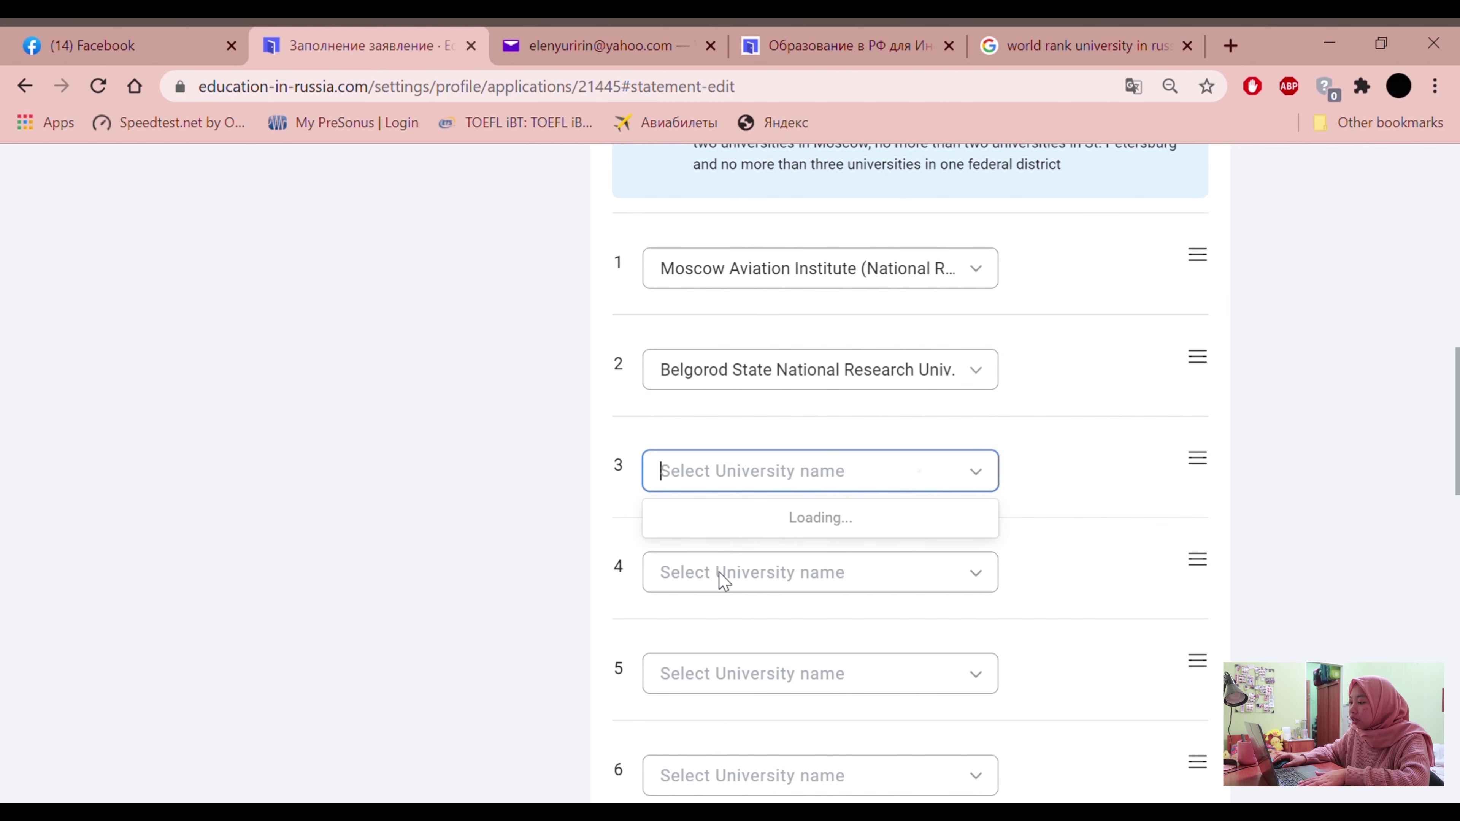
pyautogui.scroll(-2, 833, 633)
pyautogui.scroll(-1, 741, 656)
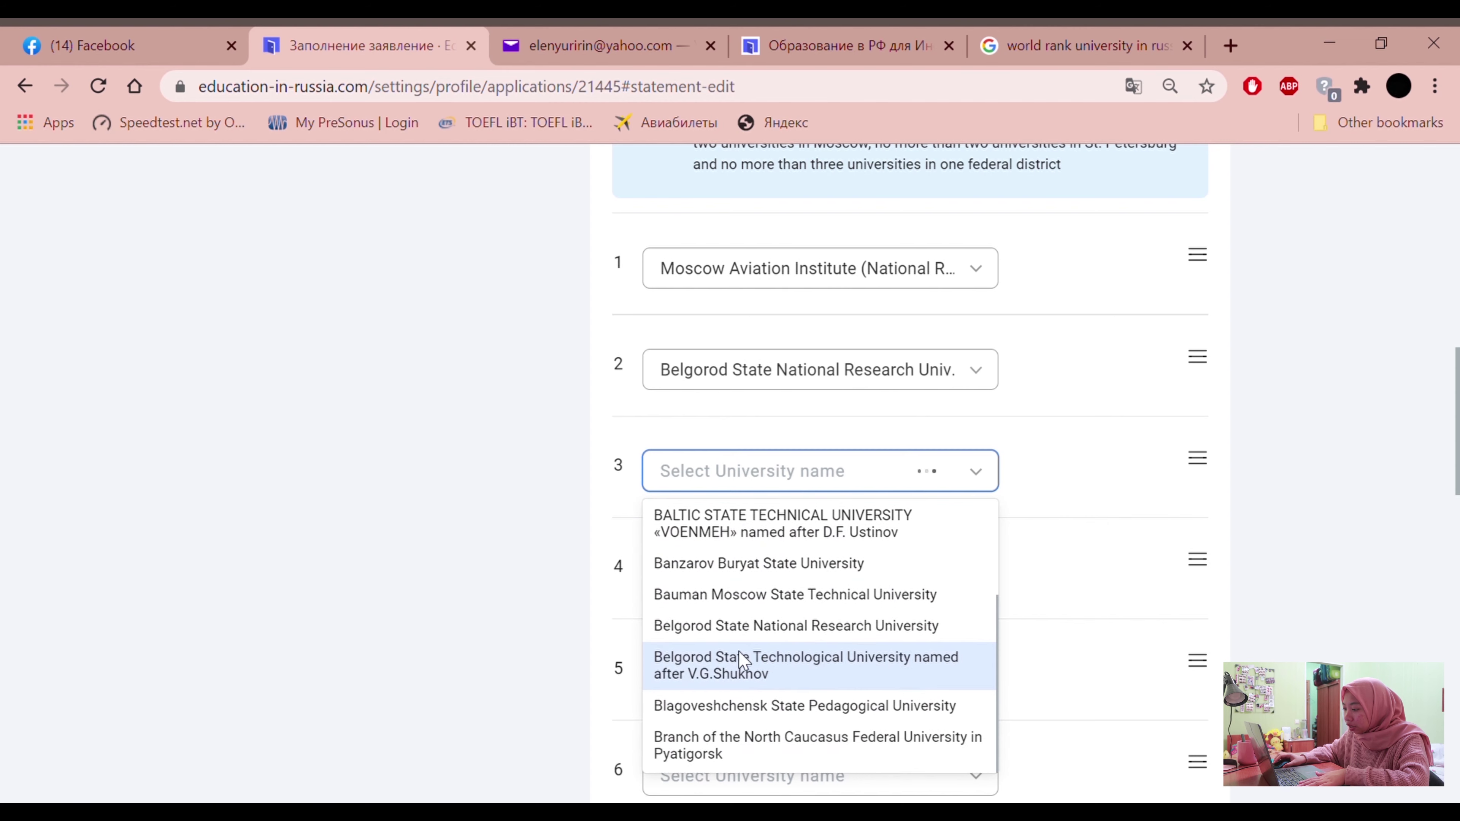
pyautogui.scroll(-5, 795, 666)
pyautogui.scroll(8, 790, 602)
pyautogui.scroll(-4, 790, 601)
pyautogui.scroll(2, 750, 619)
pyautogui.scroll(-8, 736, 627)
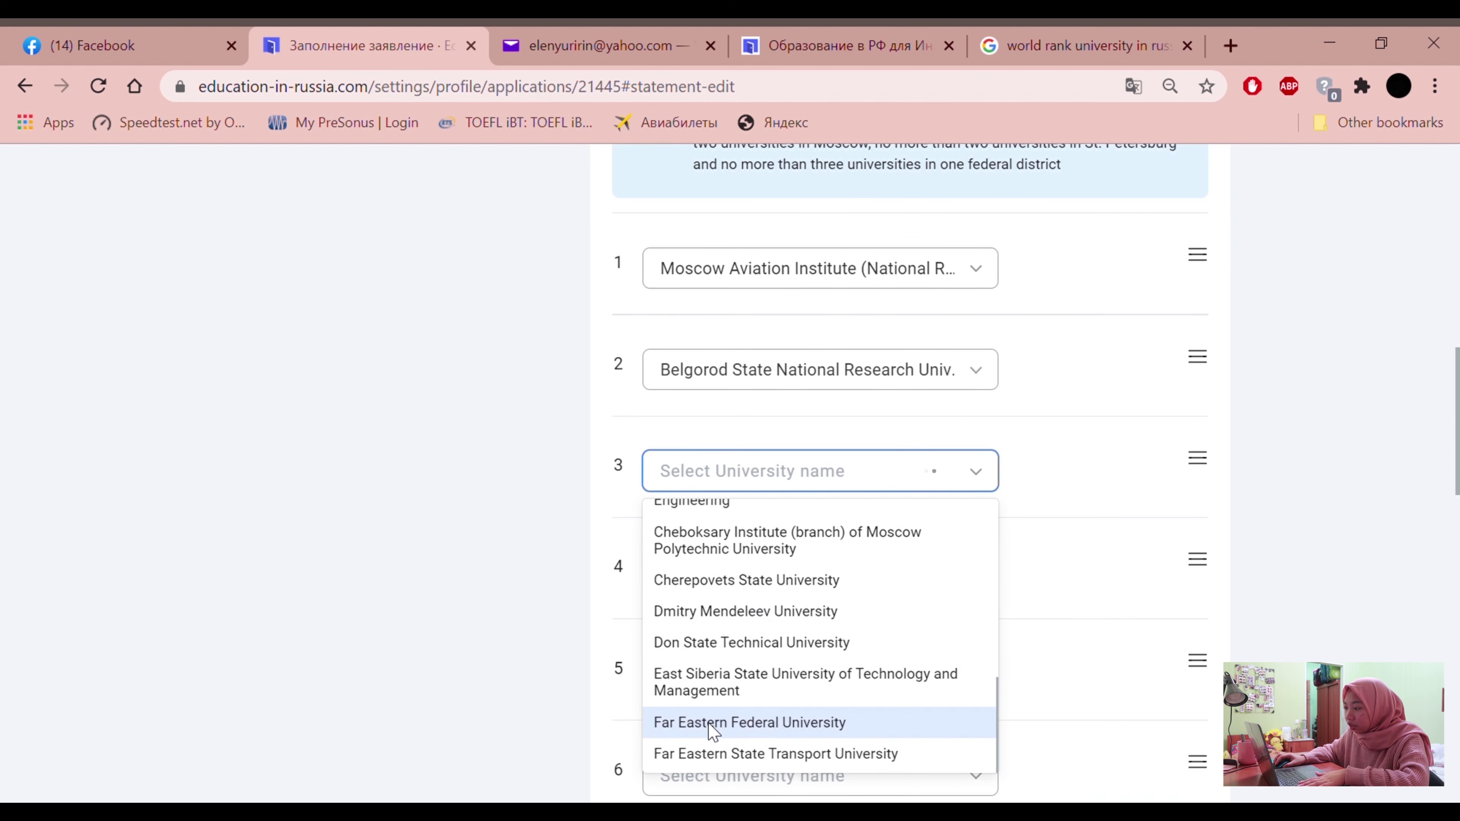
pyautogui.click(712, 724)
# Choose the Academy of the State Fire Service, a North Caucasus Federal University branch and Amur State University as choices 4–6
pyautogui.click(796, 585)
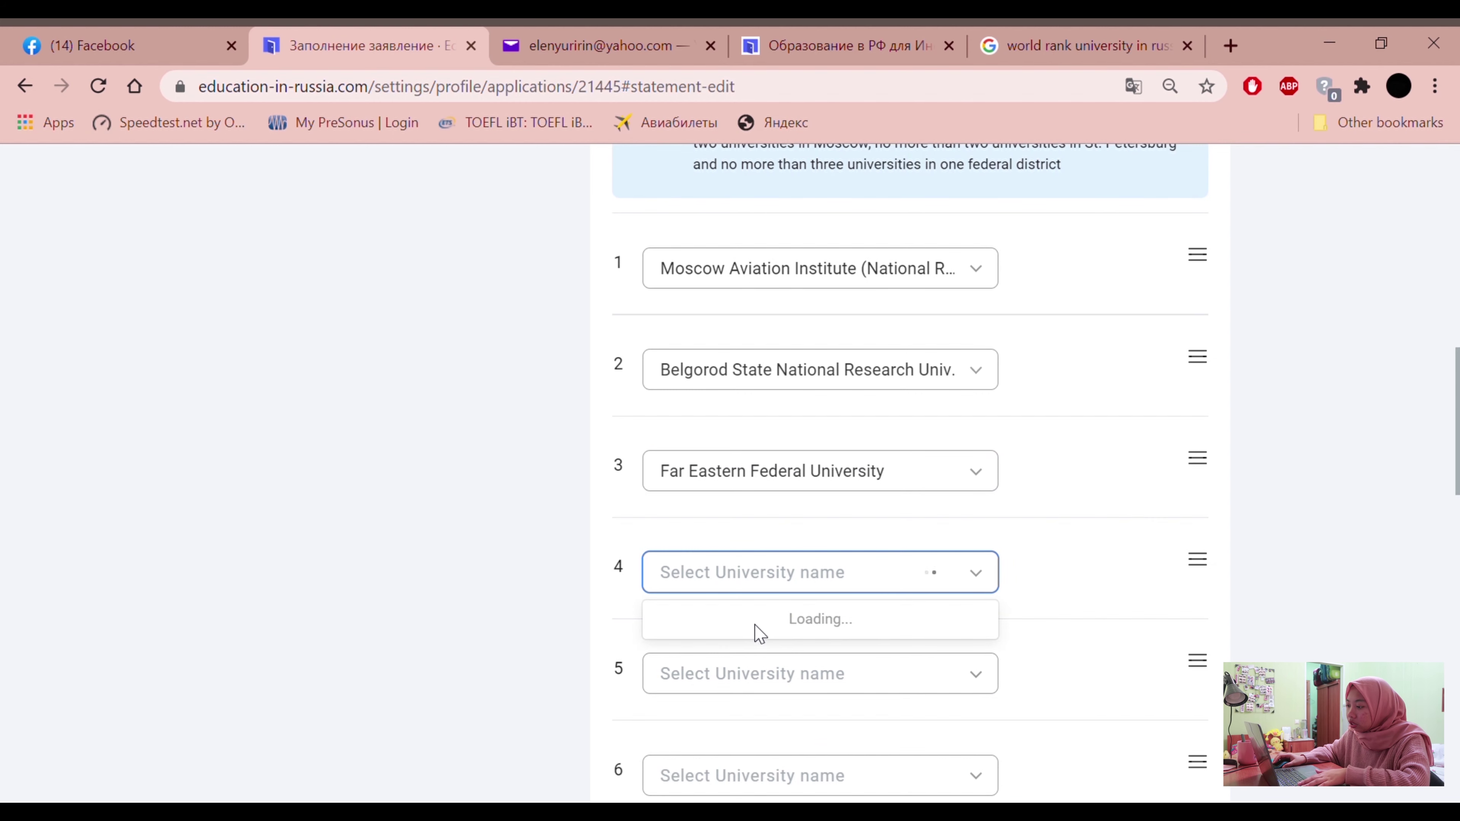
pyautogui.click(713, 658)
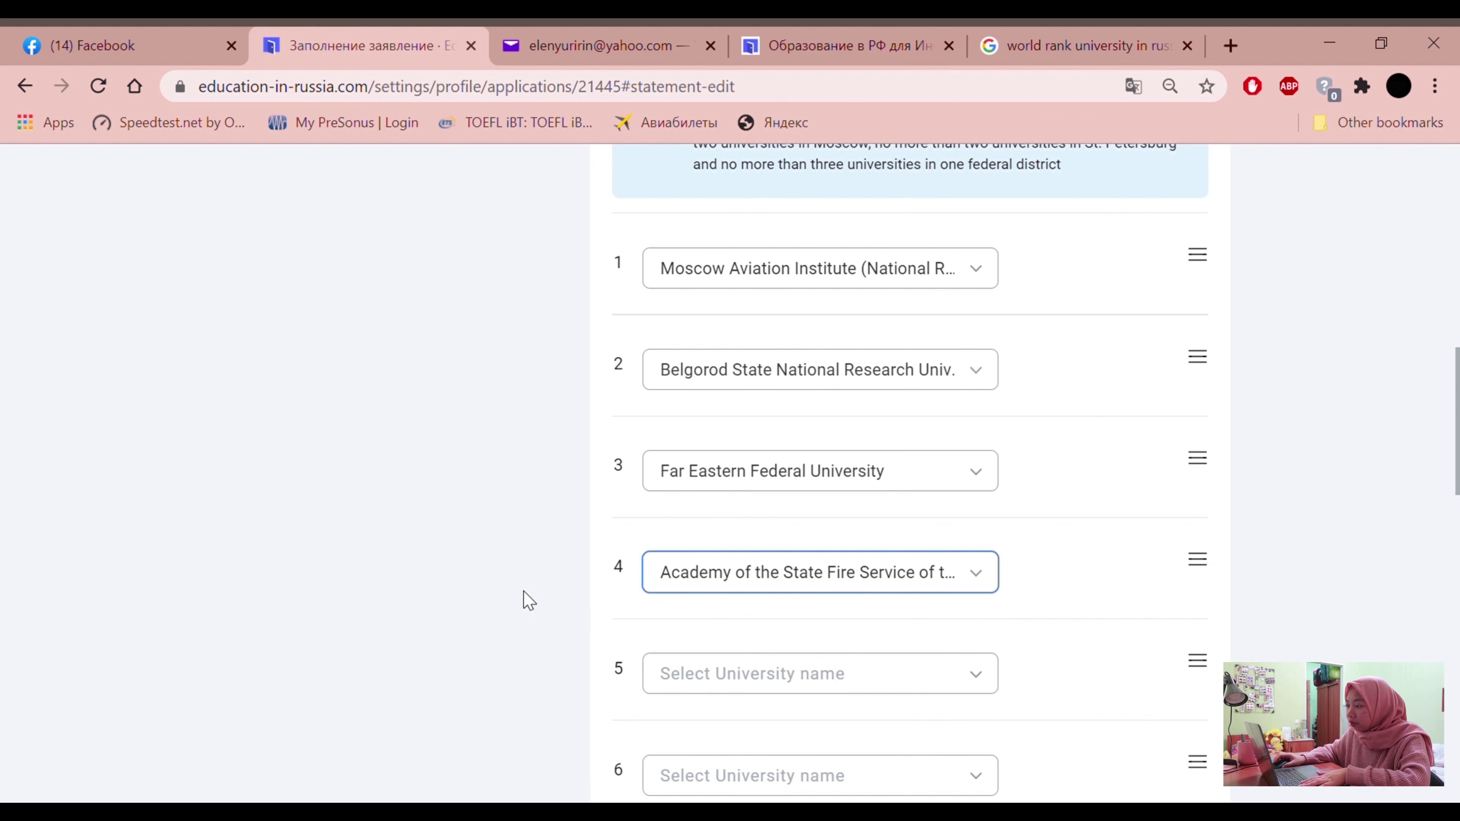
pyautogui.scroll(-4, 580, 587)
pyautogui.click(802, 464)
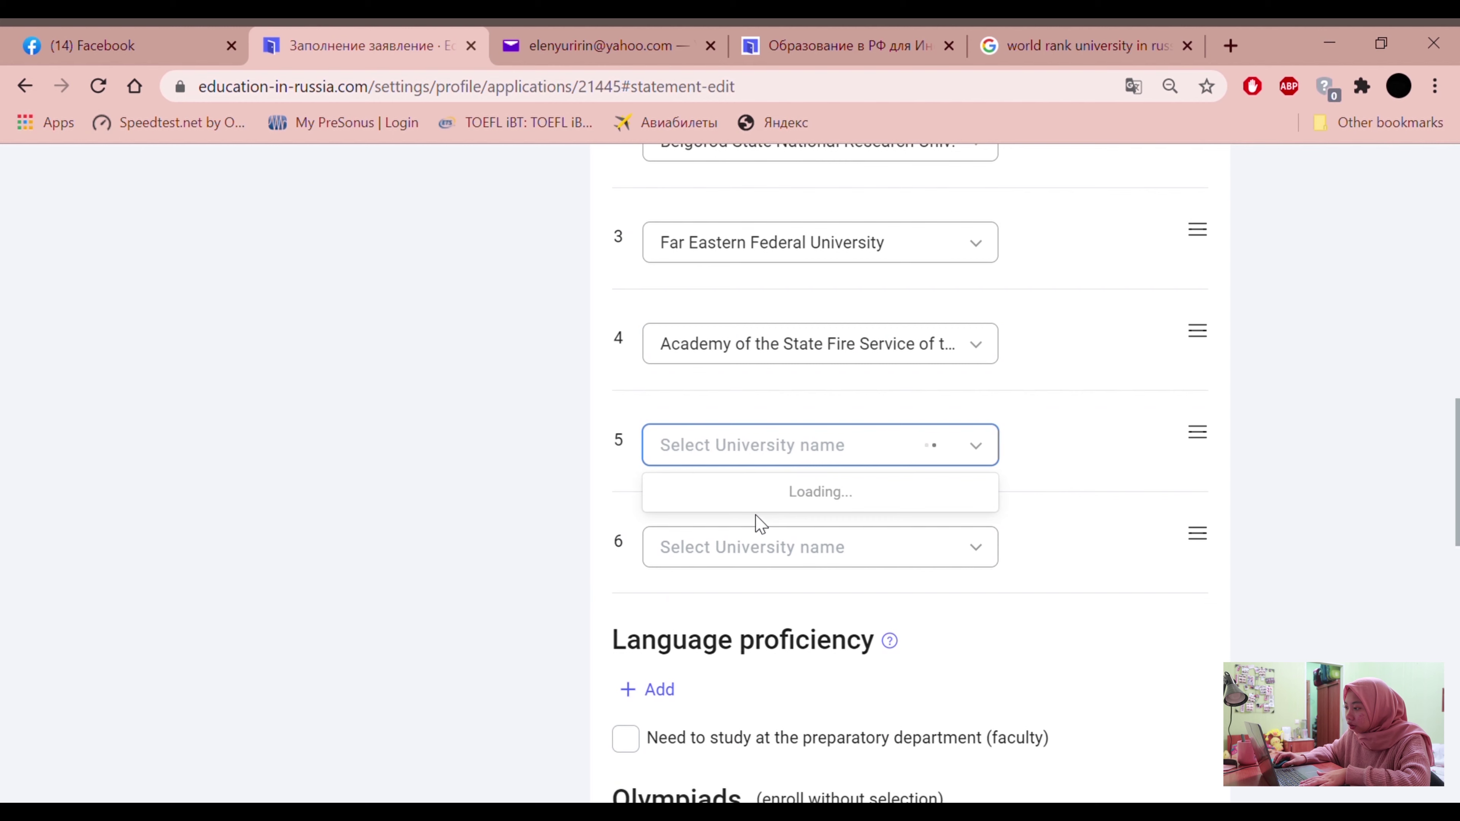
pyautogui.scroll(-3, 690, 610)
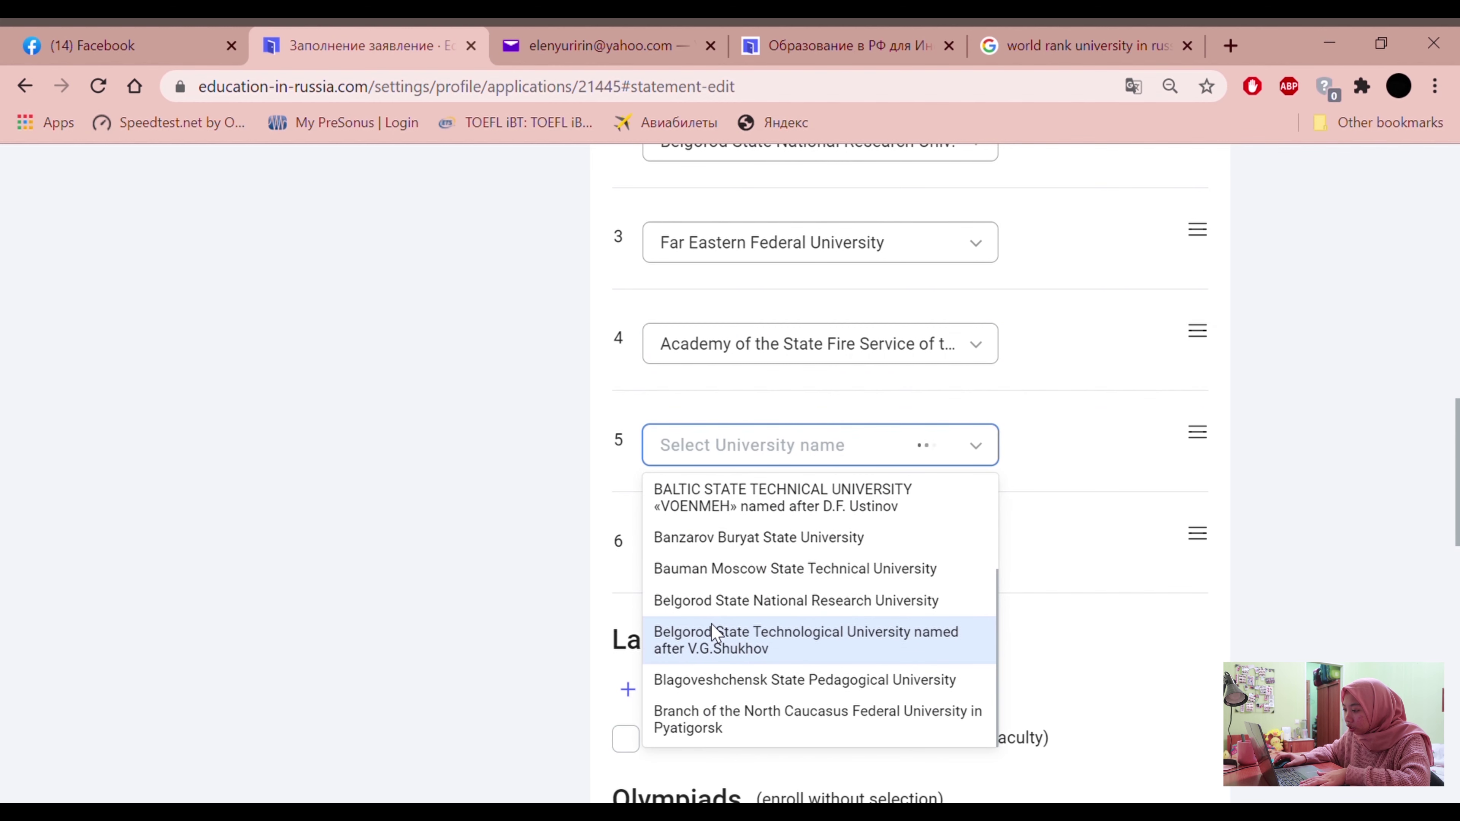
pyautogui.click(697, 722)
pyautogui.click(741, 559)
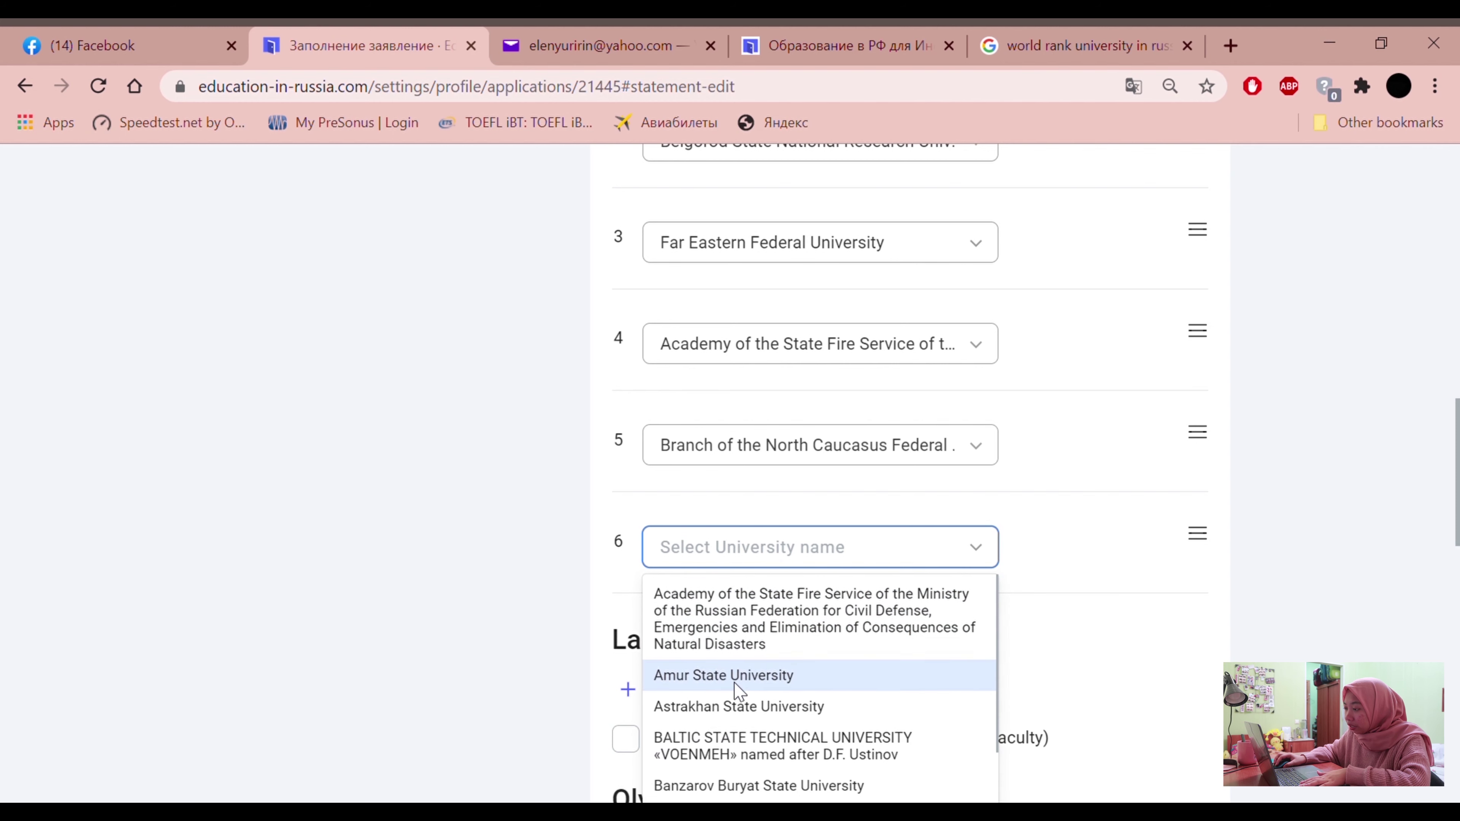
pyautogui.click(733, 686)
pyautogui.scroll(5, 552, 620)
pyautogui.scroll(-5, 553, 621)
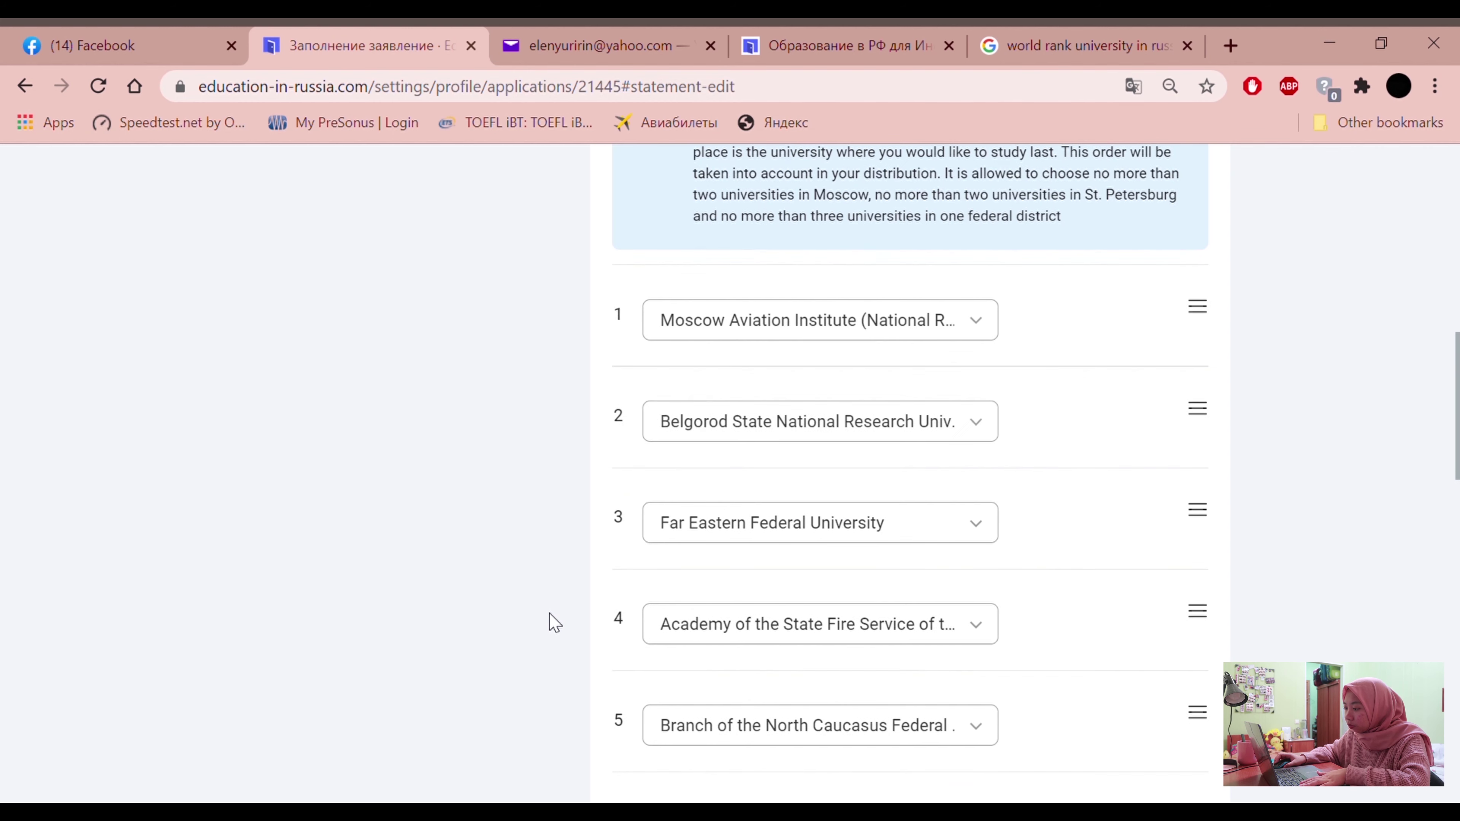
pyautogui.scroll(-3, 552, 621)
pyautogui.scroll(2, 552, 620)
pyautogui.scroll(-2, 553, 622)
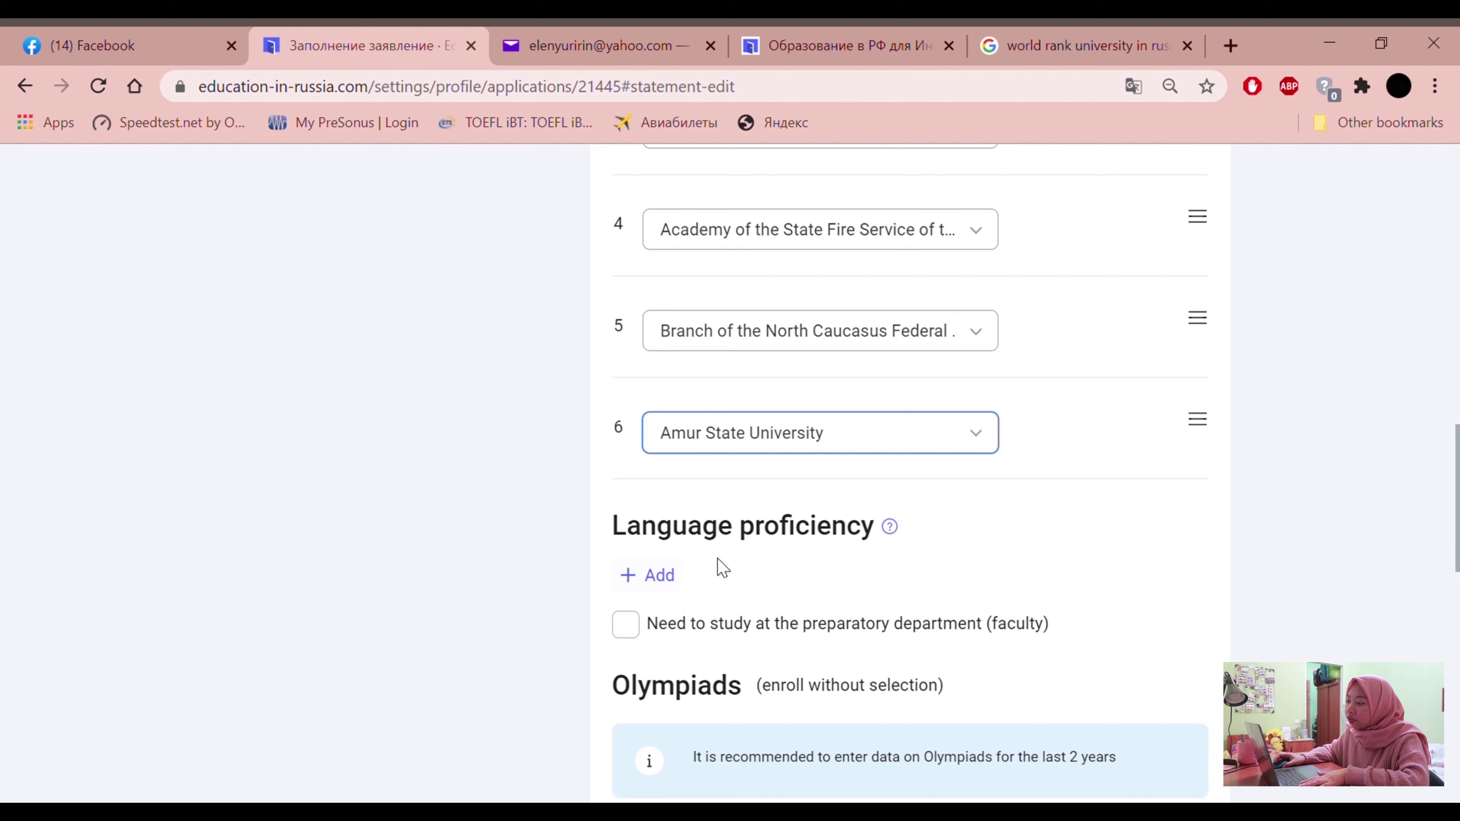
# Add English as a language with Medium proficiency
pyautogui.click(678, 583)
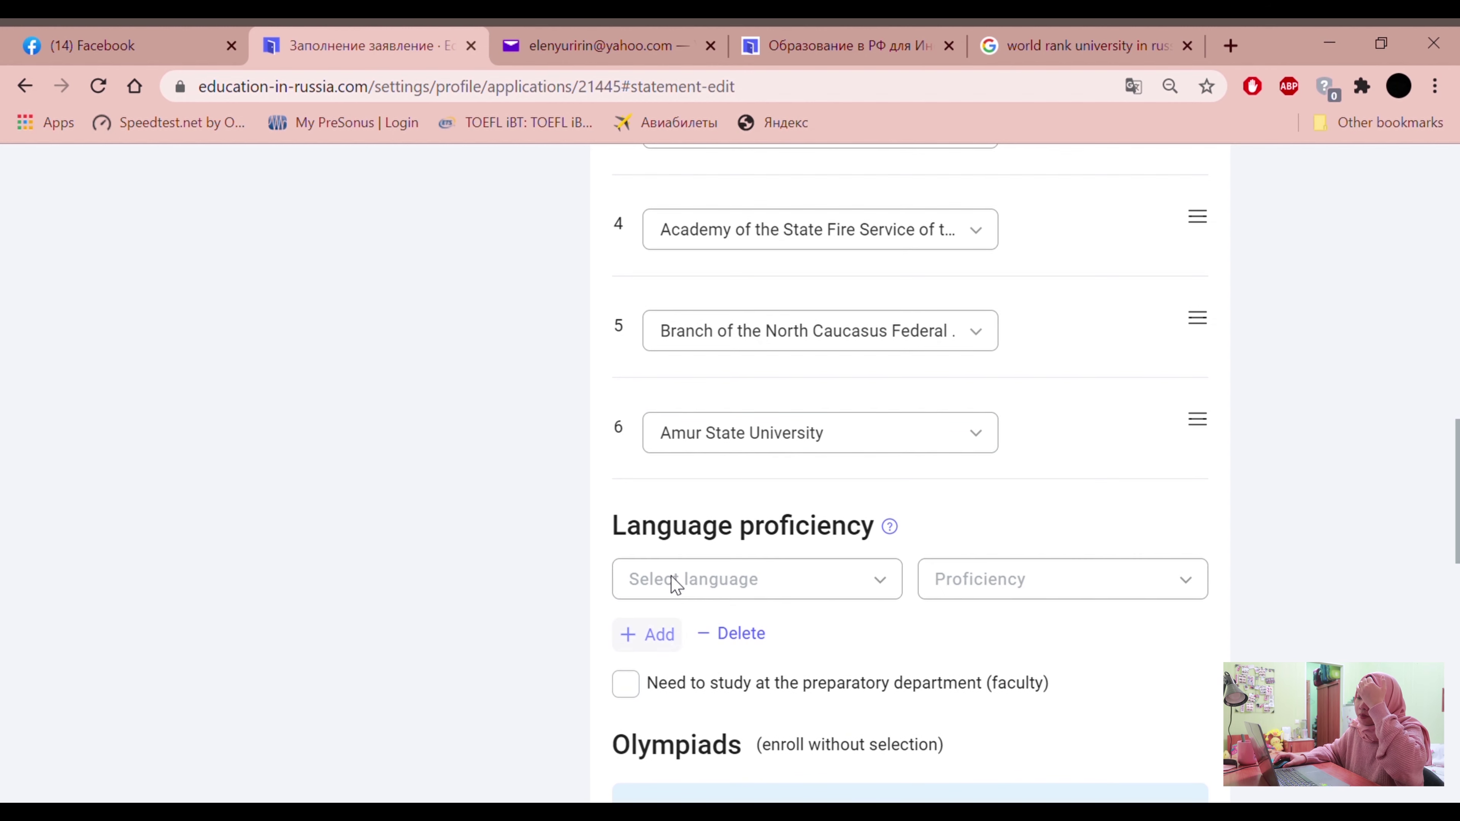
pyautogui.scroll(-2, 749, 596)
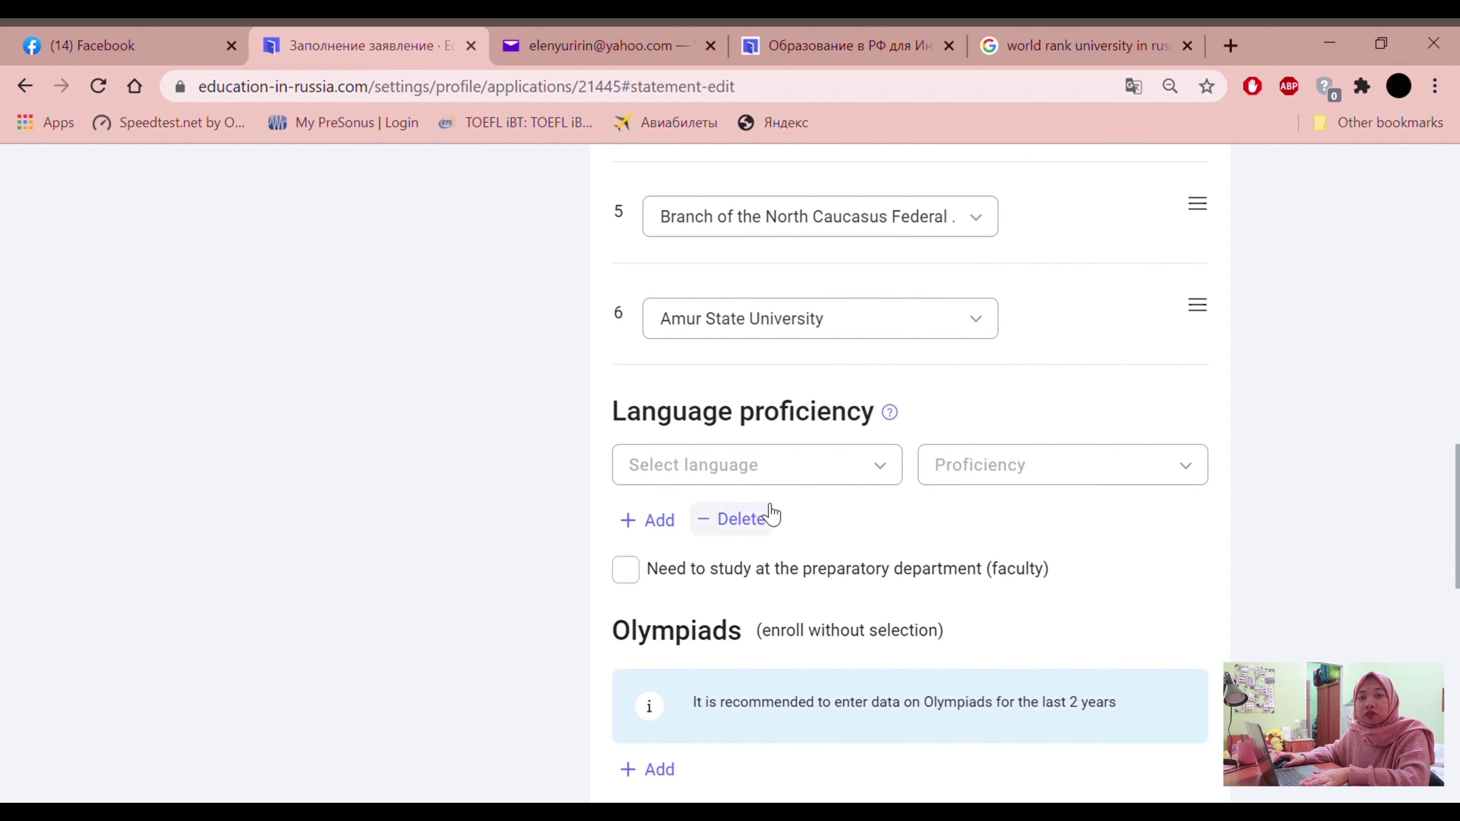
pyautogui.click(768, 471)
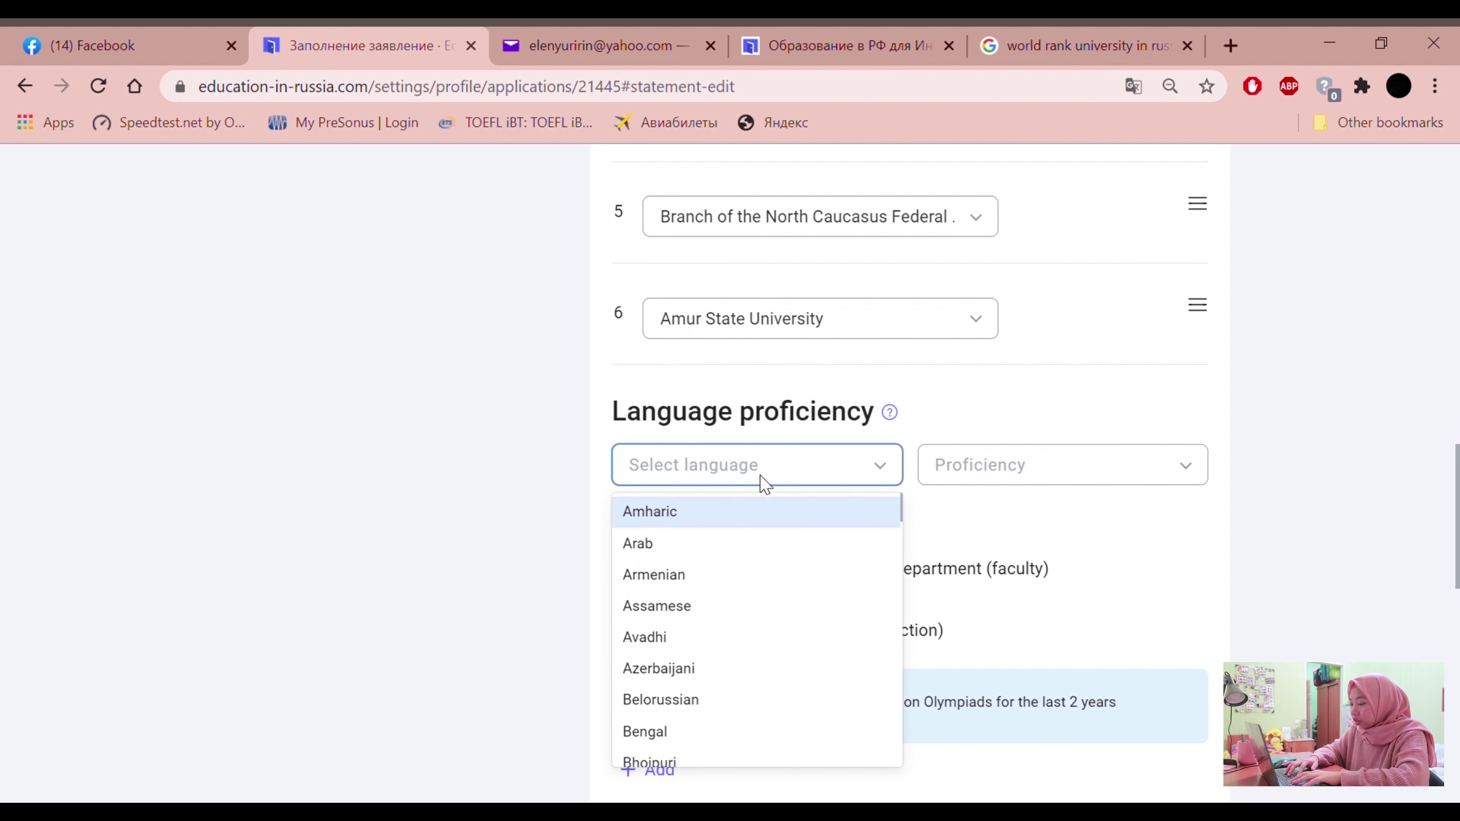
pyautogui.write('engl')
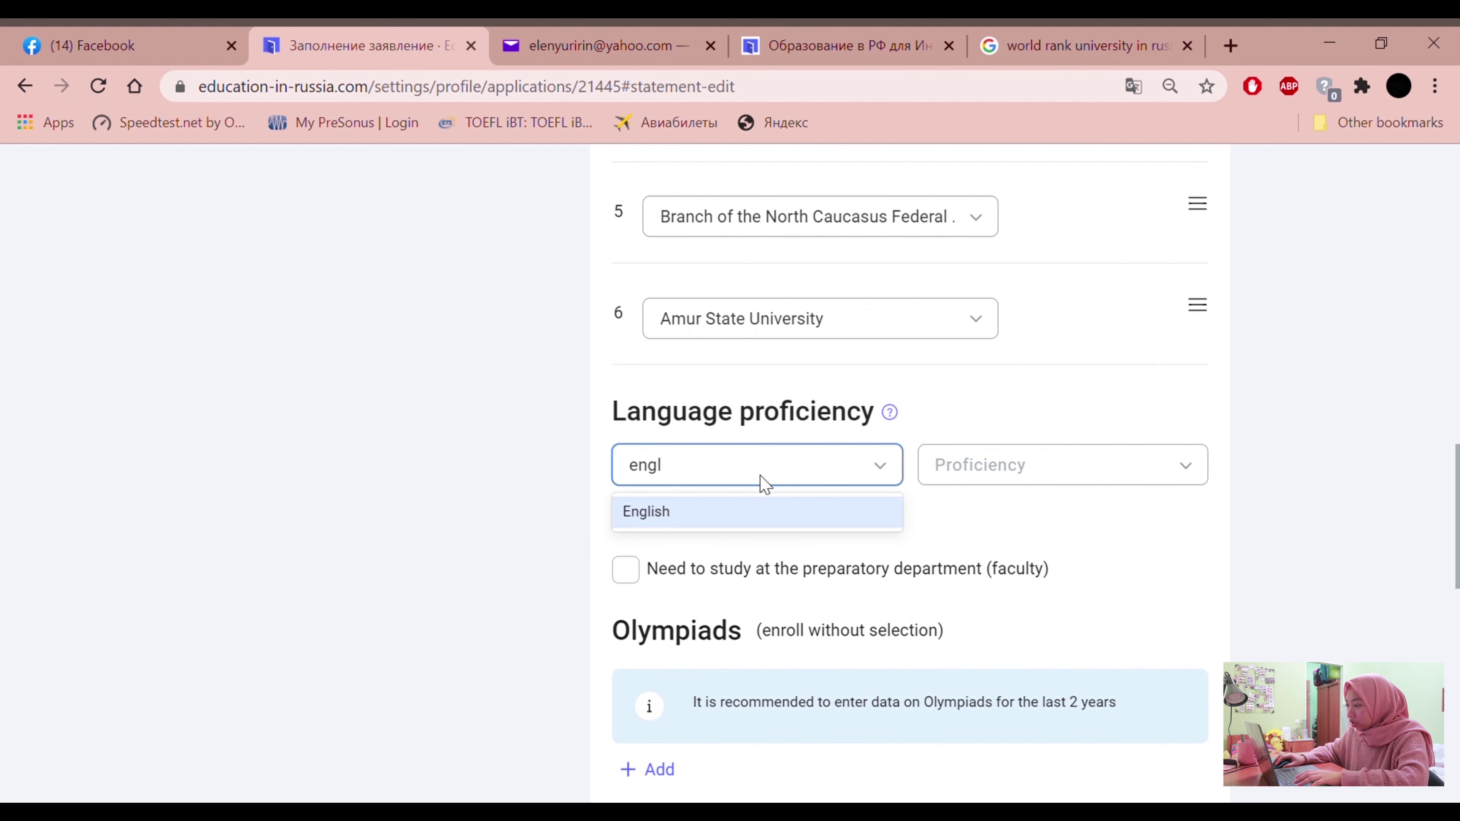
pyautogui.click(774, 518)
pyautogui.click(1067, 484)
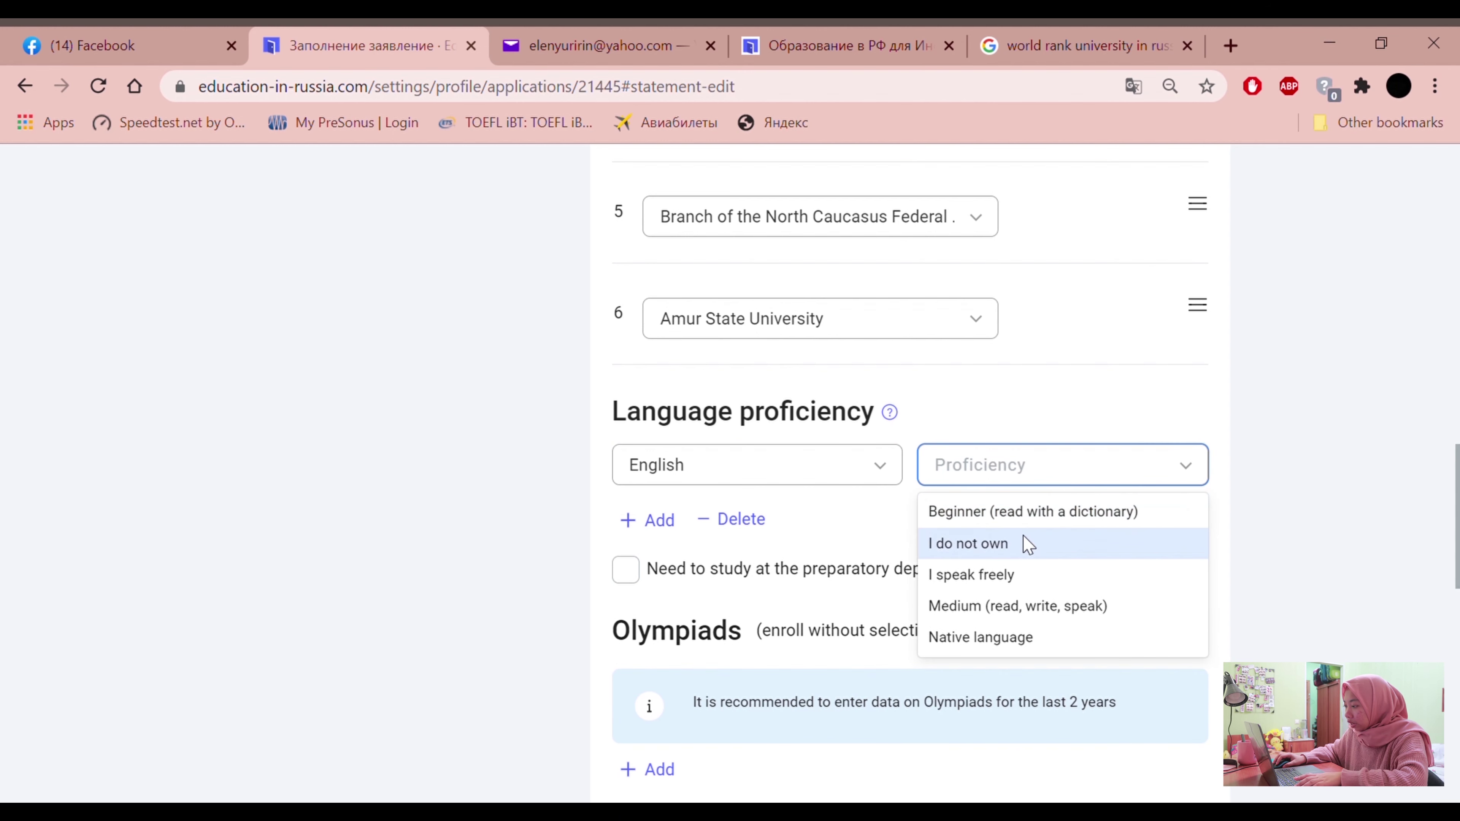
pyautogui.click(1008, 609)
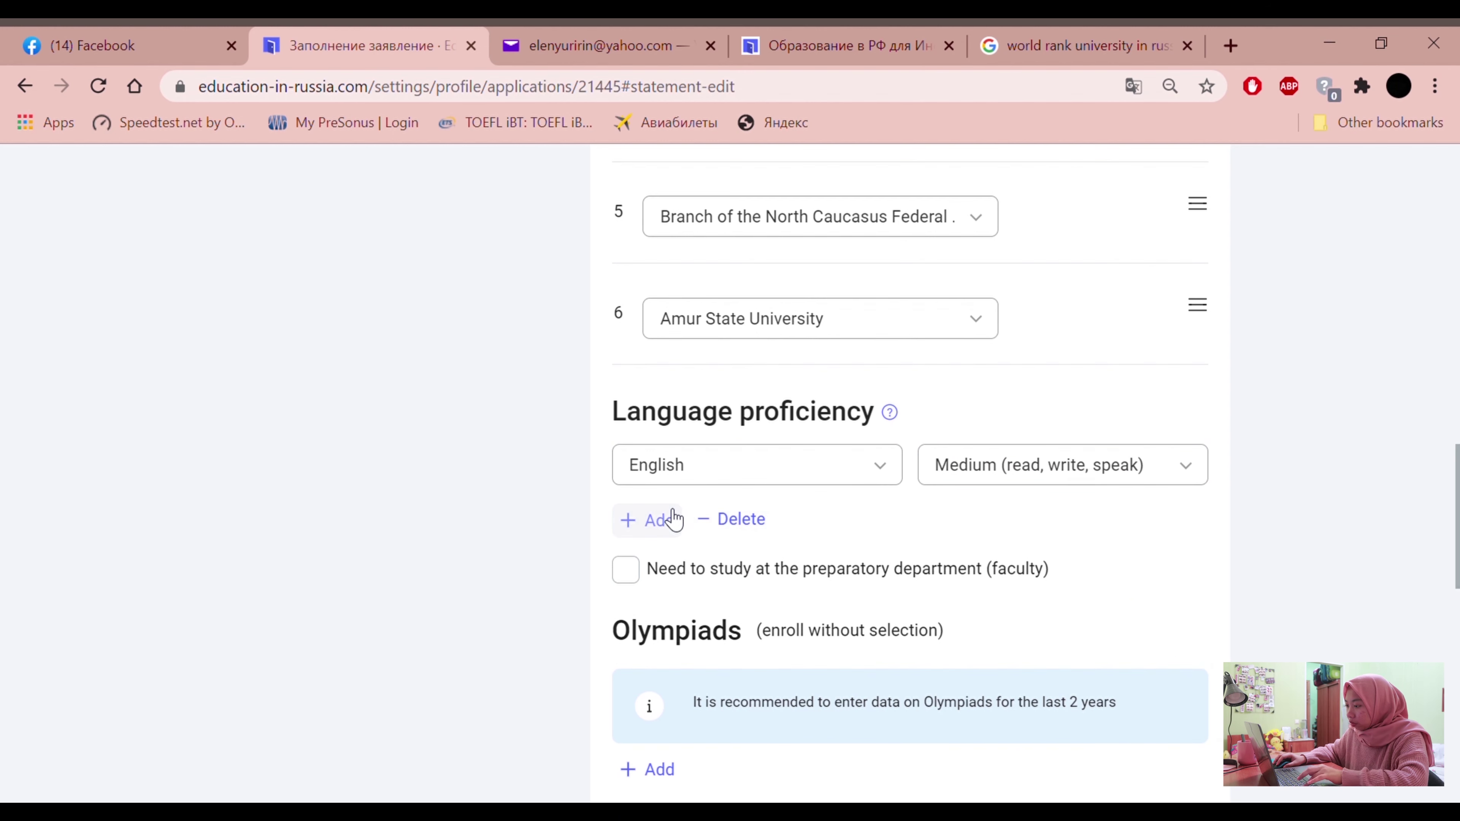
# Add Indonesian as a second language, marked as native language
pyautogui.click(674, 520)
pyautogui.click(686, 530)
pyautogui.write('indon')
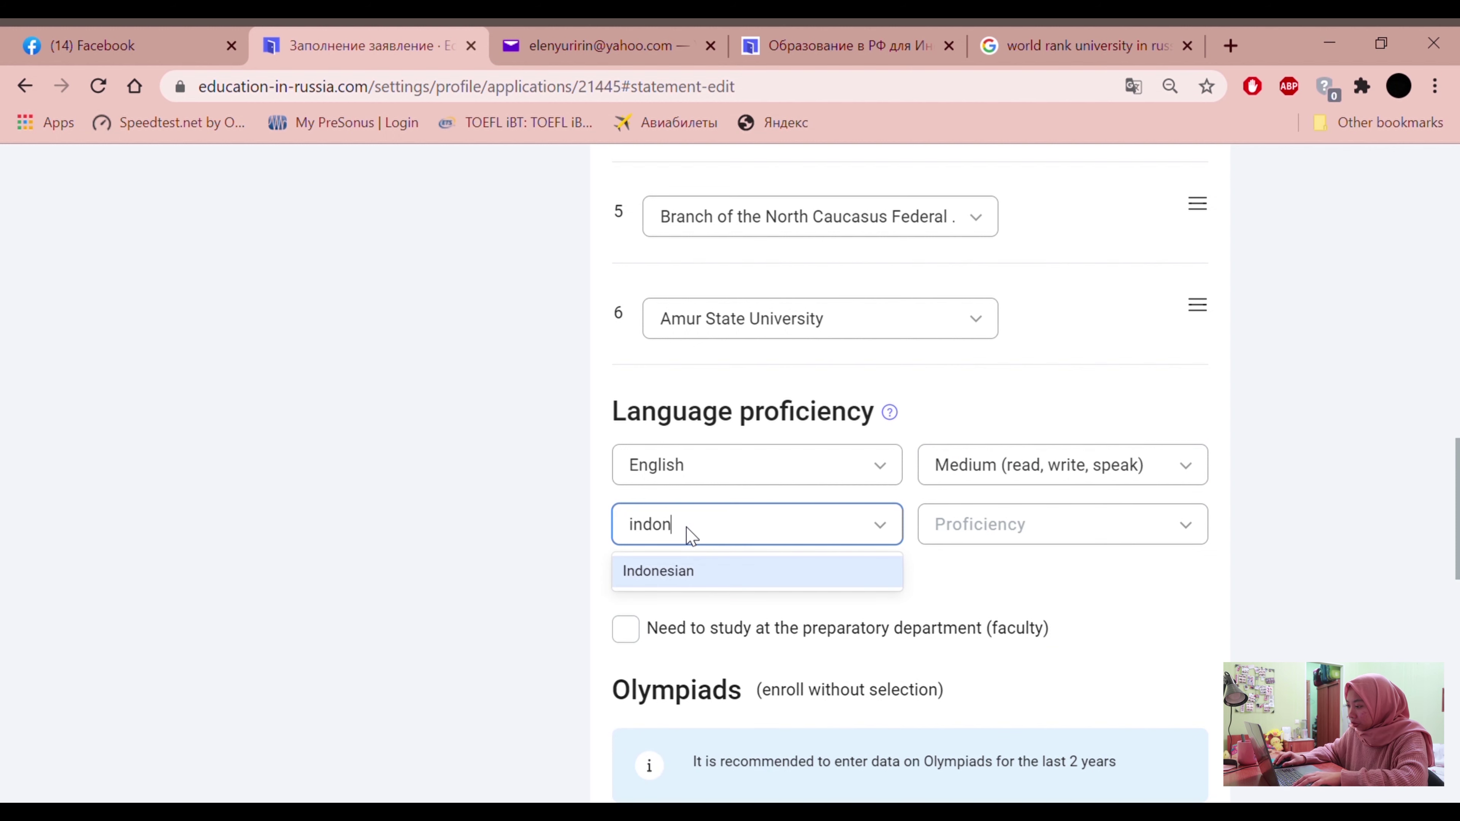
pyautogui.click(699, 569)
pyautogui.click(1052, 529)
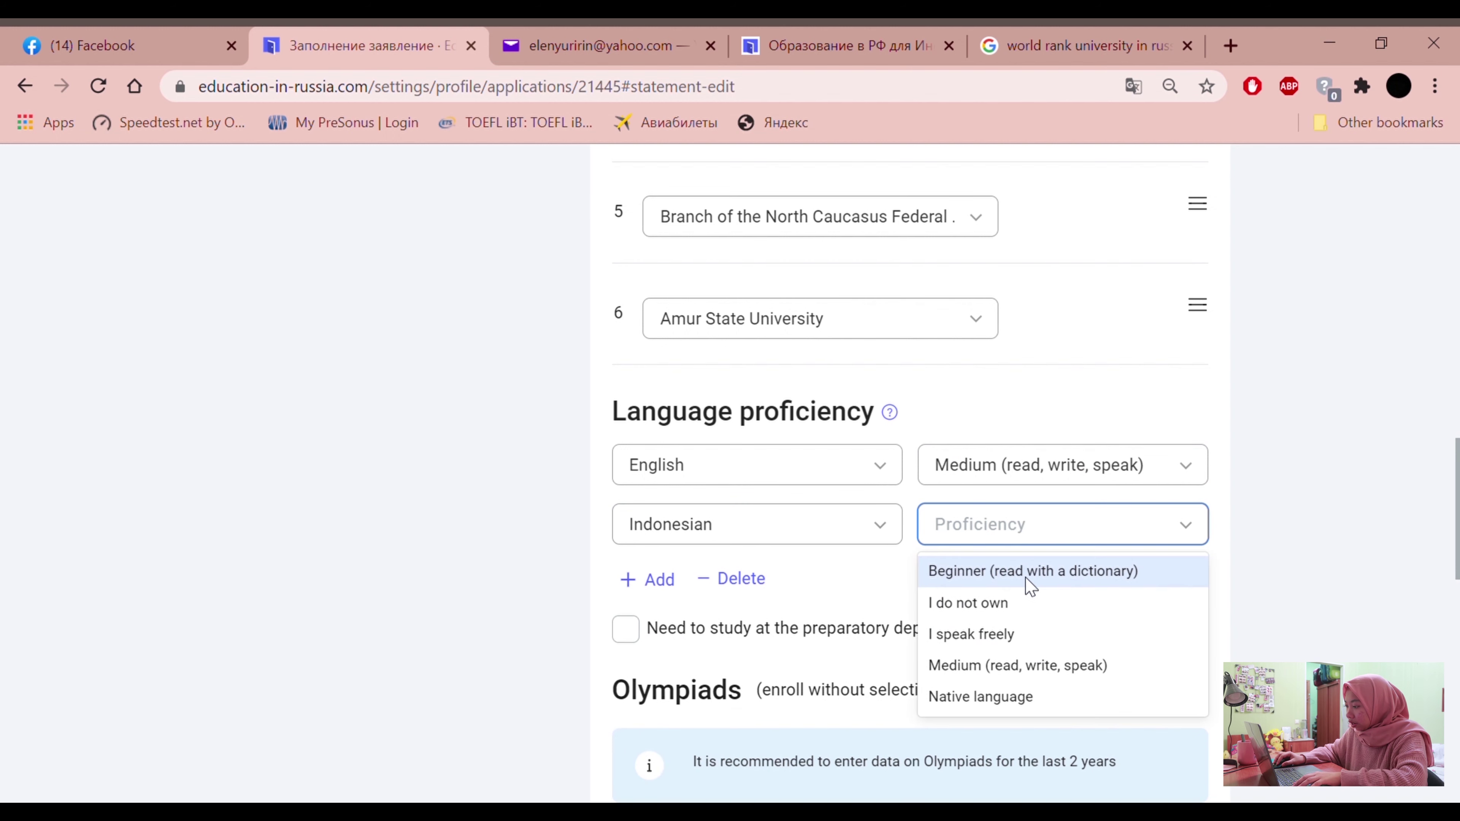
pyautogui.click(1018, 696)
# Add Arab as a third language at Beginner level
pyautogui.click(648, 580)
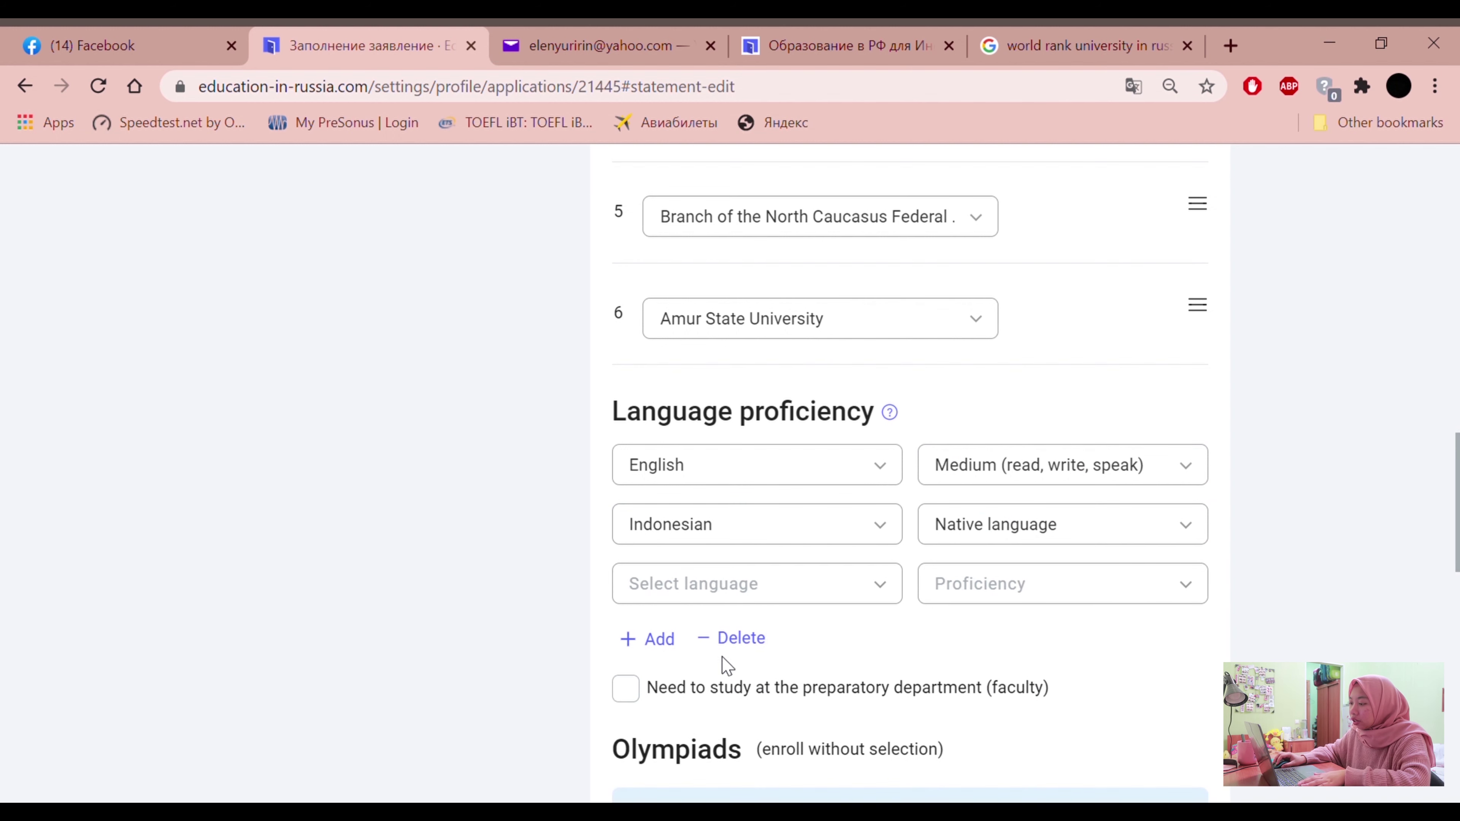
pyautogui.click(723, 584)
pyautogui.click(688, 663)
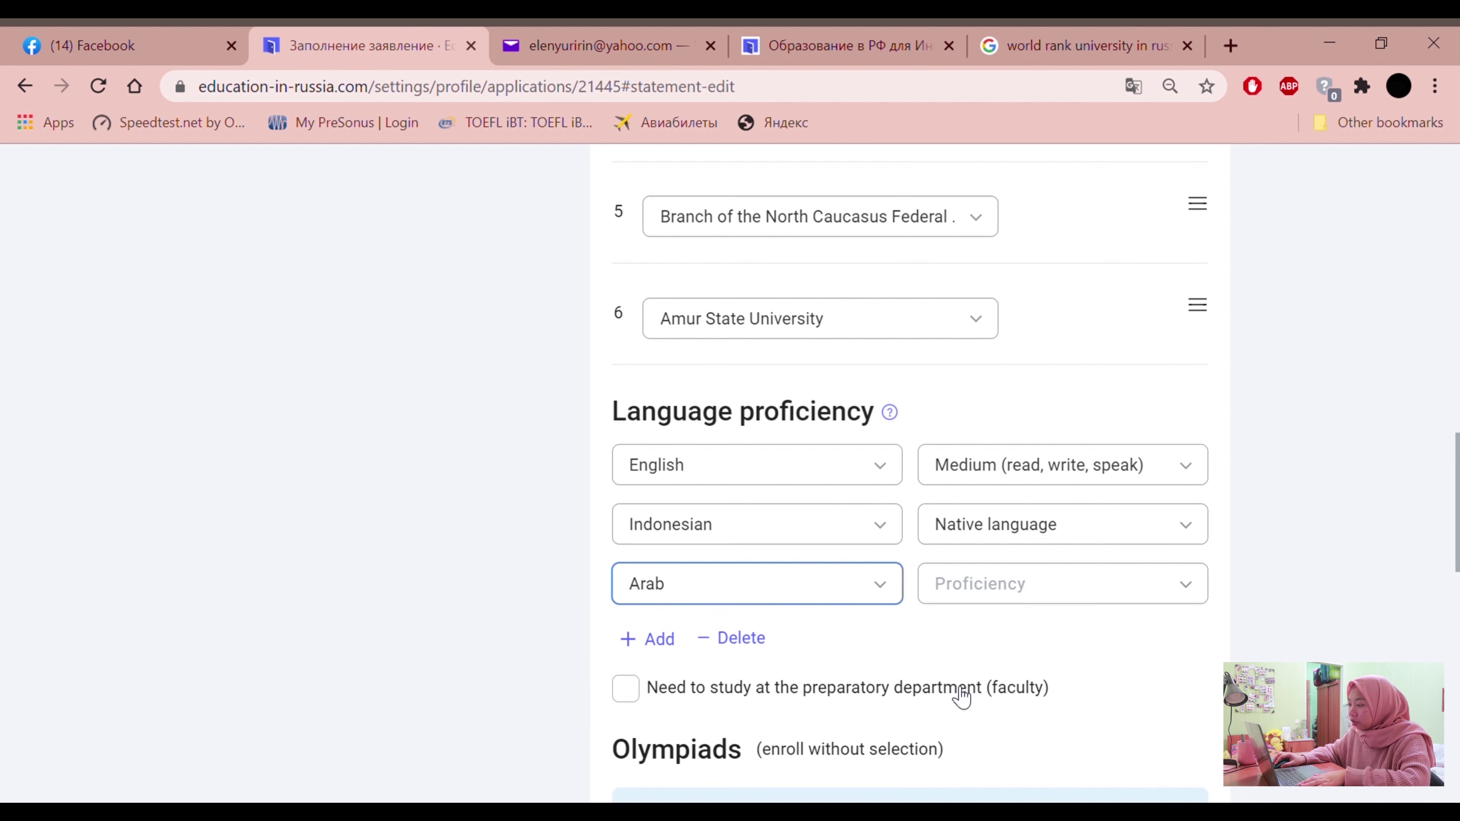
pyautogui.click(1002, 588)
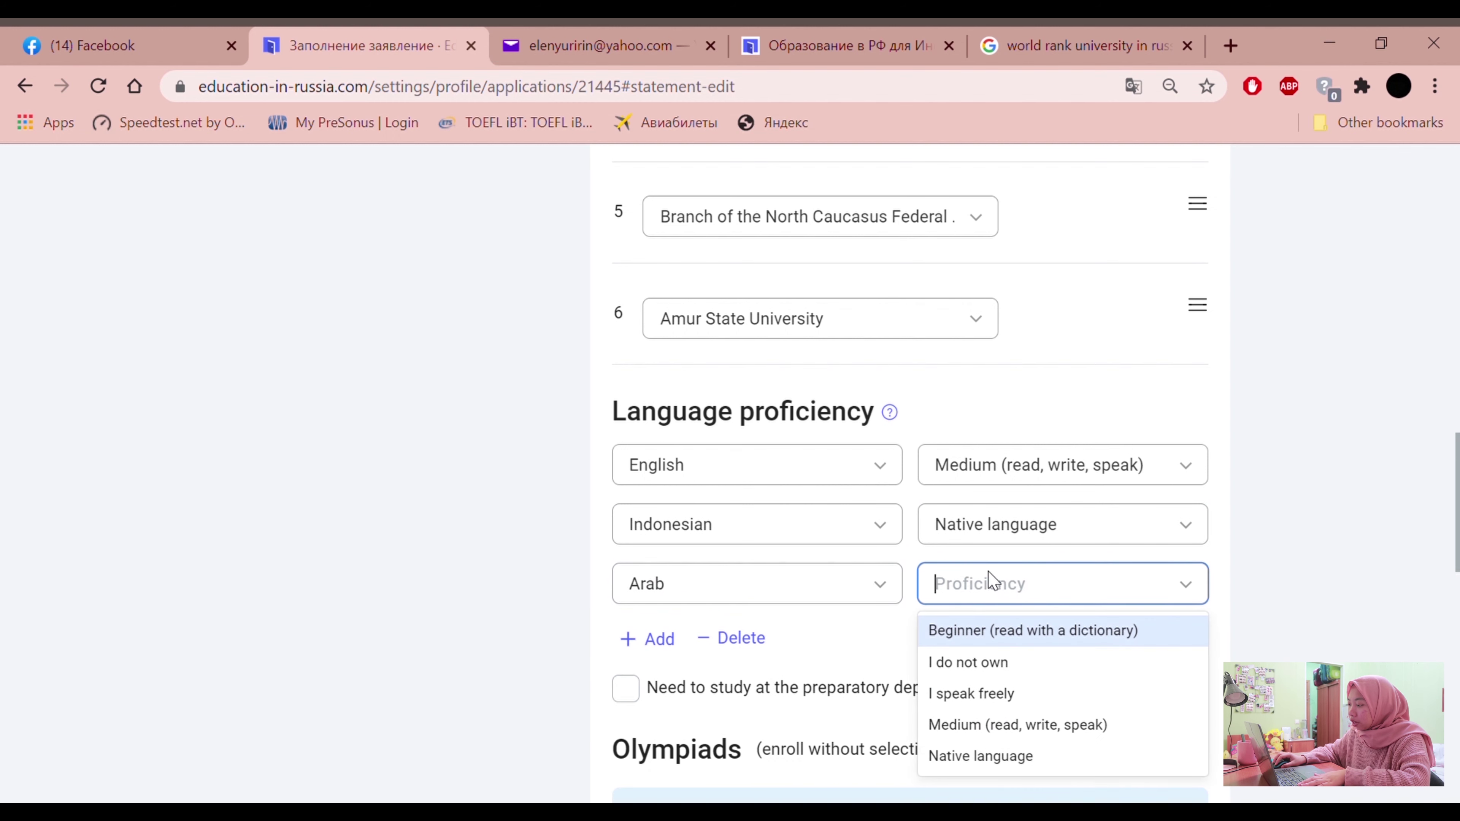
pyautogui.click(967, 629)
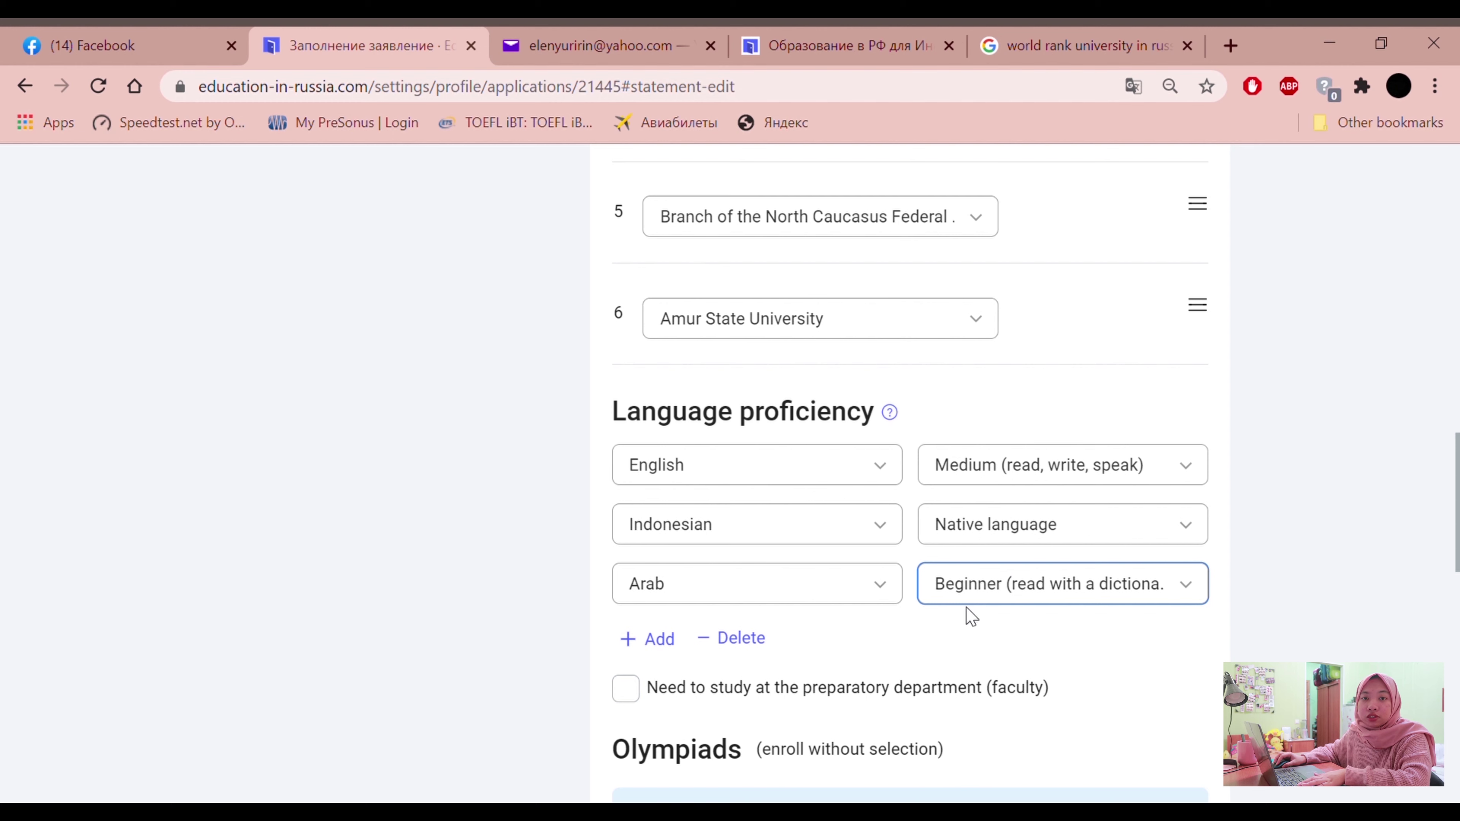
pyautogui.scroll(-2, 792, 498)
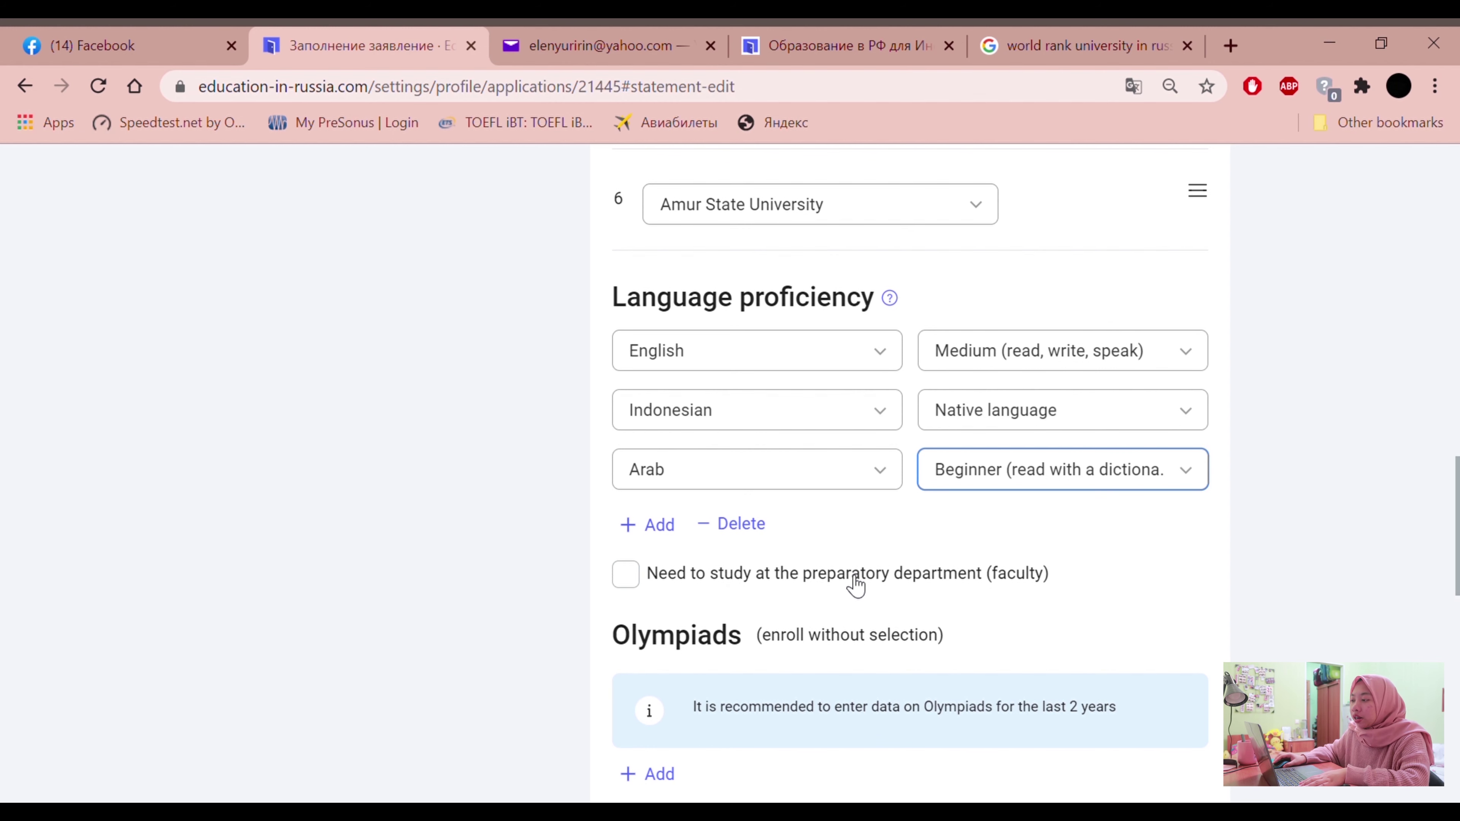
pyautogui.scroll(2, 767, 592)
pyautogui.scroll(-2, 768, 592)
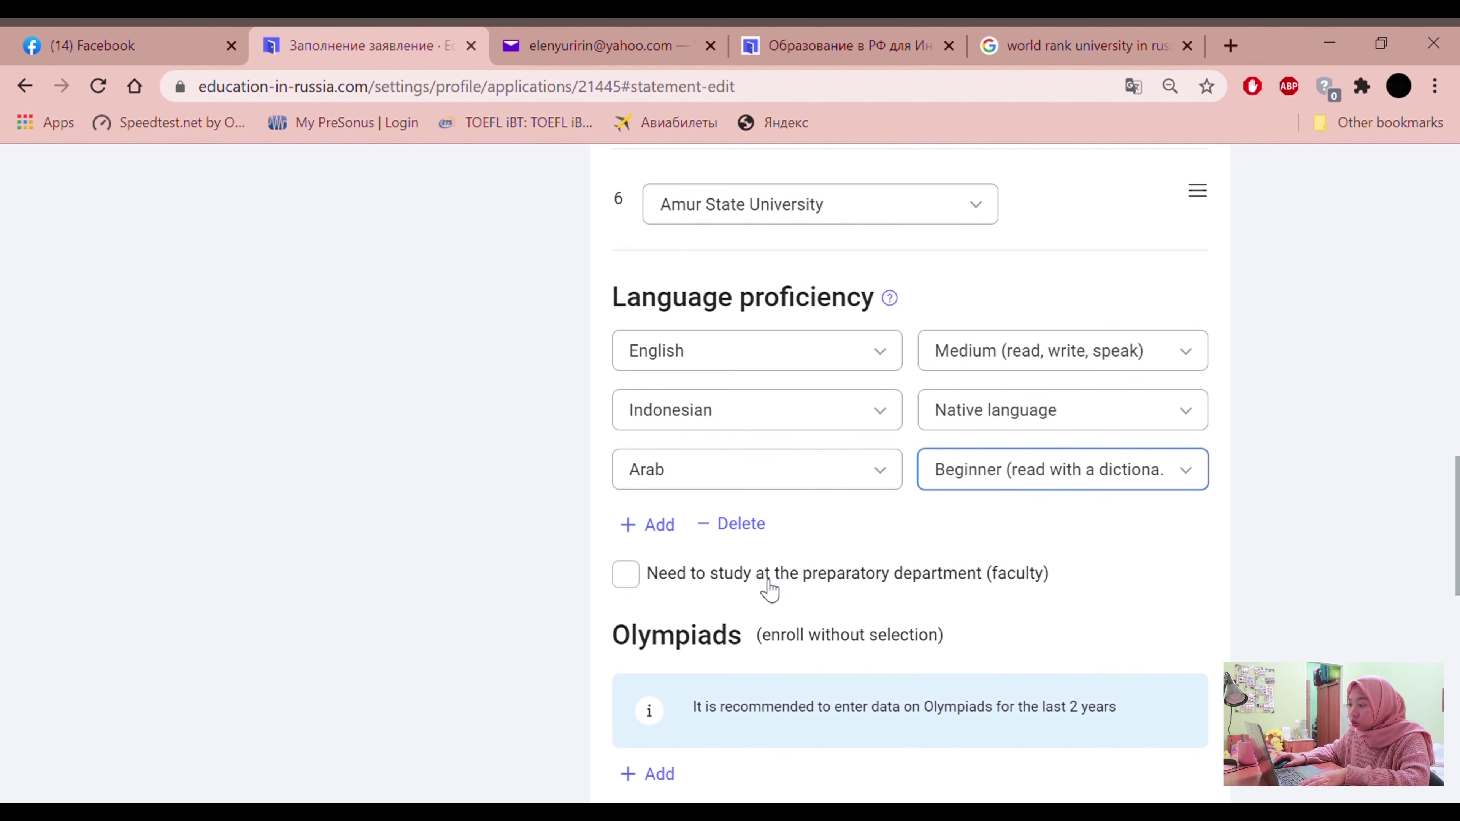
pyautogui.scroll(-2, 762, 582)
pyautogui.scroll(2, 764, 586)
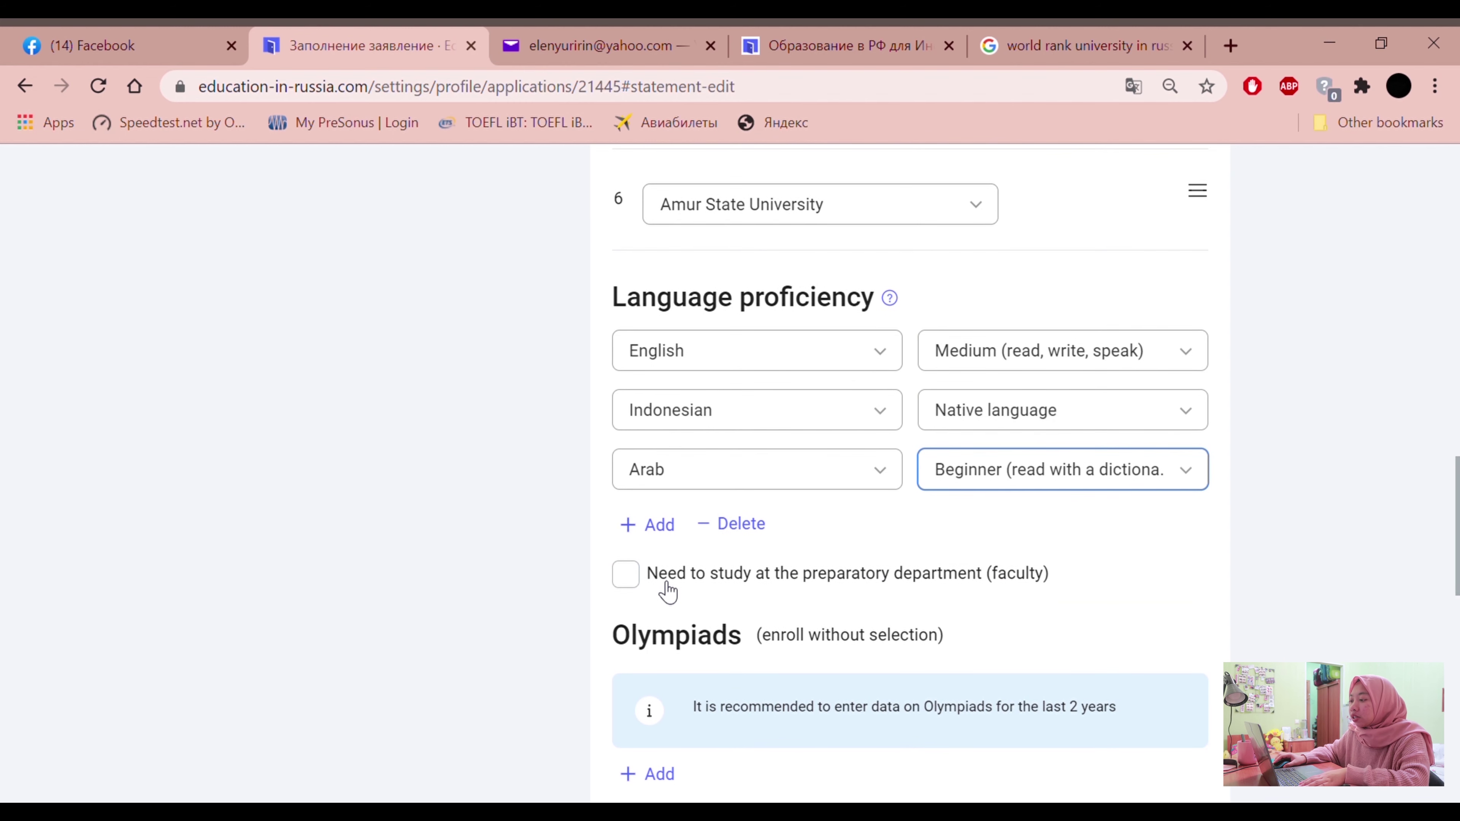
# Tick the 'Need to study at the preparatory department (faculty)' checkbox
pyautogui.click(714, 582)
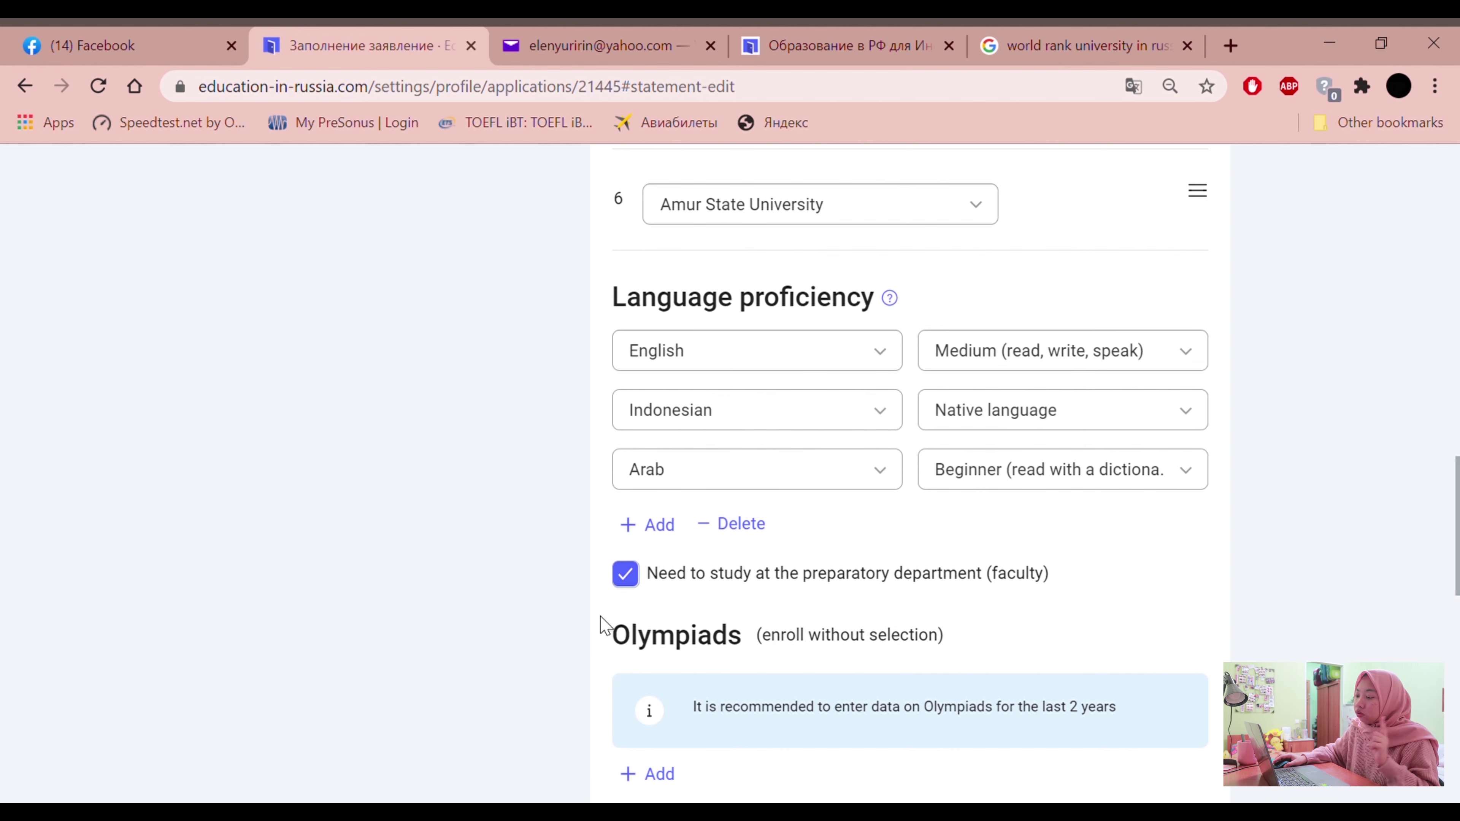
pyautogui.scroll(-4, 600, 625)
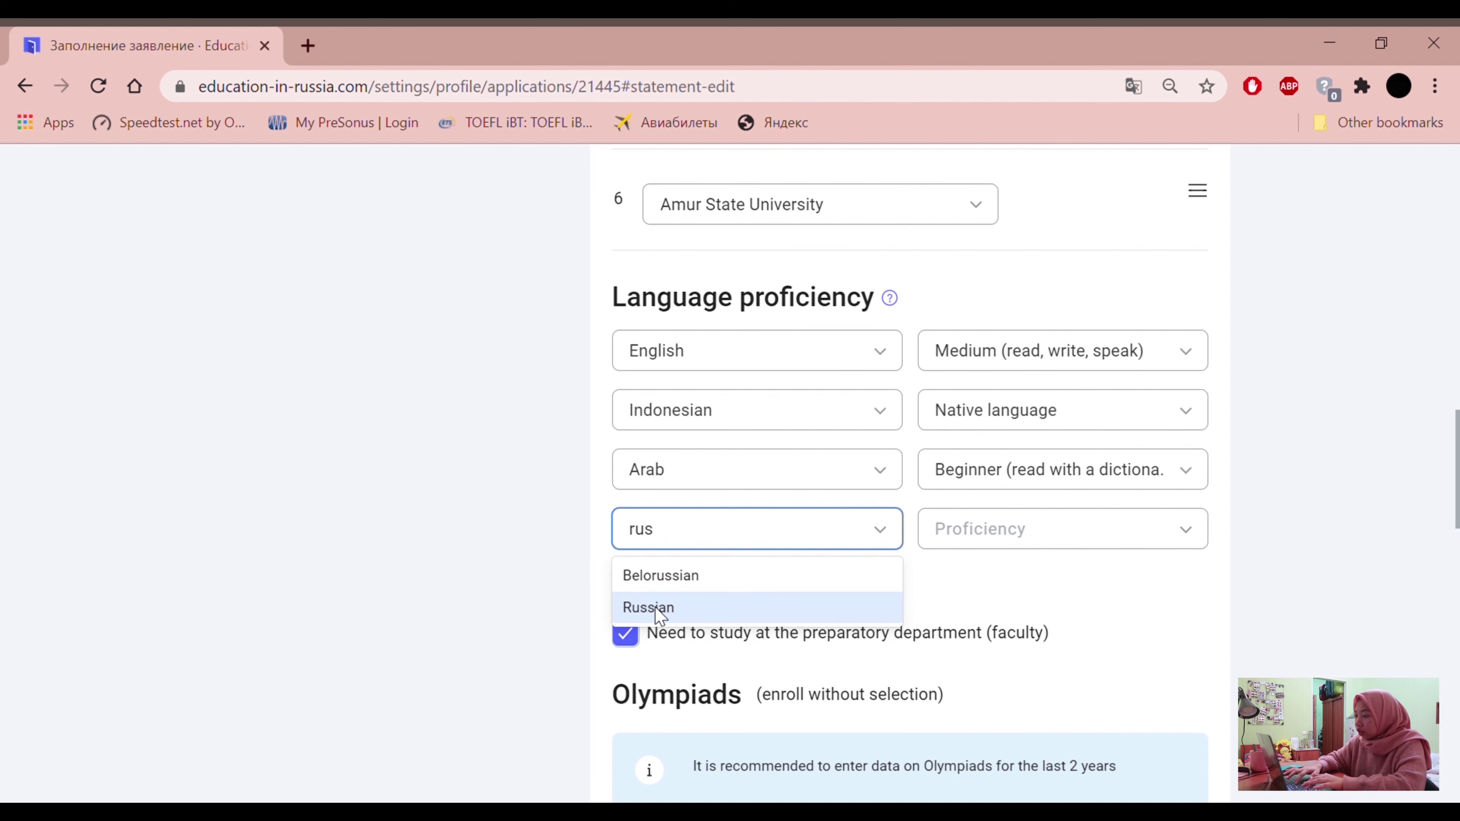
# Set Russian as the fourth language with proficiency 'I do not own'
pyautogui.click(660, 609)
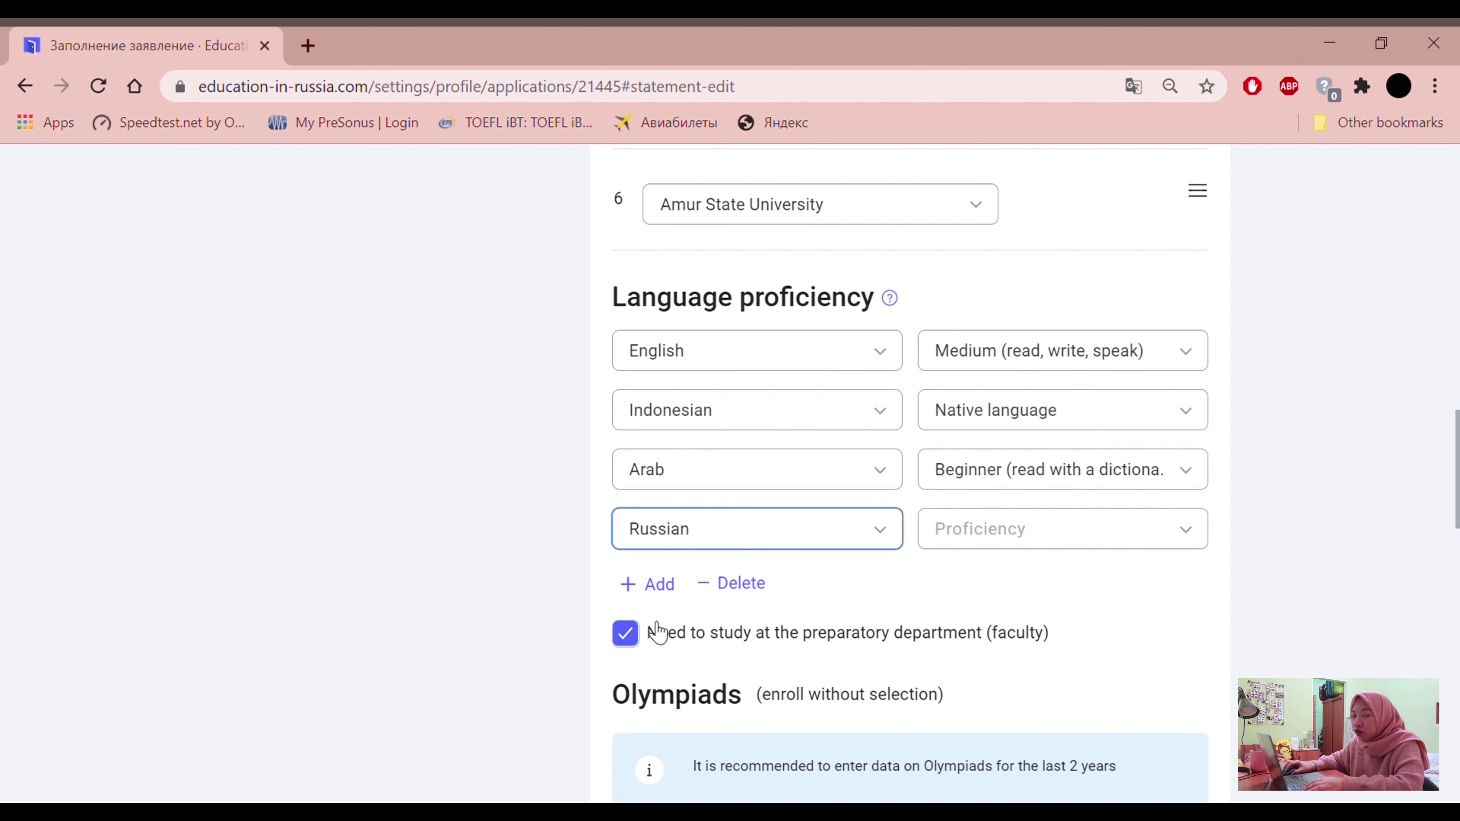
pyautogui.click(973, 526)
pyautogui.click(894, 537)
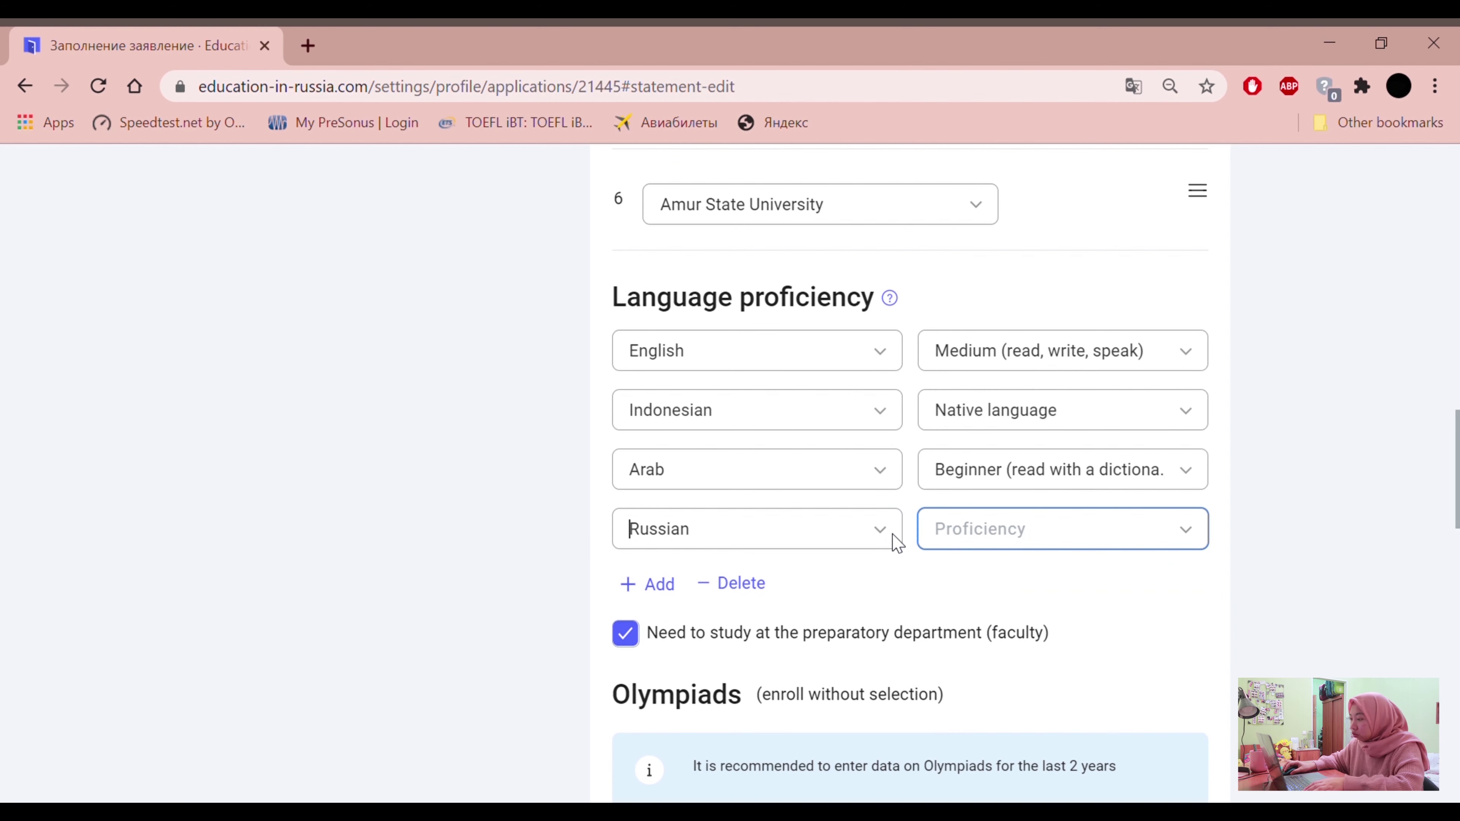
pyautogui.click(945, 531)
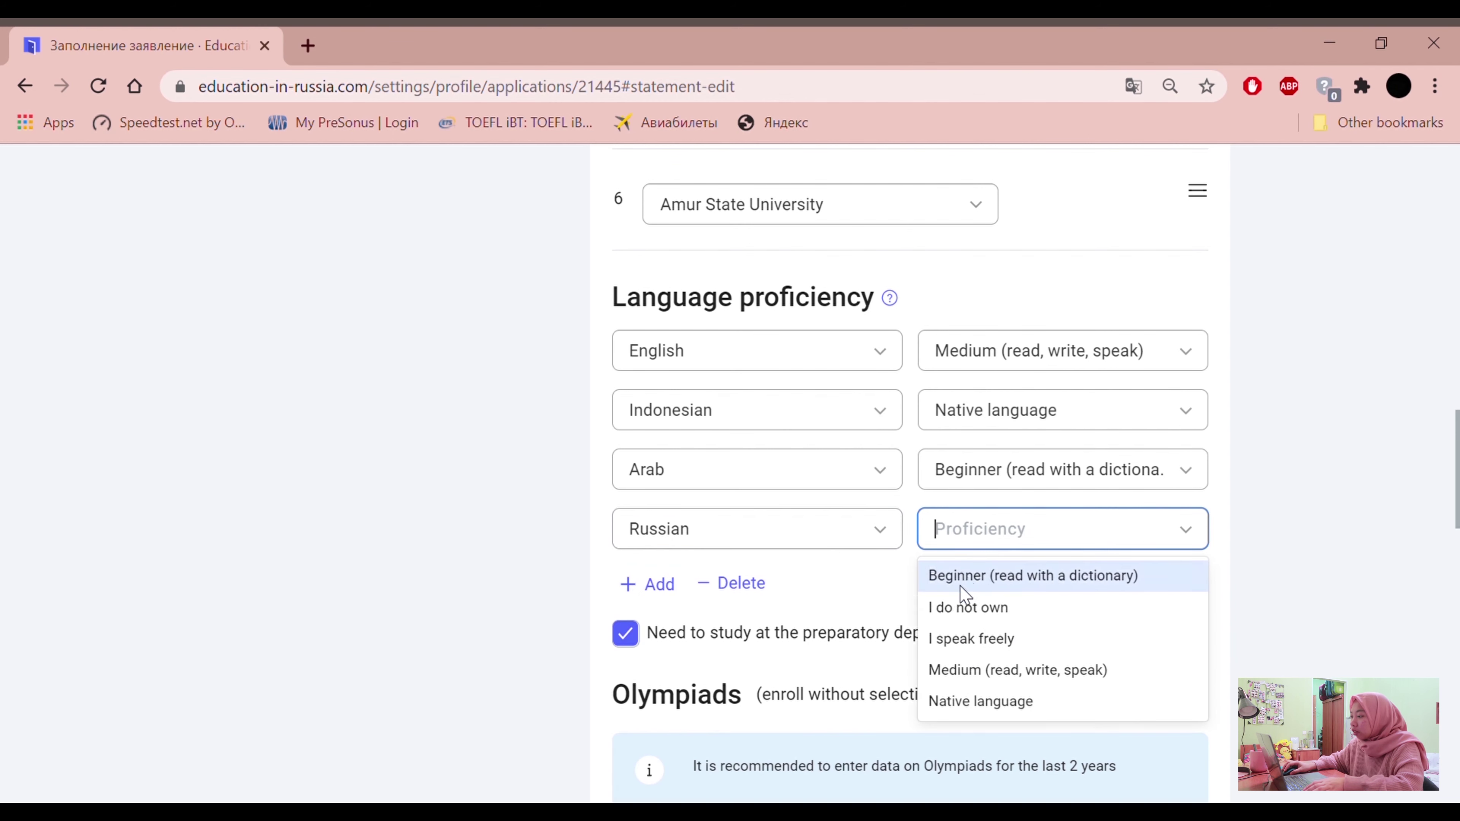
pyautogui.click(956, 607)
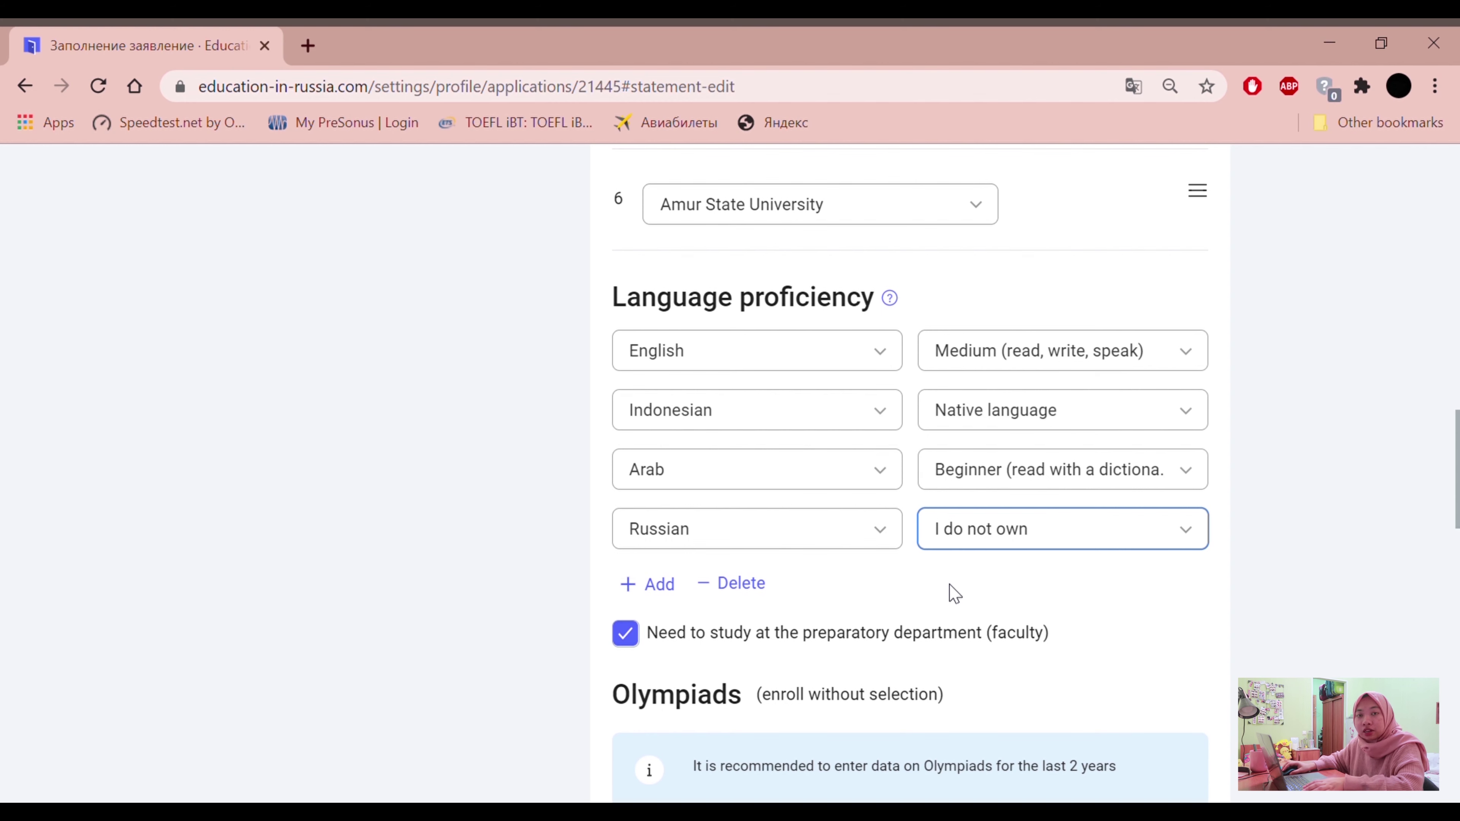
pyautogui.scroll(-5, 1176, 515)
# Set the Olympiad entry's name to Other
pyautogui.scroll(-8, 1177, 525)
pyautogui.scroll(1, 1177, 525)
pyautogui.scroll(-10, 1092, 538)
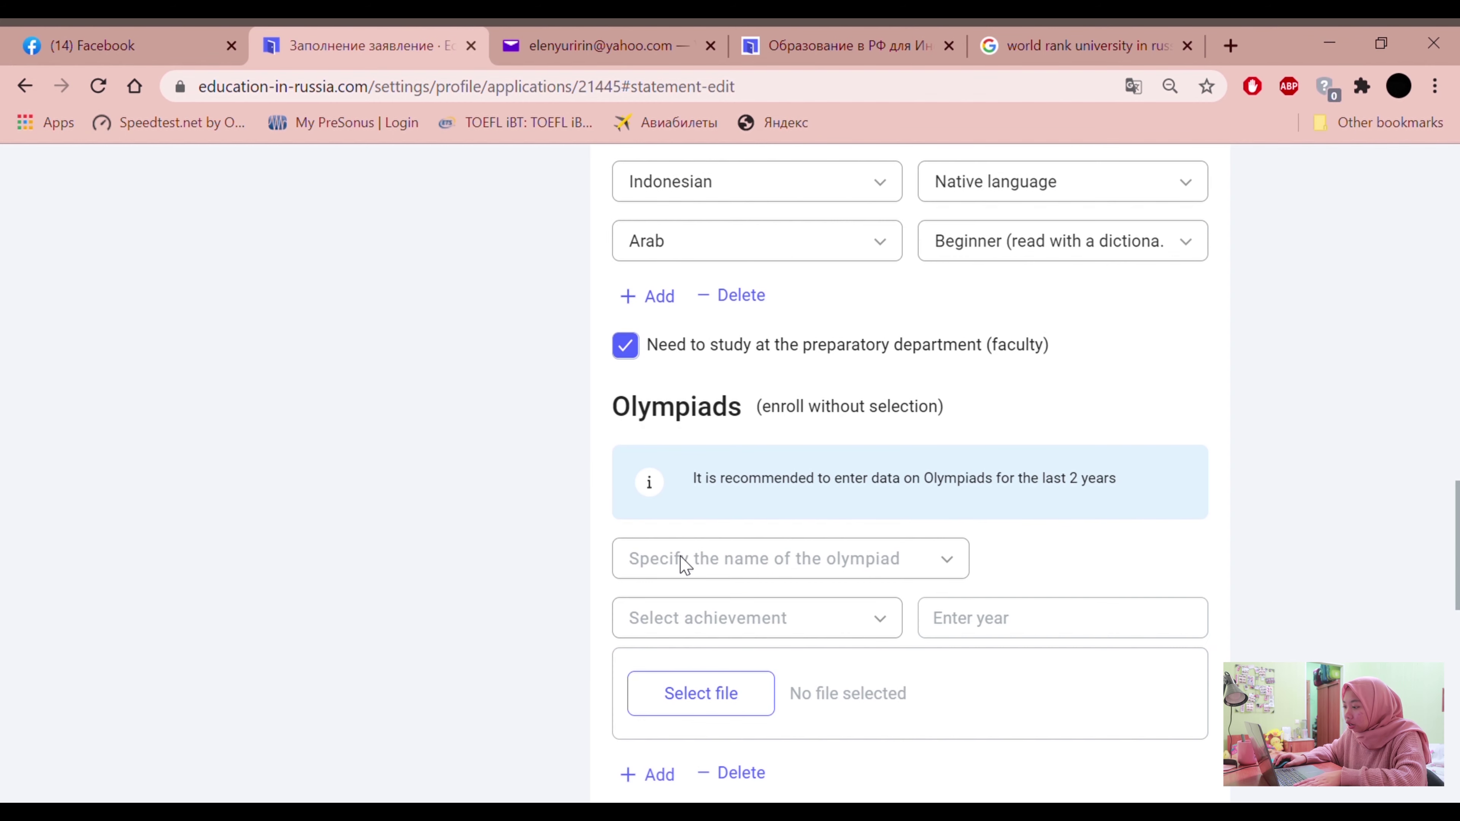
pyautogui.click(684, 564)
pyautogui.scroll(-3, 698, 650)
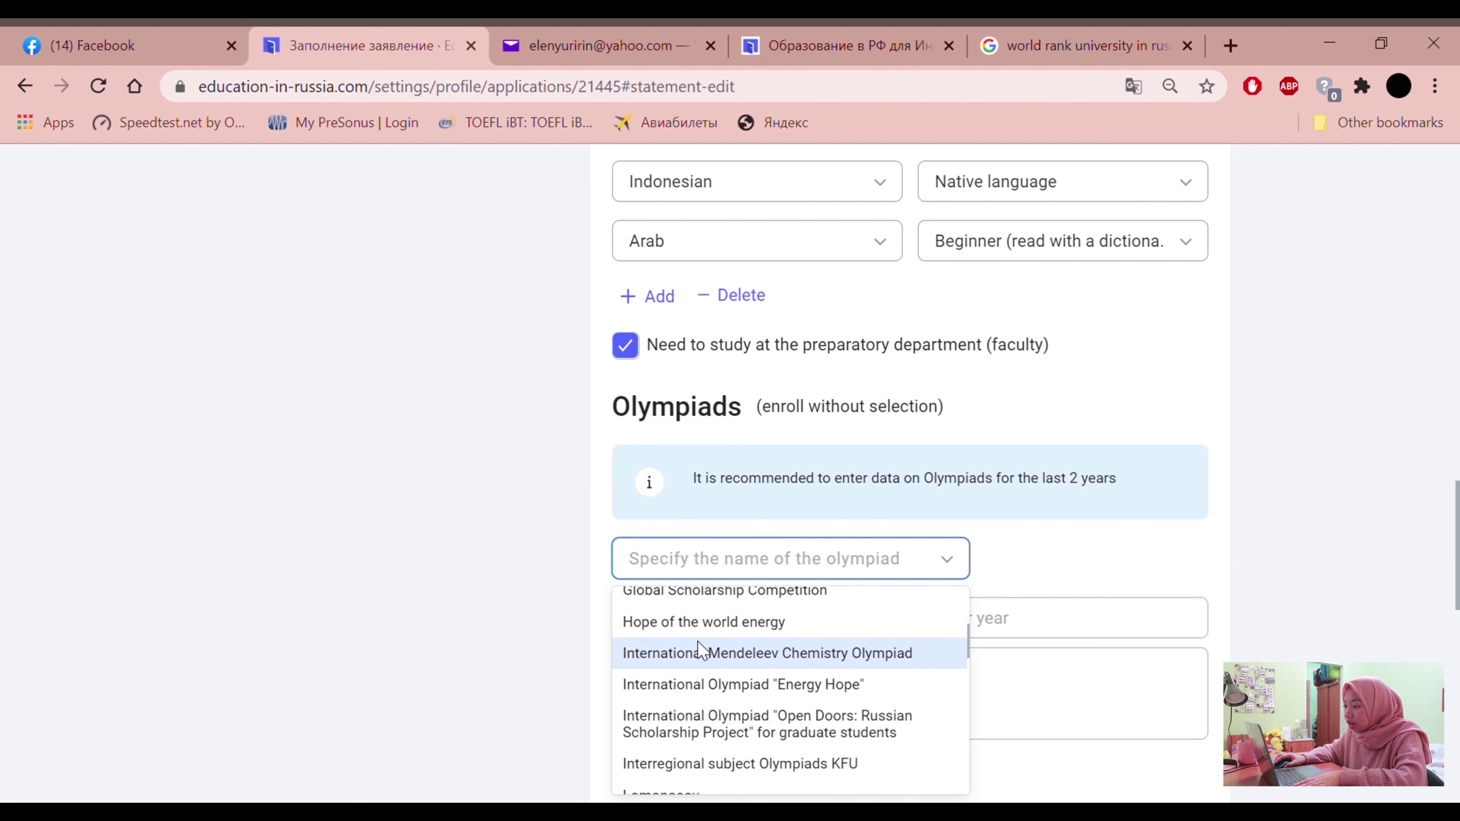
pyautogui.scroll(3, 626, 607)
pyautogui.scroll(-3, 547, 571)
pyautogui.scroll(1, 720, 359)
pyautogui.click(611, 458)
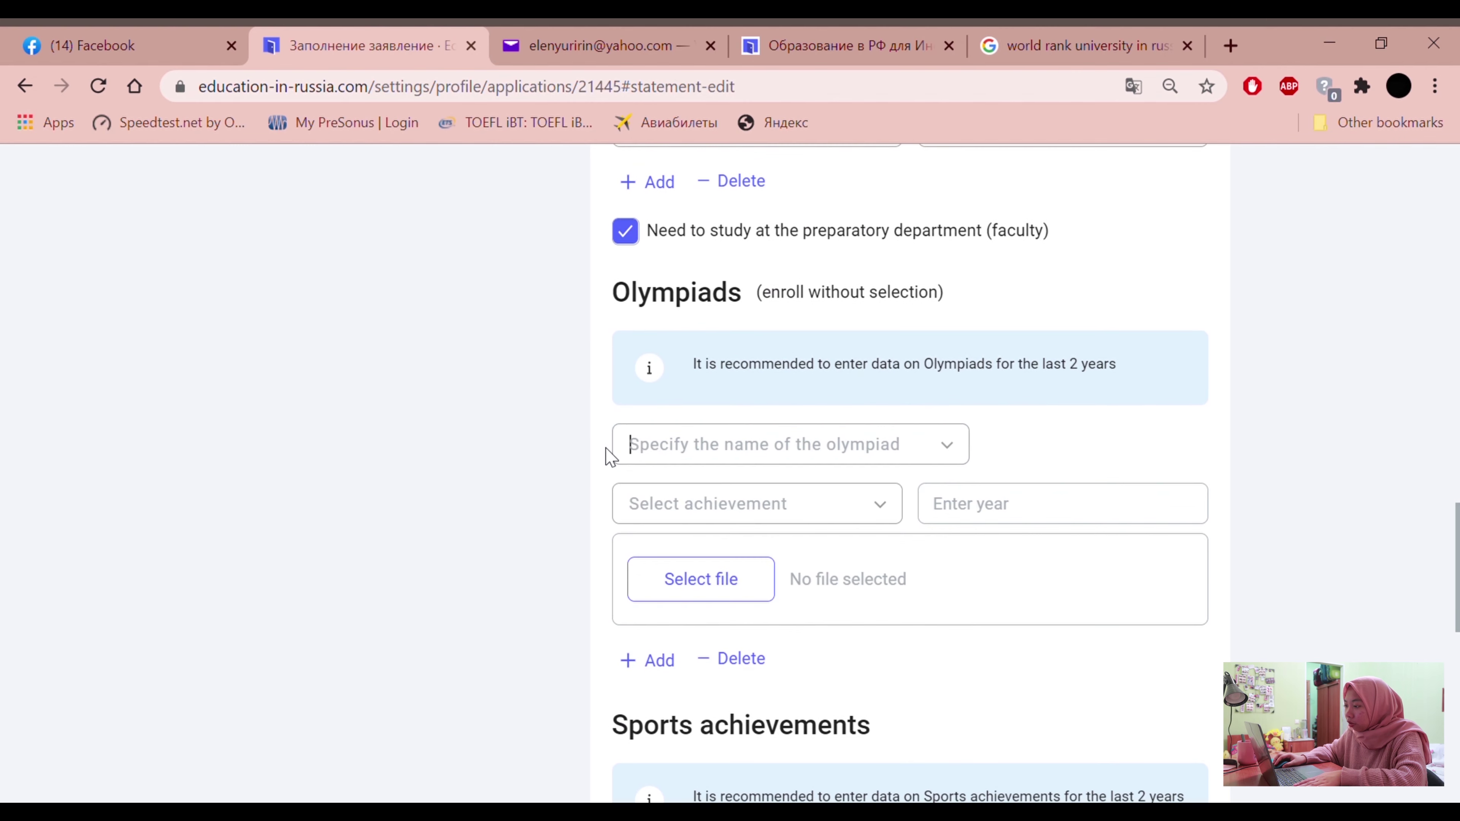
pyautogui.click(836, 460)
pyautogui.scroll(-3, 665, 646)
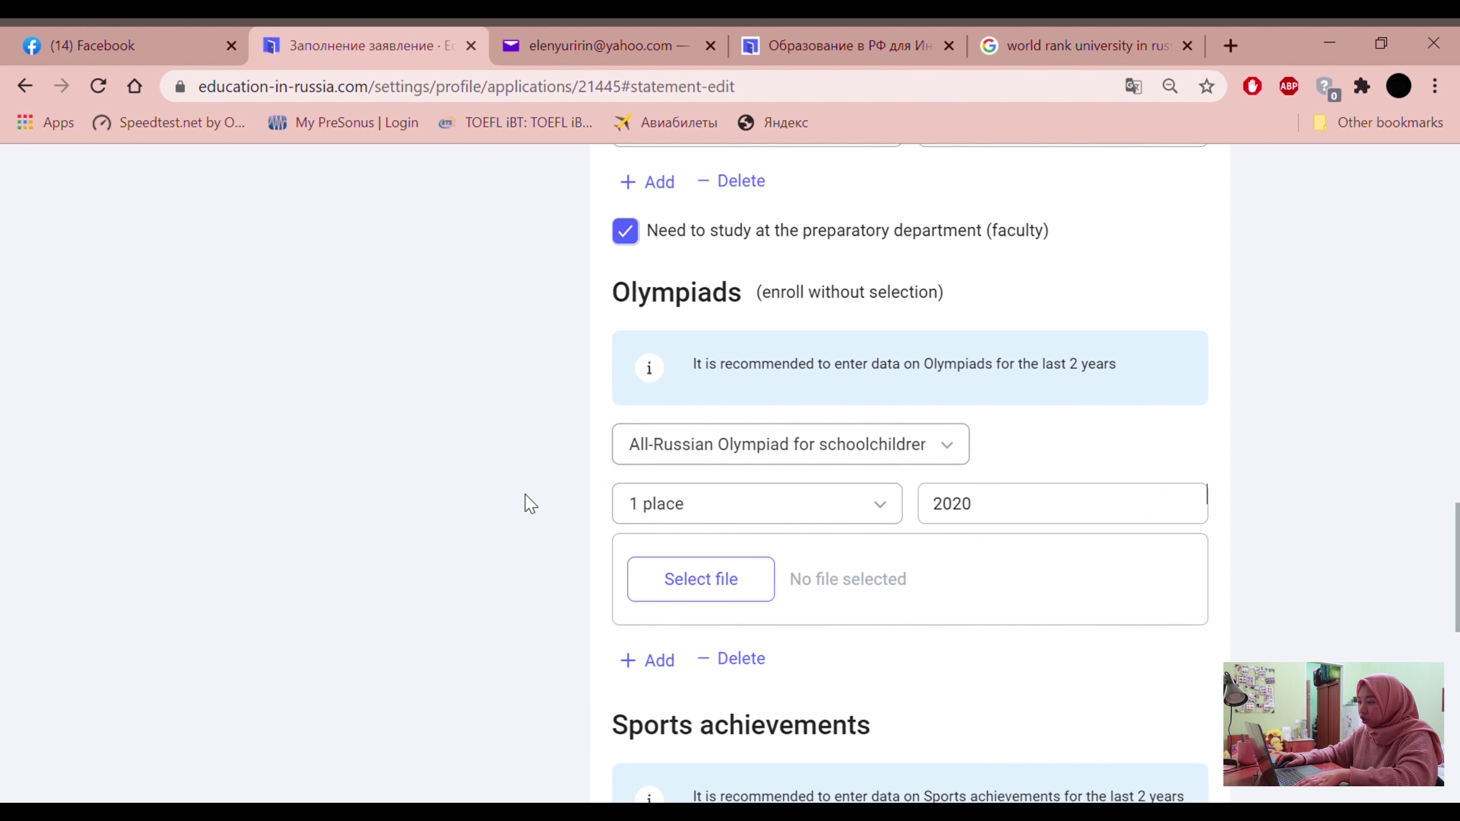
pyautogui.click(849, 455)
pyautogui.scroll(-3, 730, 598)
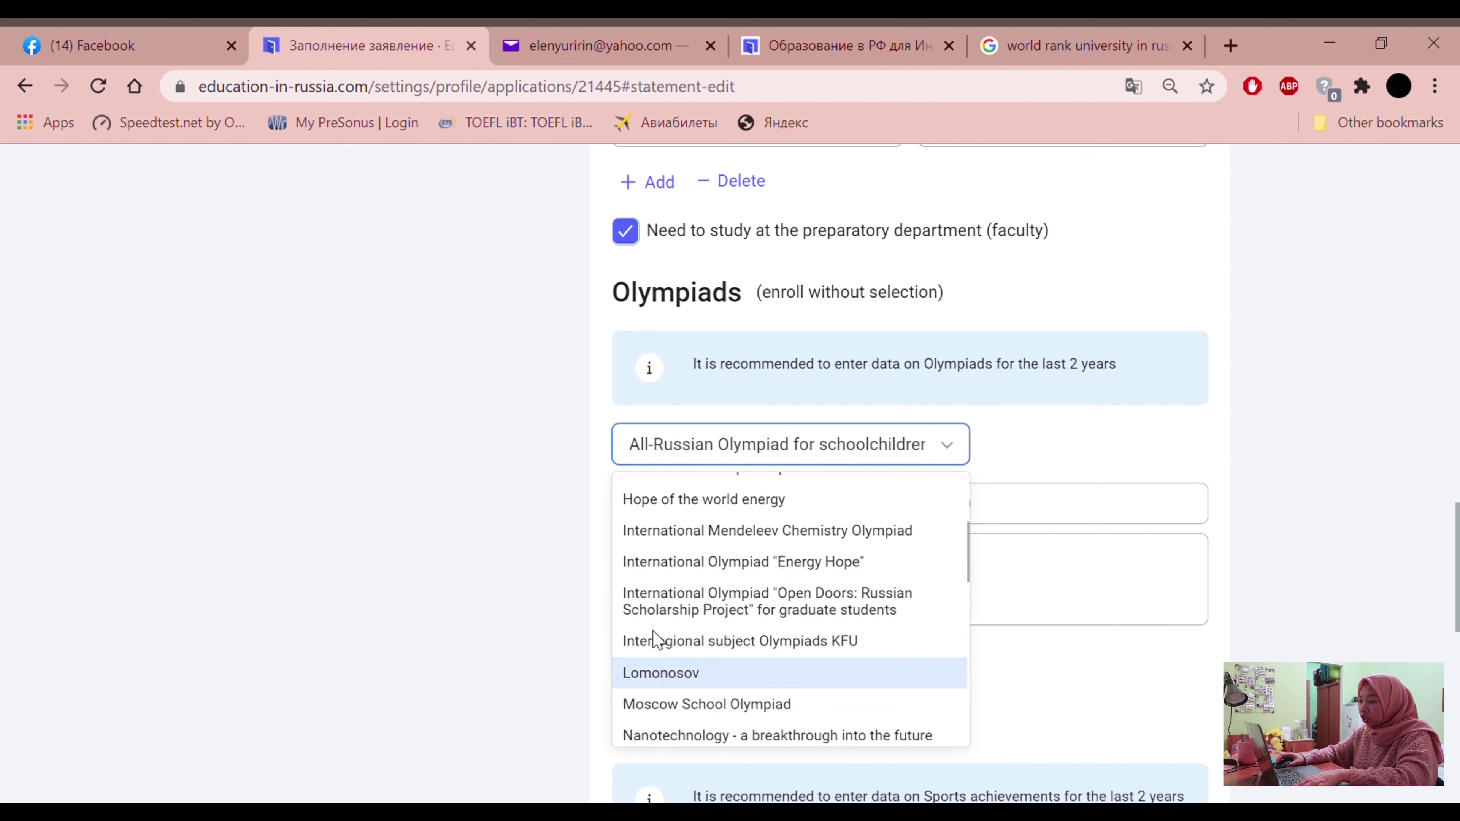
pyautogui.scroll(-5, 714, 653)
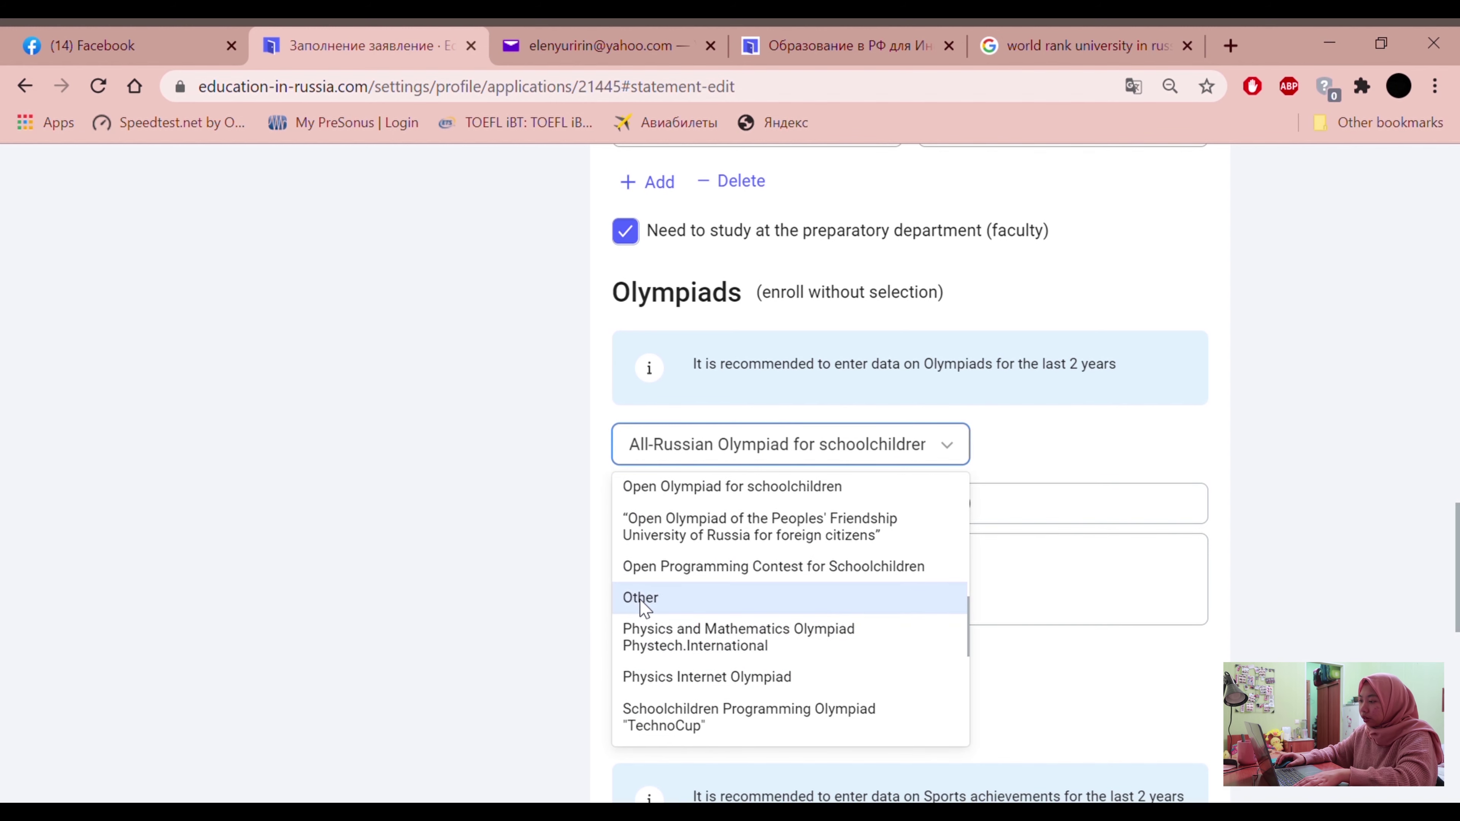
pyautogui.click(650, 604)
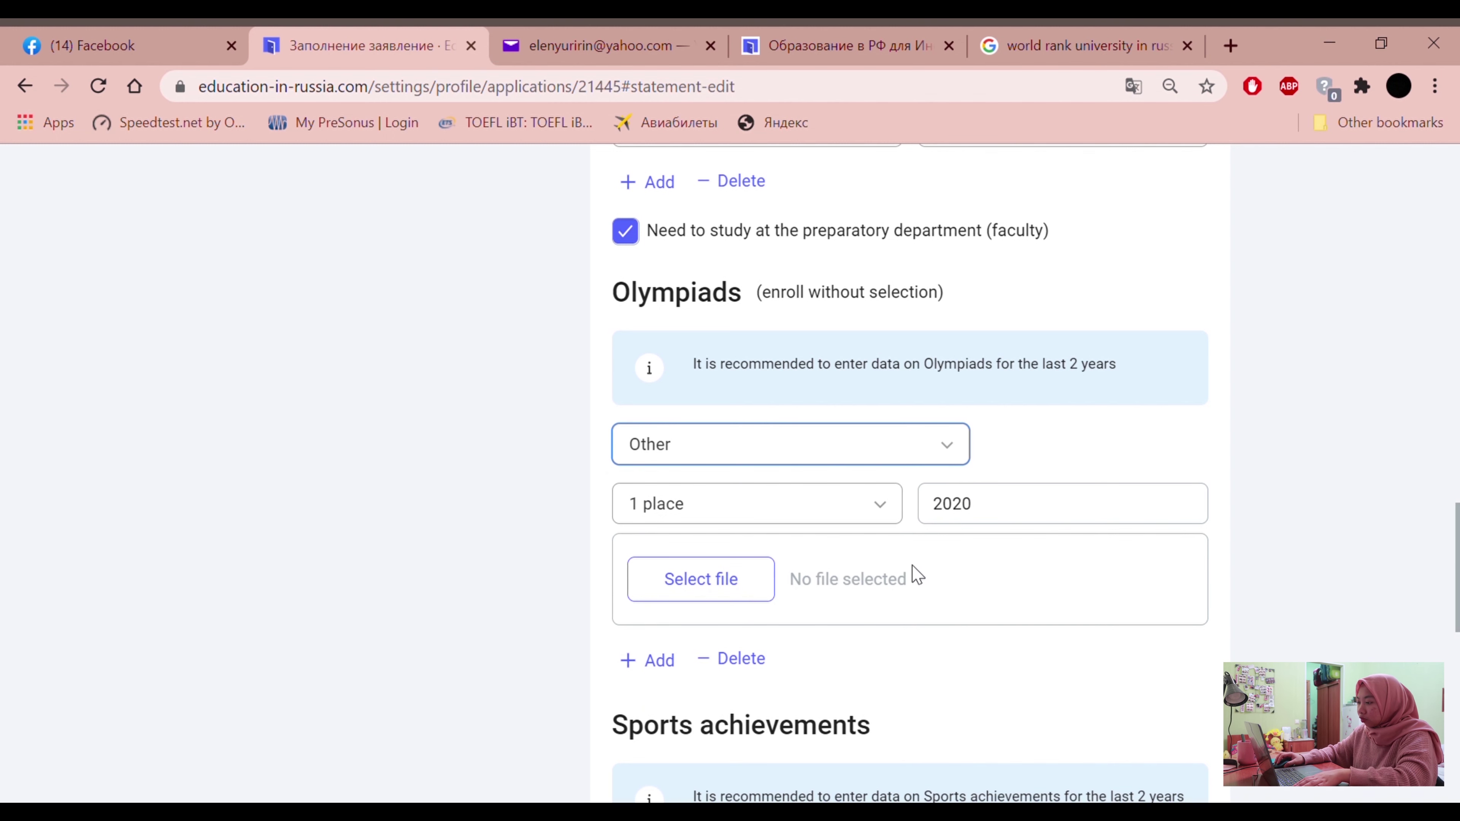
# Keep 1 place as the achievement and attach the 2021-01-10 WhatsApp image as proof
pyautogui.click(850, 512)
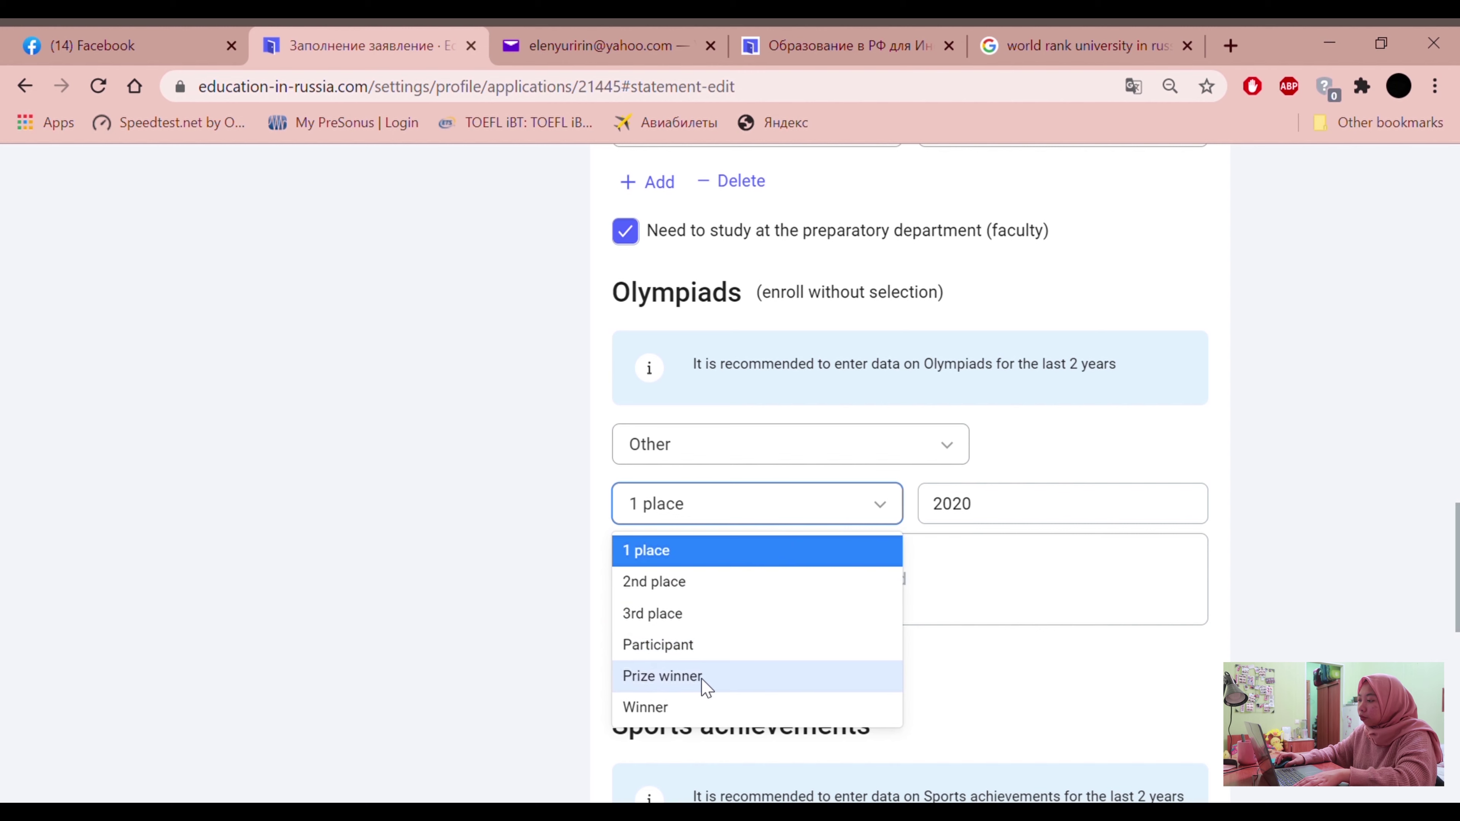
pyautogui.click(534, 580)
pyautogui.click(747, 592)
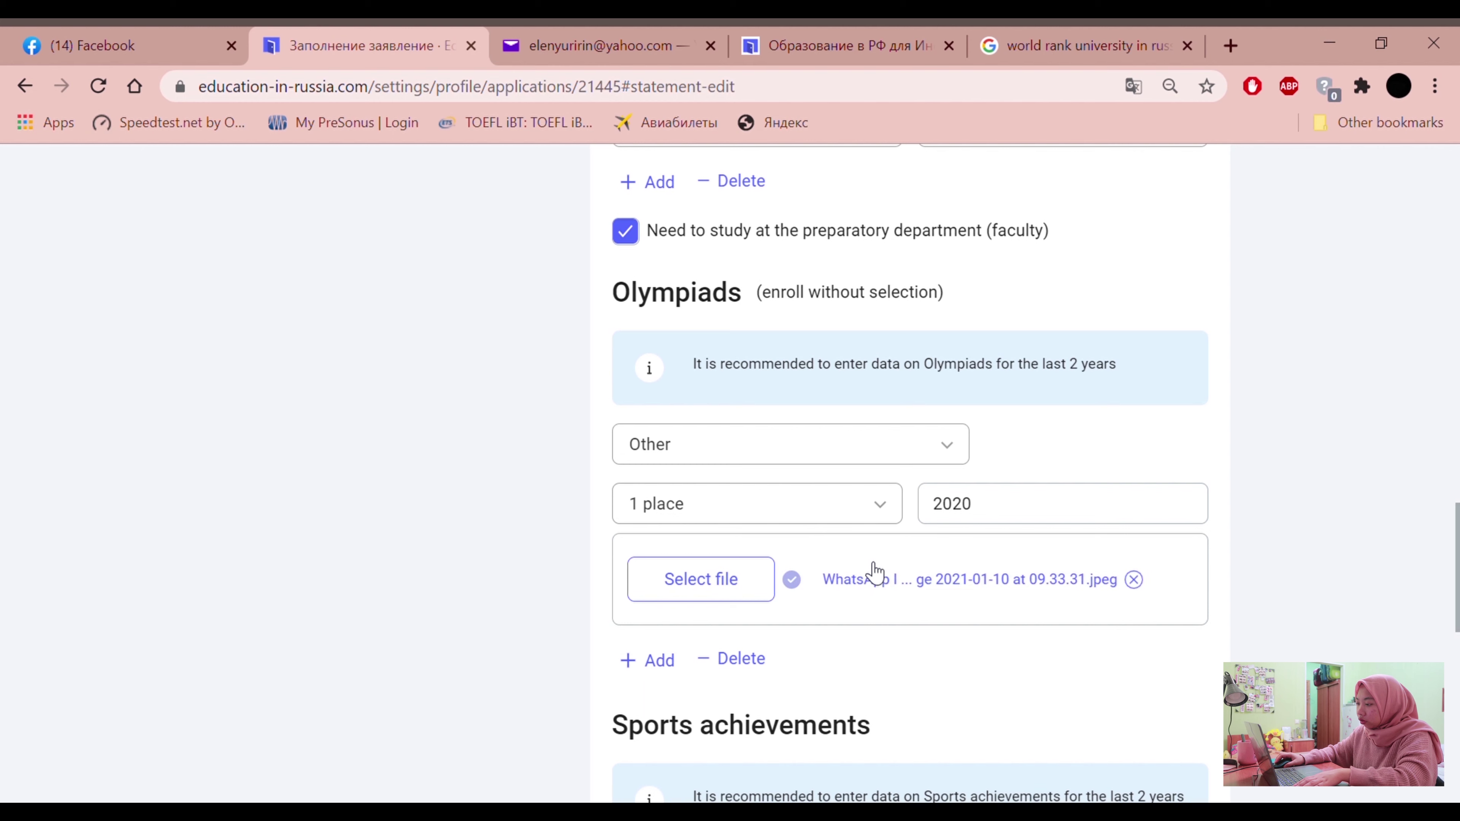
pyautogui.scroll(-2, 434, 522)
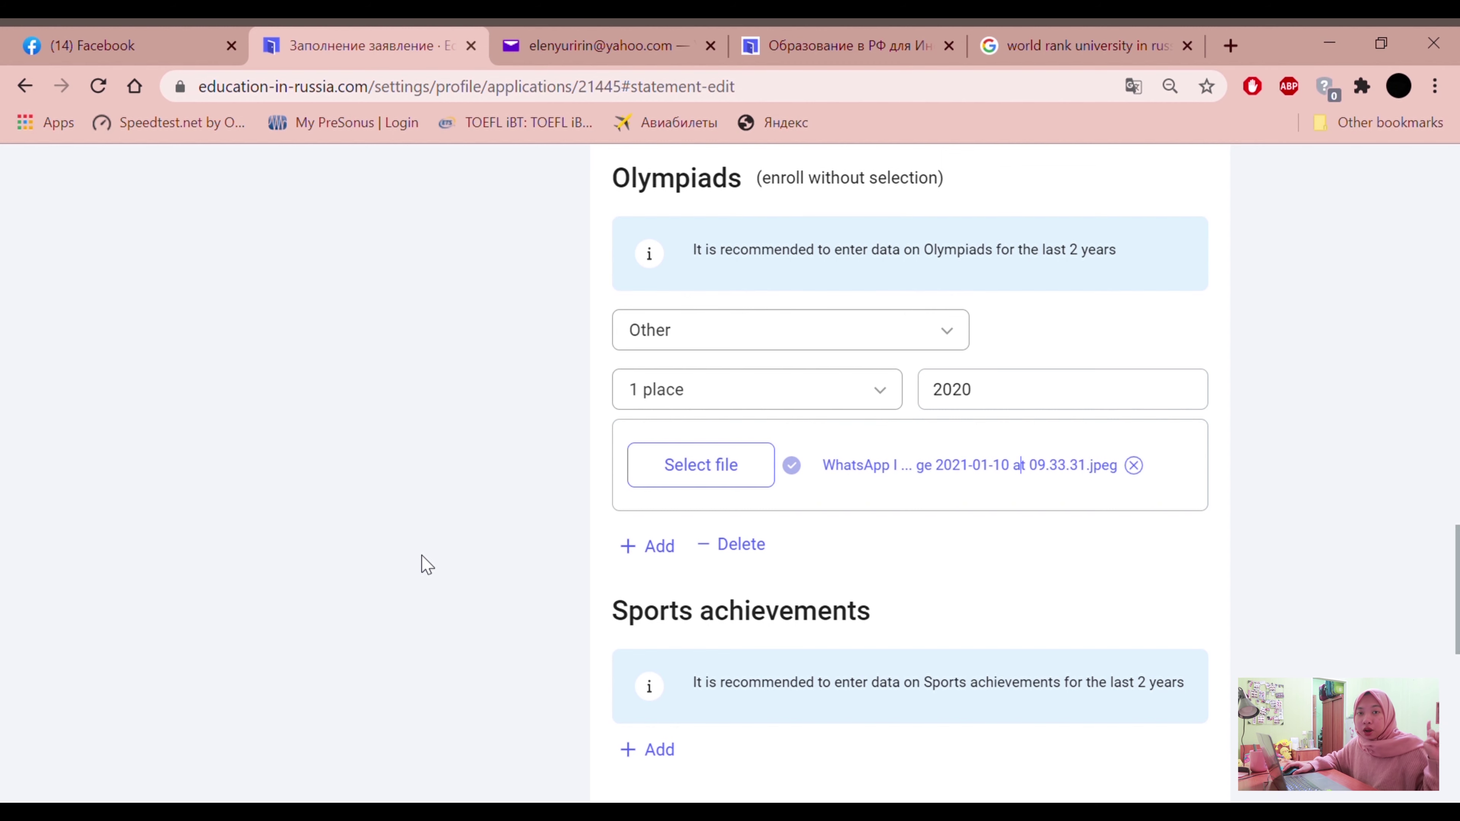
# Add a Gymnastics sports achievement with '2nd place' in 2019
pyautogui.scroll(-5, 528, 503)
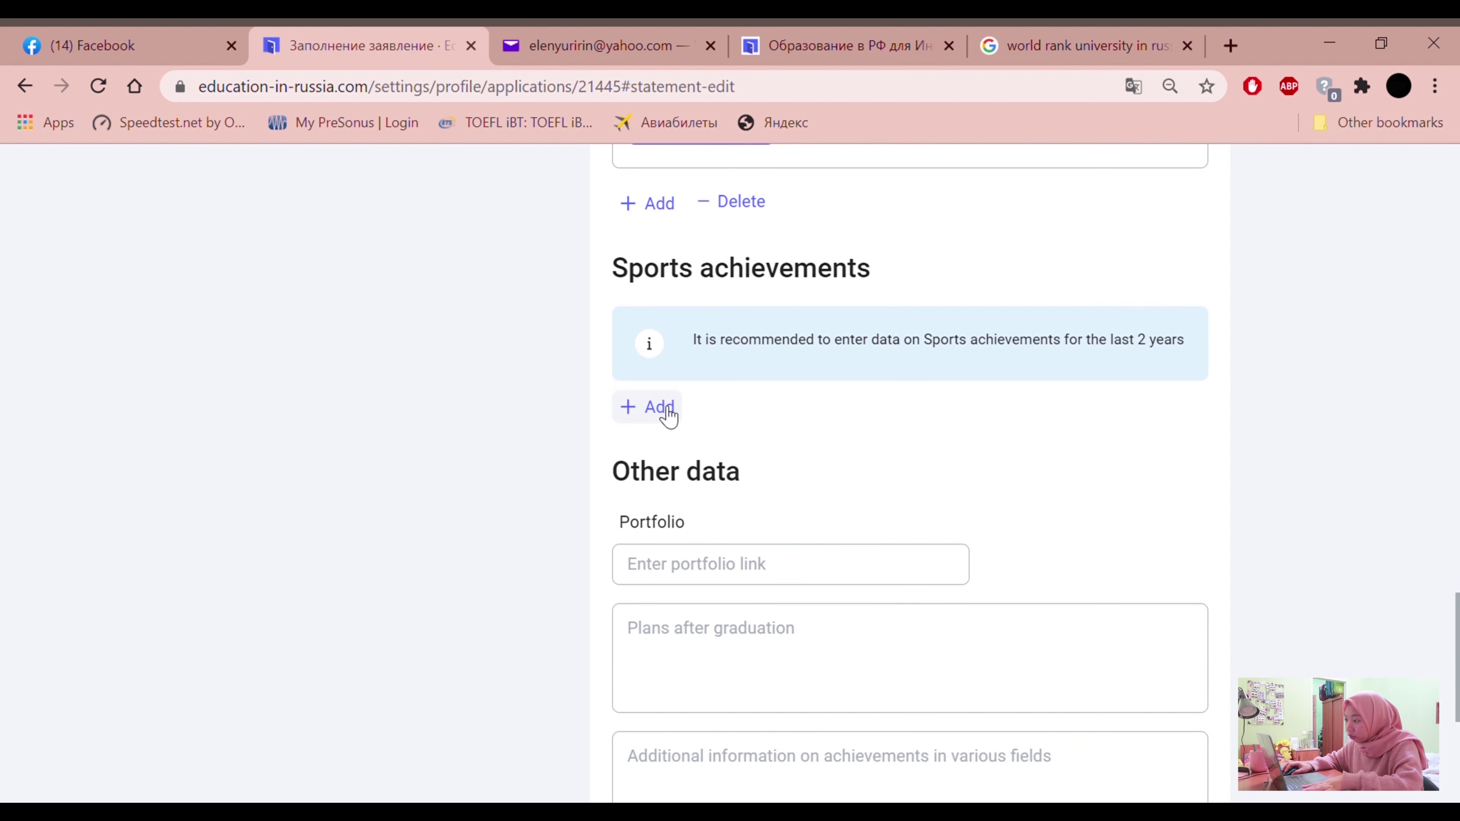
pyautogui.click(661, 408)
pyautogui.click(706, 420)
pyautogui.scroll(-10, 719, 575)
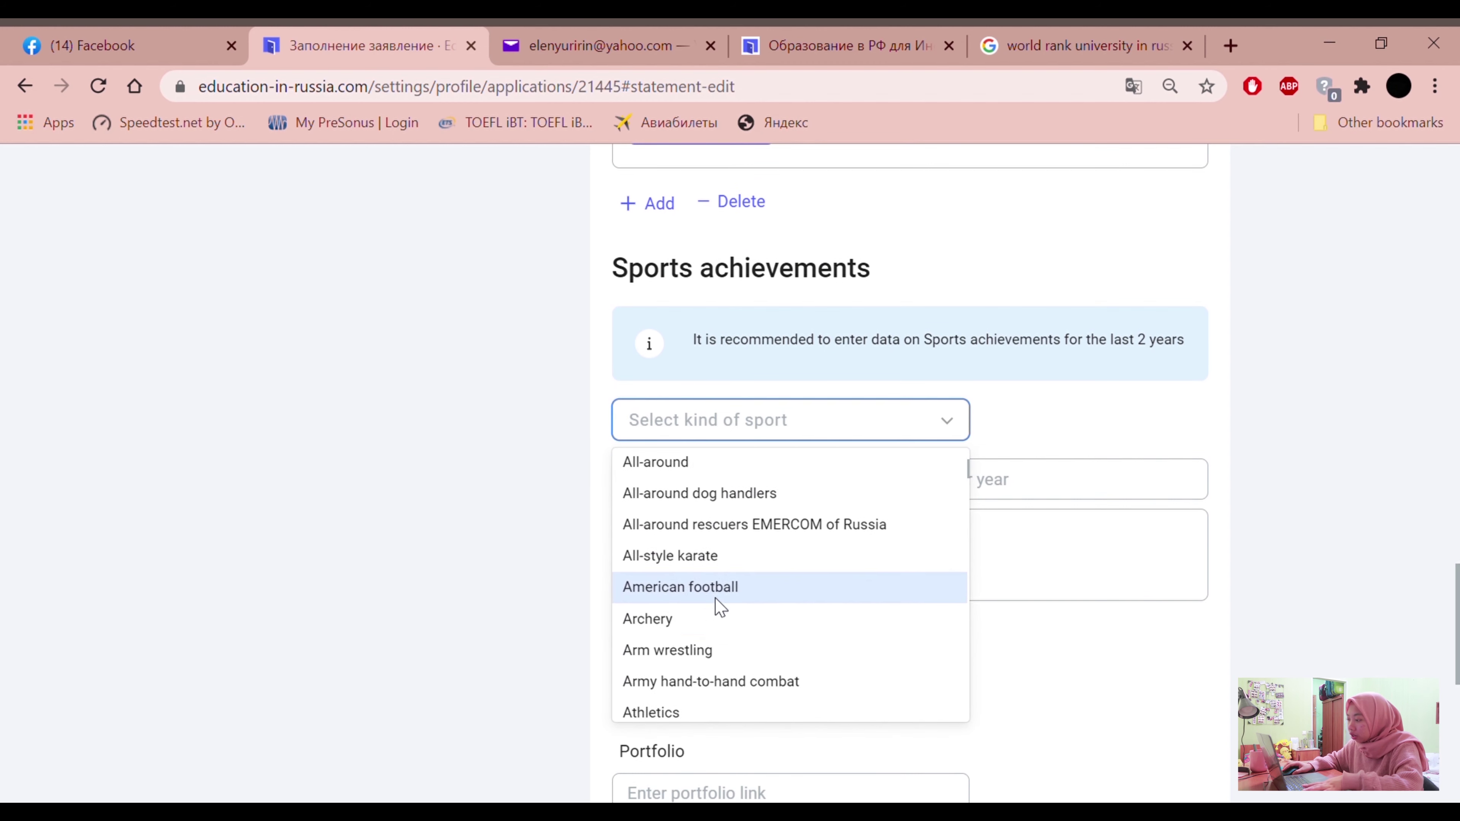
pyautogui.scroll(-10, 706, 574)
pyautogui.scroll(5, 650, 552)
pyautogui.scroll(5, 661, 604)
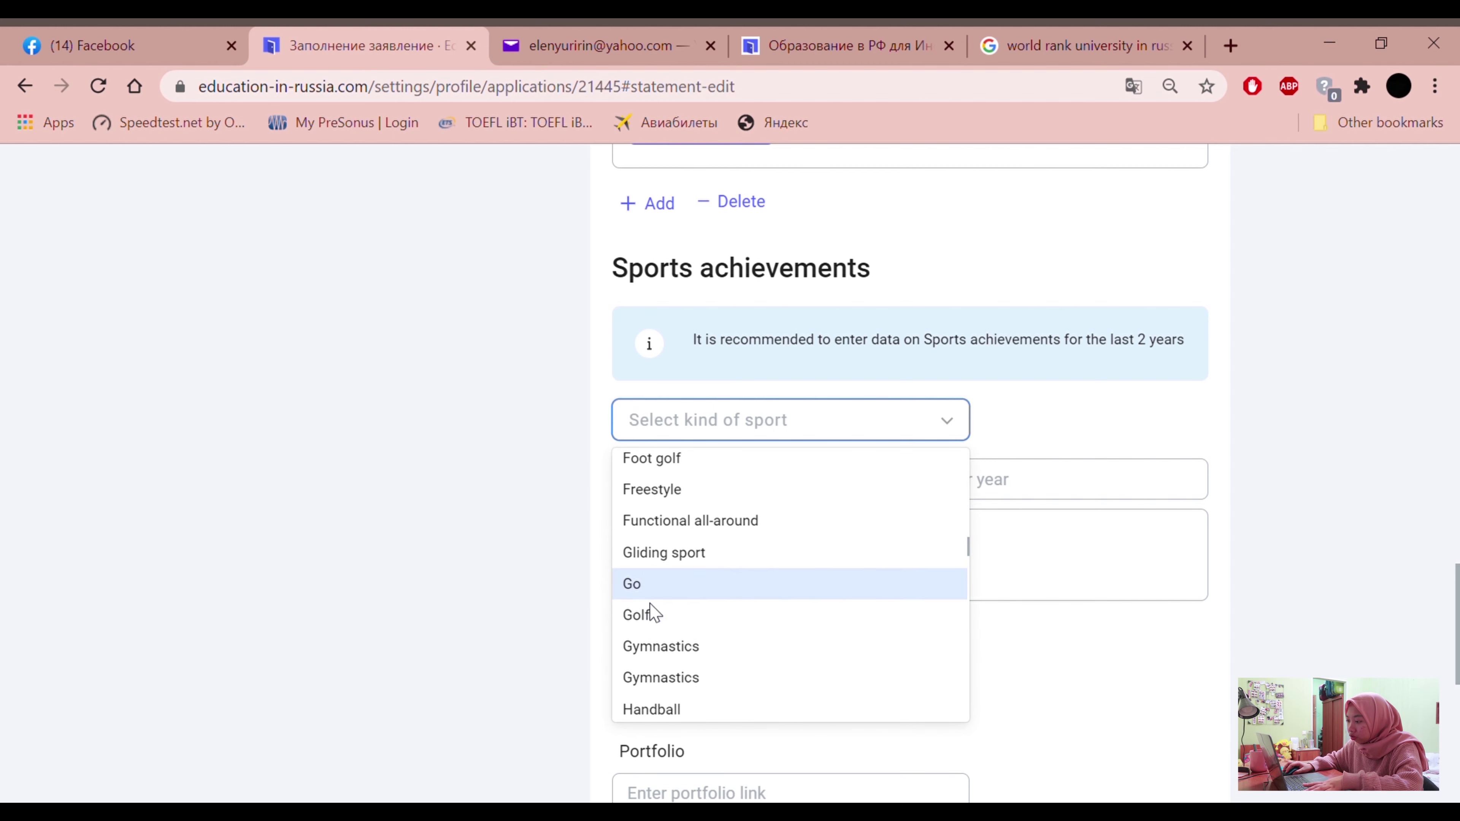
pyautogui.click(661, 647)
pyautogui.click(807, 491)
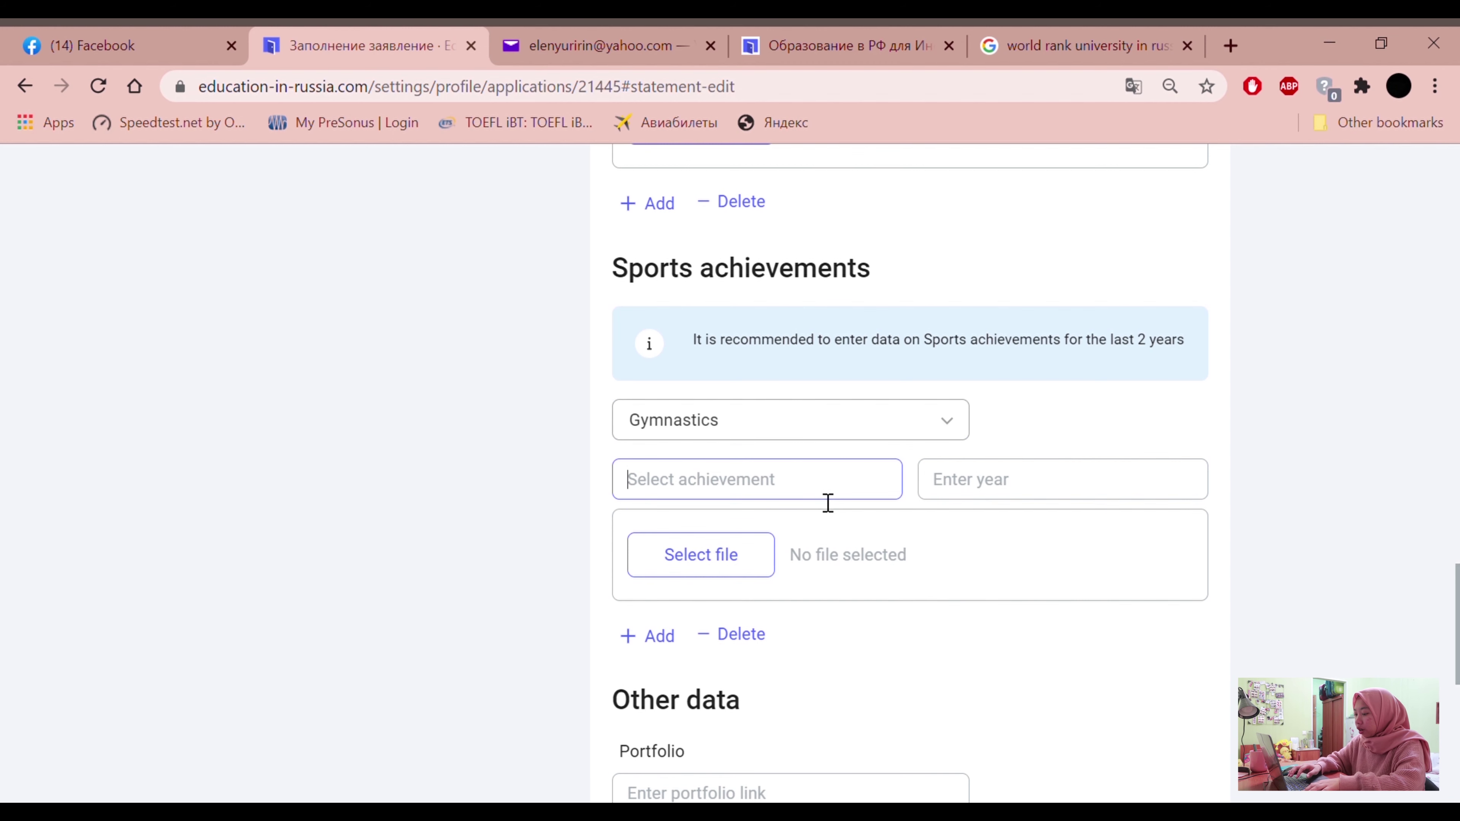
pyautogui.write('2nd p')
pyautogui.press('BackSpace')
pyautogui.press('BackSpace')
pyautogui.write('place')
pyautogui.click(970, 466)
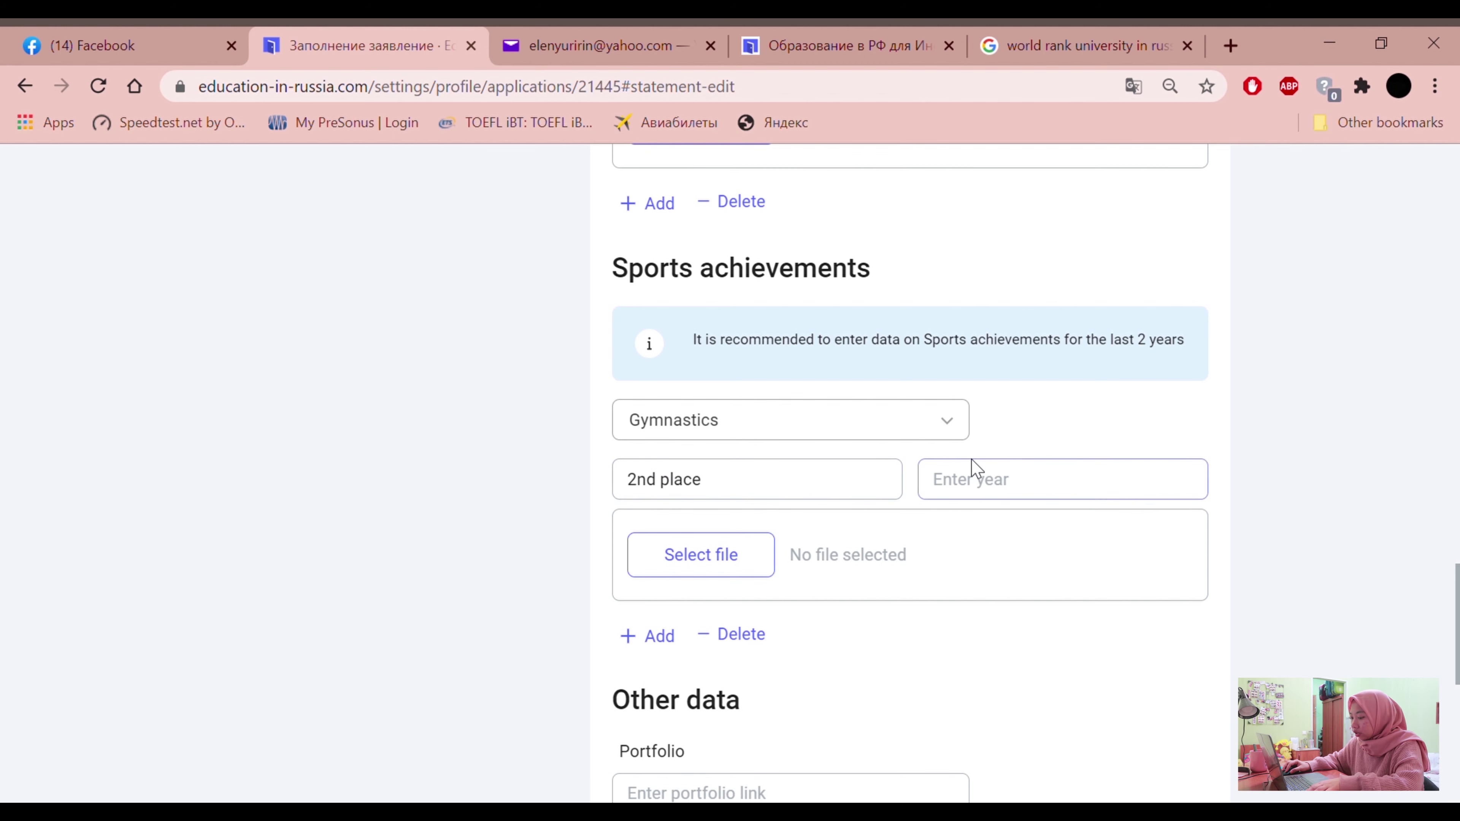
pyautogui.write('2019')
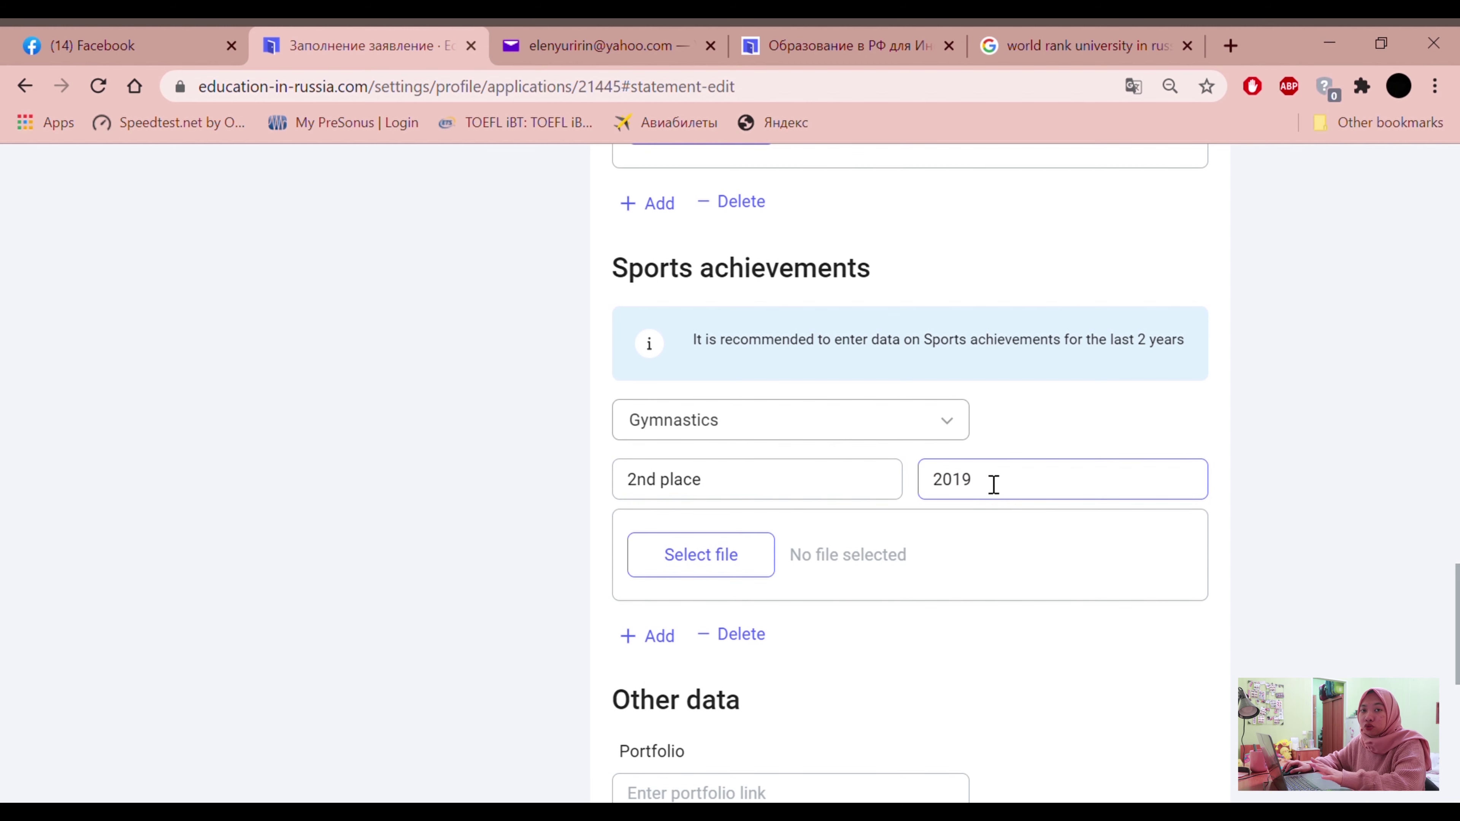
# Attach the 2020-12-25 WhatsApp image as proof of the Gymnastics achievement
pyautogui.scroll(2, 984, 476)
pyautogui.click(713, 667)
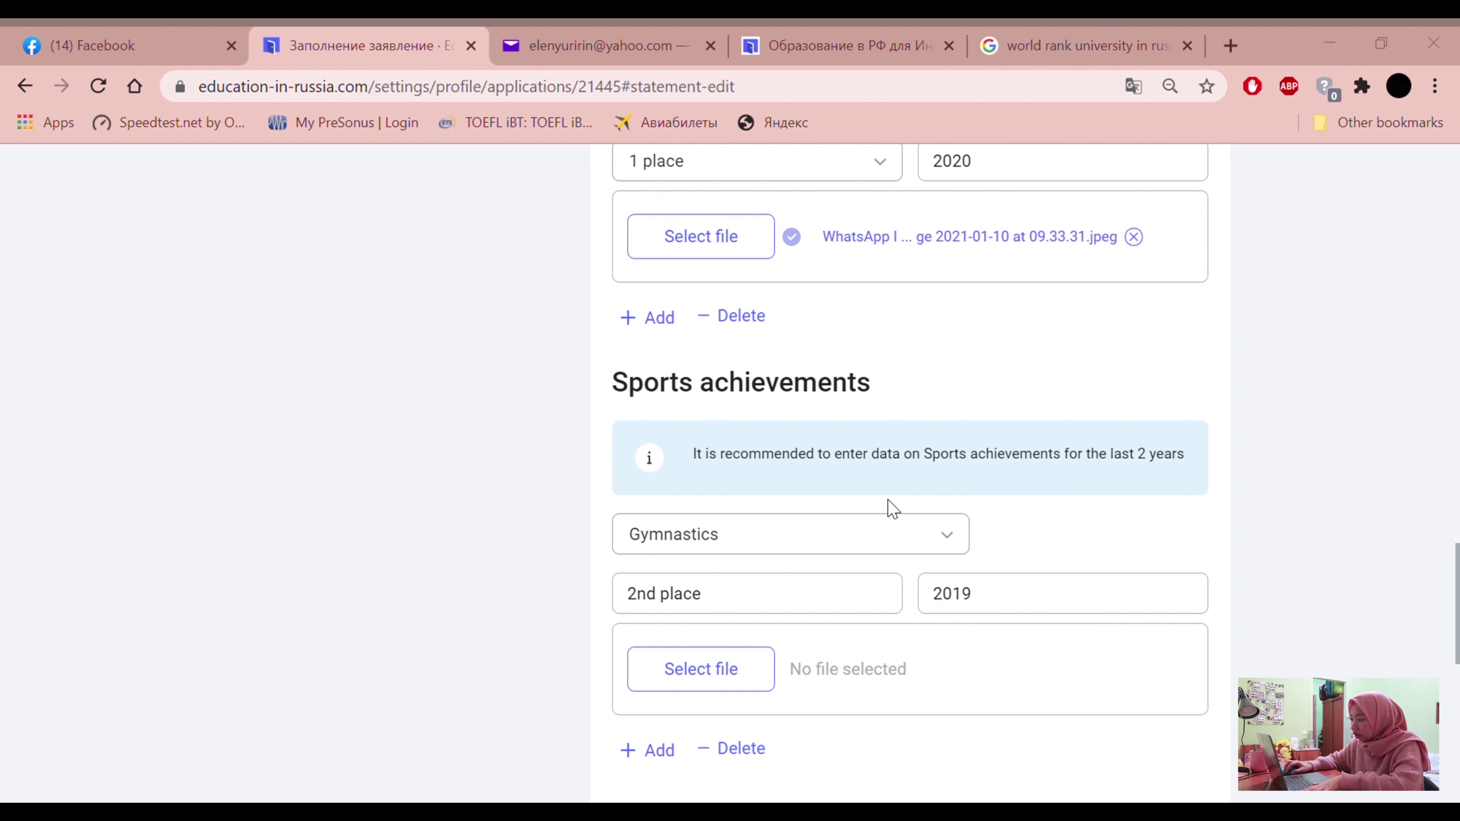
pyautogui.scroll(-4, 873, 564)
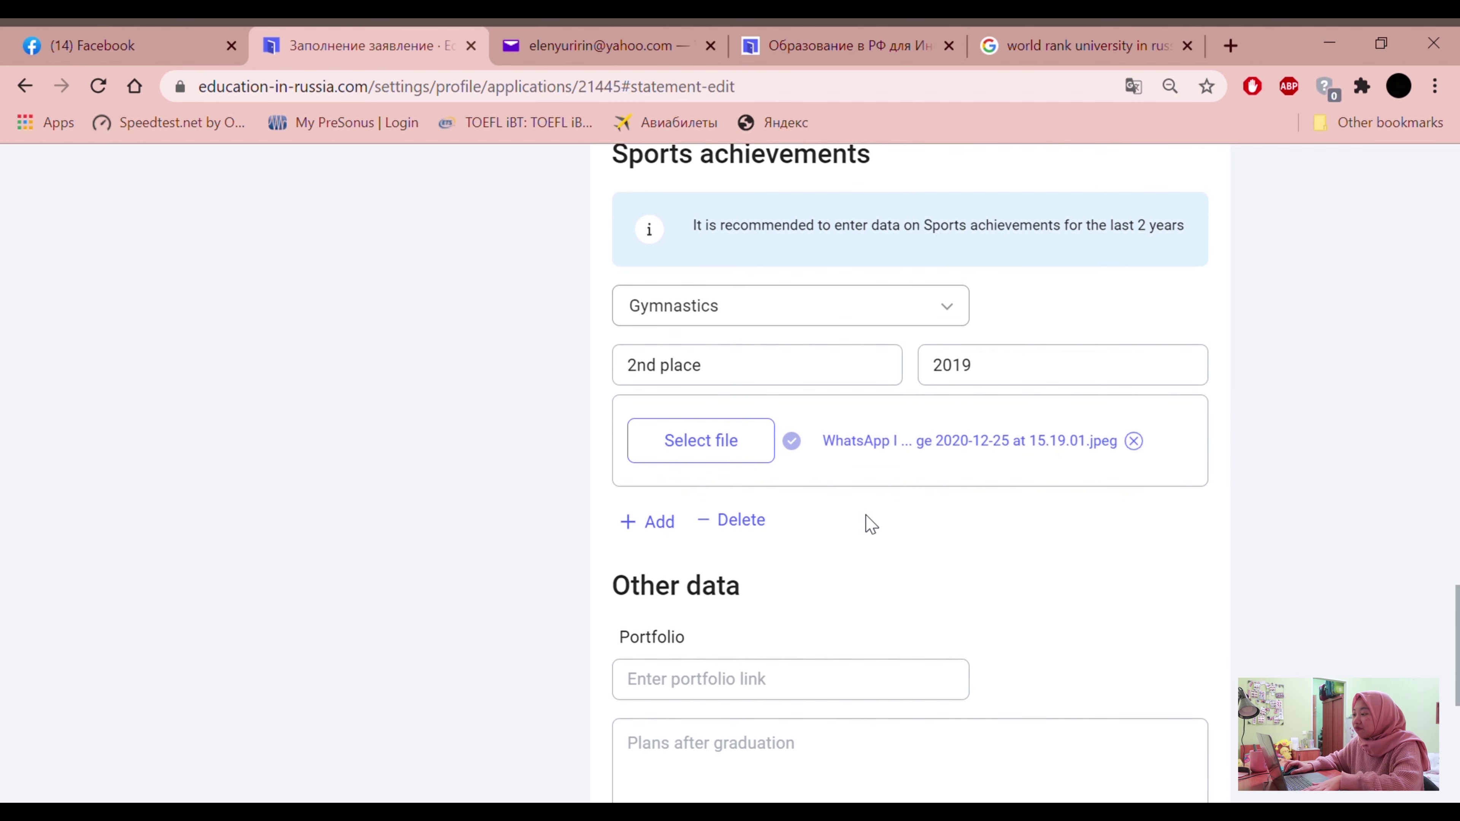
pyautogui.scroll(-4, 880, 477)
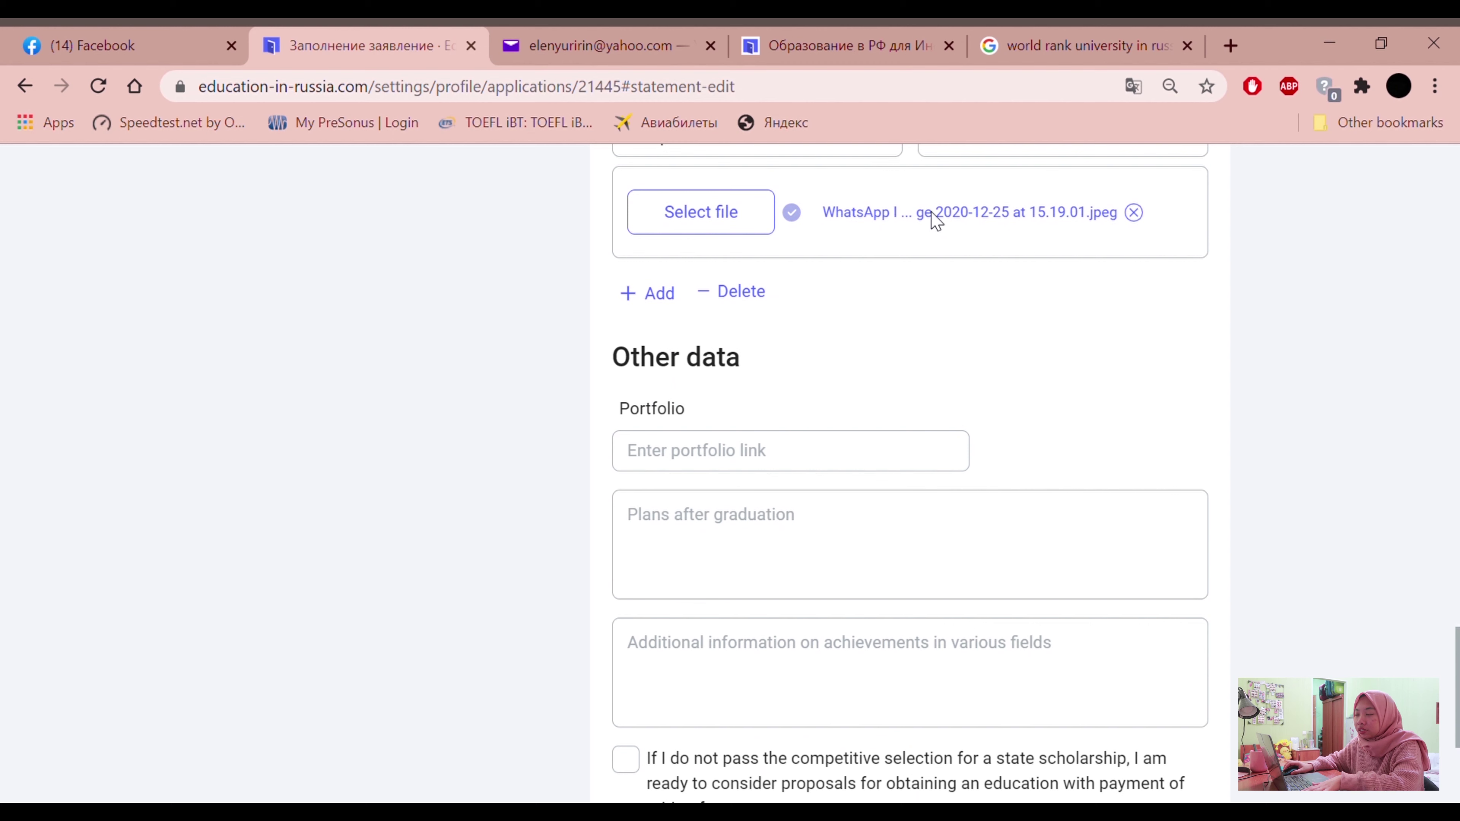
pyautogui.scroll(1, 819, 454)
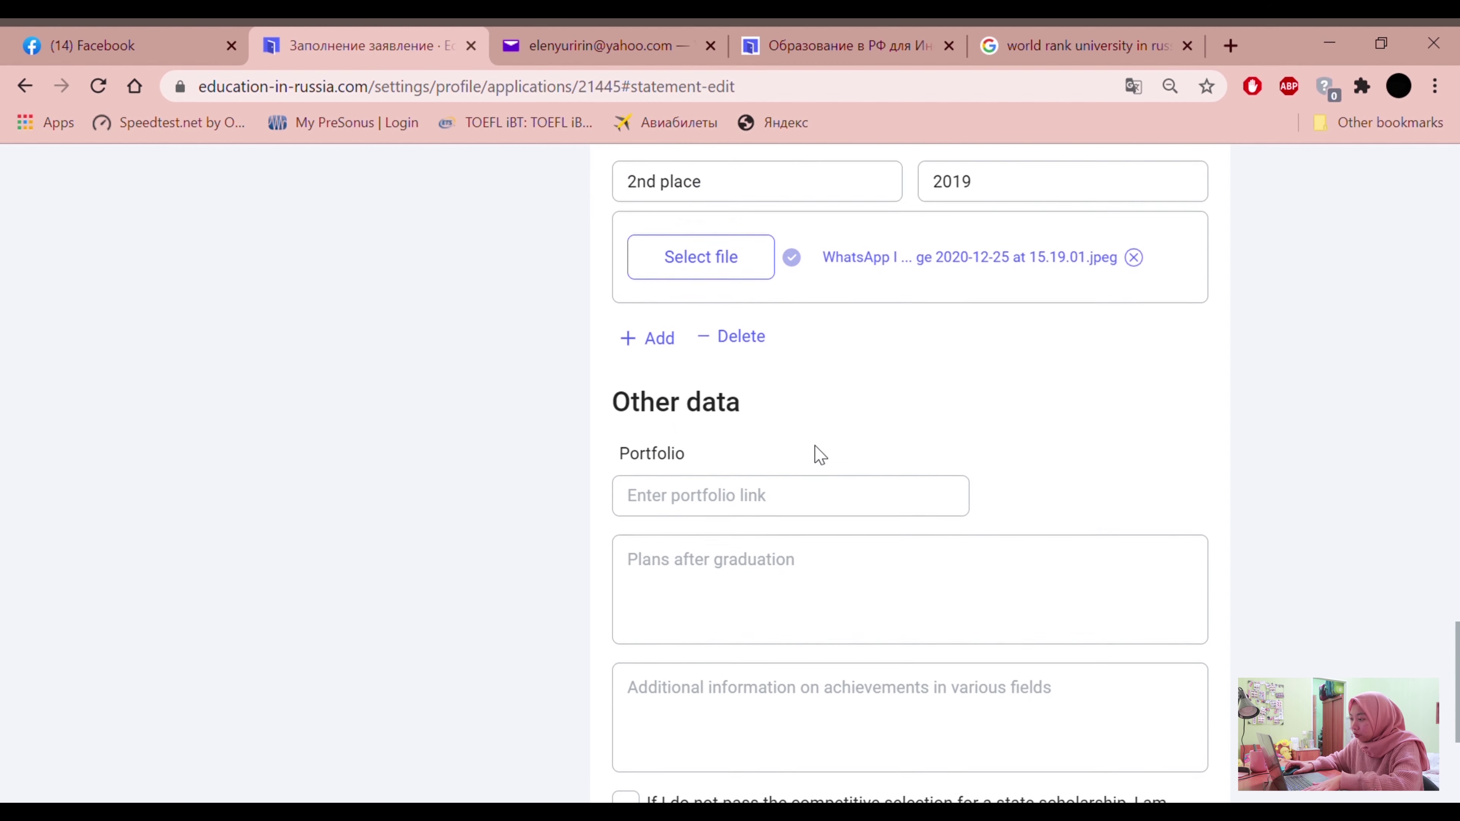
pyautogui.scroll(-3, 575, 517)
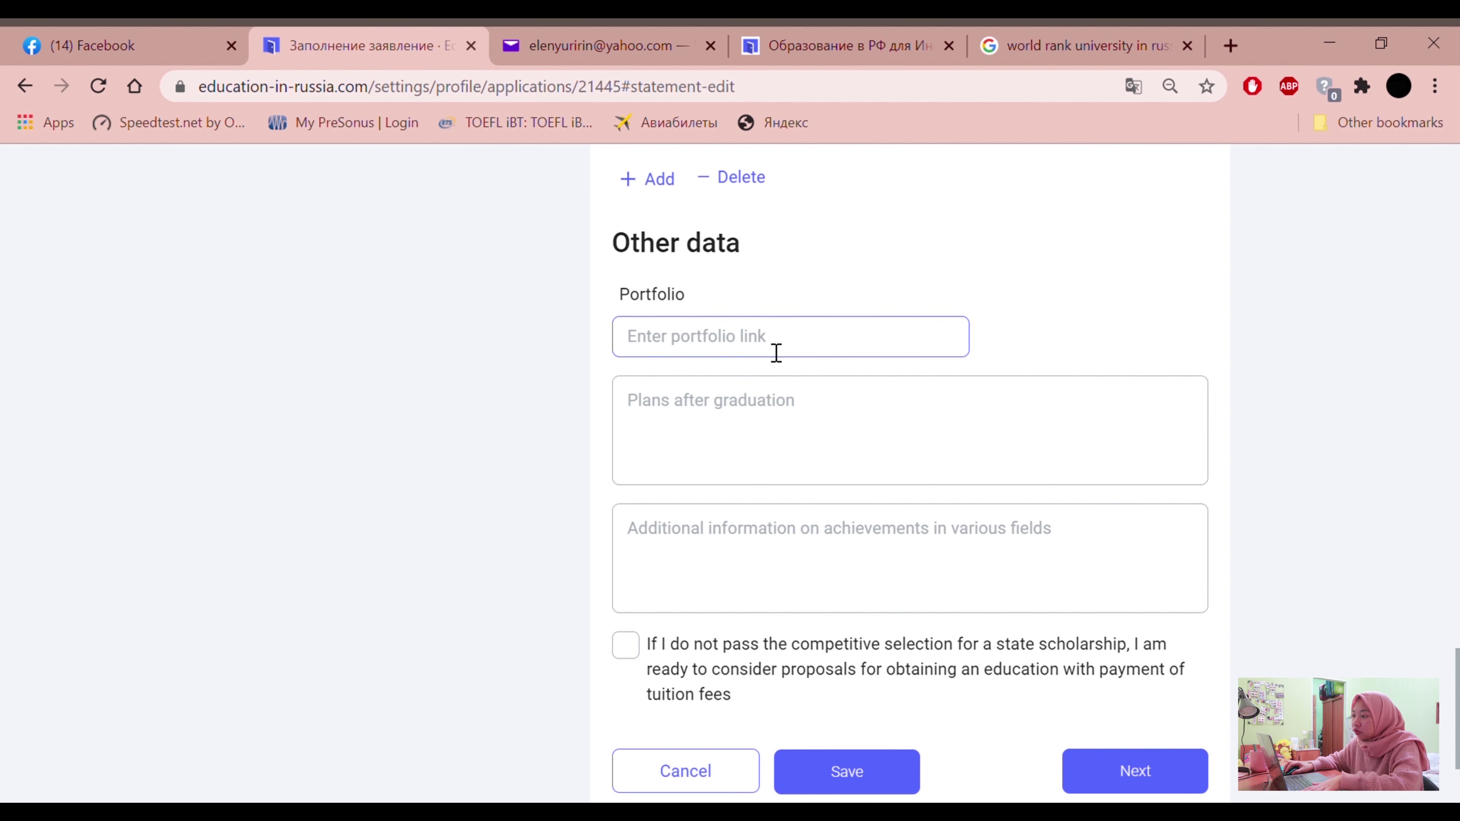
# Write in Plans after graduation that you will pursue a master degree at universities in Russia
pyautogui.click(779, 421)
pyautogui.scroll(-2, 762, 374)
pyautogui.scroll(2, 753, 420)
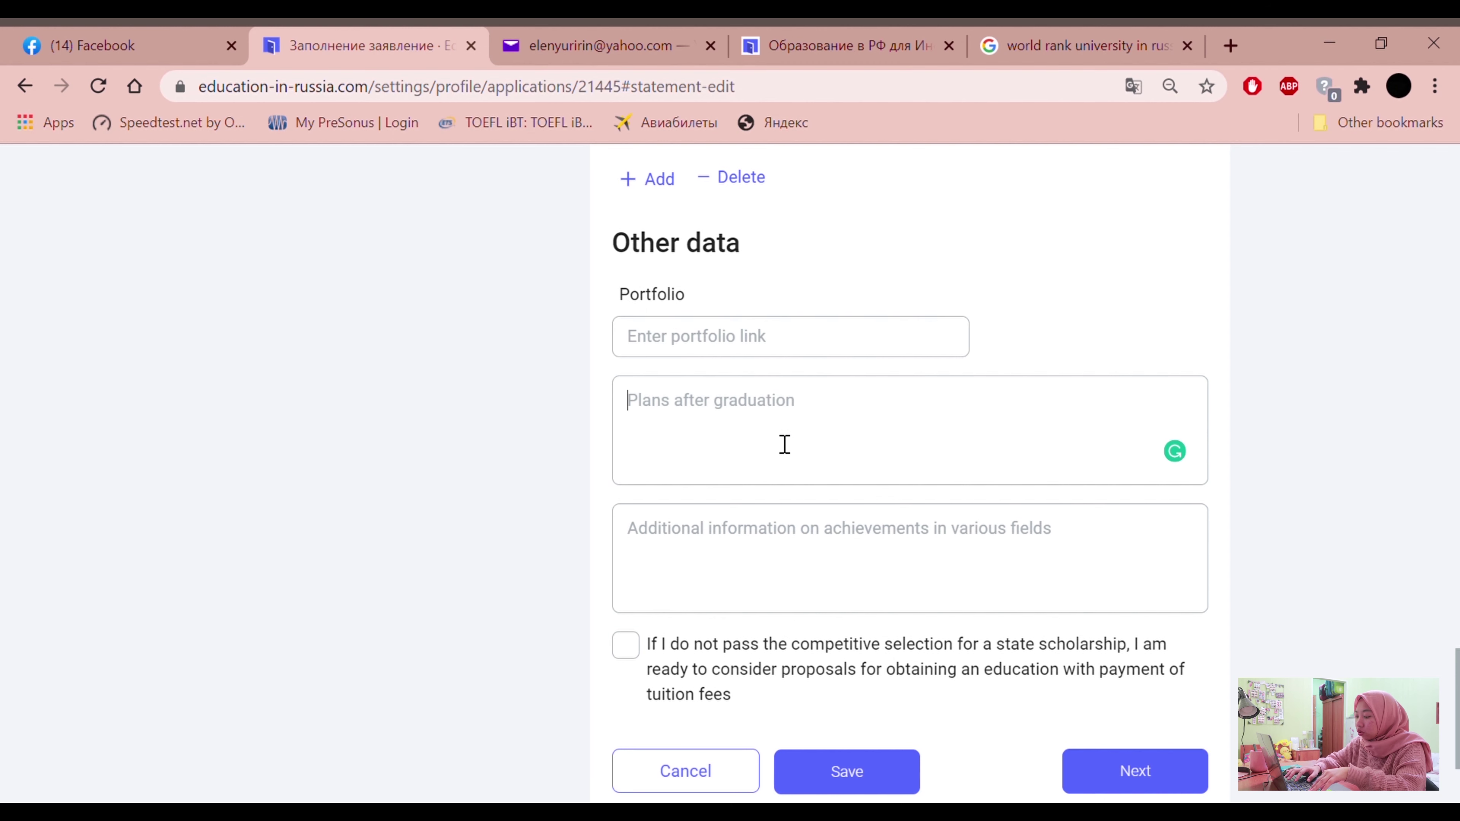
pyautogui.write('I')
pyautogui.write('a')
pyautogui.write('fter i gradua')
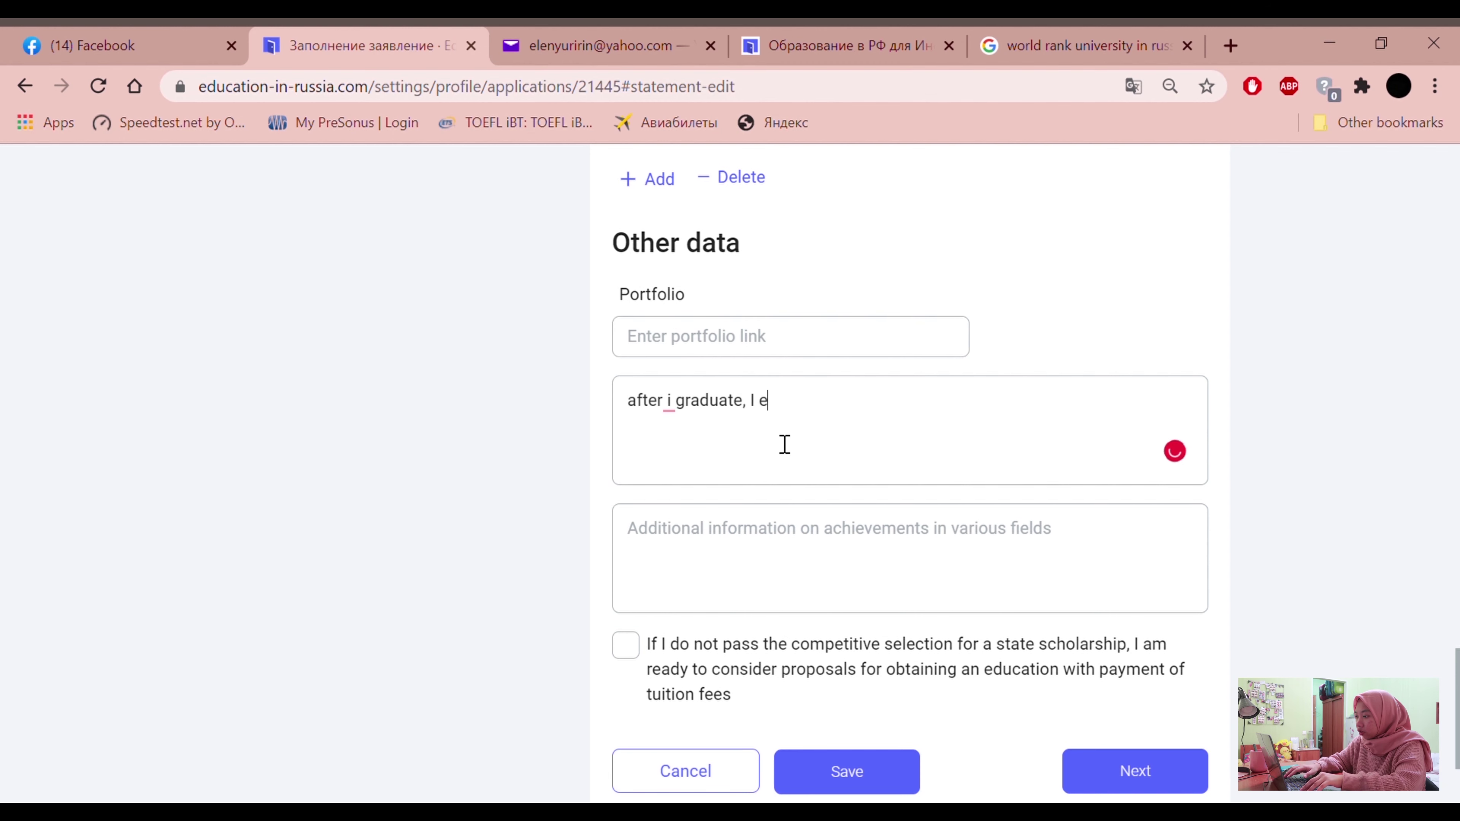
pyautogui.write('te, I will pursue my ma')
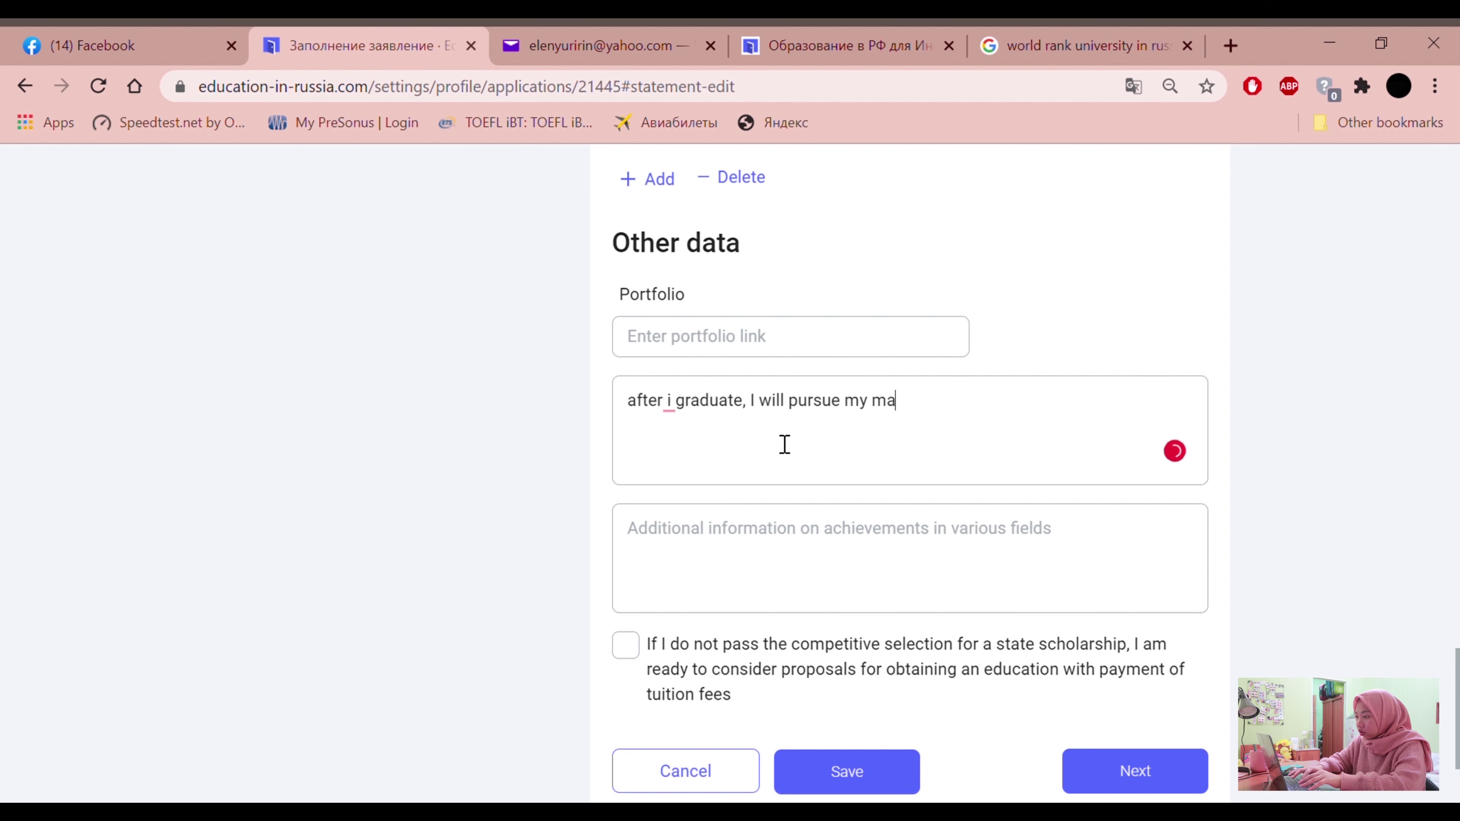
pyautogui.write('ster degree at one of russia')
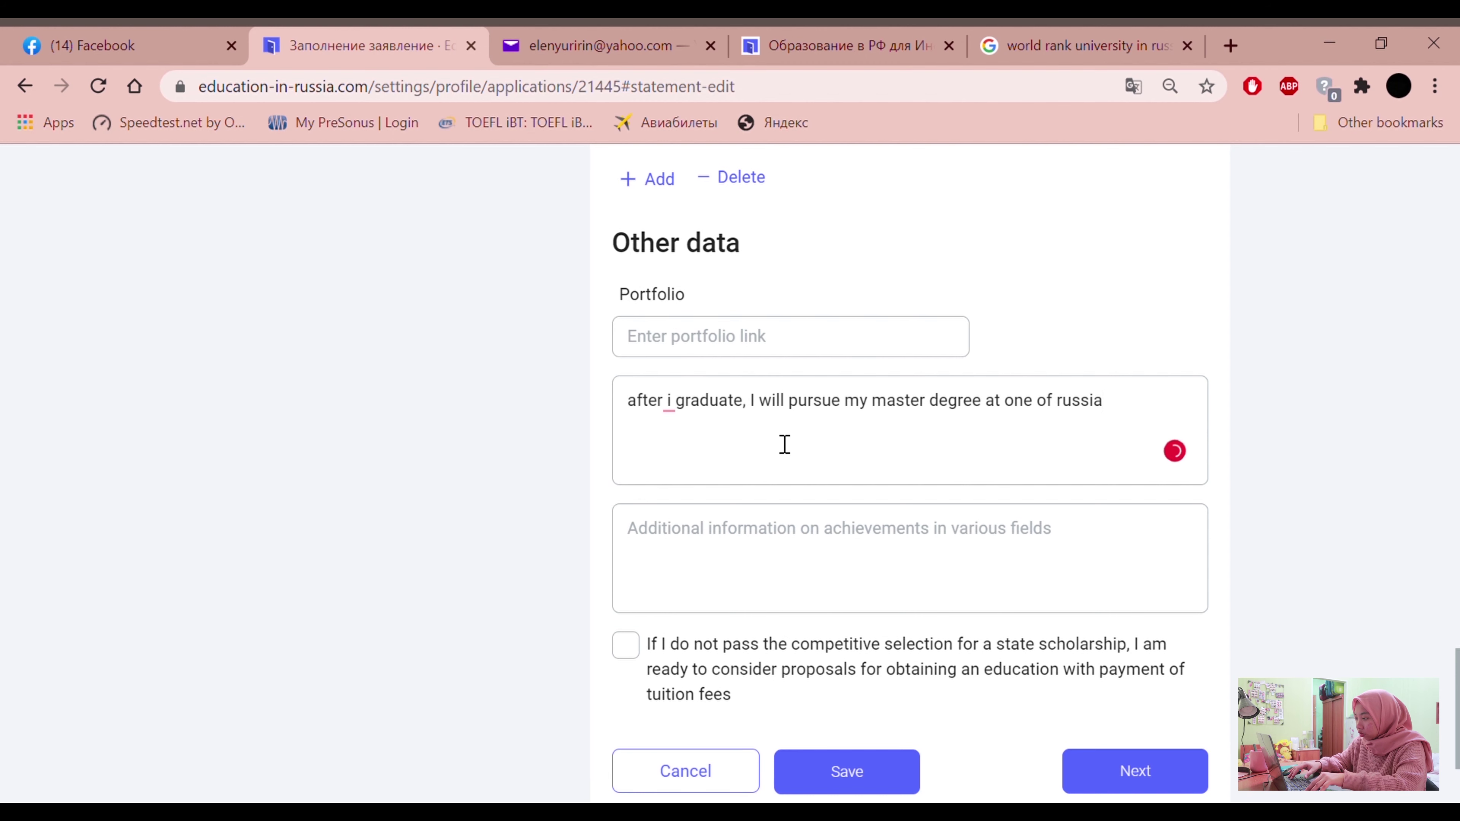
pyautogui.press('BackSpace')
pyautogui.press('BackSpace')
pyautogui.press('BackSpace')
pyautogui.press('BackSpace')
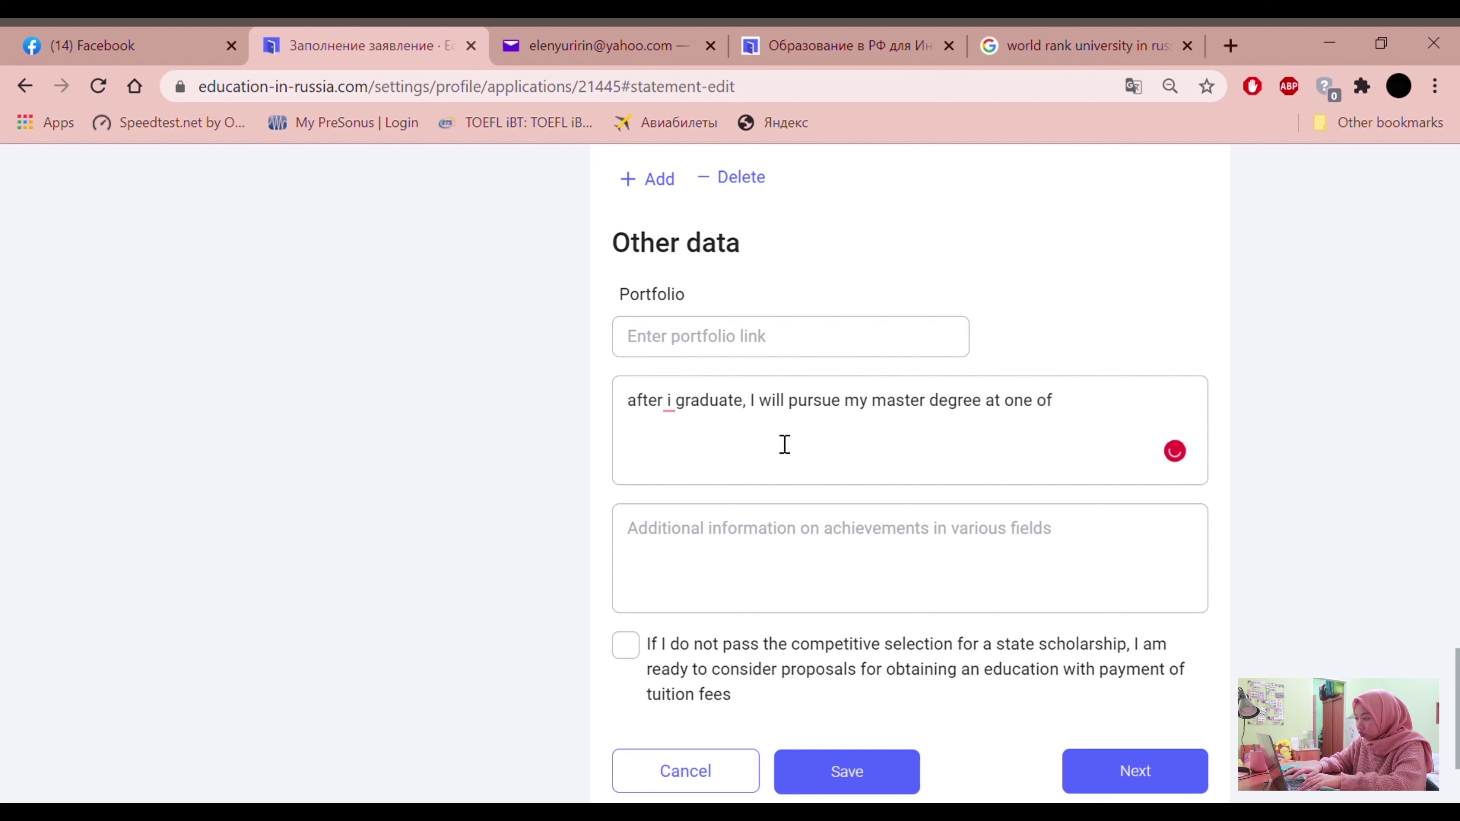
pyautogui.write('universities')
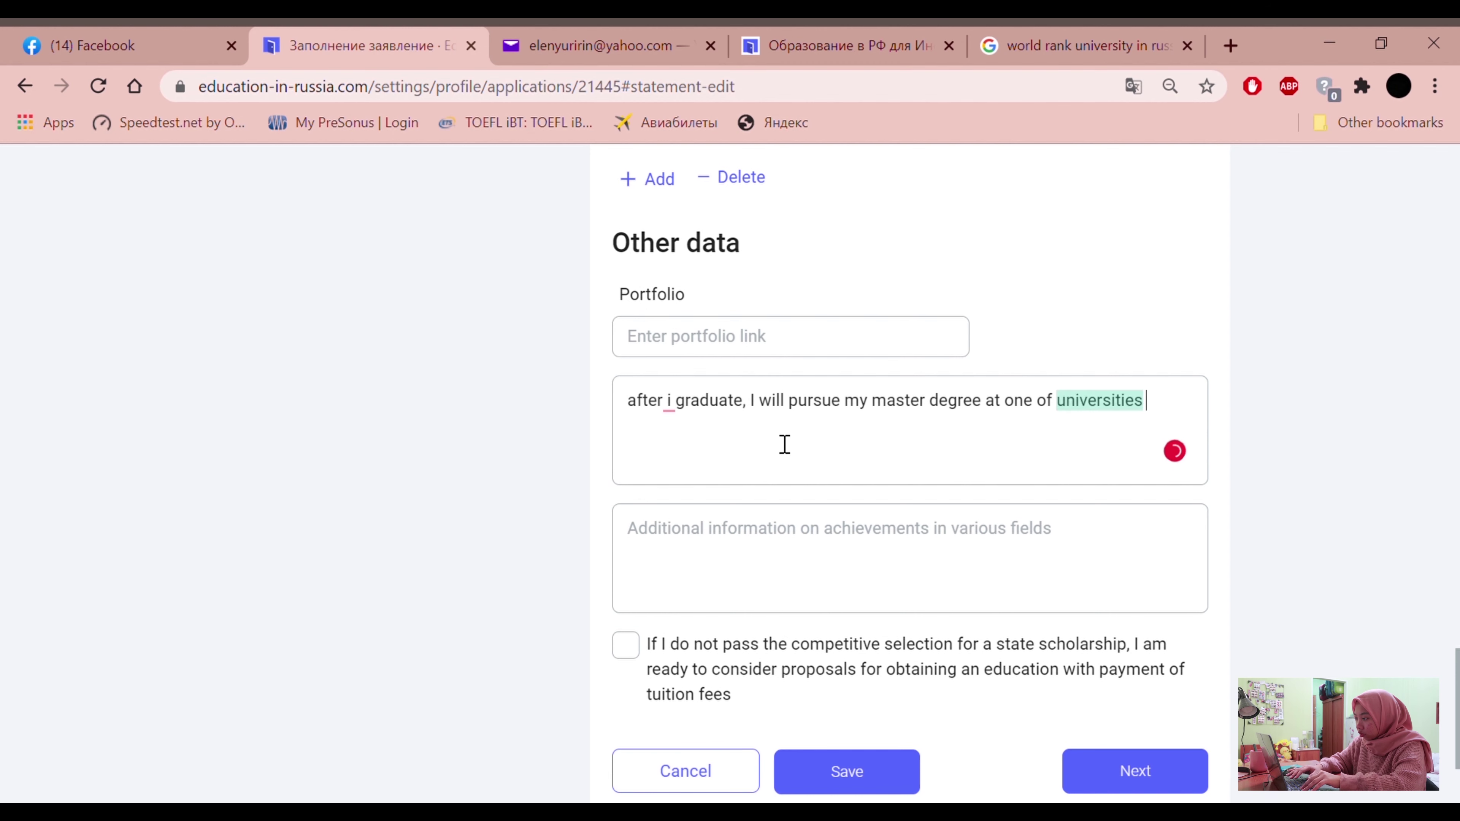
pyautogui.write(' in Russia')
# Accept corrections adding 'the', capitalizing 'I' and changing to 'master's', and finish the text
pyautogui.moveTo(1082, 420)
pyautogui.click(1127, 453)
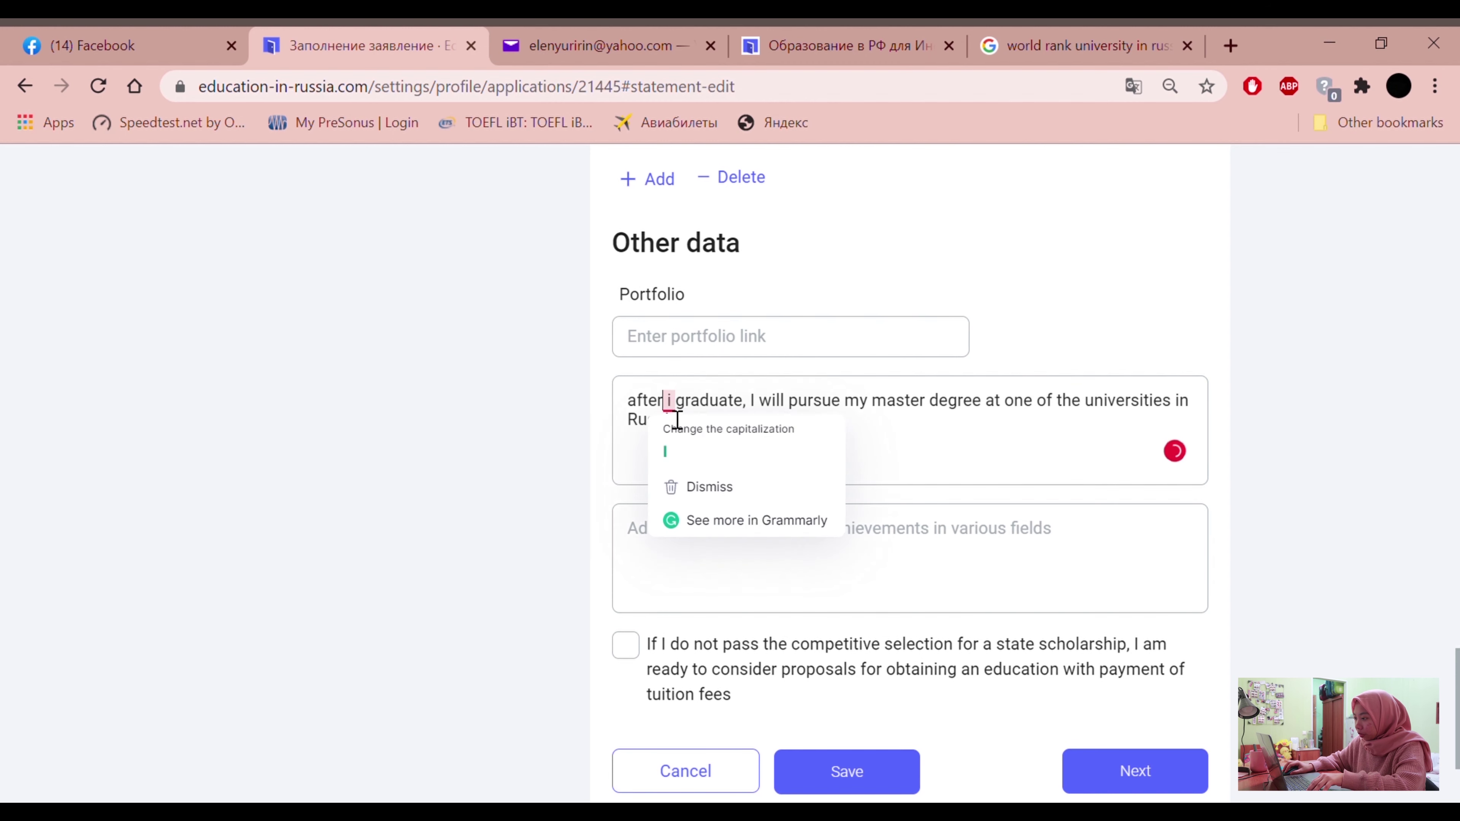
pyautogui.moveTo(672, 413)
pyautogui.click(698, 467)
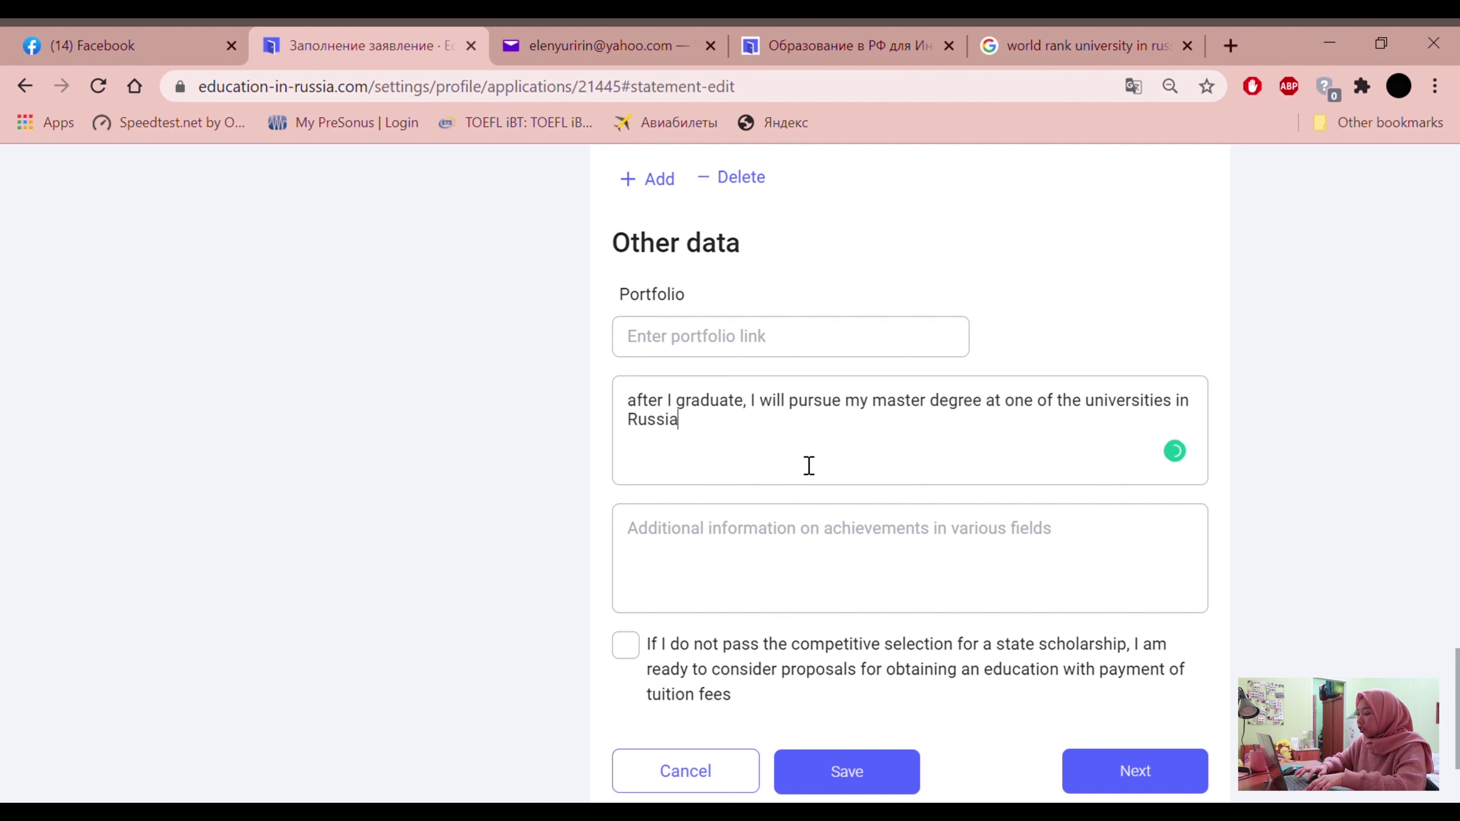
pyautogui.write('..blablabla......')
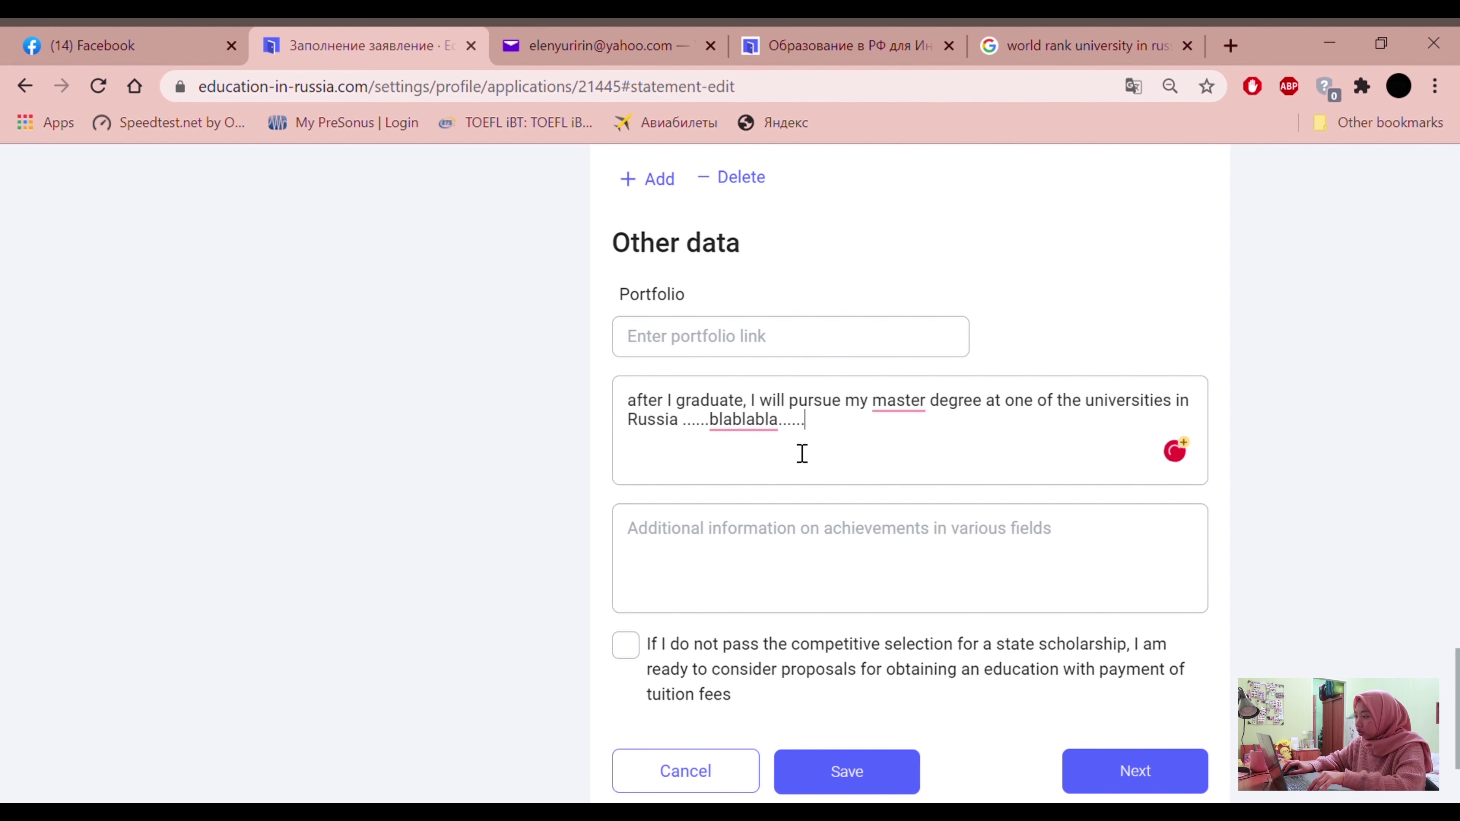
pyautogui.moveTo(916, 404)
pyautogui.click(918, 454)
pyautogui.click(784, 554)
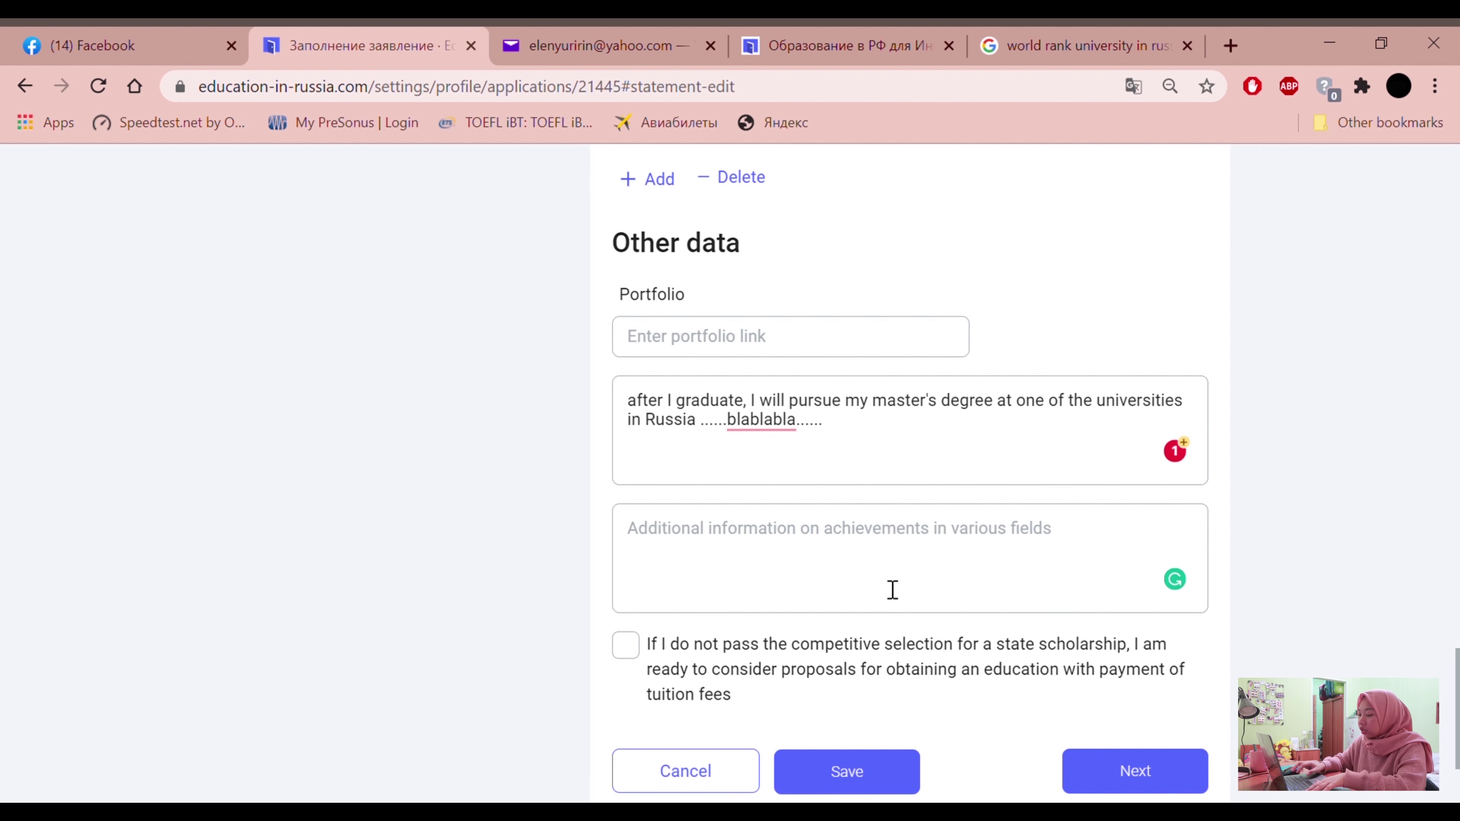
# Enter item 1: Indonesian delegates at Korean Exchange program by abc university on 2018
pyautogui.write('1.')
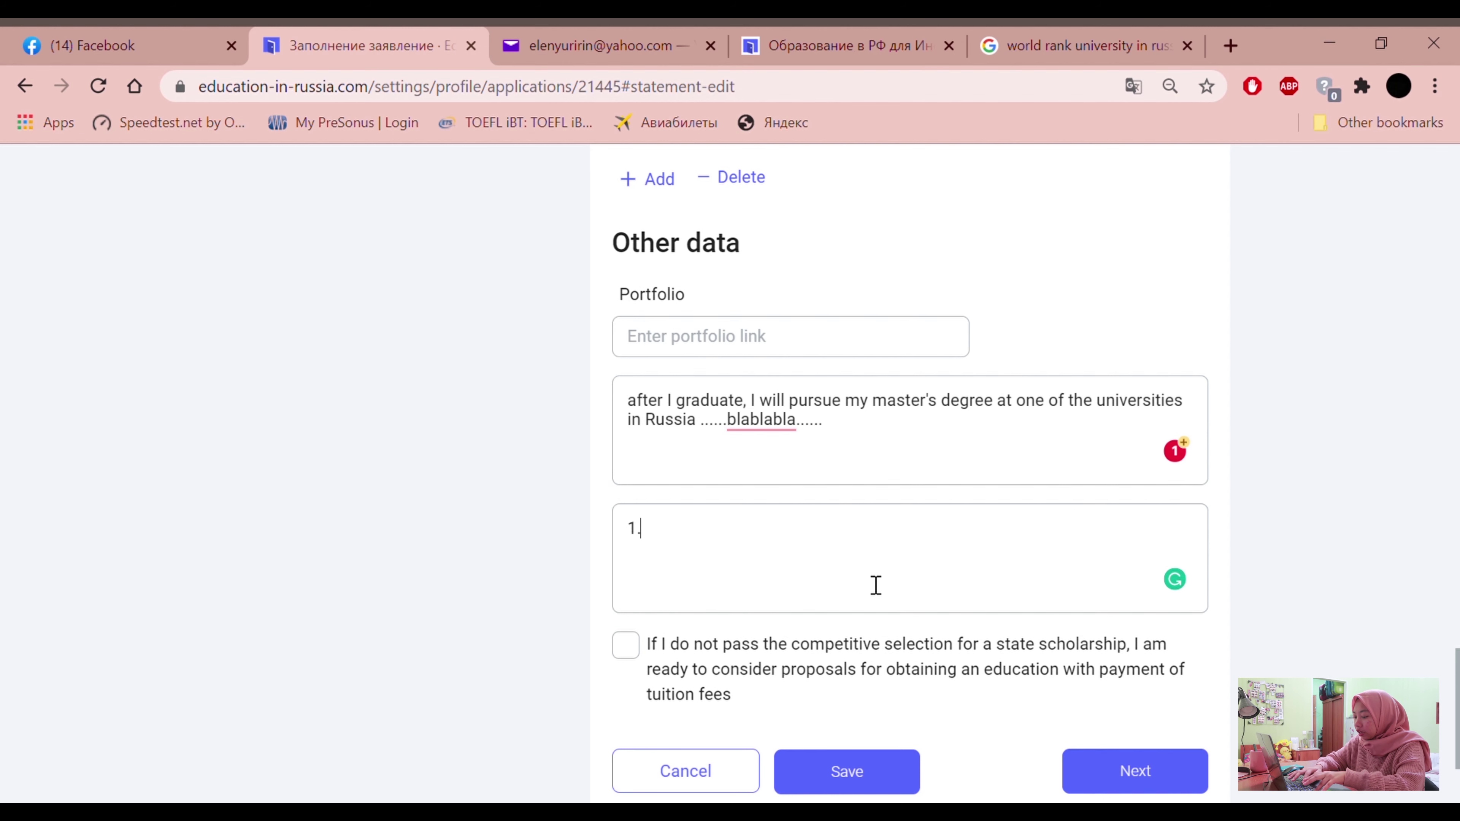
pyautogui.write(' Delegat')
pyautogui.press('BackSpace')
pyautogui.press('BackSpace')
pyautogui.press('BackSpace')
pyautogui.press('BackSpace')
pyautogui.press('BackSpace')
pyautogui.press('BackSpace')
pyautogui.press('BackSpace')
pyautogui.write('Idn')
pyautogui.press('BackSpace')
pyautogui.press('BackSpace')
pyautogui.write('ndoensian')
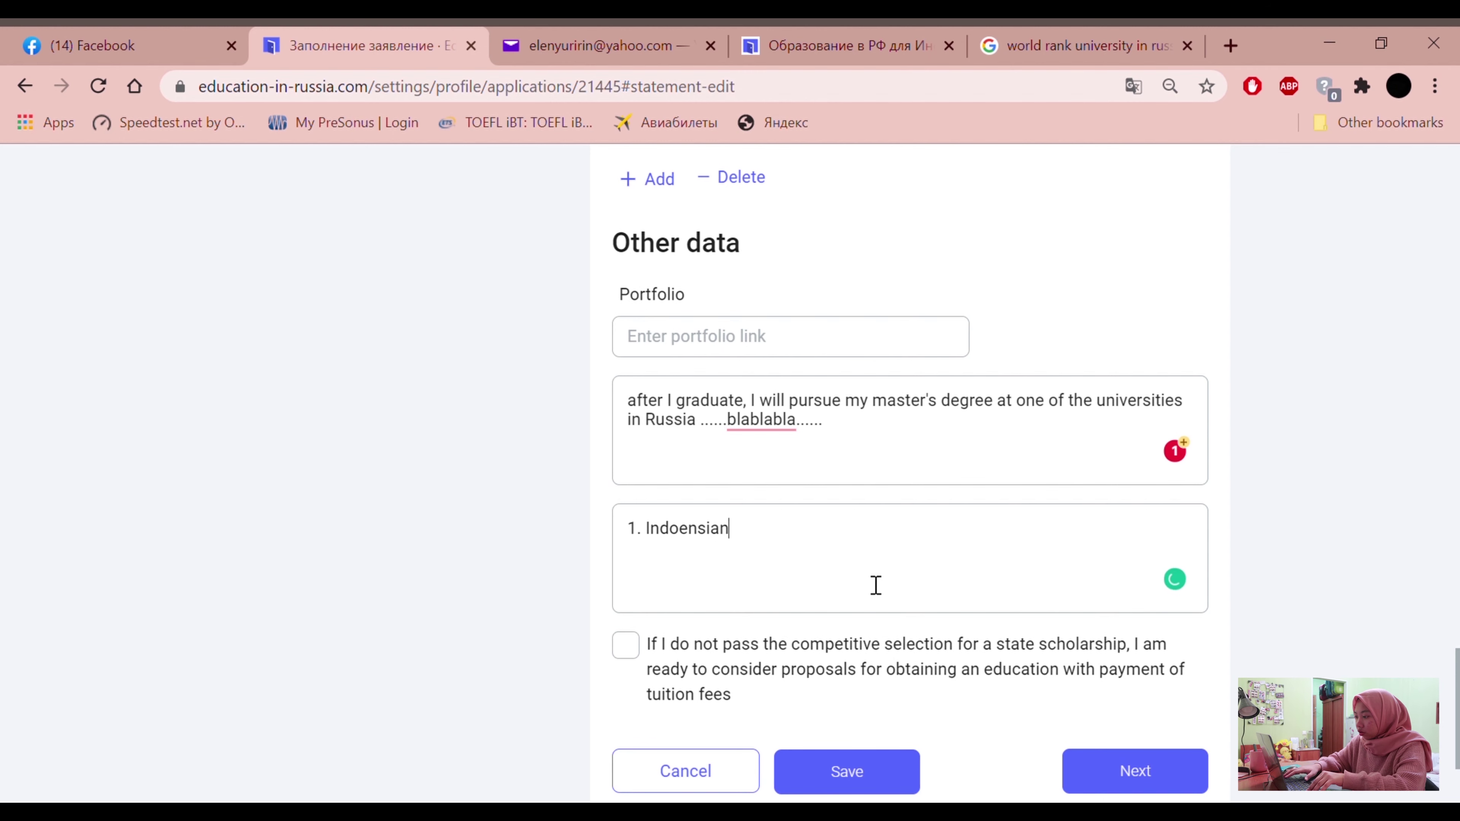
pyautogui.write(' dee')
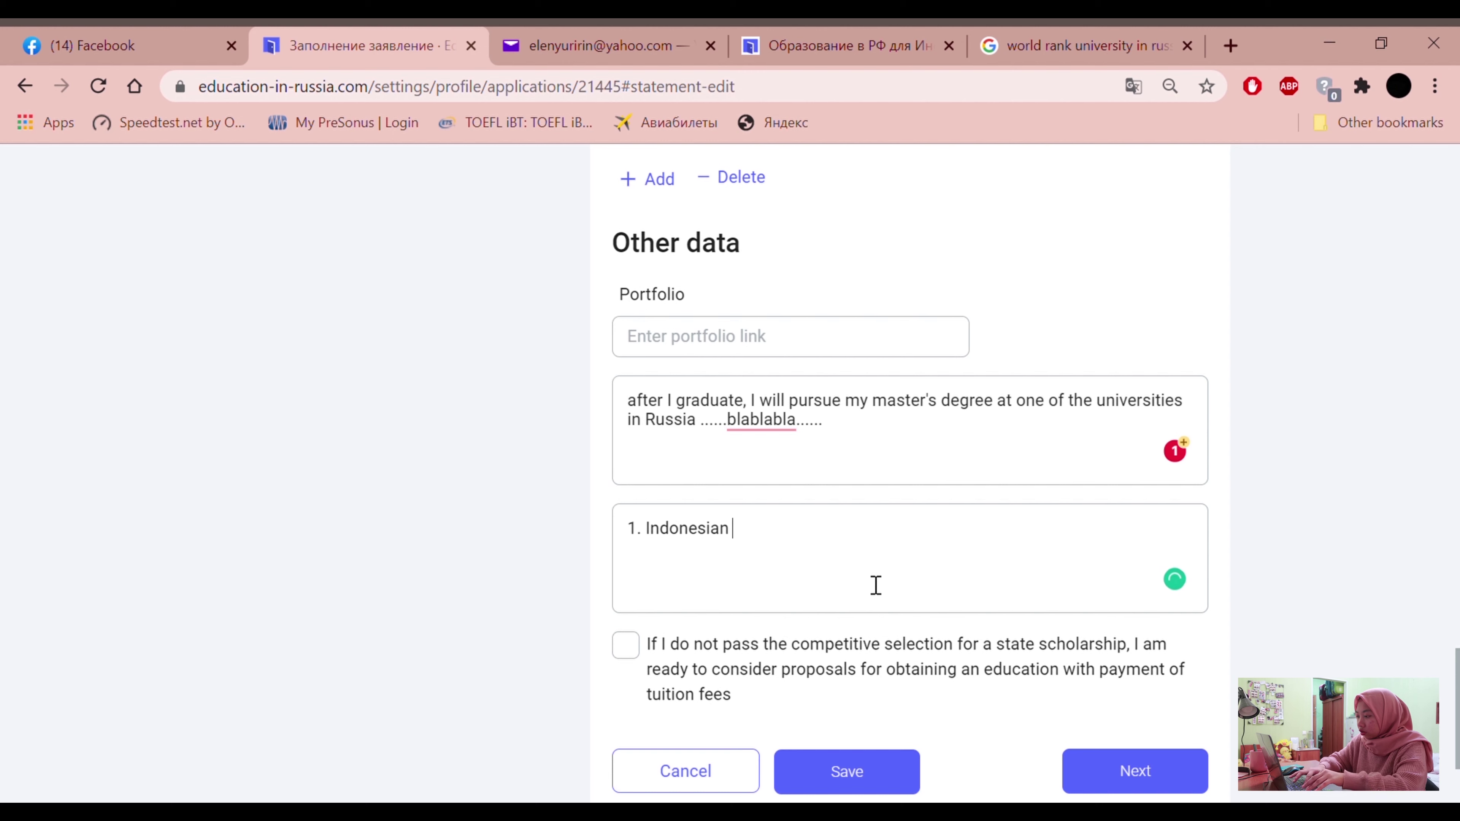
pyautogui.write('gates')
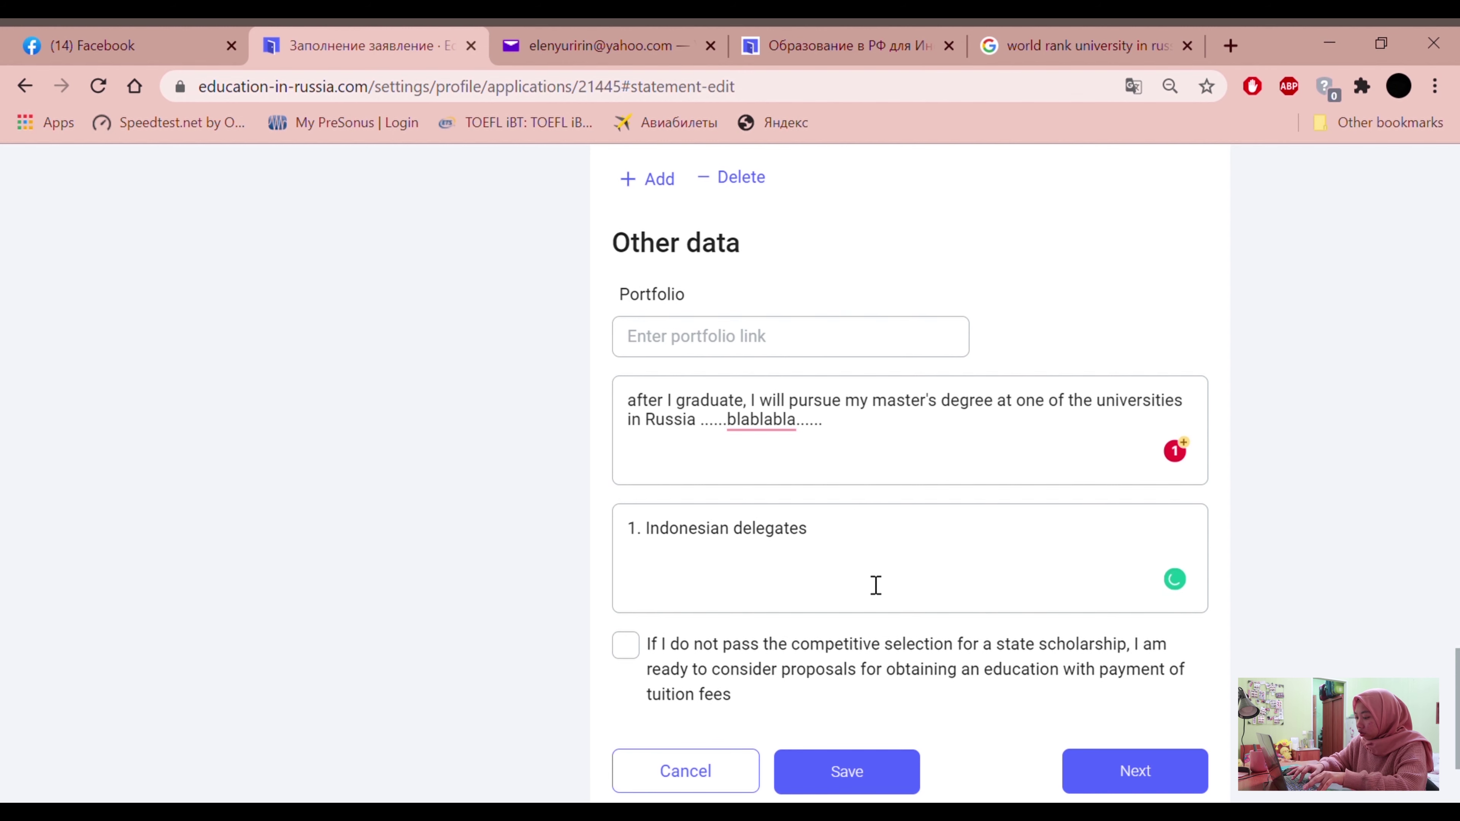
pyautogui.write(' at Korean Exchange progr')
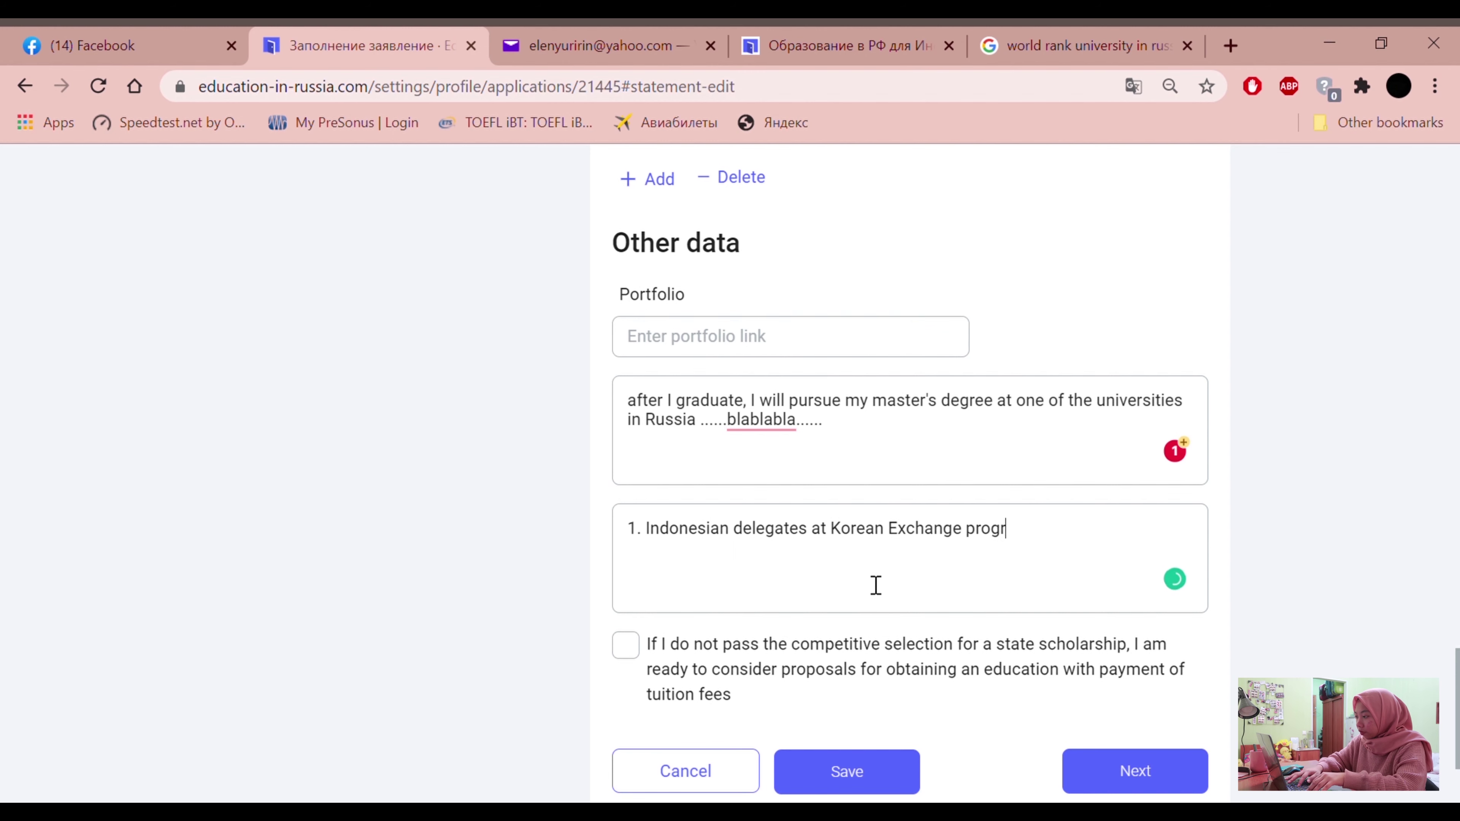
pyautogui.write('am by abc university')
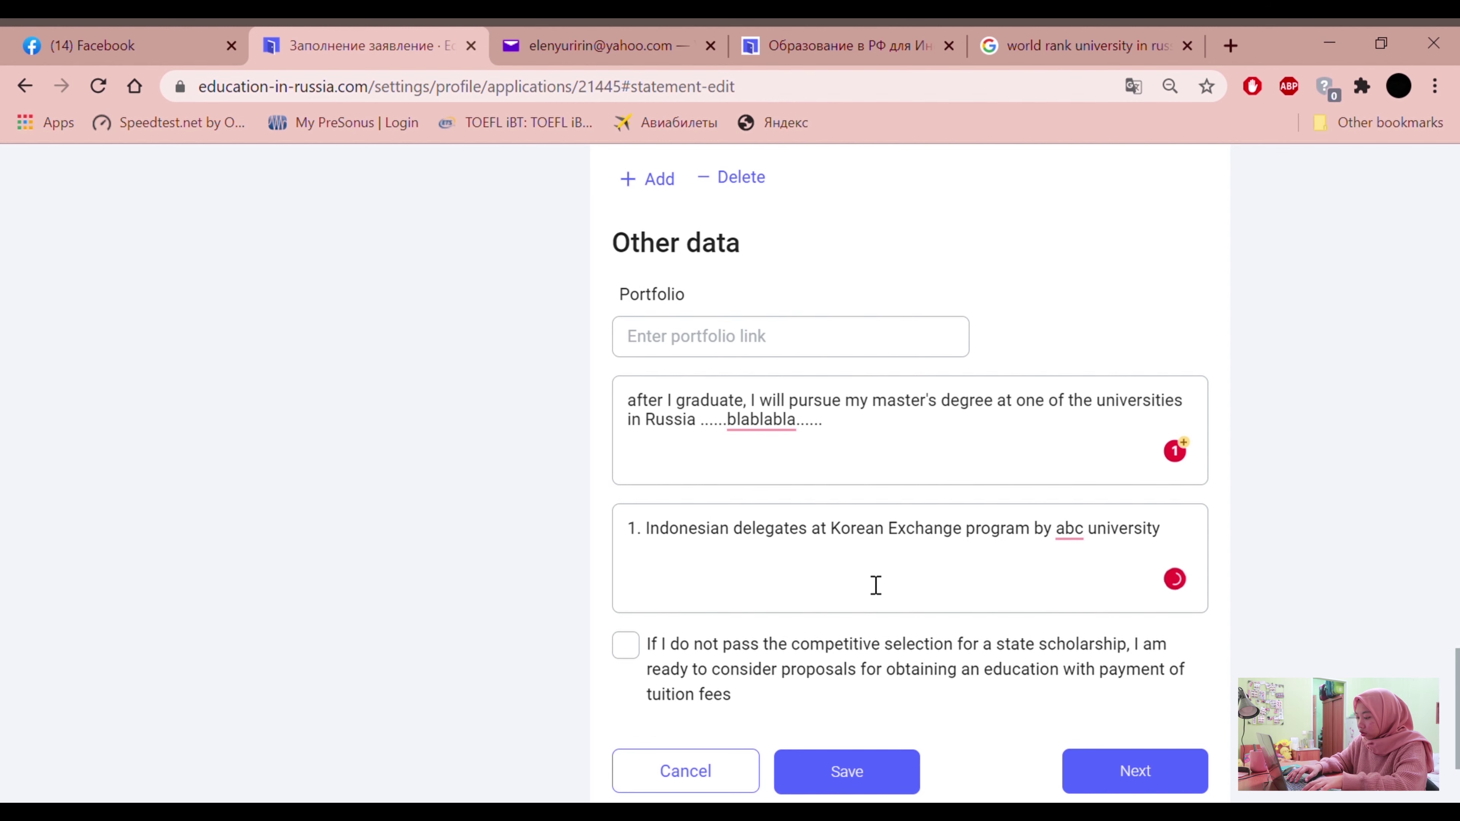
pyautogui.write(' on 2018')
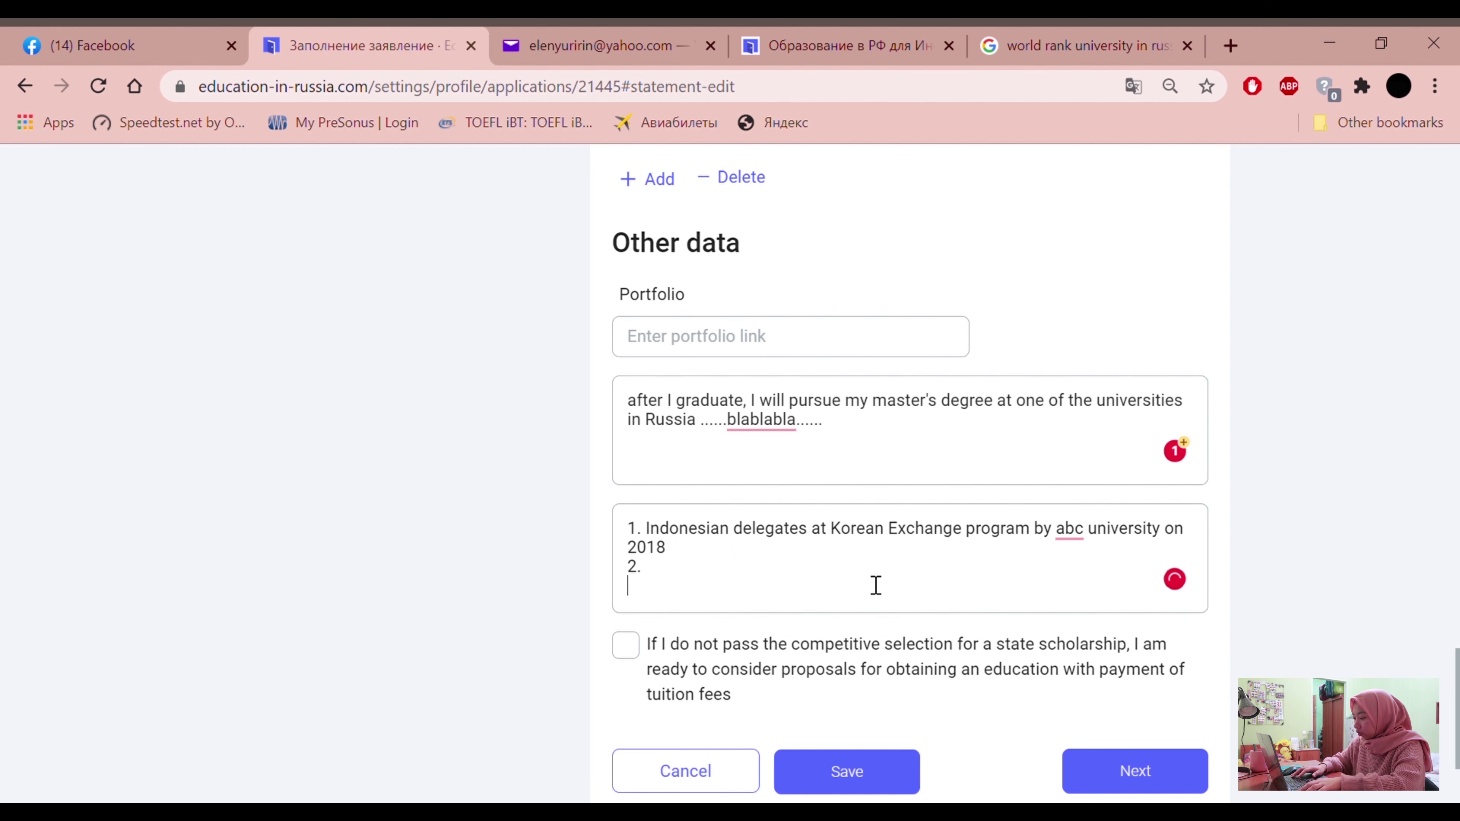
# Add numbered lines 3., 4. and 5. to the achievements list
pyautogui.press('Return')
pyautogui.write('3.')
pyautogui.press('Return')
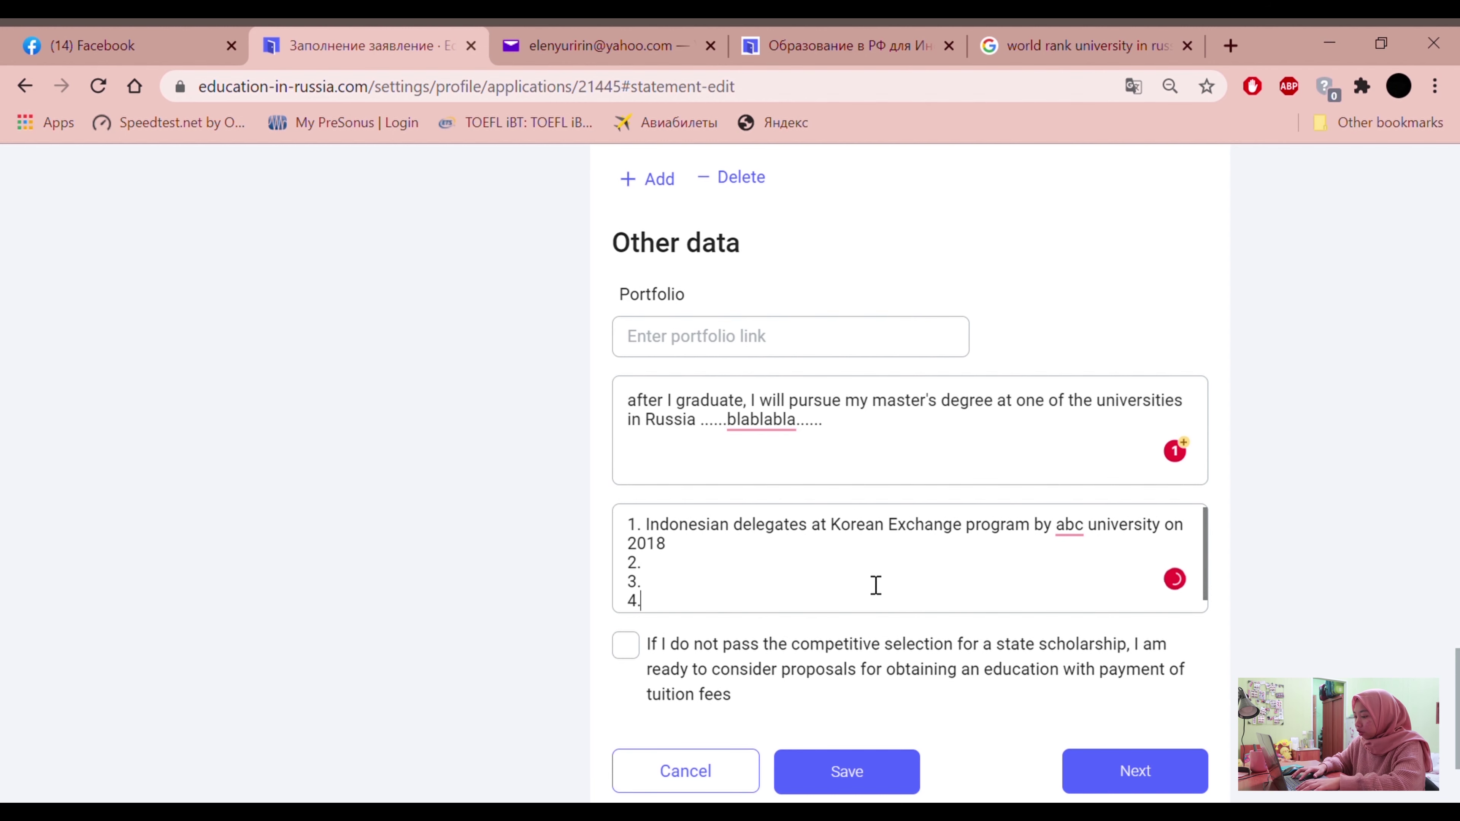
pyautogui.write('4.')
pyautogui.press('Return')
pyautogui.write('5.')
pyautogui.press('Return')
pyautogui.scroll(2, 873, 598)
pyautogui.scroll(-2, 788, 561)
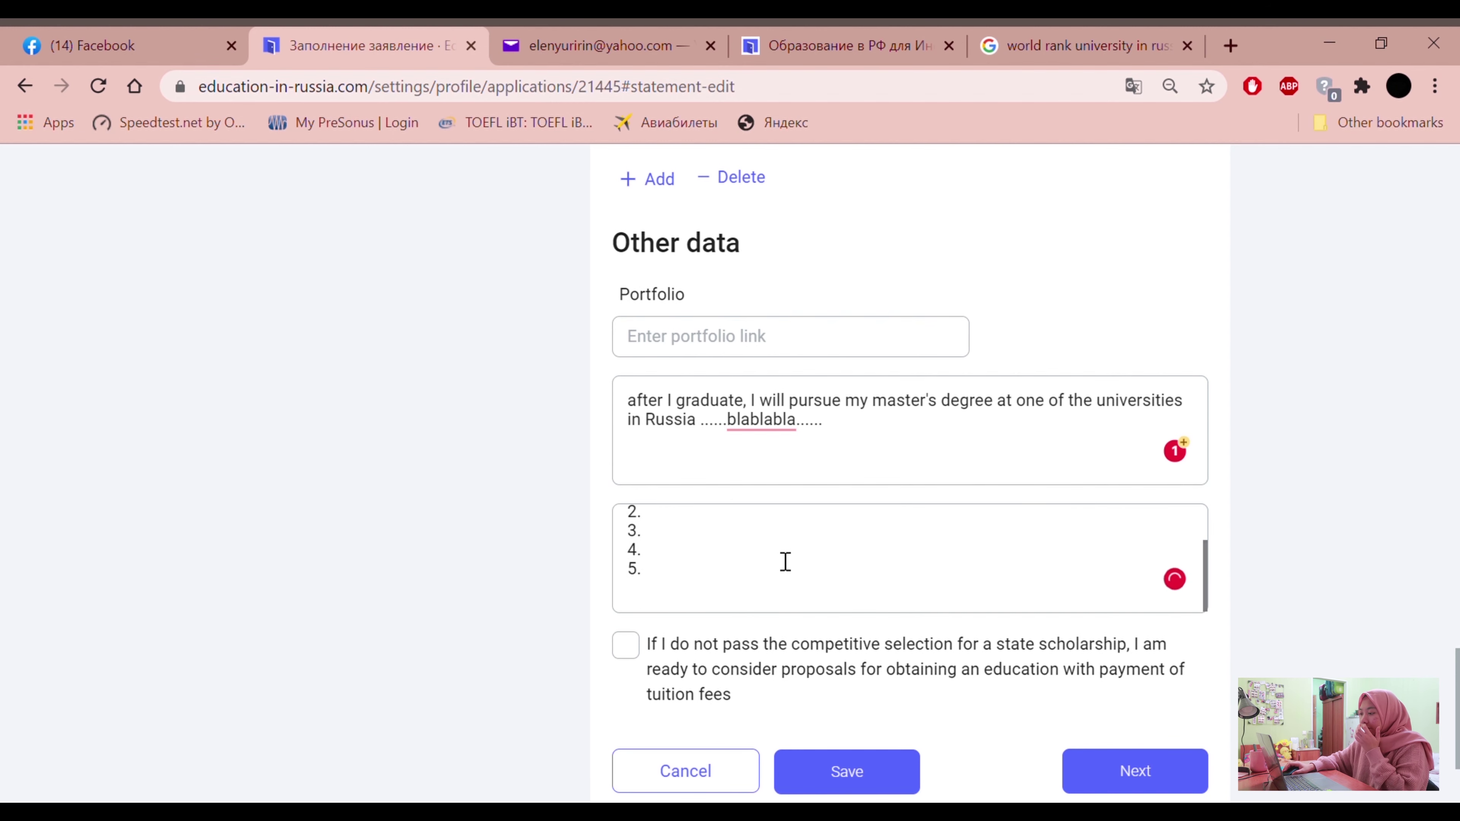
pyautogui.scroll(-2, 512, 636)
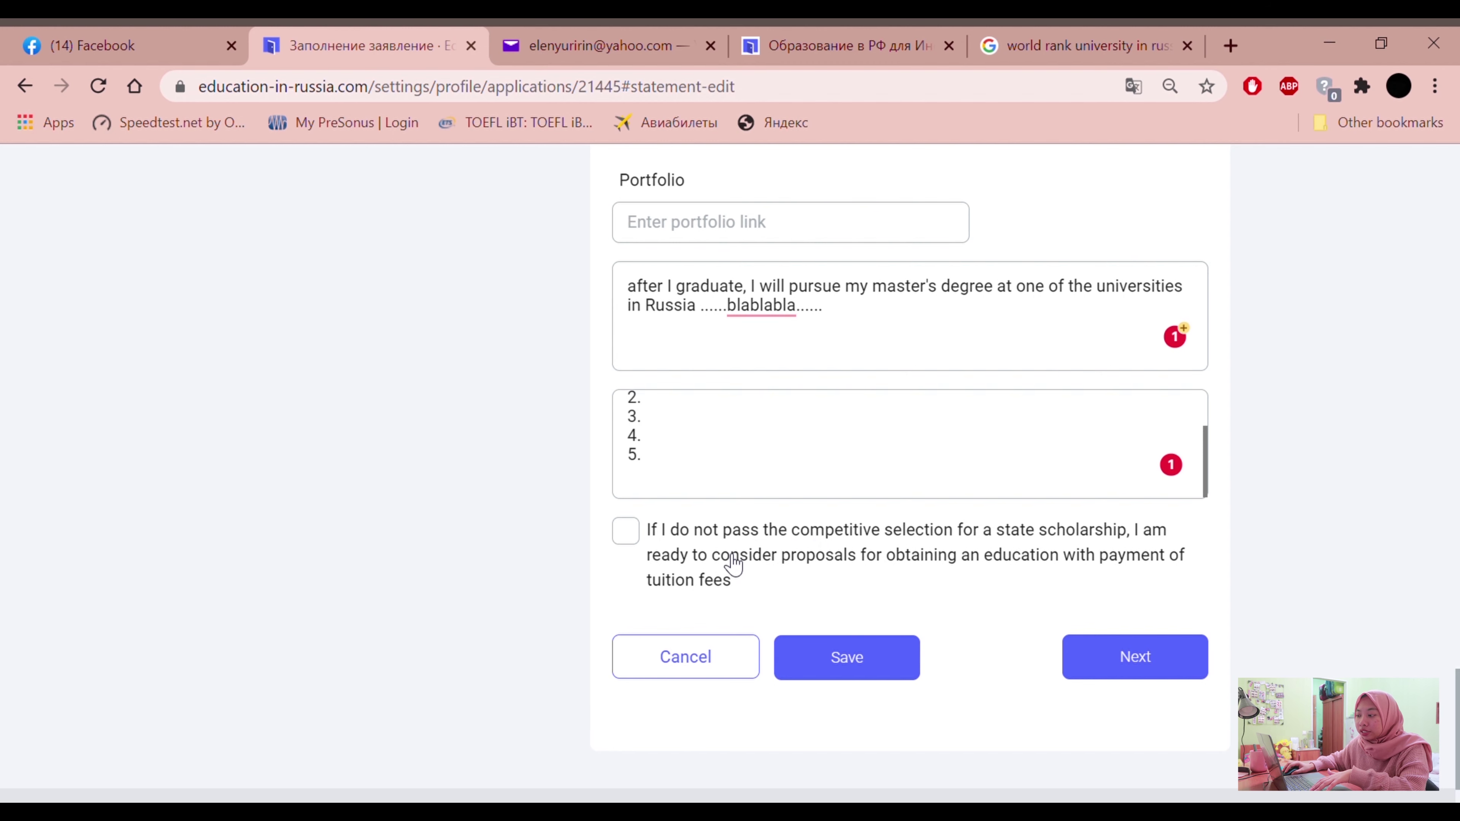
# Leave the paid-tuition consent unticked, save the statement and proceed to Documents attachment
pyautogui.click(639, 541)
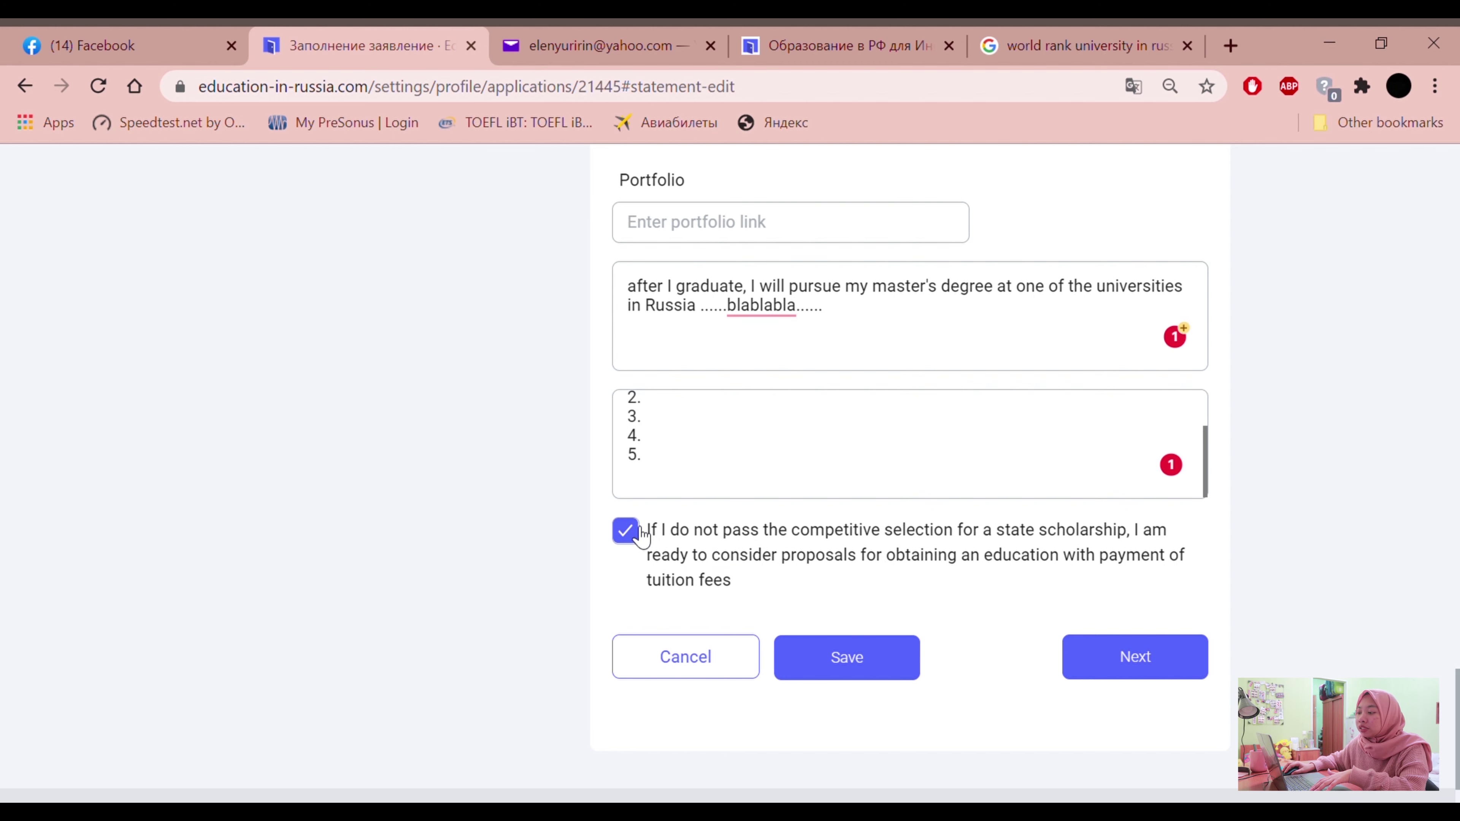
pyautogui.click(632, 536)
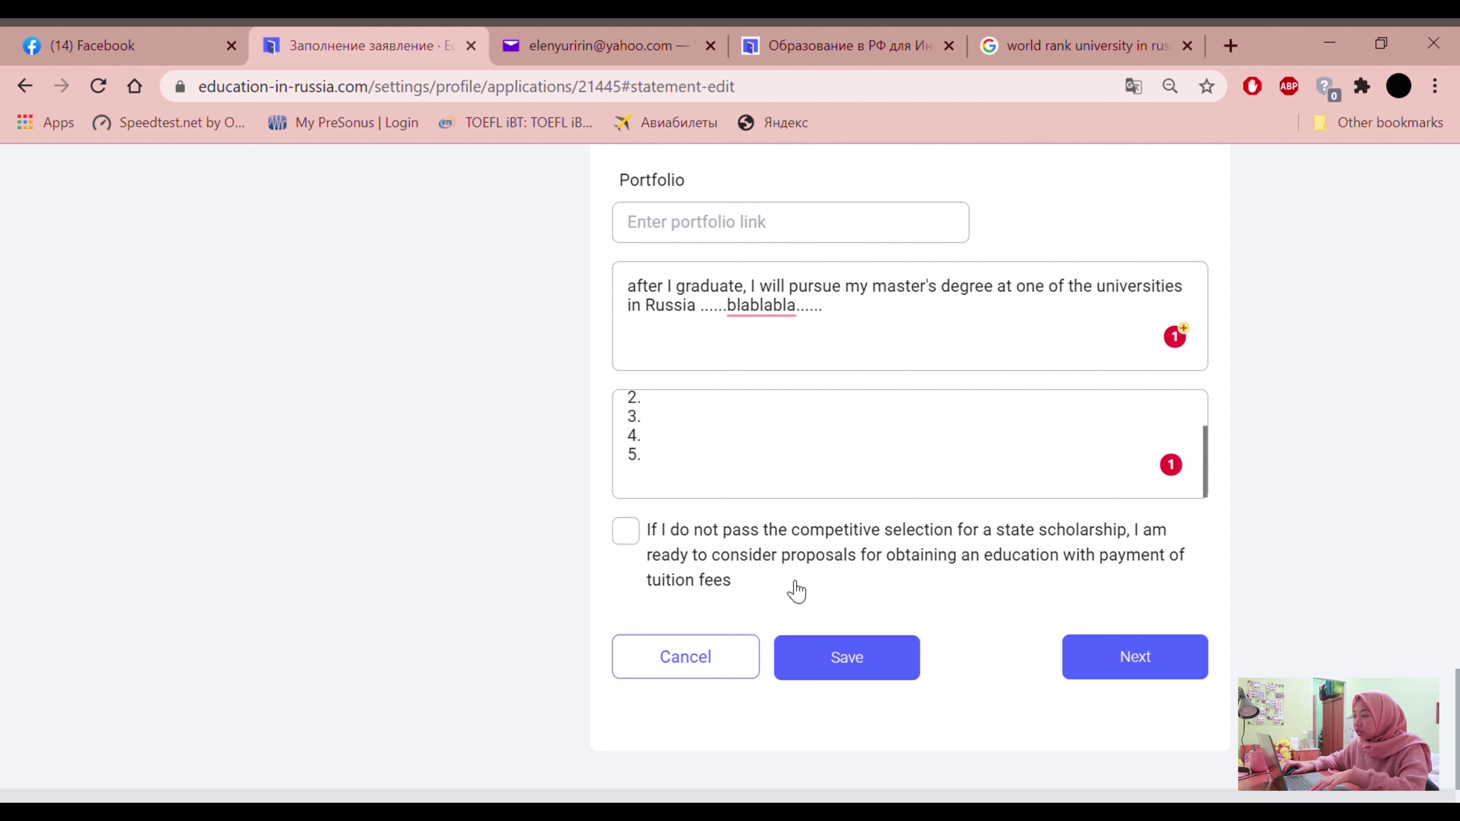
pyautogui.click(851, 676)
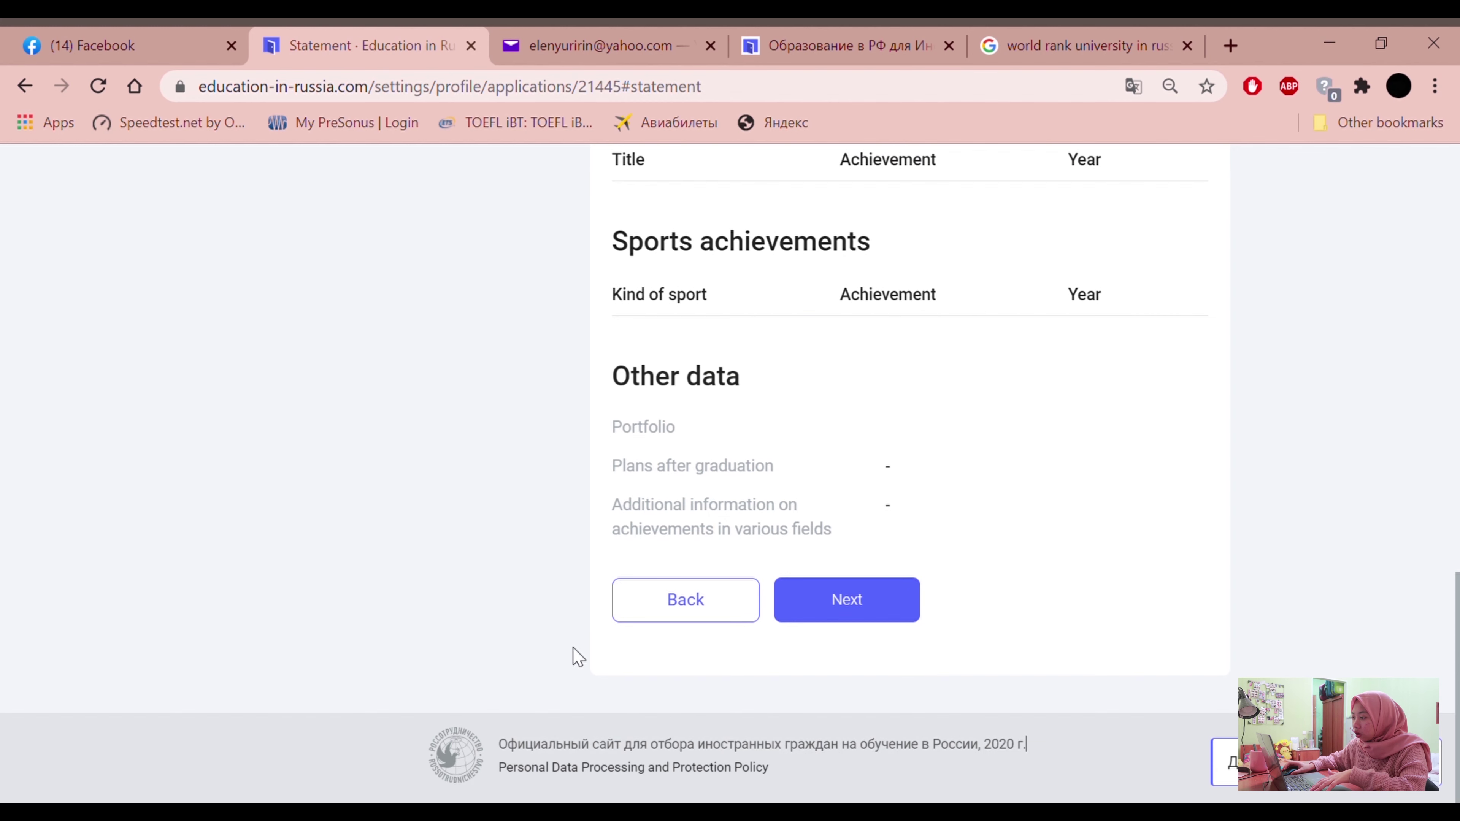
pyautogui.scroll(15, 747, 576)
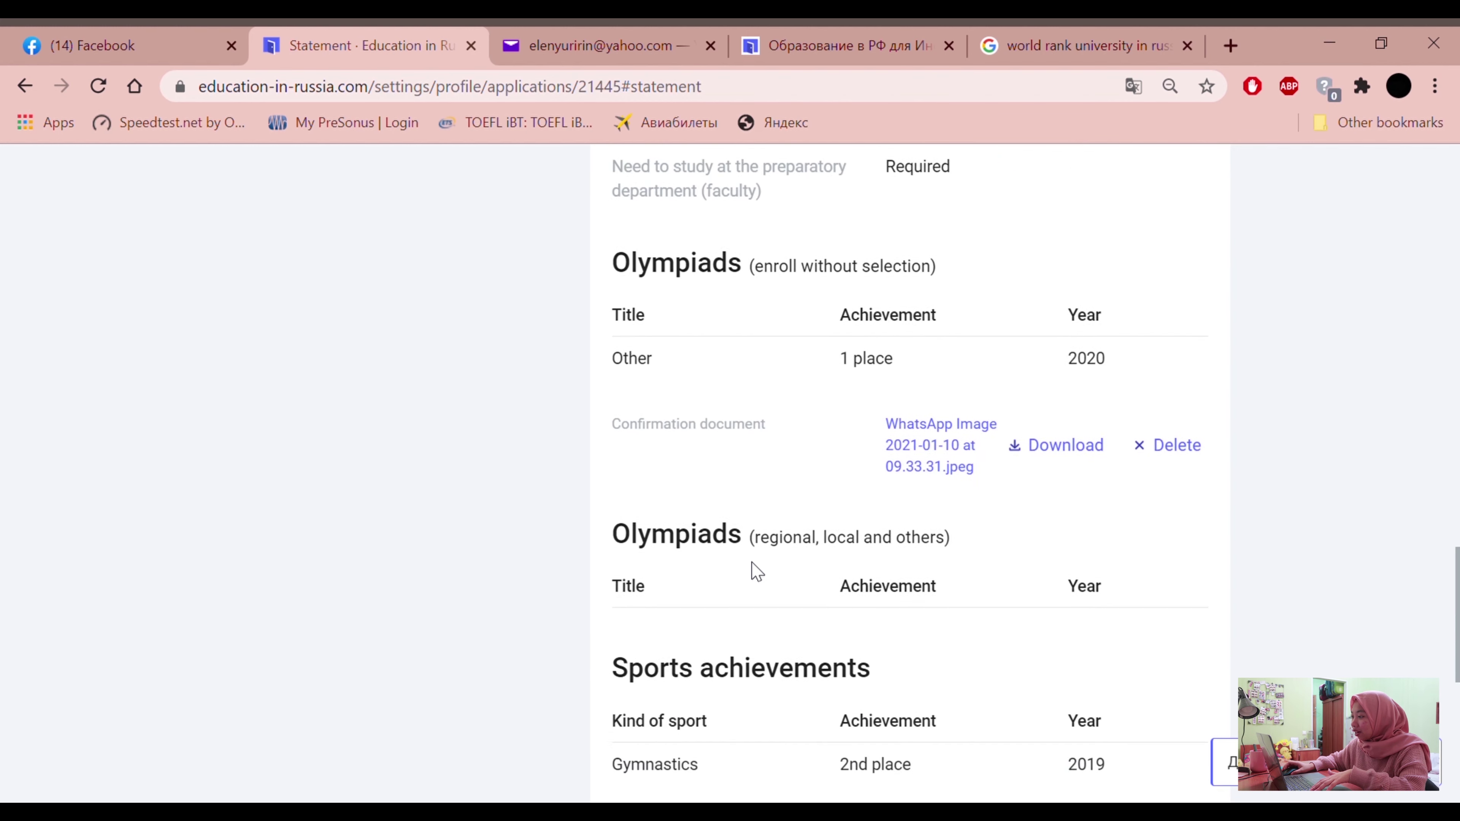
pyautogui.scroll(10, 764, 574)
pyautogui.scroll(-20, 745, 580)
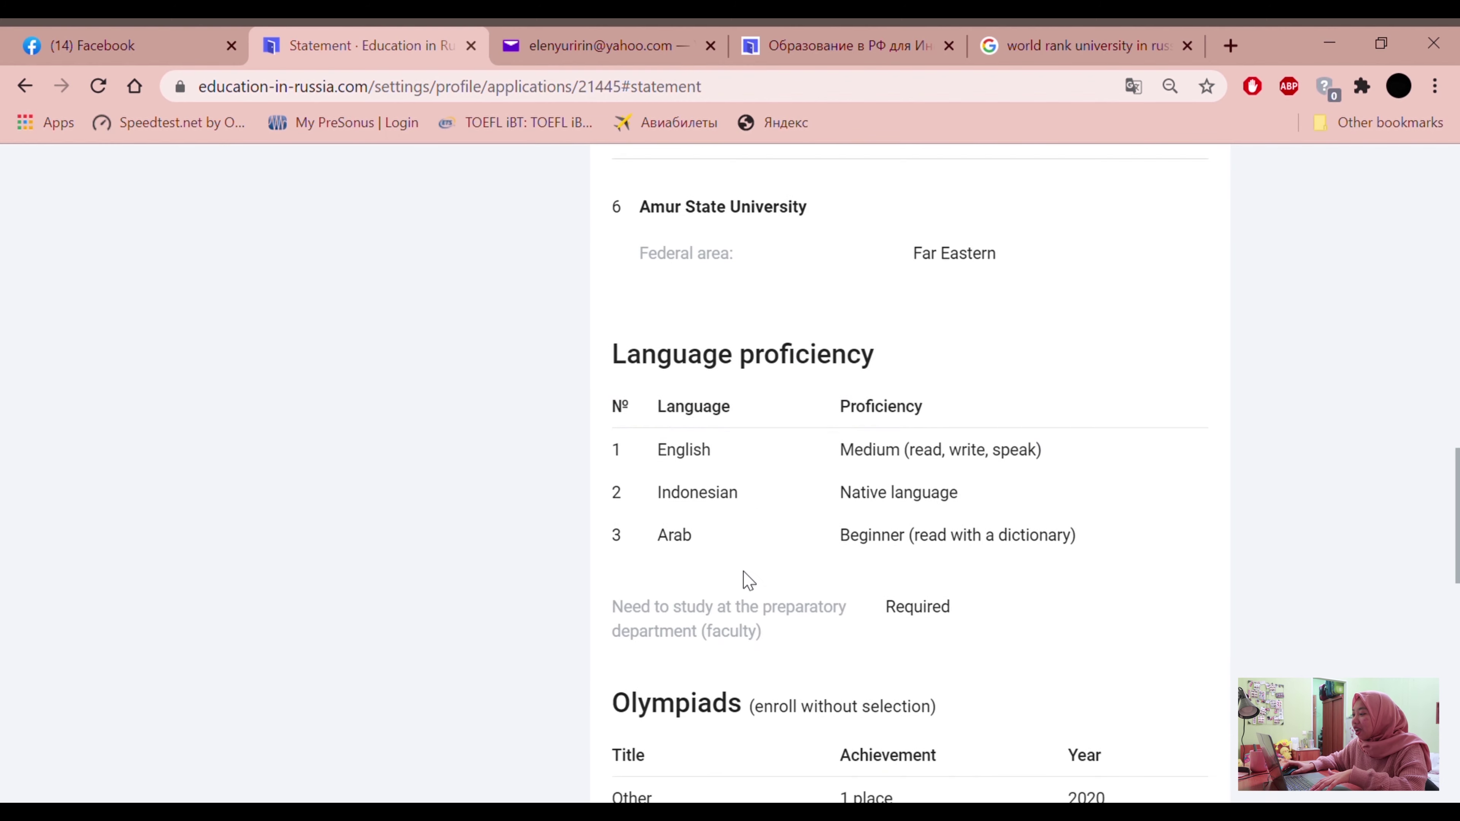
pyautogui.scroll(-1, 745, 575)
pyautogui.click(857, 597)
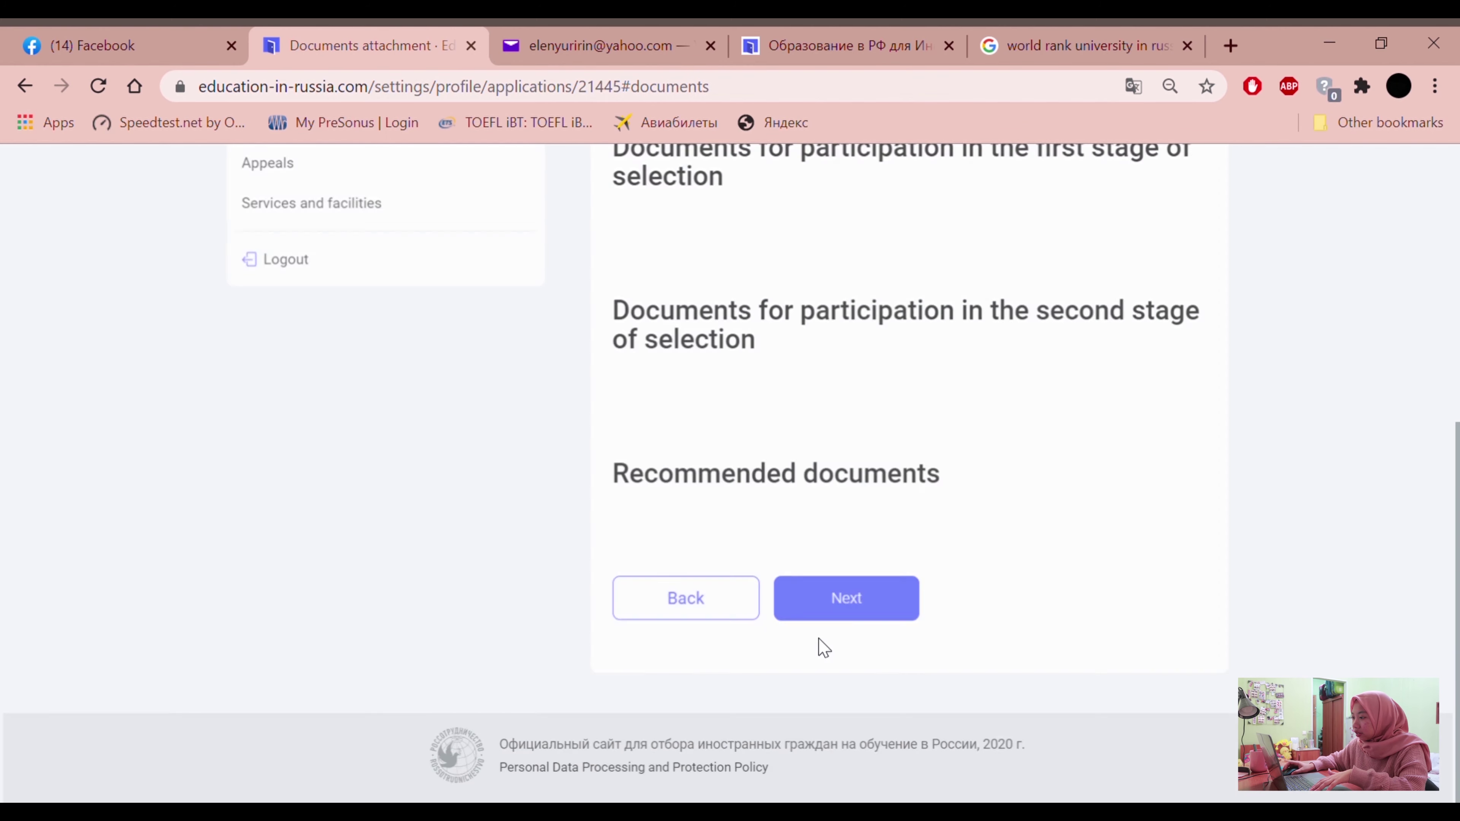
# Review the required documents list, then switch to the Facebook guide post
pyautogui.scroll(-2, 556, 642)
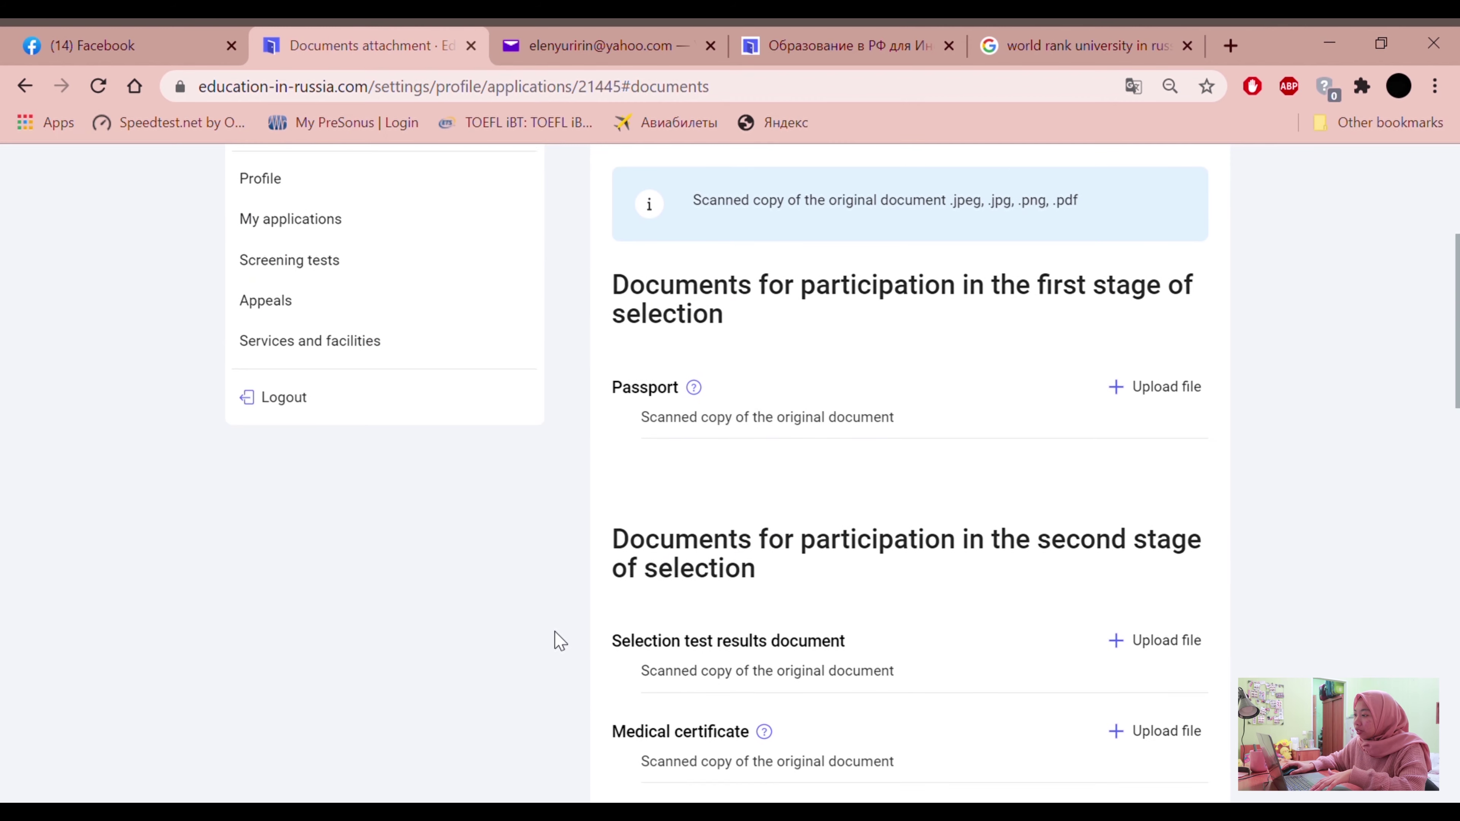
pyautogui.scroll(4, 743, 417)
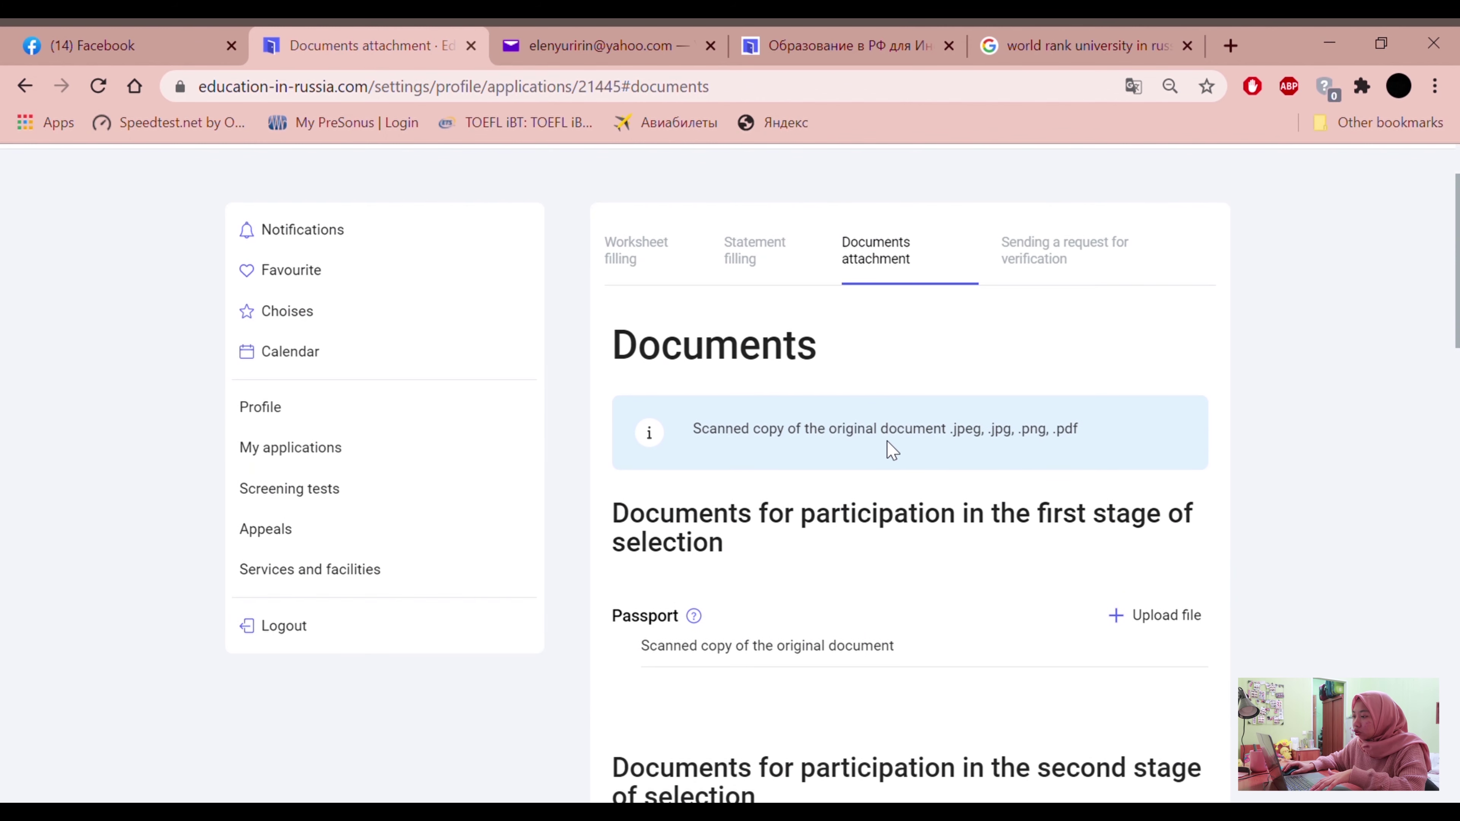
pyautogui.scroll(-2, 917, 518)
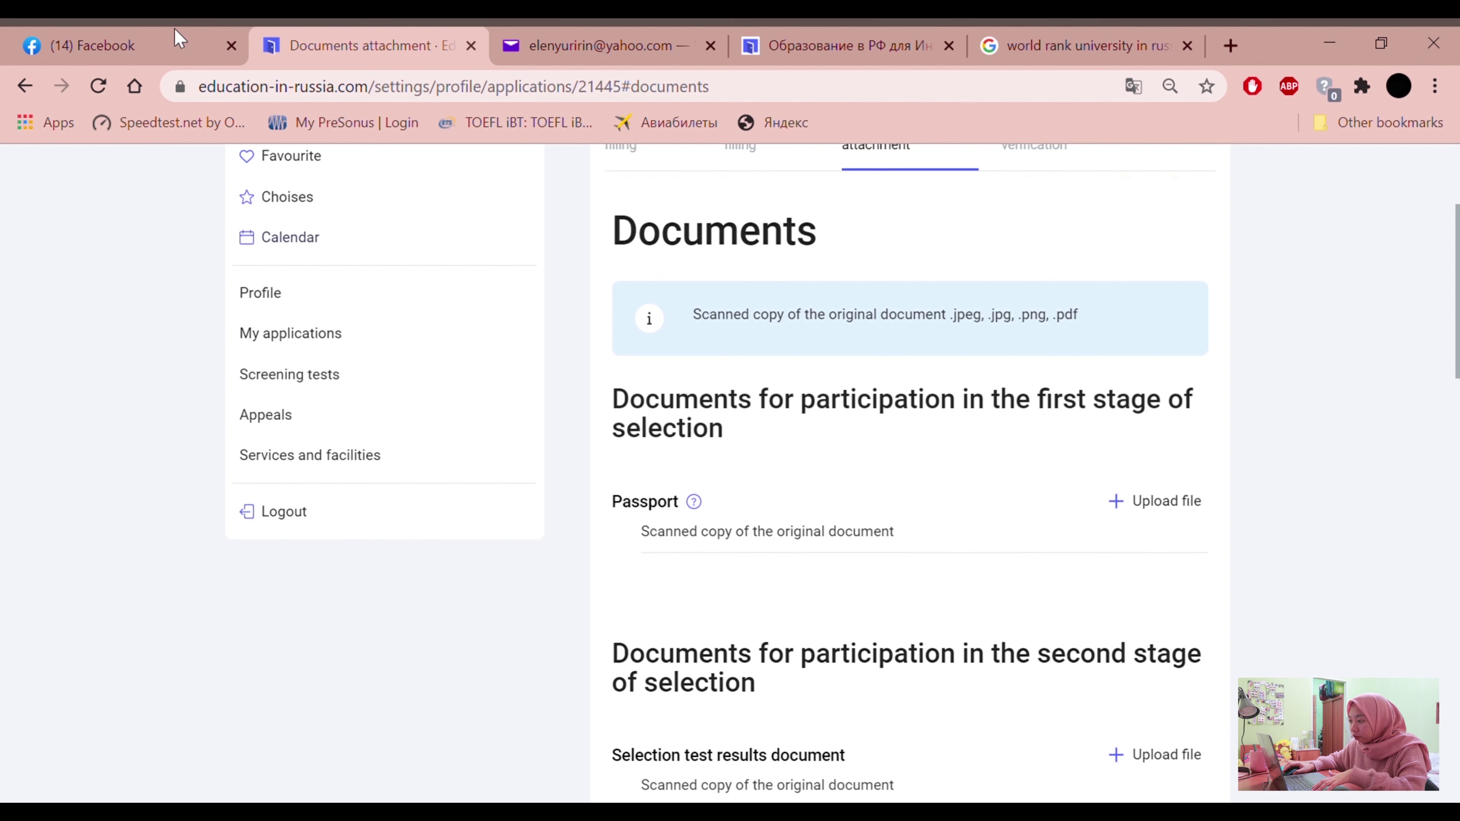
pyautogui.click(181, 39)
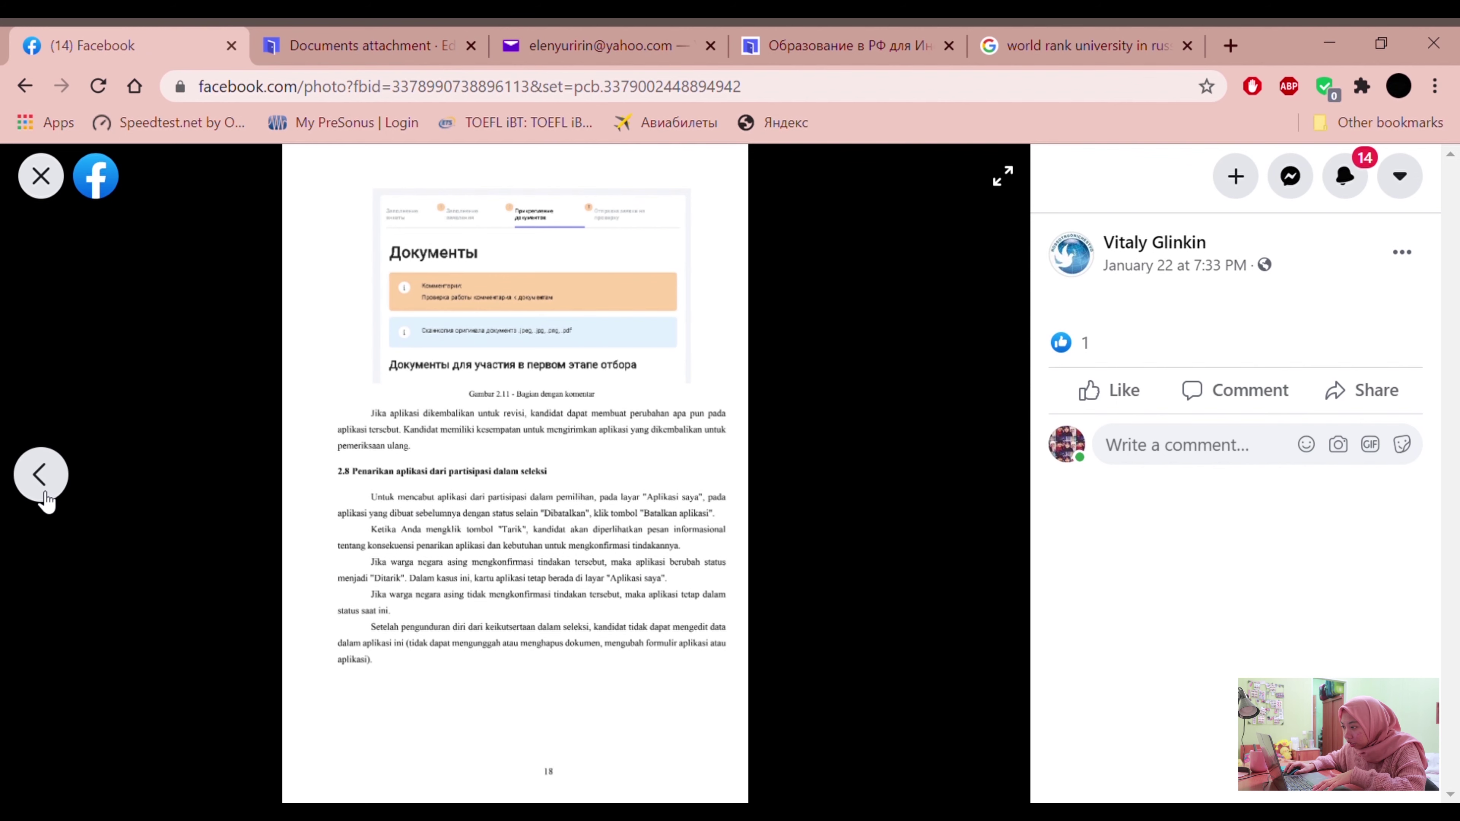
# Go back three guide pages to the section on attaching documents, then return to the application
pyautogui.click(67, 483)
pyautogui.click(74, 488)
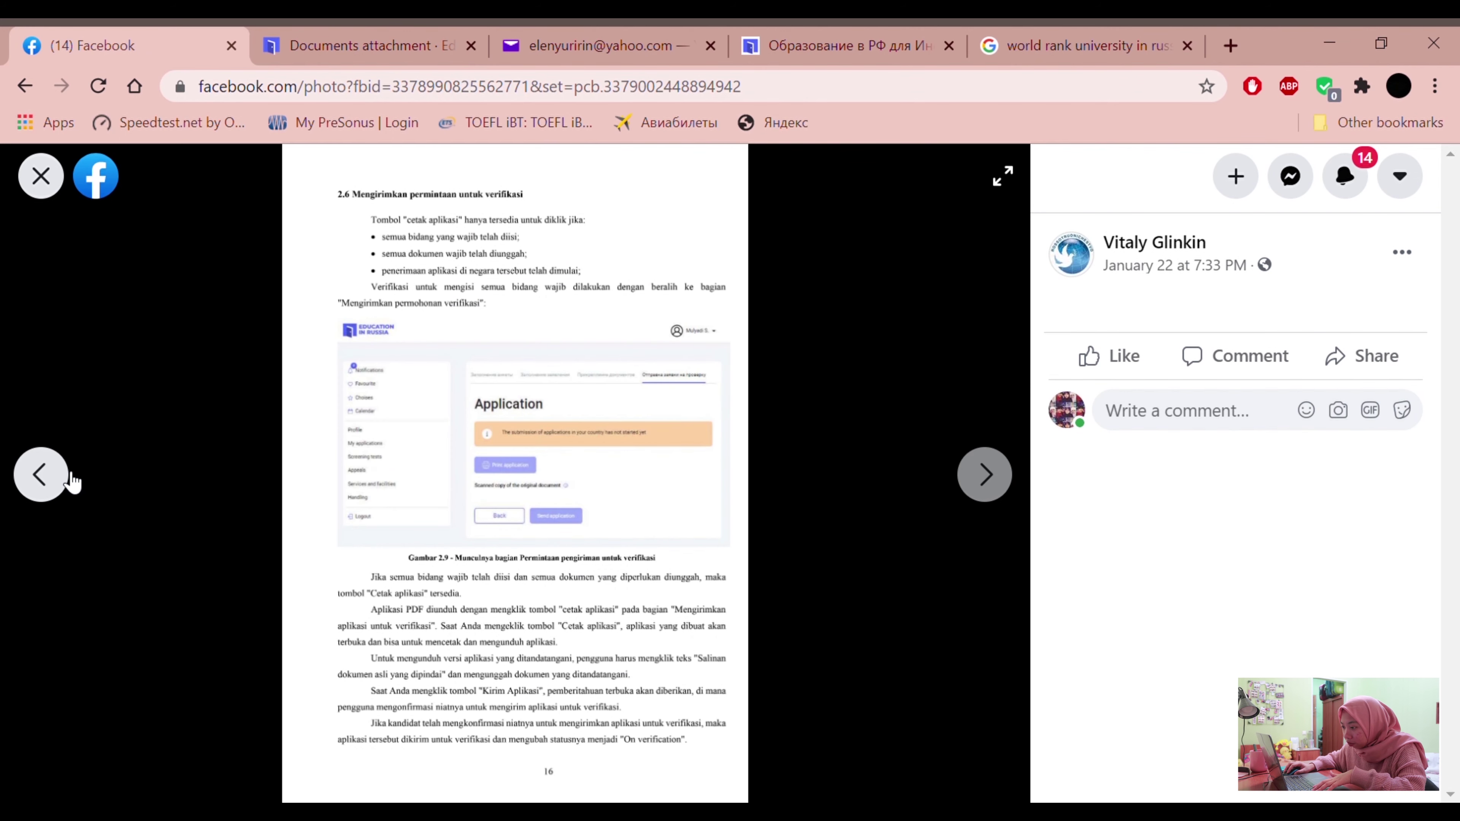
pyautogui.click(70, 483)
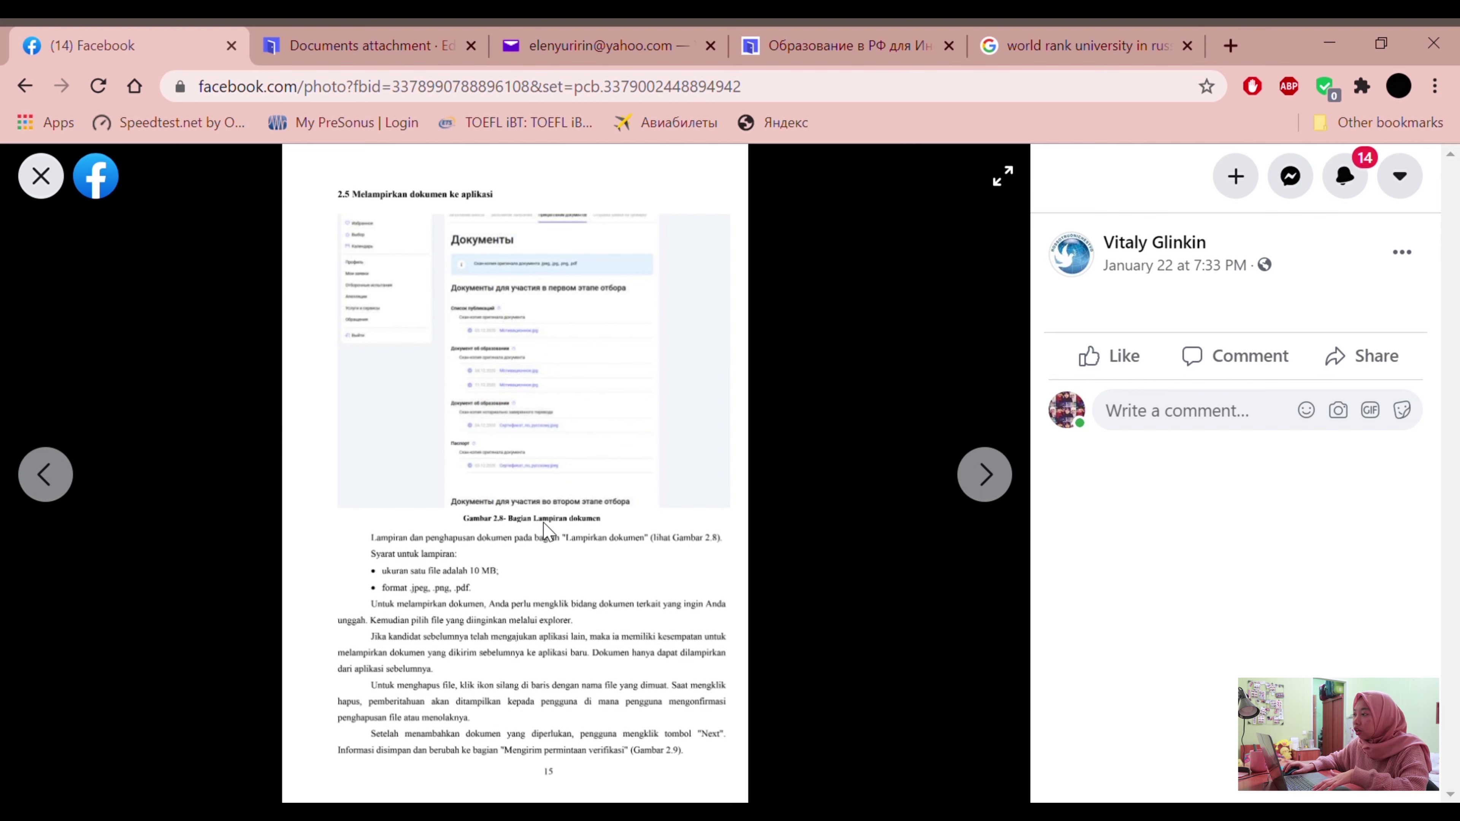
pyautogui.hotkey('ctrl', 'Tab')
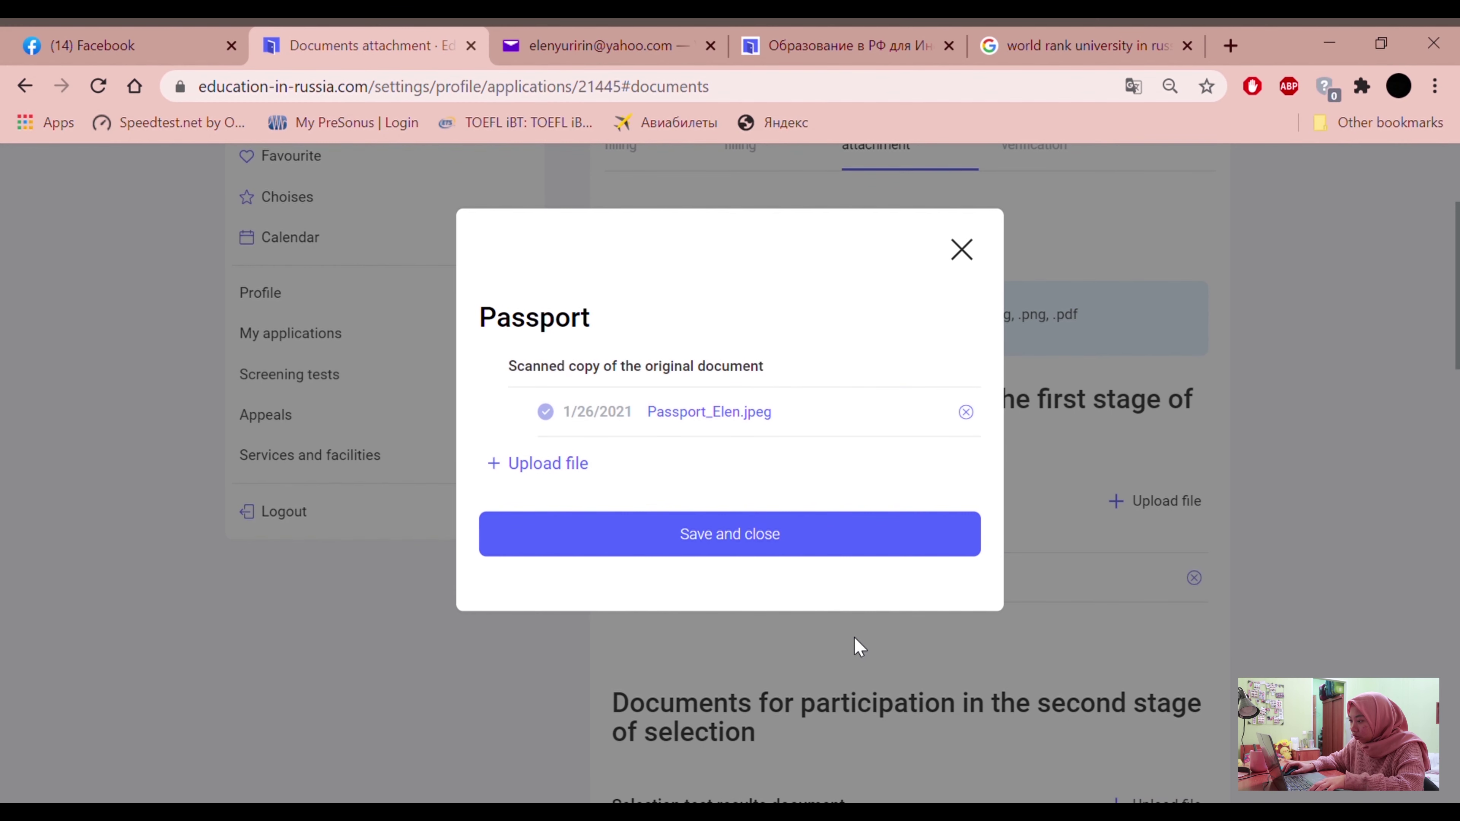
# Save the passport JPEG upload and scroll down to the second-stage documents list
pyautogui.click(773, 552)
pyautogui.scroll(-6, 919, 594)
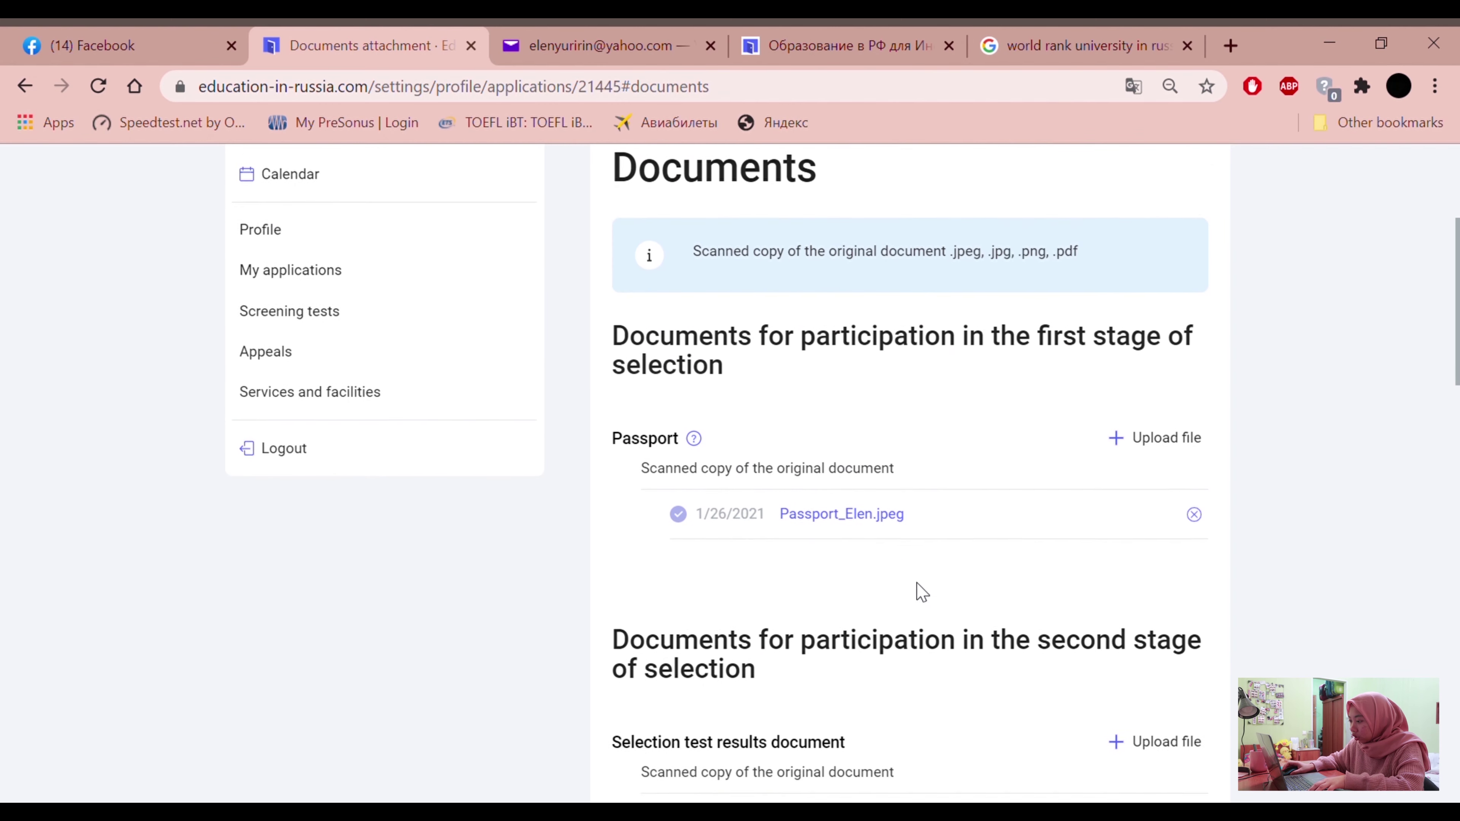
pyautogui.moveTo(614, 371); pyautogui.dragTo(817, 364)
pyautogui.click(760, 396)
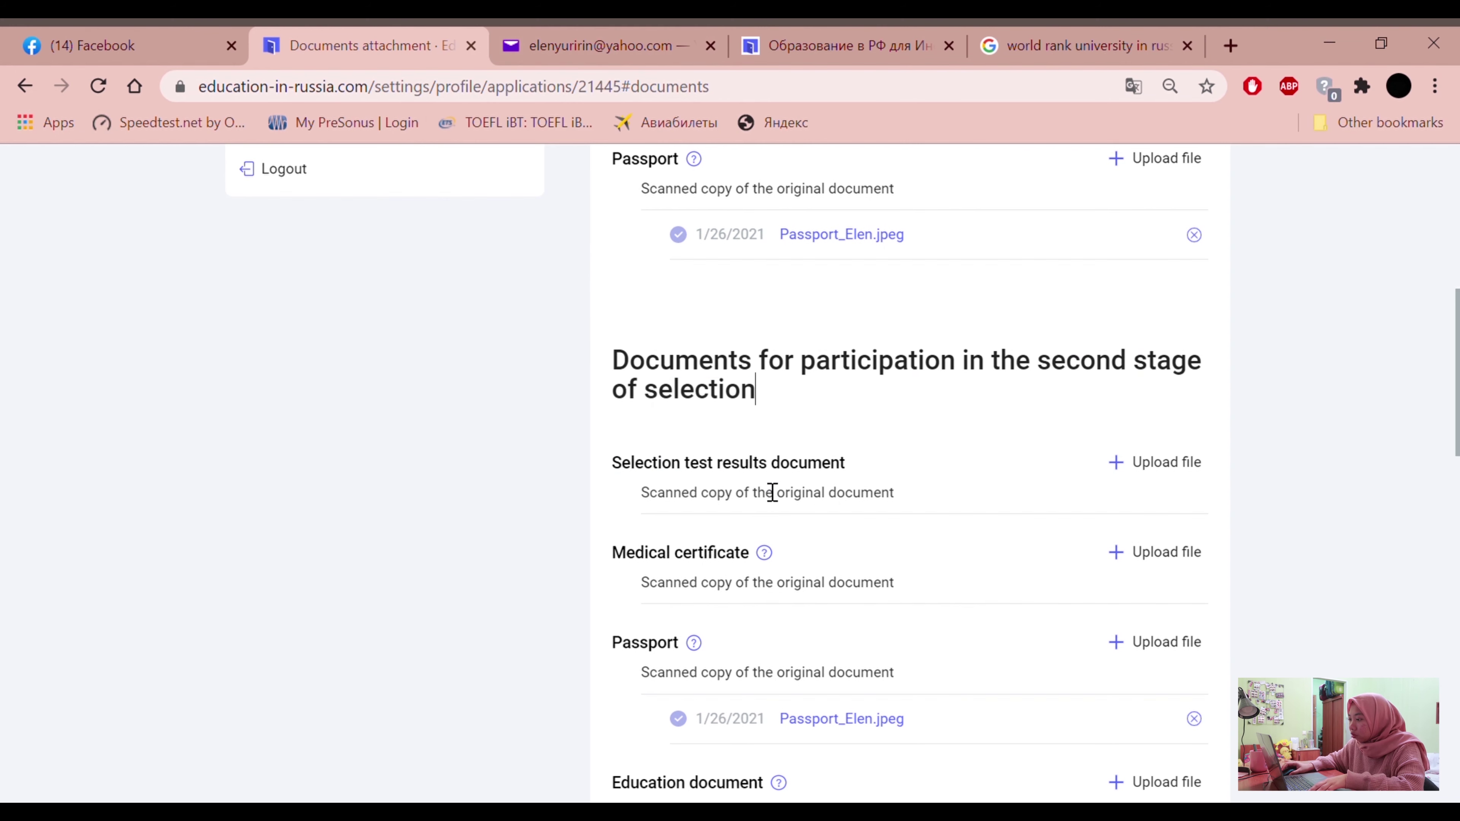
pyautogui.scroll(-2, 759, 483)
pyautogui.moveTo(622, 352); pyautogui.dragTo(844, 355)
# Choose the medical certificate JPEG in the Medical certificate upload dialog and save it
pyautogui.click(521, 453)
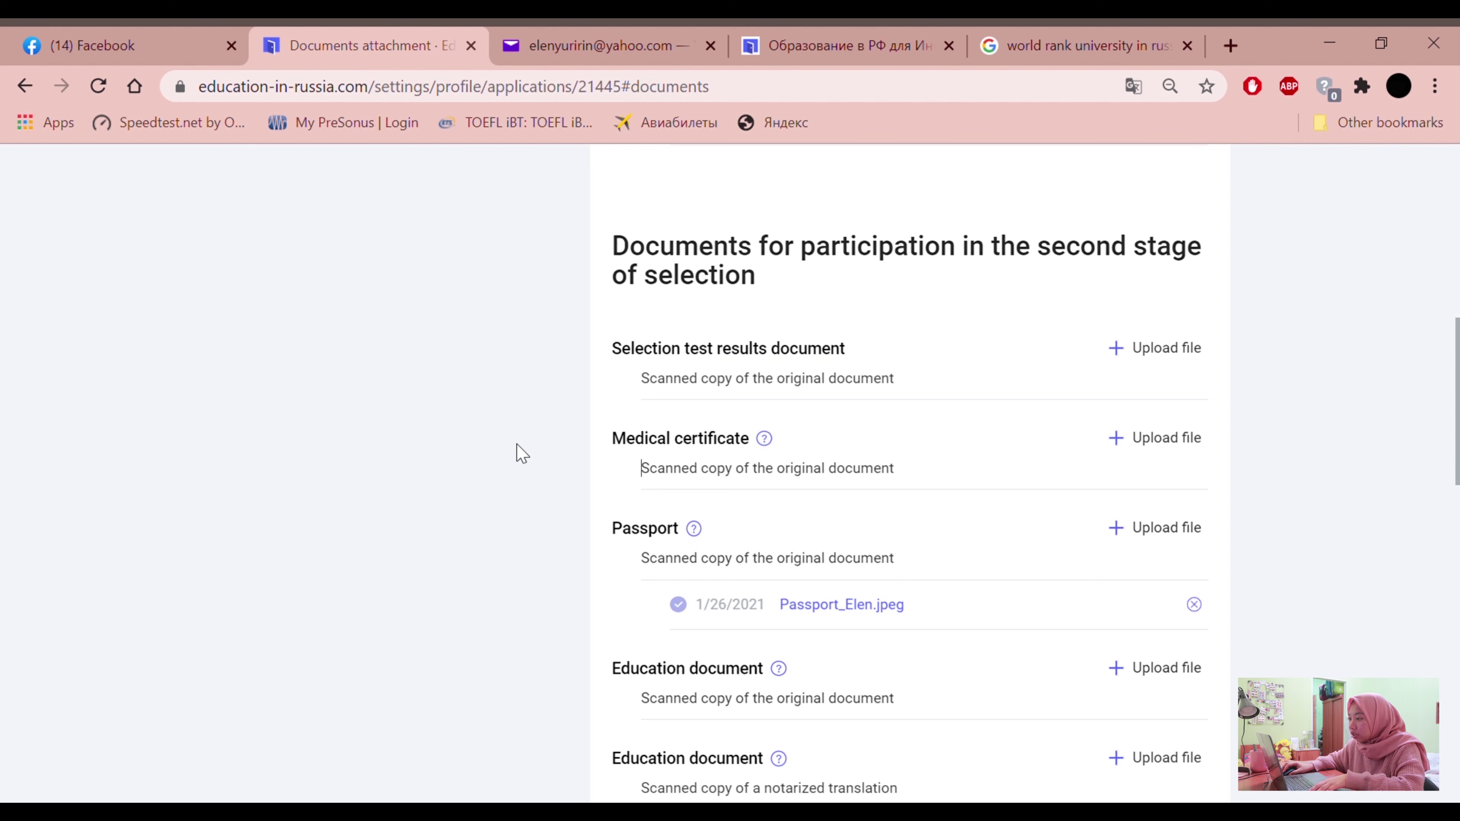
pyautogui.moveTo(765, 439); pyautogui.dragTo(625, 457)
pyautogui.click(533, 497)
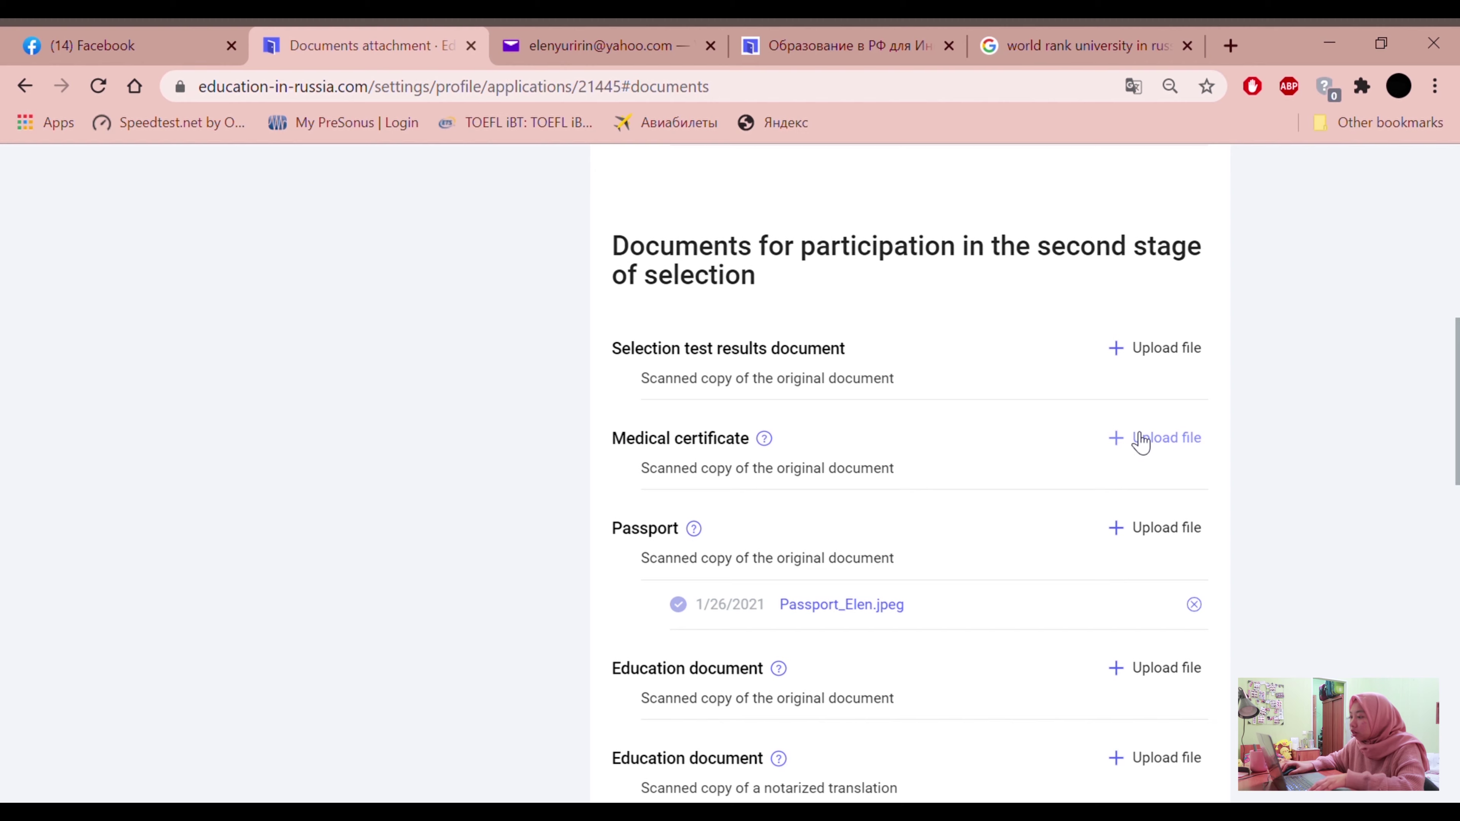
pyautogui.click(1136, 440)
pyautogui.click(530, 438)
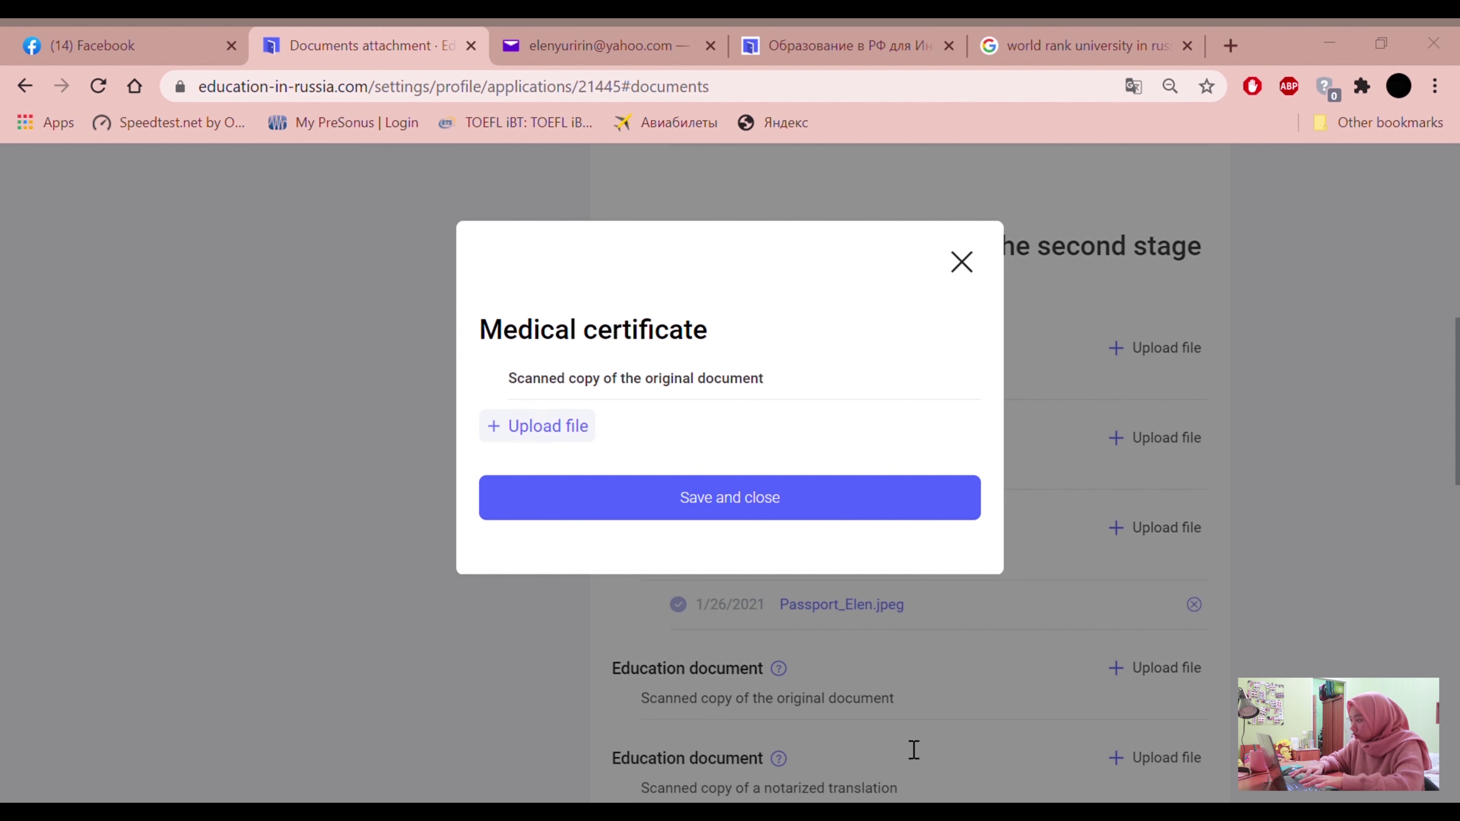
pyautogui.doubleClick(1133, 251)
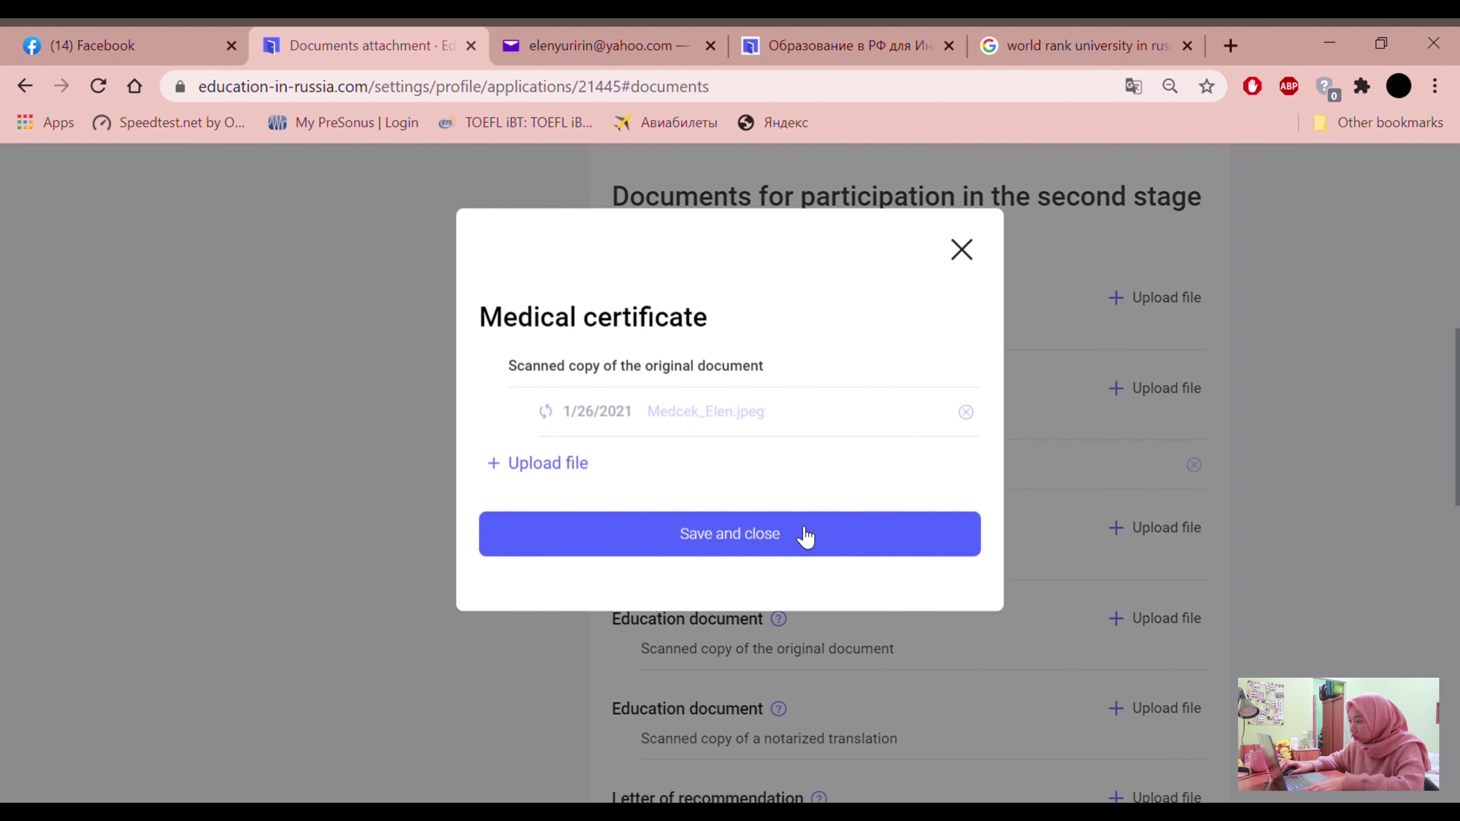
pyautogui.click(826, 535)
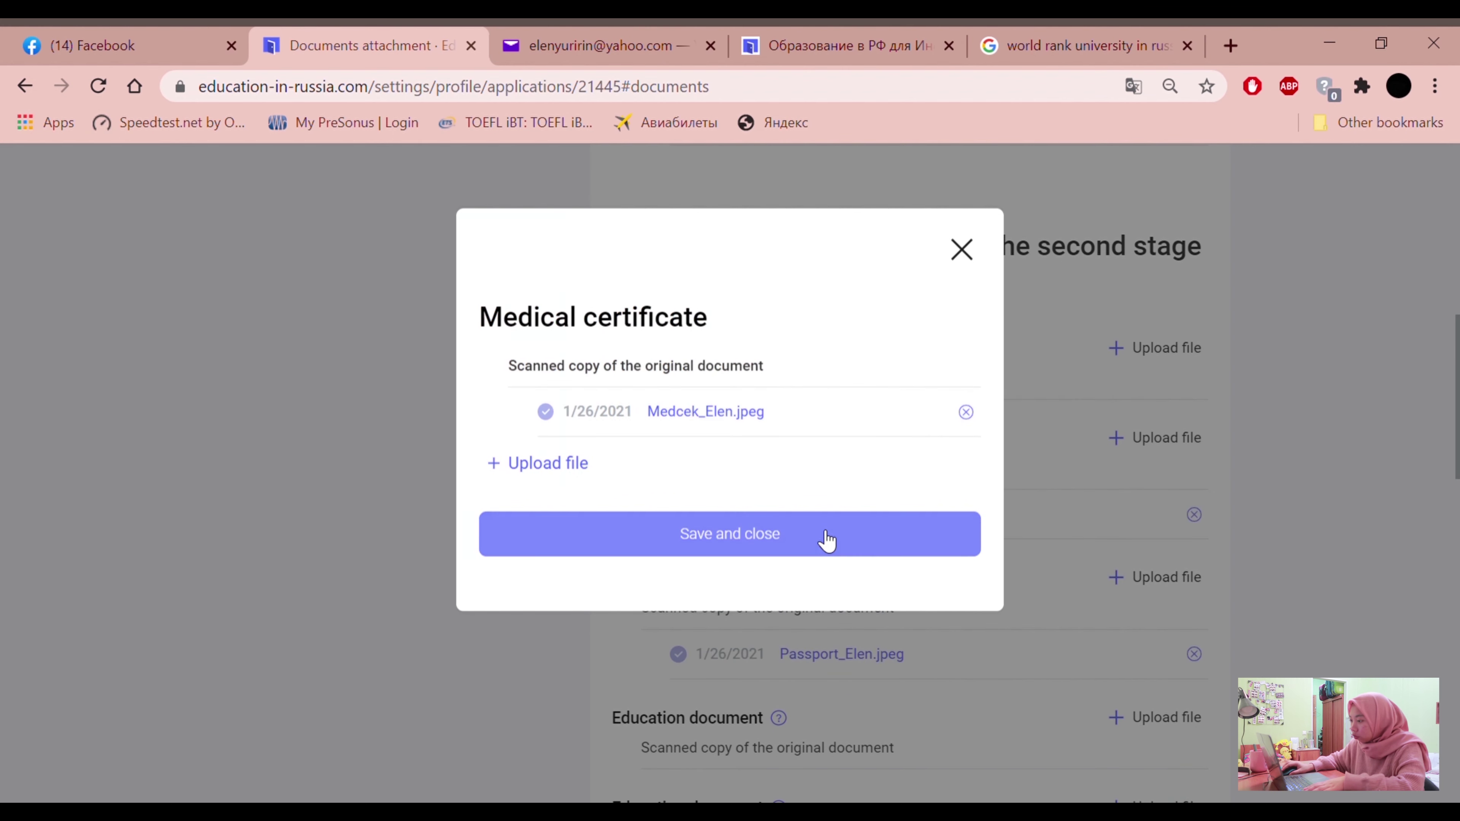
pyautogui.scroll(-4, 792, 561)
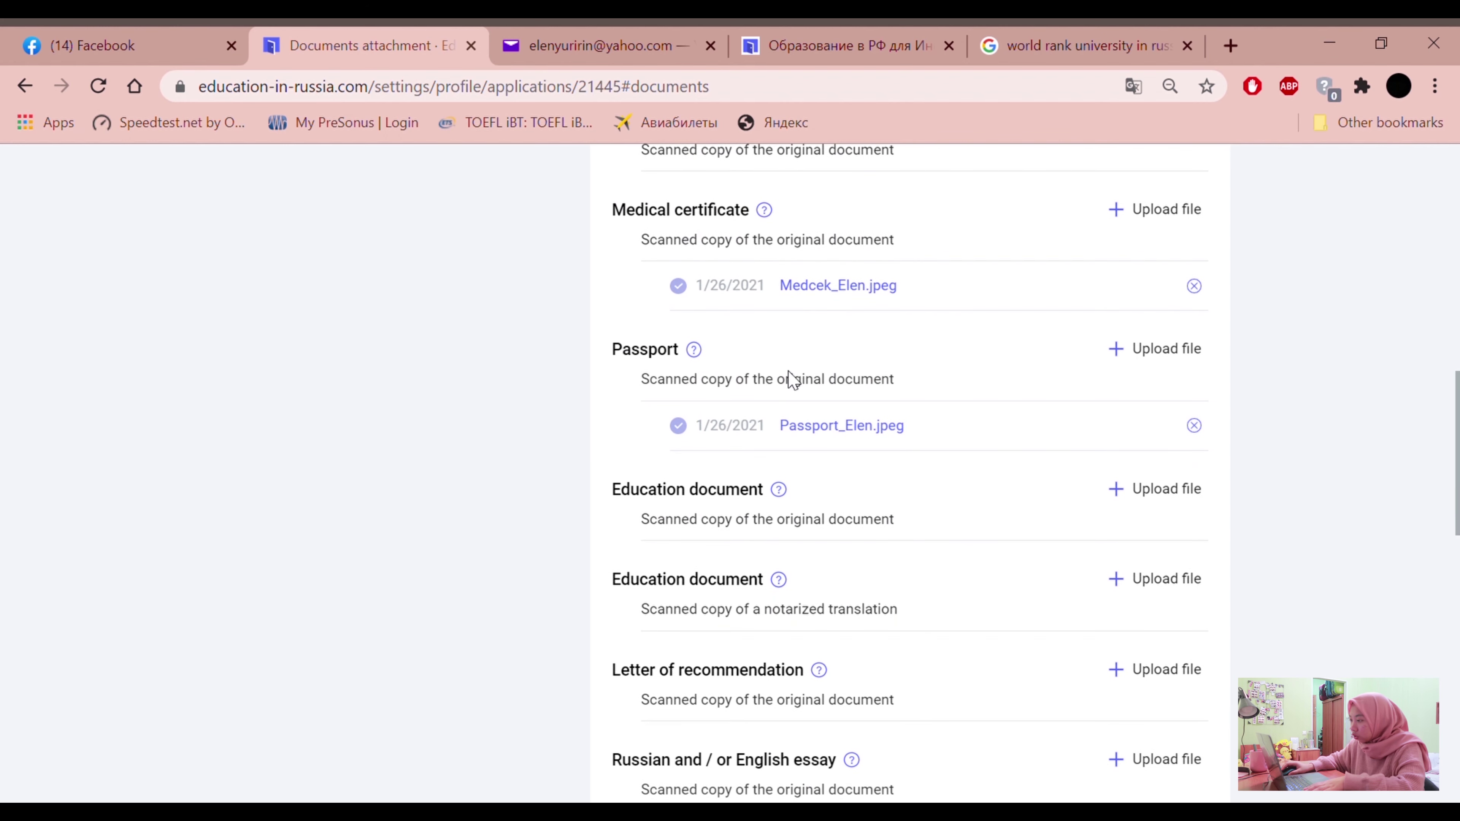
# Upload and save the original education document JPEG scan
pyautogui.scroll(-2, 844, 509)
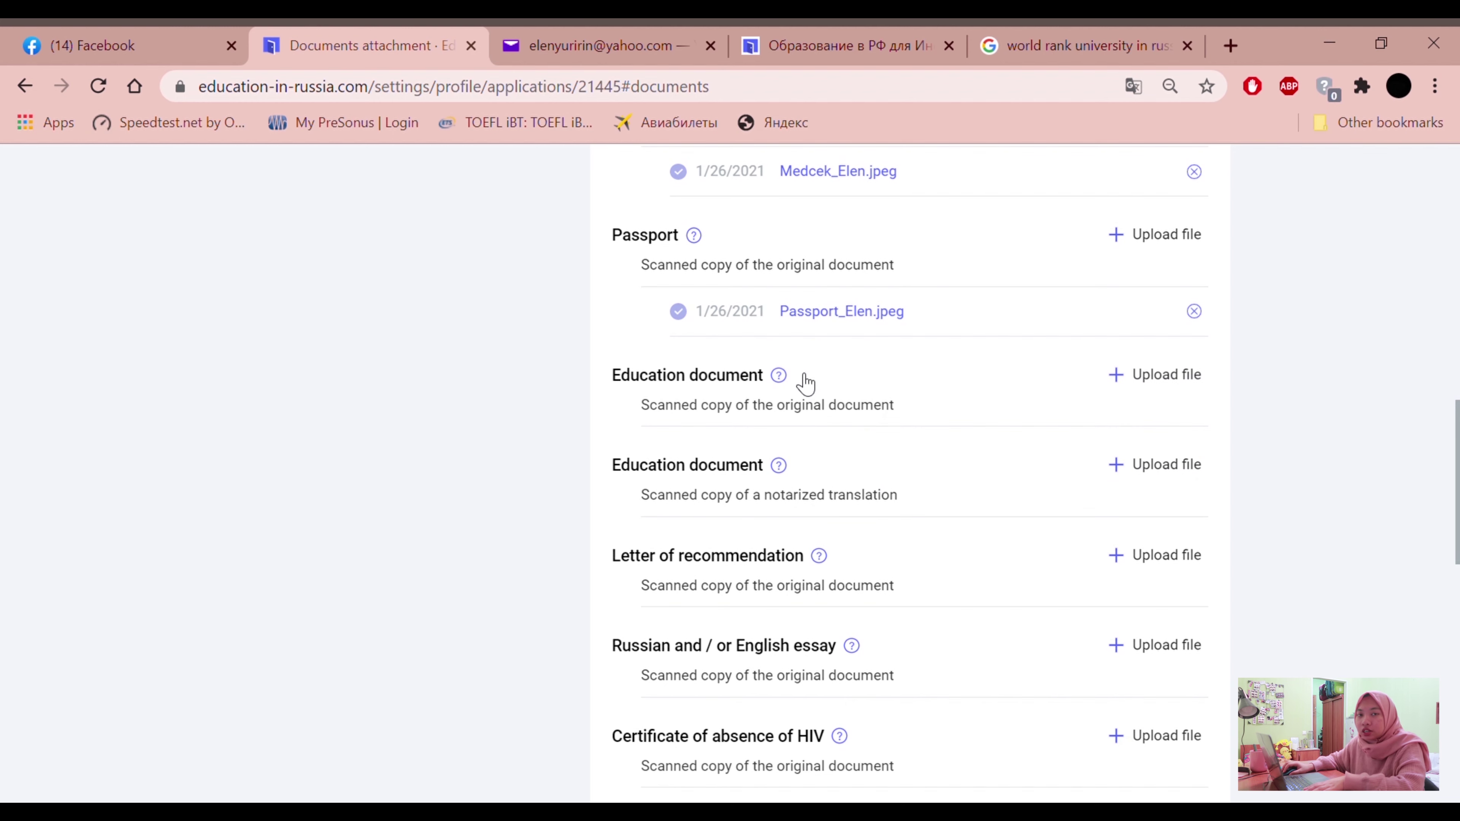
pyautogui.click(1193, 380)
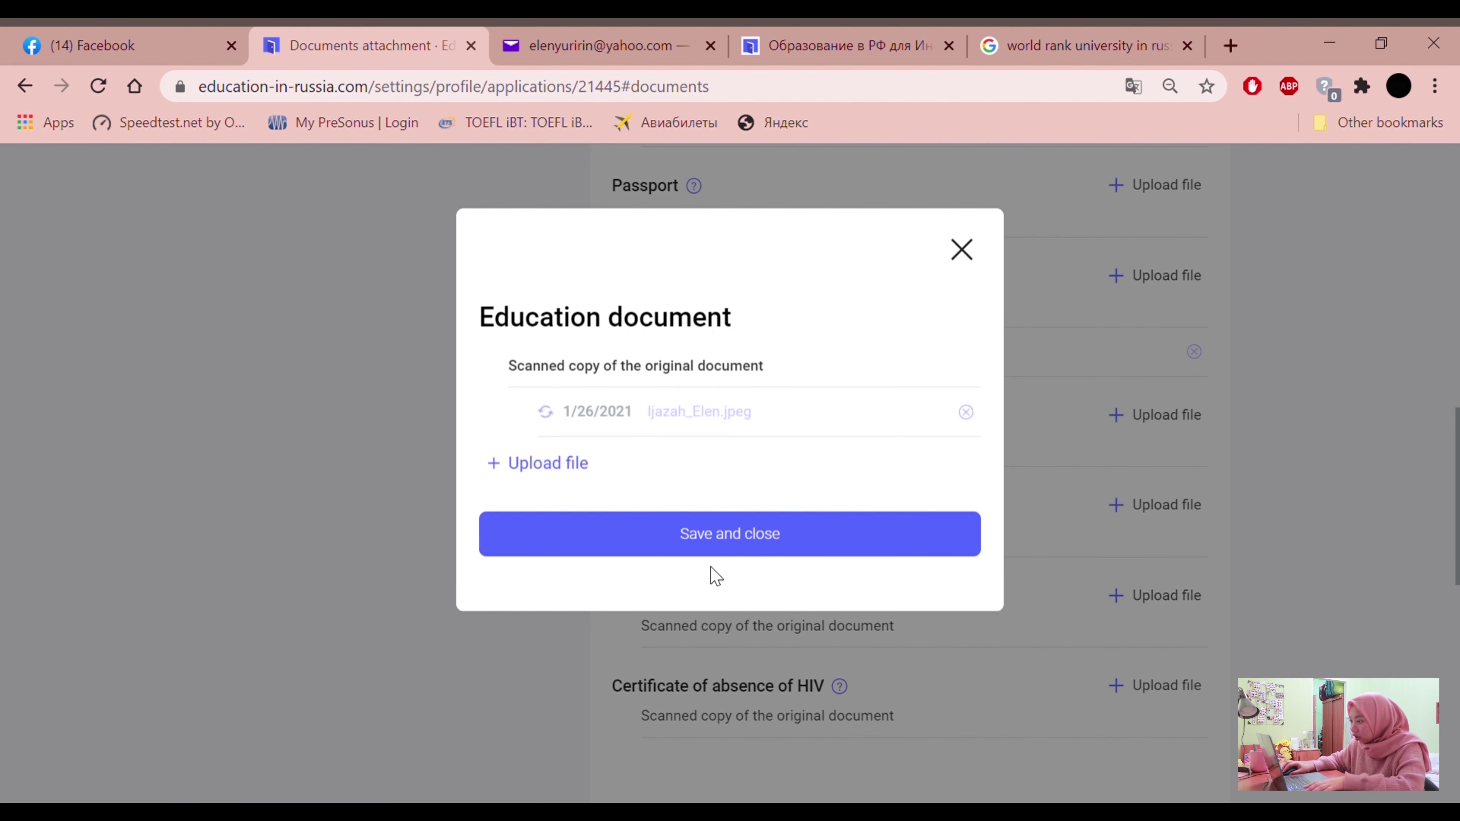
pyautogui.click(726, 553)
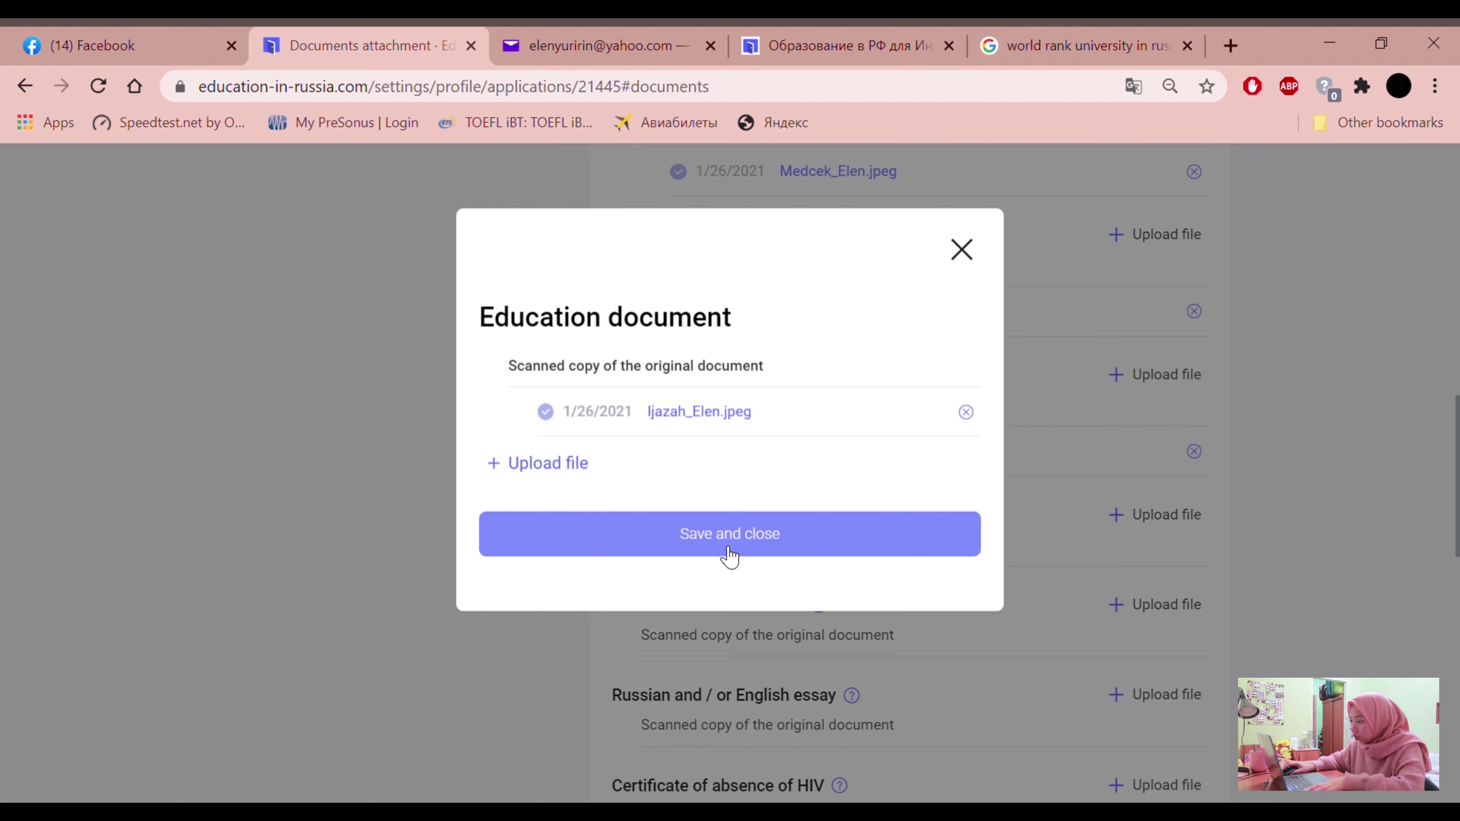
# Upload and save the letter of recommendation JPEG scan
pyautogui.scroll(-1, 825, 672)
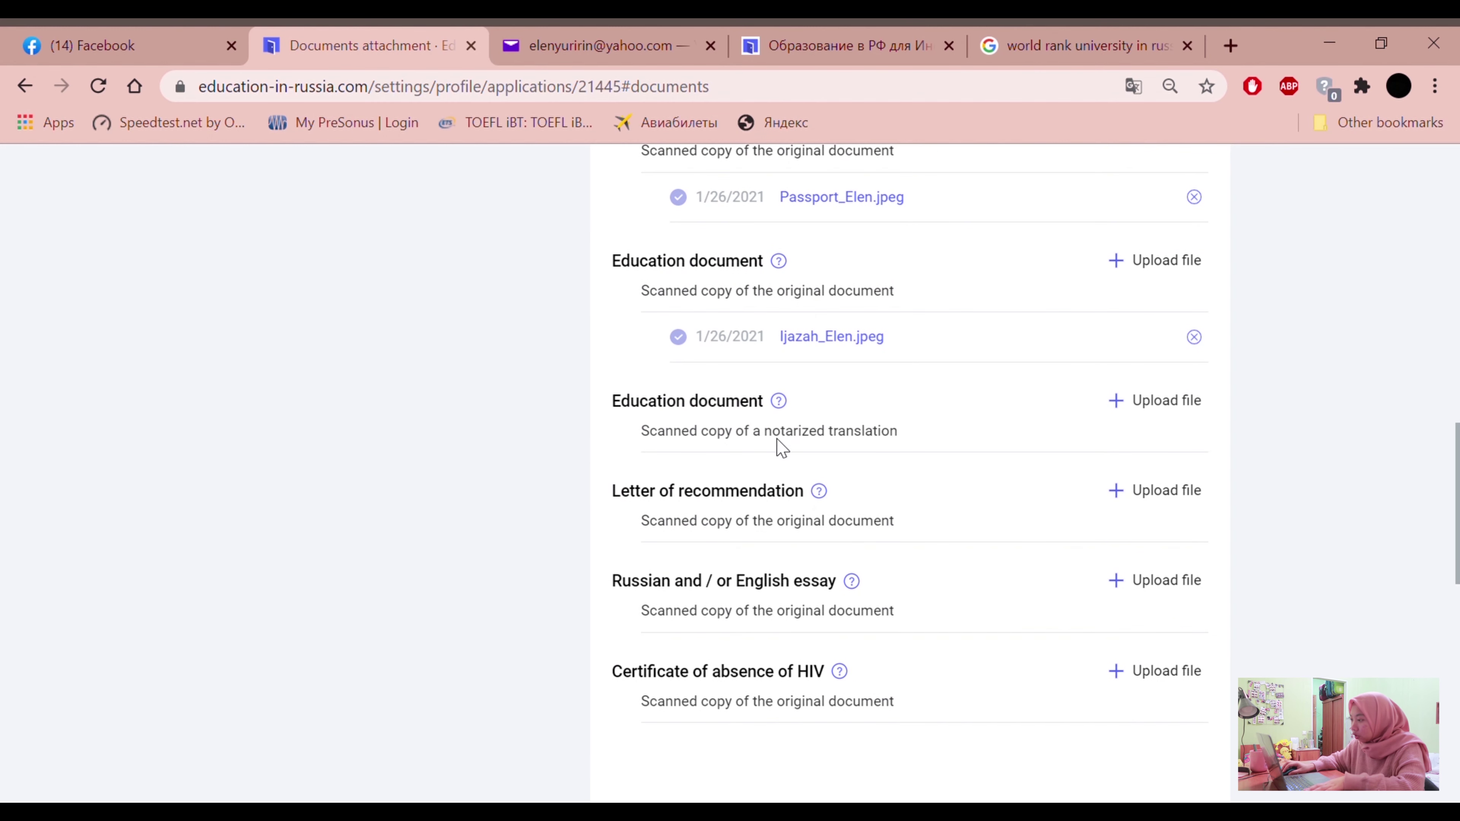
pyautogui.moveTo(915, 444); pyautogui.dragTo(608, 389)
pyautogui.click(607, 464)
pyautogui.scroll(-2, 616, 461)
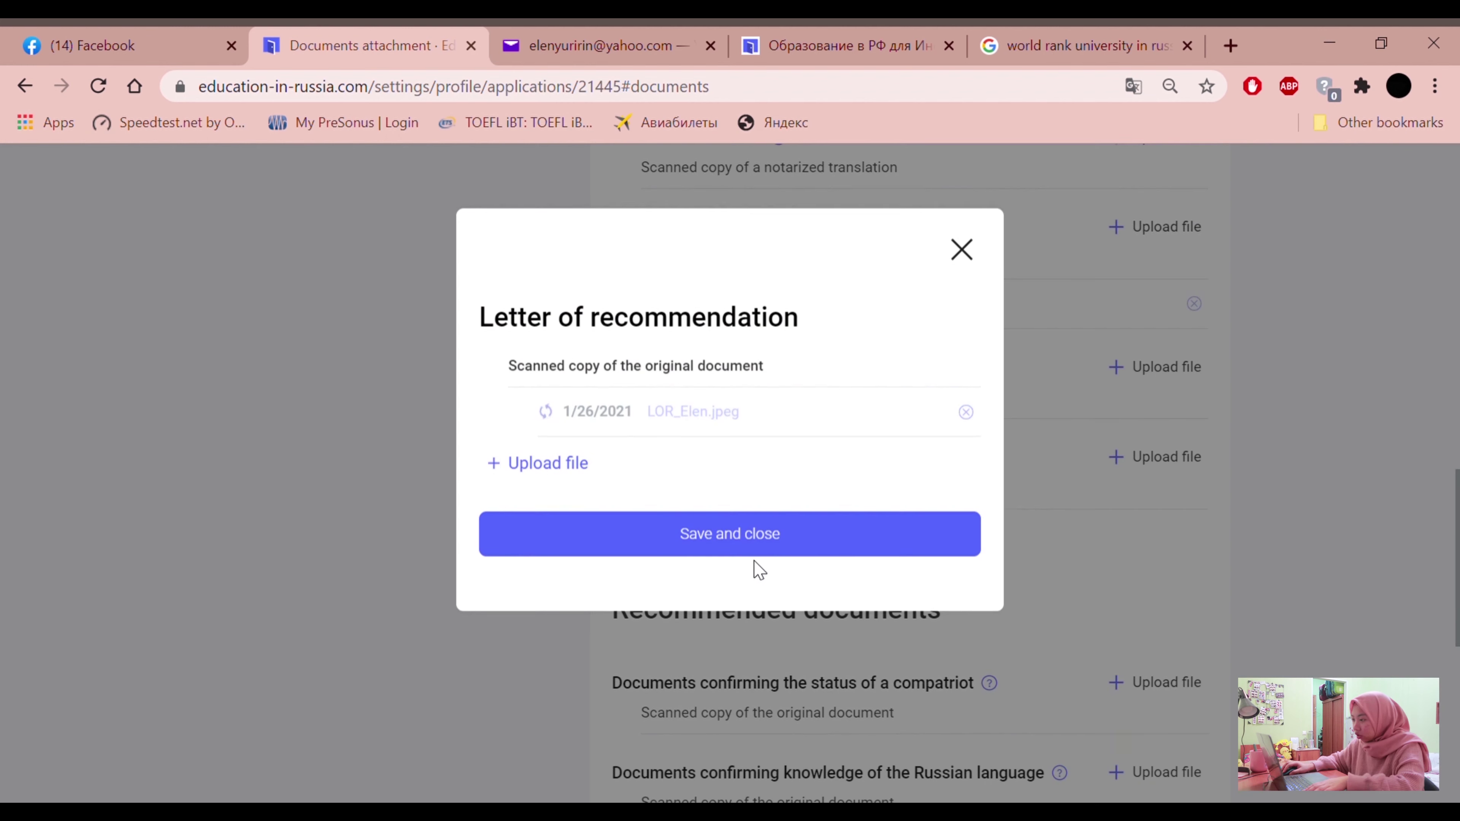
pyautogui.click(729, 539)
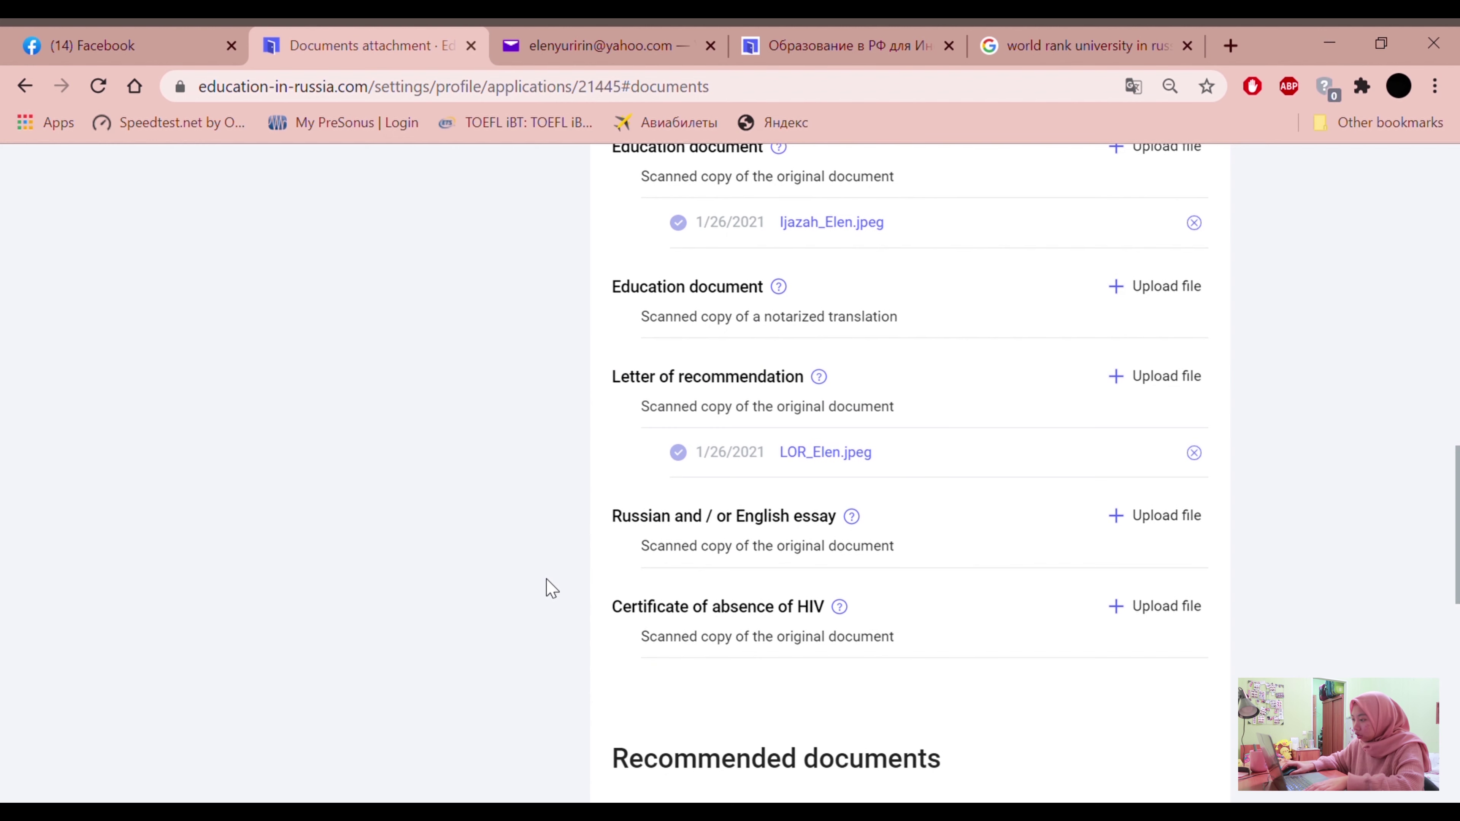
# Upload the essay scan under Russian and / or English essay and save it
pyautogui.scroll(-2, 589, 562)
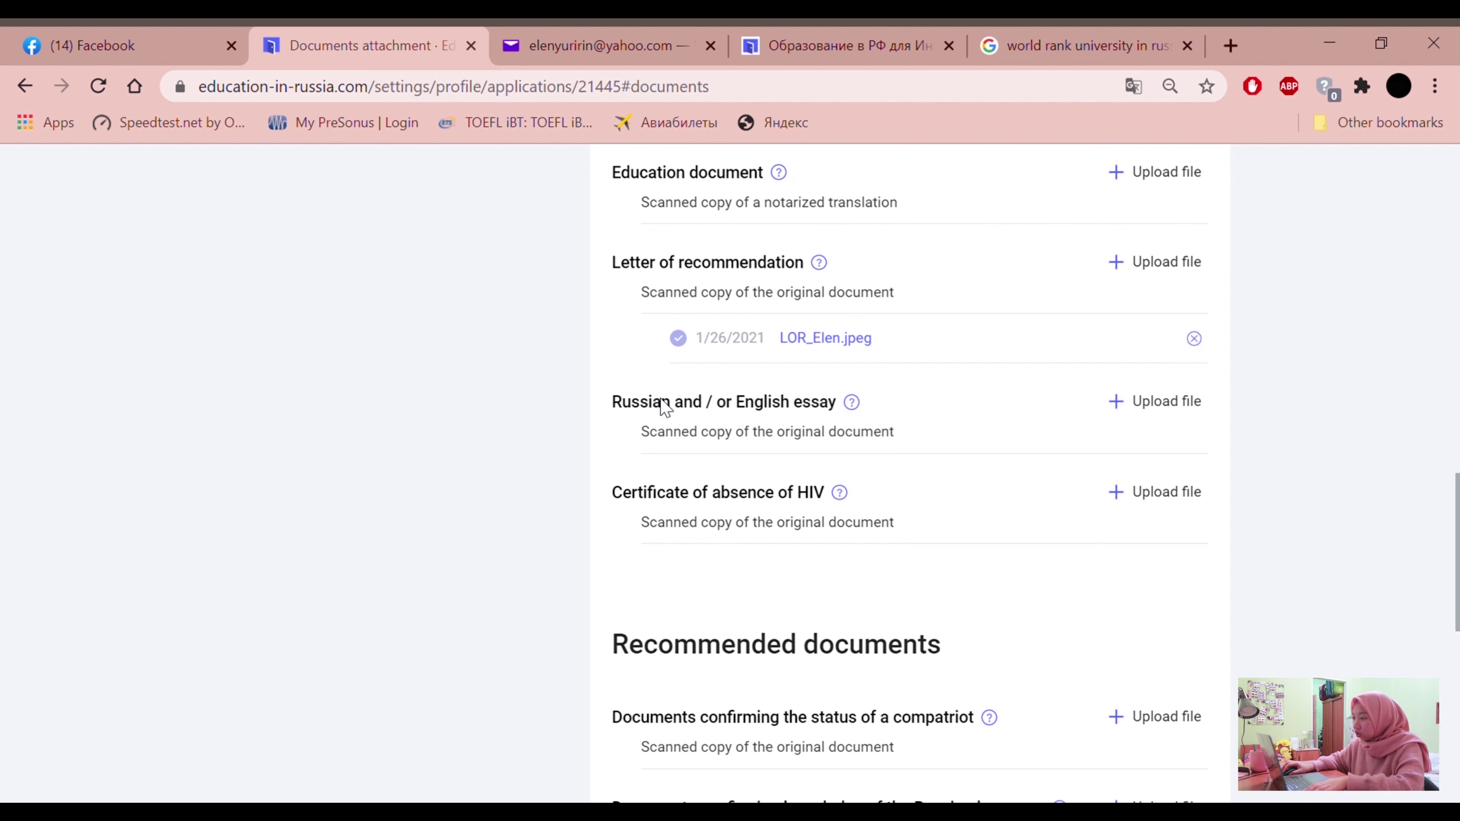
pyautogui.moveTo(613, 404)
pyautogui.mouseDown()
pyautogui.moveTo(736, 395)
pyautogui.moveTo(857, 411)
pyautogui.moveTo(807, 439)
pyautogui.moveTo(613, 401)
pyautogui.mouseUp()
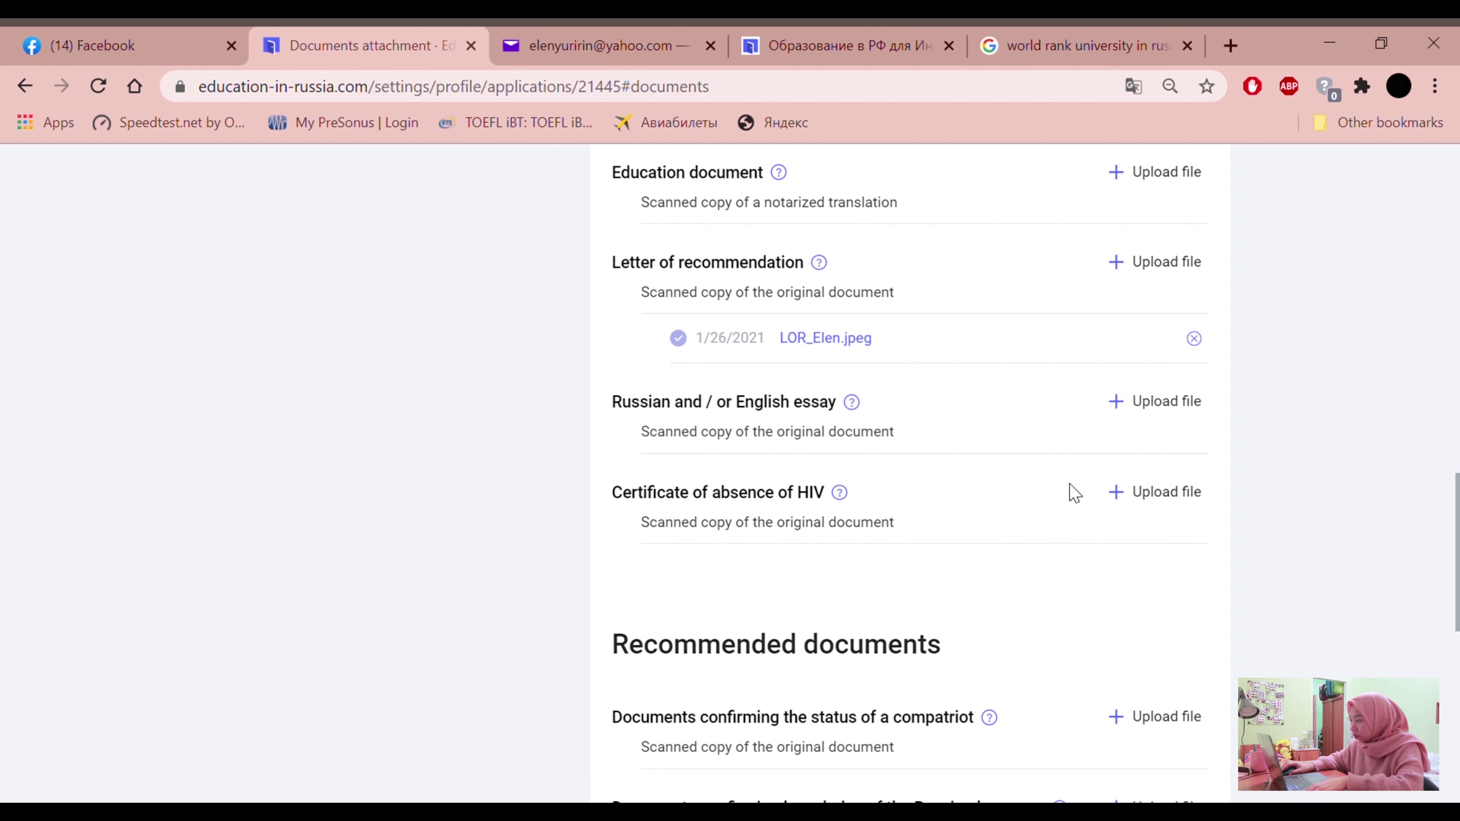
pyautogui.click(1156, 414)
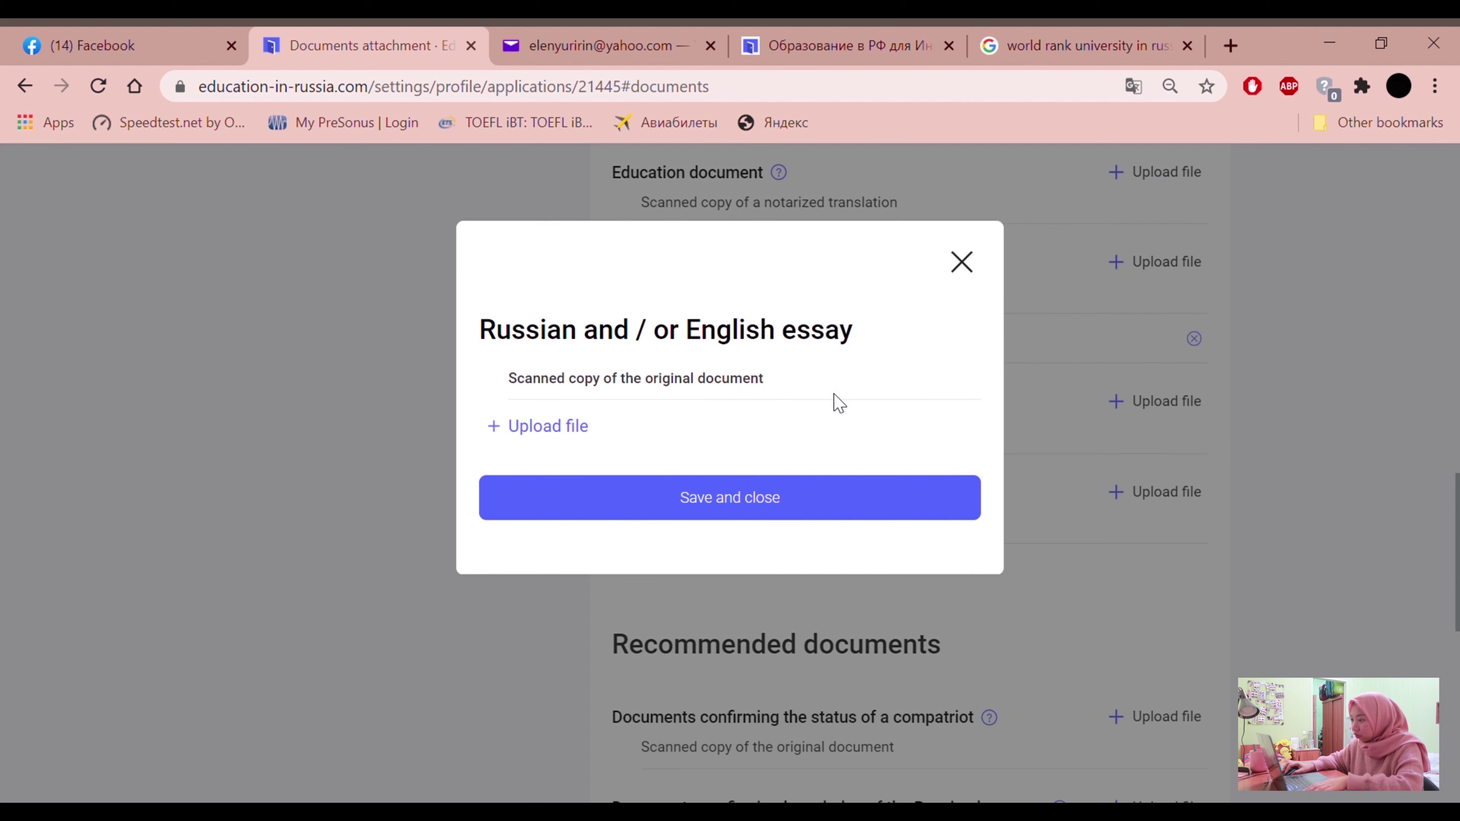
pyautogui.click(554, 433)
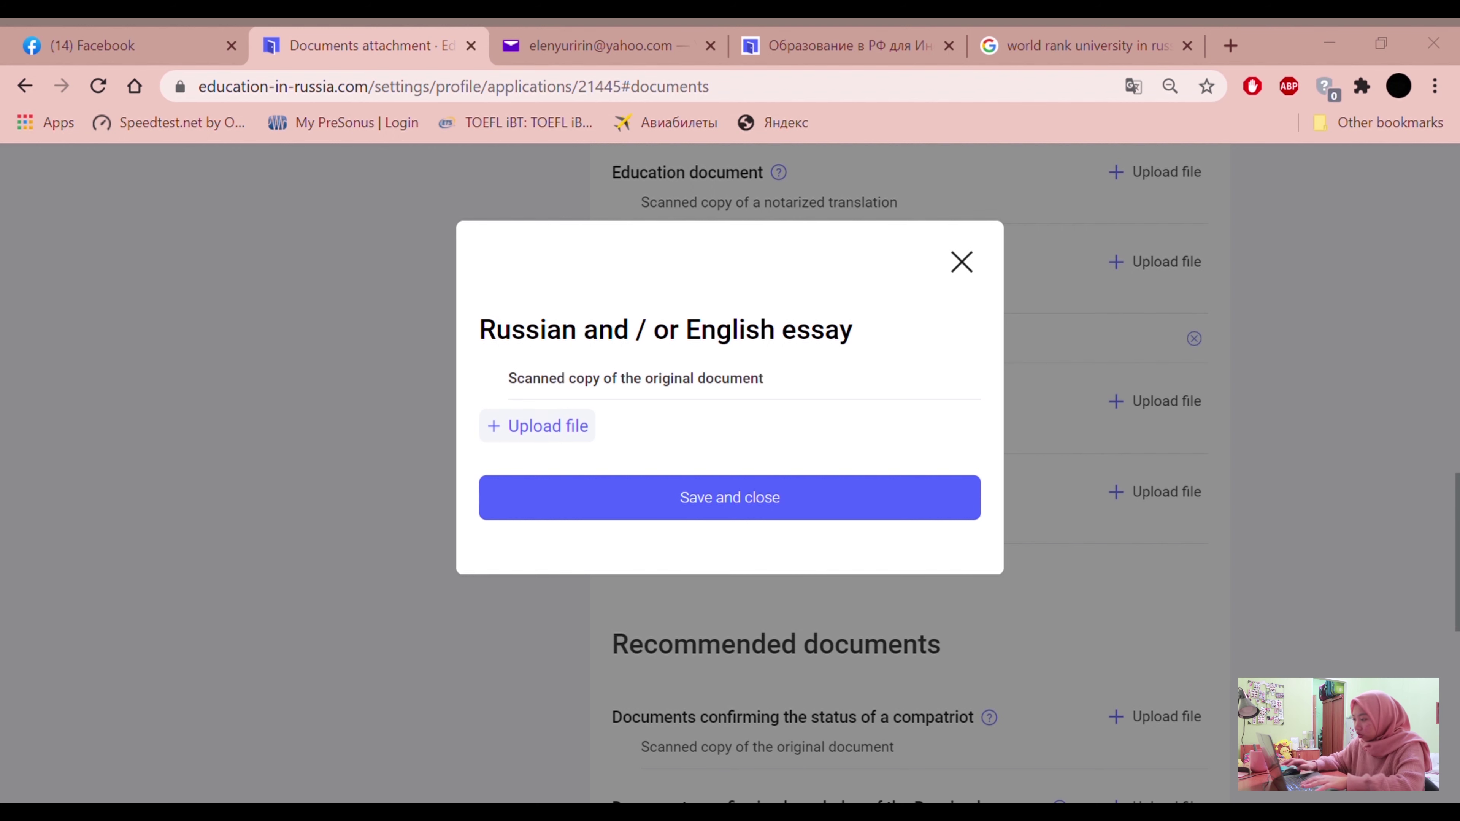
pyautogui.doubleClick(664, 292)
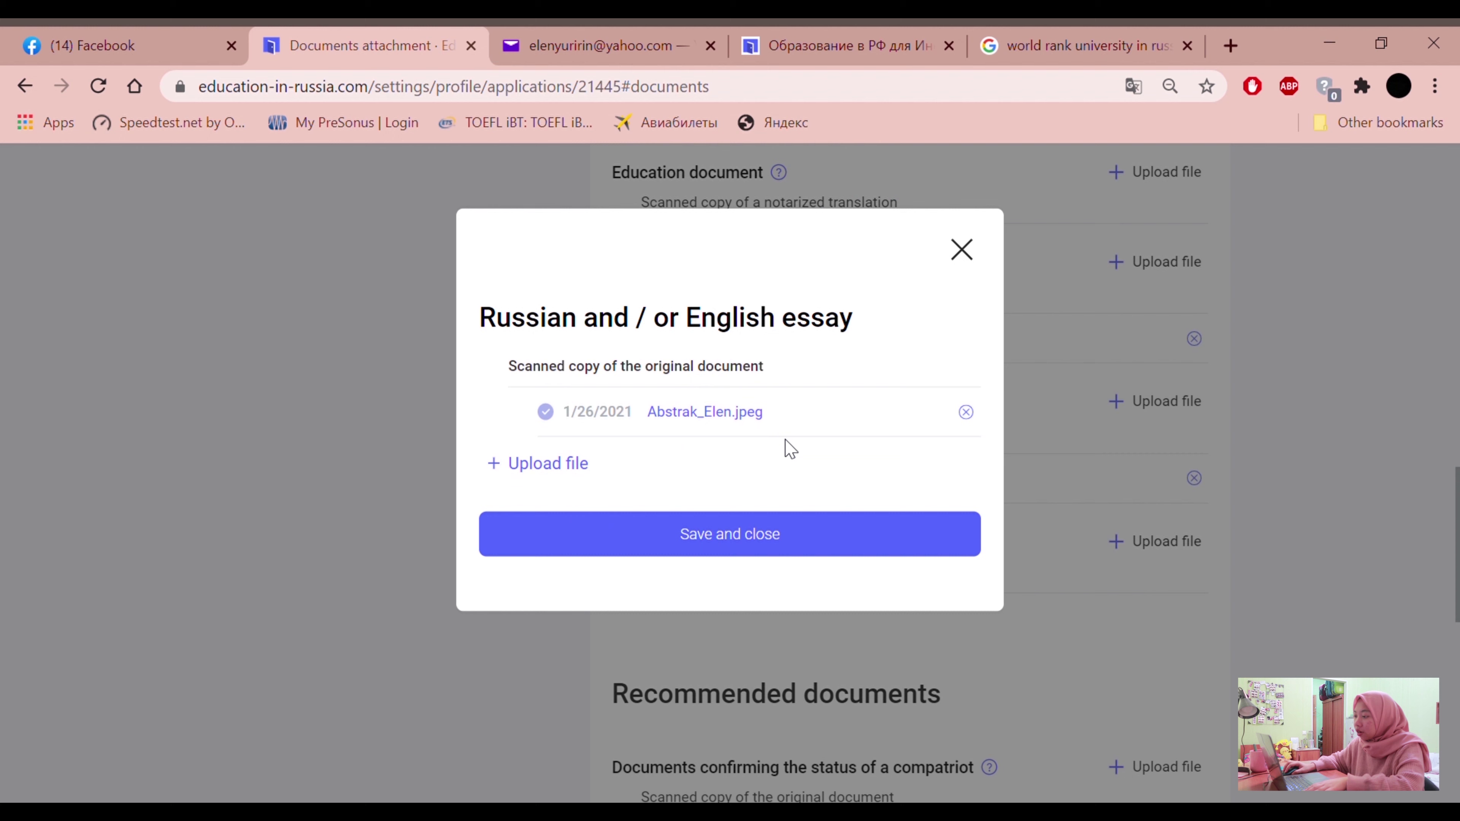
pyautogui.click(693, 556)
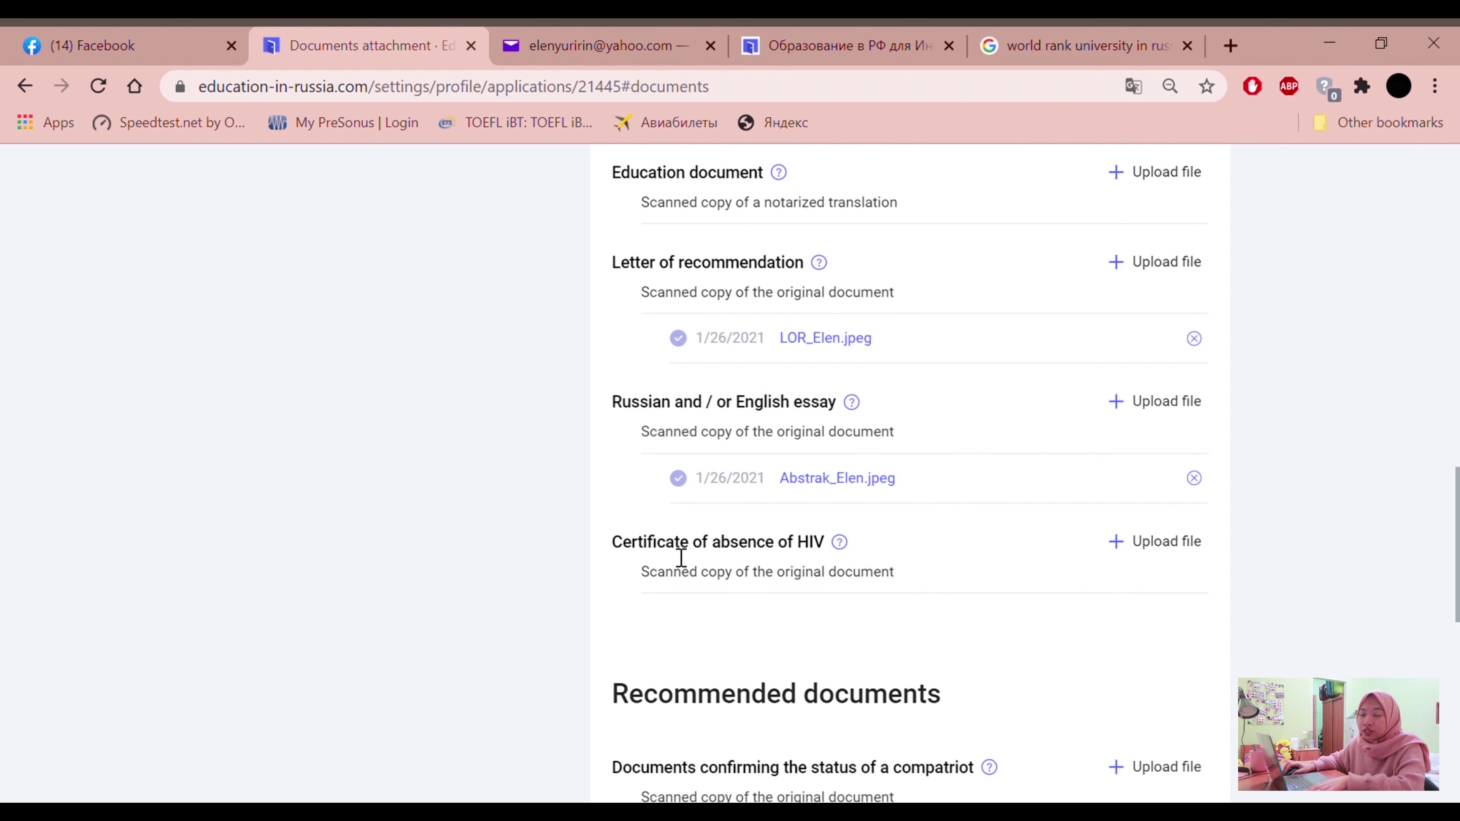
# Upload the HIV certificate scan under Certificate of absence of HIV and save it
pyautogui.scroll(-2, 681, 557)
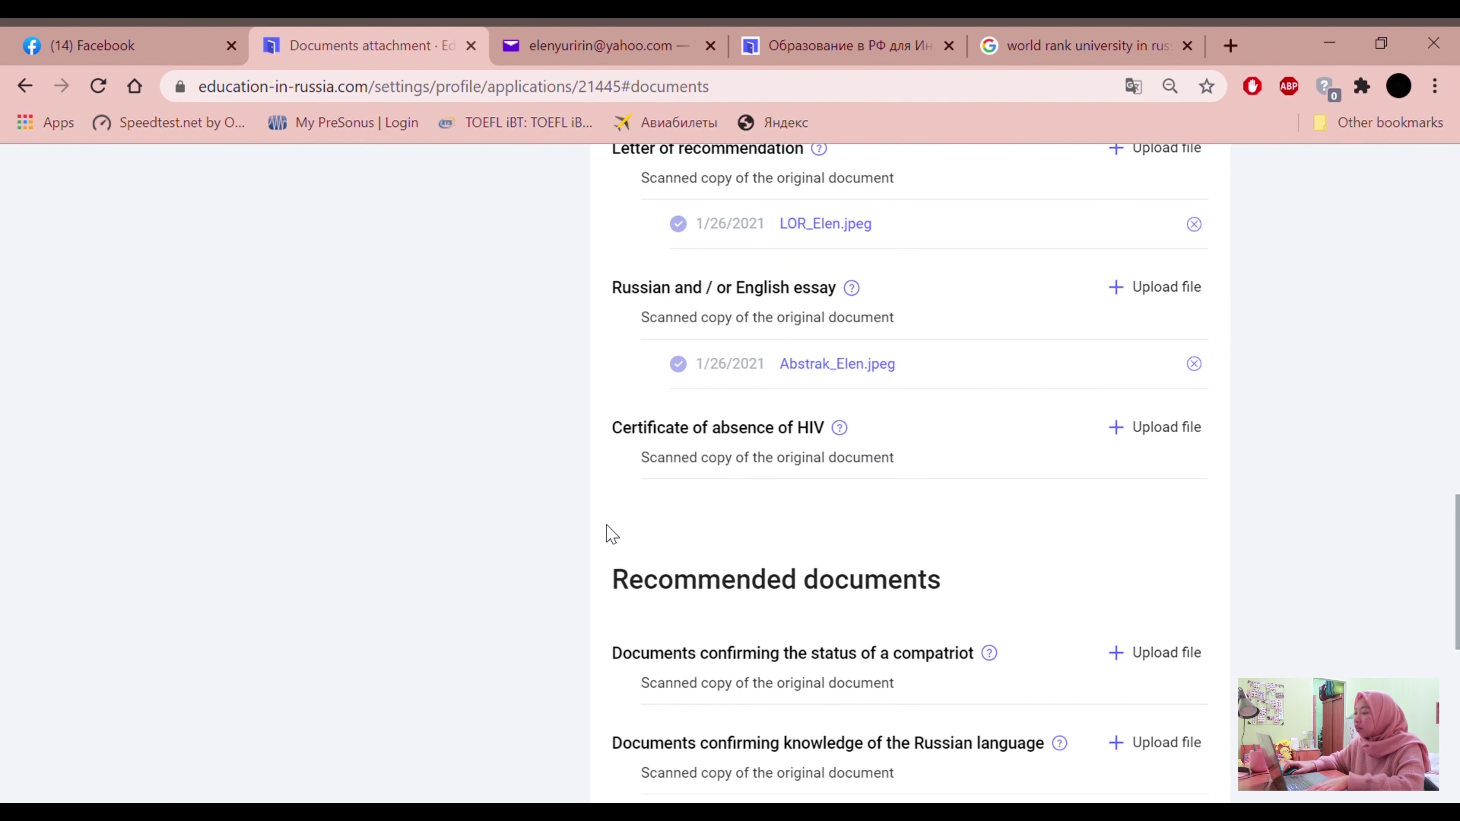
pyautogui.scroll(-2, 634, 517)
pyautogui.scroll(4, 633, 515)
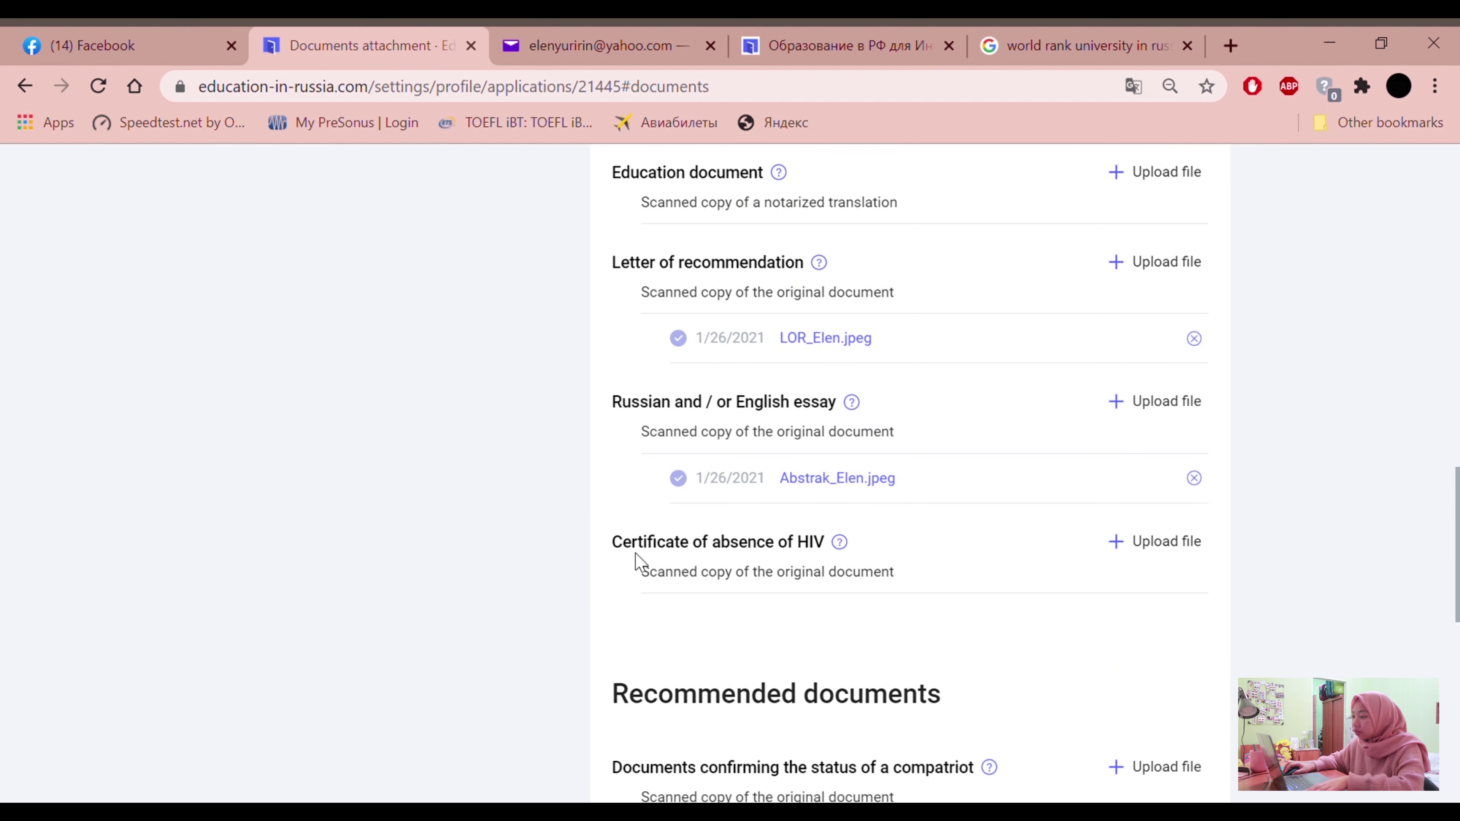
pyautogui.moveTo(624, 551); pyautogui.dragTo(831, 555)
pyautogui.click(606, 635)
pyautogui.click(1127, 561)
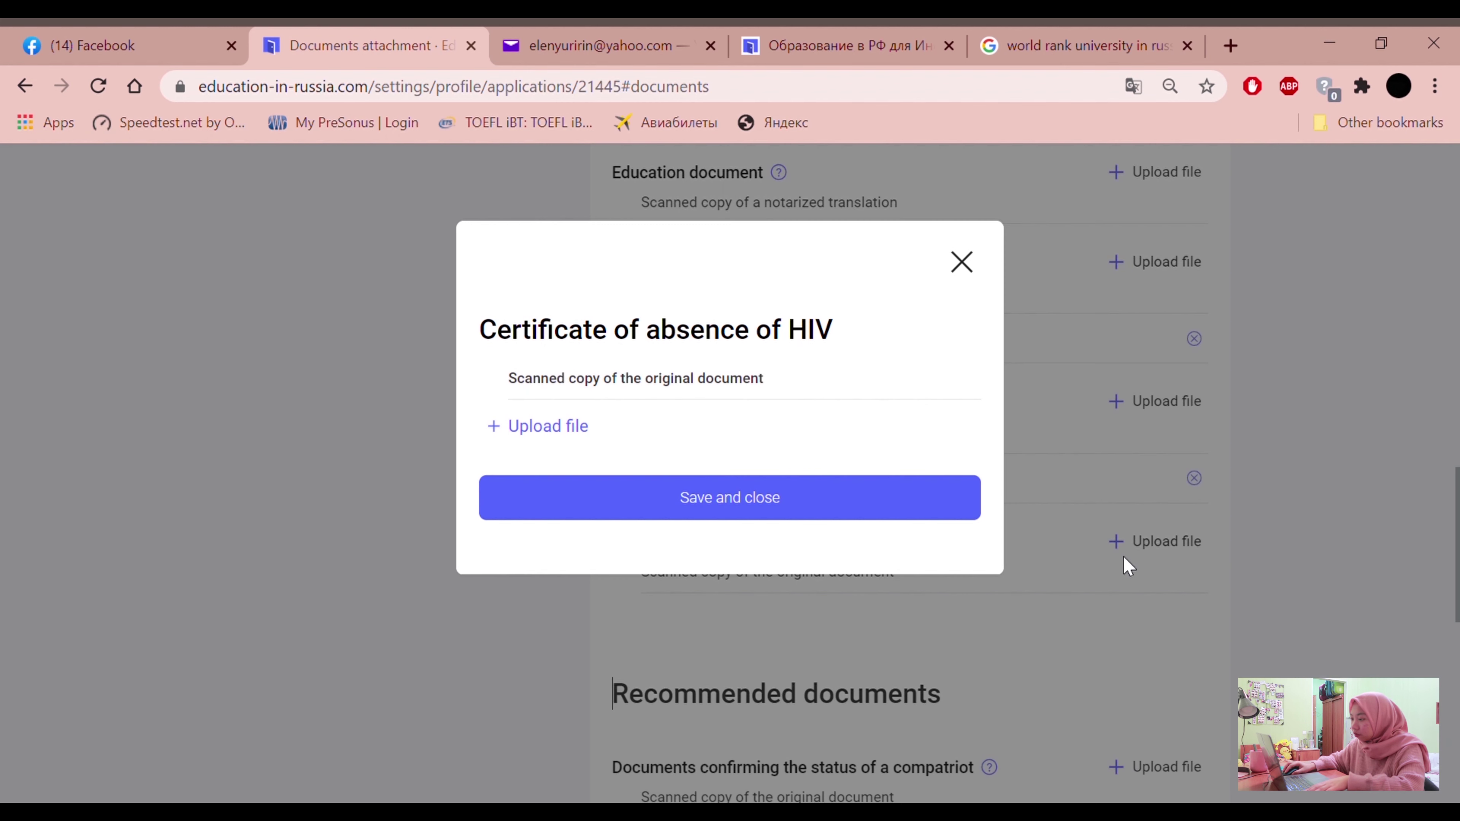
pyautogui.click(558, 429)
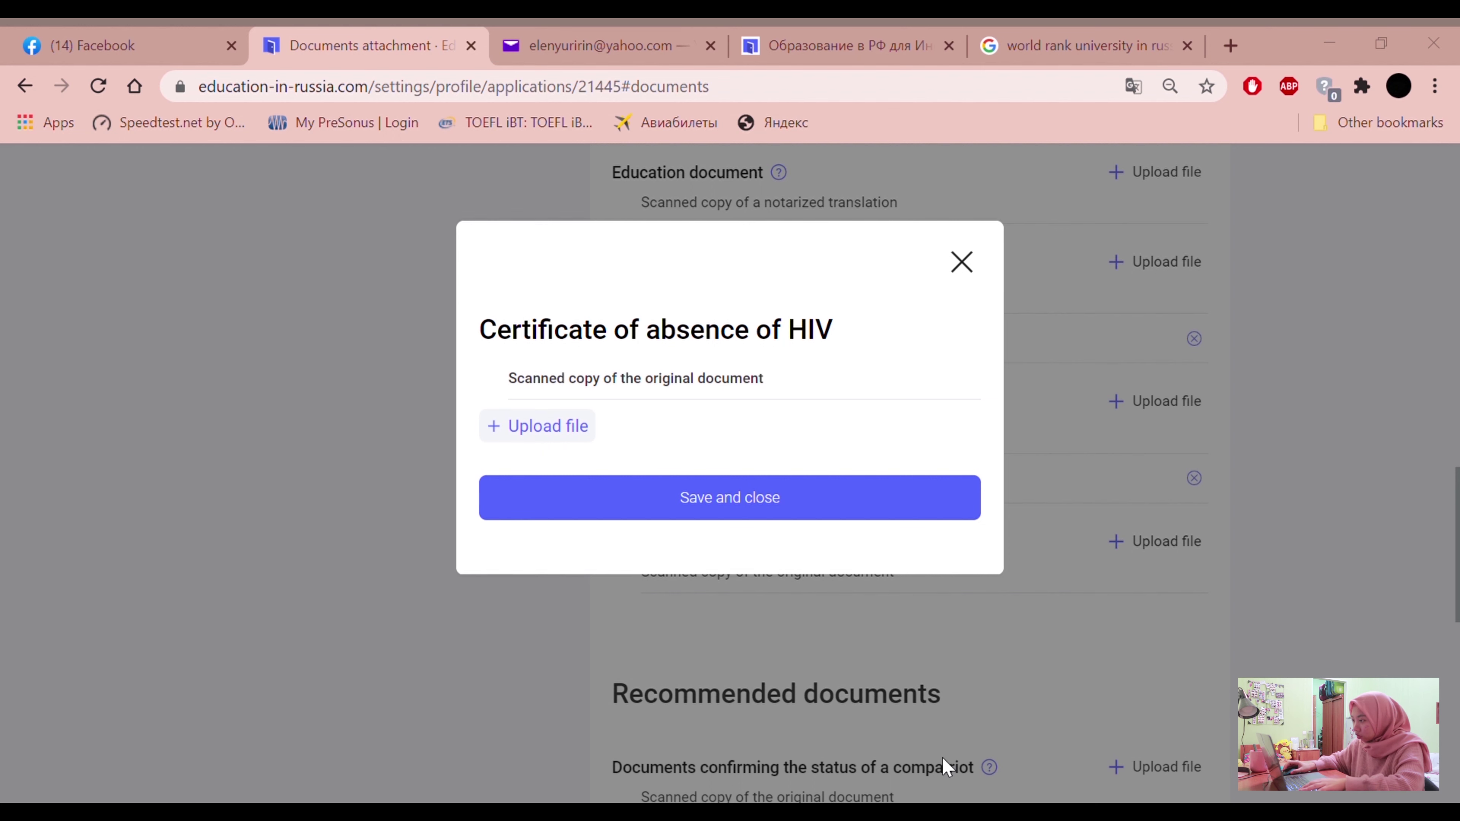
pyautogui.doubleClick(649, 260)
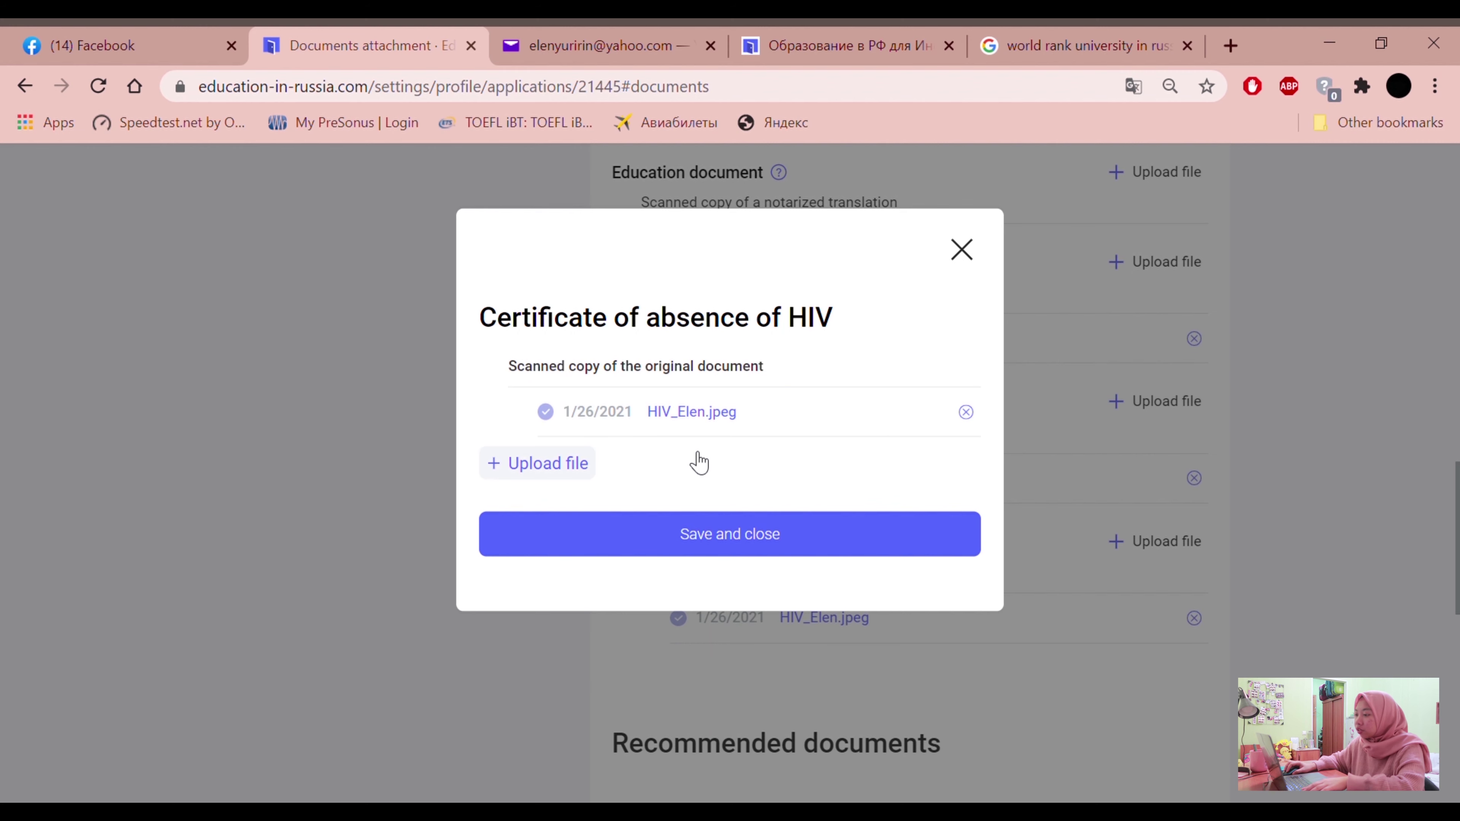
pyautogui.click(708, 546)
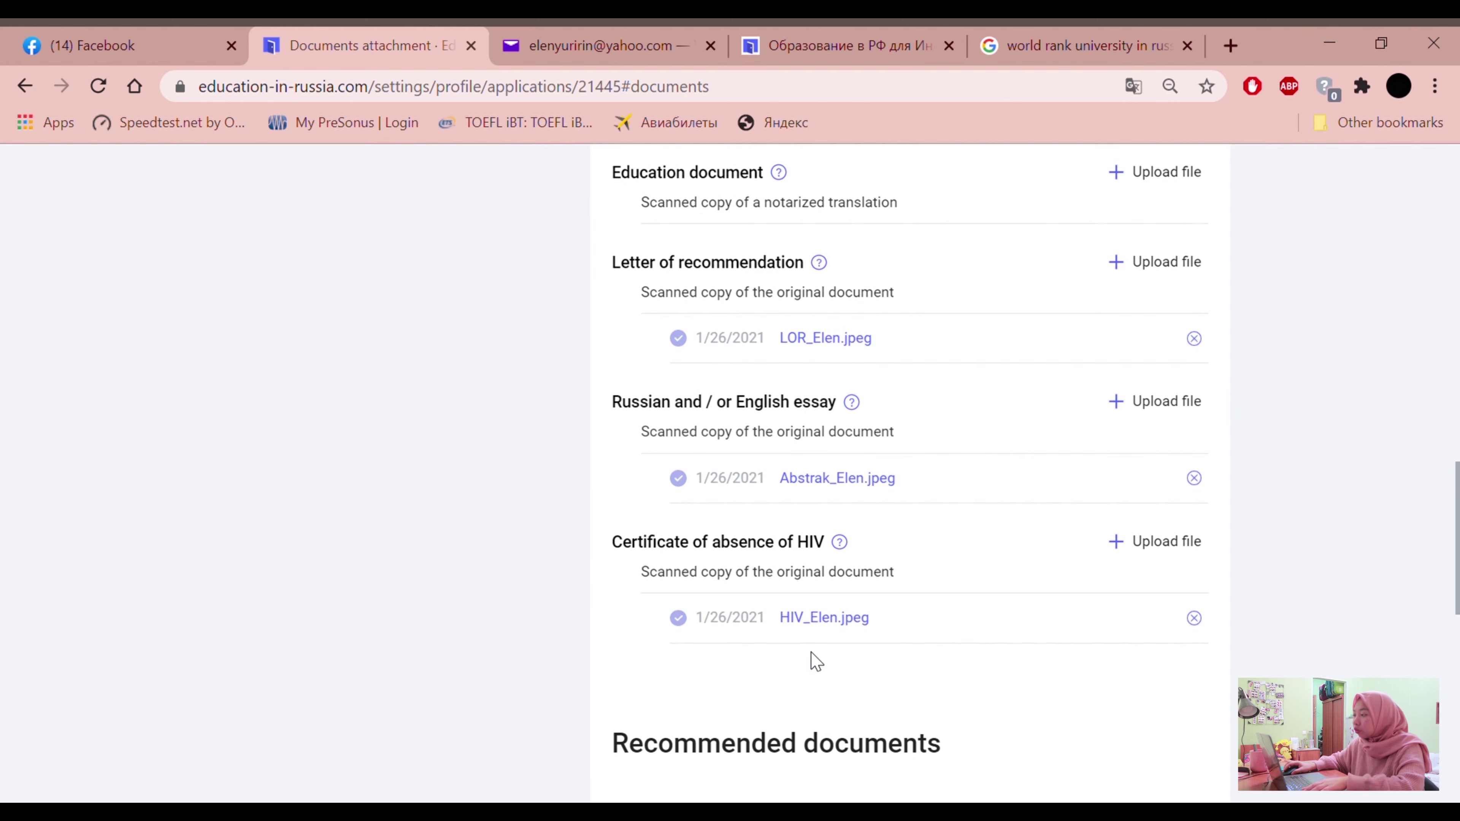
# Scroll down to the Recommended documents section
pyautogui.scroll(10, 1186, 554)
pyautogui.scroll(-10, 1121, 543)
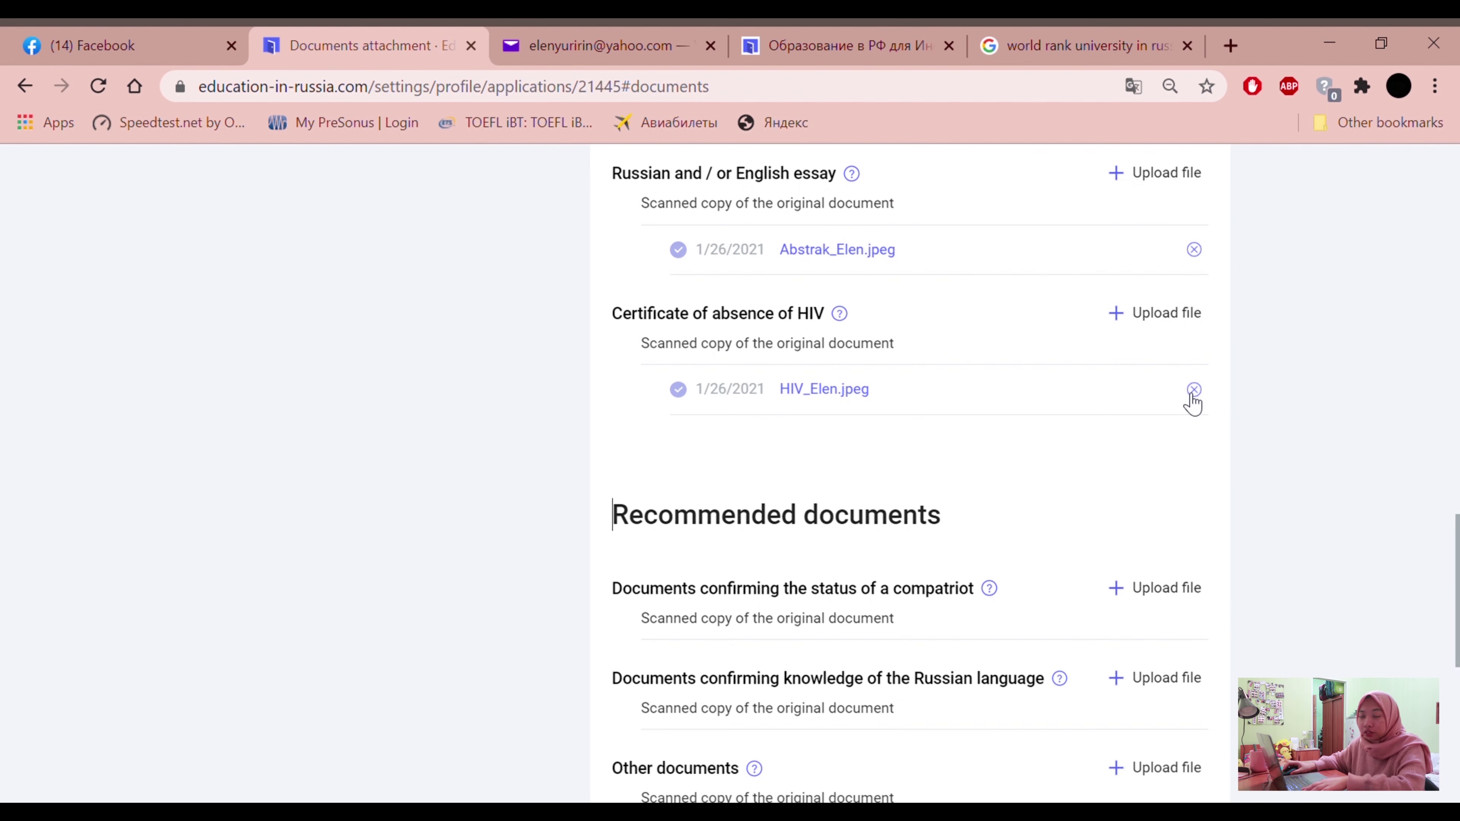
pyautogui.scroll(-3, 1040, 479)
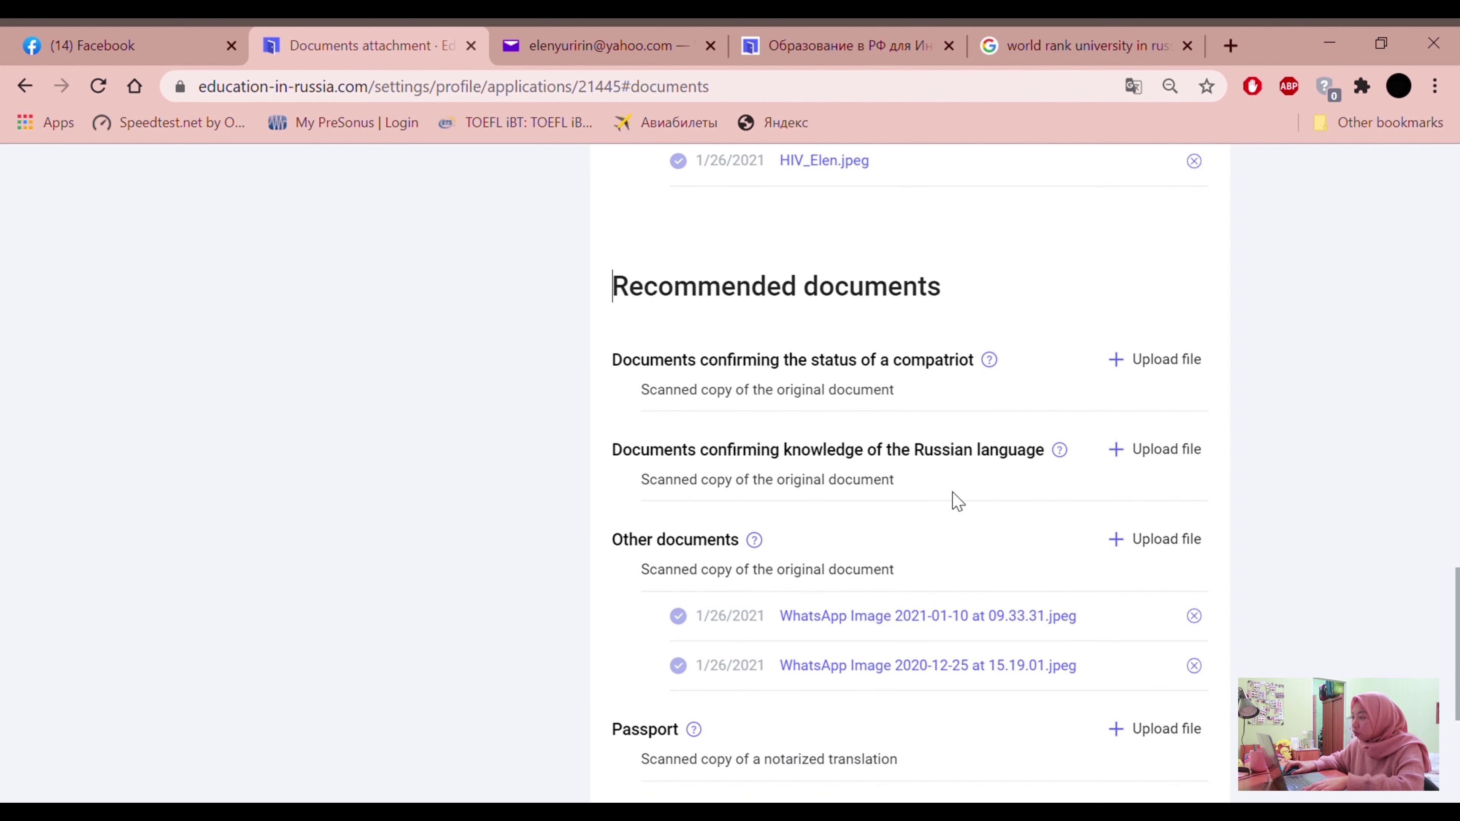
pyautogui.moveTo(658, 293); pyautogui.dragTo(945, 300)
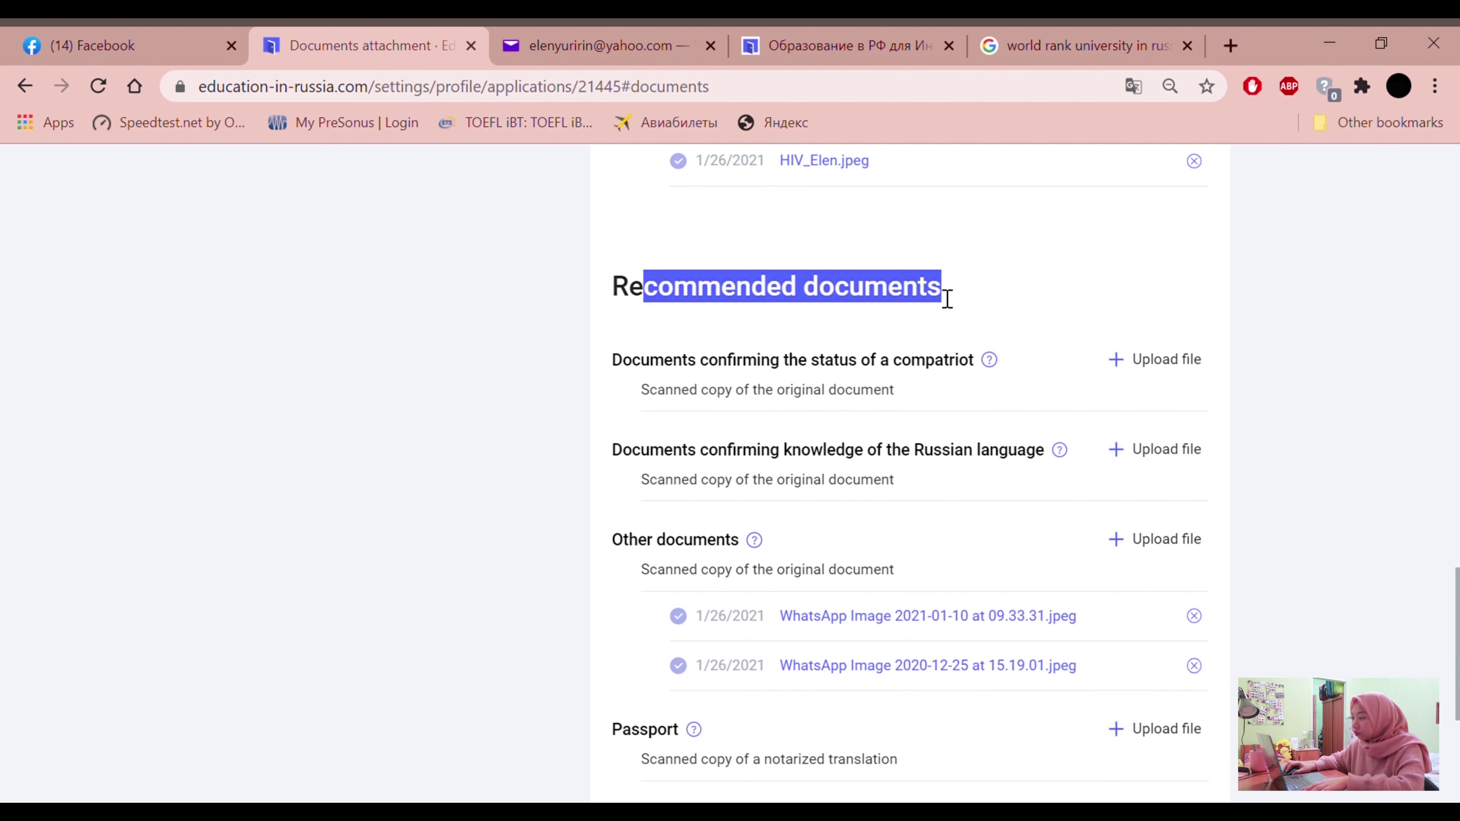
pyautogui.click(409, 380)
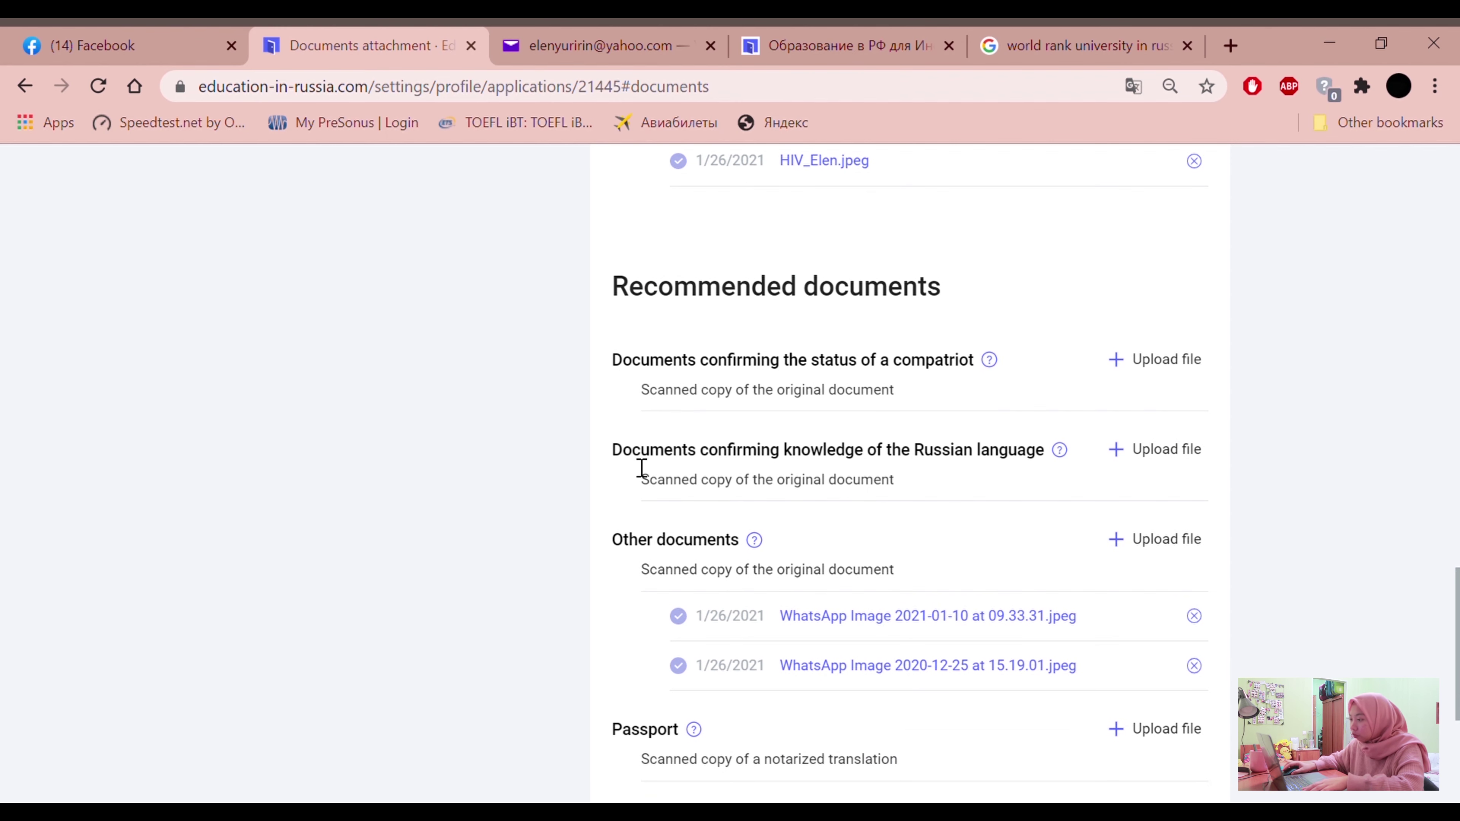
# Read through the recommended documents list, including the Passport requirement
pyautogui.scroll(-2, 674, 531)
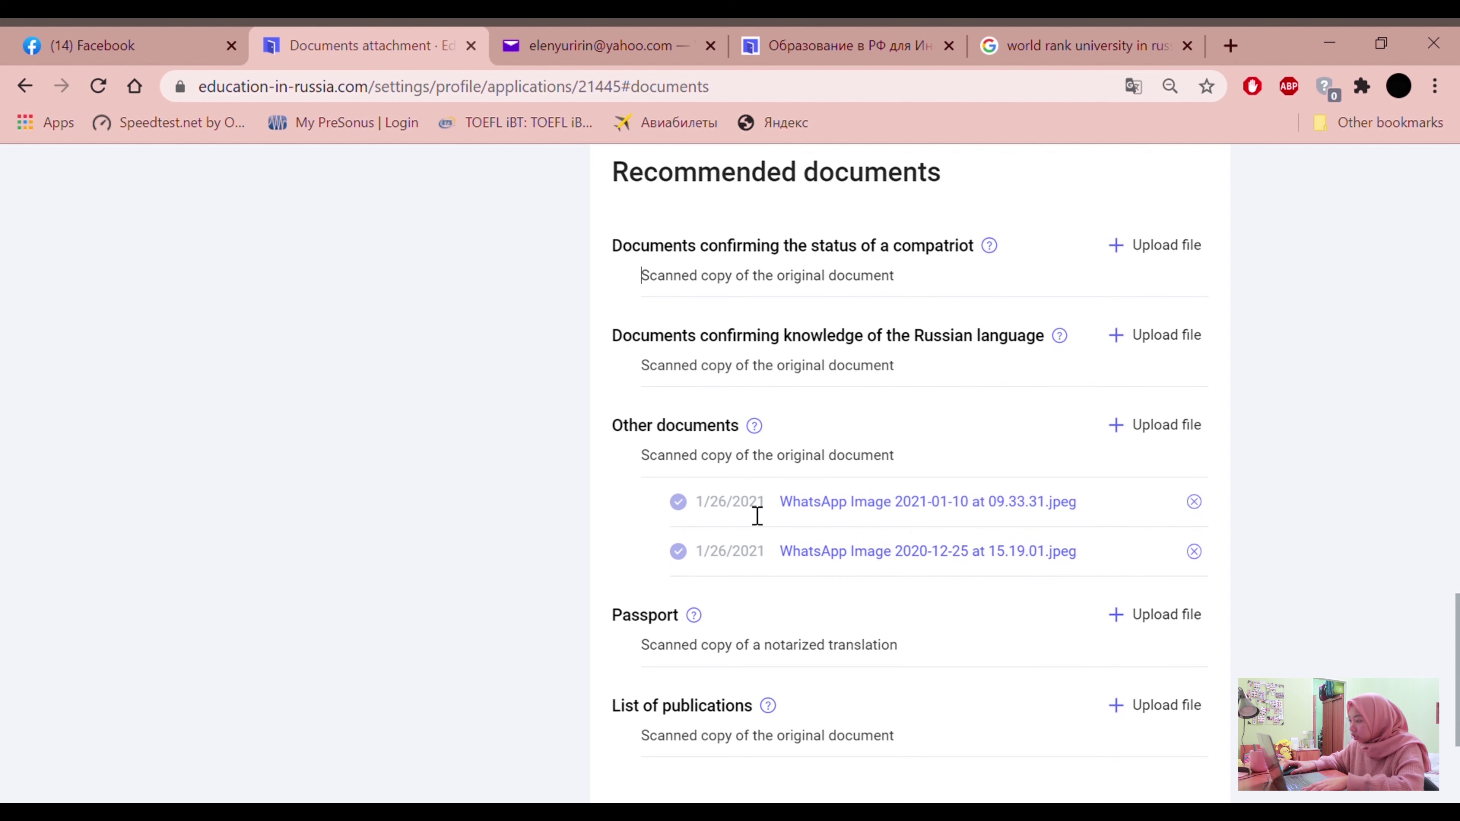
pyautogui.scroll(-1, 1049, 543)
pyautogui.scroll(-4, 1050, 544)
pyautogui.scroll(6, 1036, 544)
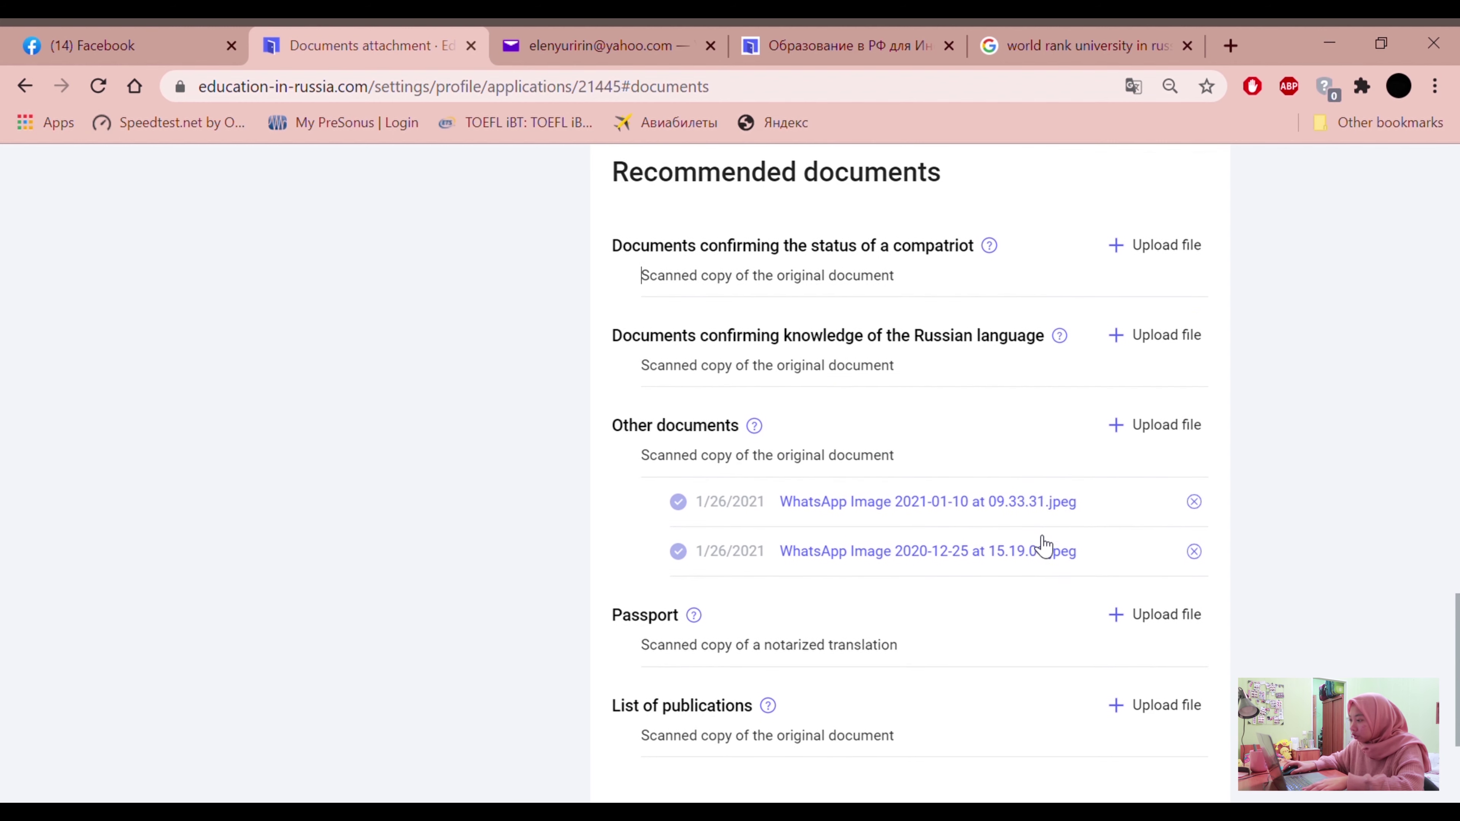
pyautogui.scroll(-1, 1042, 546)
pyautogui.scroll(-1, 1042, 547)
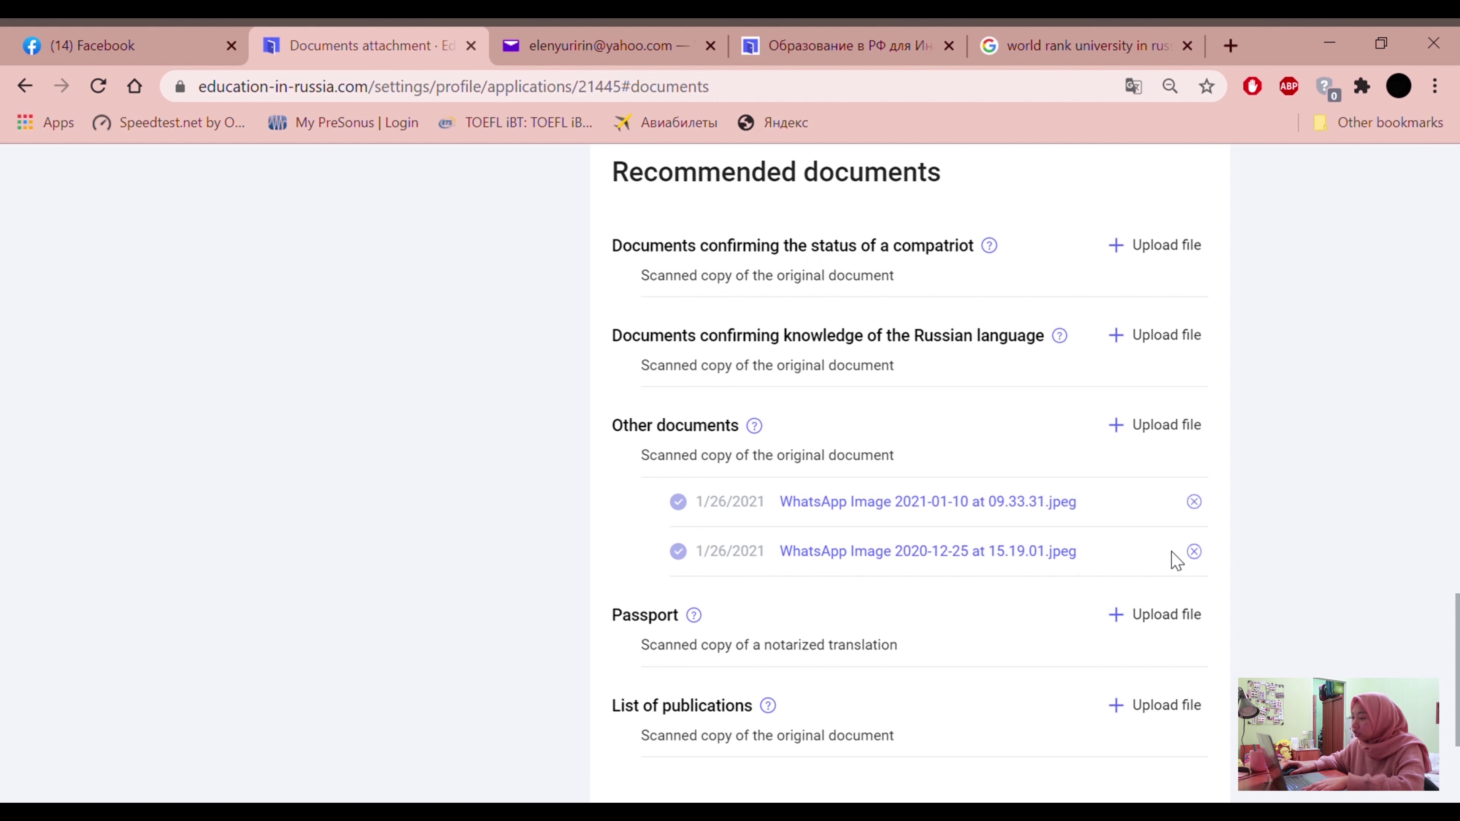
pyautogui.scroll(-3, 1173, 557)
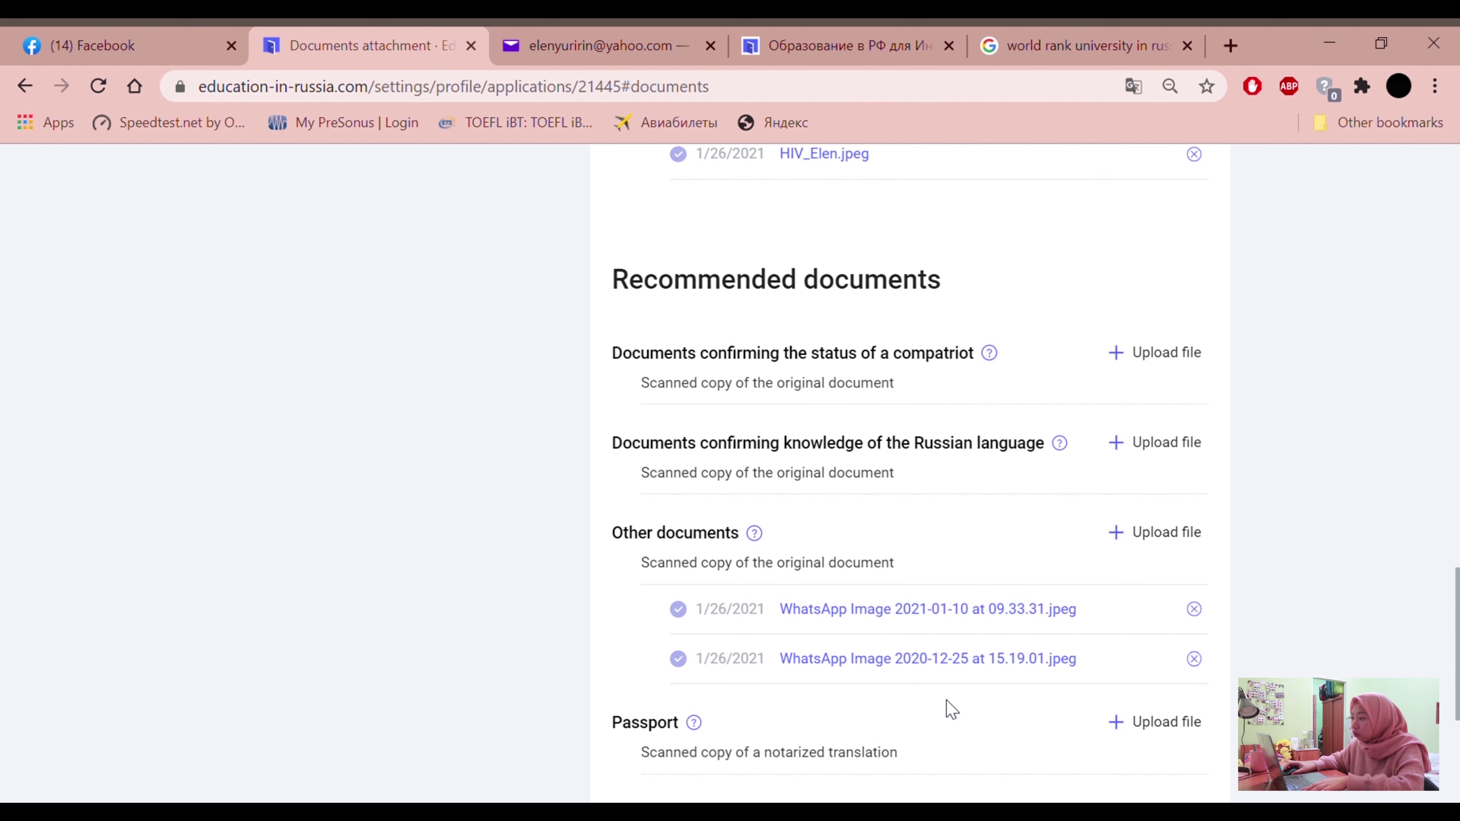
pyautogui.scroll(-4, 948, 711)
pyautogui.scroll(2, 866, 460)
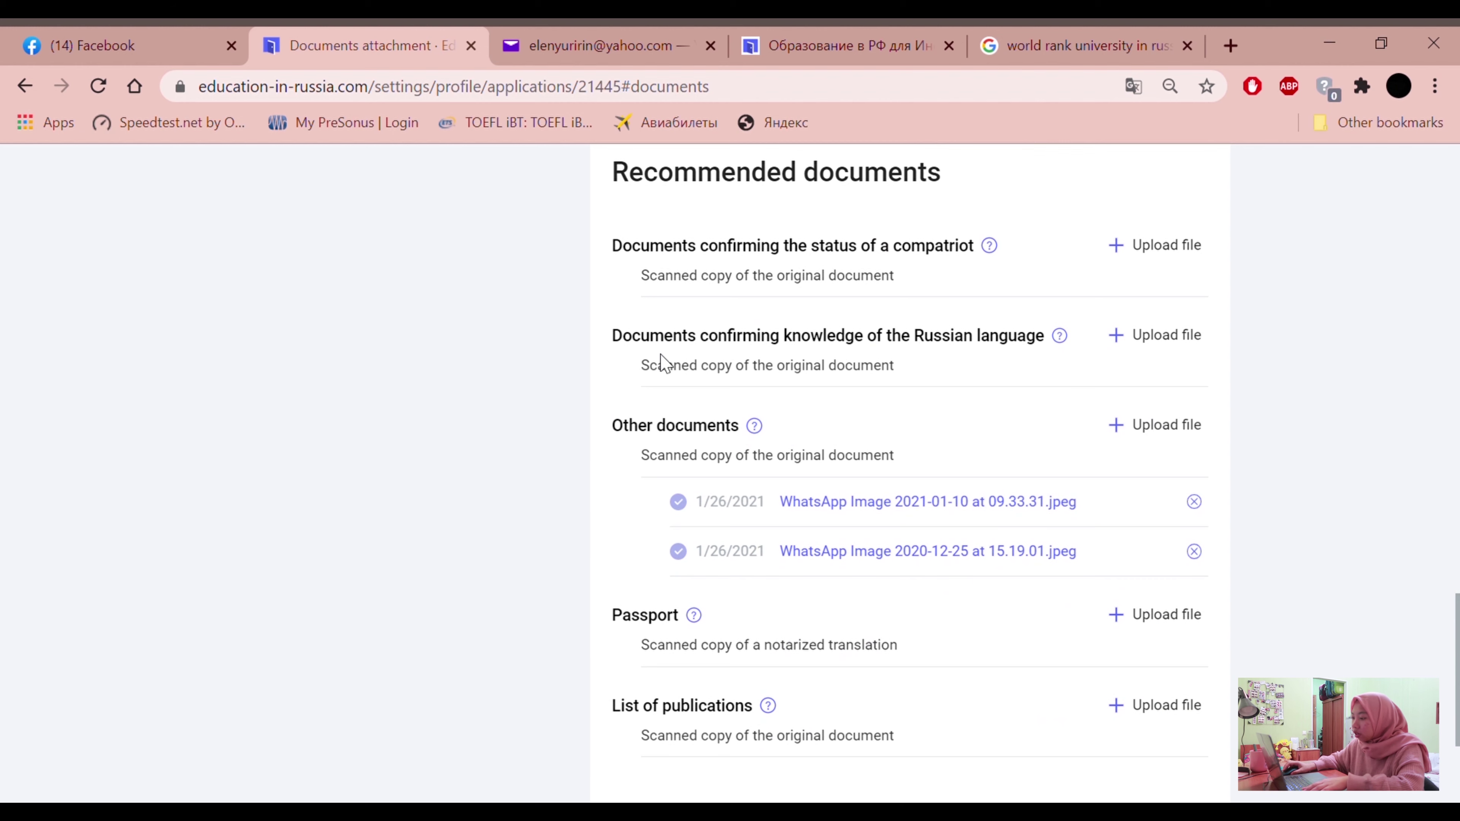
pyautogui.moveTo(902, 650); pyautogui.dragTo(635, 652)
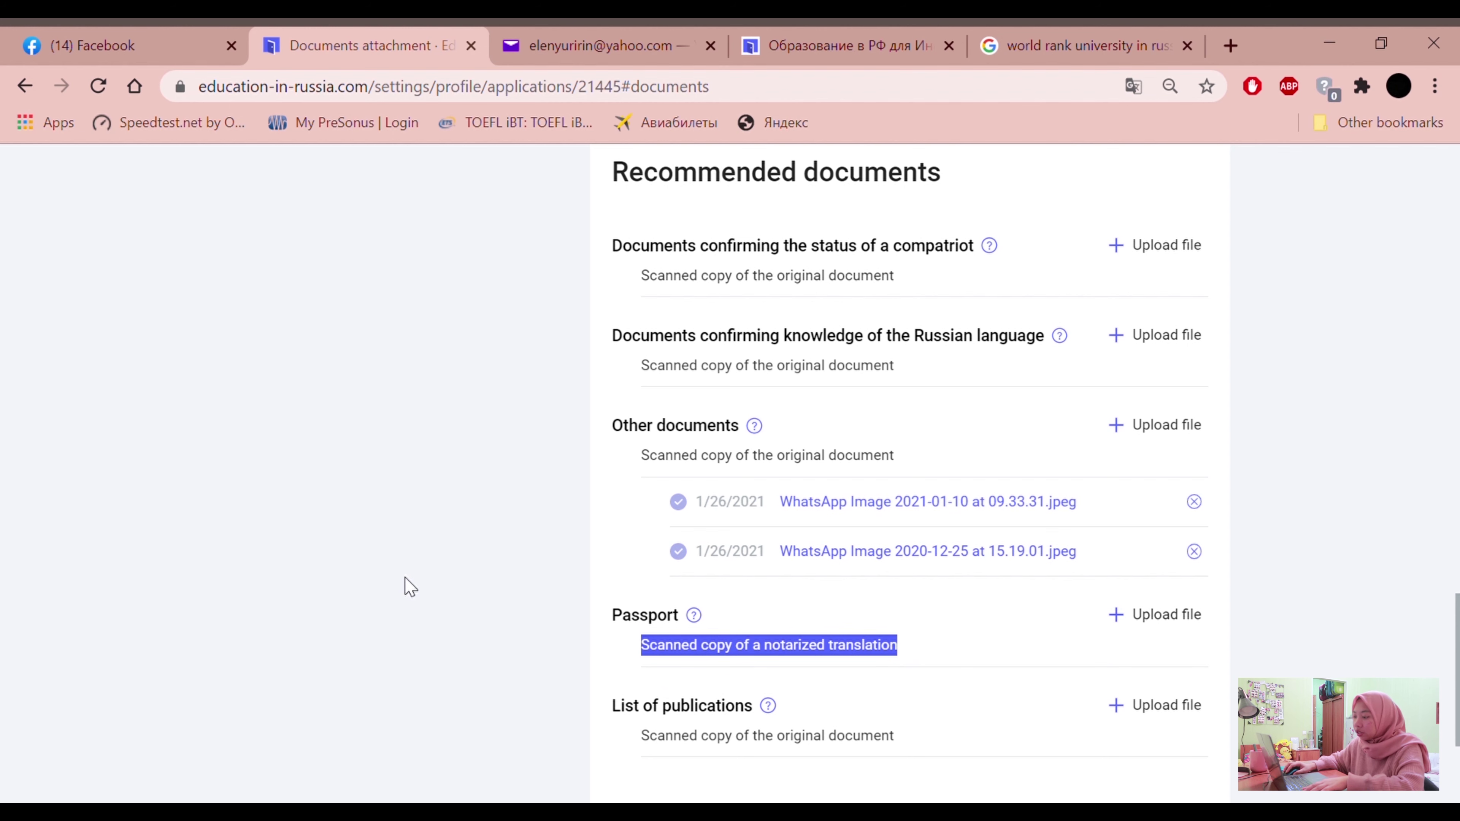
pyautogui.click(424, 554)
pyautogui.scroll(-2, 552, 592)
pyautogui.moveTo(615, 517); pyautogui.dragTo(903, 552)
pyautogui.moveTo(844, 512); pyautogui.dragTo(925, 552)
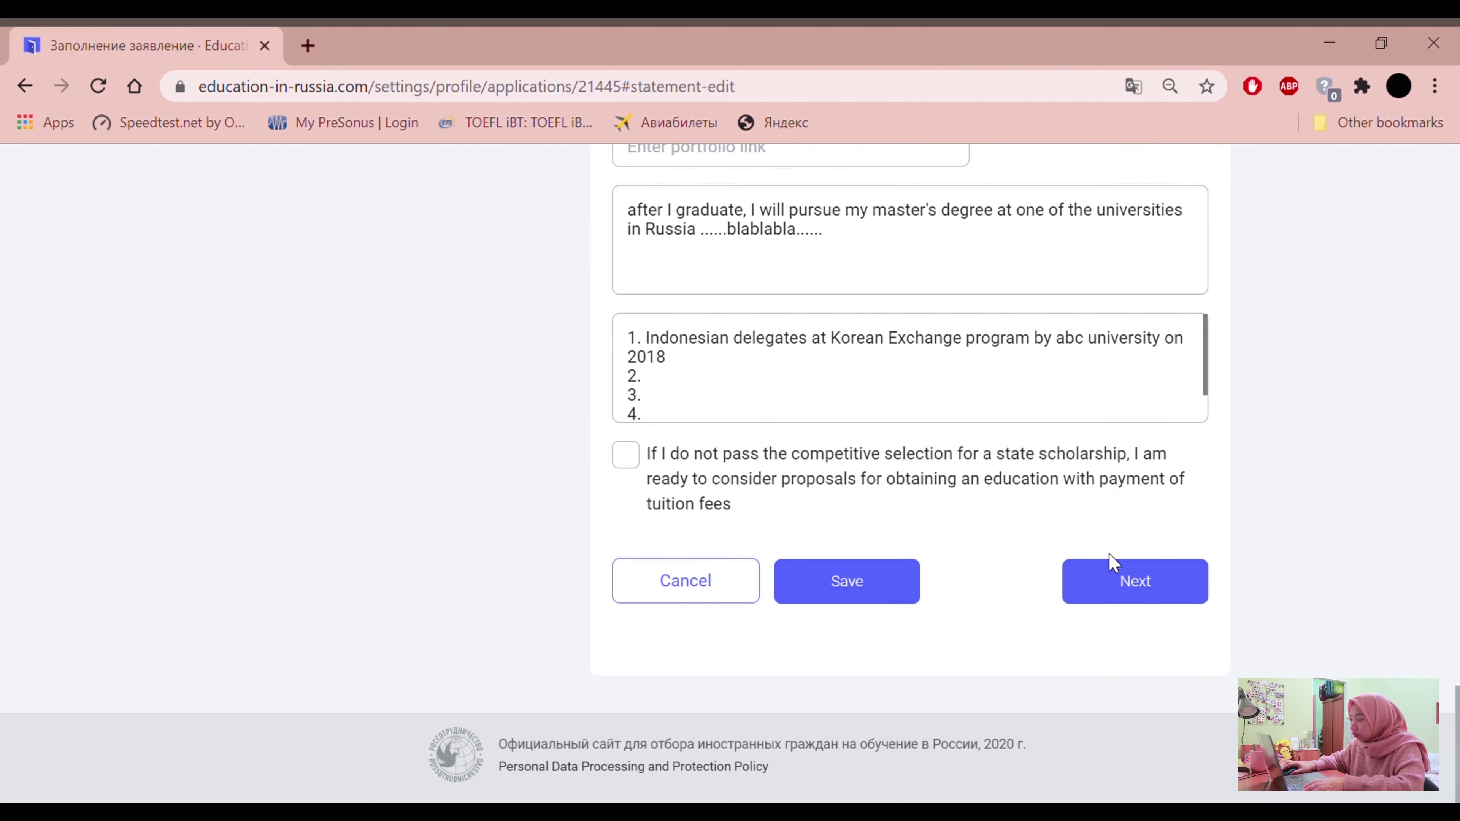
# Advance past the Statement to the Sending a request for verification step showing SA2.pdf
pyautogui.click(1115, 570)
pyautogui.scroll(6, 957, 569)
pyautogui.scroll(10, 956, 569)
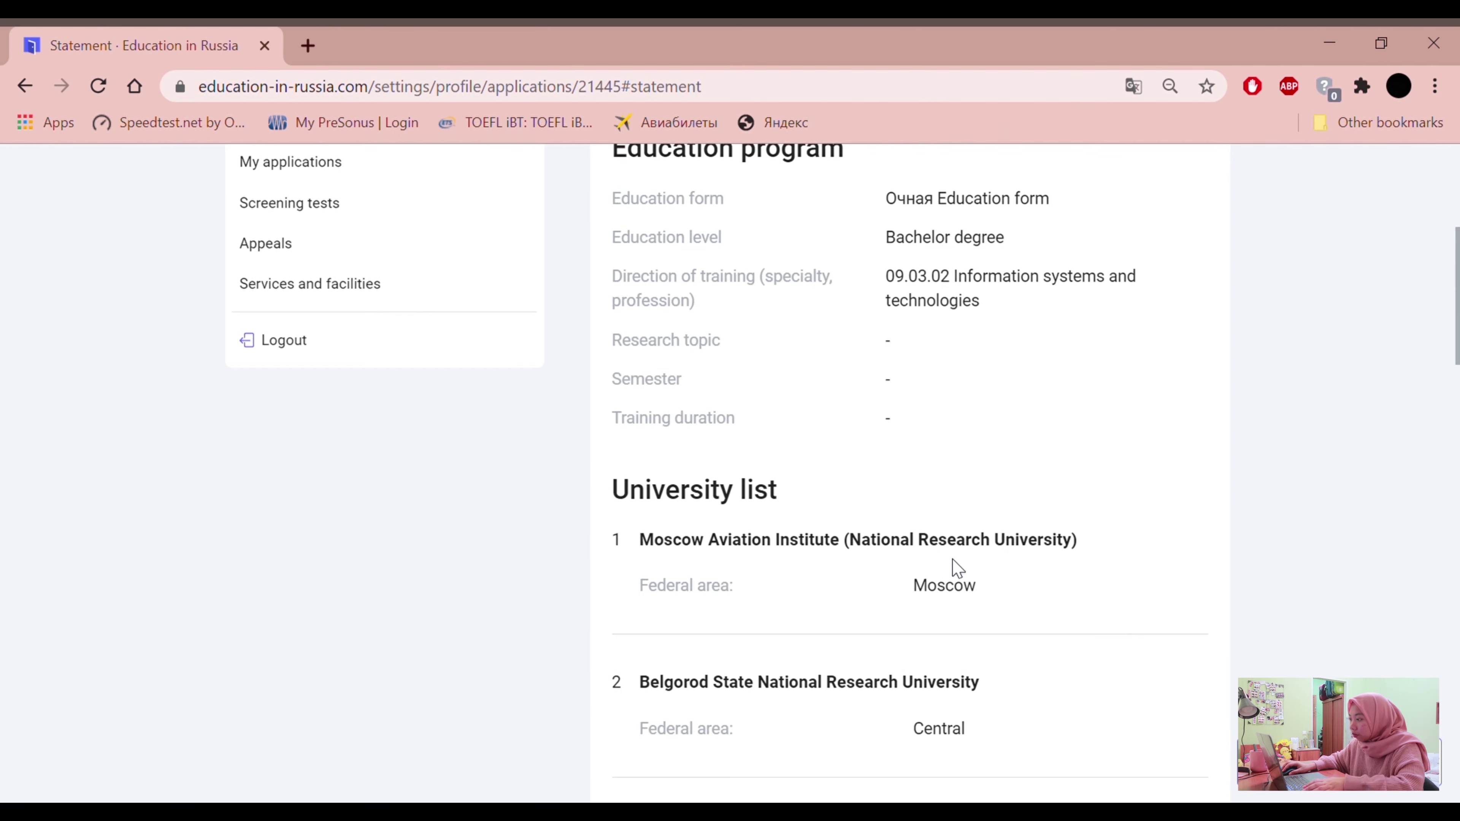
pyautogui.click(1095, 385)
pyautogui.scroll(-4, 1125, 522)
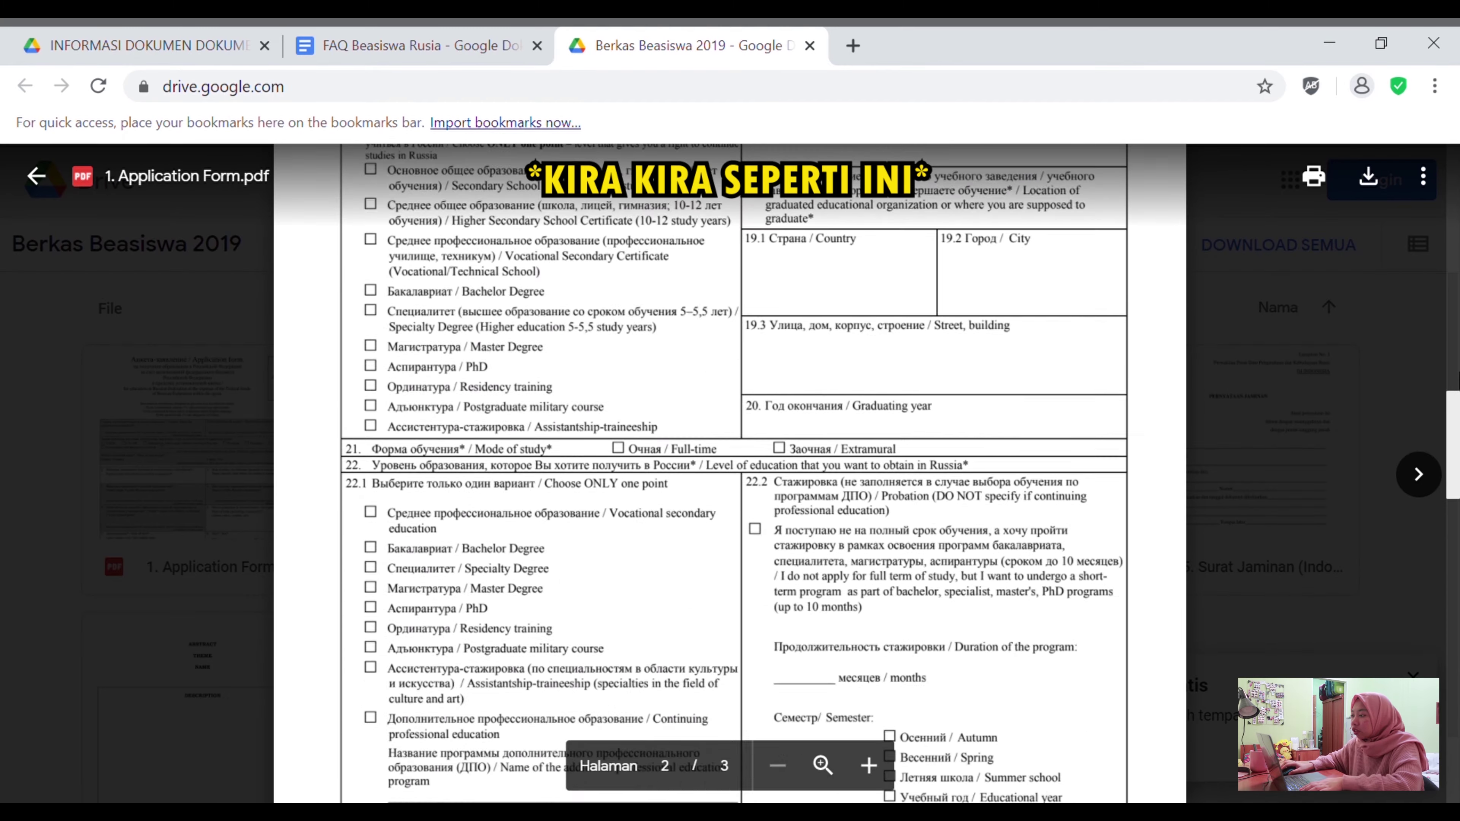
# Scroll through pages 1 to 3 of the 1. Application Form.pdf preview
pyautogui.scroll(-10, 733, 414)
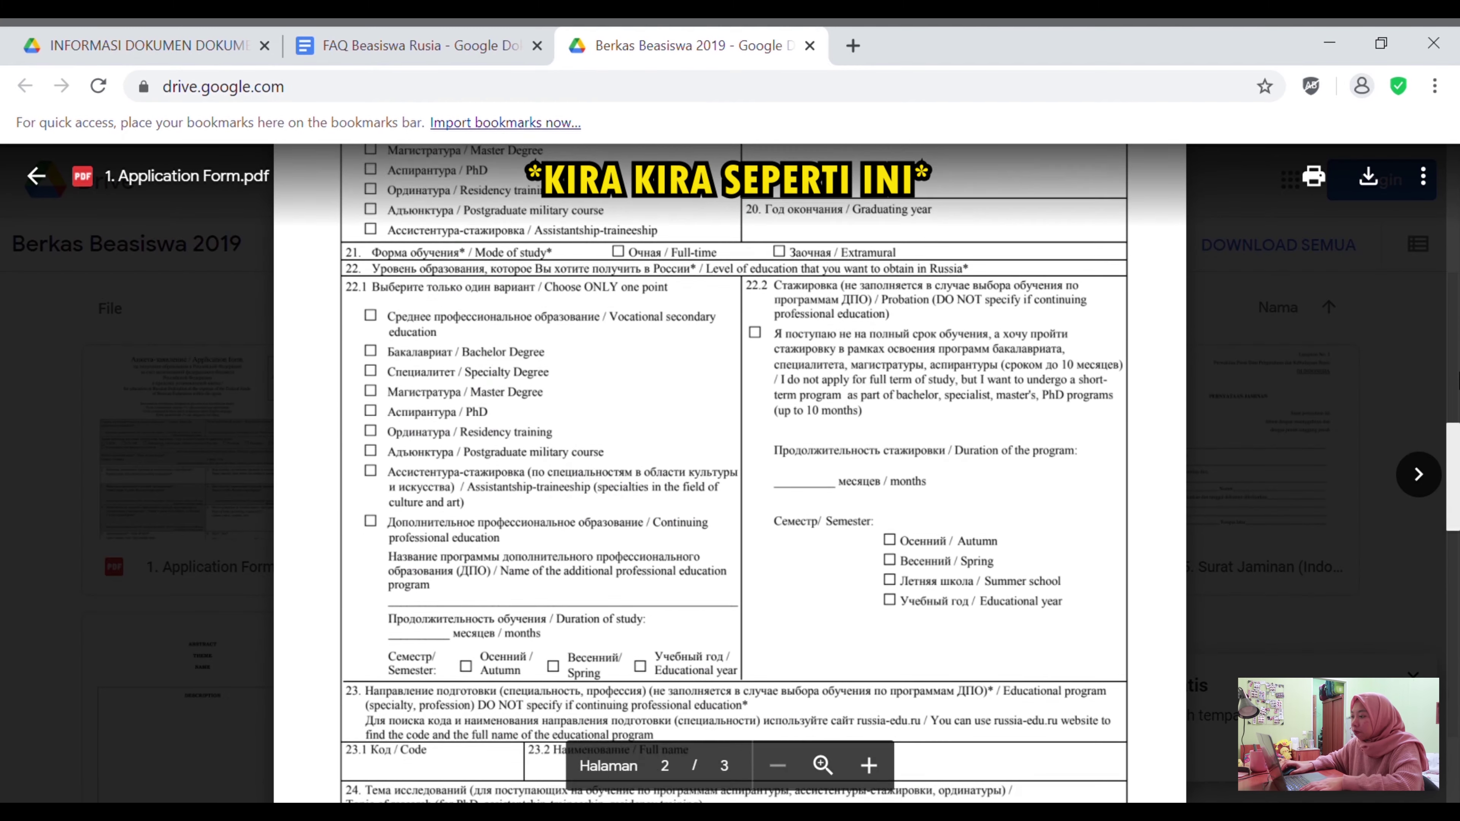
pyautogui.scroll(-10, 730, 472)
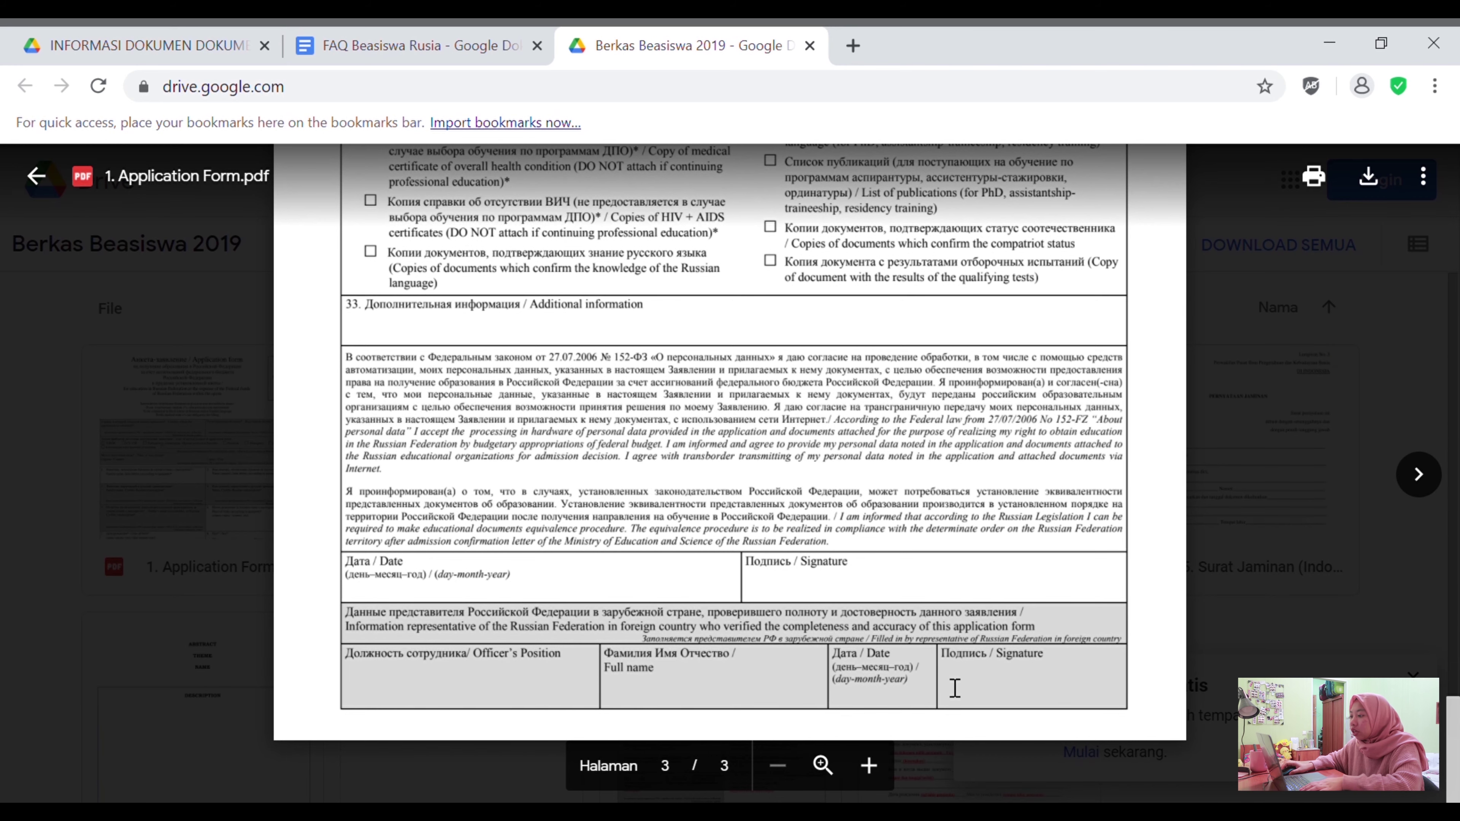
pyautogui.scroll(12, 1055, 526)
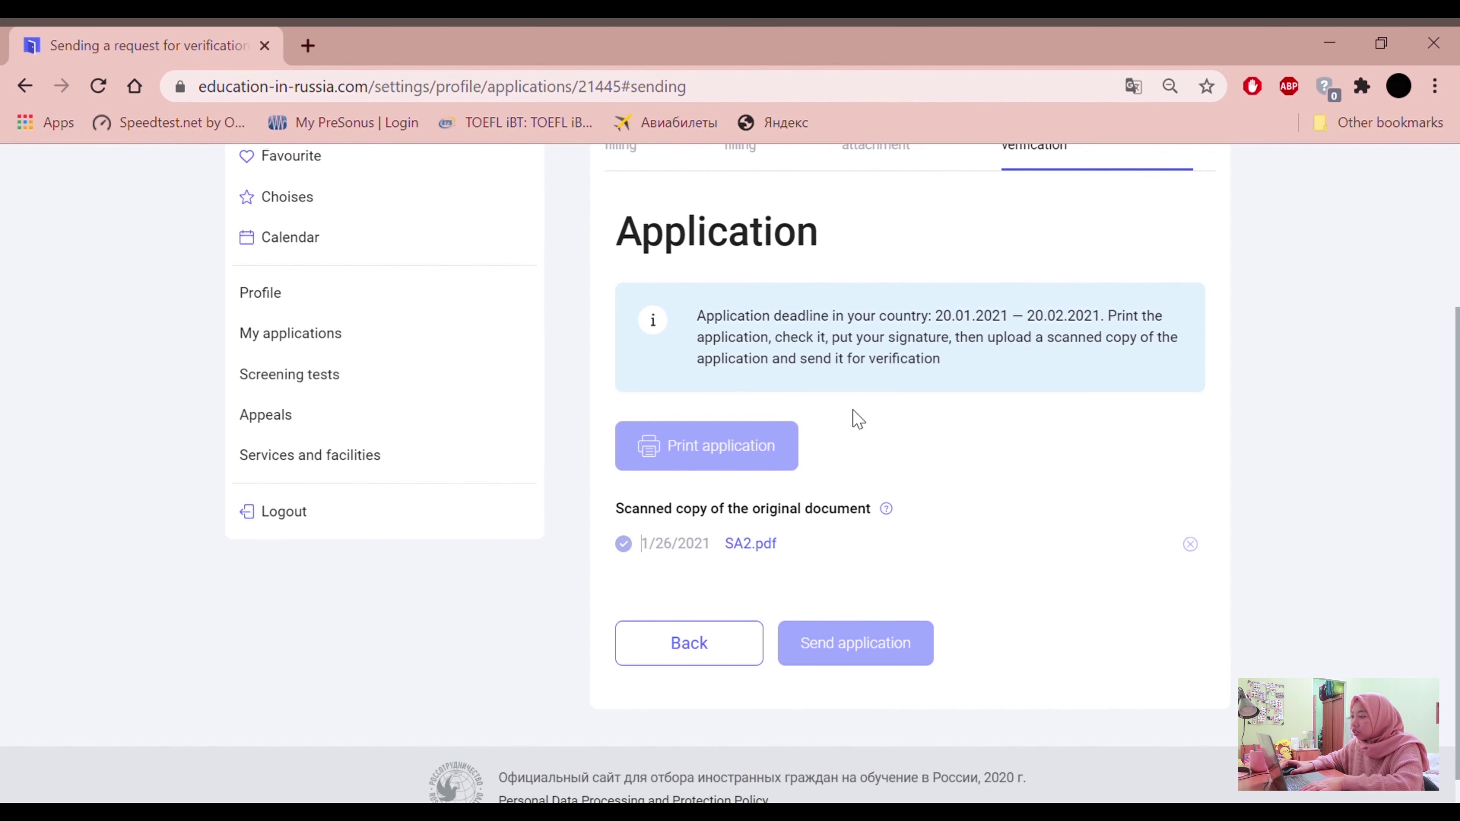
pyautogui.scroll(2, 858, 419)
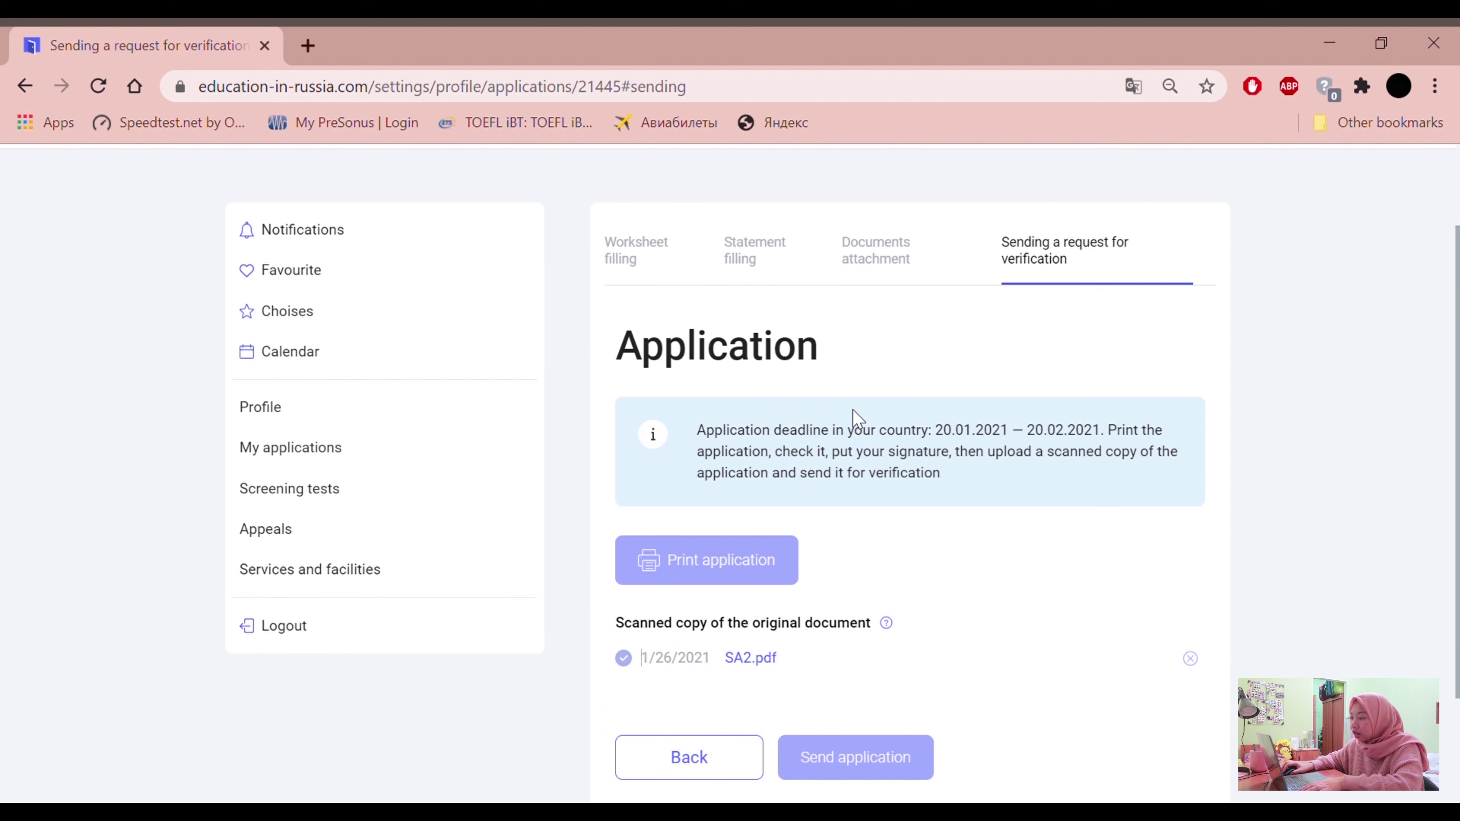
pyautogui.scroll(-1, 785, 561)
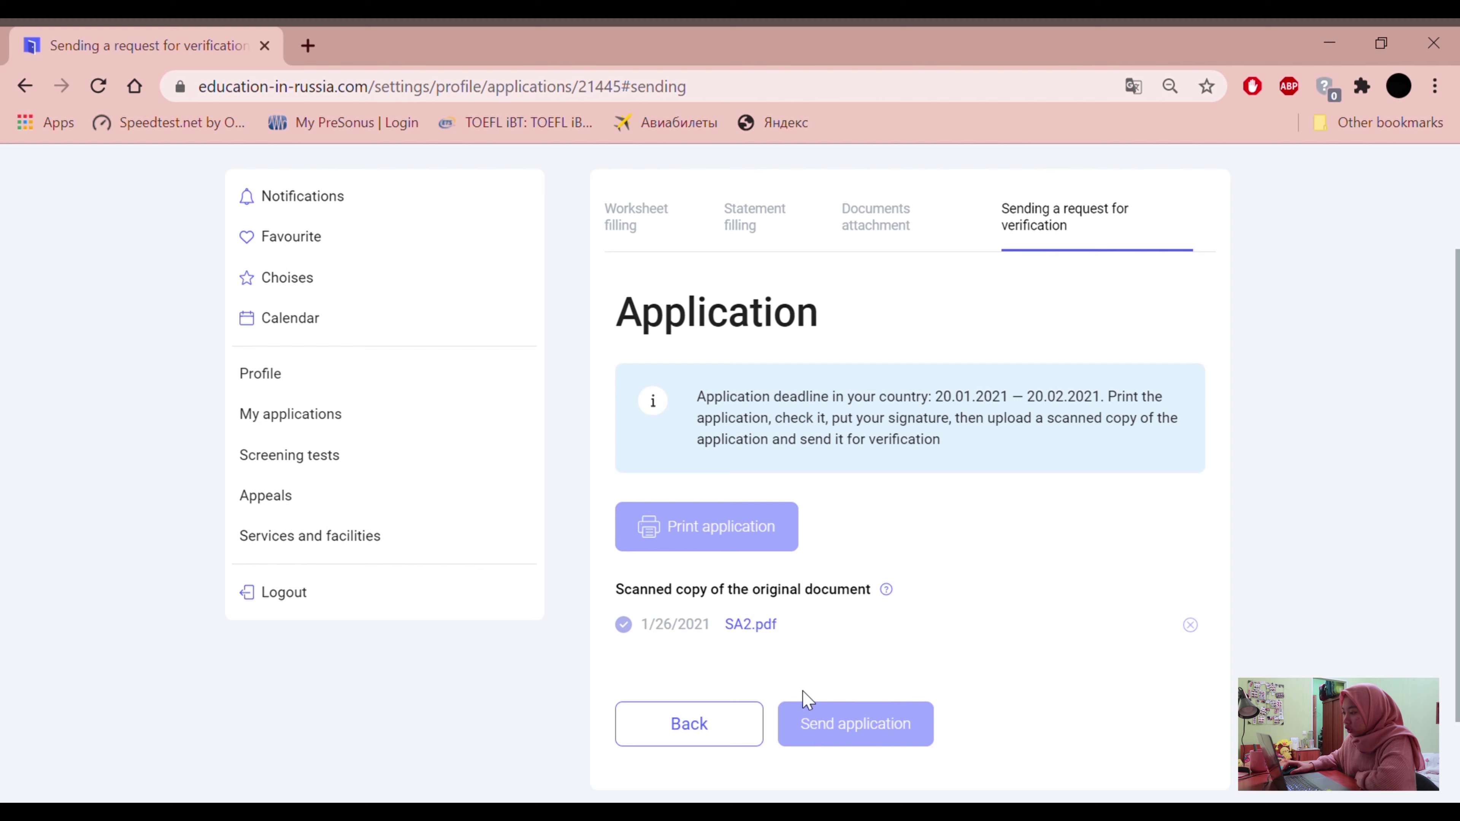
pyautogui.scroll(3, 913, 583)
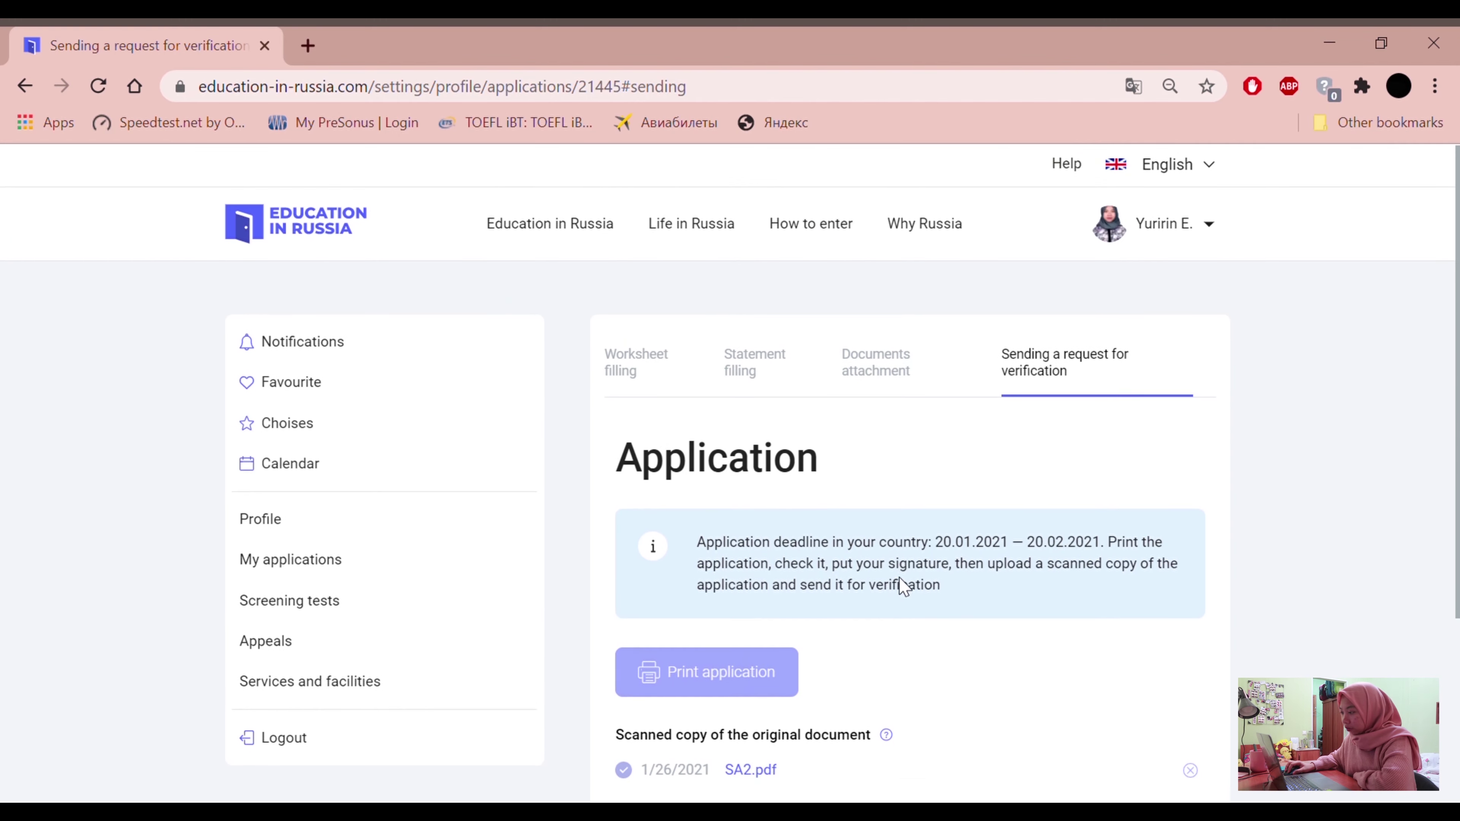